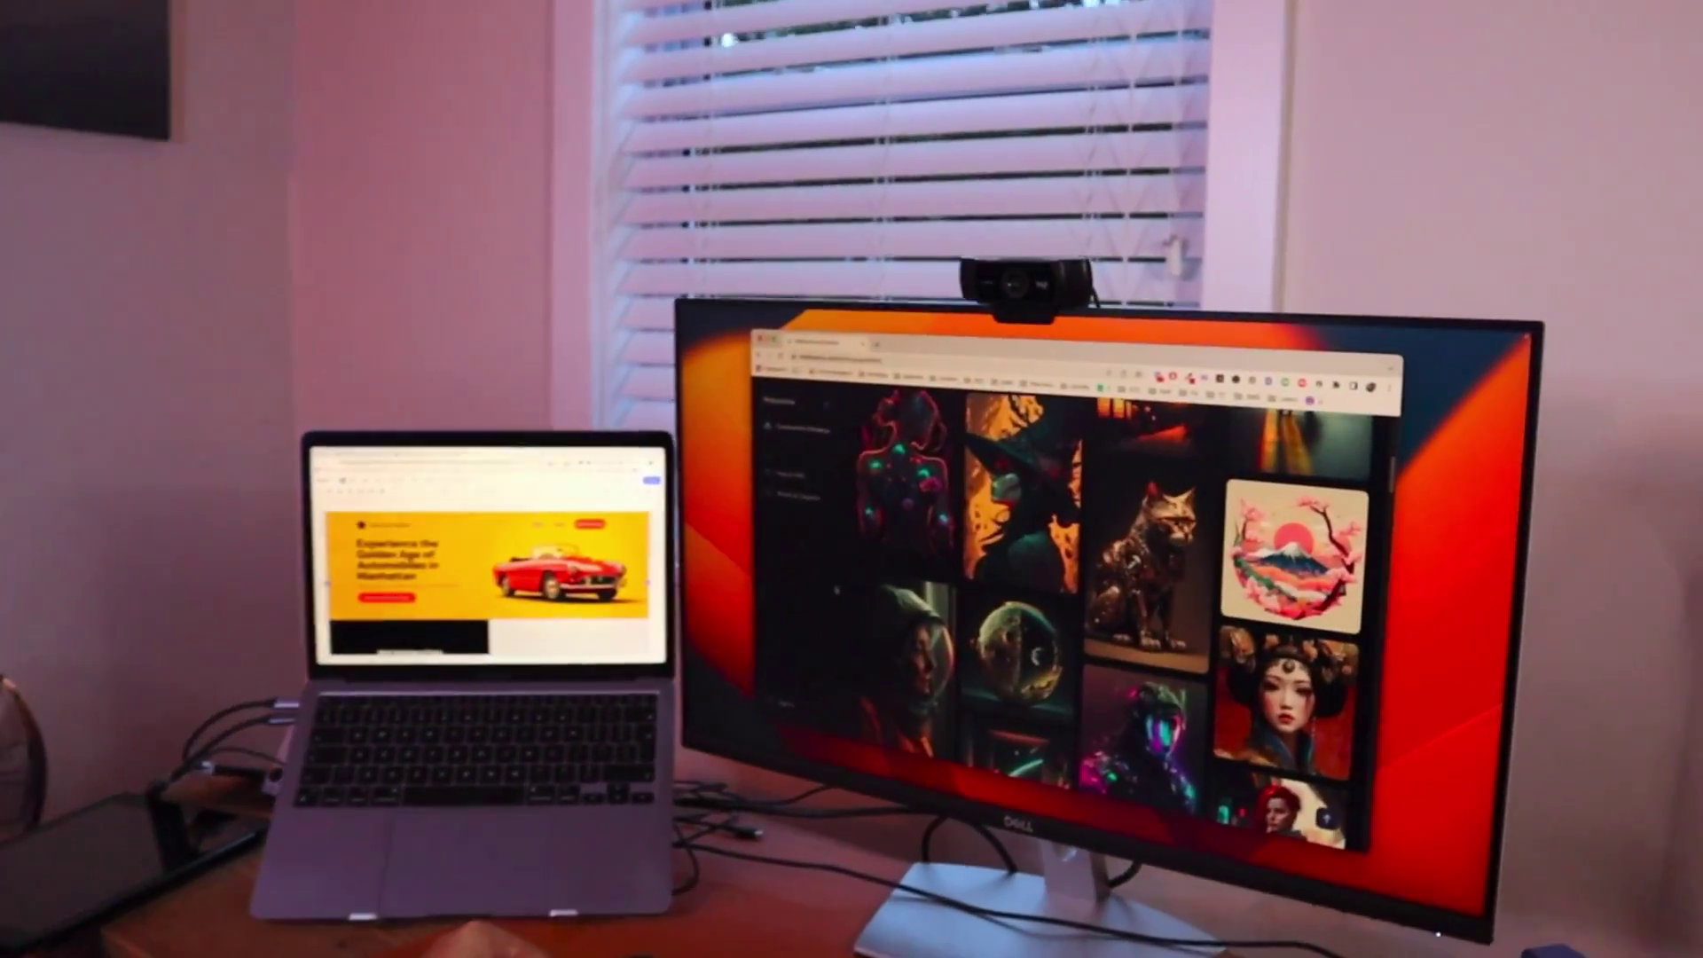
# Submit the car rental copy prompt, build the site in Editor X, and scroll to Professional Service
pyautogui.scroll(-10, 836, 590)
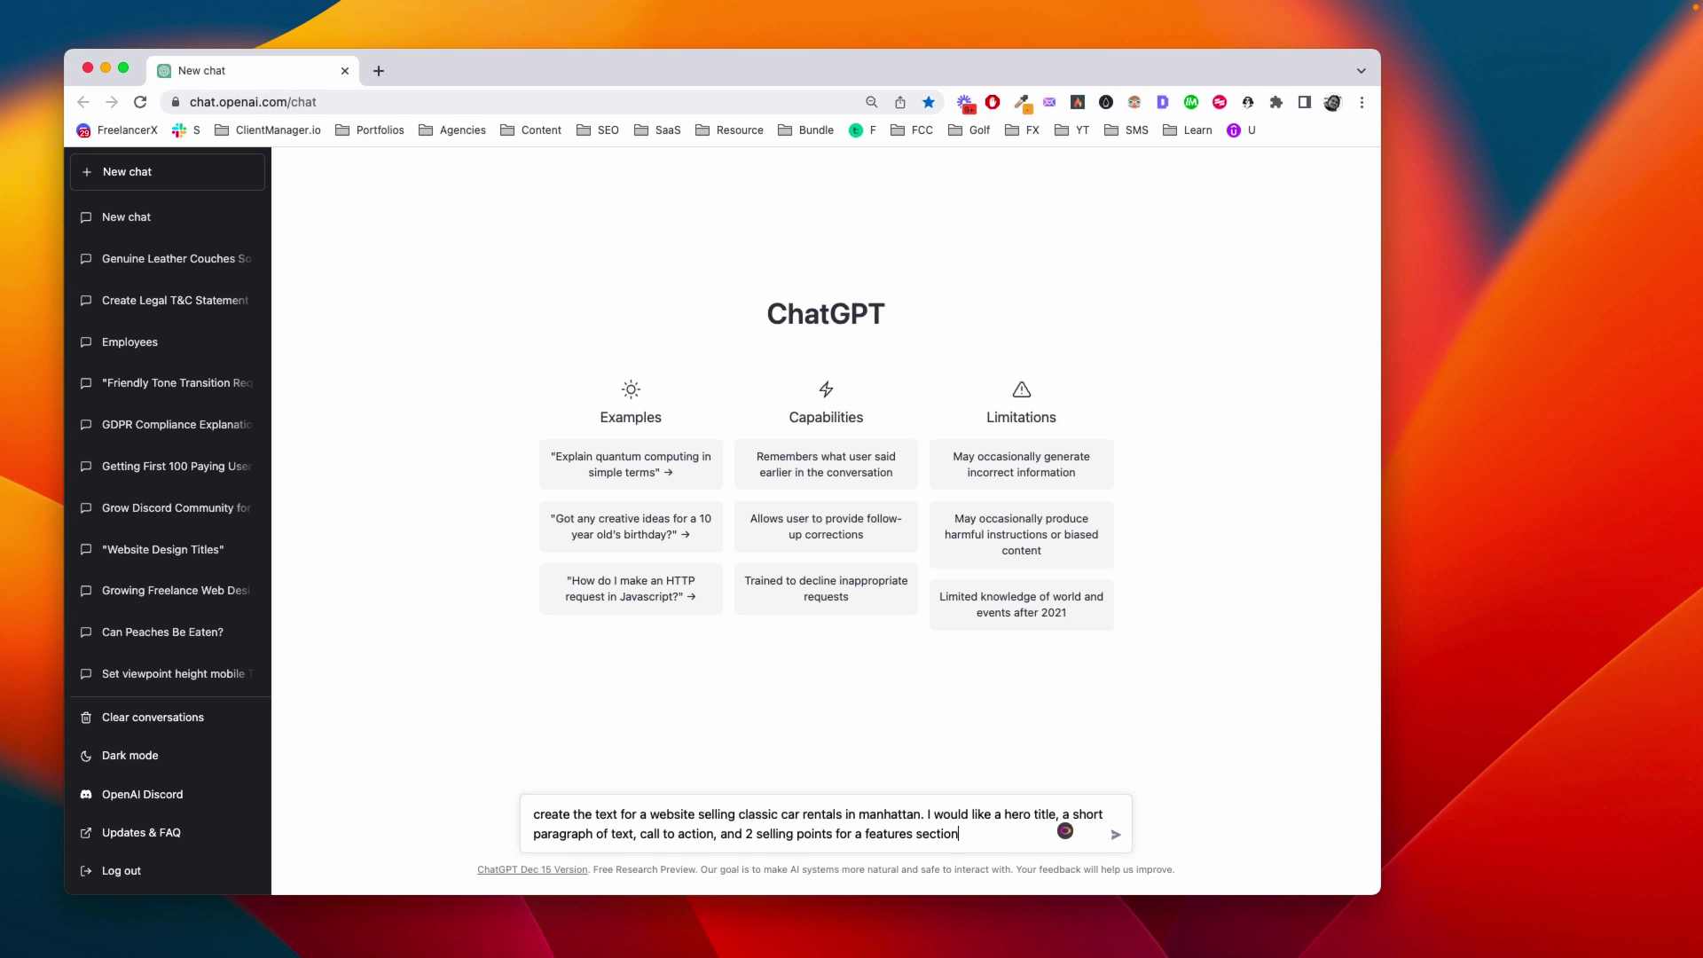
pyautogui.press('Return')
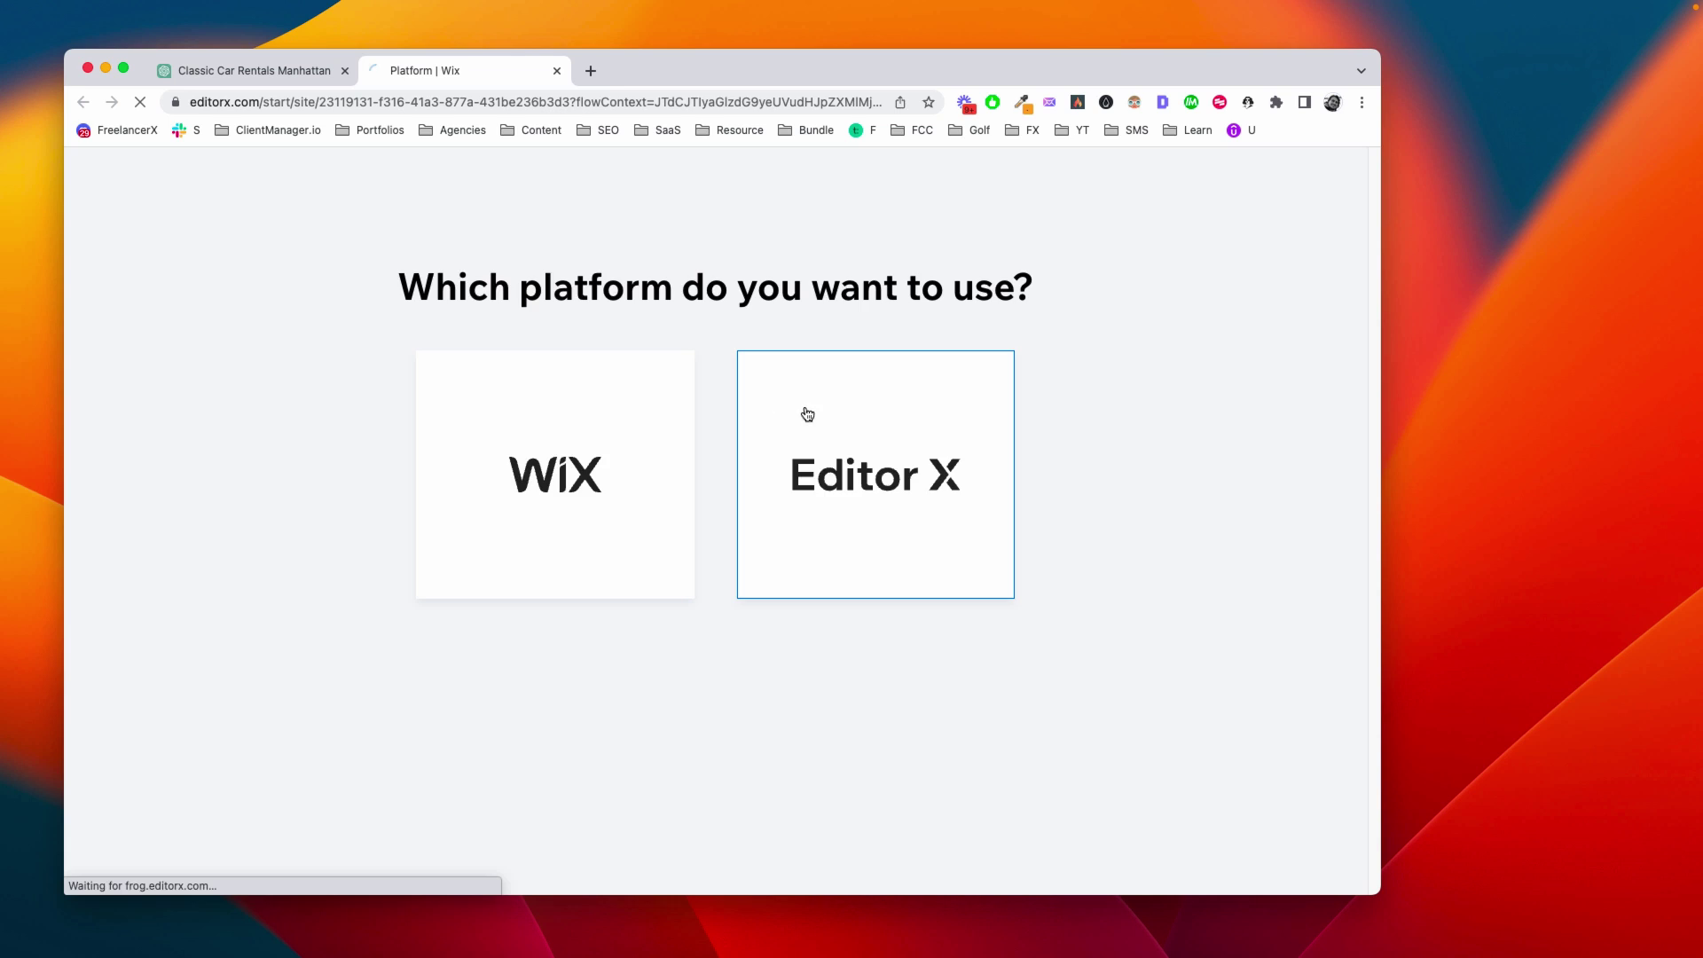
pyautogui.click(807, 414)
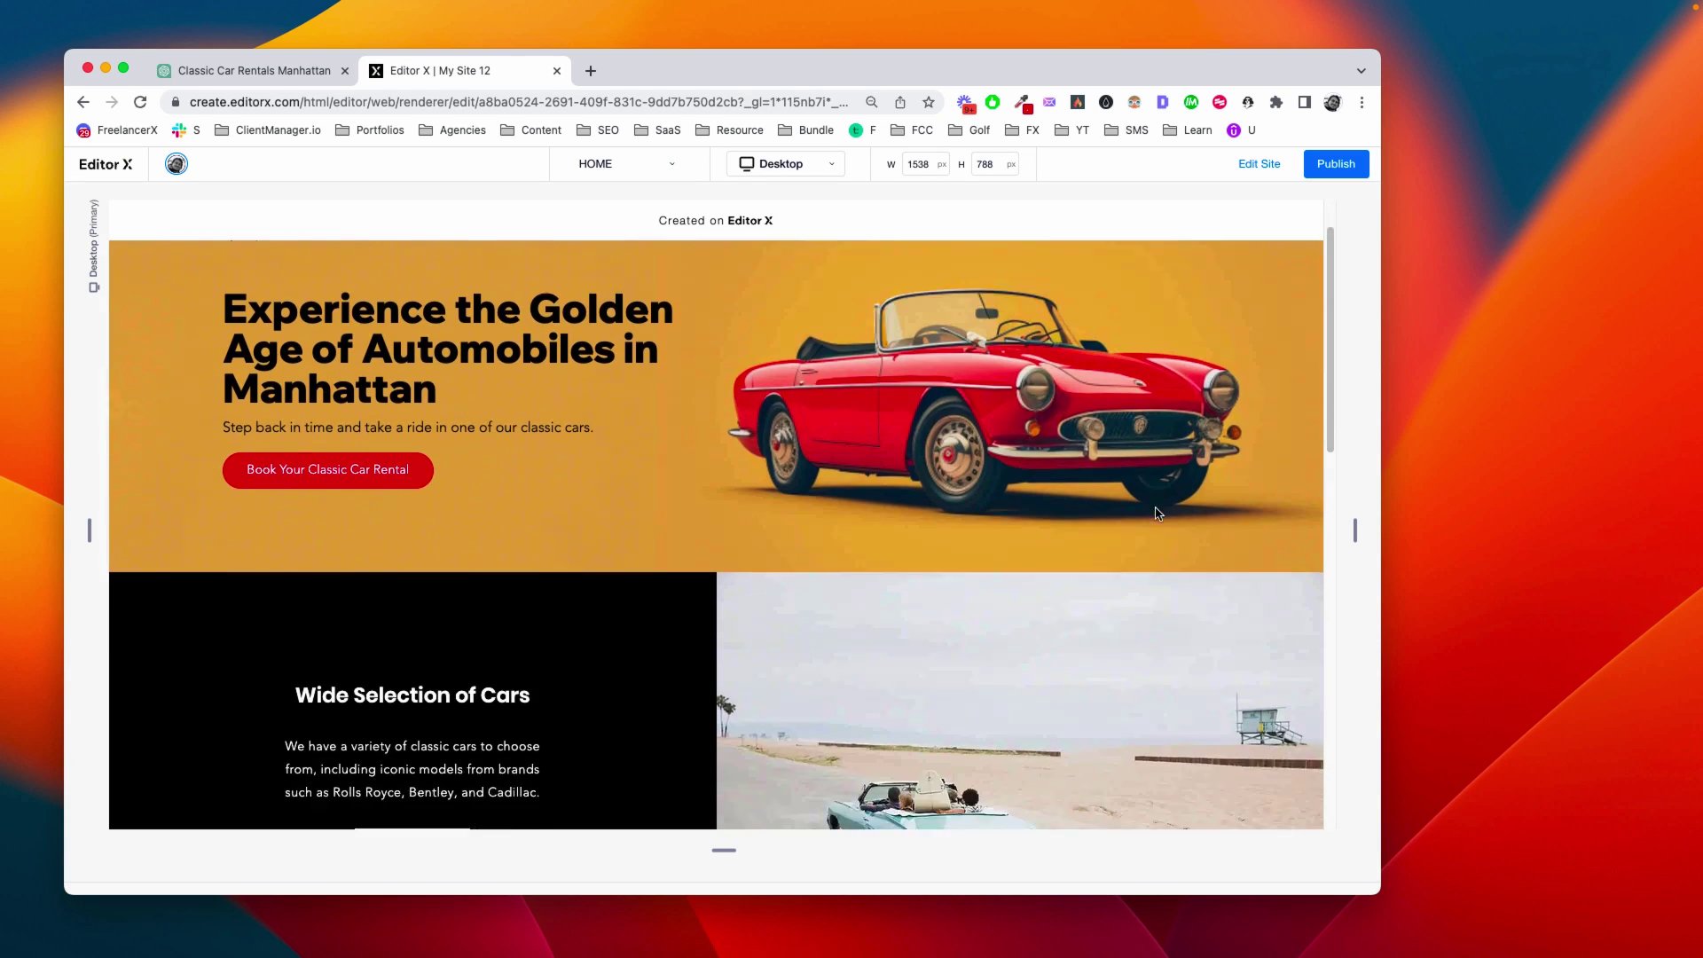
pyautogui.scroll(-6, 1154, 510)
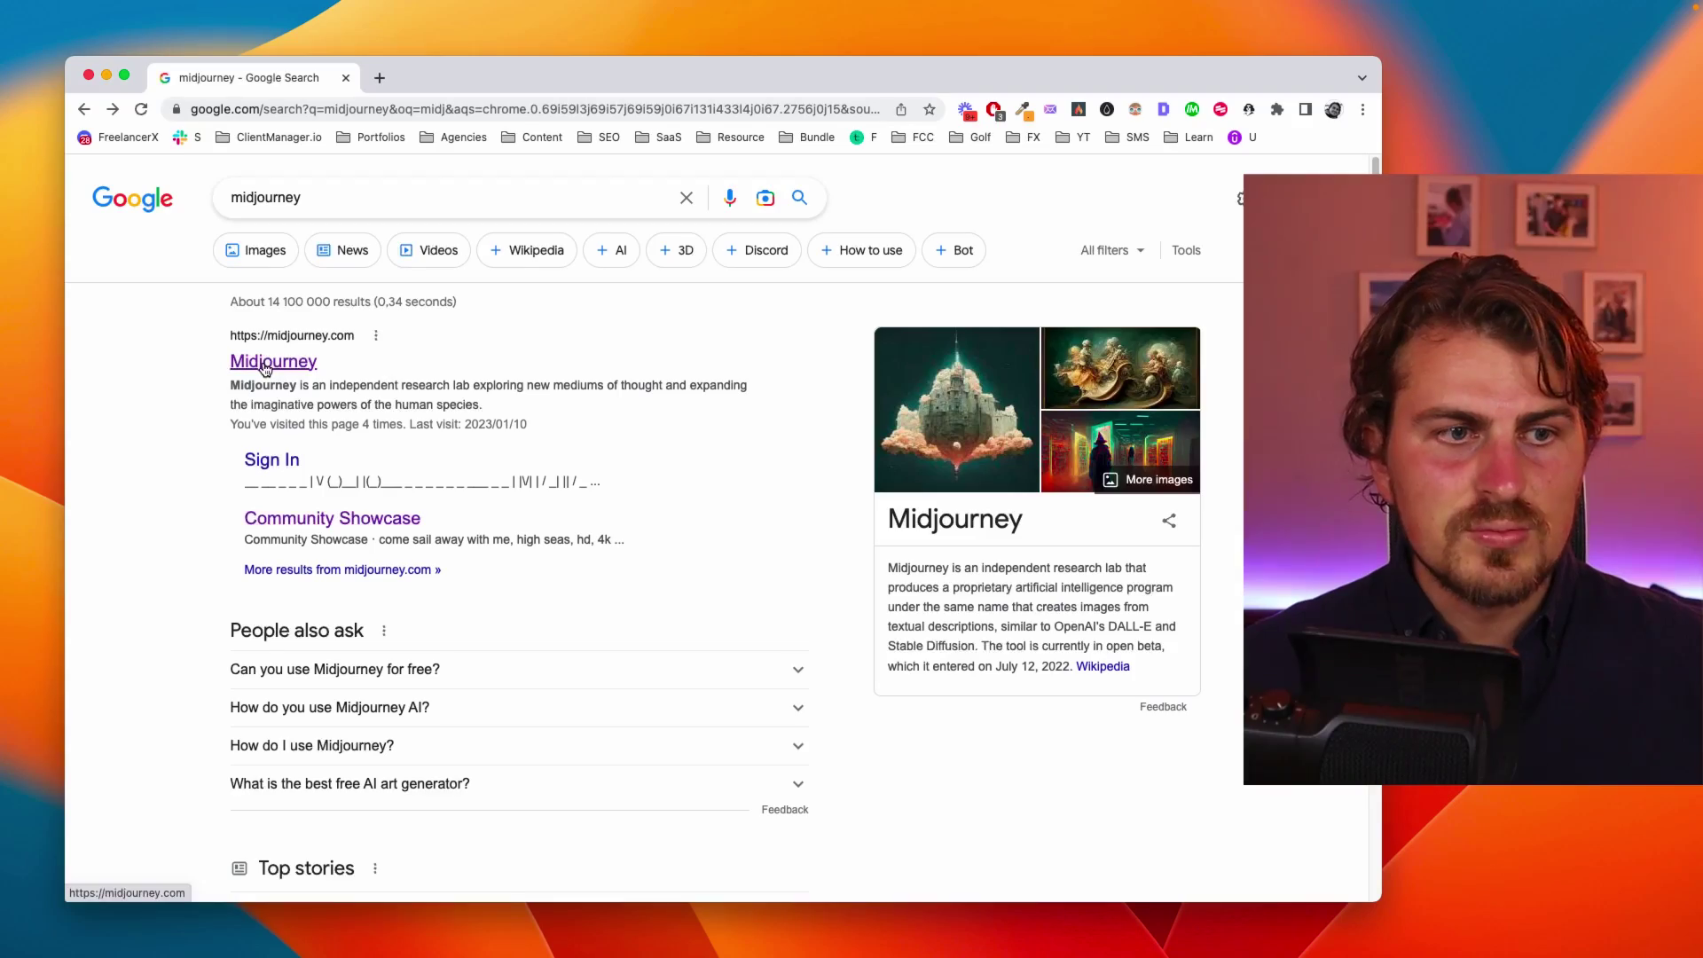
# Open the Midjourney homepage from the Google results, join the beta, and enter the Midjourney server
pyautogui.click(264, 369)
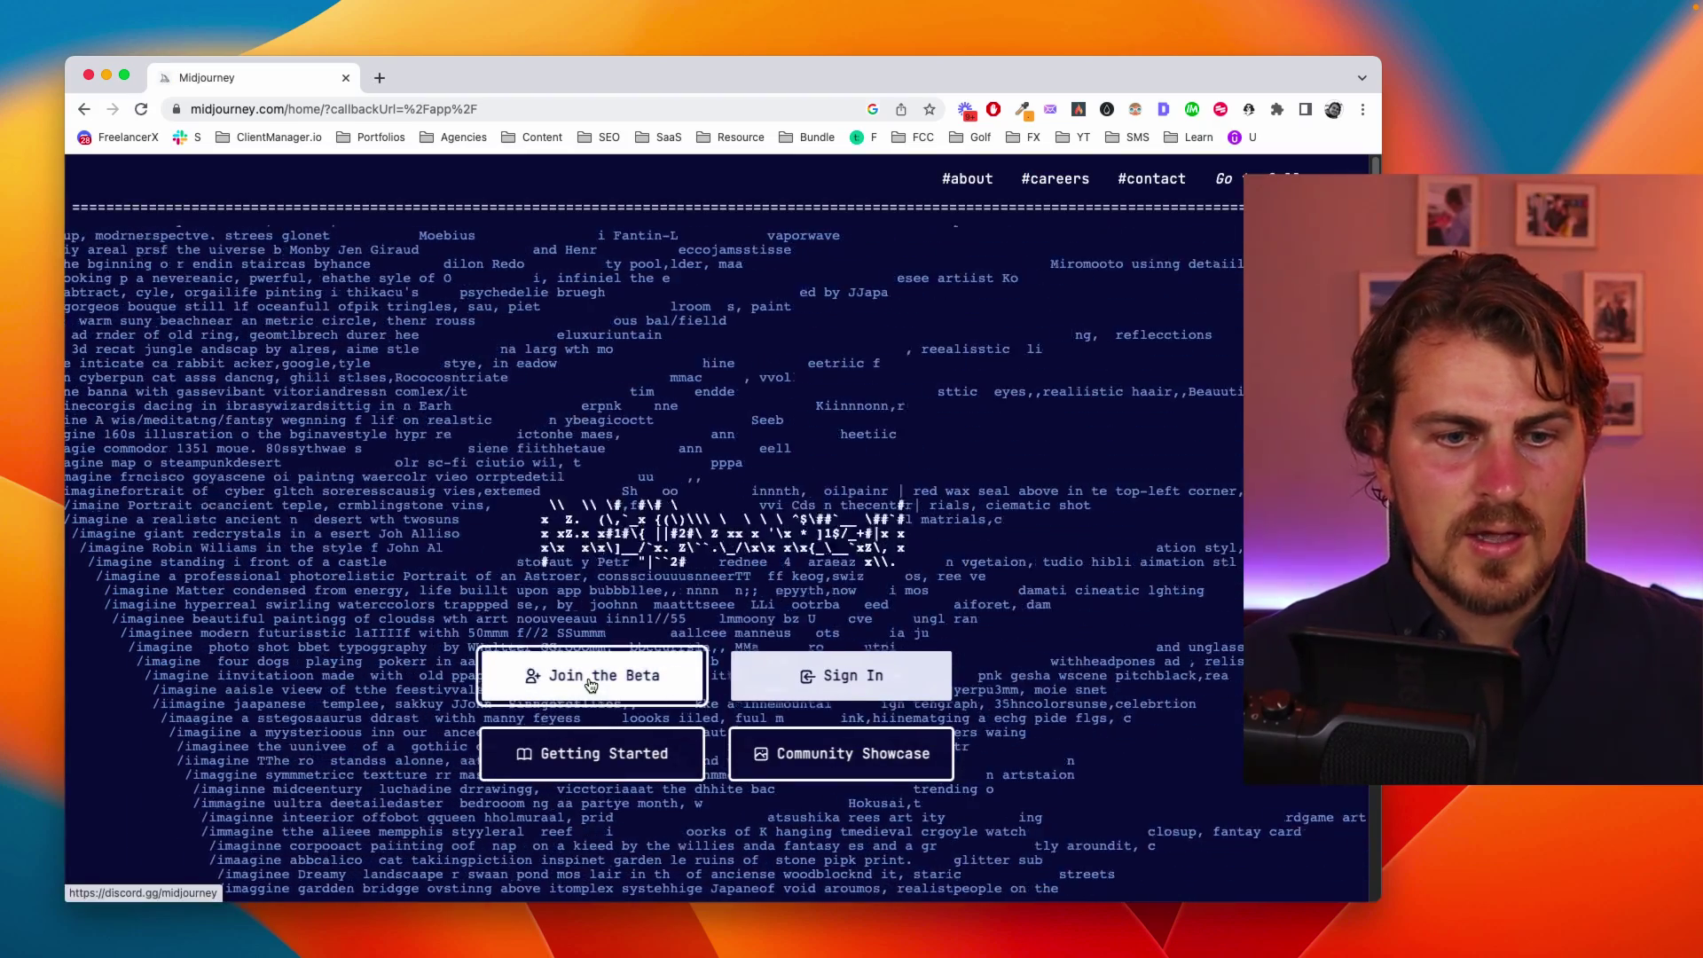
pyautogui.click(590, 681)
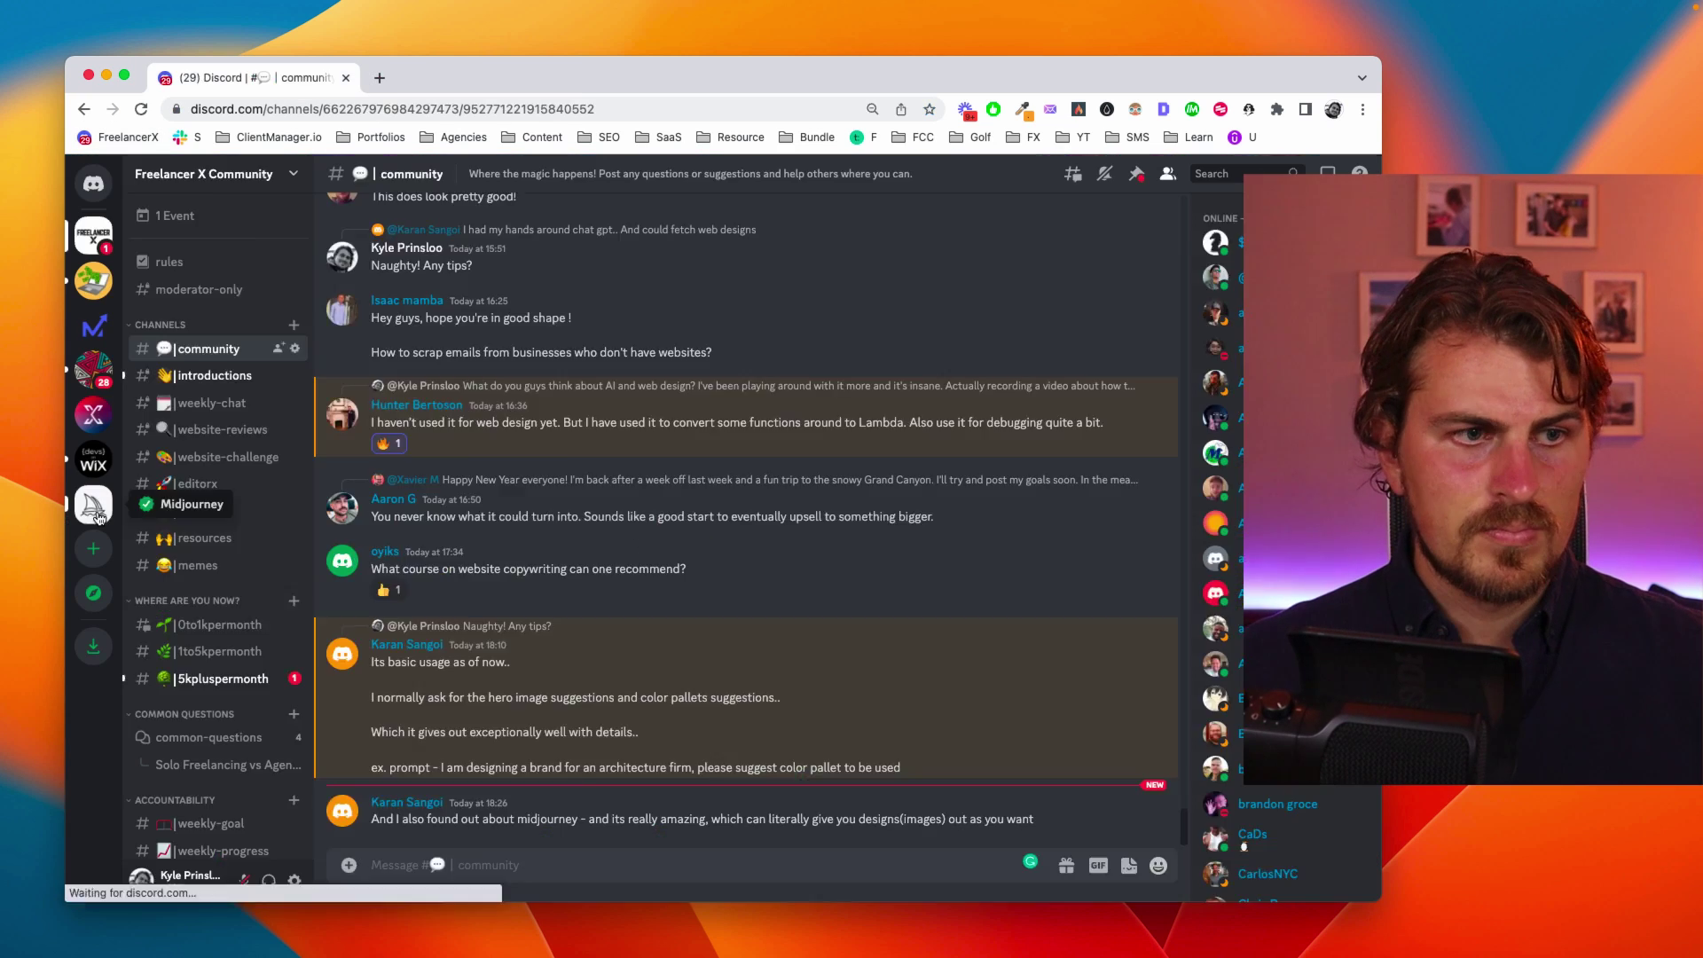
pyautogui.click(96, 510)
# Read the Midjourney #welcome channel, then move to #newbies-186
pyautogui.click(217, 523)
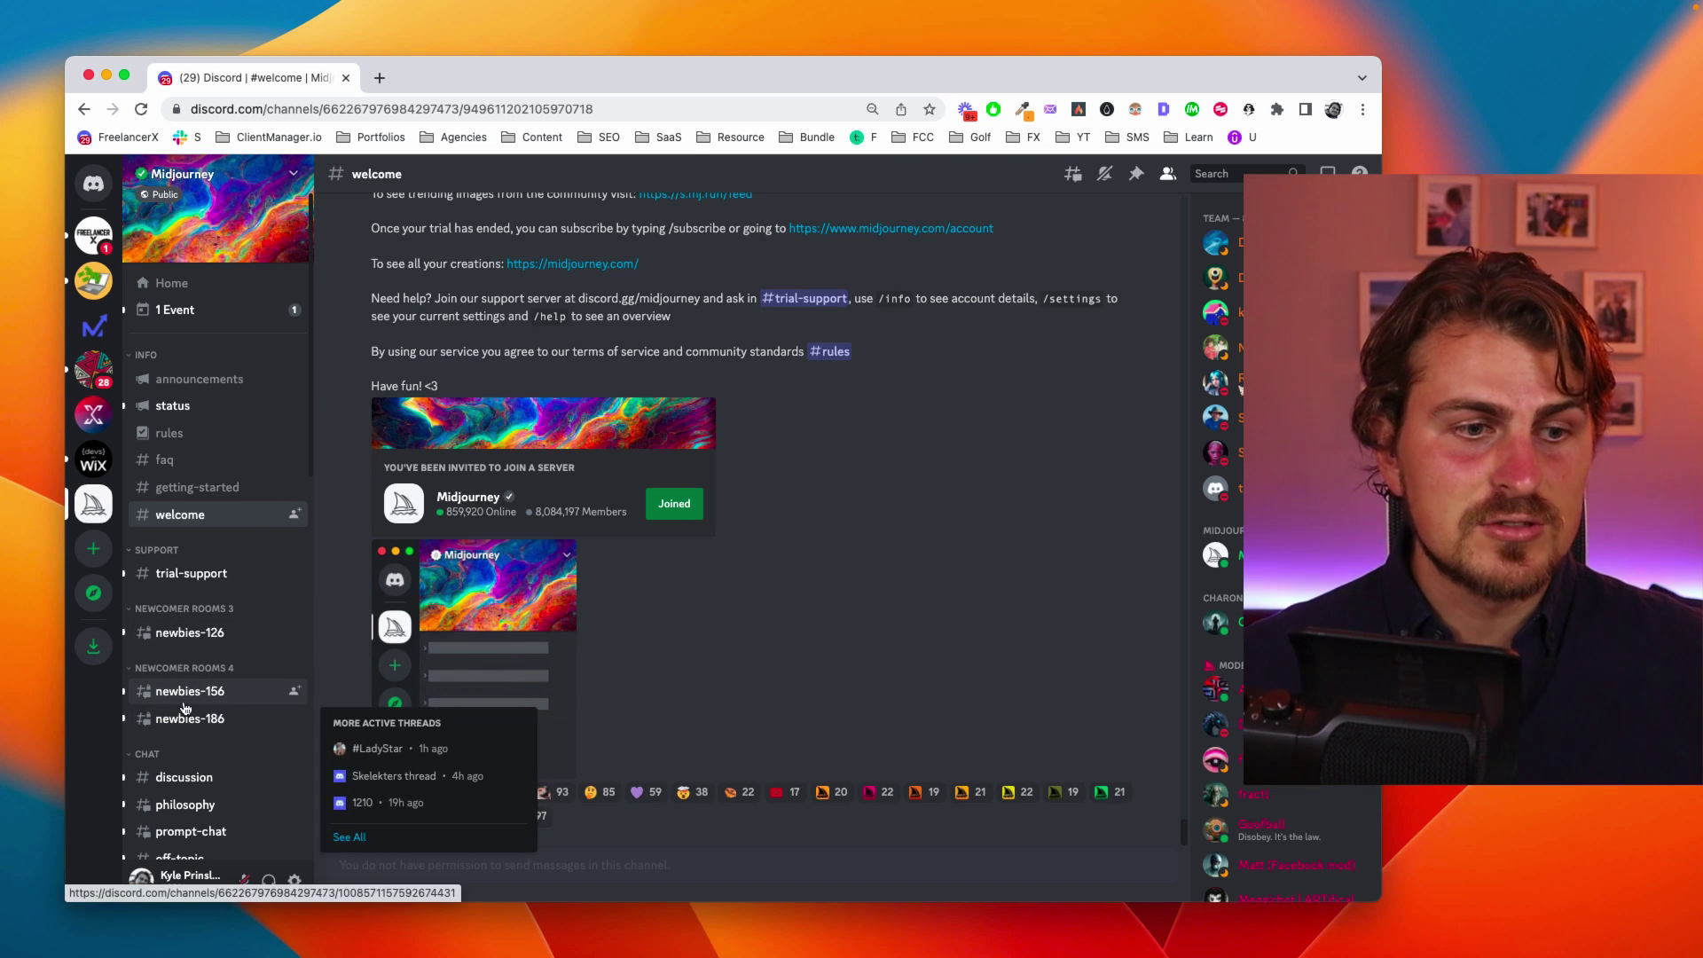
pyautogui.click(213, 719)
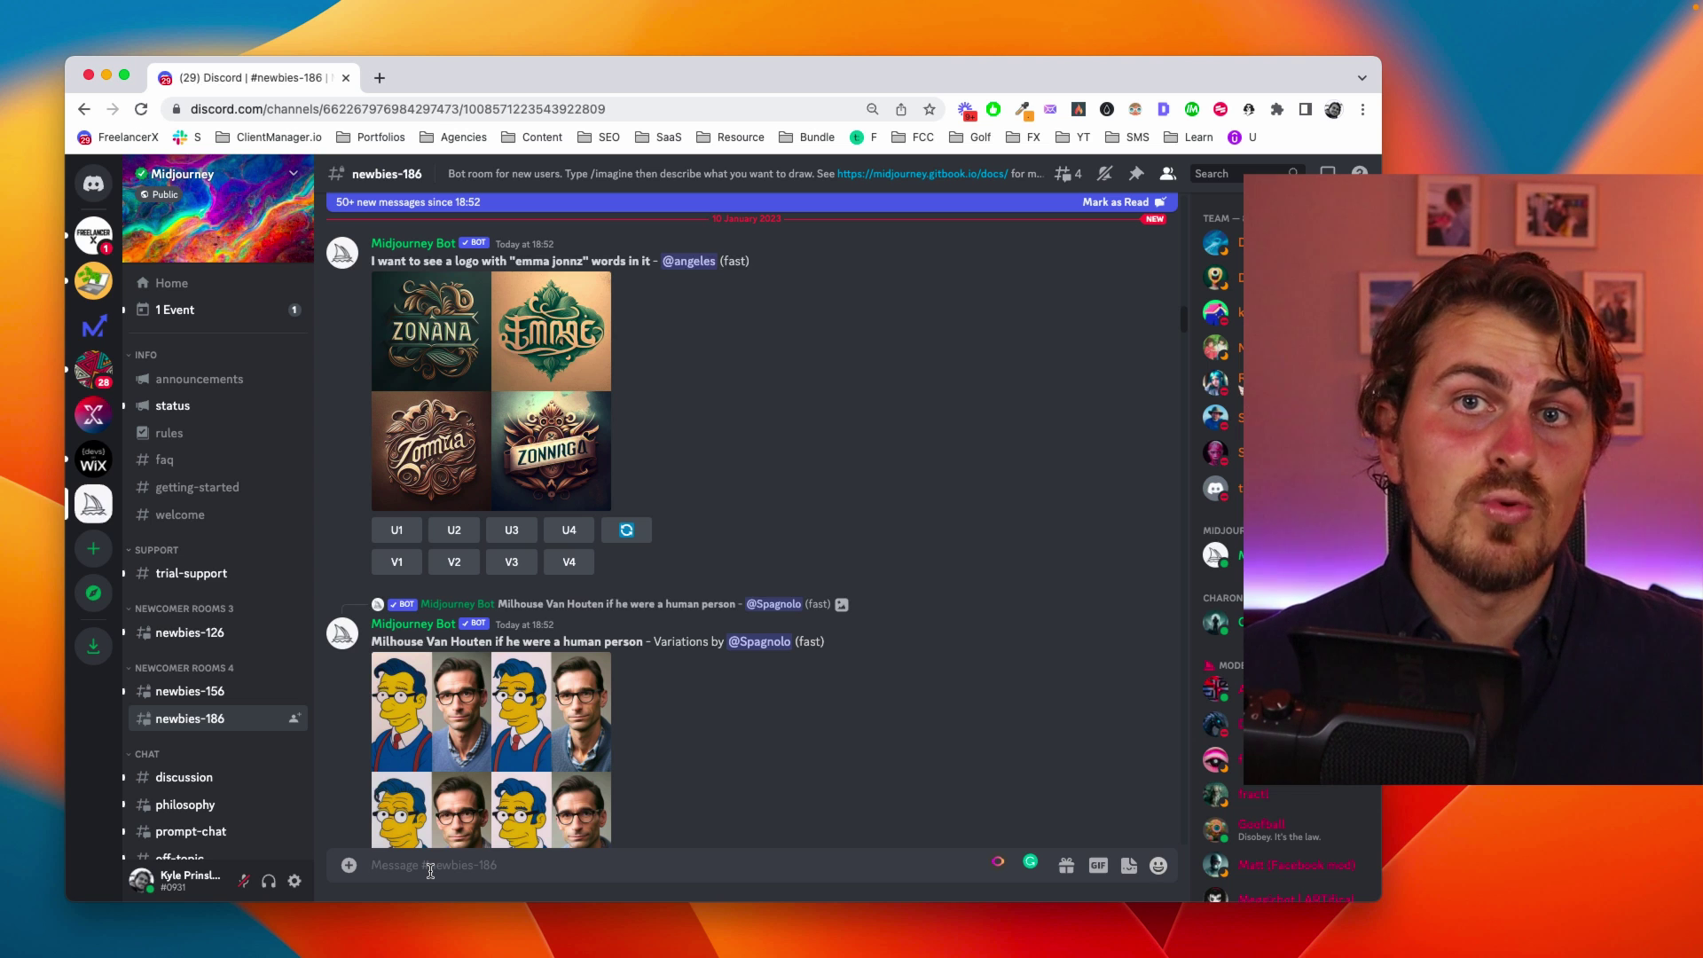
# Send the /imagine prompt 'classic car, convertible' to the Midjourney bot
pyautogui.write('/')
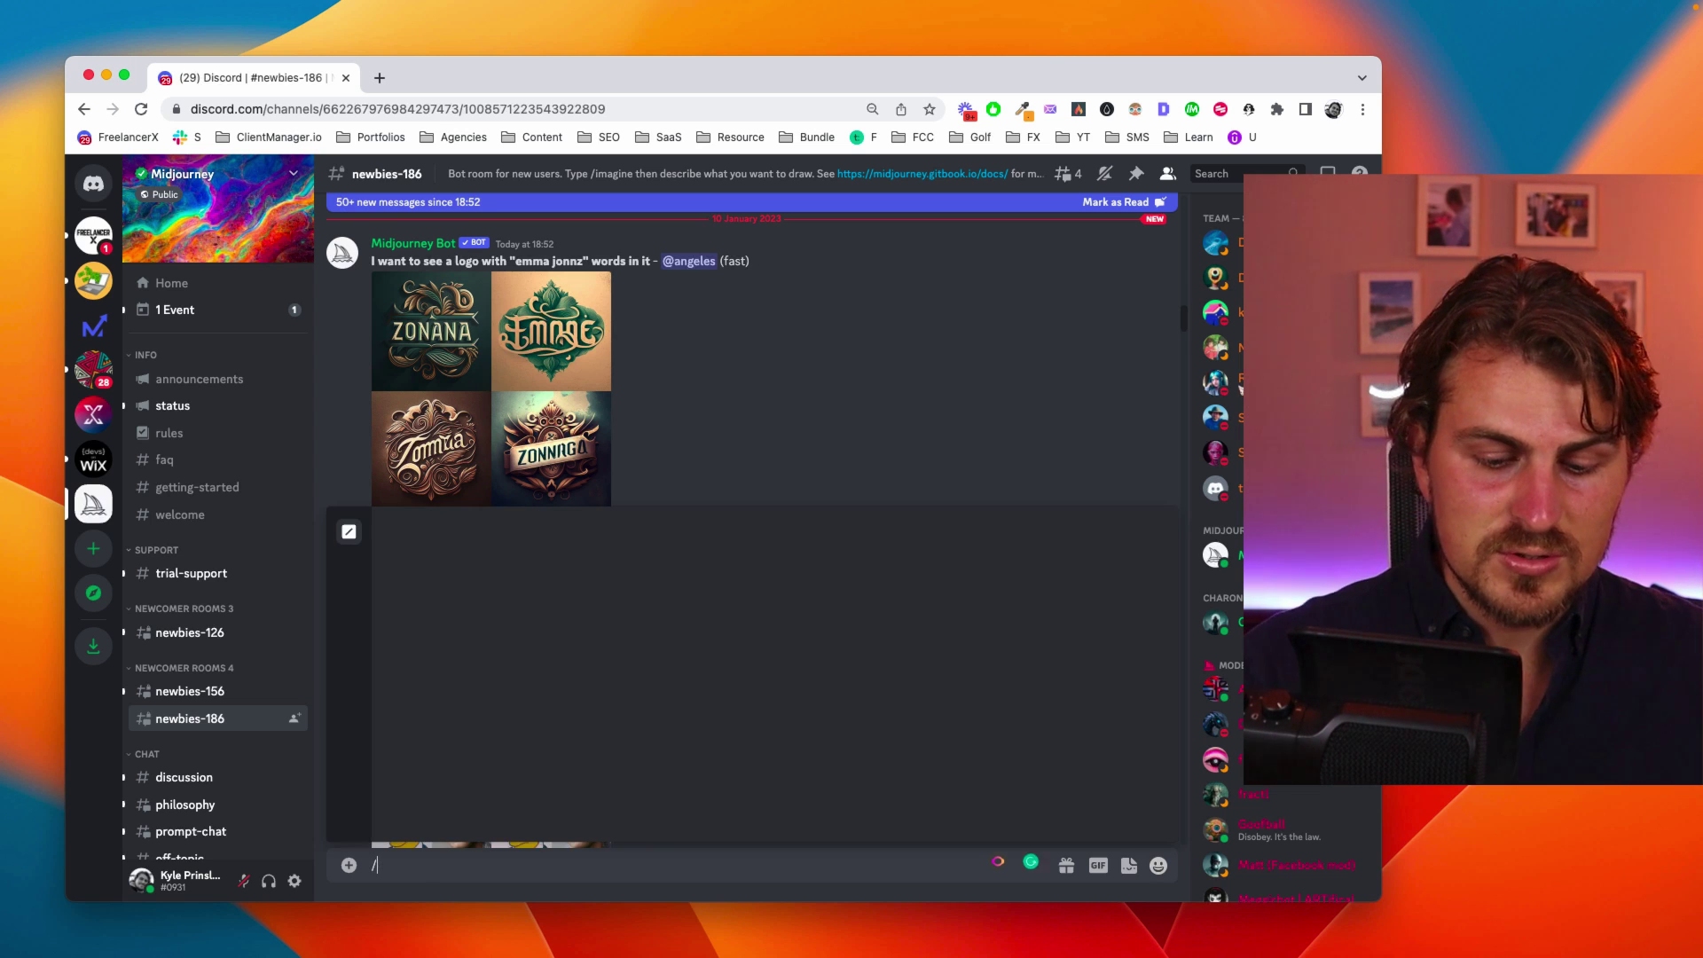
pyautogui.write('imagine')
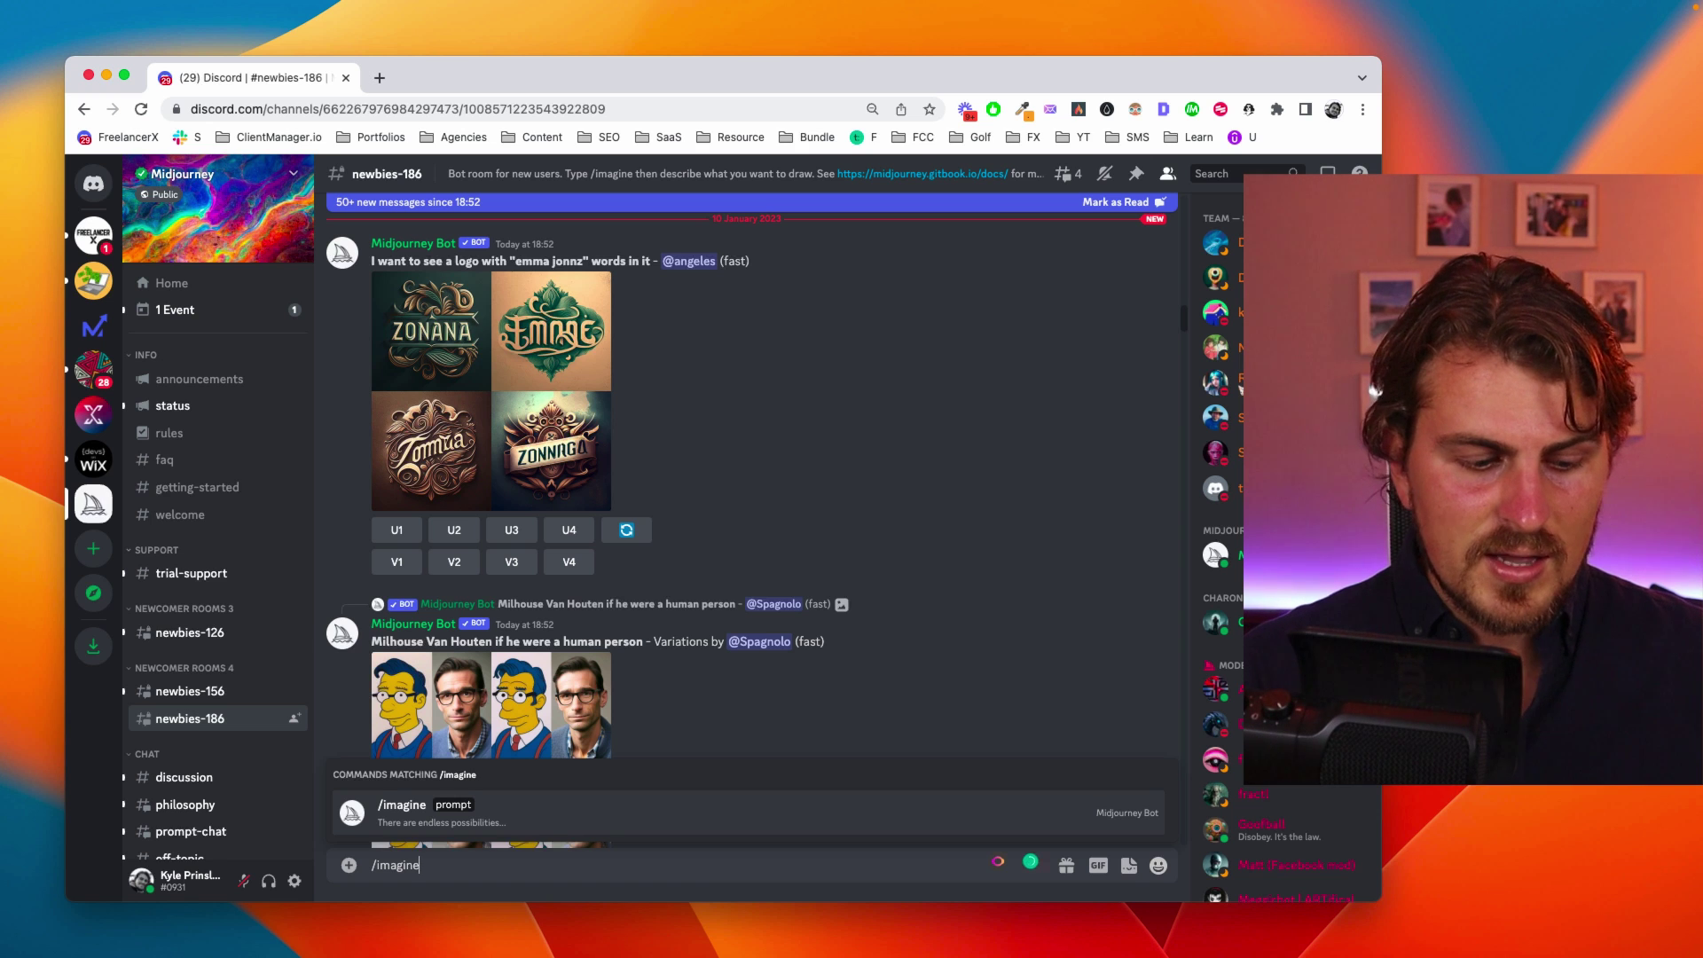
pyautogui.press('Tab')
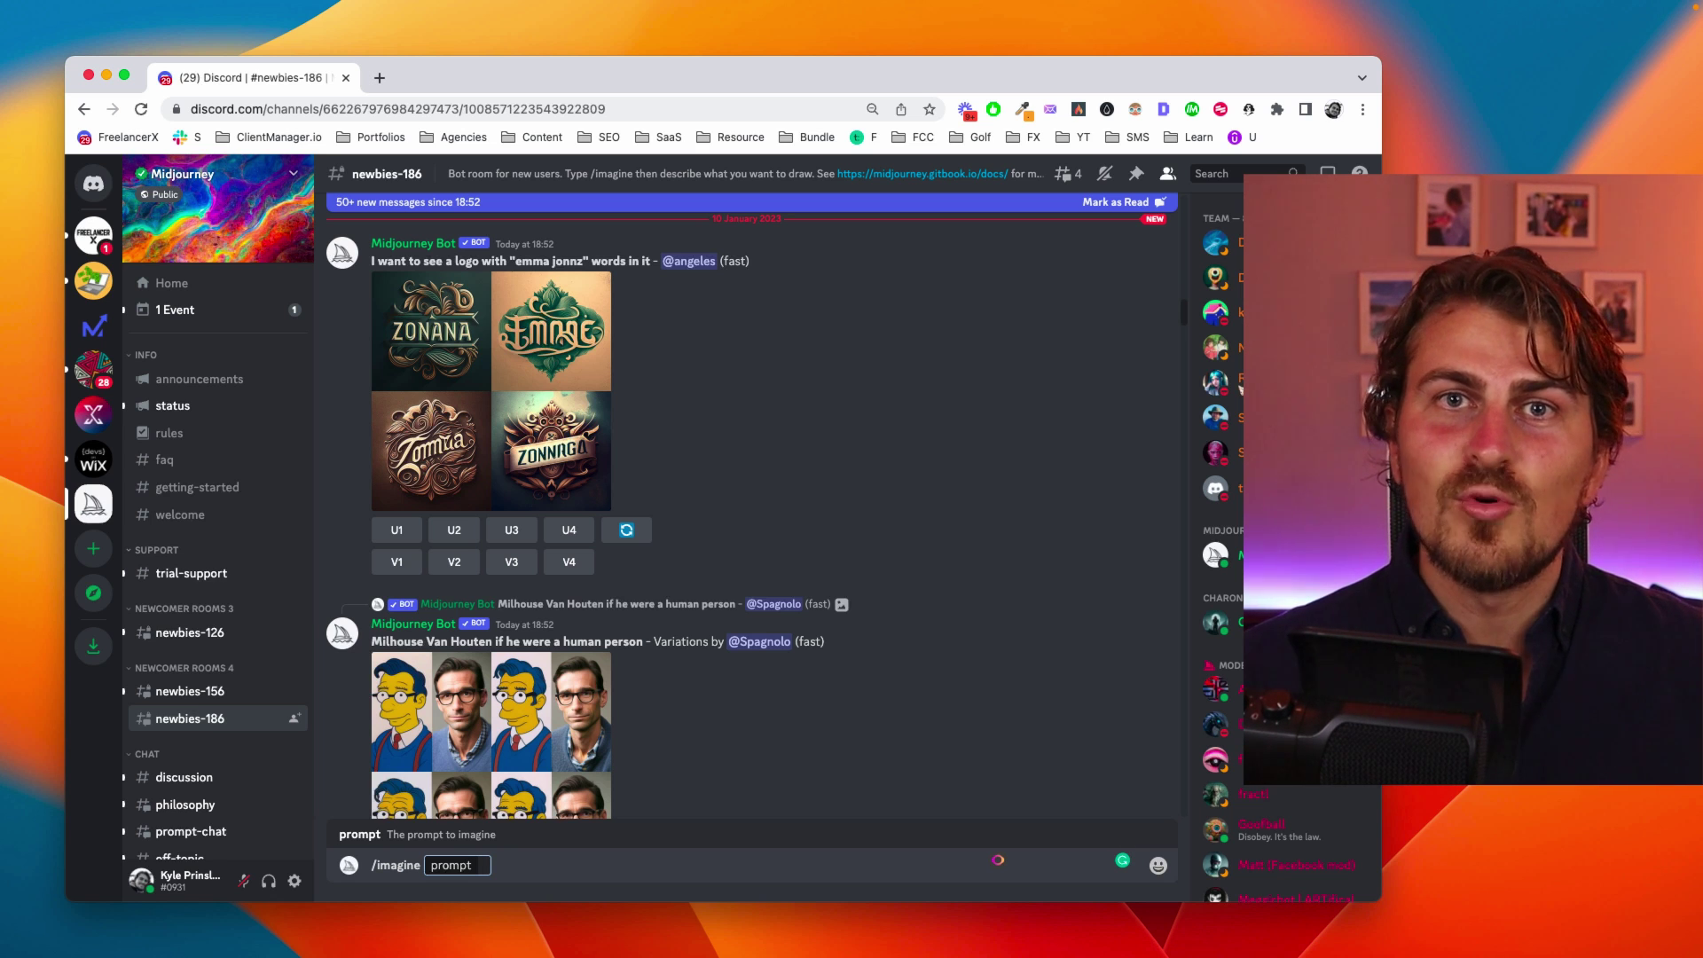
pyautogui.write('classic ca')
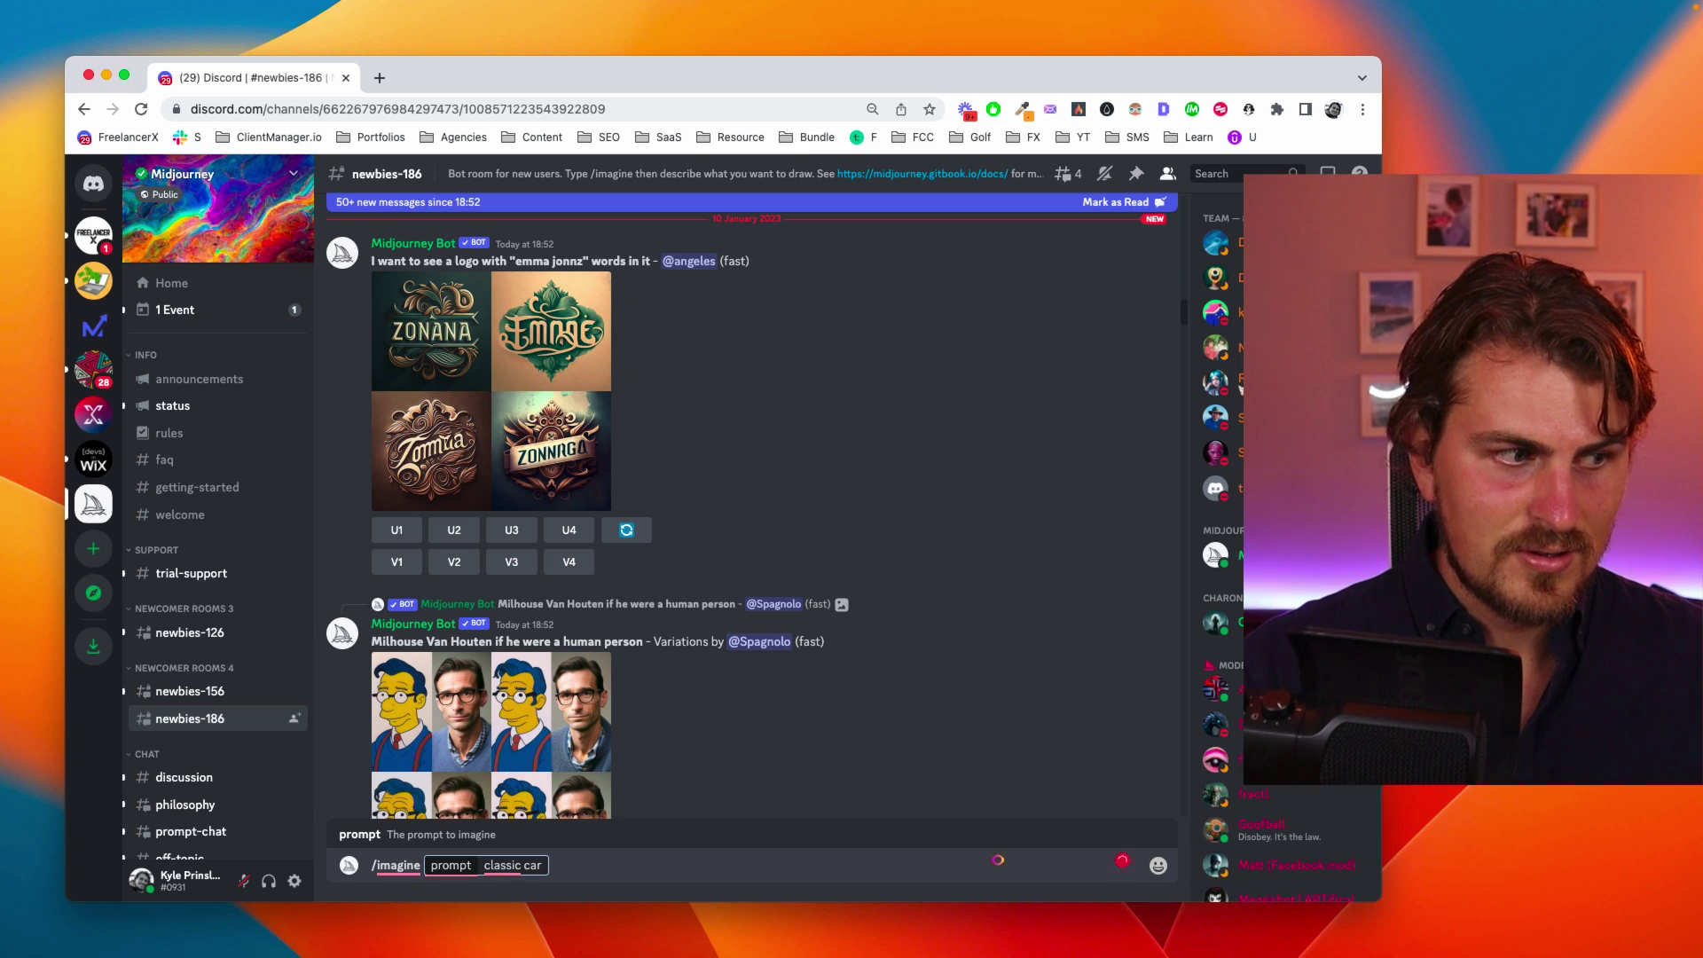
pyautogui.write('r')
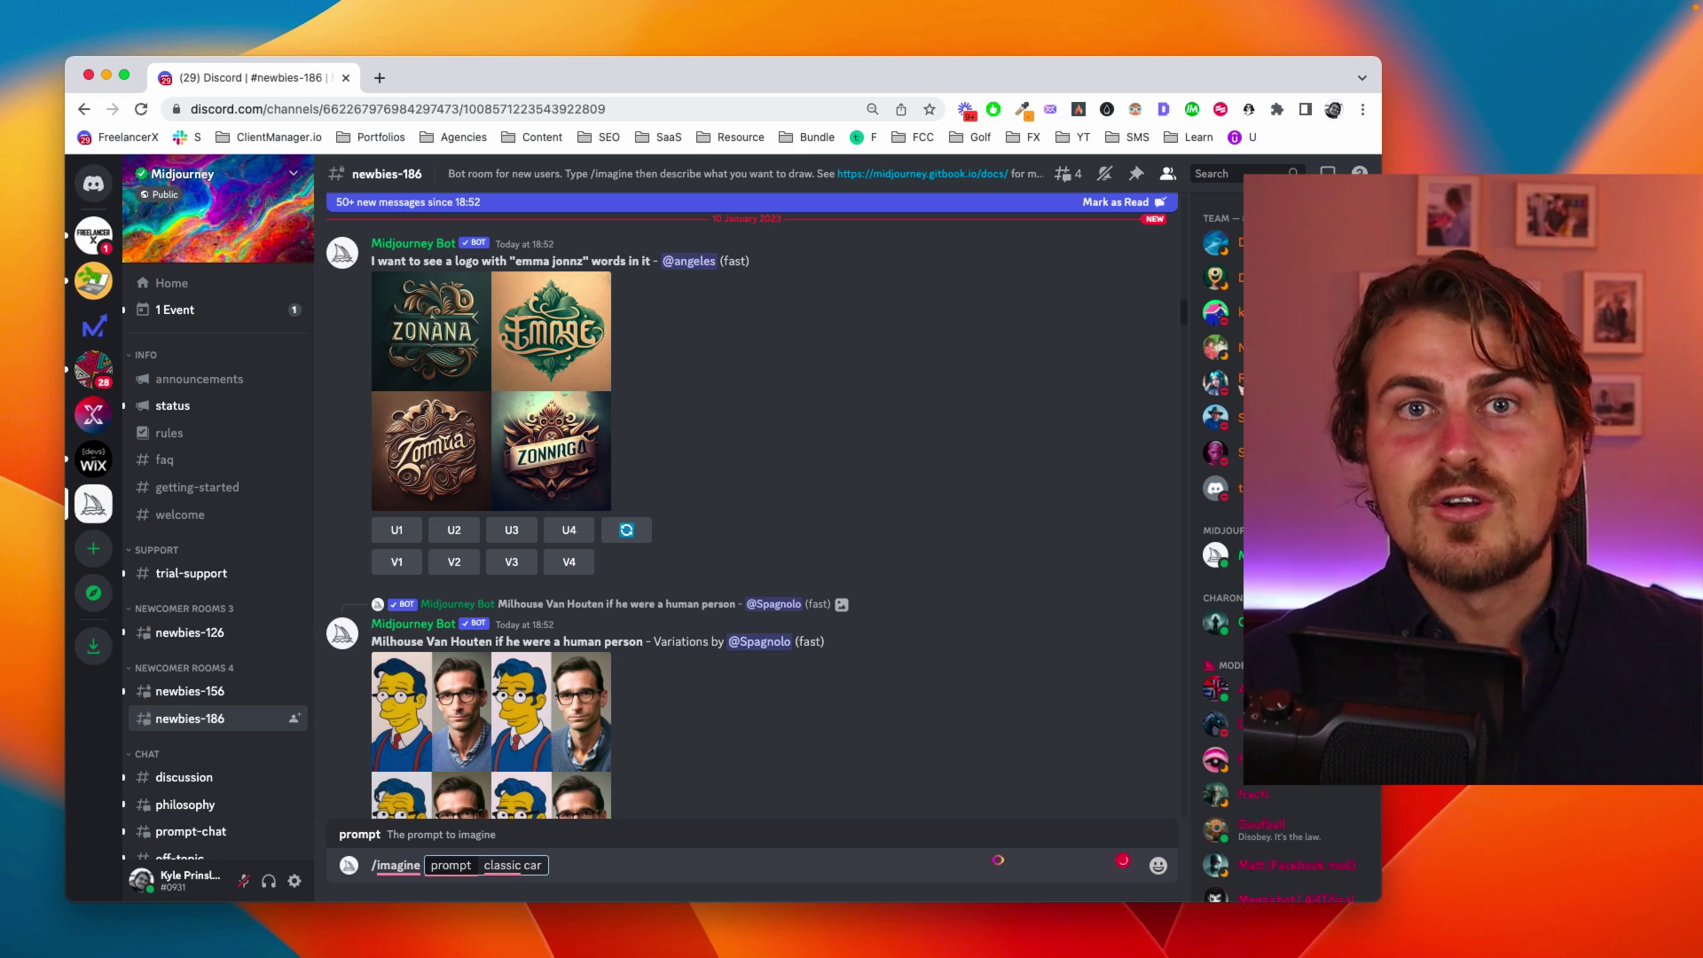
pyautogui.write(', convertible')
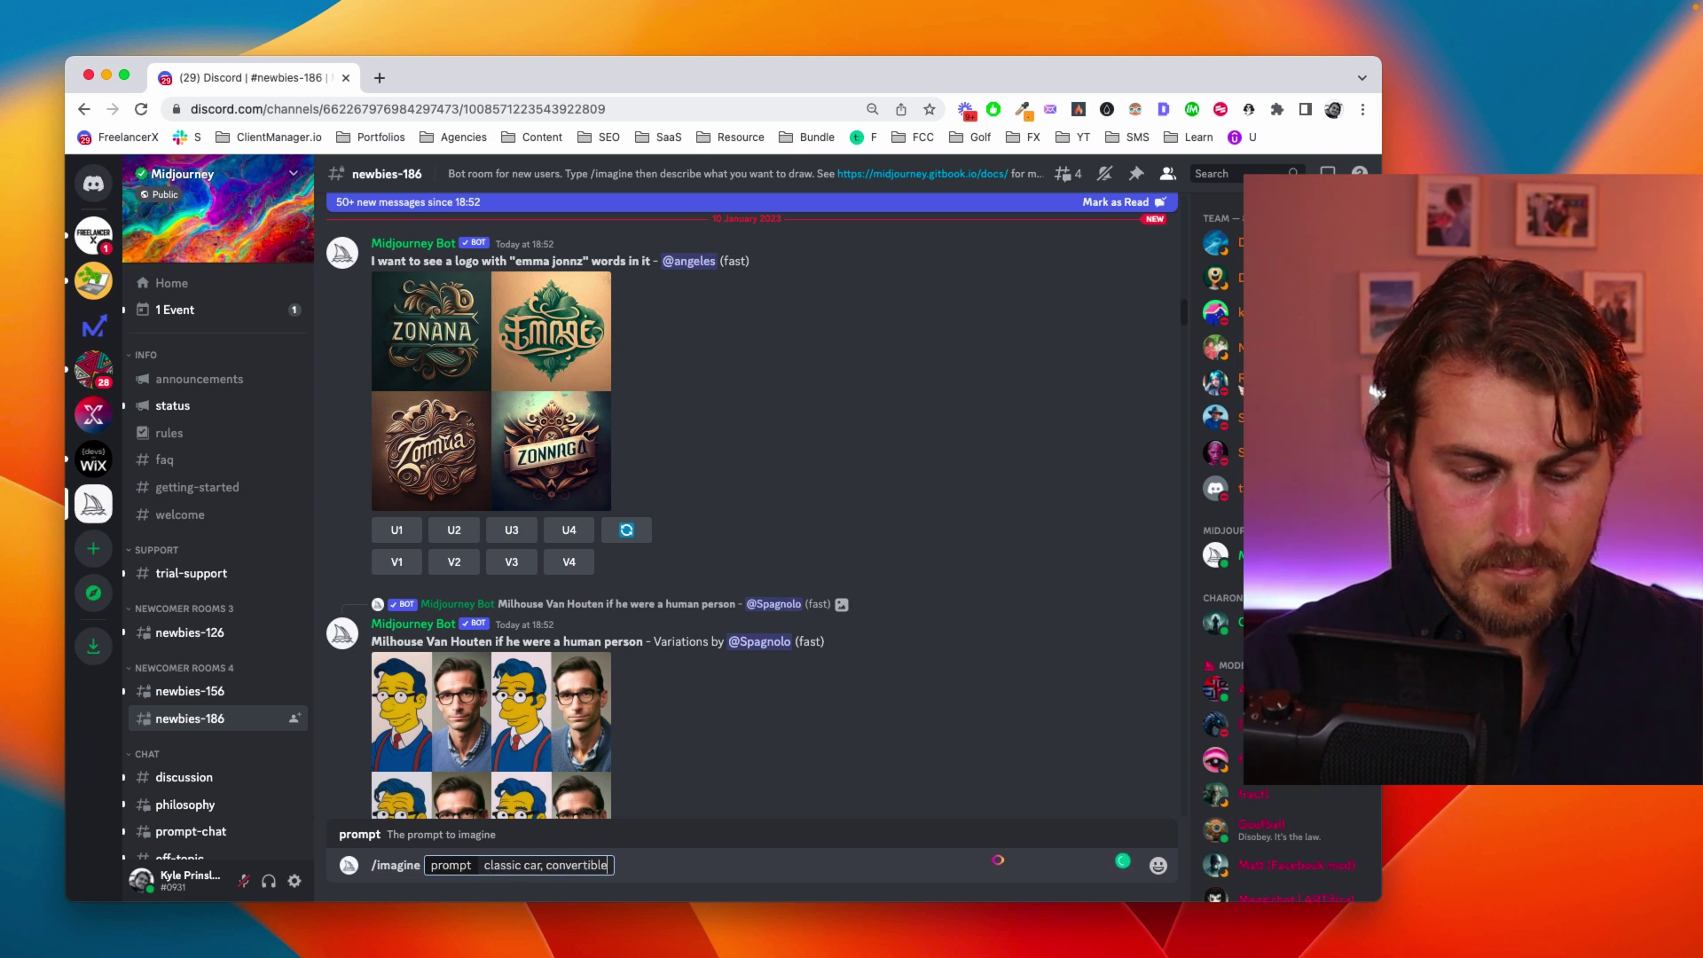
pyautogui.press('Return')
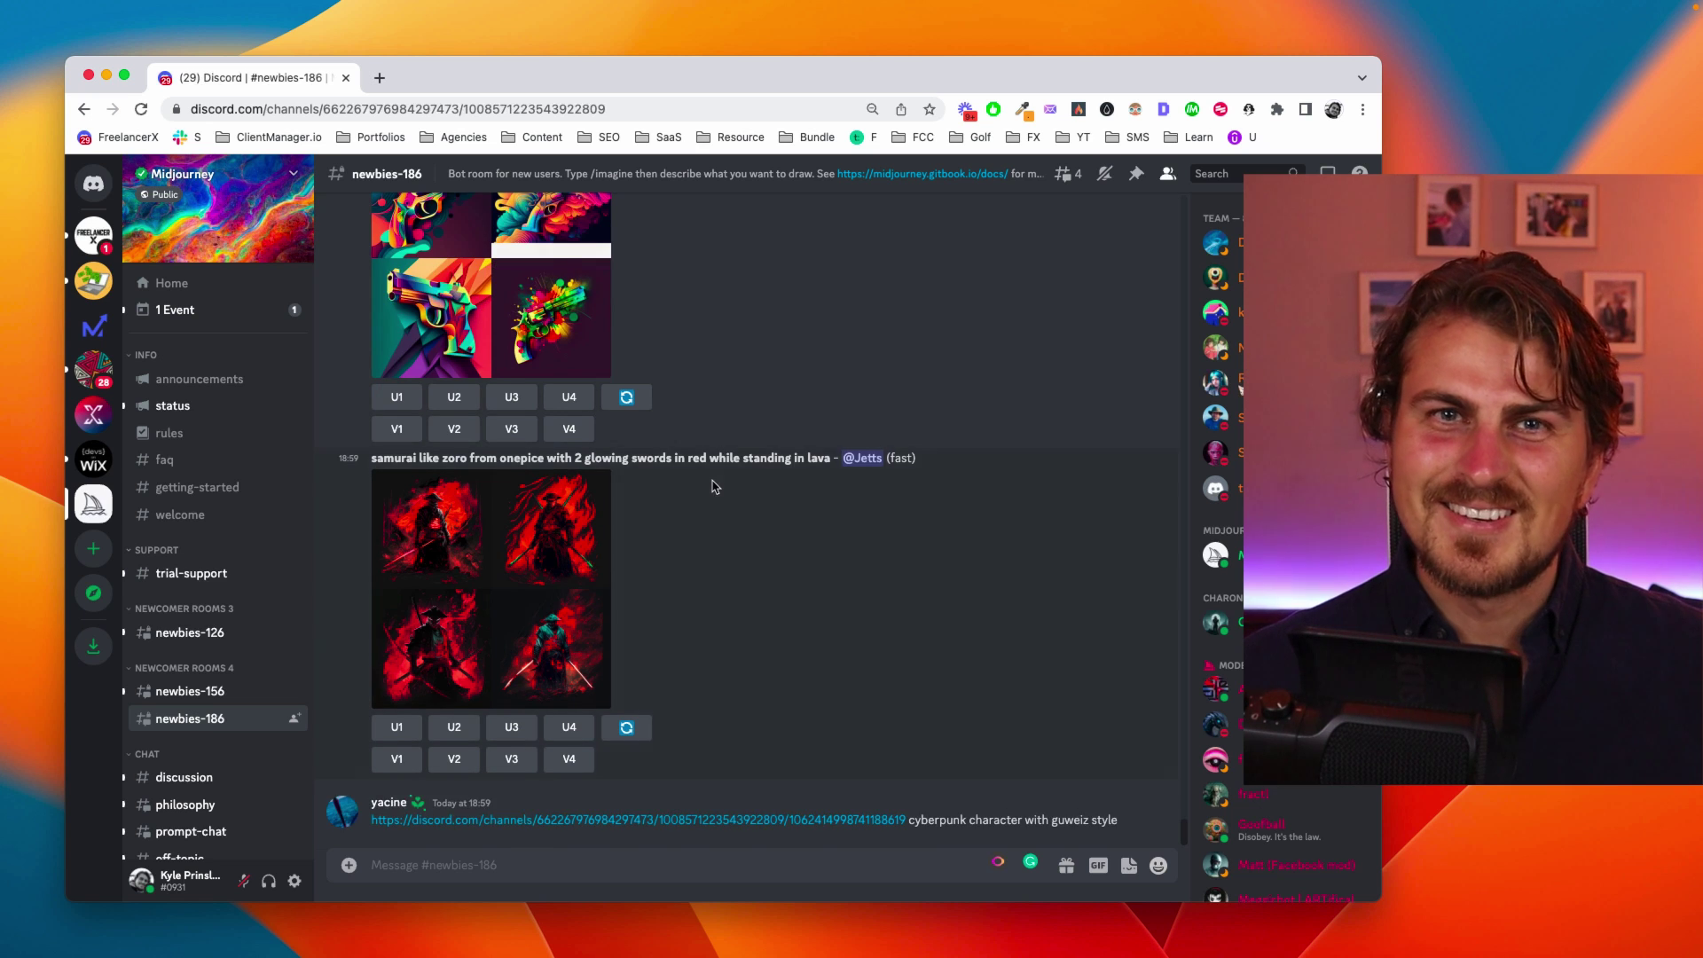
# Send /imagine 'red classic car, side front angle, convertible, ui/ux, wallpaper, yellow background --s 1000'
pyautogui.scroll(5, 705, 550)
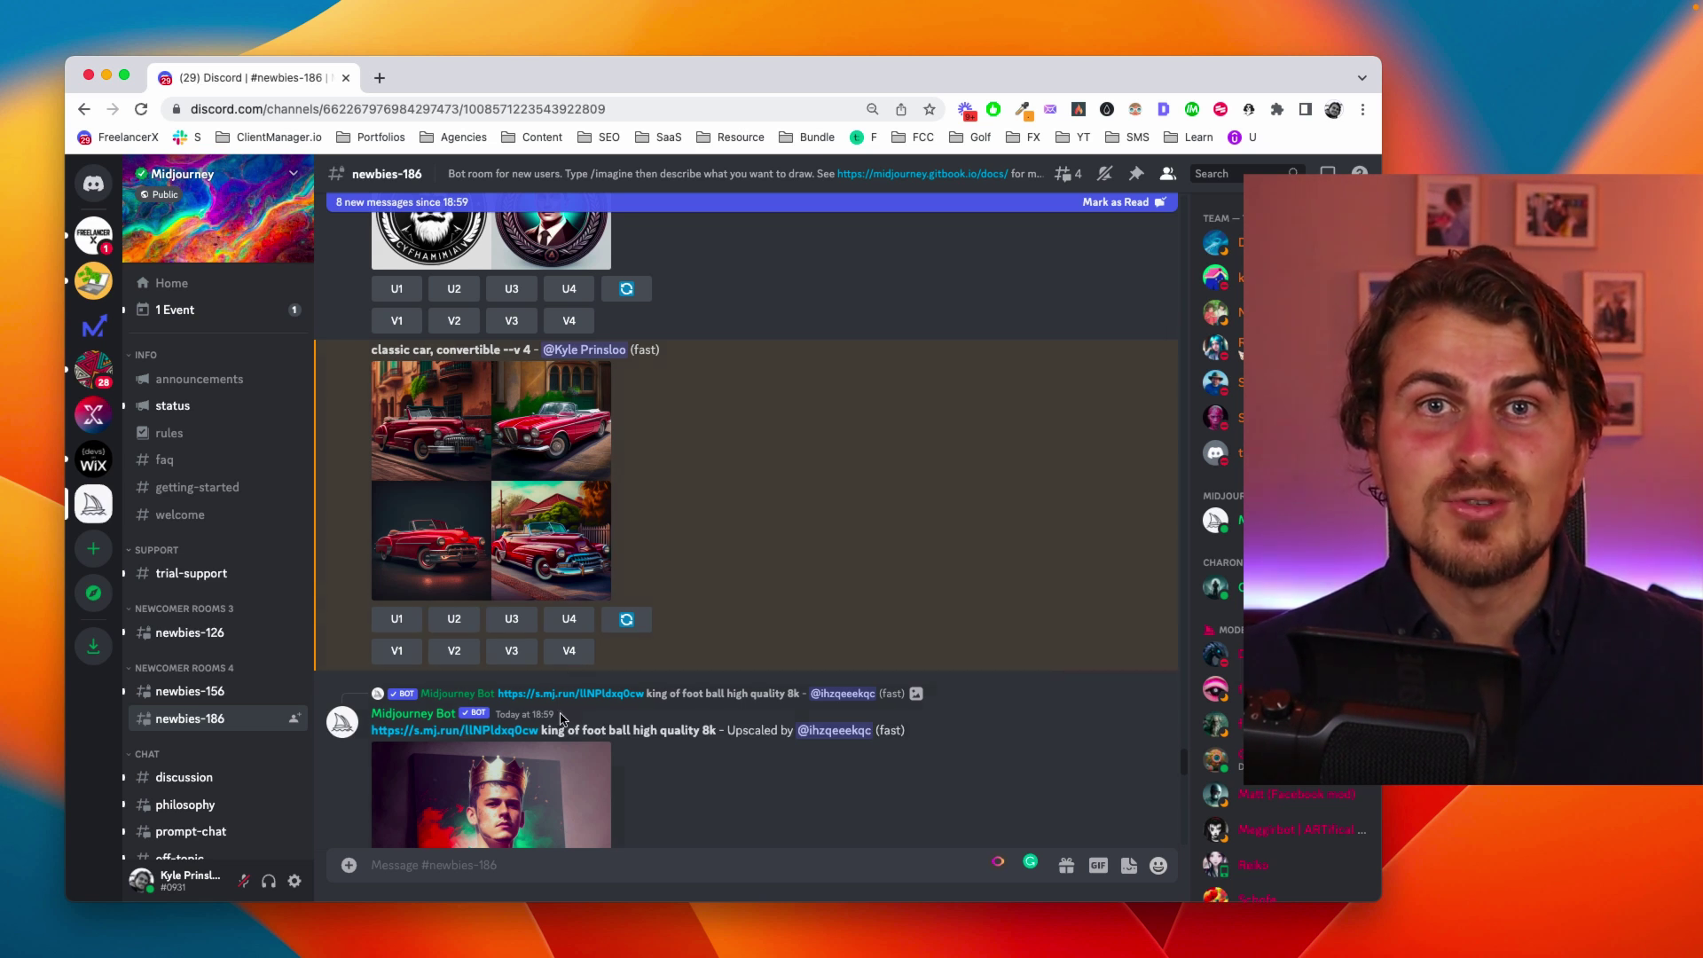
pyautogui.click(503, 863)
pyautogui.write('/imag')
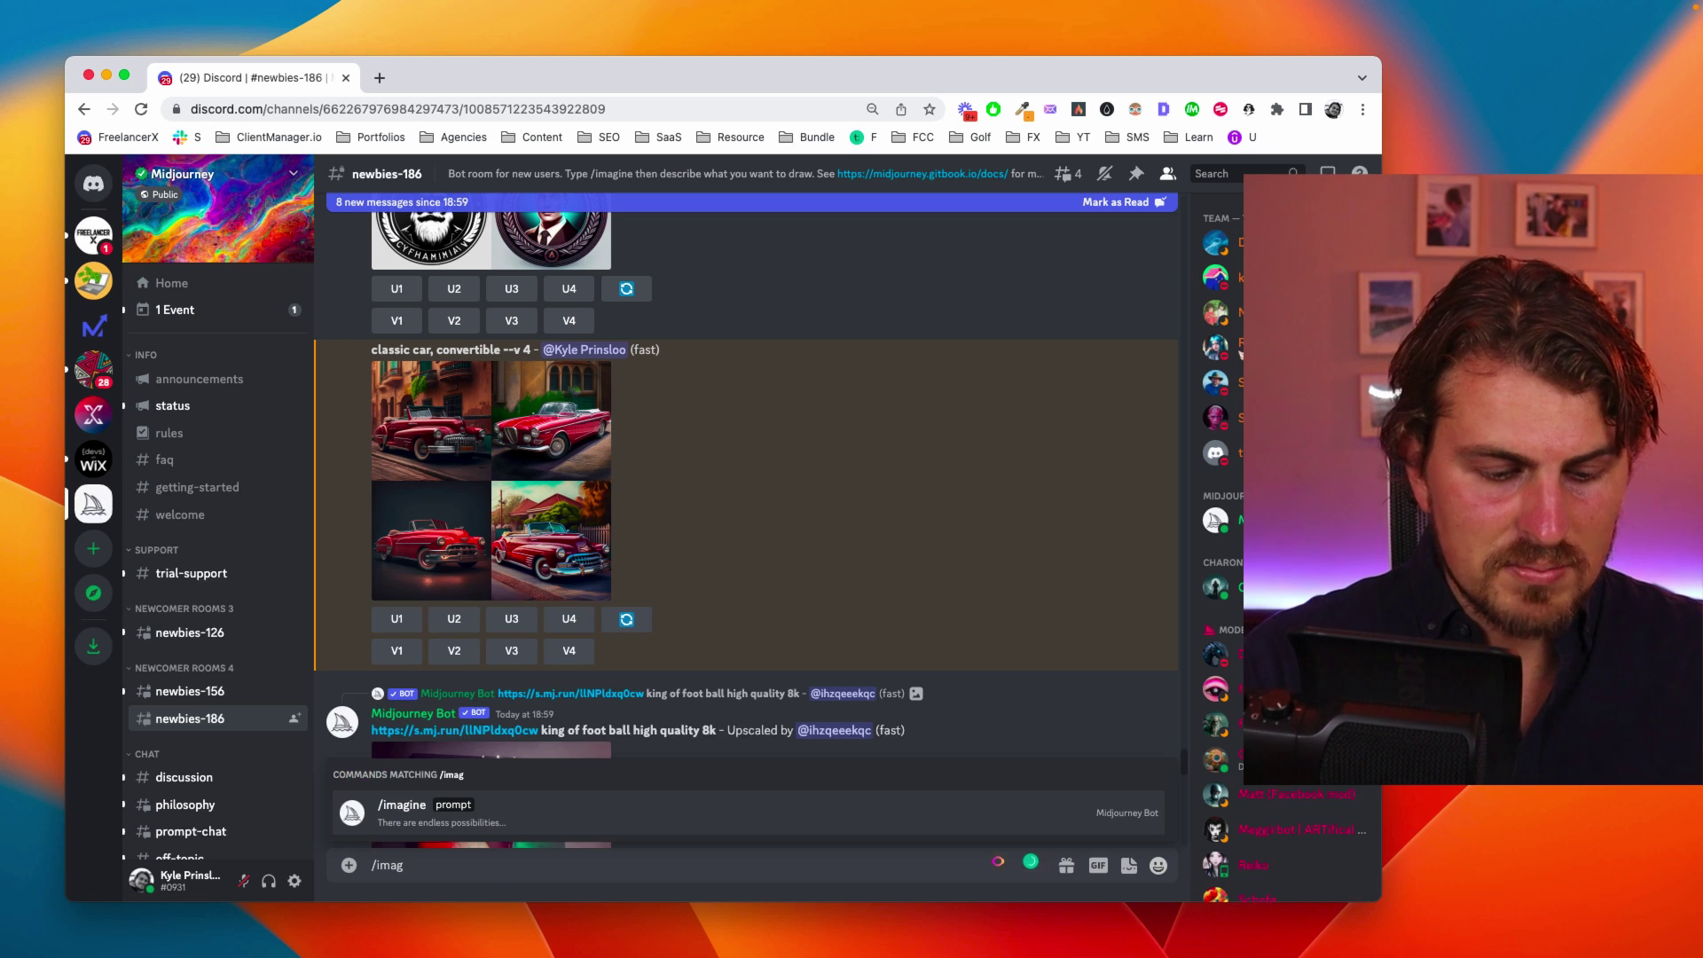
pyautogui.press('Tab')
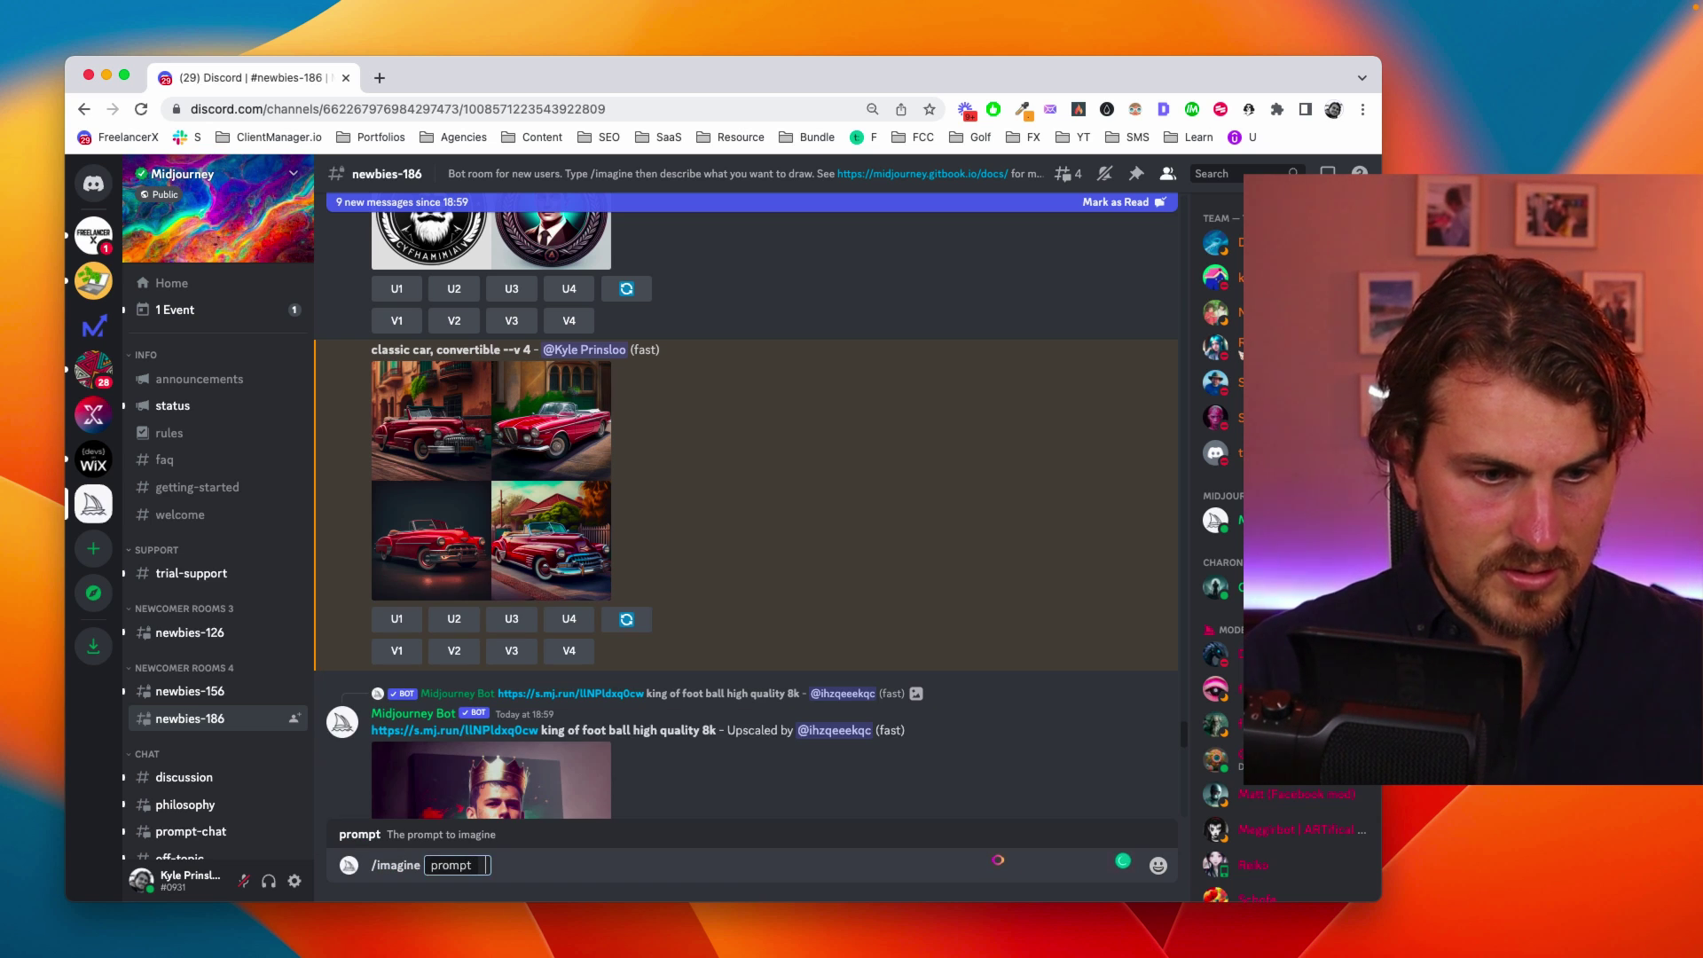
pyautogui.write('red class')
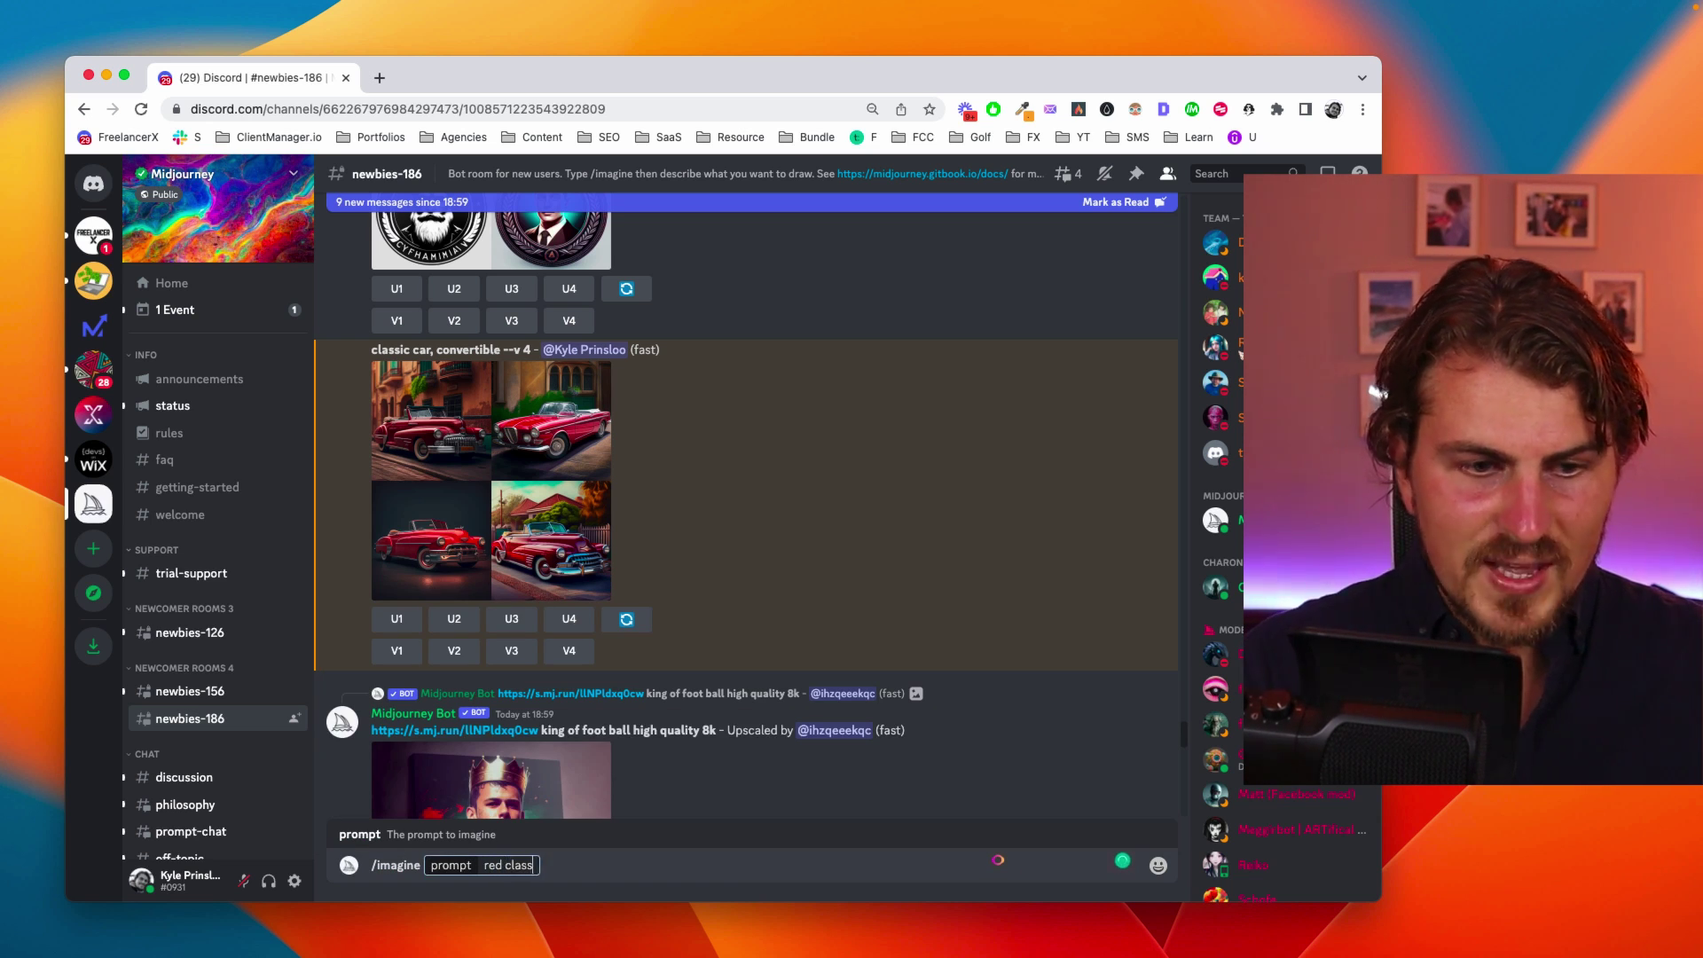
pyautogui.write('ic car')
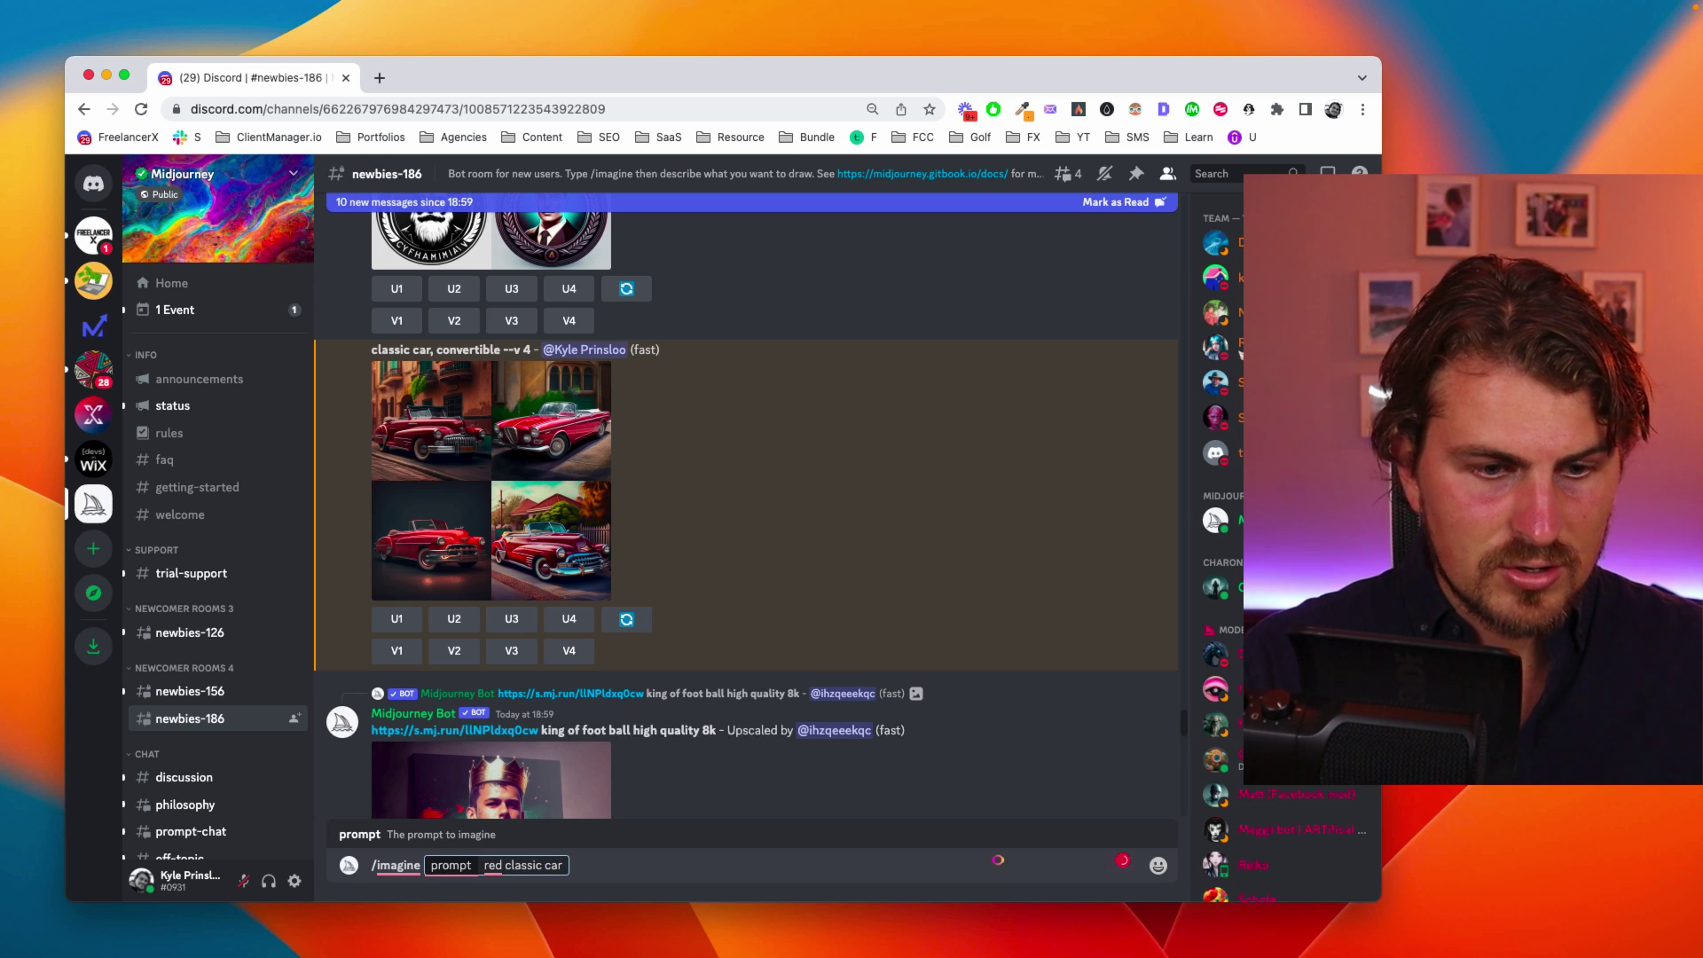
pyautogui.write(', side front angle')
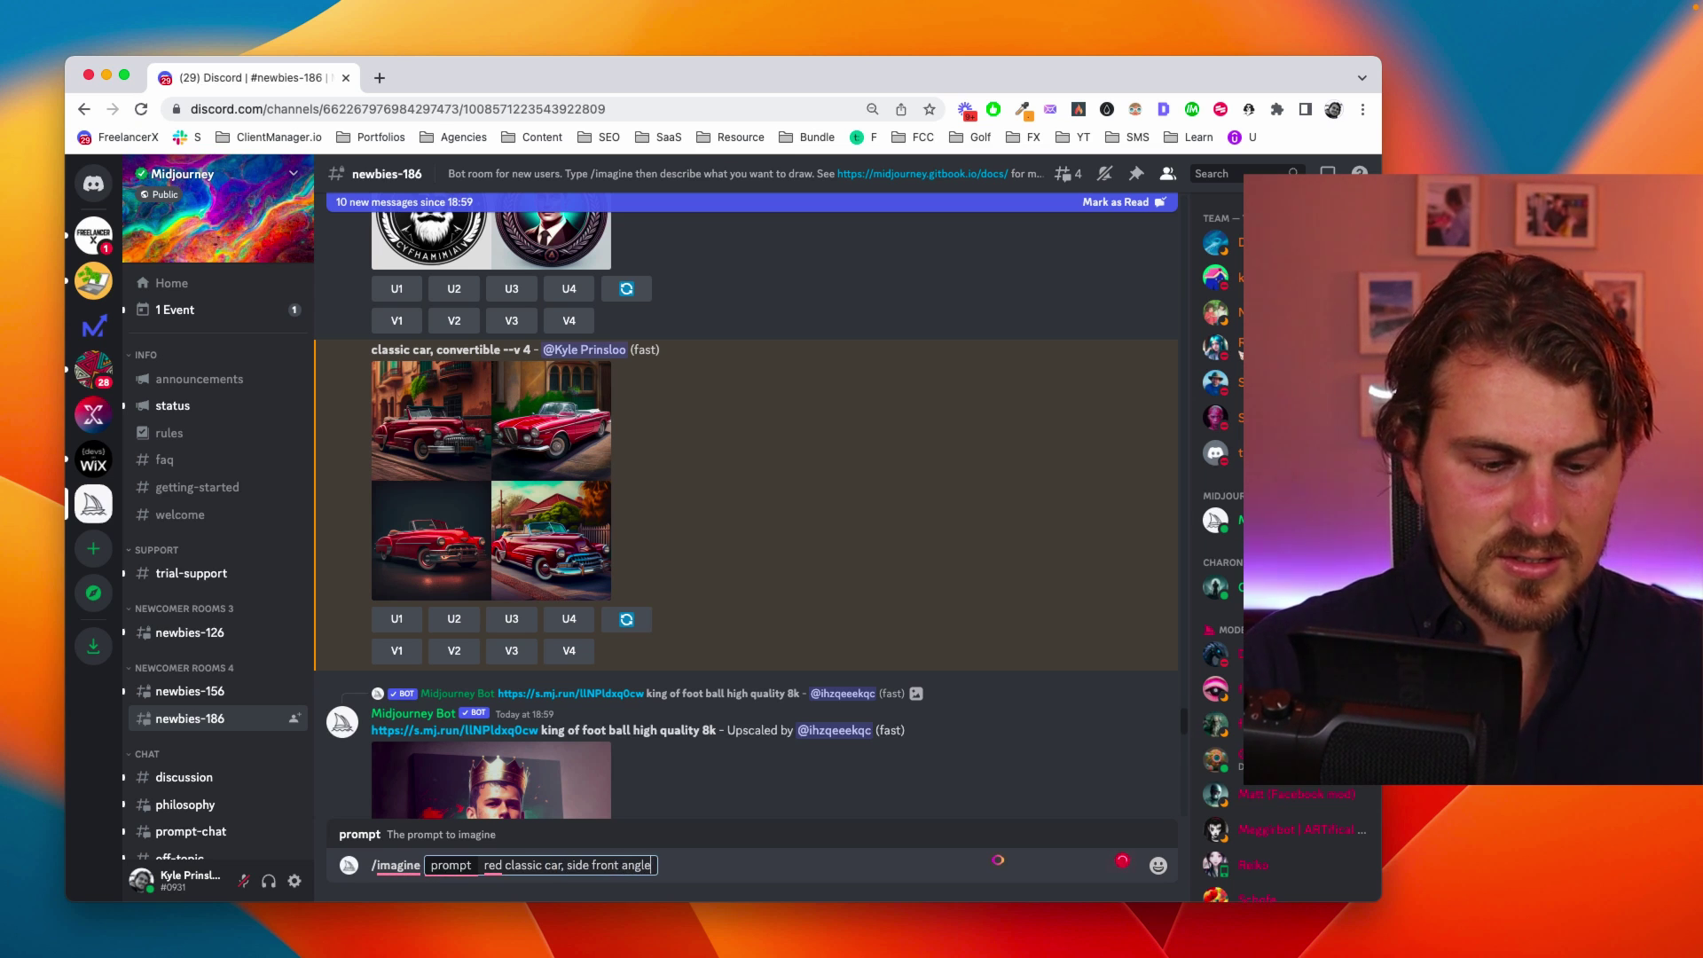
pyautogui.write(', convertible')
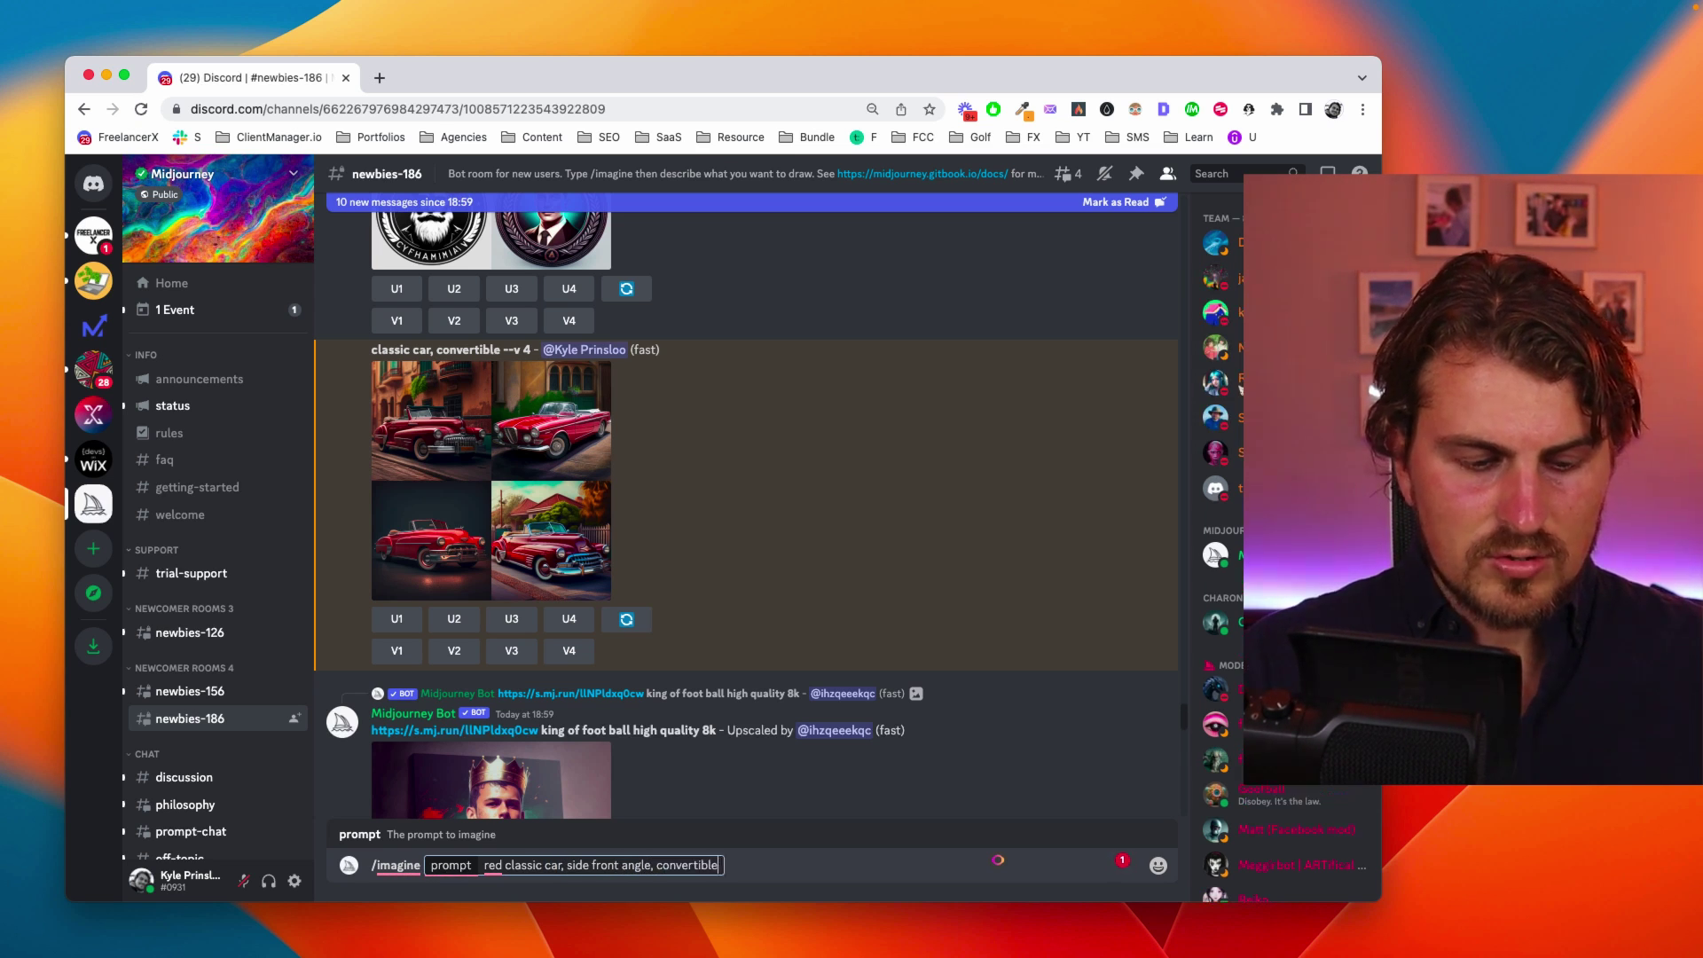
pyautogui.write(', ui/')
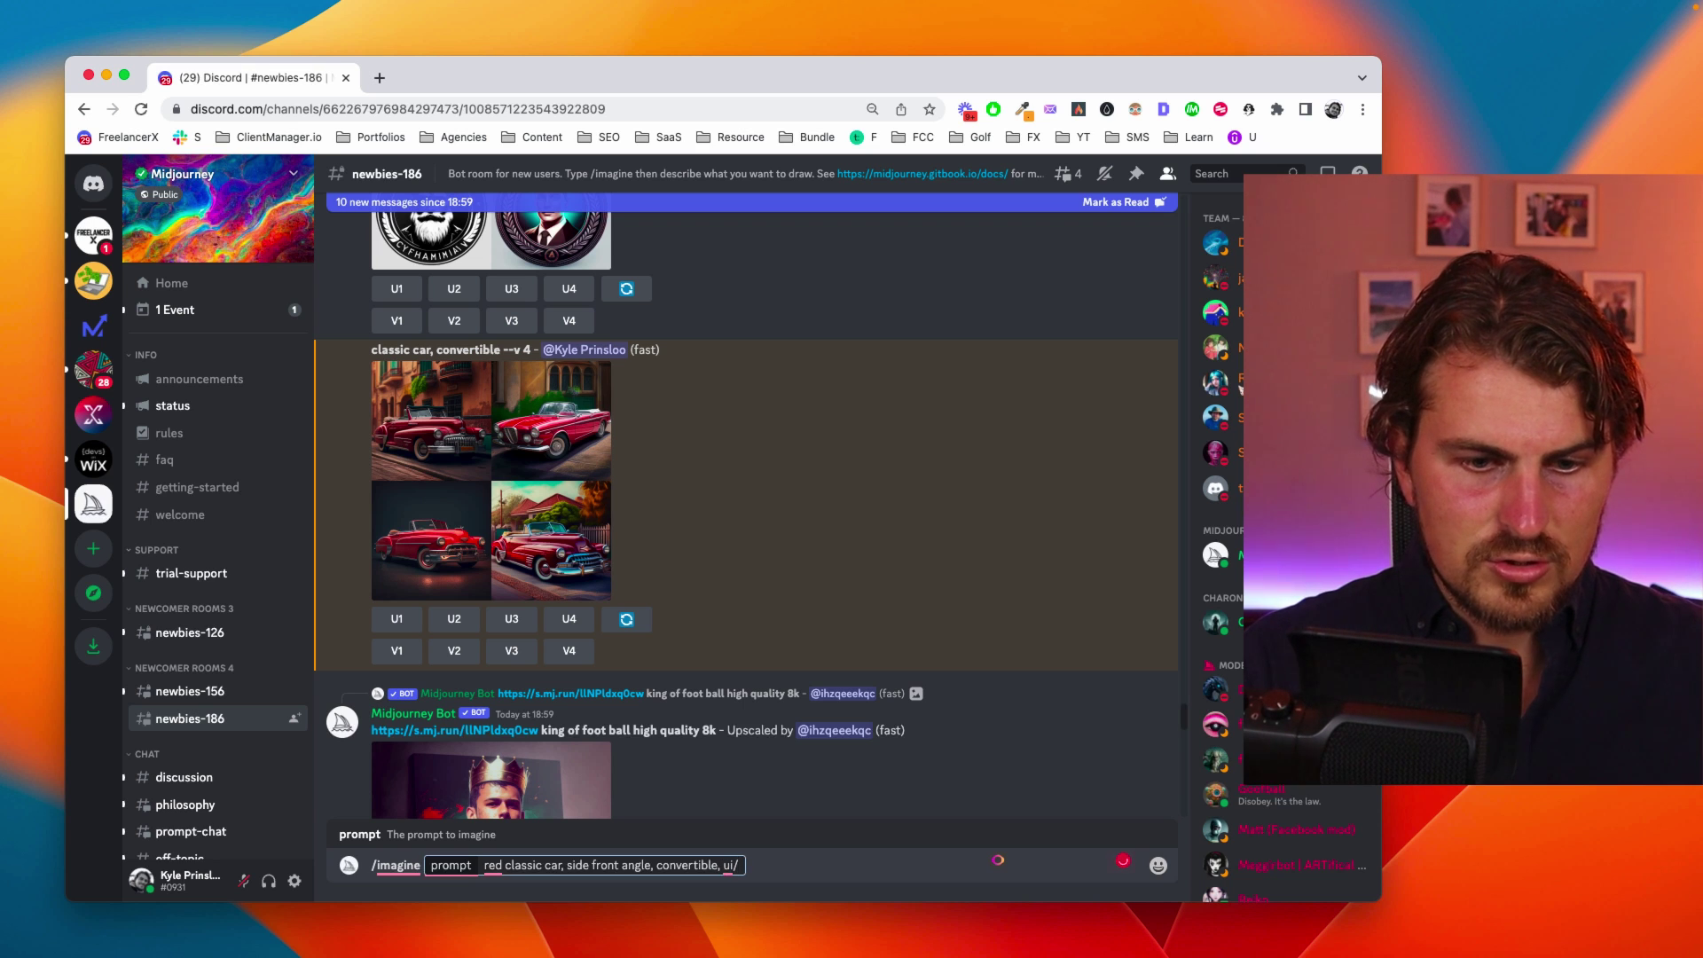
pyautogui.write('ux, ')
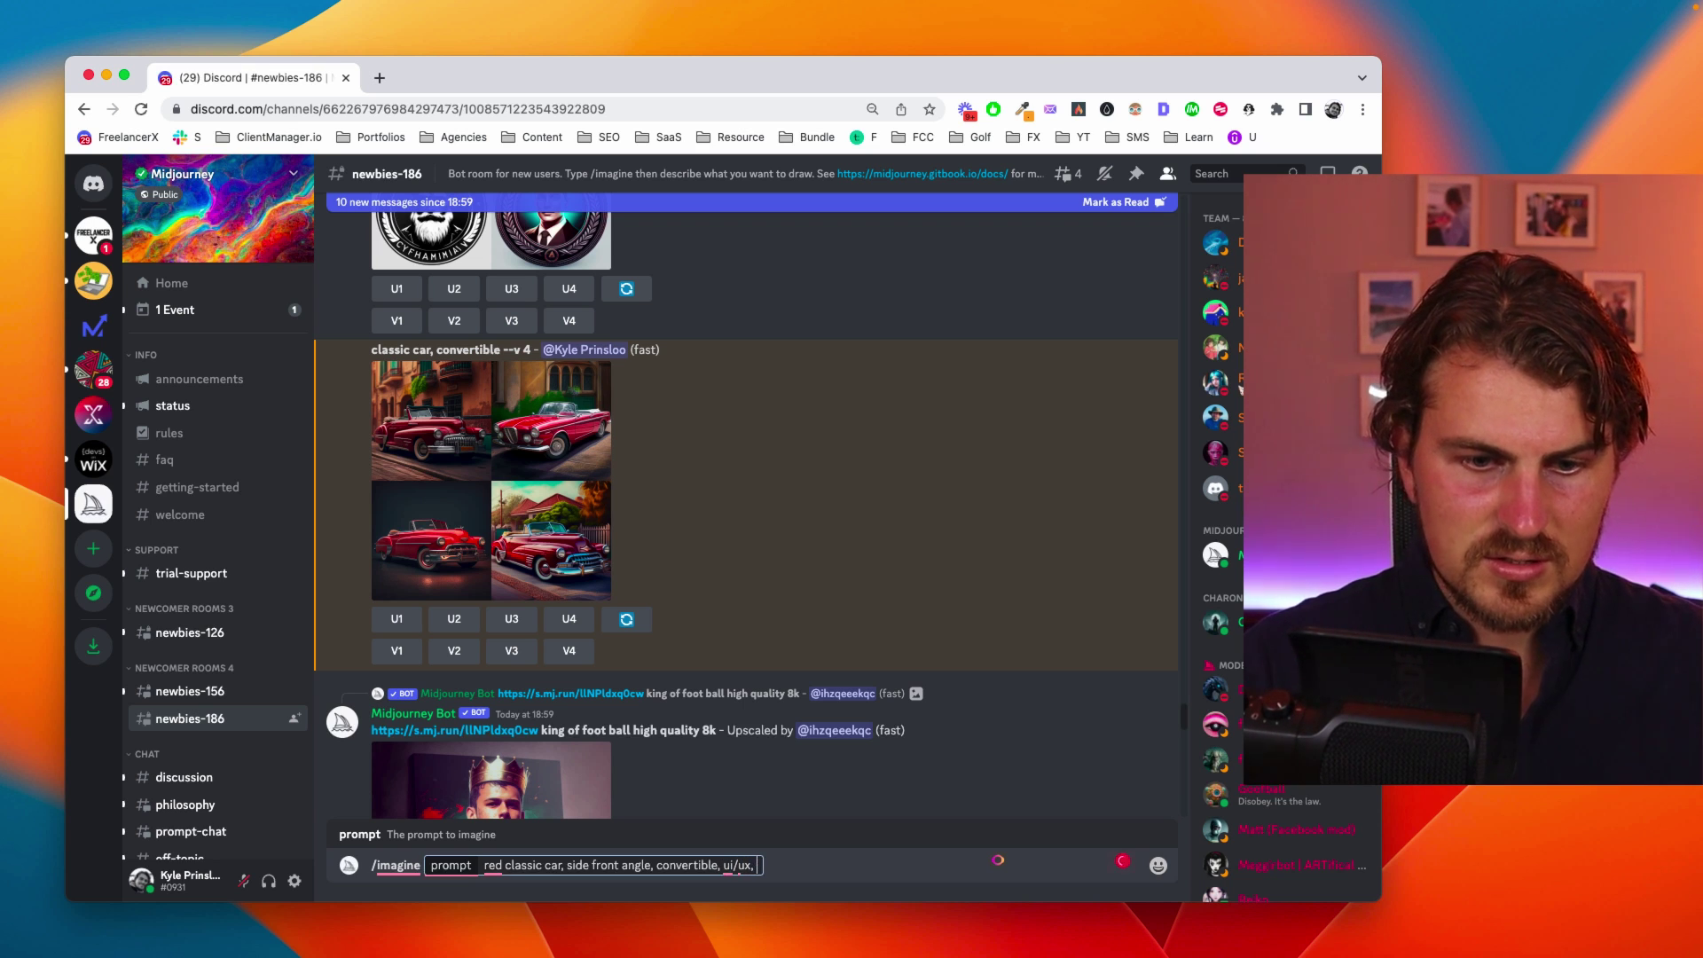
pyautogui.write('wallpaper')
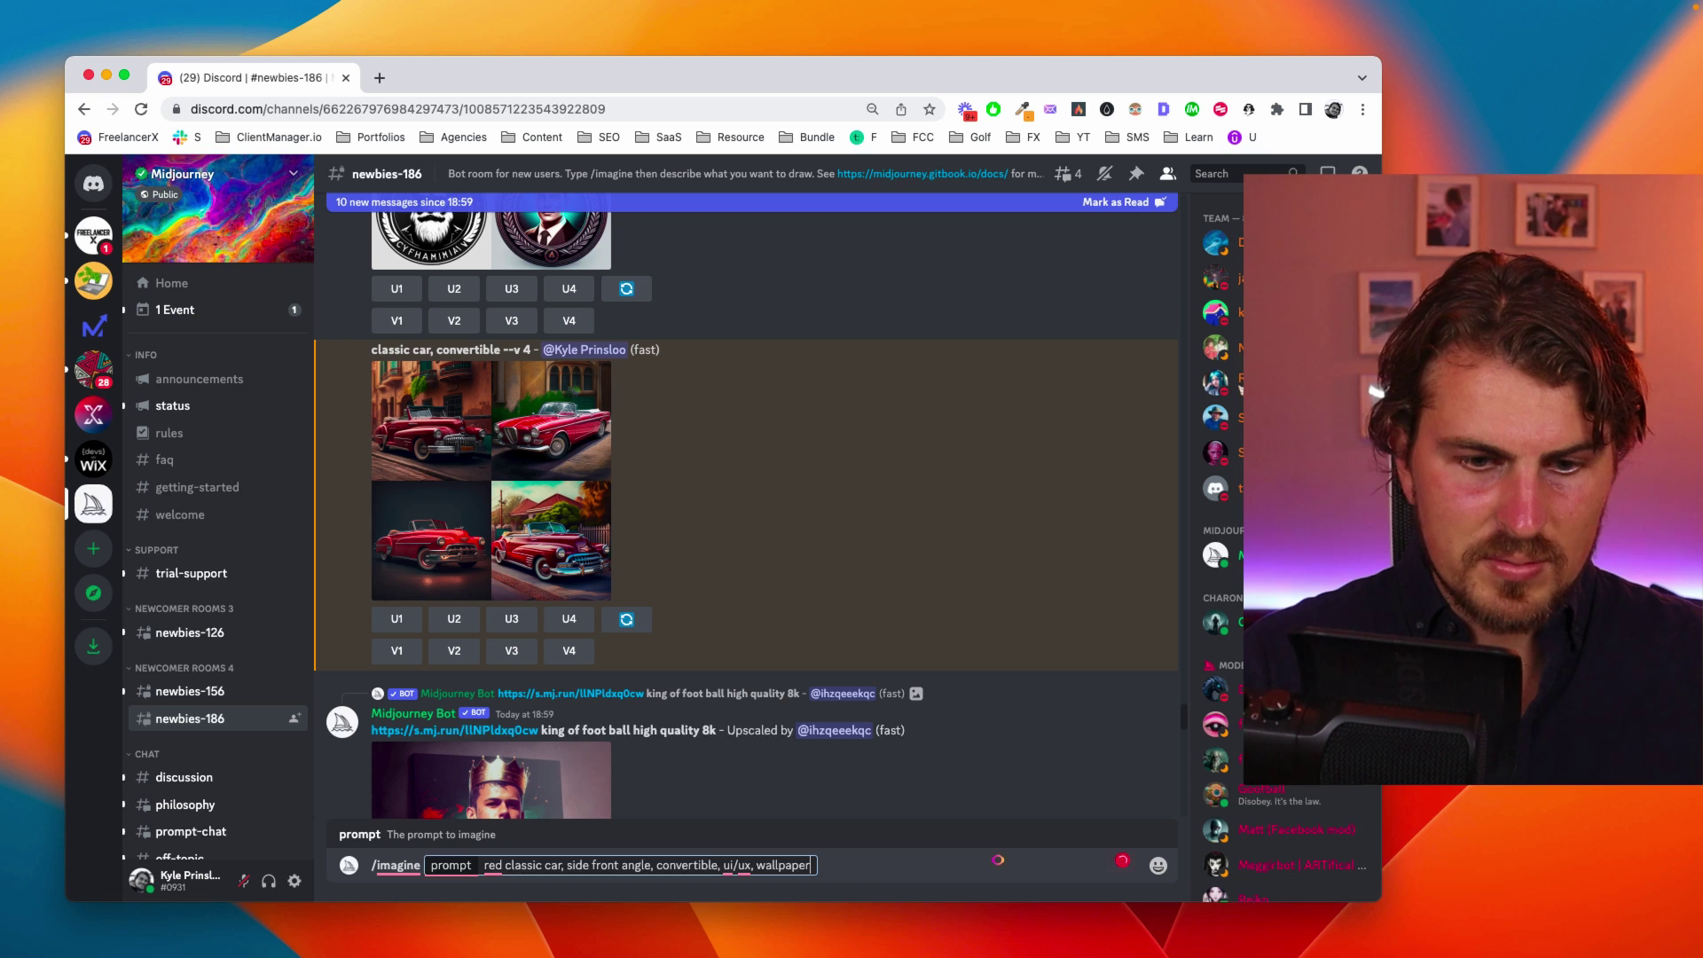
pyautogui.write(',')
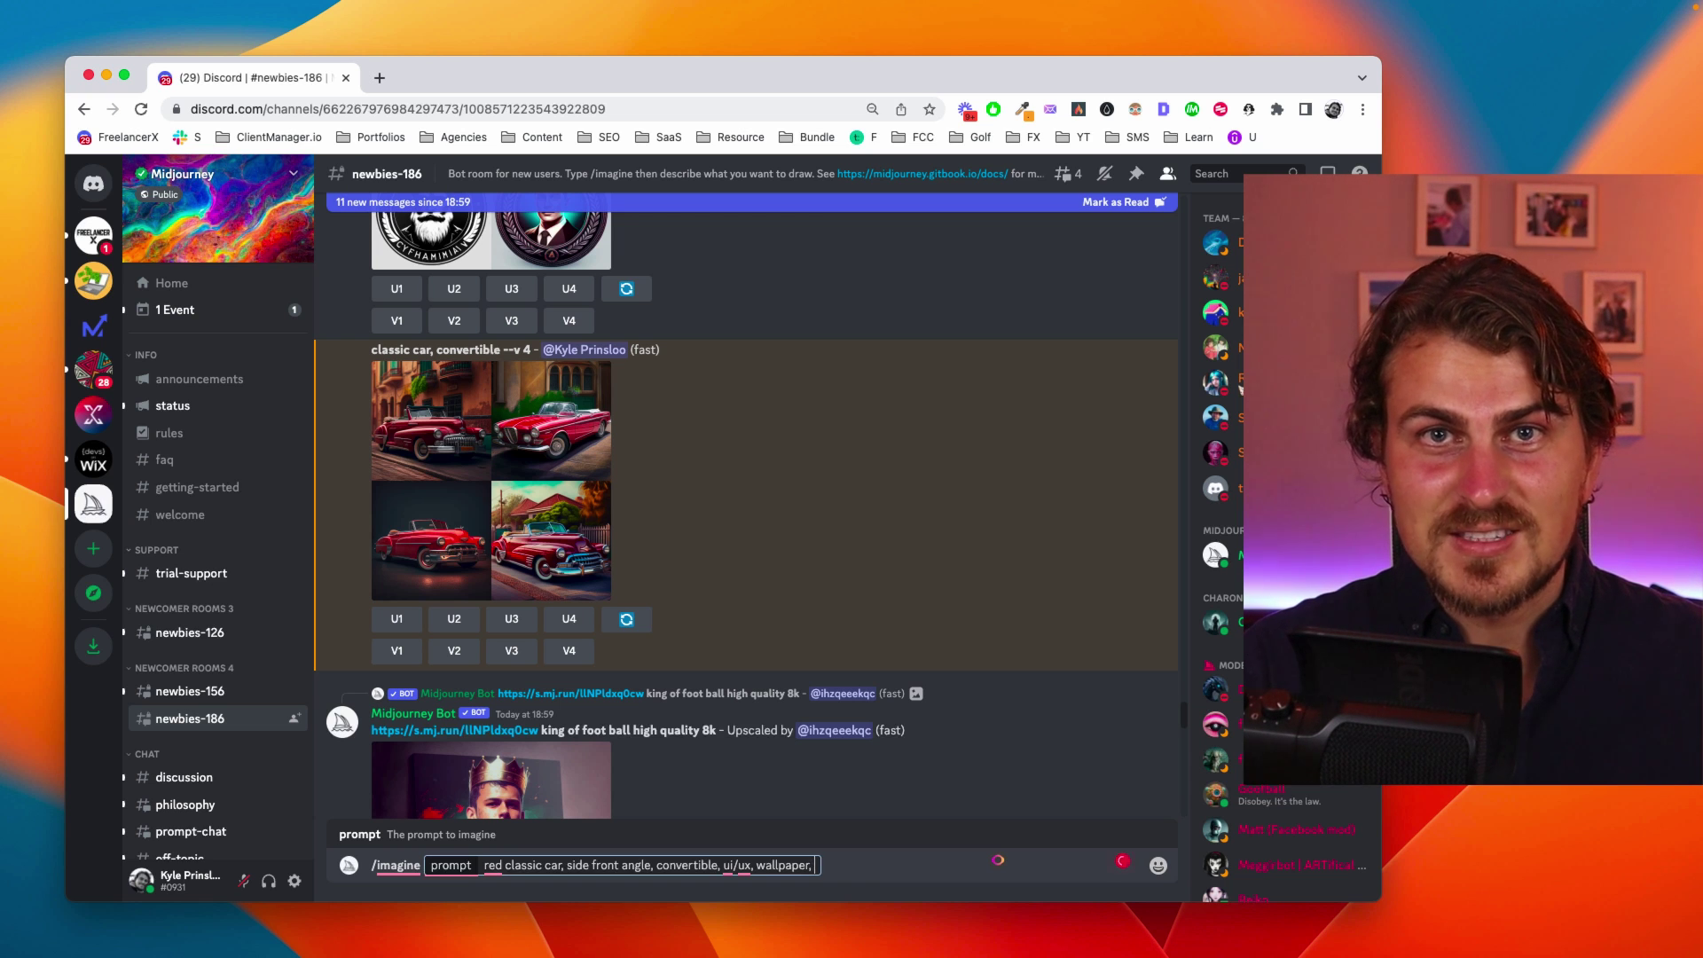
pyautogui.write(' yellow bac')
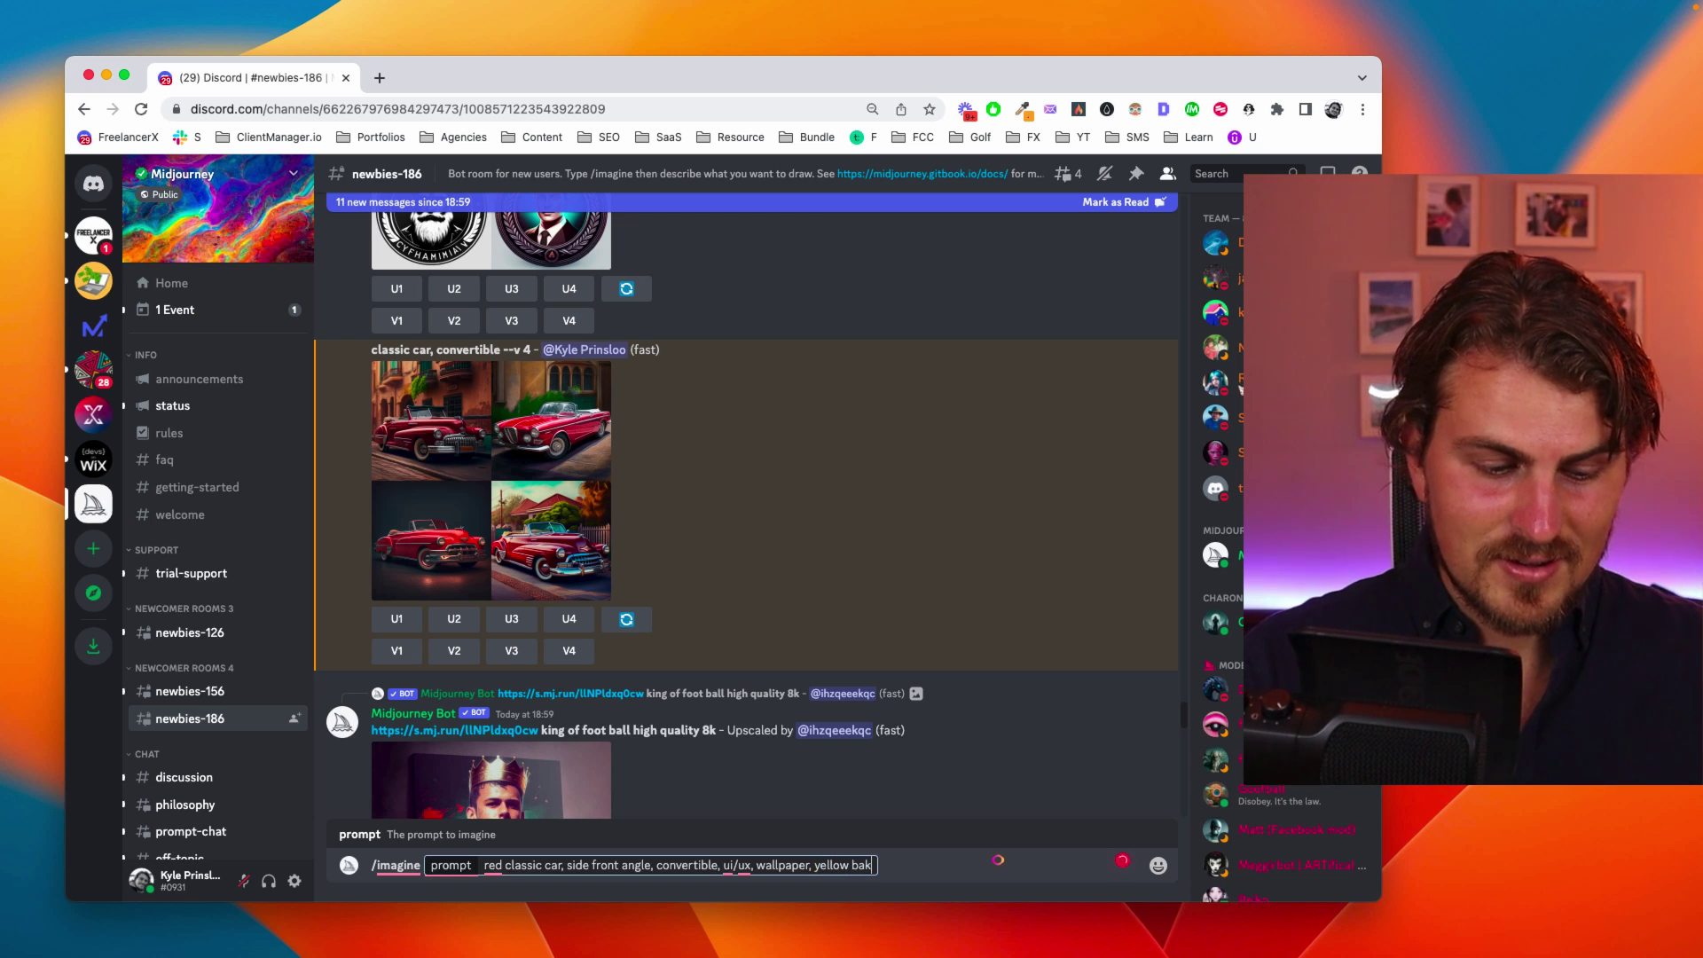
pyautogui.write('kgrou')
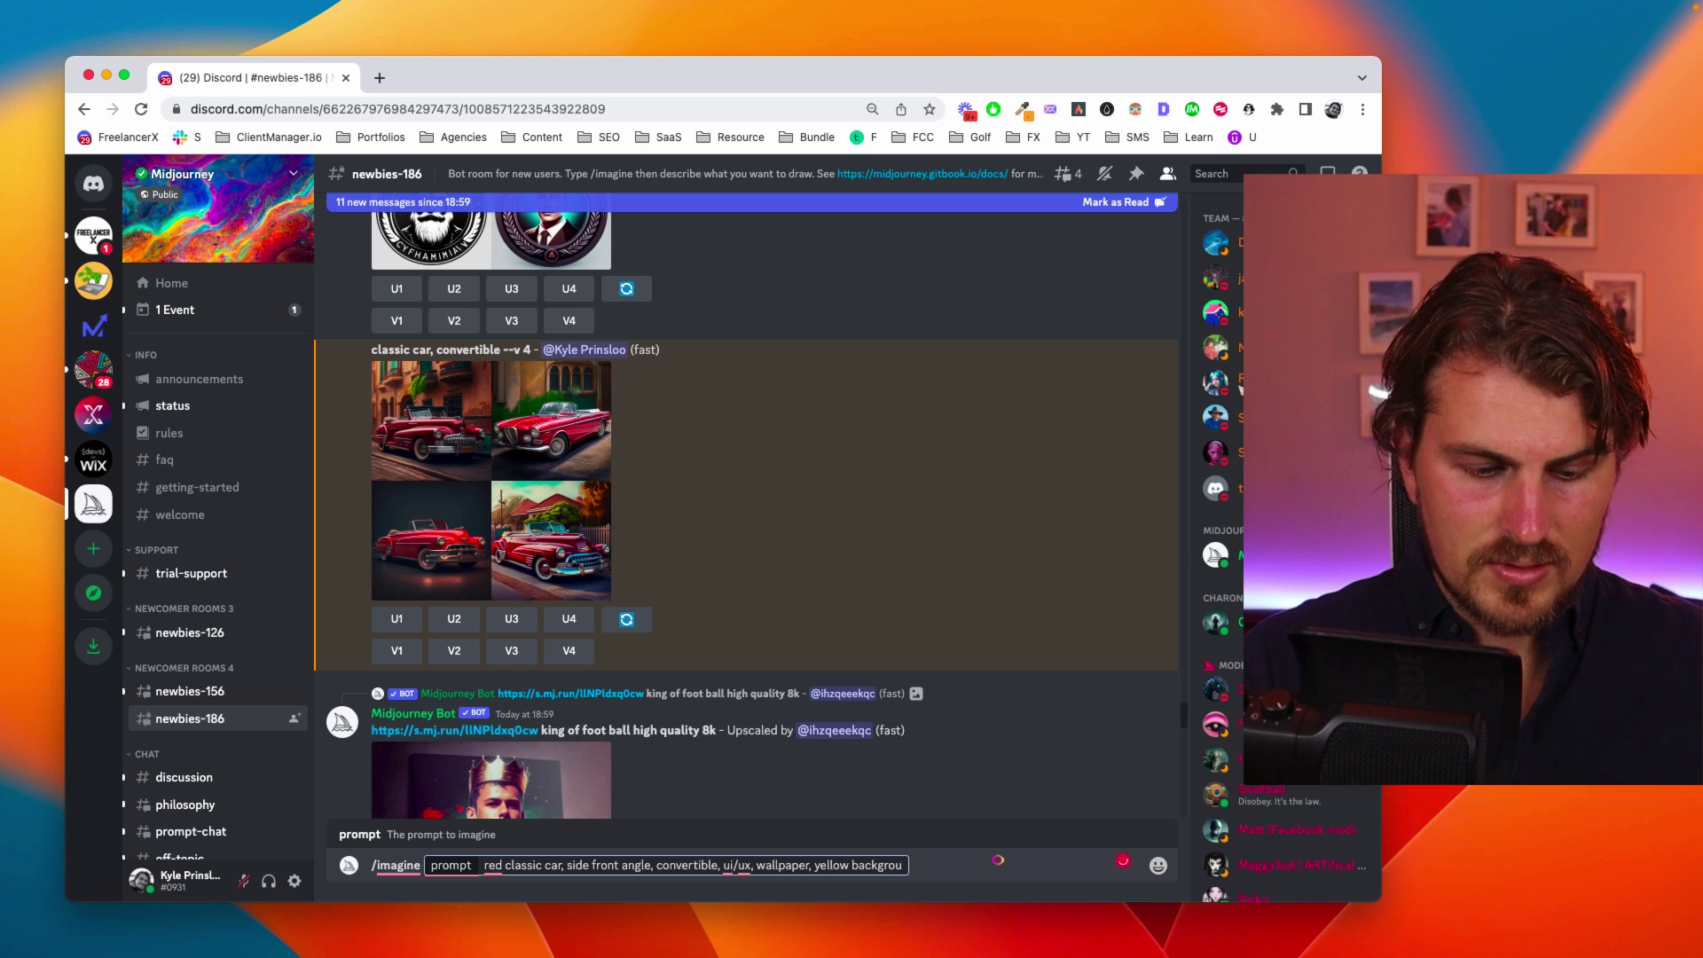
pyautogui.write('nd --')
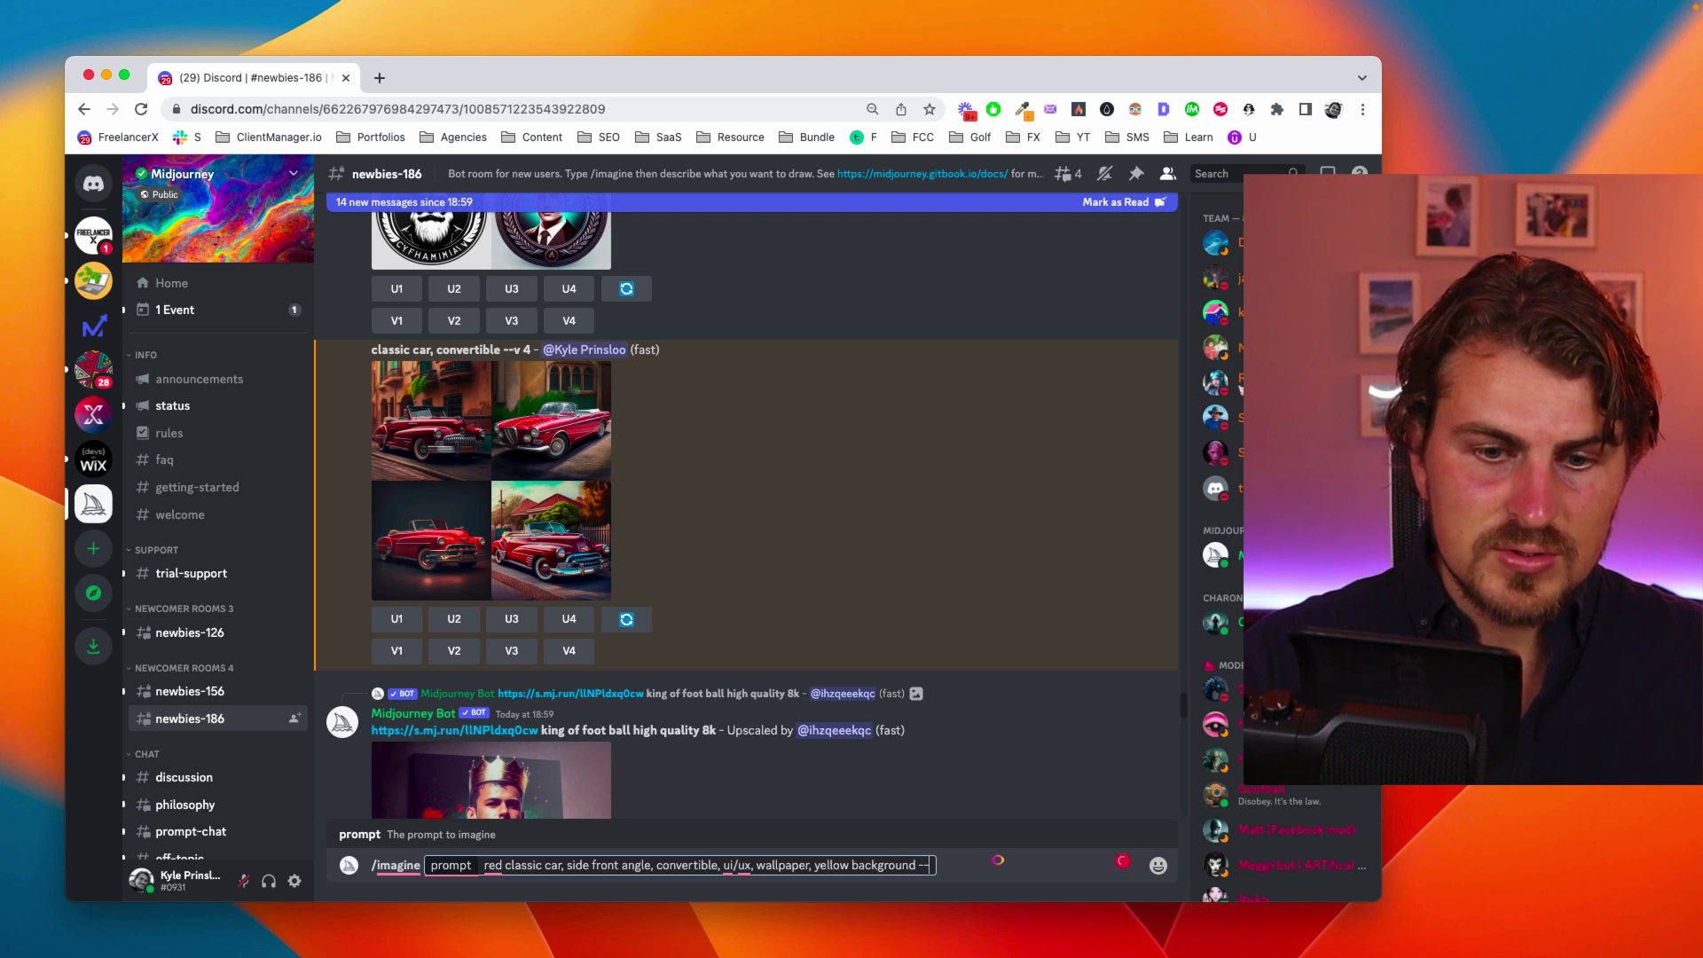
pyautogui.write('s 1000')
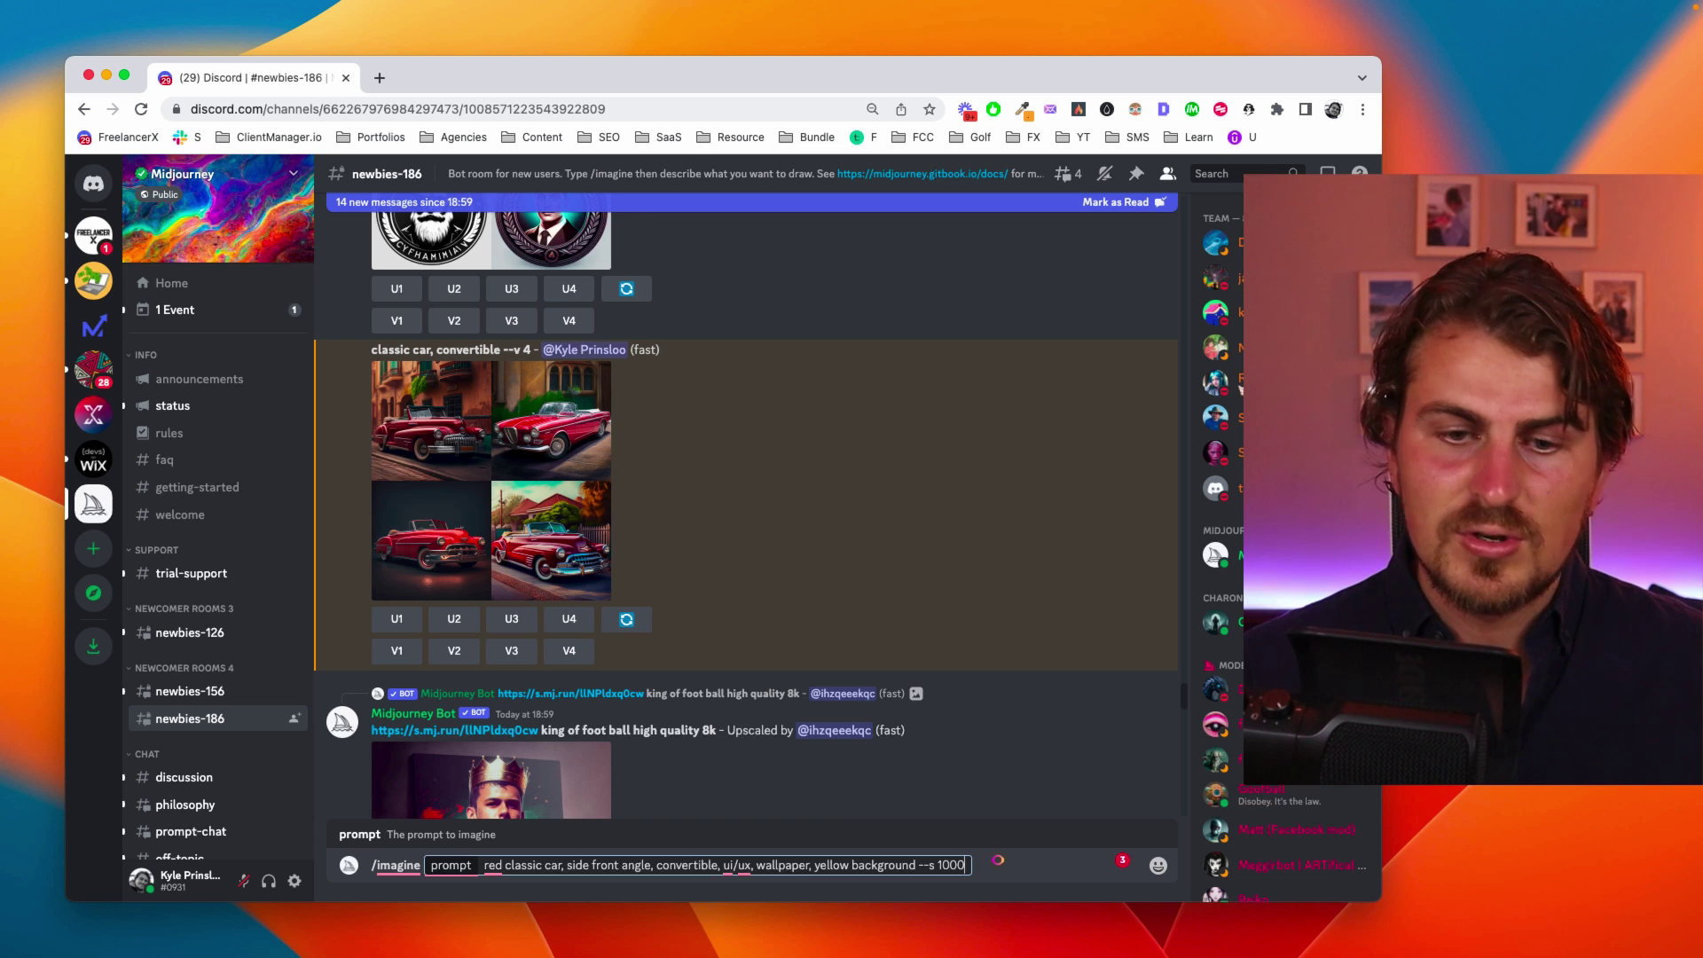
pyautogui.press('Return')
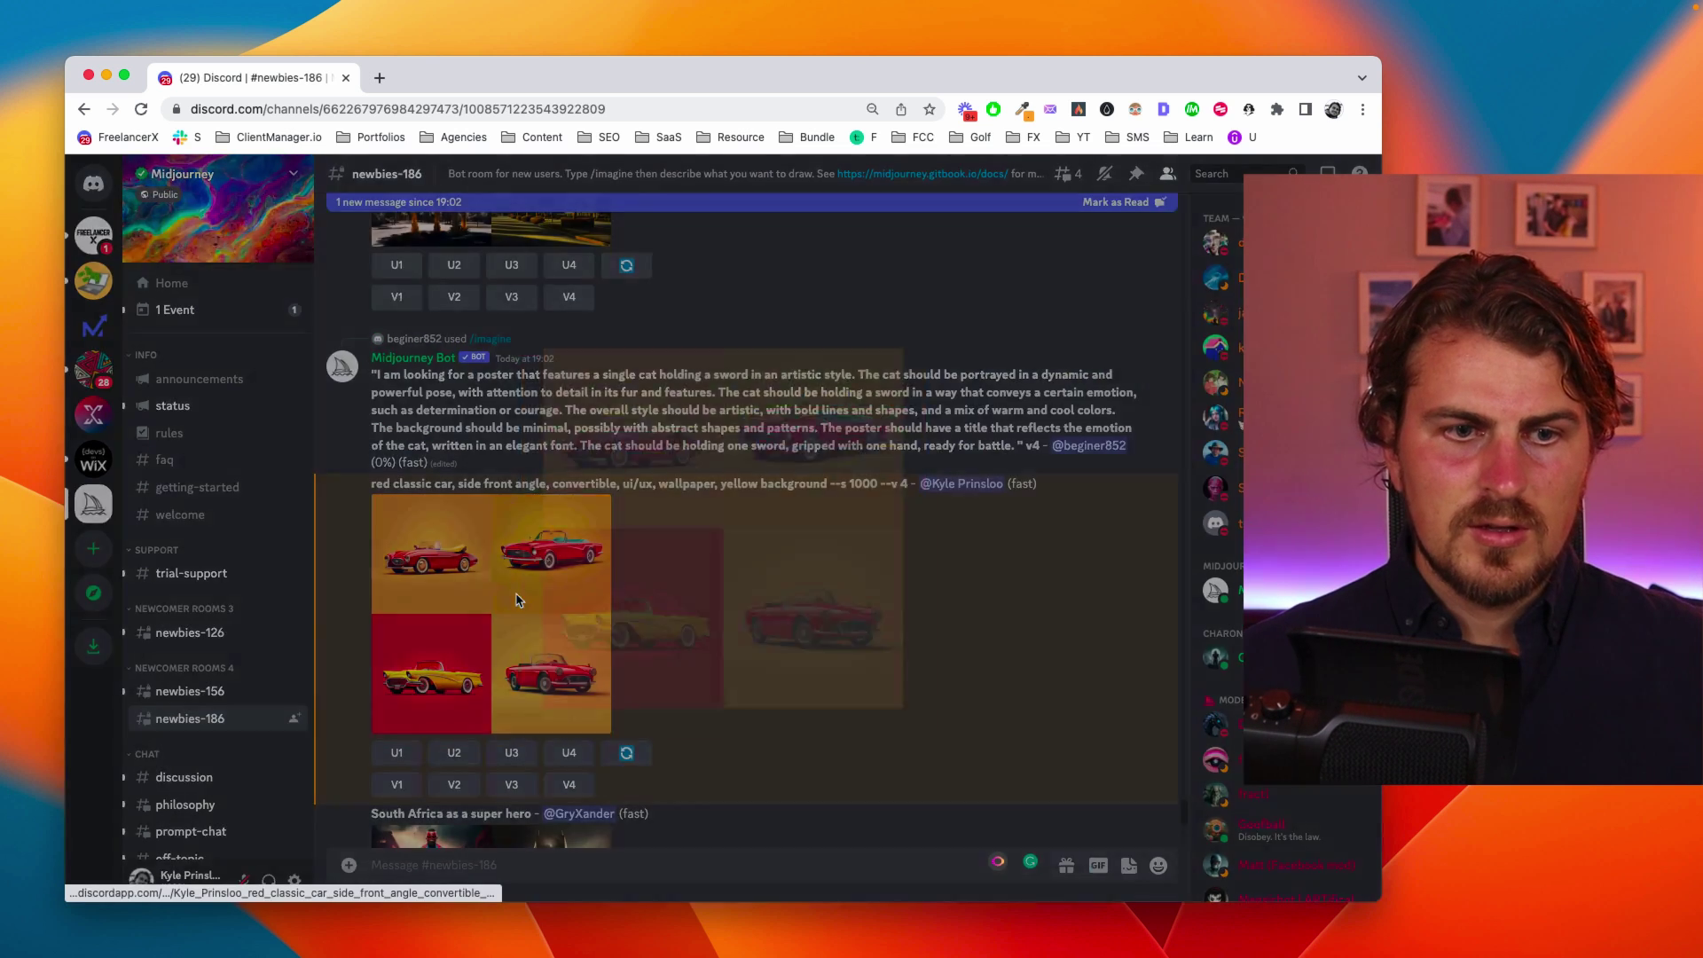
# Enlarge and close the red classic car grid to review its four convertible results
pyautogui.click(518, 595)
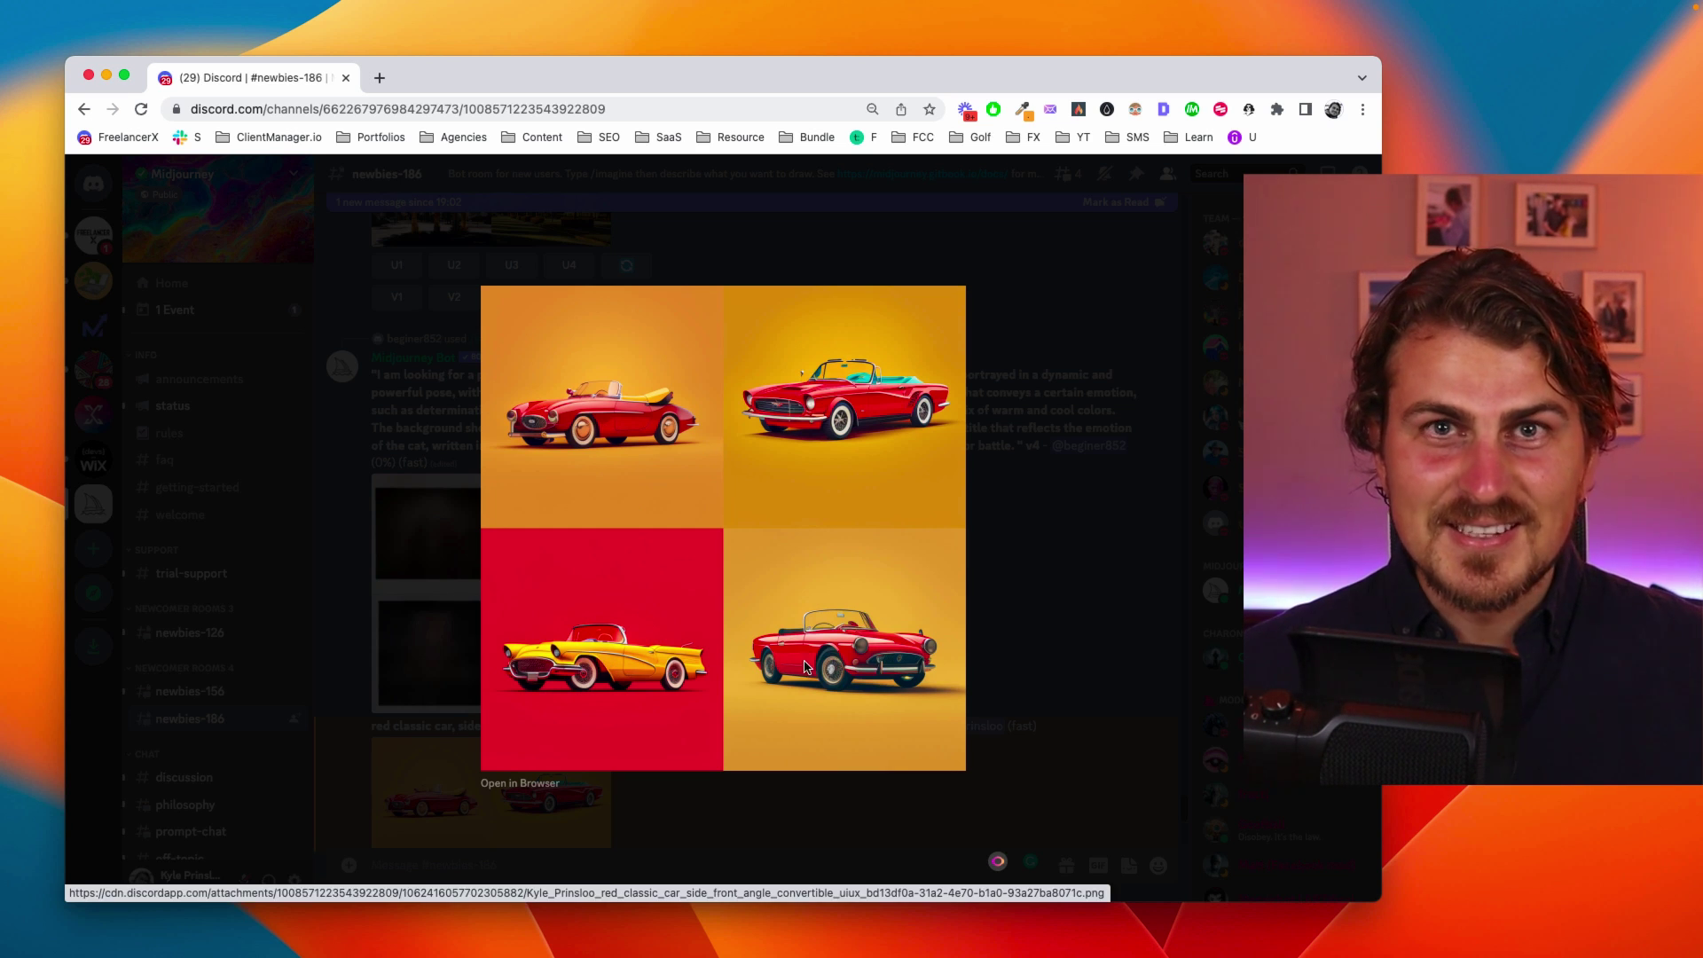
pyautogui.click(1023, 615)
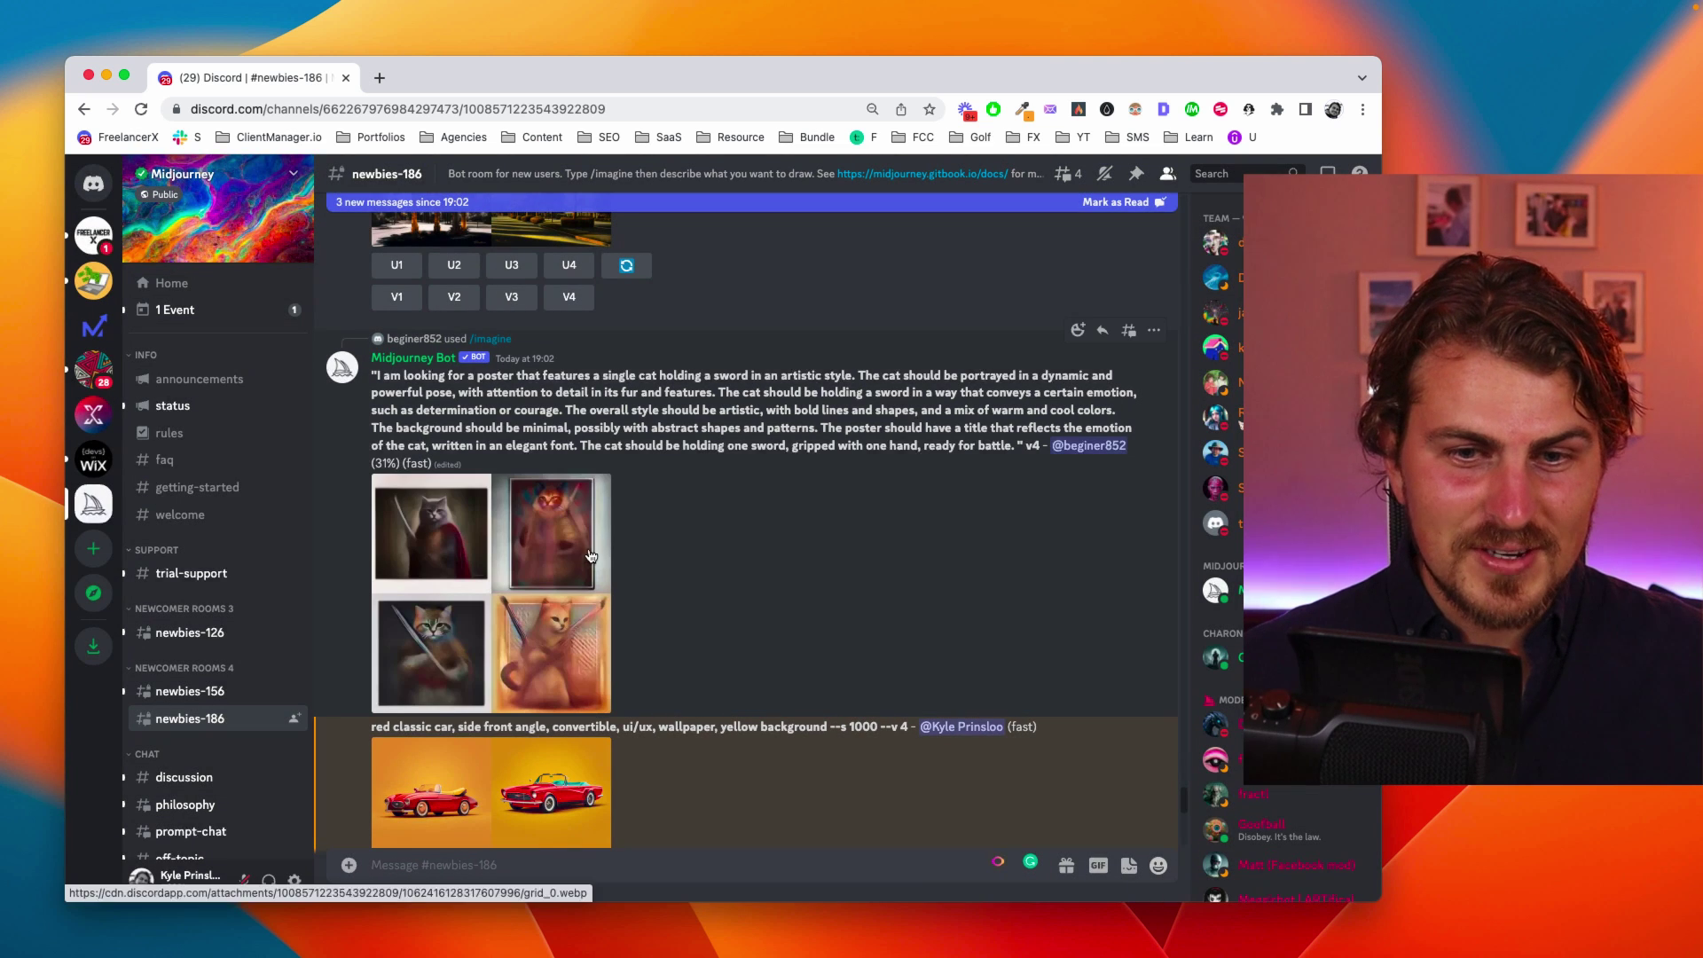
pyautogui.scroll(-4, 745, 672)
pyautogui.scroll(1, 650, 559)
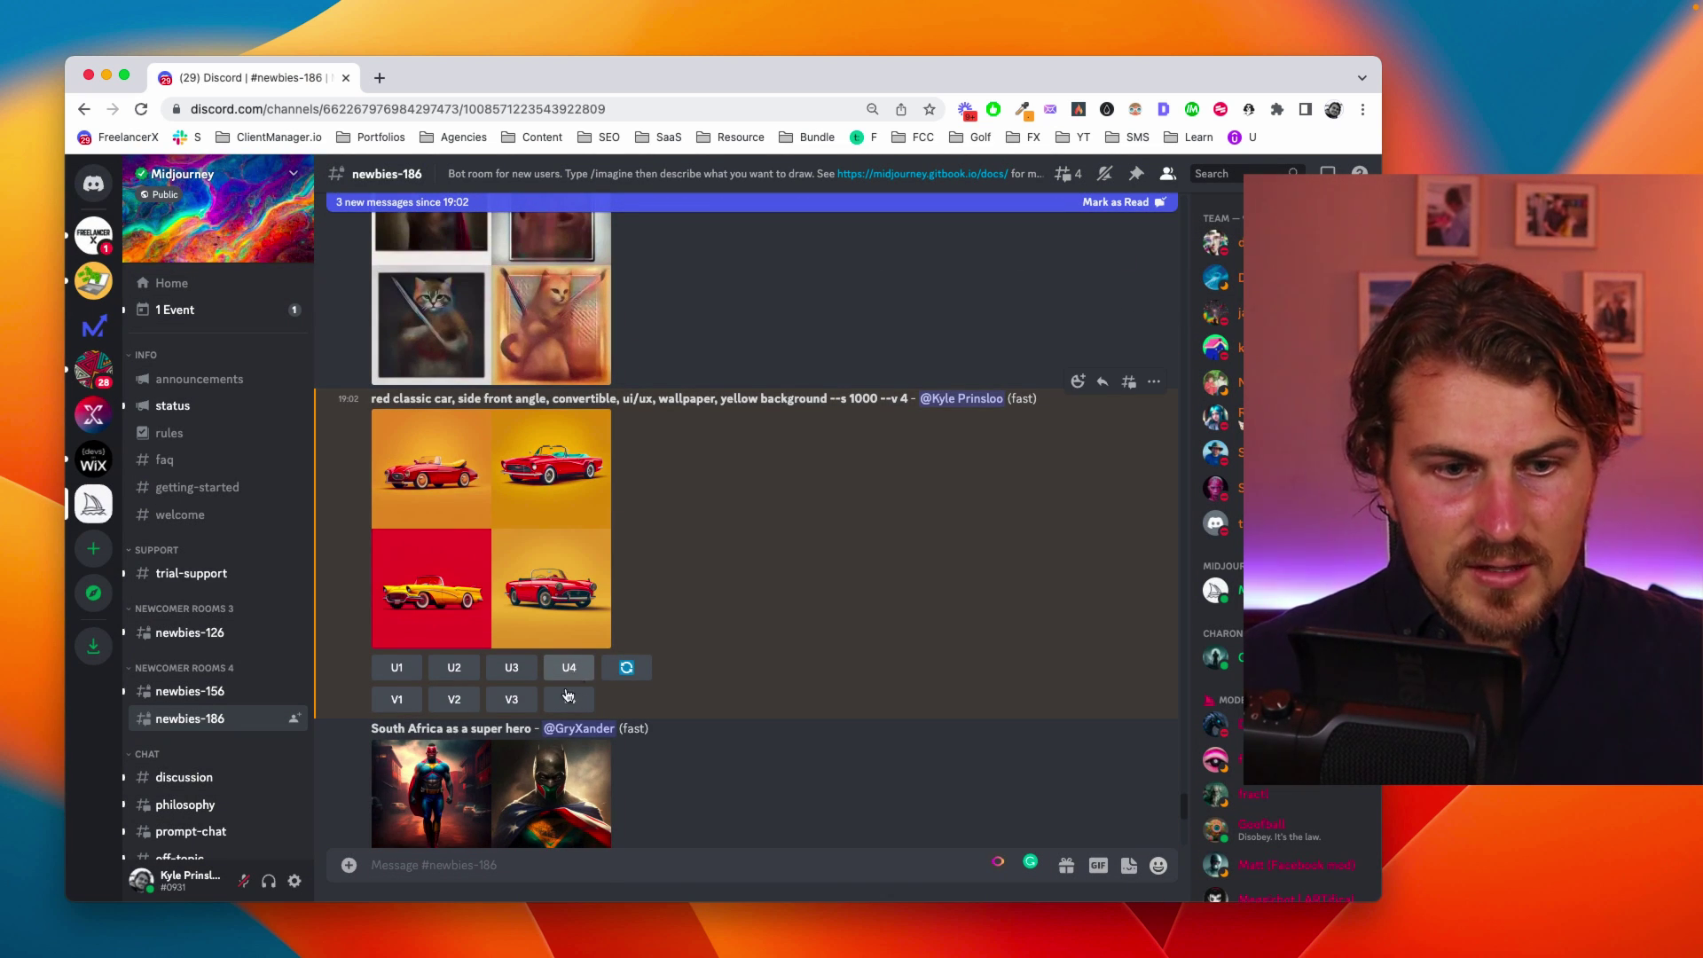
pyautogui.click(551, 544)
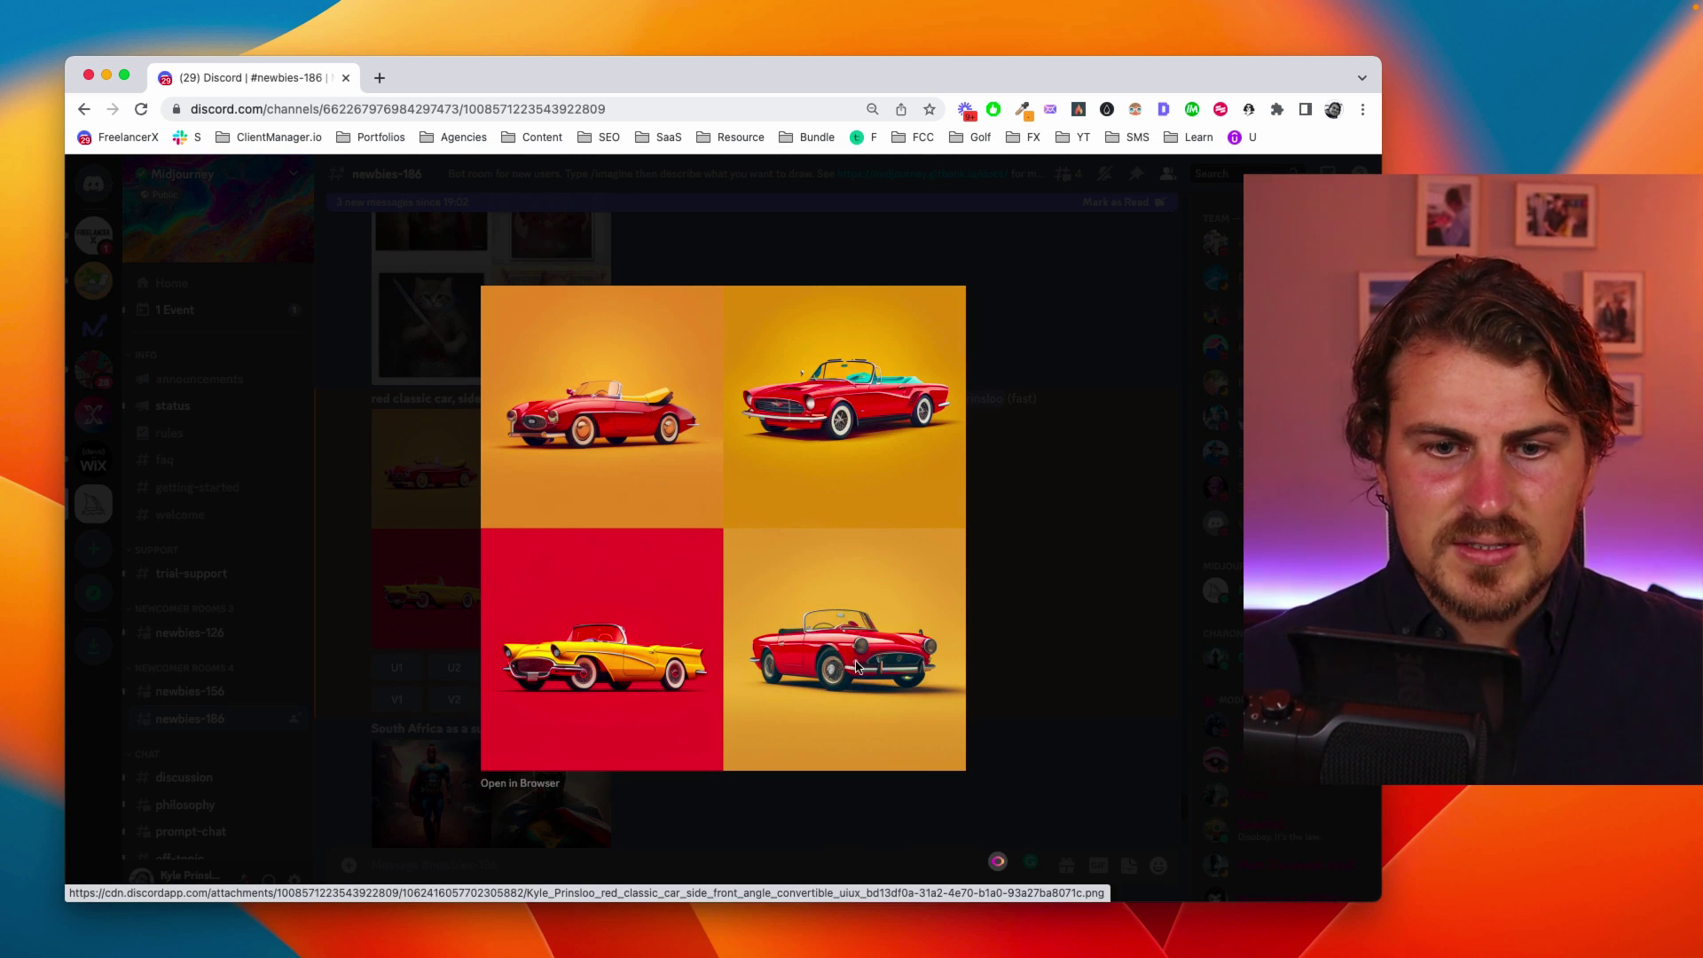
pyautogui.click(981, 635)
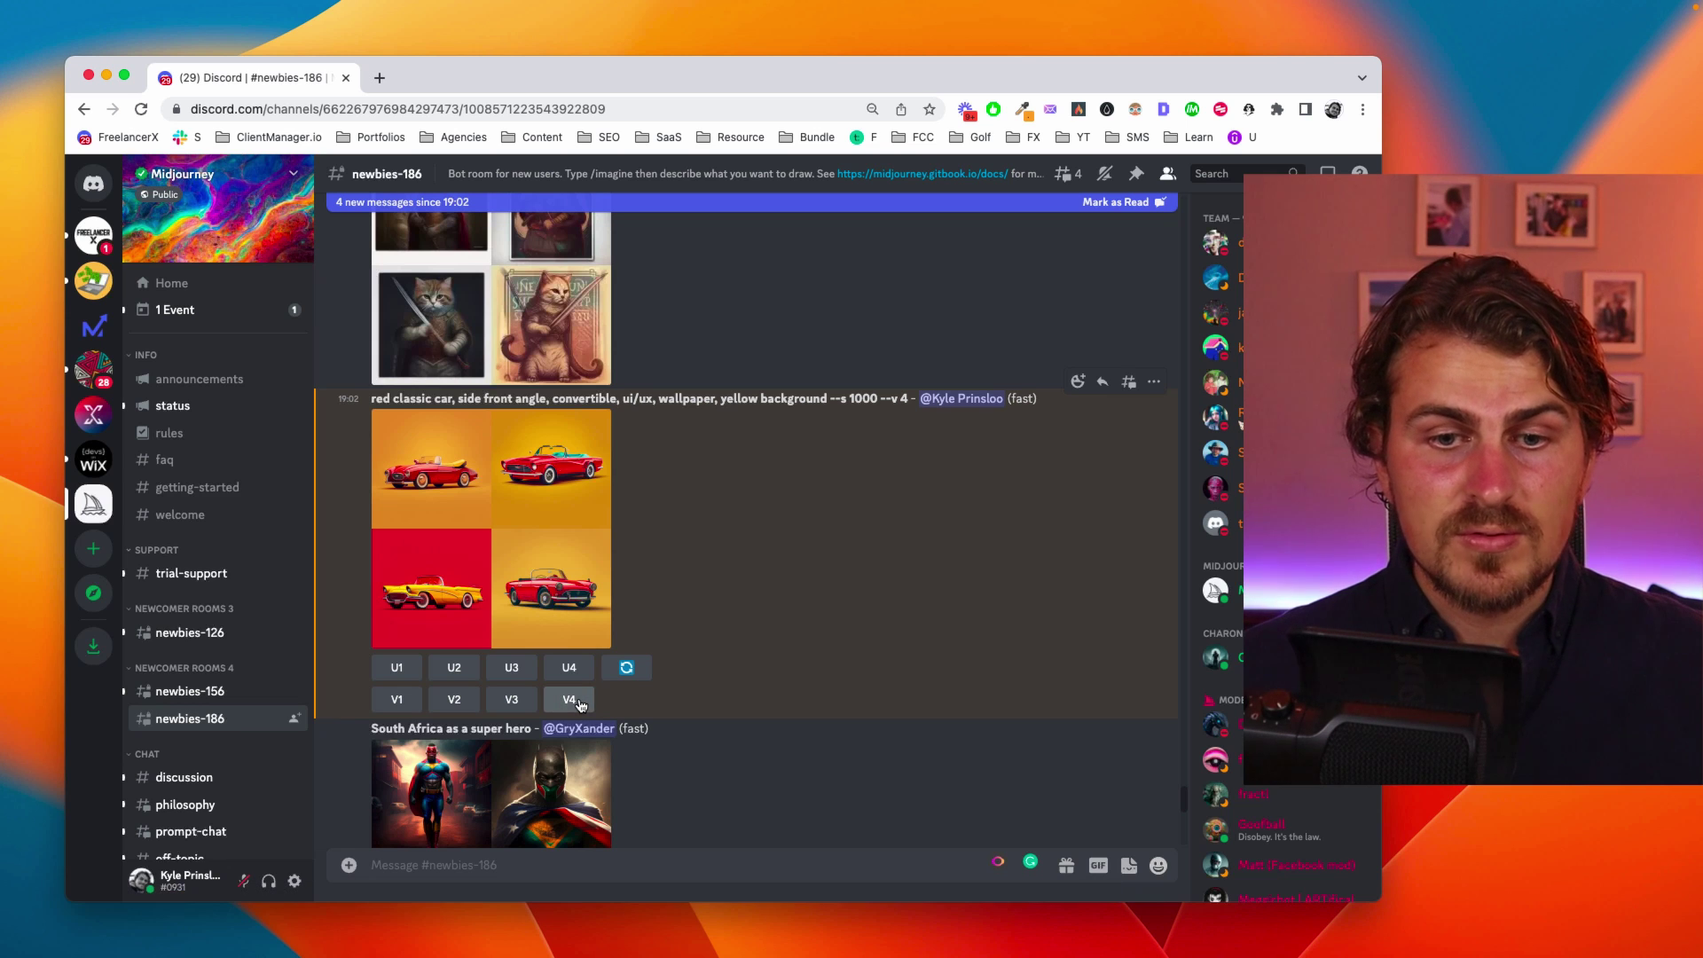
# Request V4 variations of the fourth red car, preview them, then upscale variation U4
pyautogui.click(580, 702)
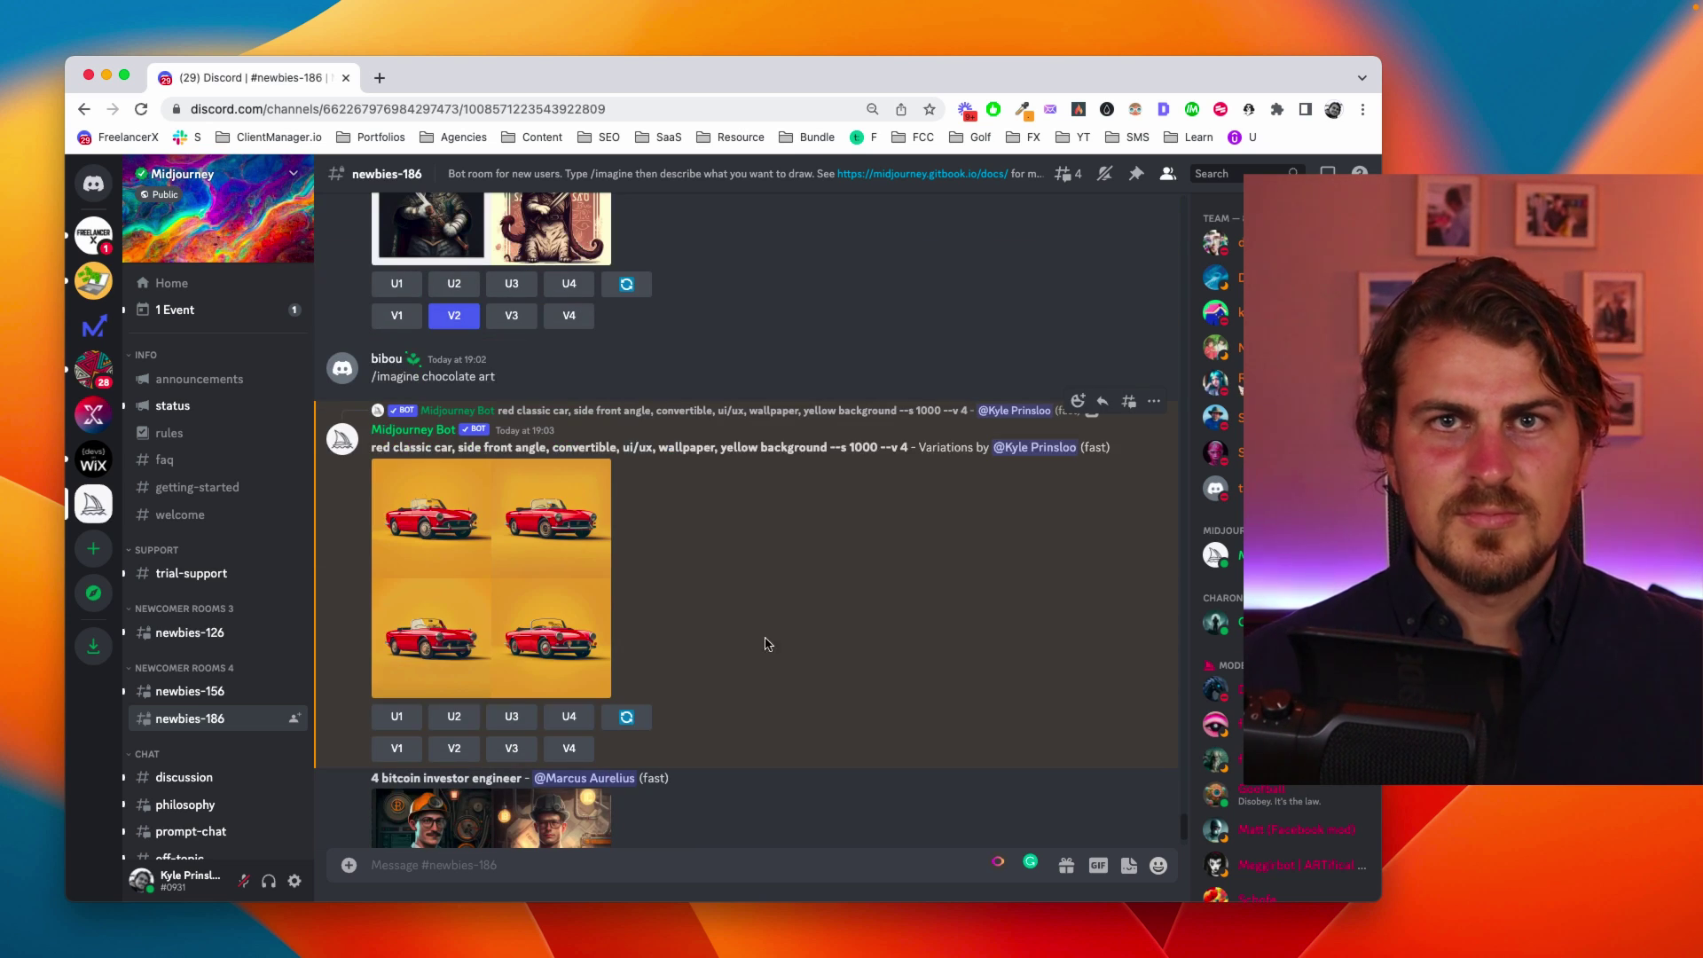
pyautogui.click(545, 577)
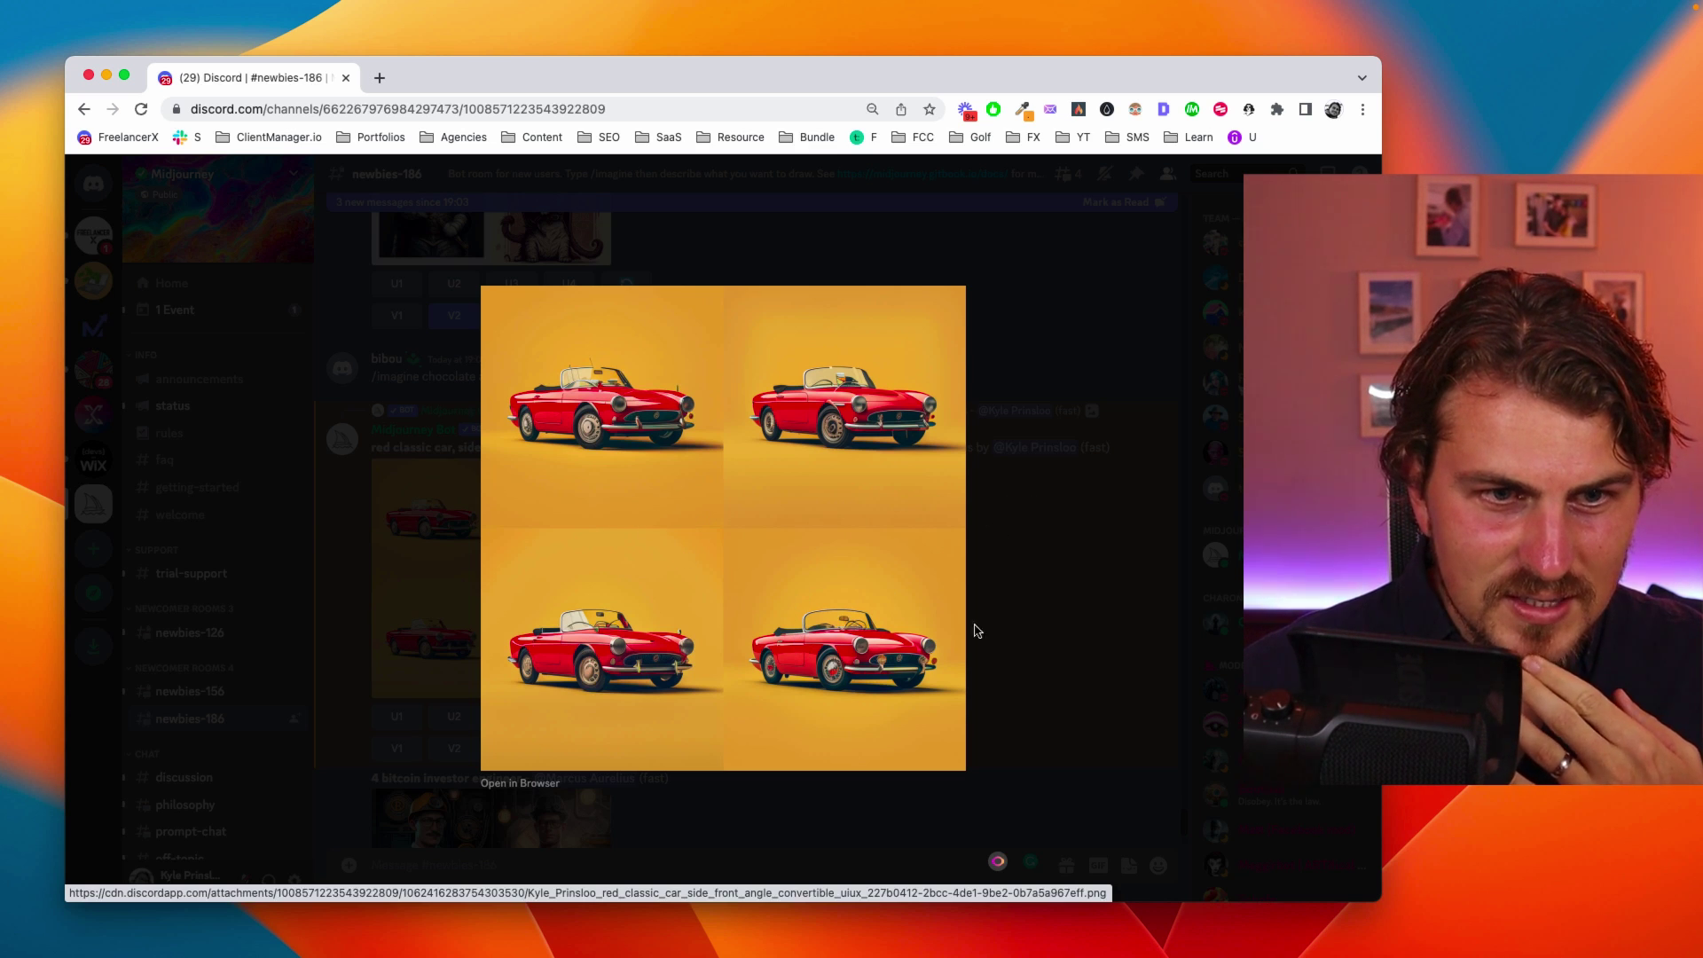
pyautogui.click(1023, 597)
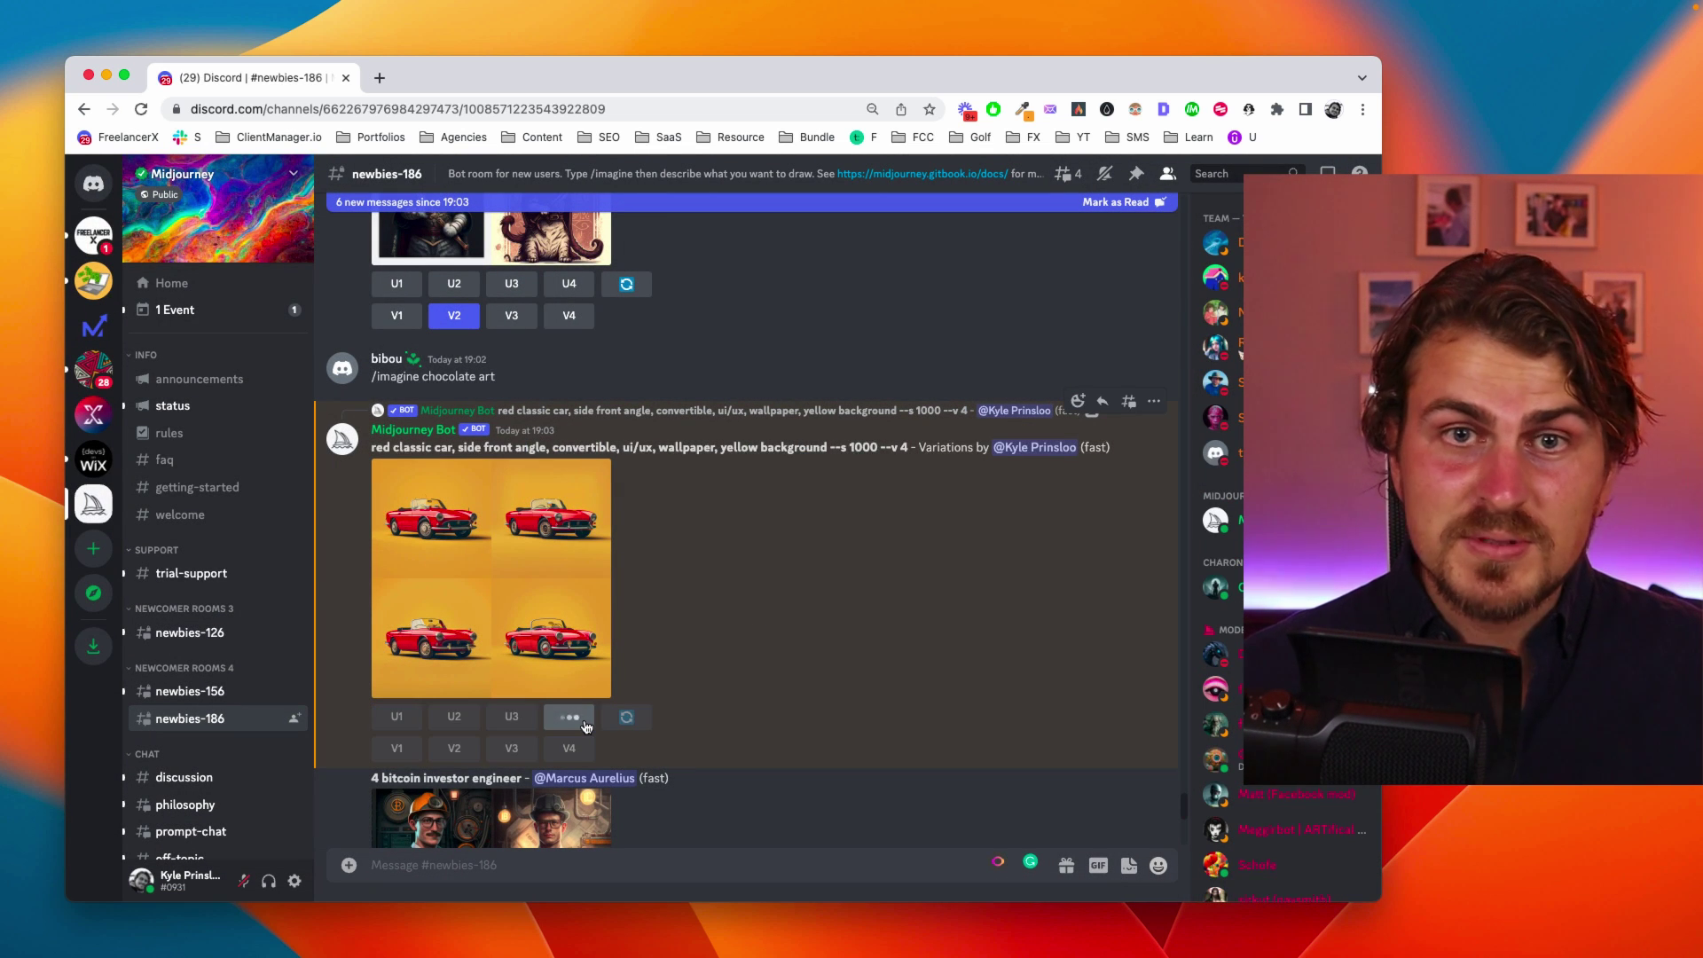
pyautogui.click(585, 726)
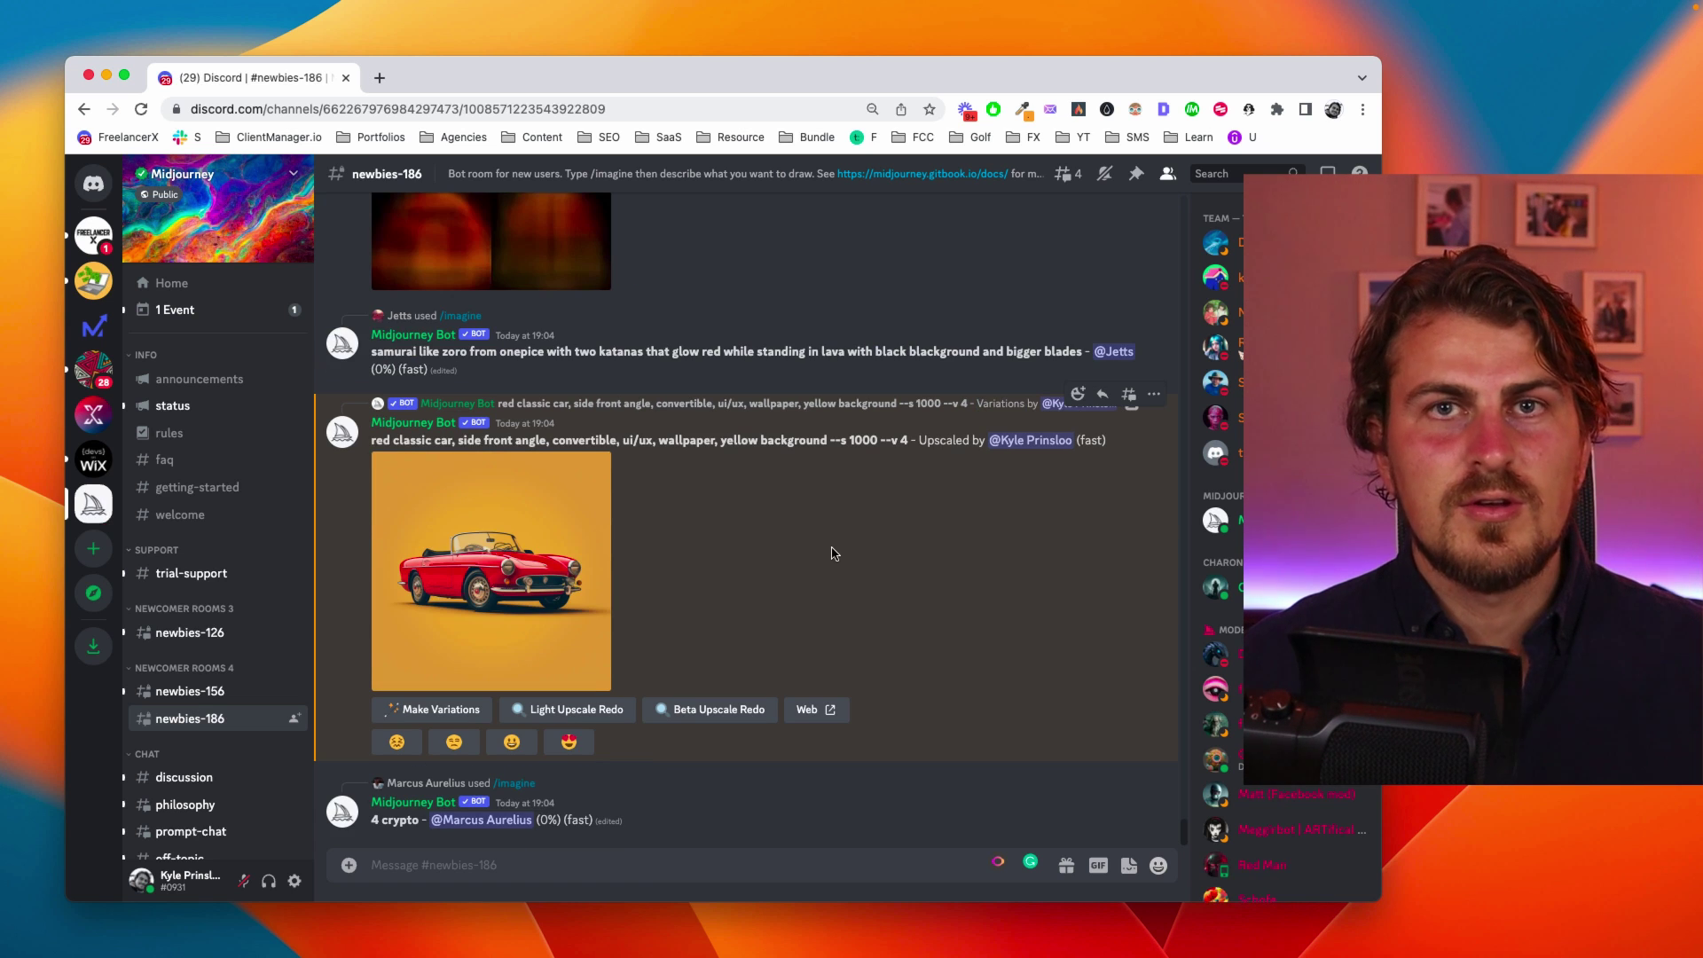
# Enlarge the upscaled red convertible and save it as a PNG to Downloads
pyautogui.click(555, 596)
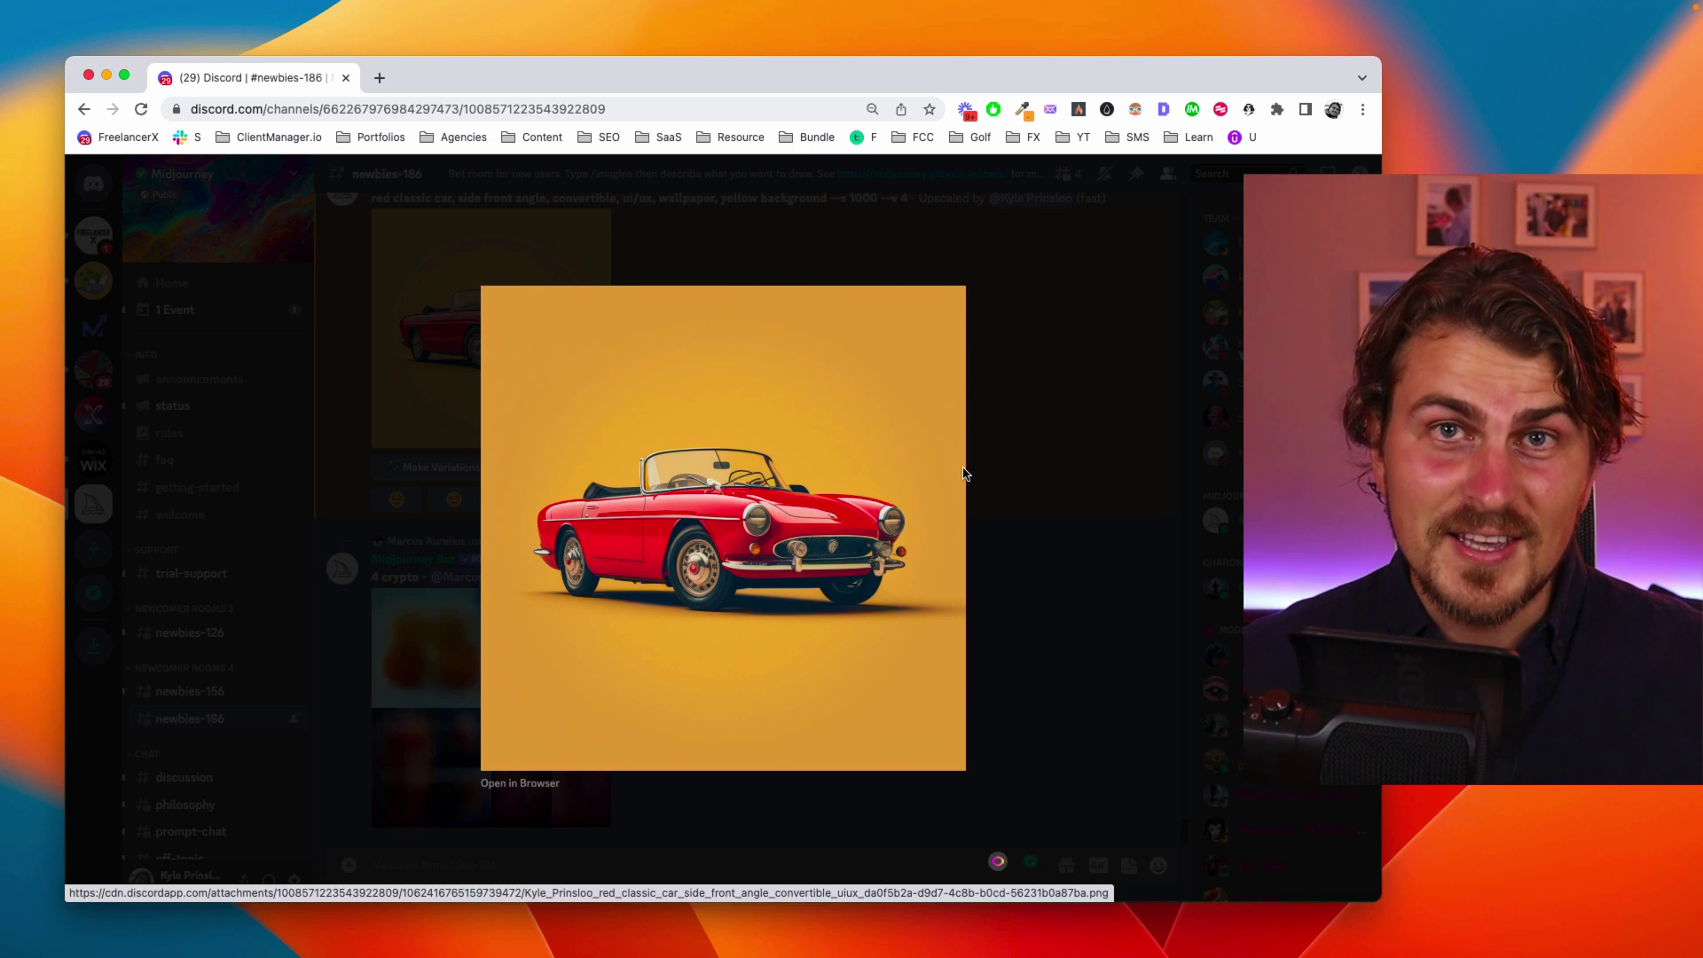
pyautogui.rightClick(862, 473)
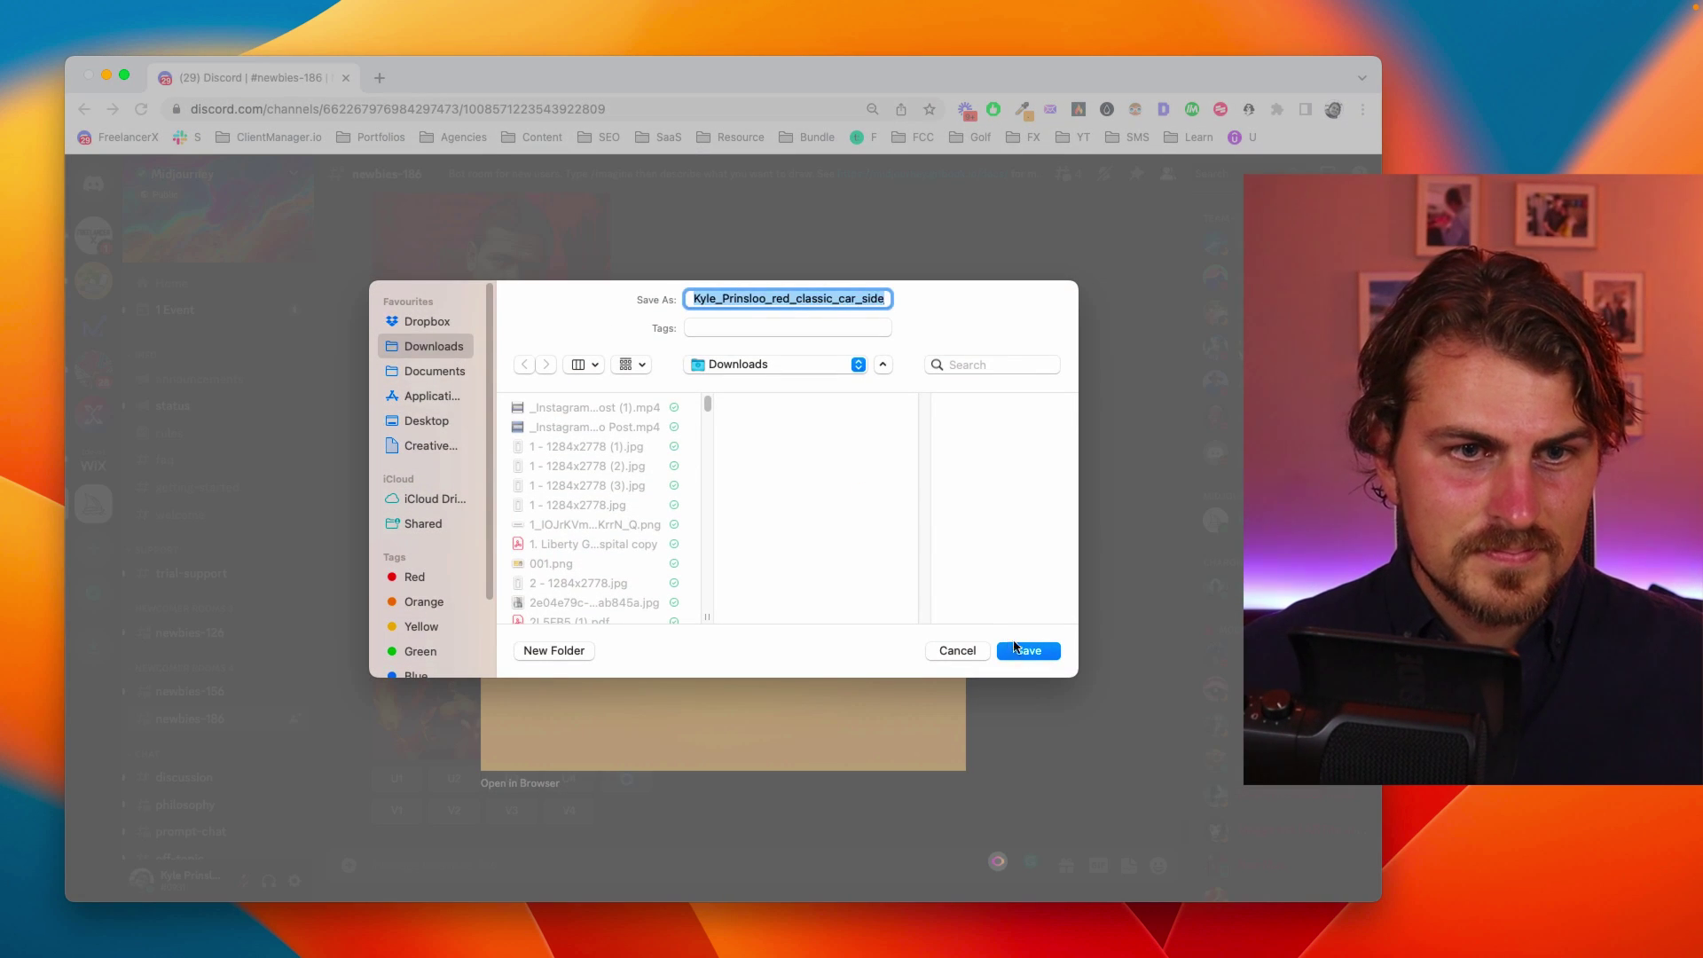
pyautogui.click(1027, 650)
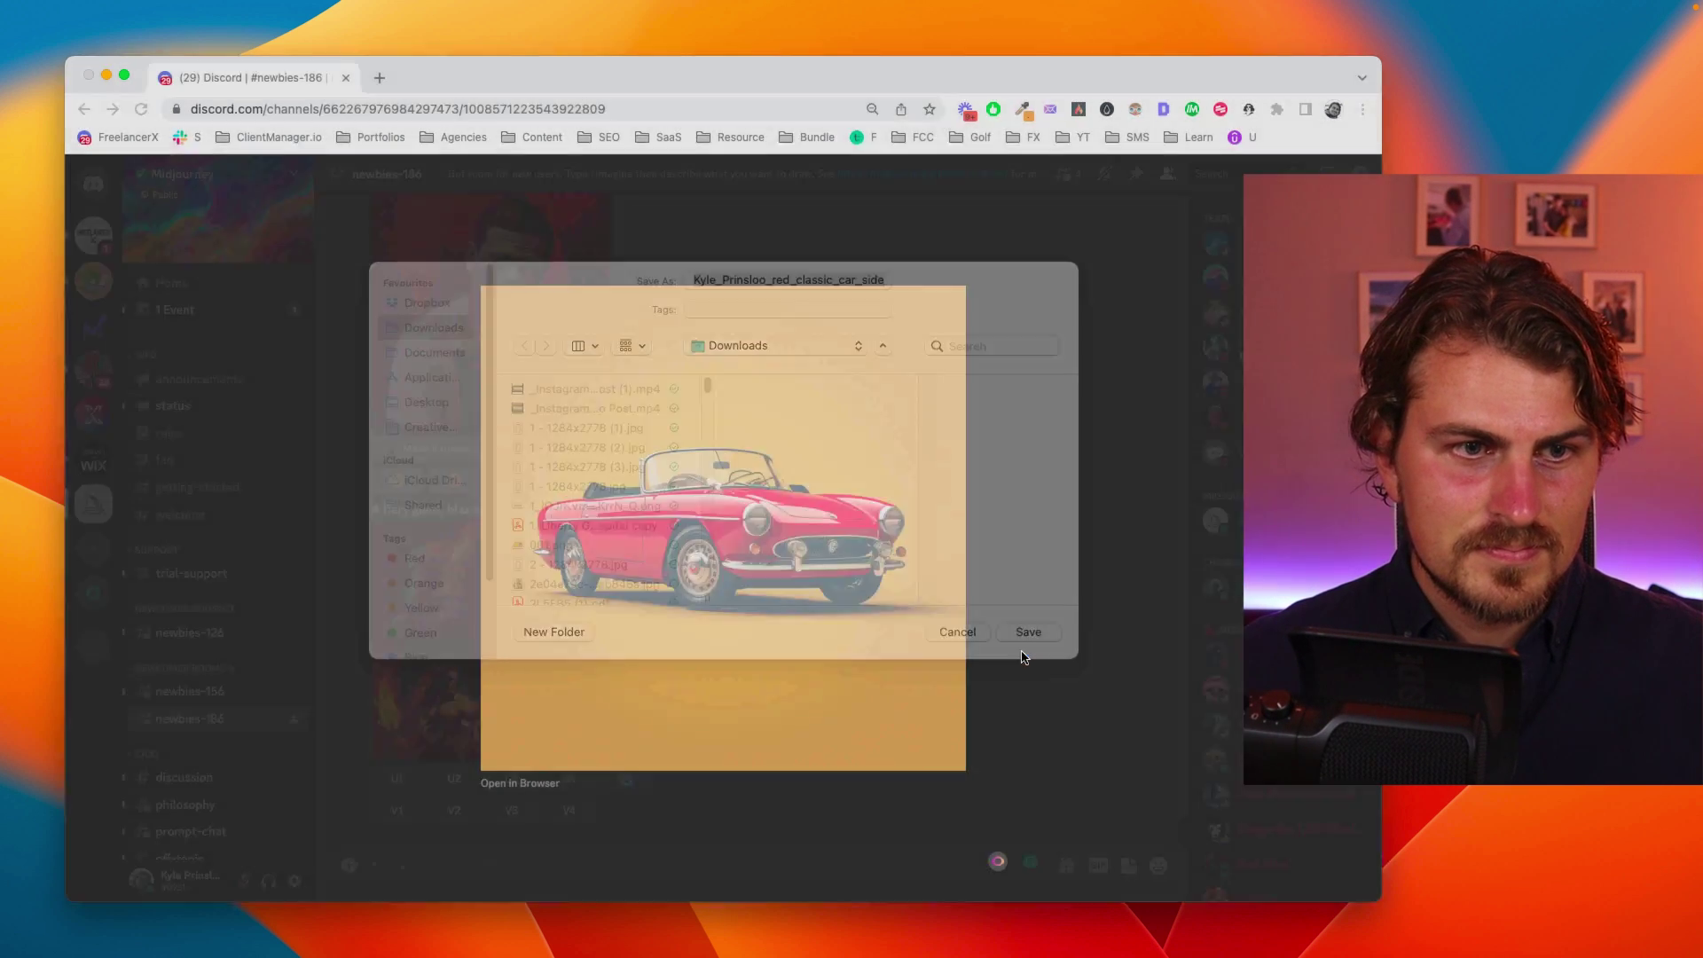
# In a new tab, search Google for 'dall-e', open DALL·E 2 - OpenAI, and go to log in
pyautogui.click(376, 531)
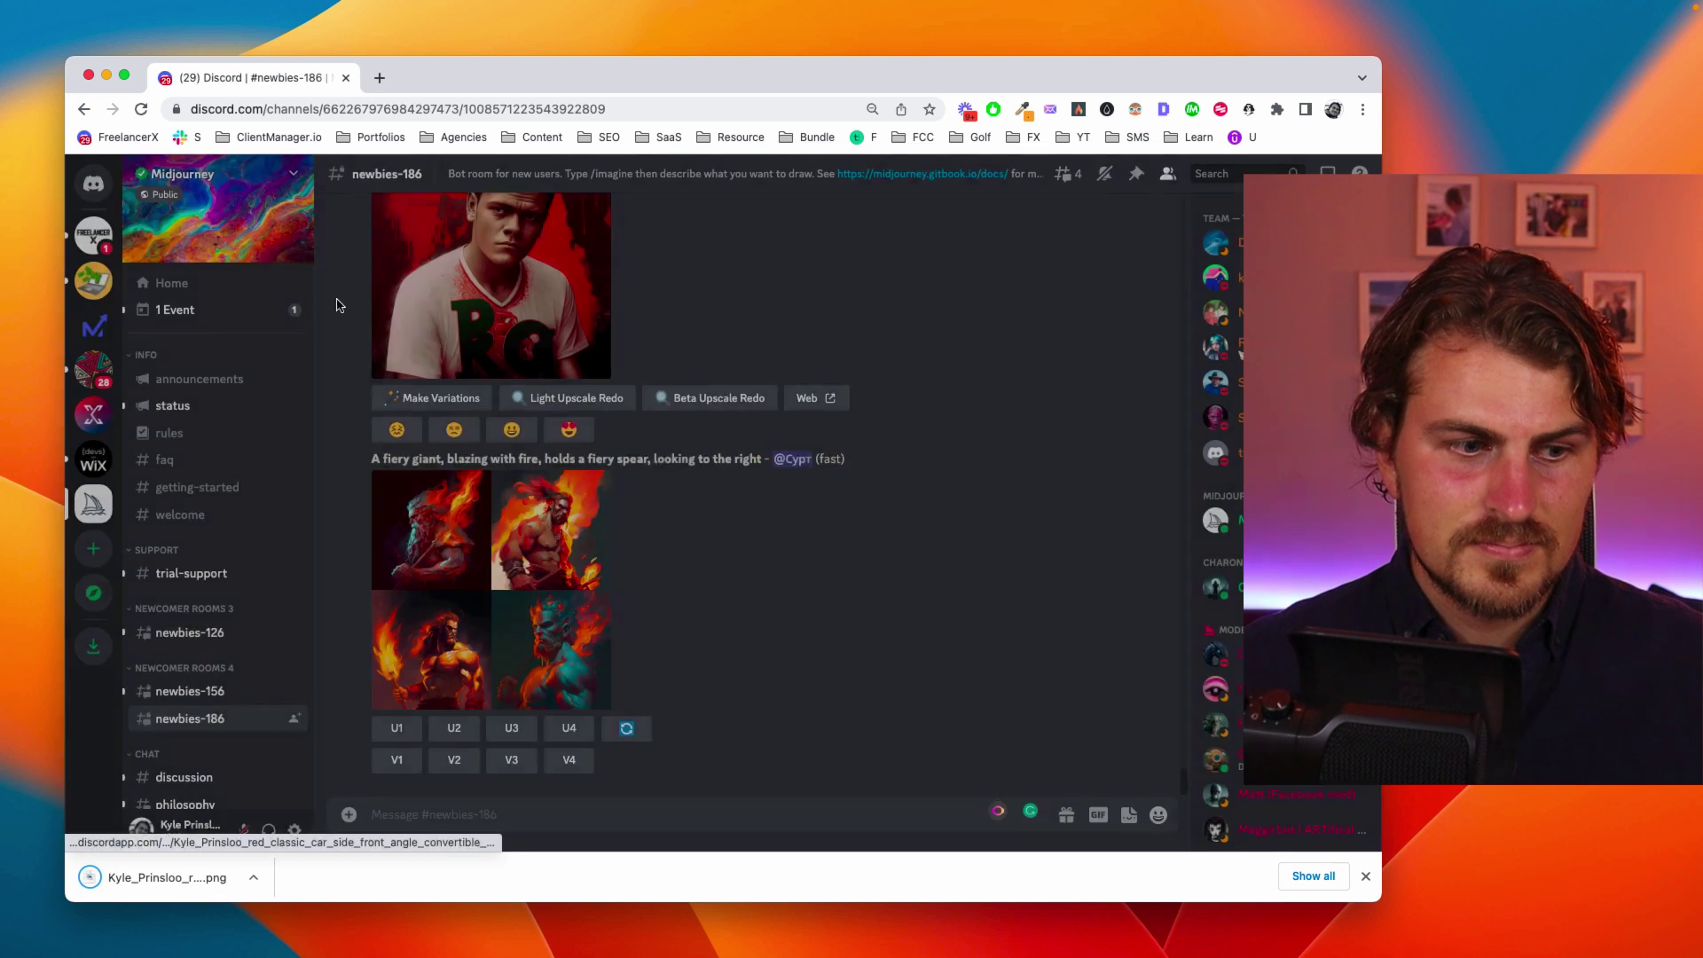
pyautogui.click(379, 79)
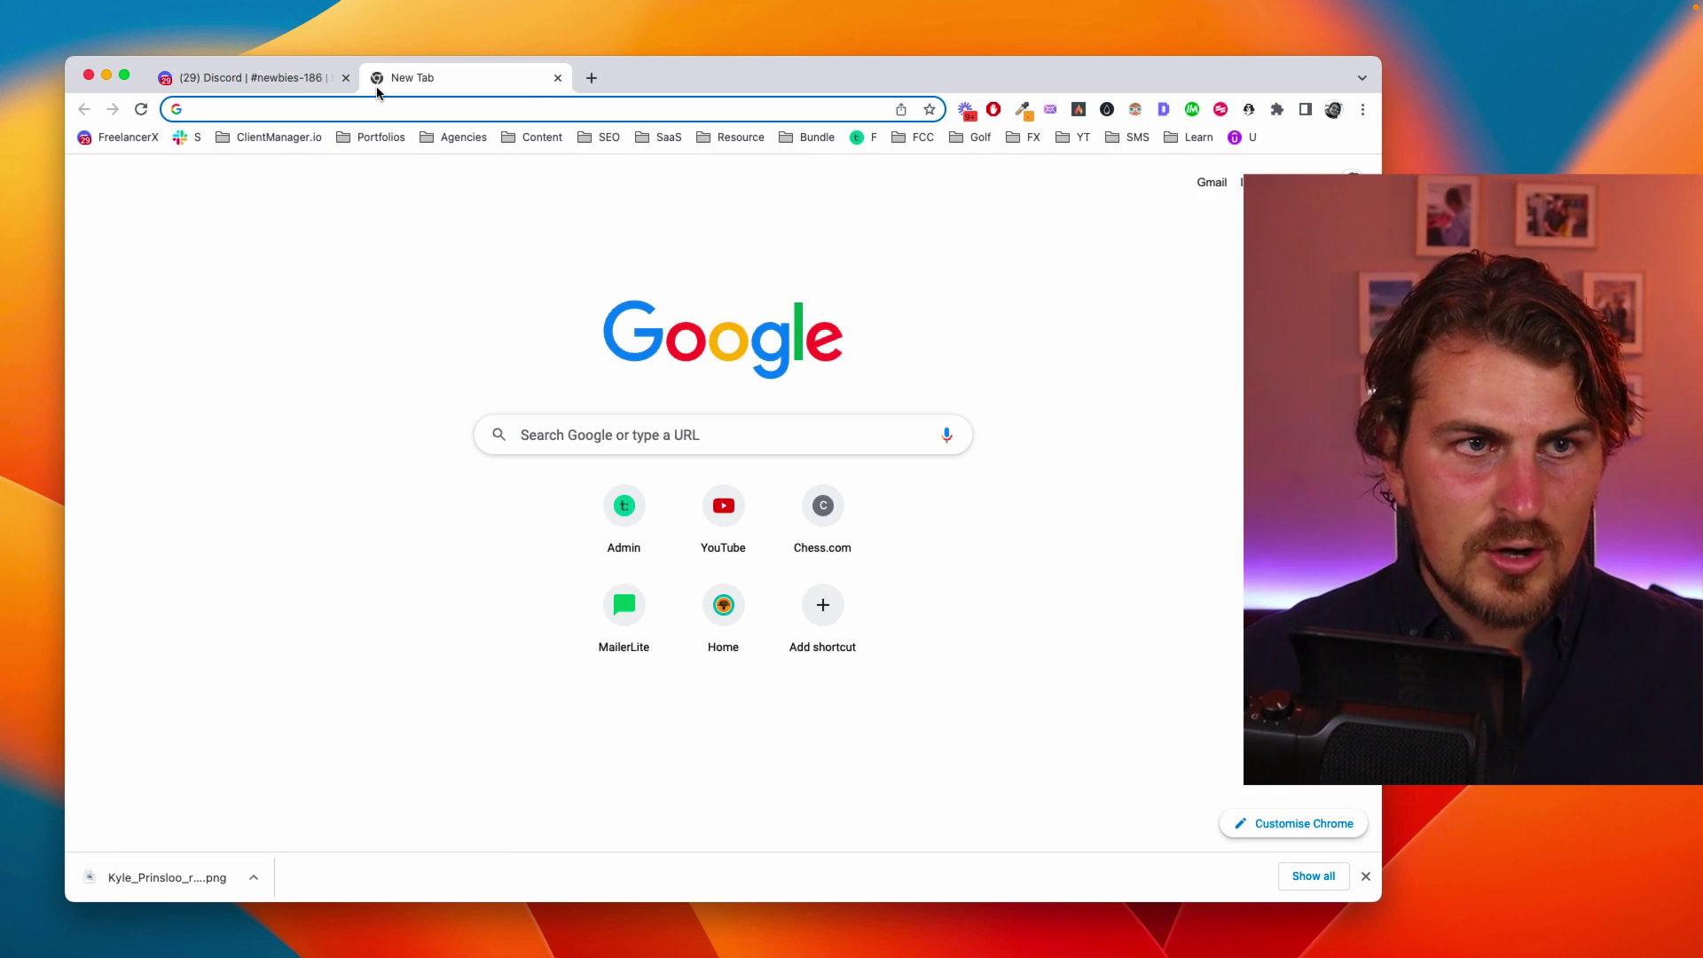
pyautogui.write('dall-e')
pyautogui.press('Return')
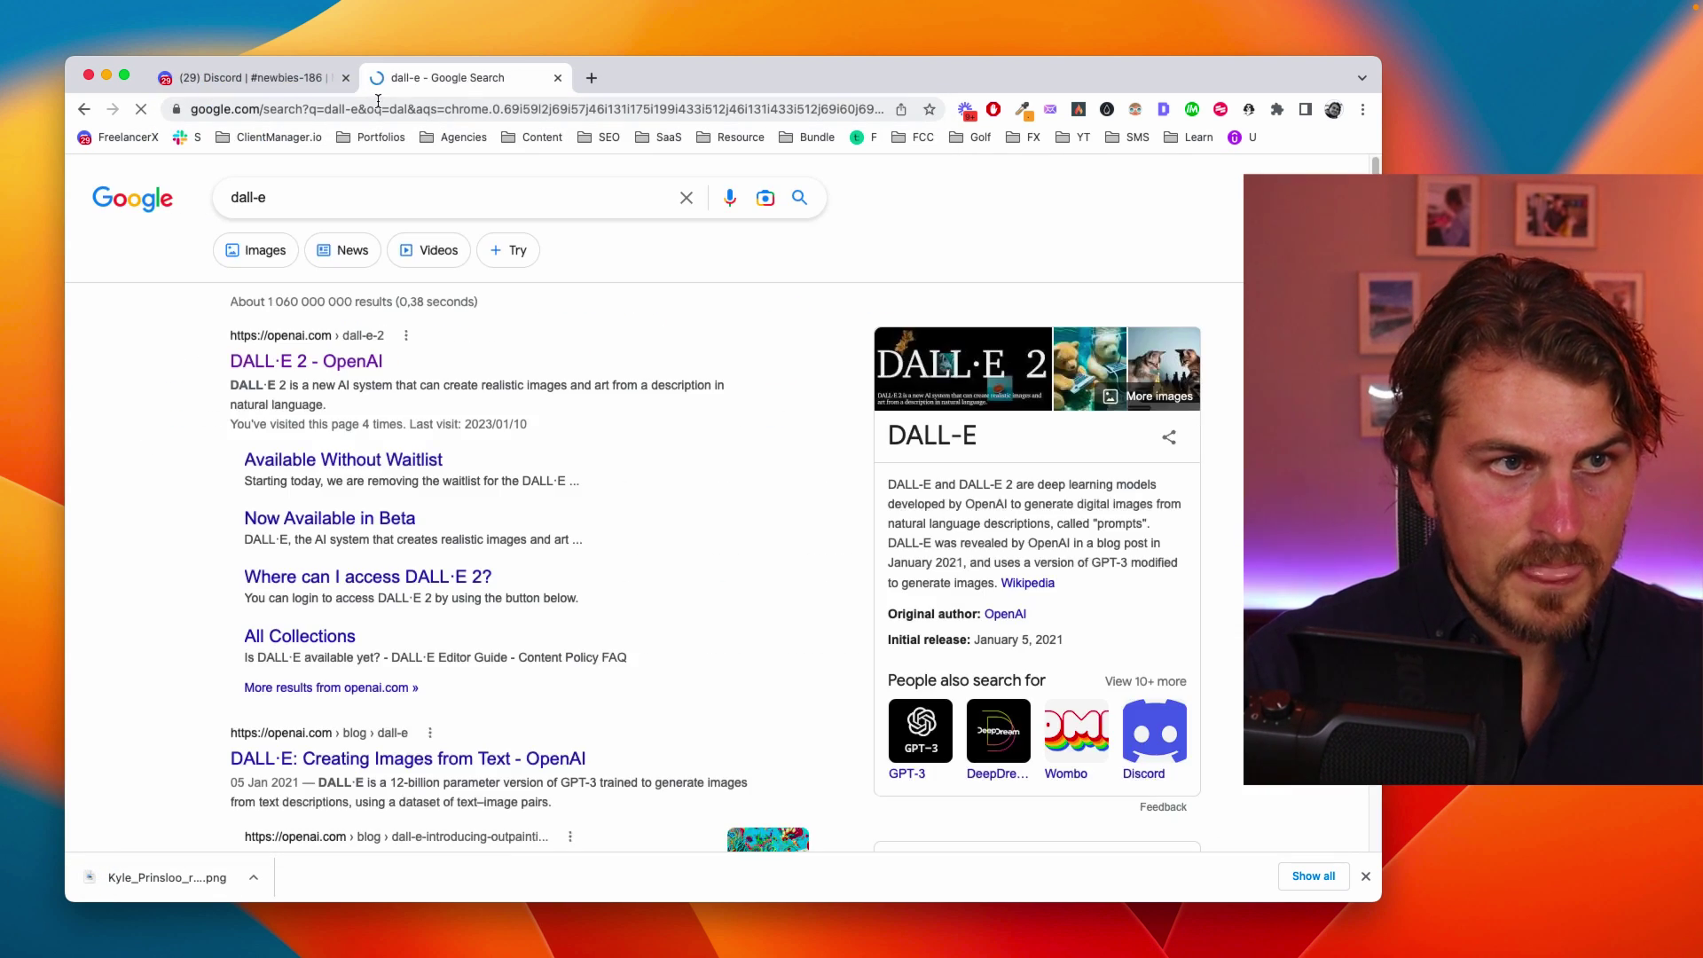
pyautogui.click(358, 369)
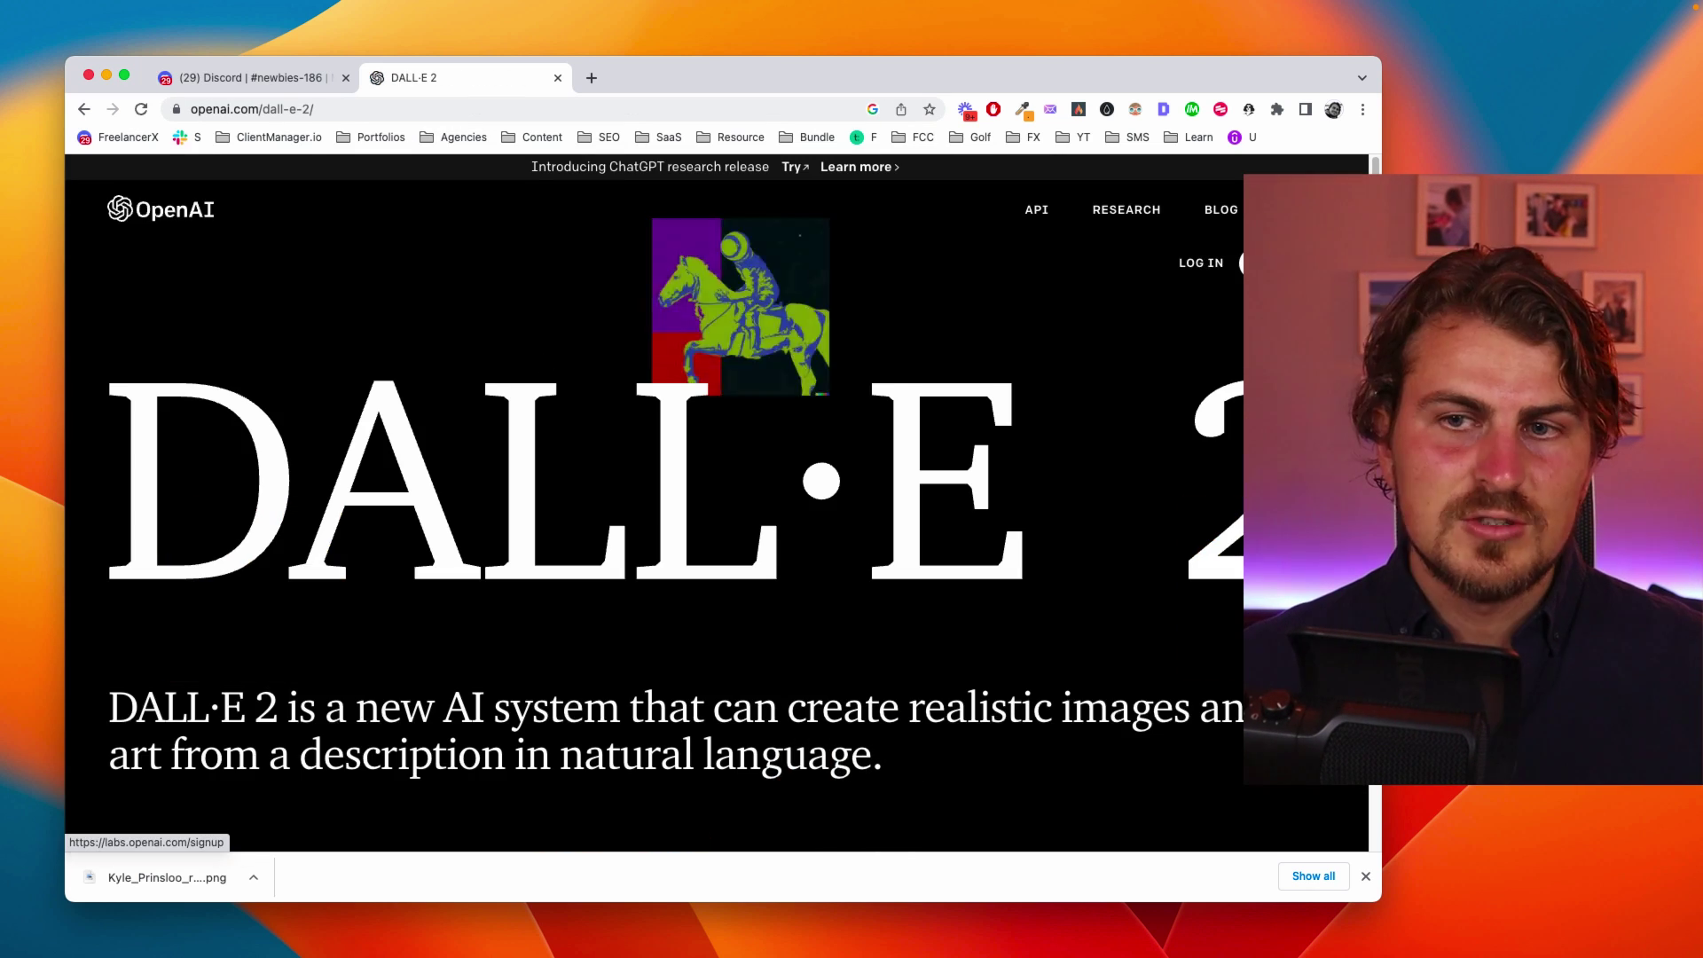
pyautogui.click(1200, 264)
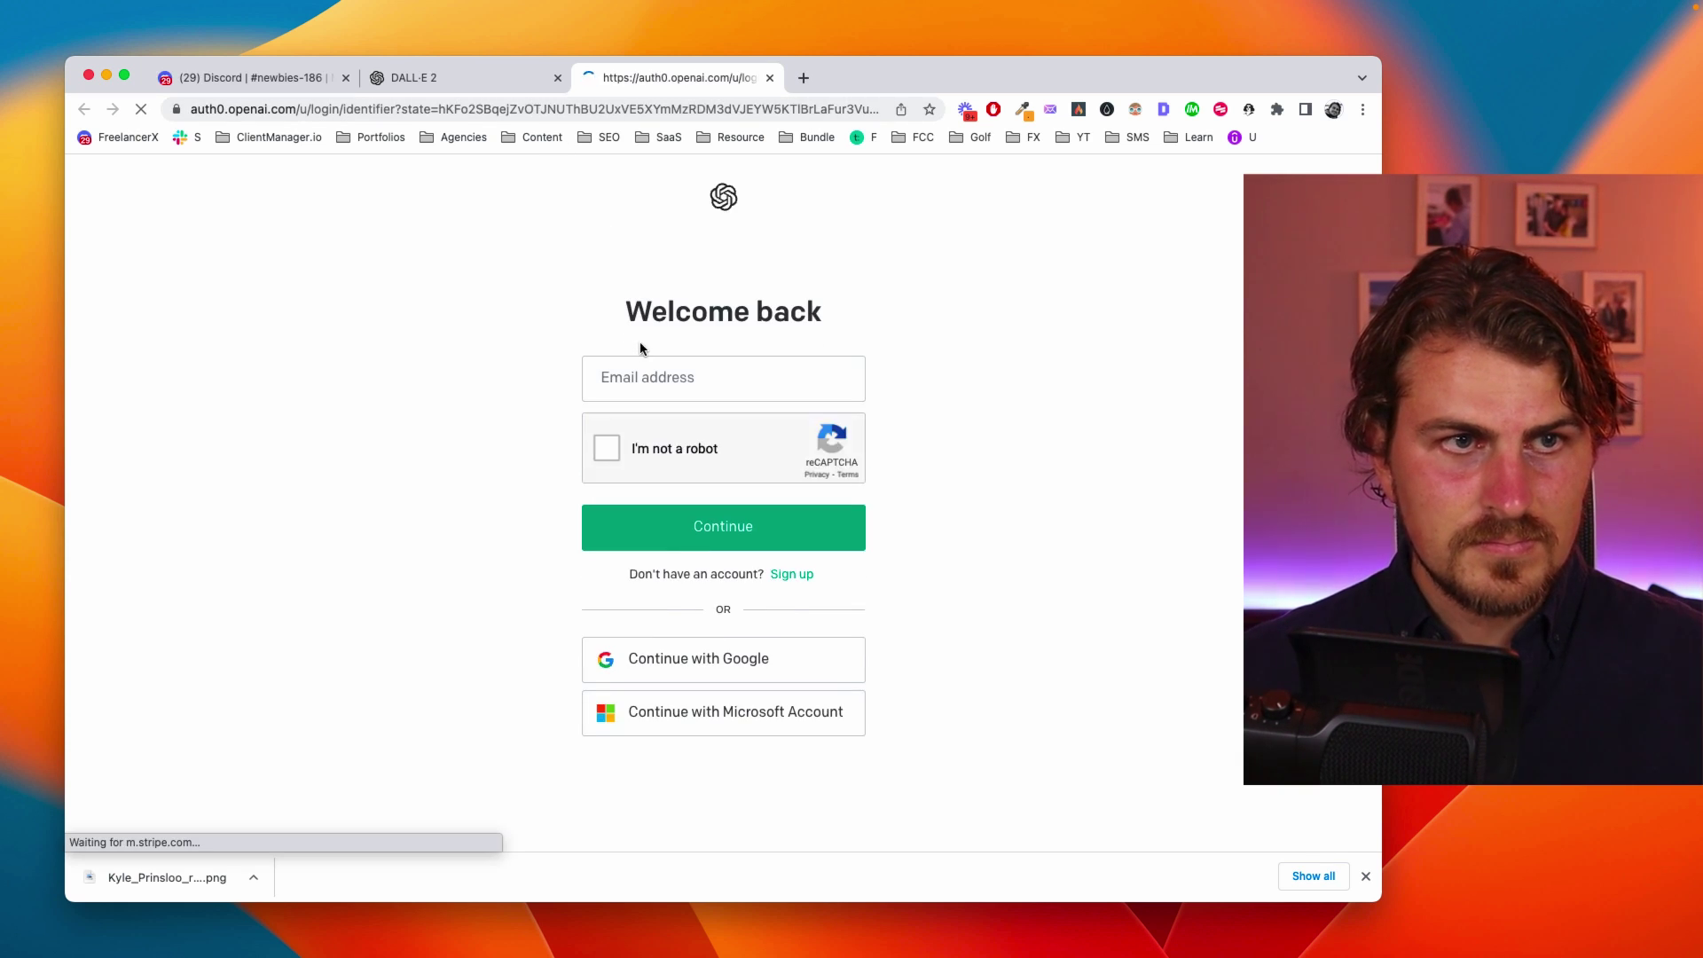
# Upload and crop the red car PNG, open it in the editor, and place a generation frame to its left
pyautogui.click(718, 519)
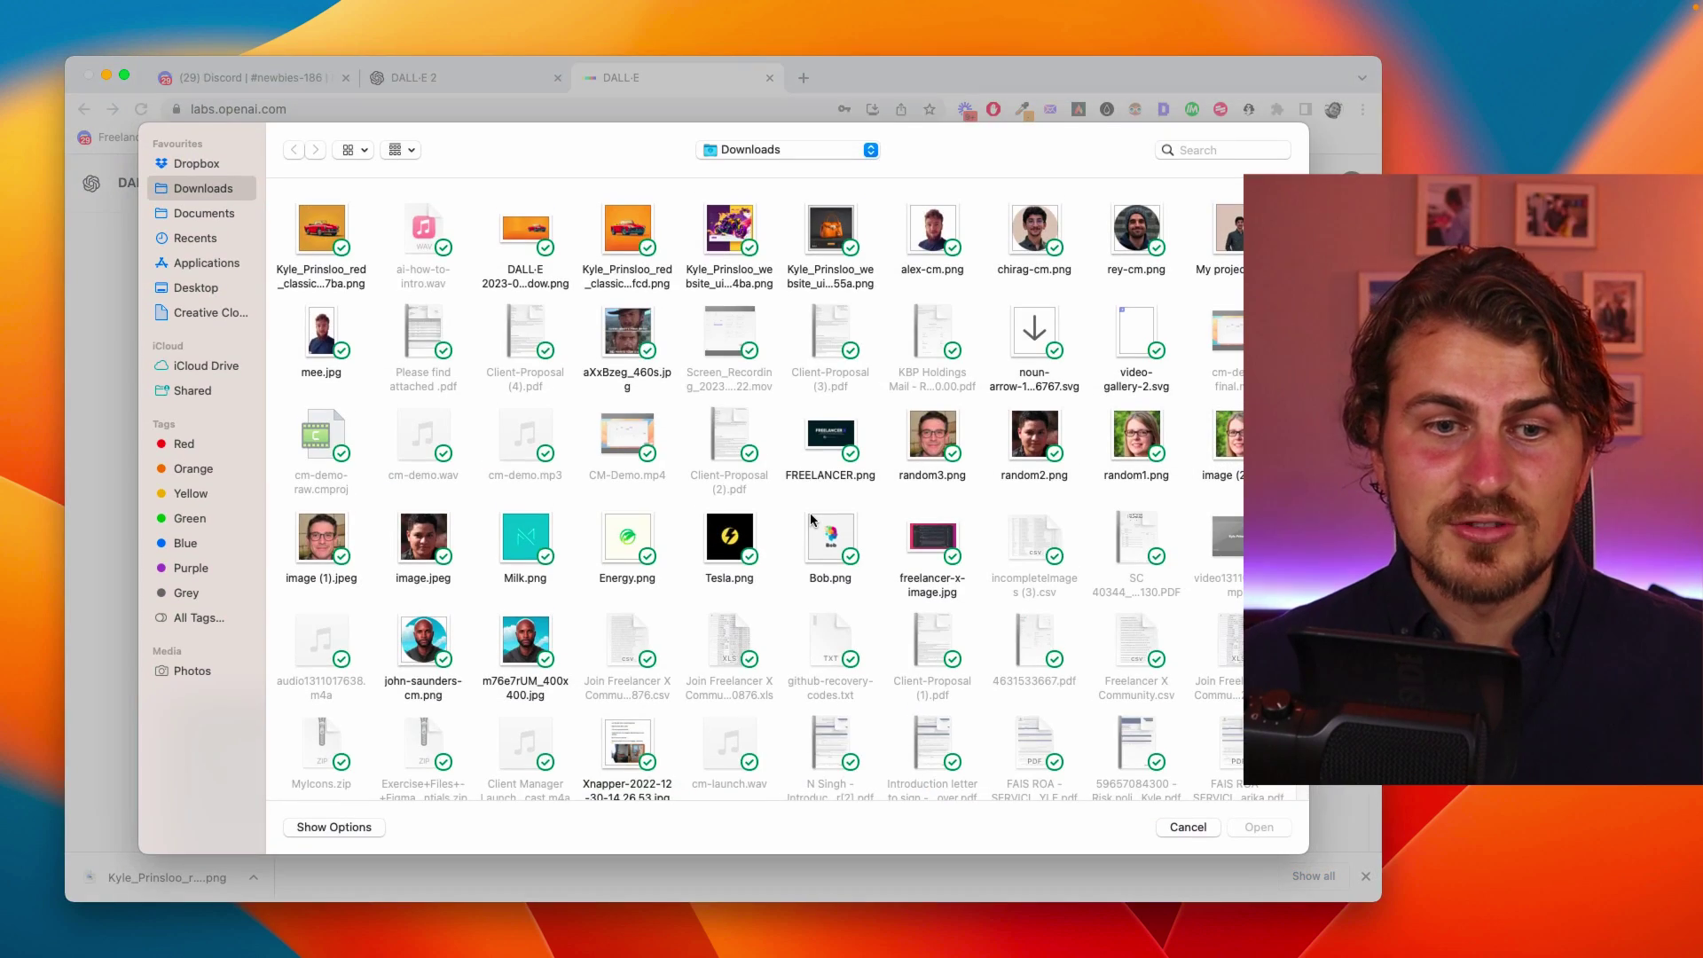
pyautogui.doubleClick(324, 229)
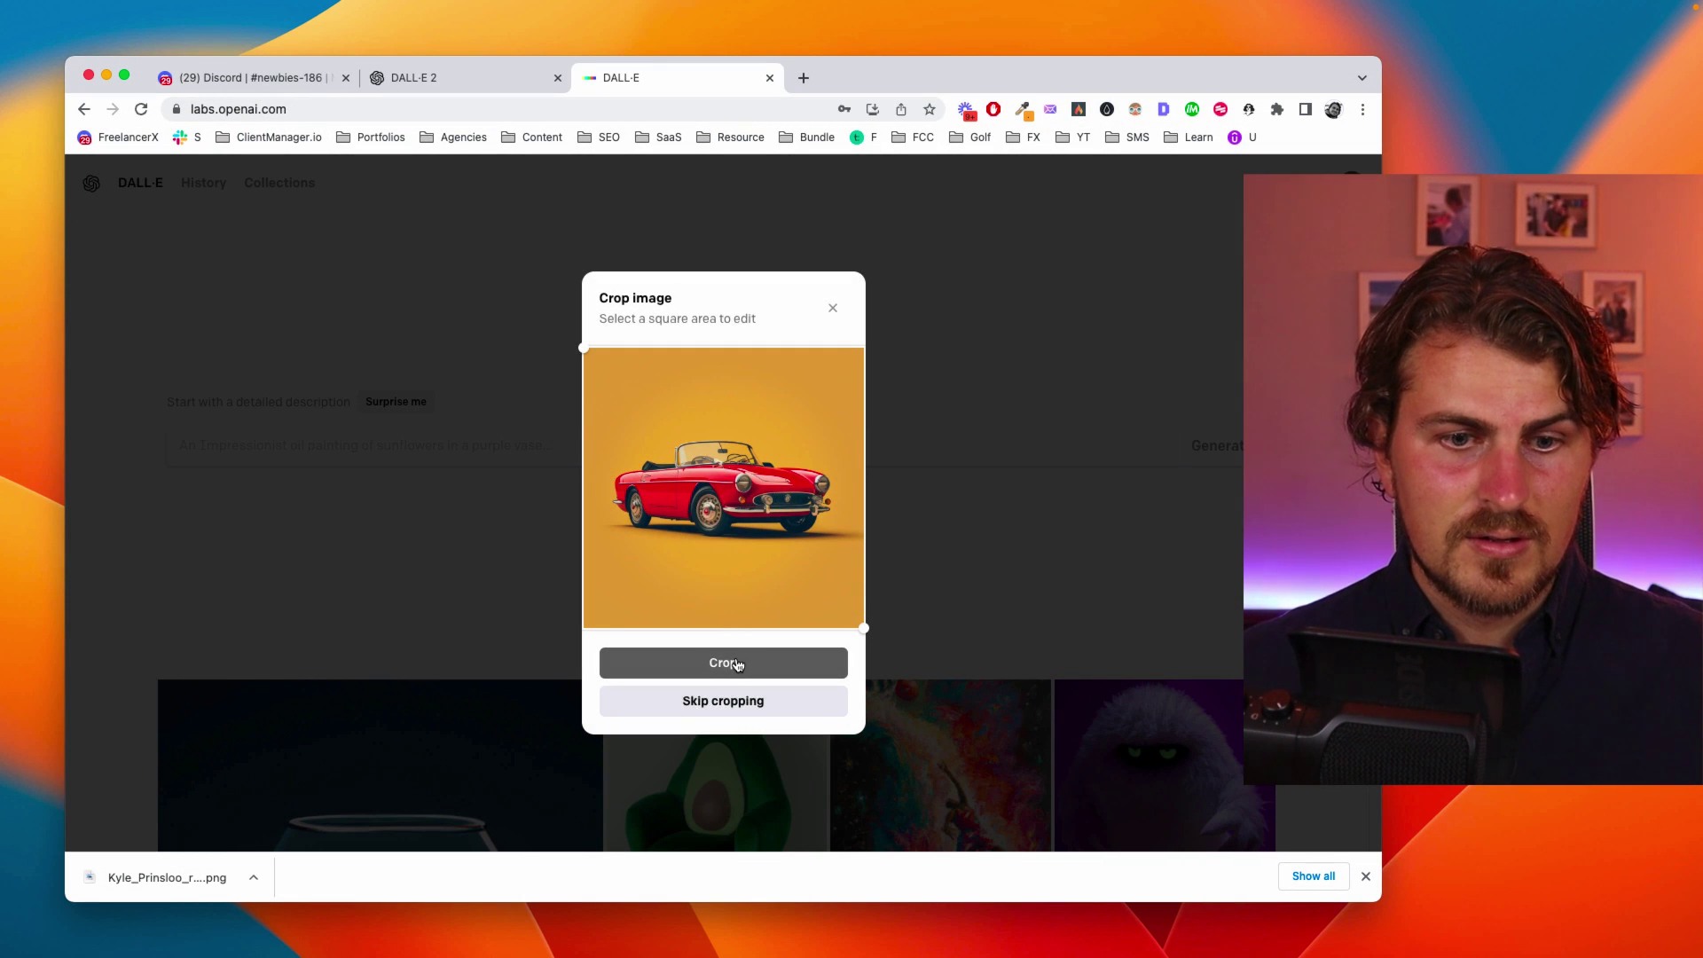
pyautogui.click(736, 666)
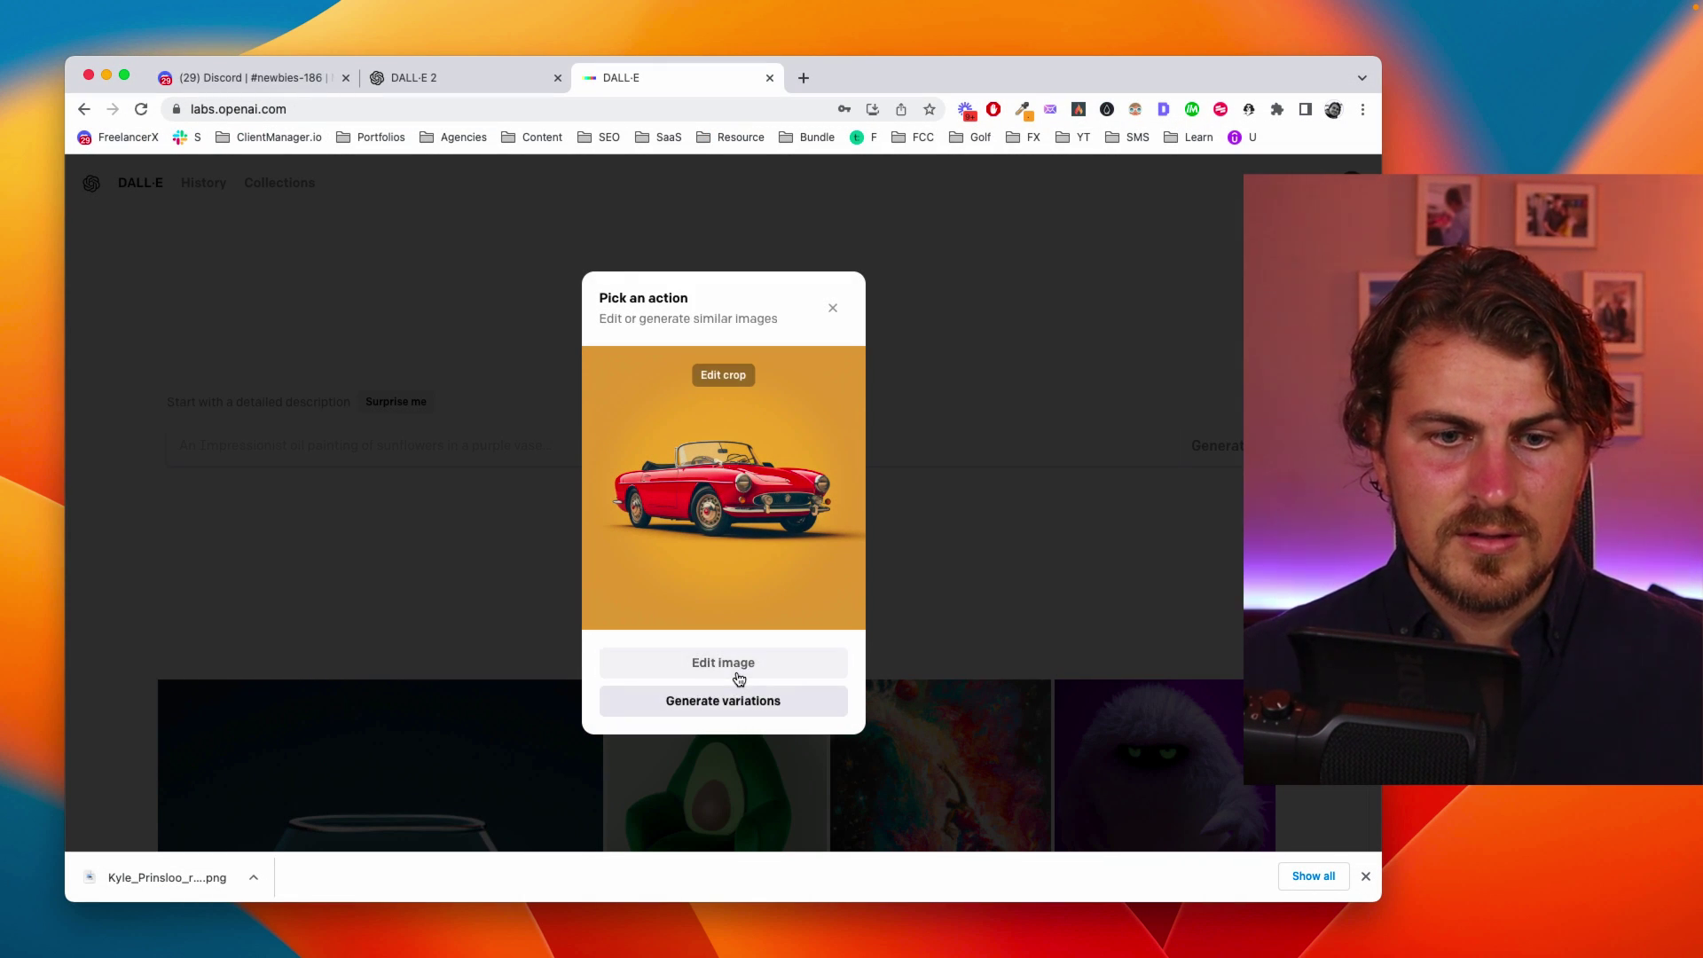
pyautogui.click(739, 665)
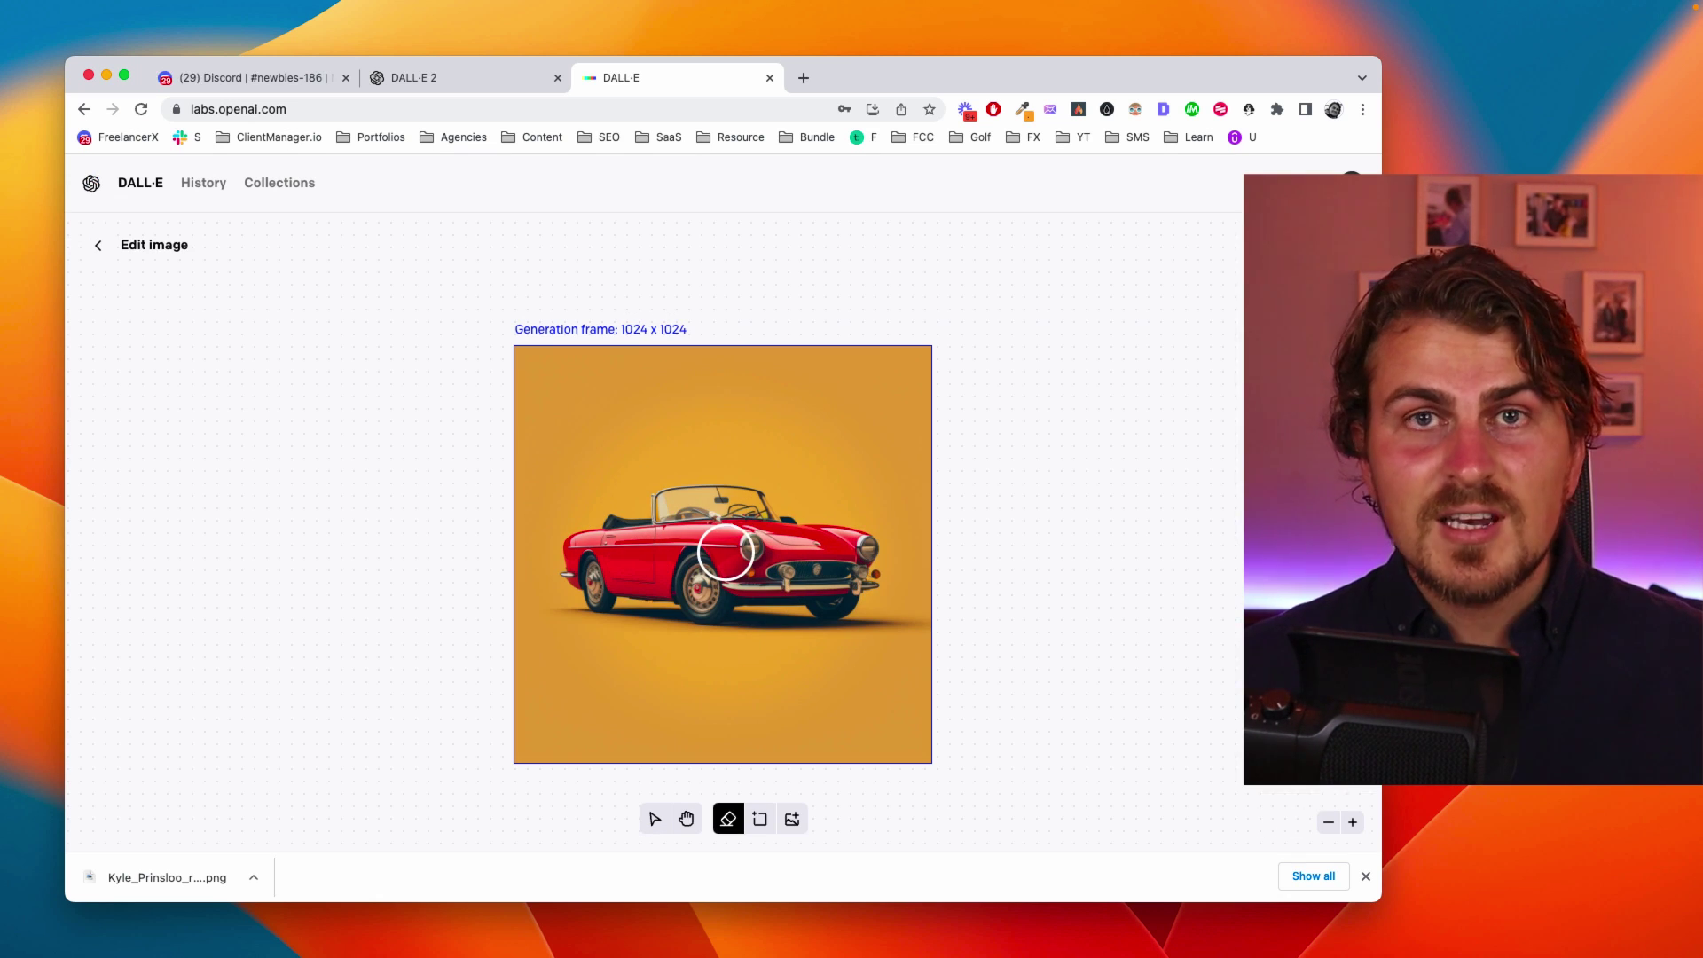
pyautogui.click(758, 821)
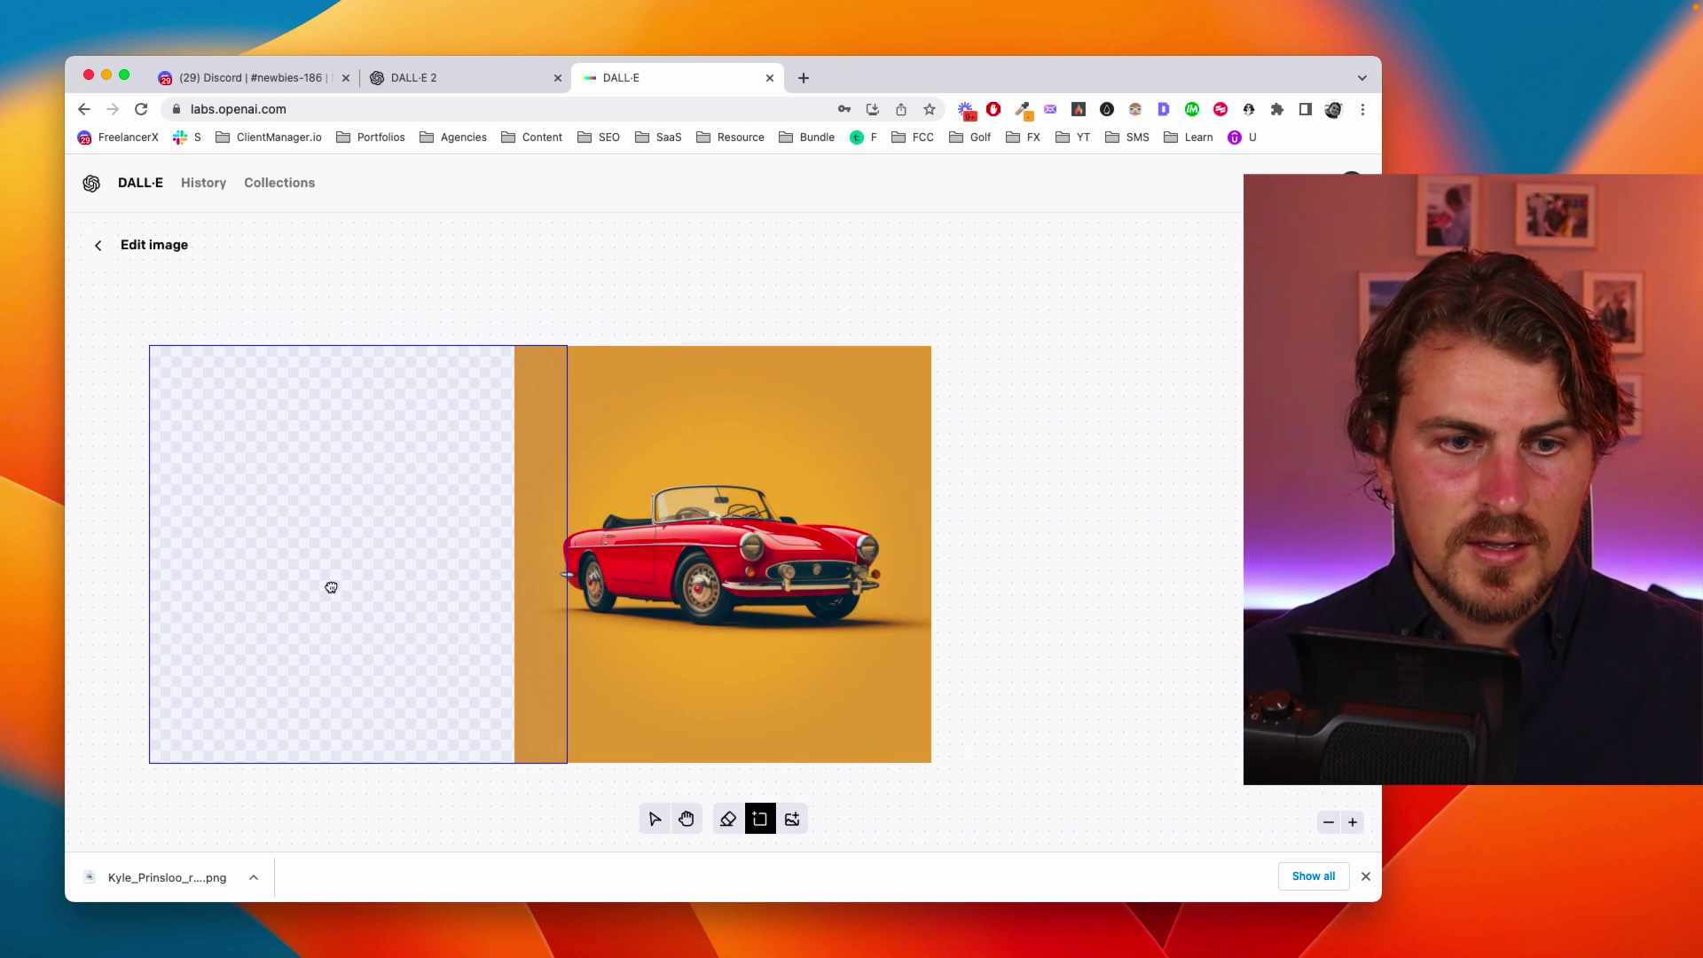
pyautogui.click(313, 590)
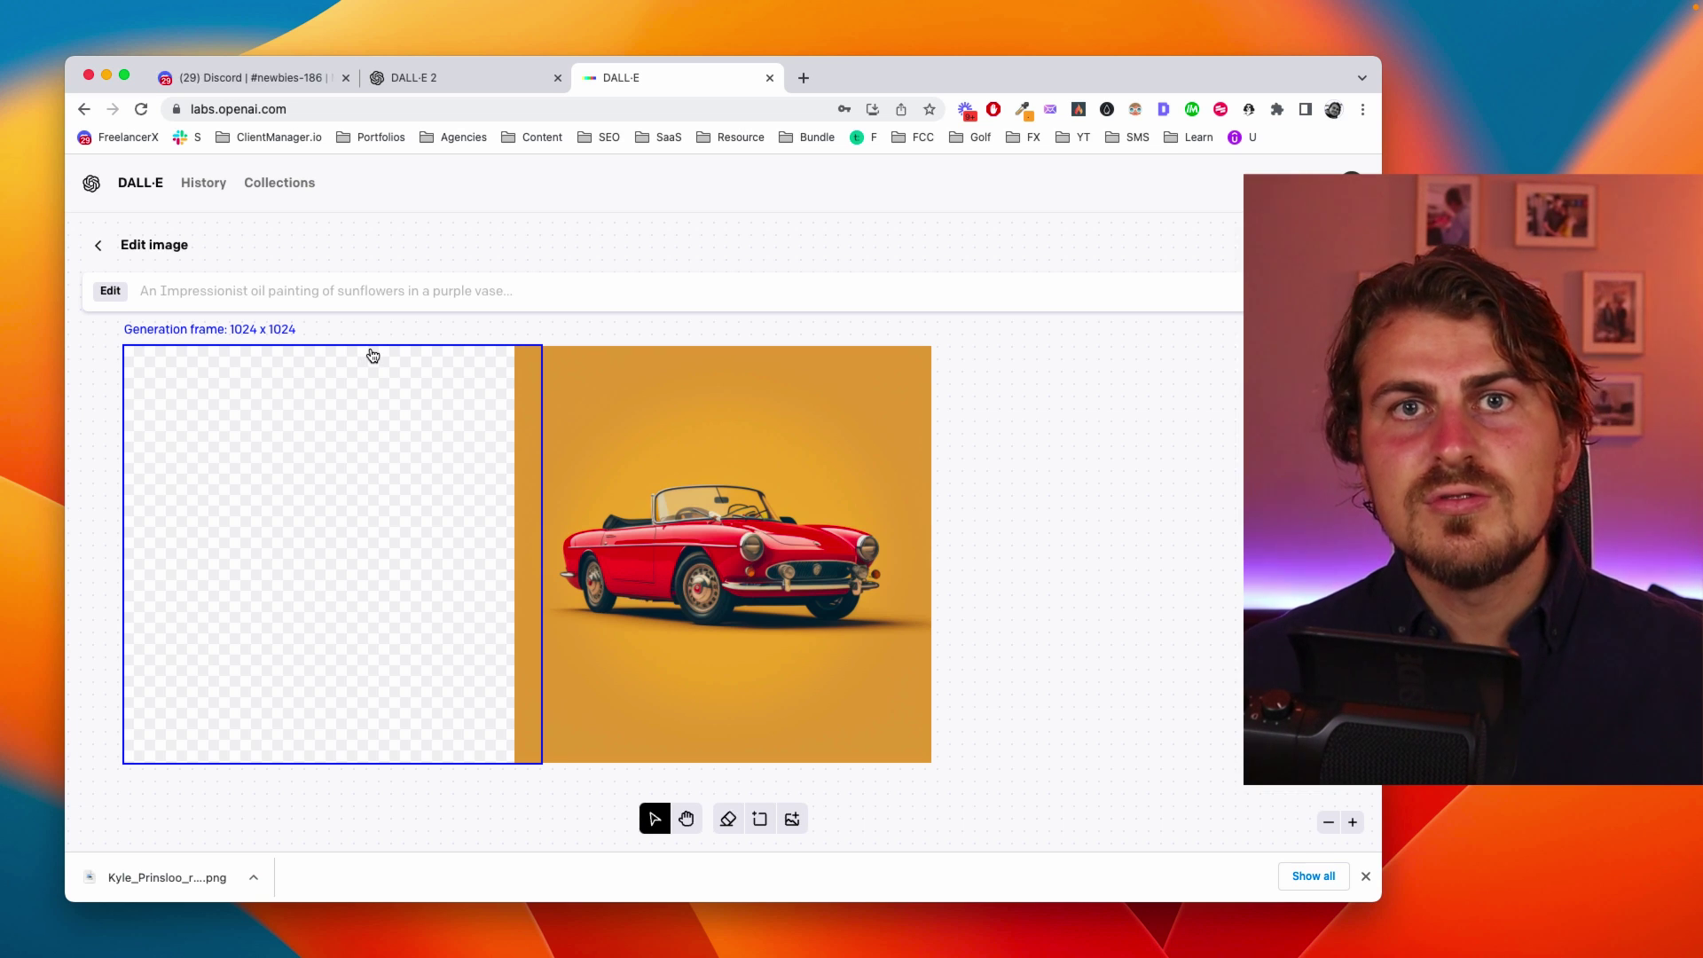
# Outpaint with the prompt 'generate a longer background and blend shadow with no text' and compare the variants
pyautogui.click(380, 304)
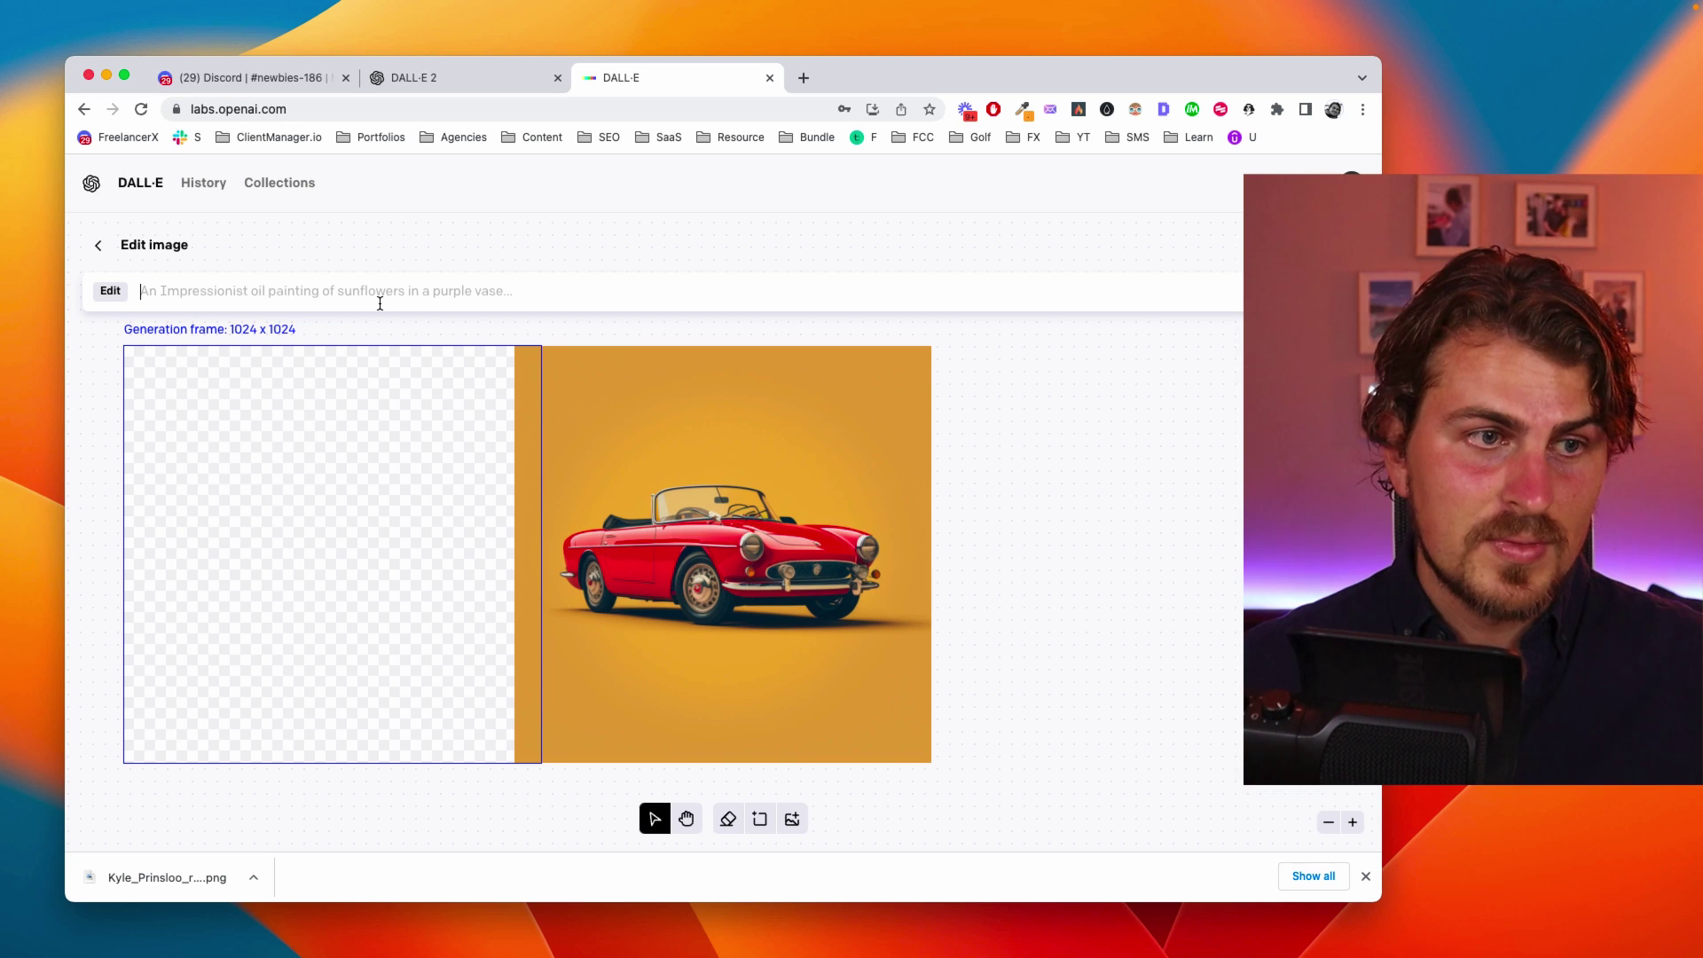
pyautogui.write('genera')
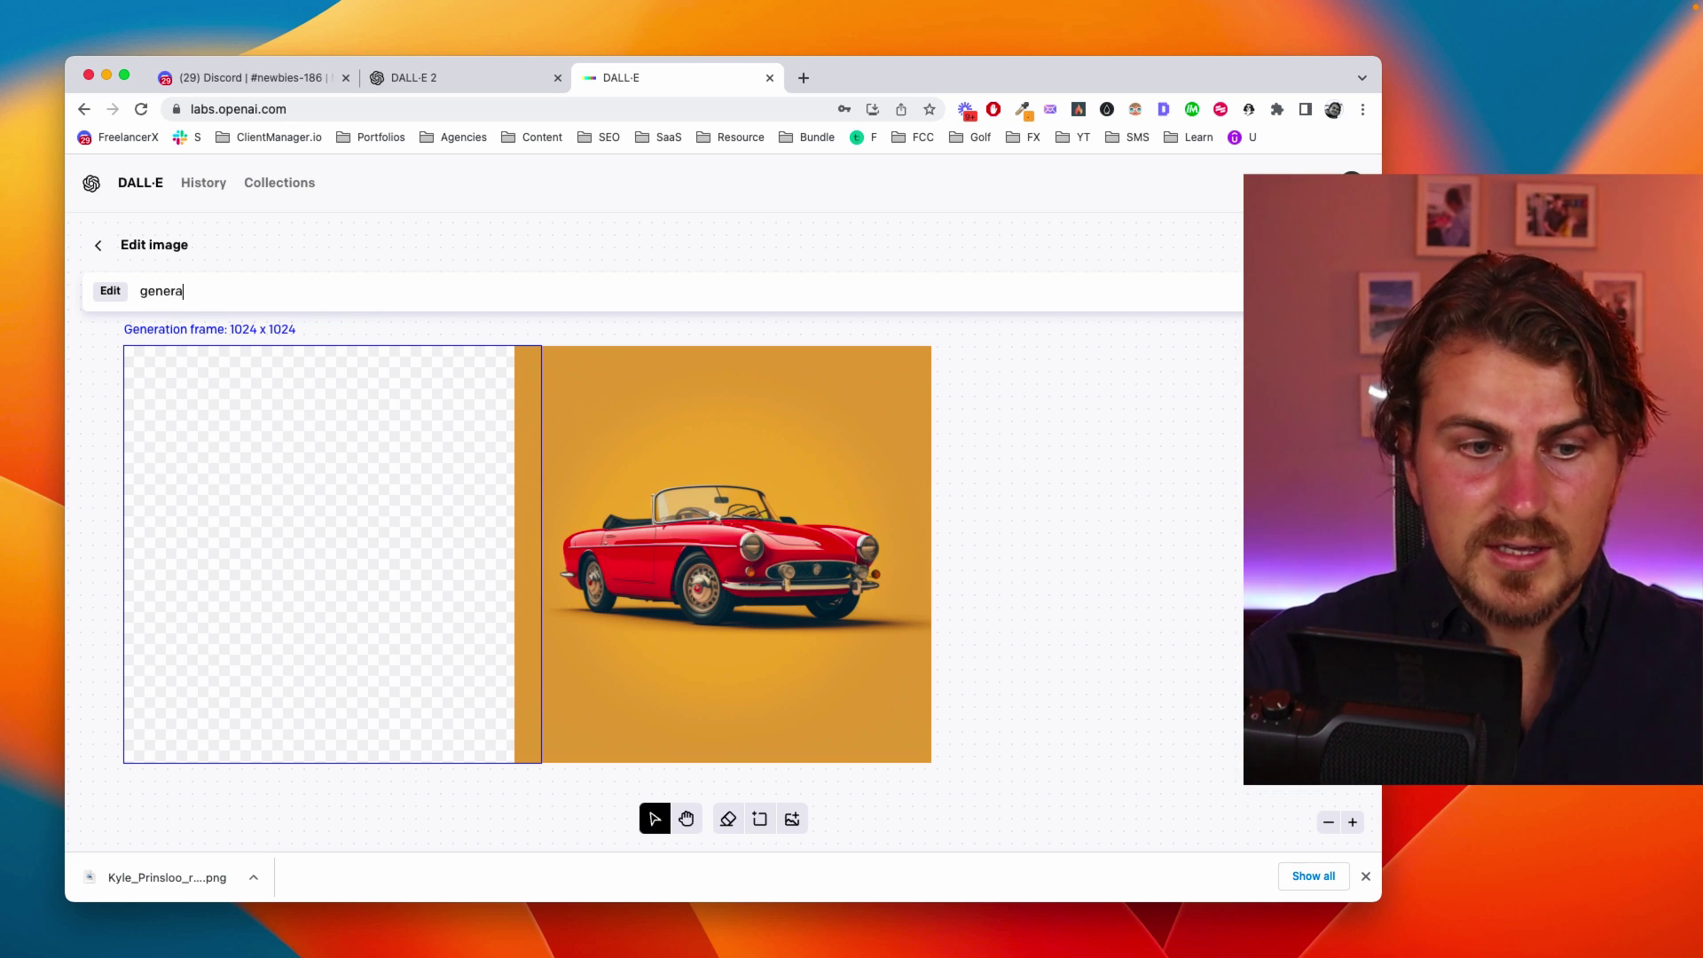
pyautogui.write('te a longer back')
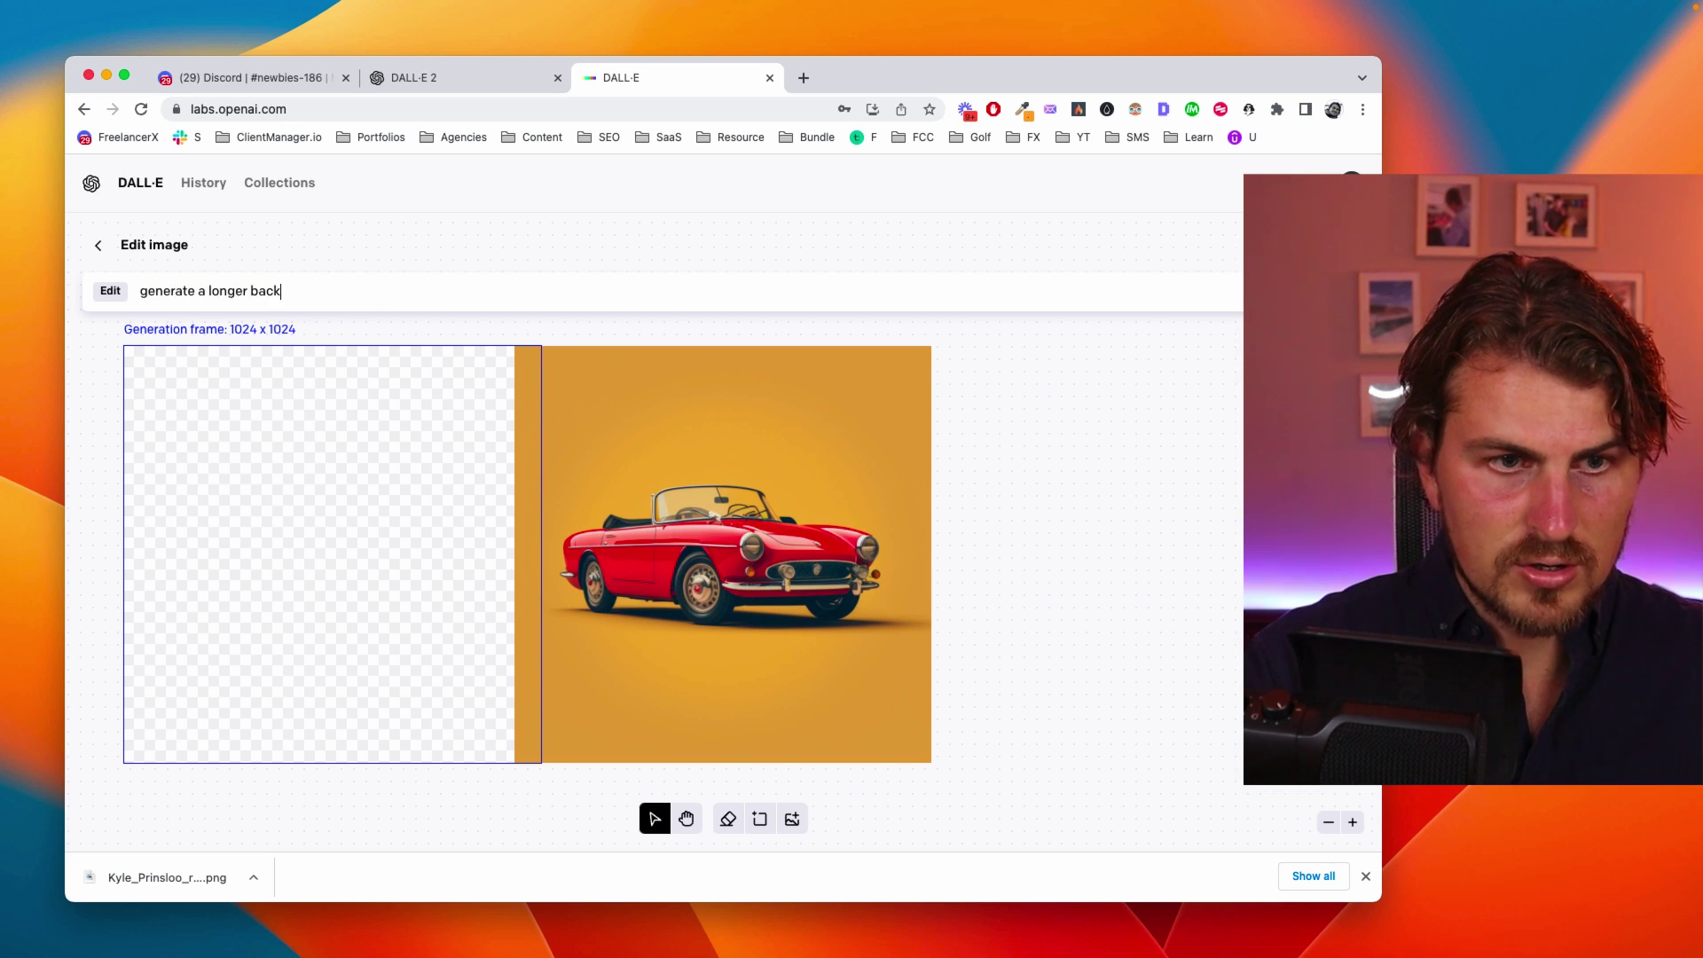
pyautogui.write('ground and b')
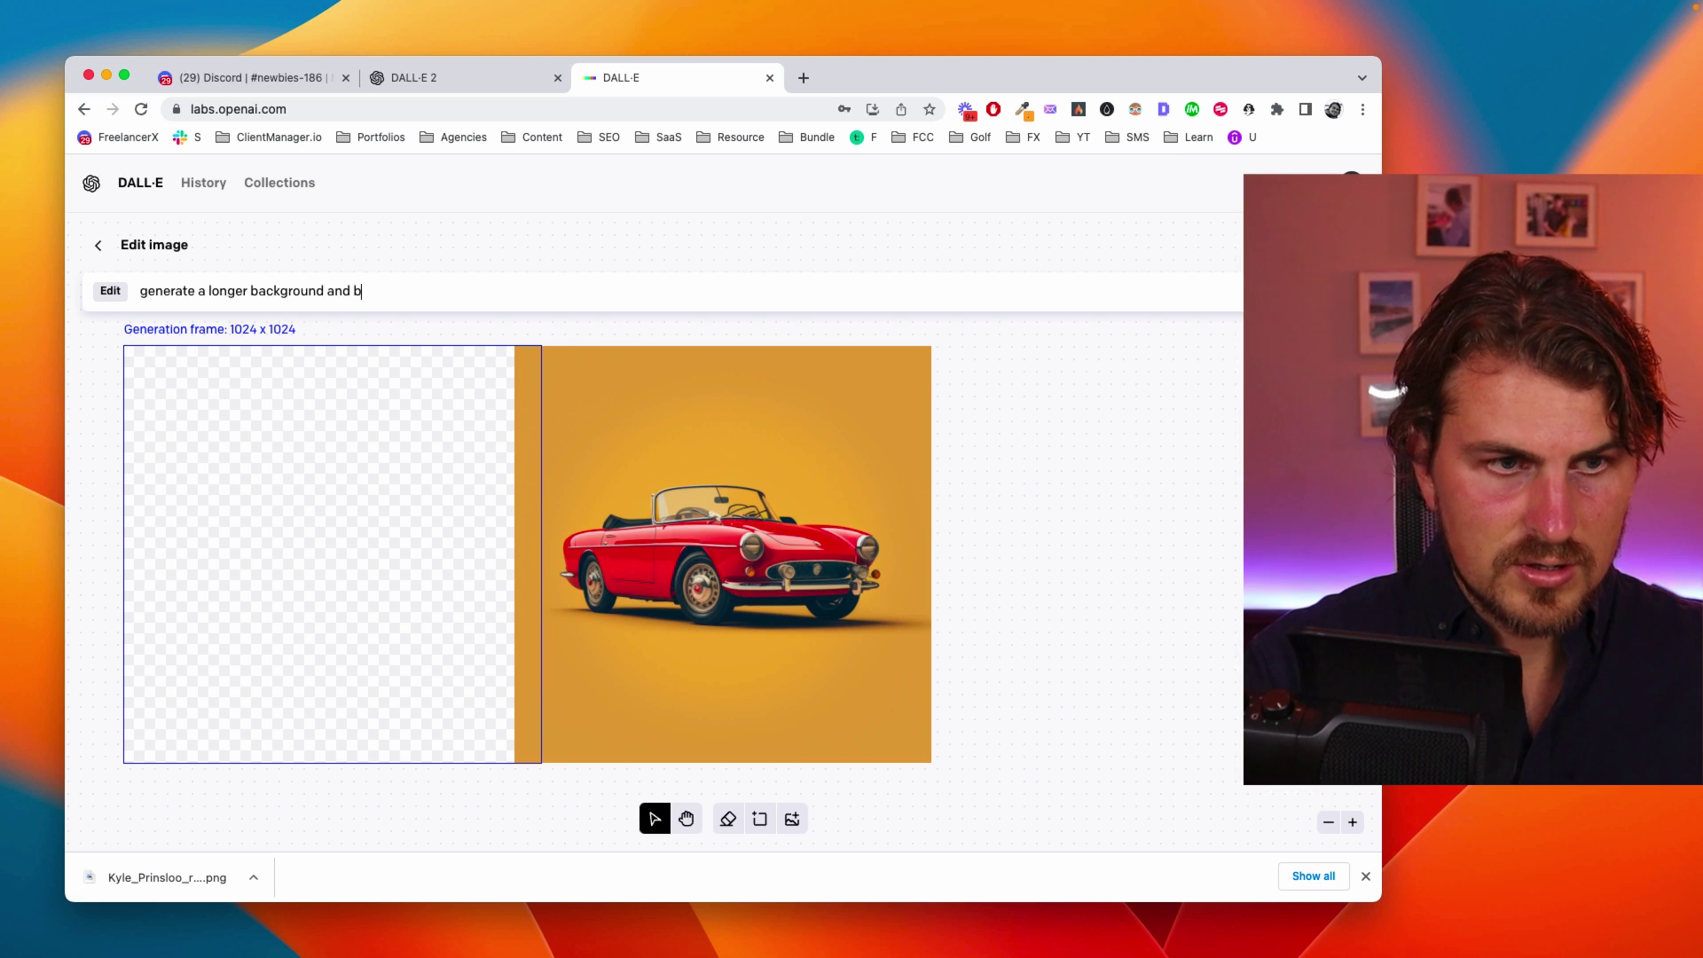
pyautogui.write('lend sha')
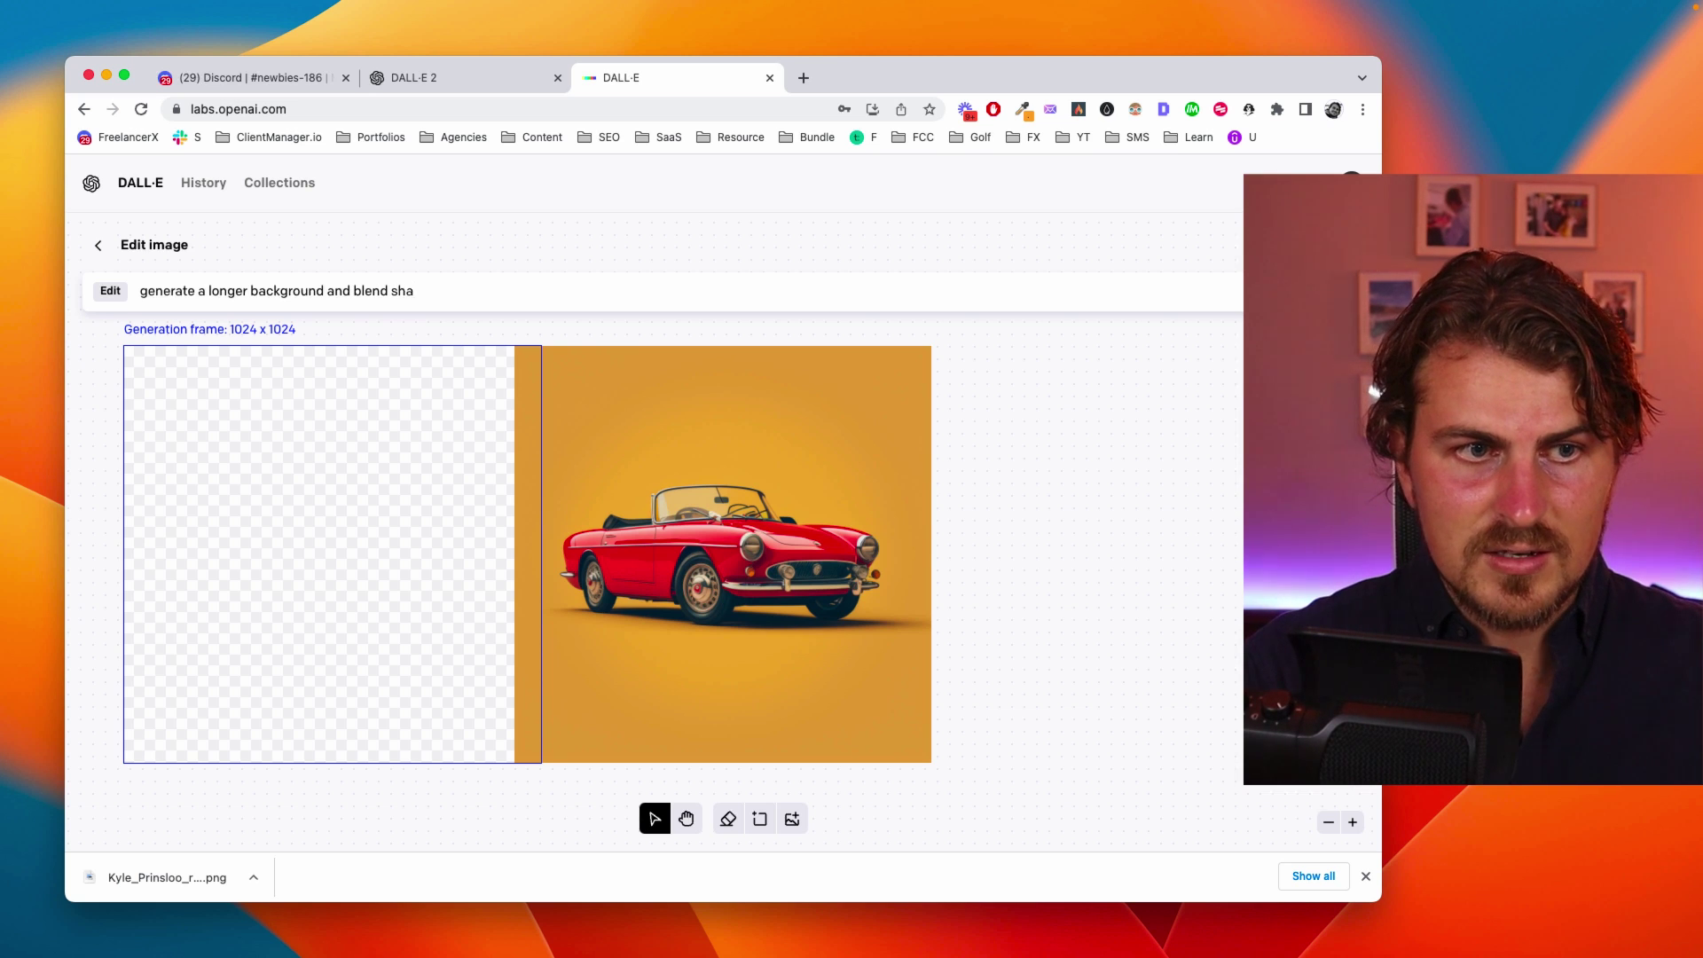
pyautogui.write('dow with no')
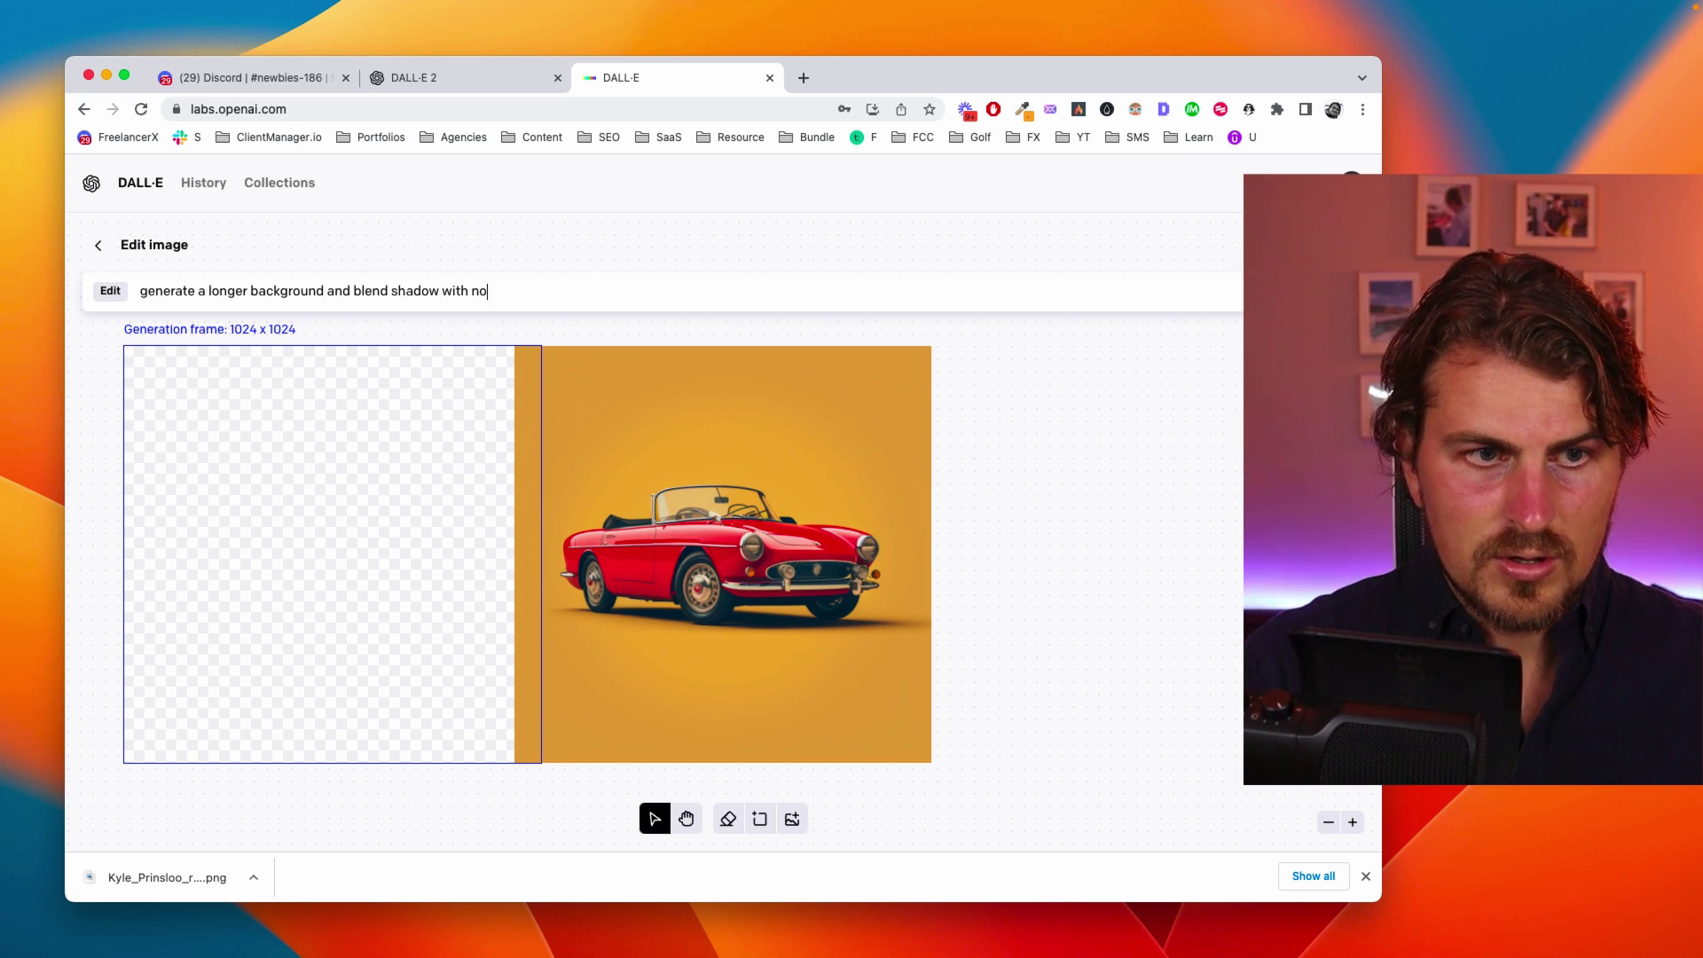
pyautogui.write(' text')
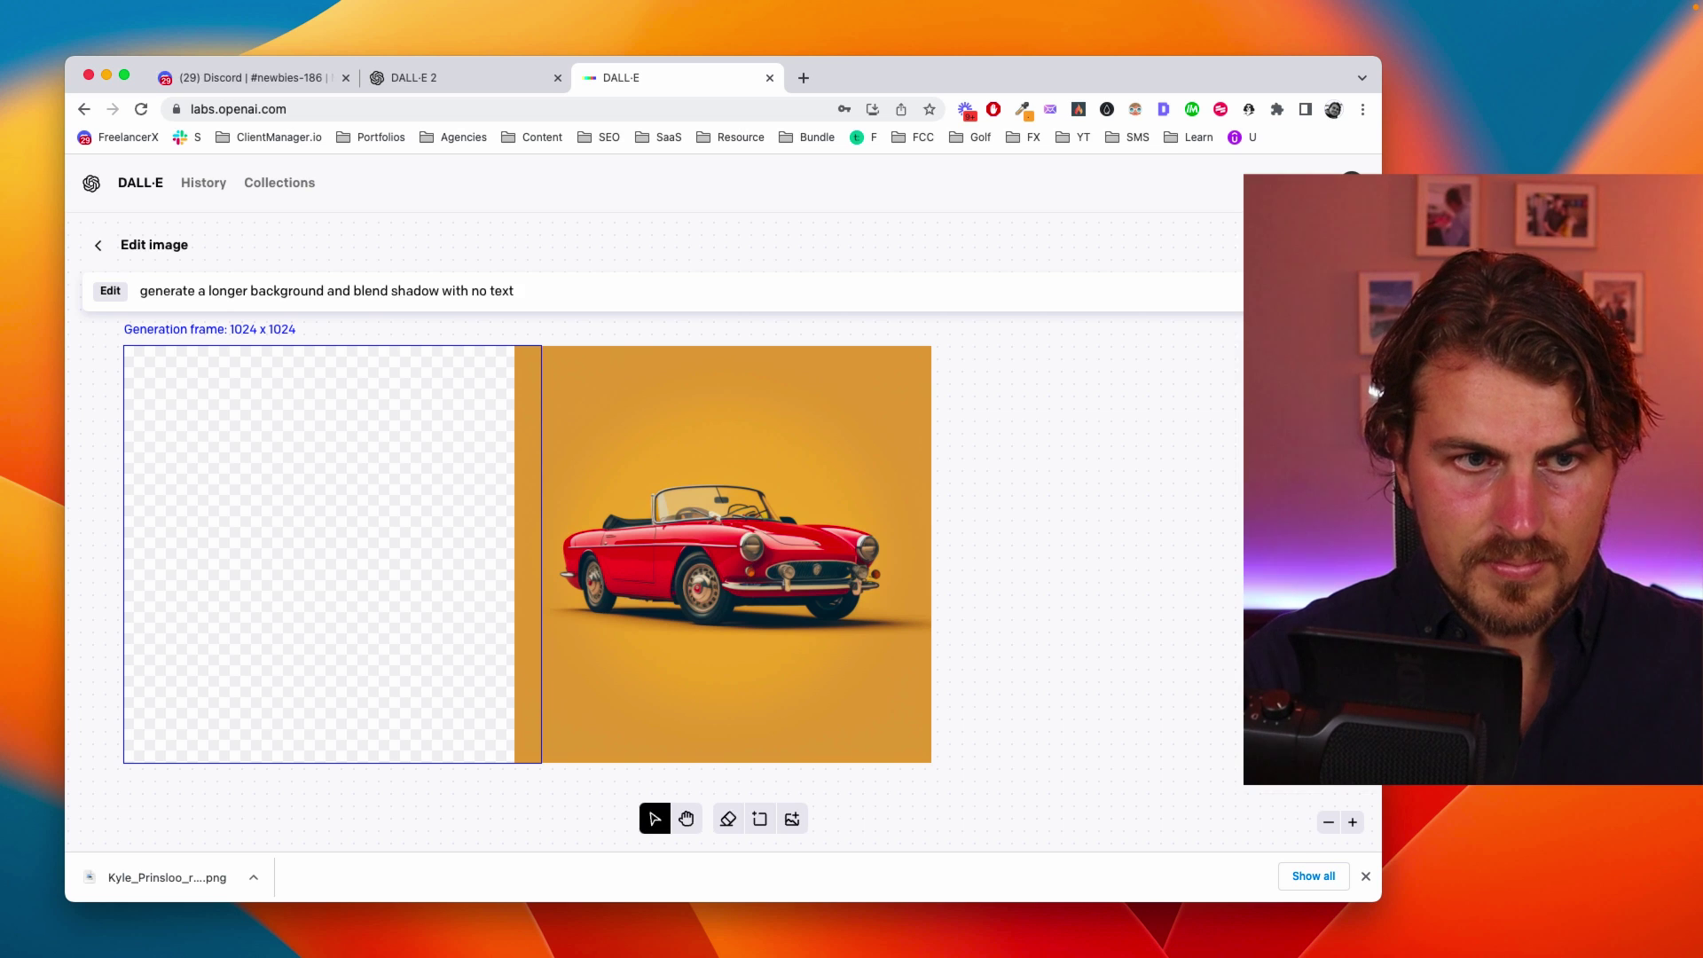
pyautogui.write('h')
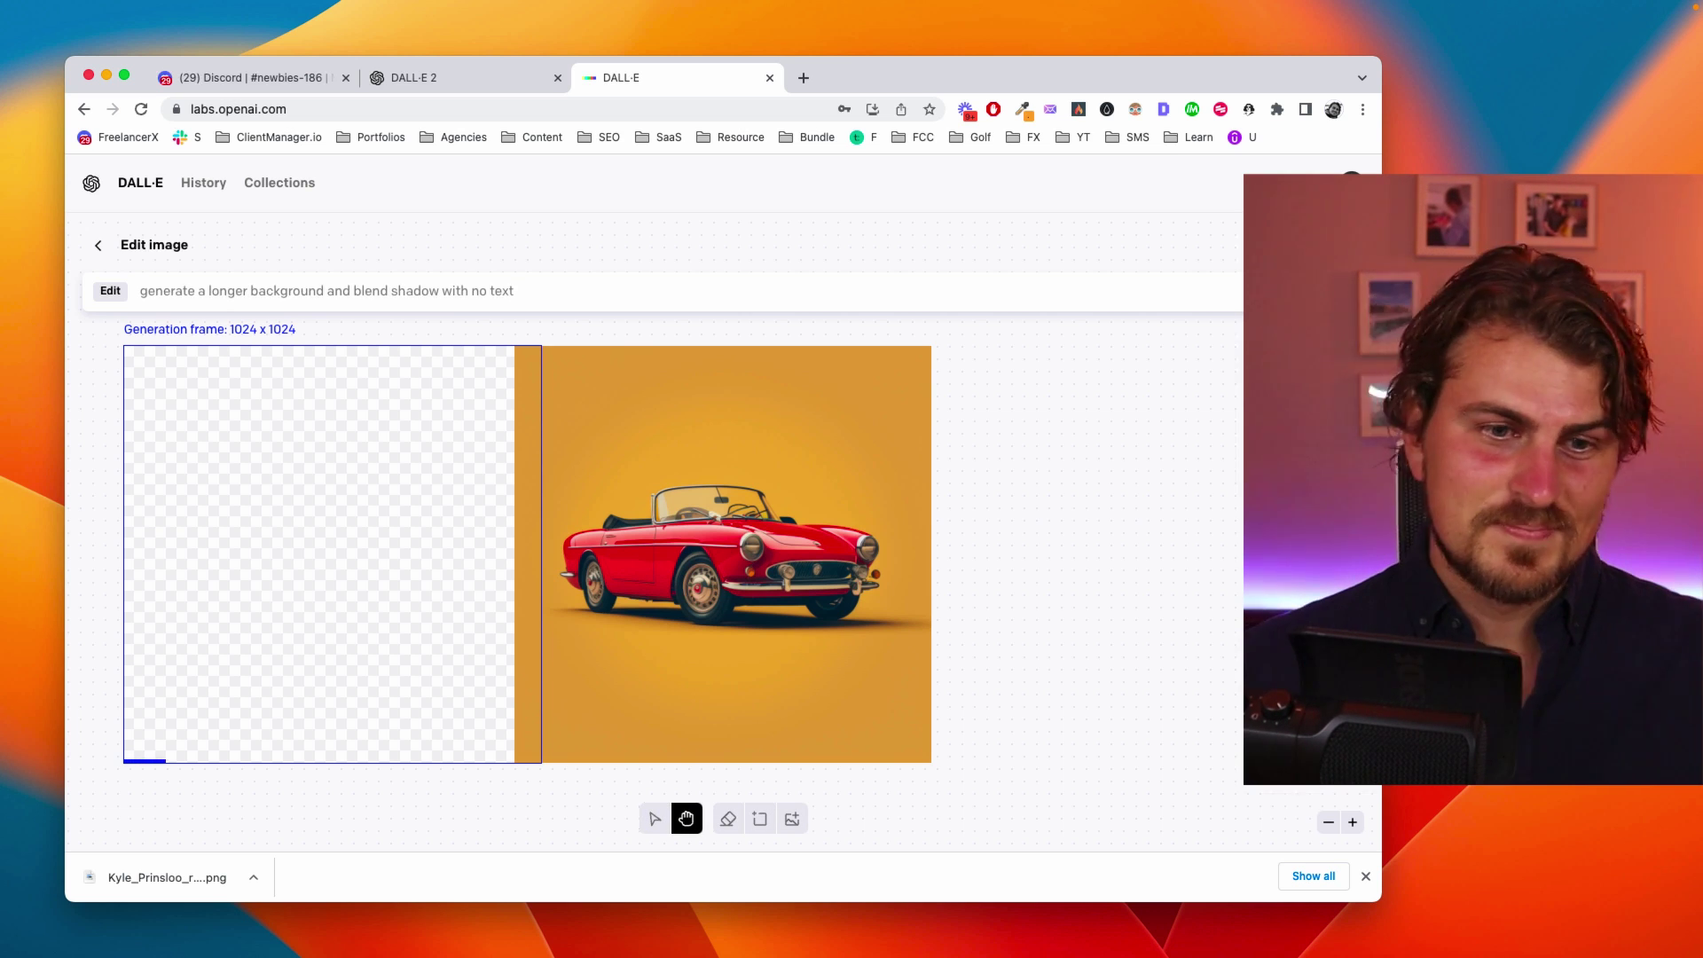
pyautogui.click(315, 781)
pyautogui.click(315, 780)
pyautogui.click(315, 781)
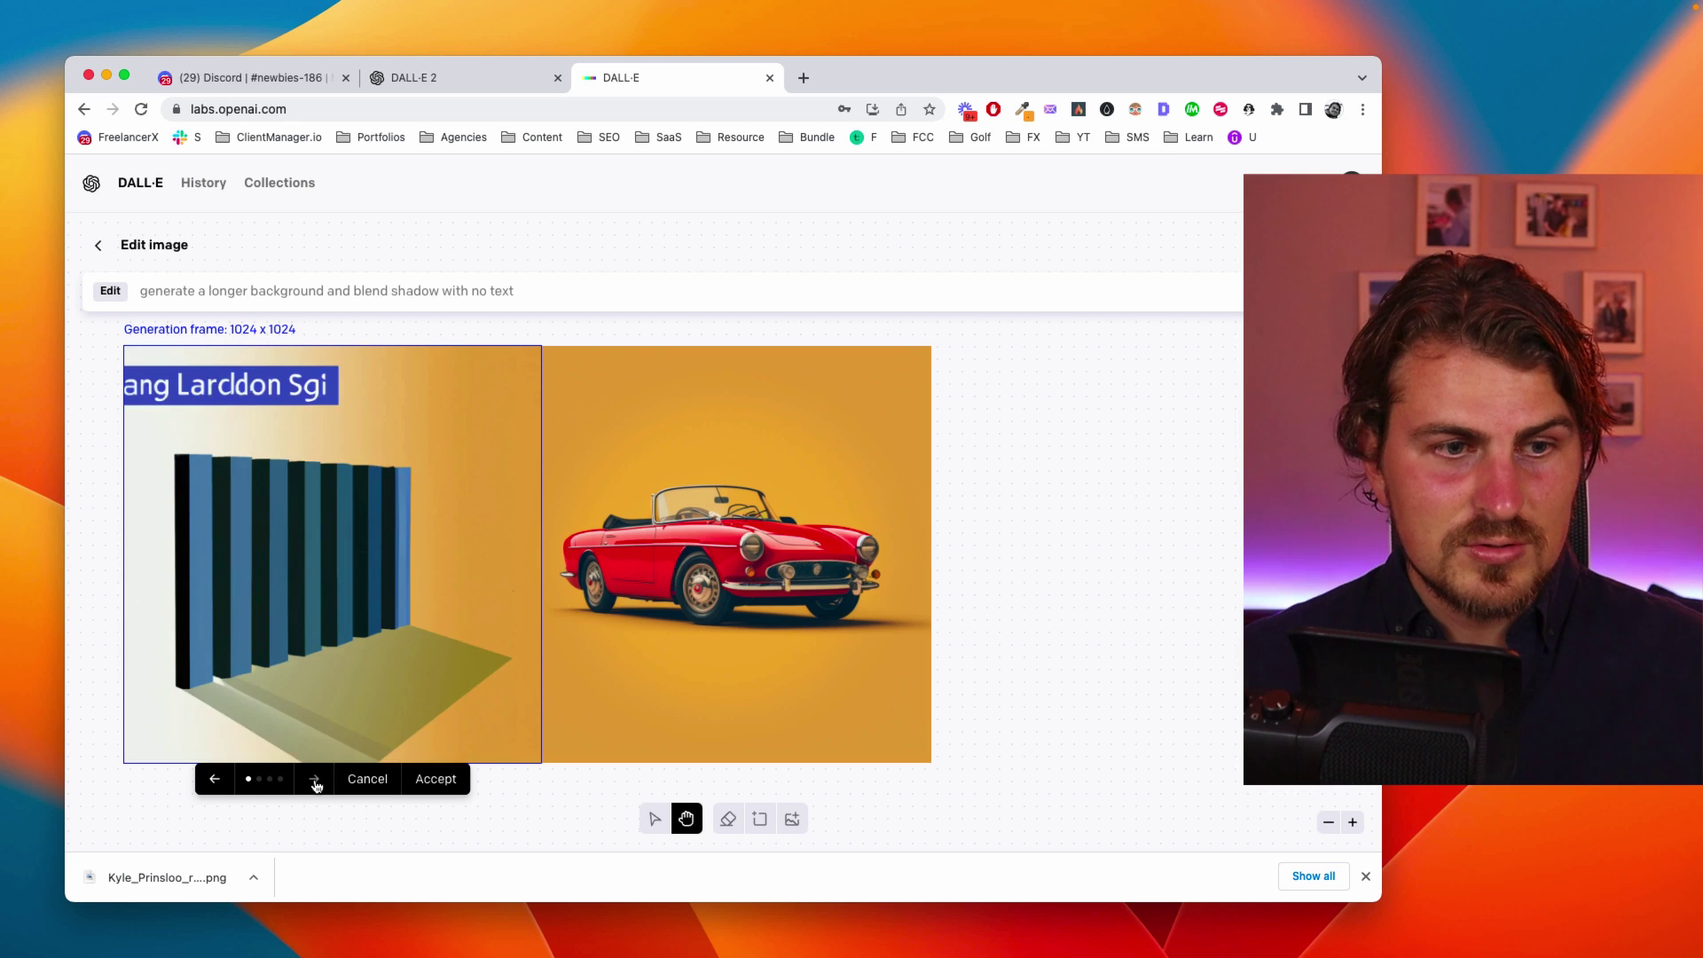
pyautogui.click(315, 781)
pyautogui.click(315, 781)
pyautogui.click(315, 781)
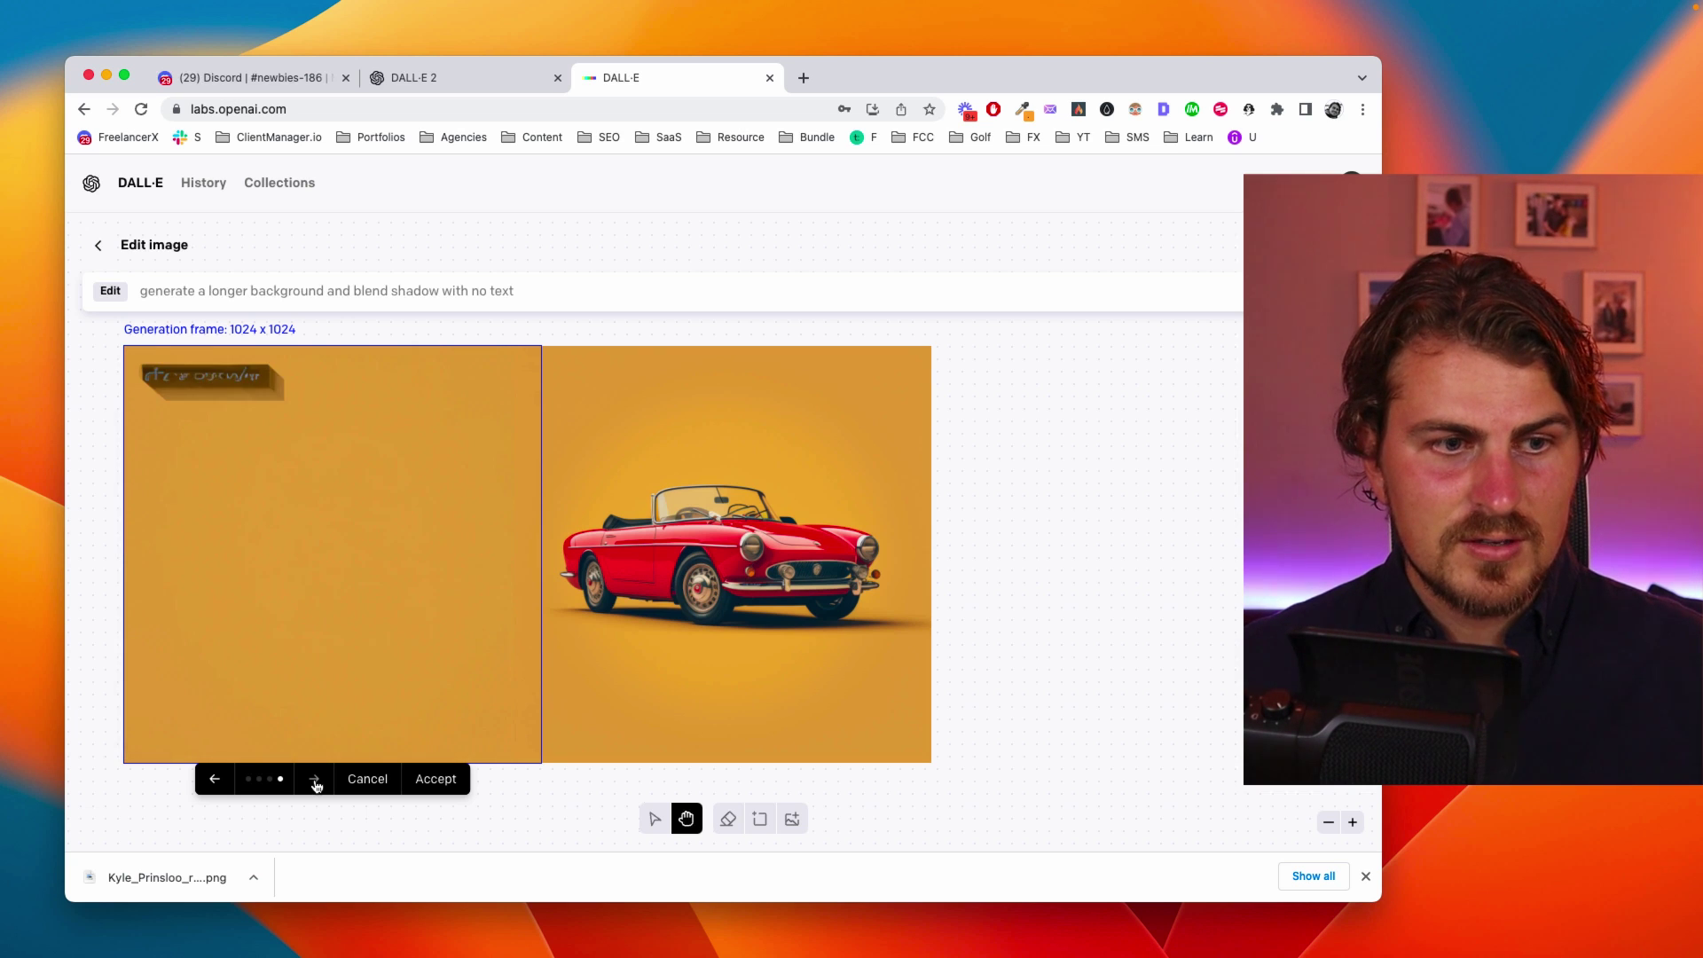
pyautogui.click(315, 781)
pyautogui.click(315, 781)
pyautogui.click(314, 781)
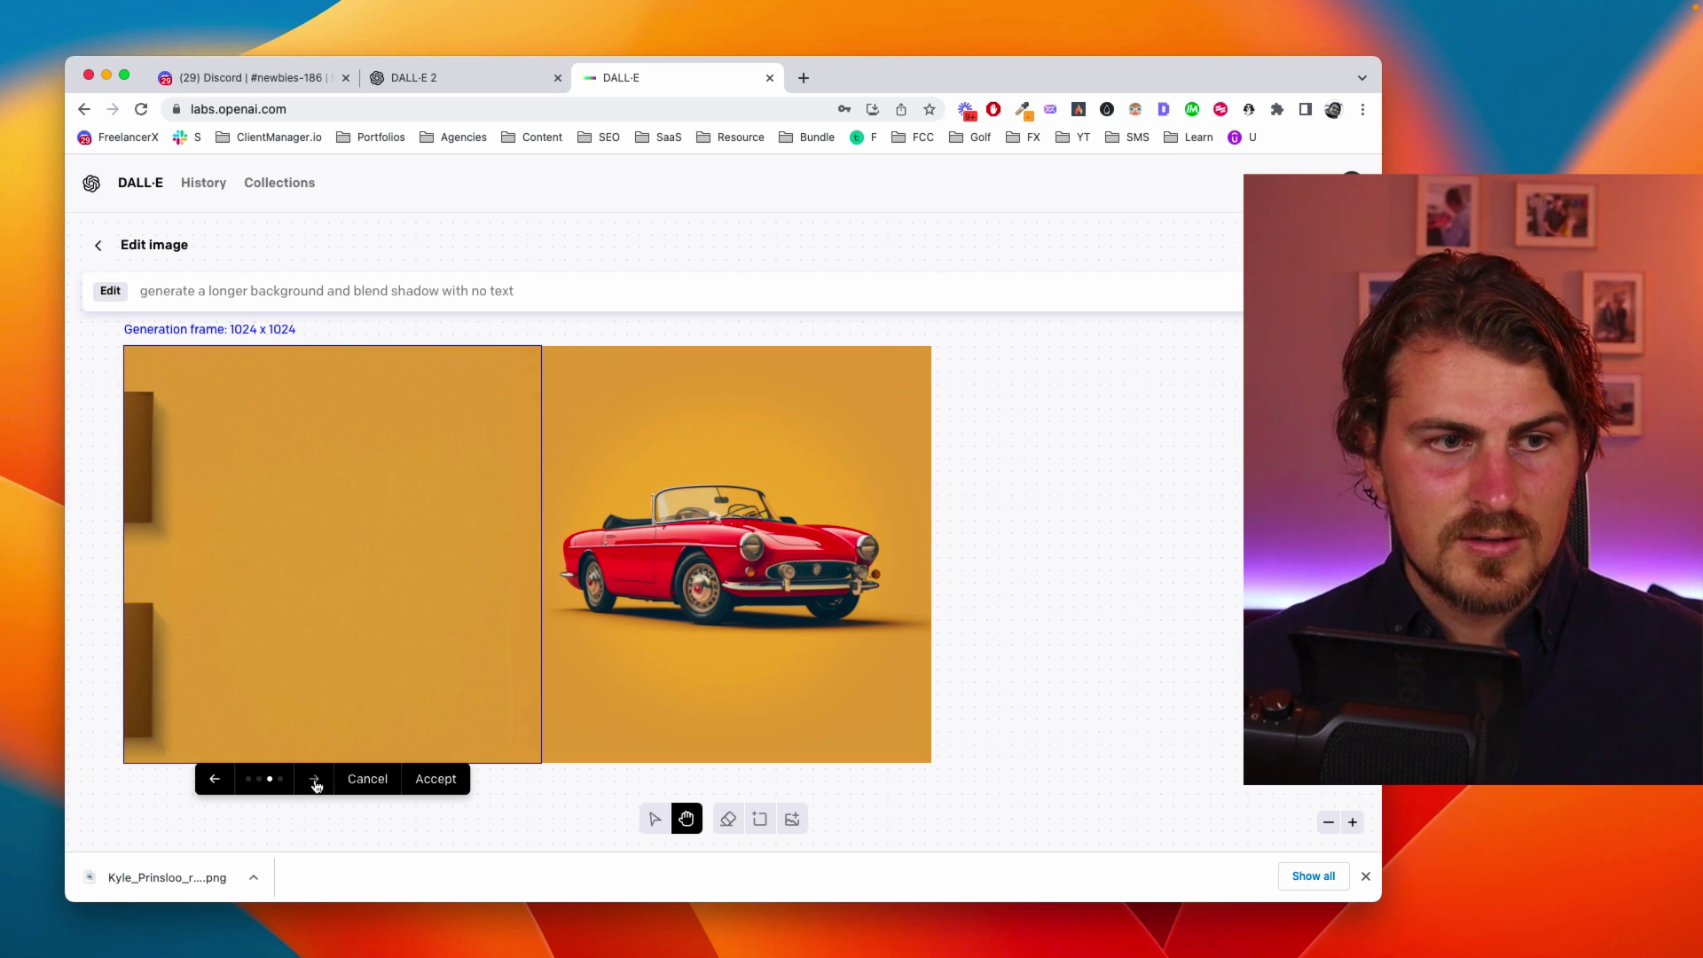
pyautogui.click(315, 780)
pyautogui.press('Left')
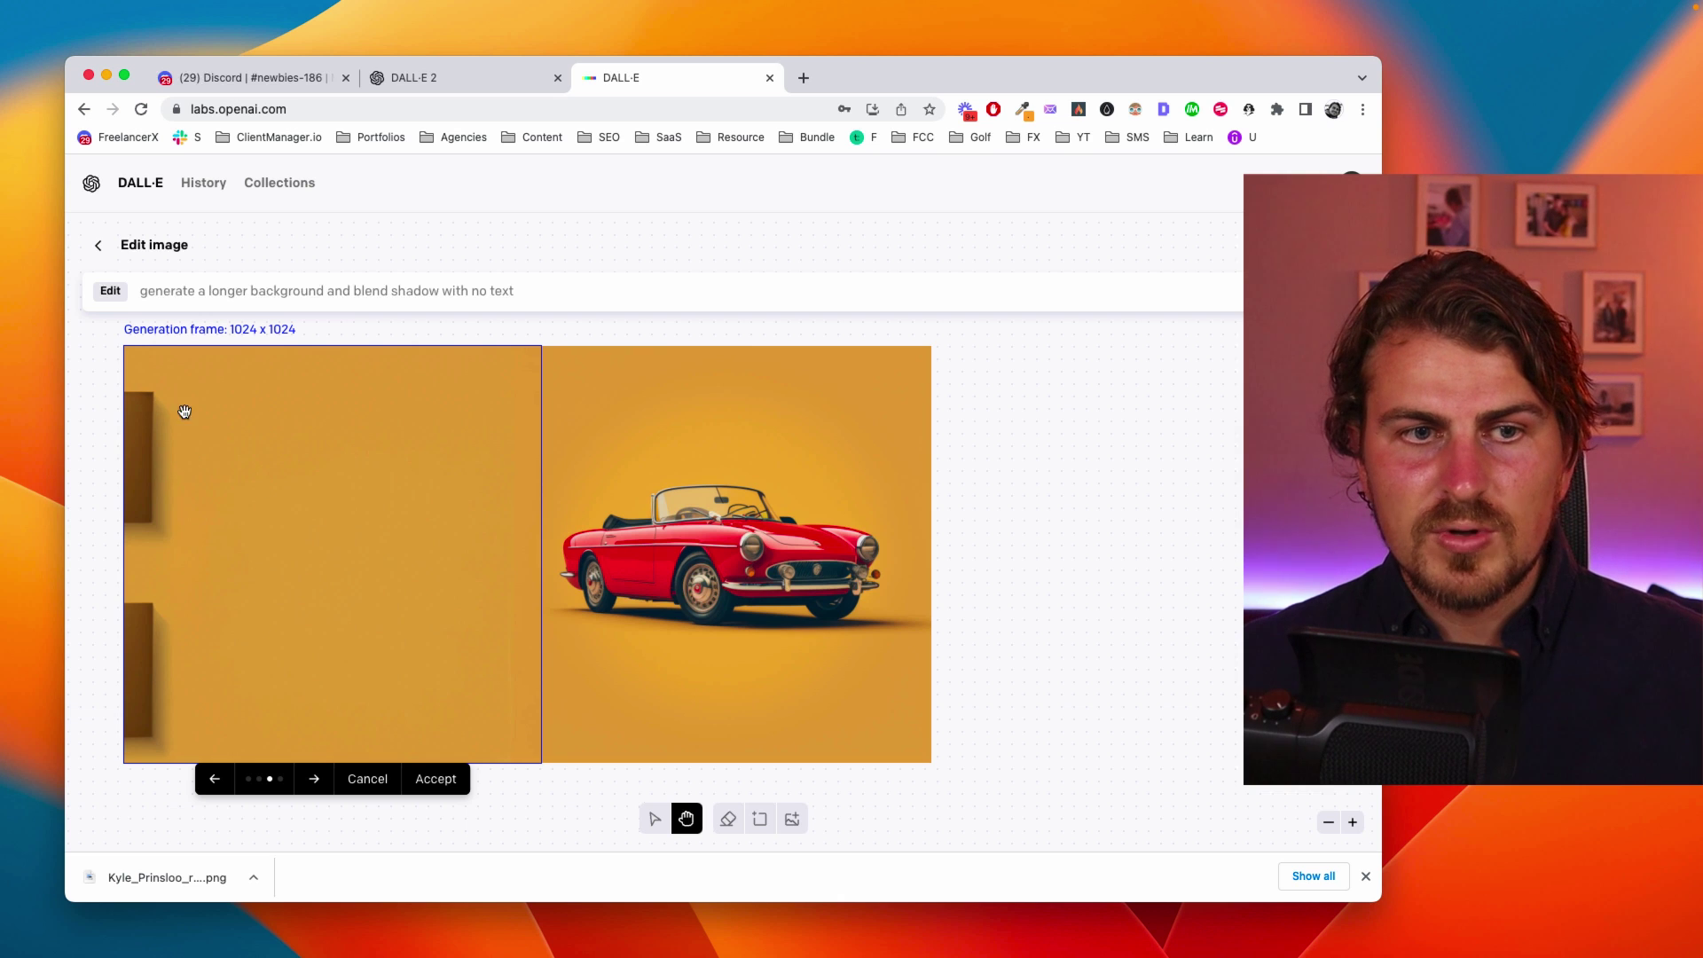
# Keep the extended background, then crop away the left brown blocks and the top and bottom strips
pyautogui.click(436, 779)
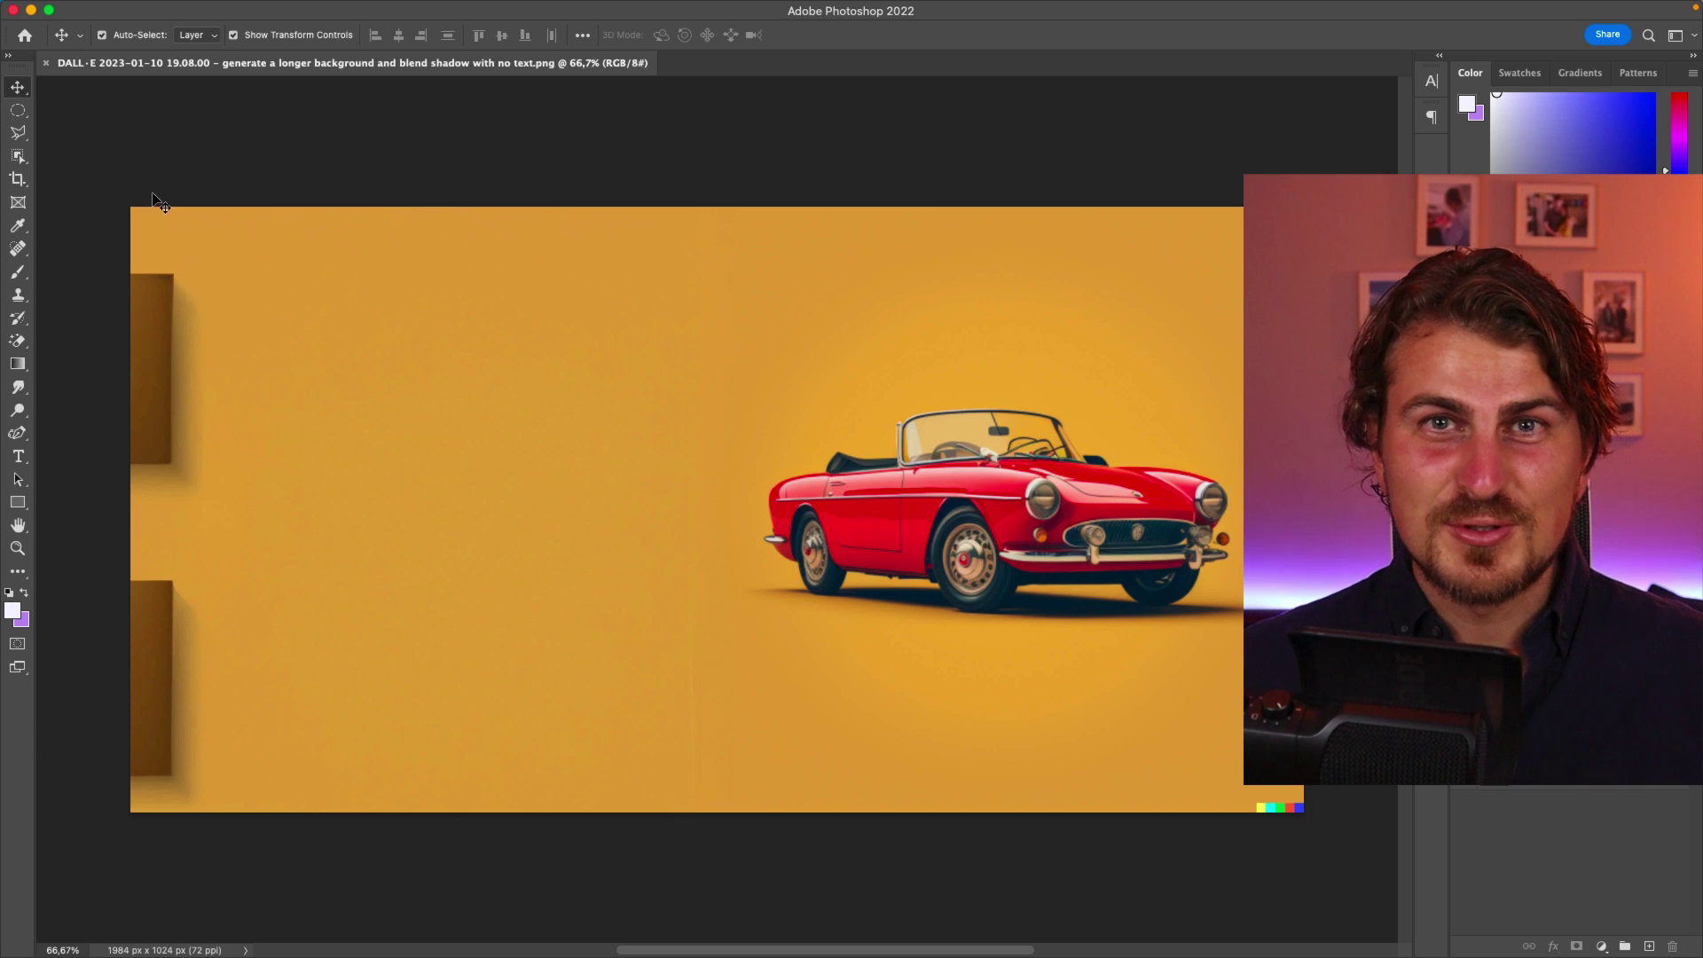
pyautogui.click(17, 179)
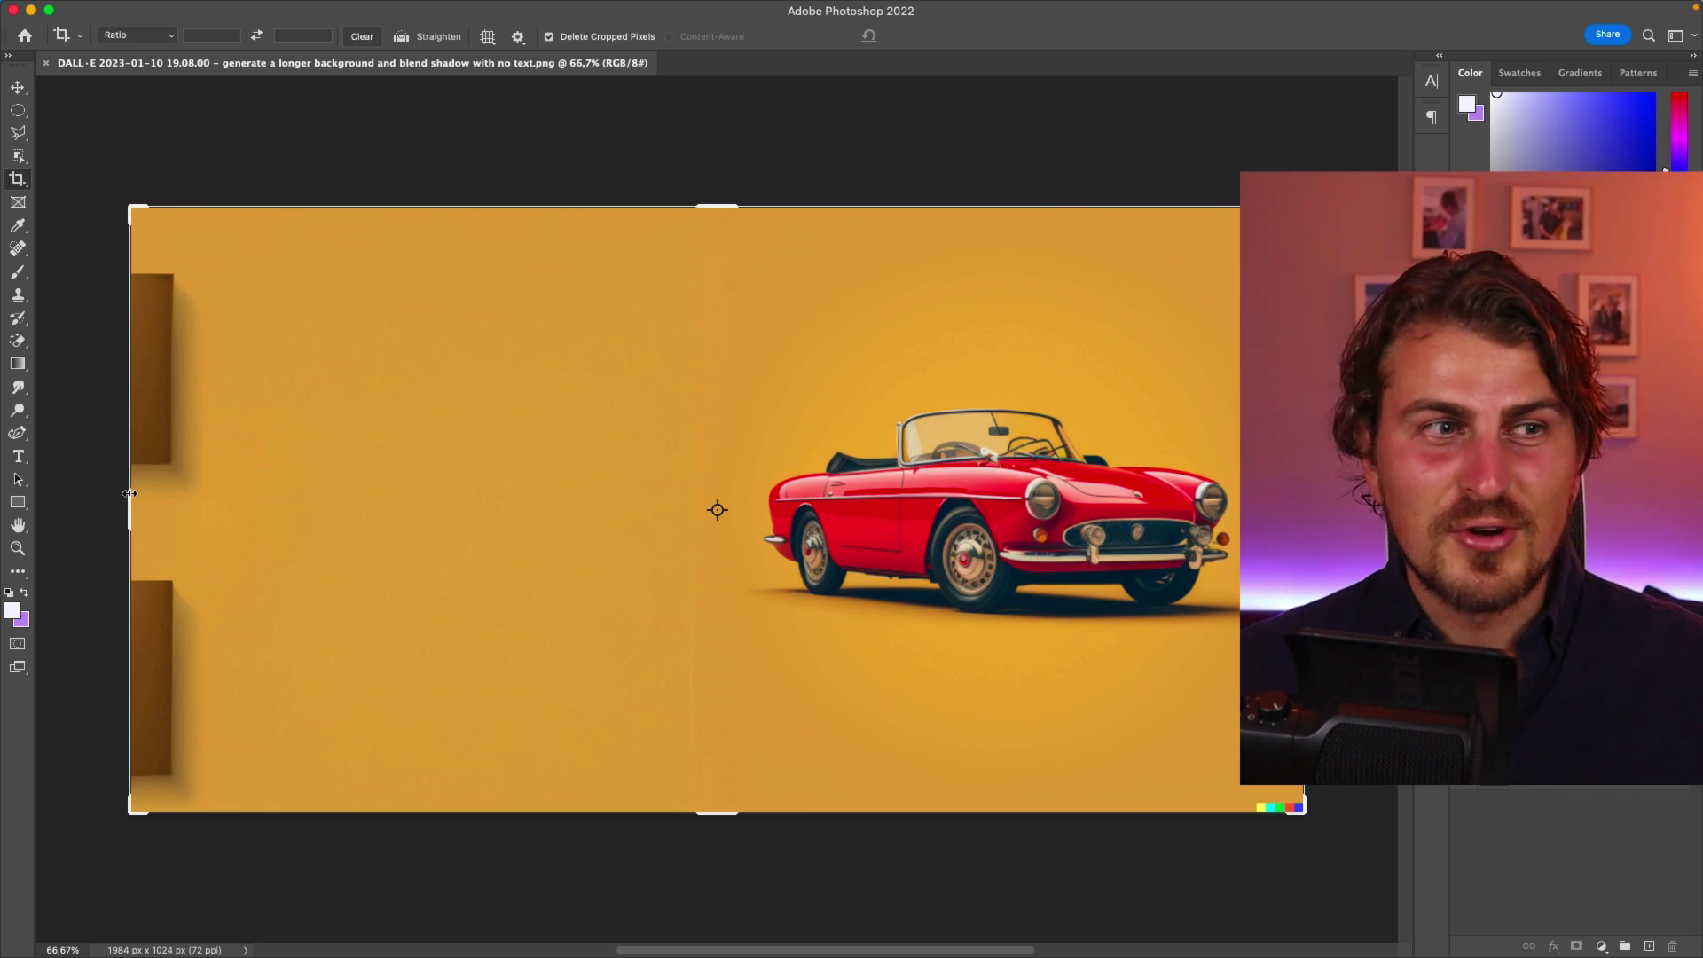
pyautogui.moveTo(139, 498); pyautogui.dragTo(166, 511)
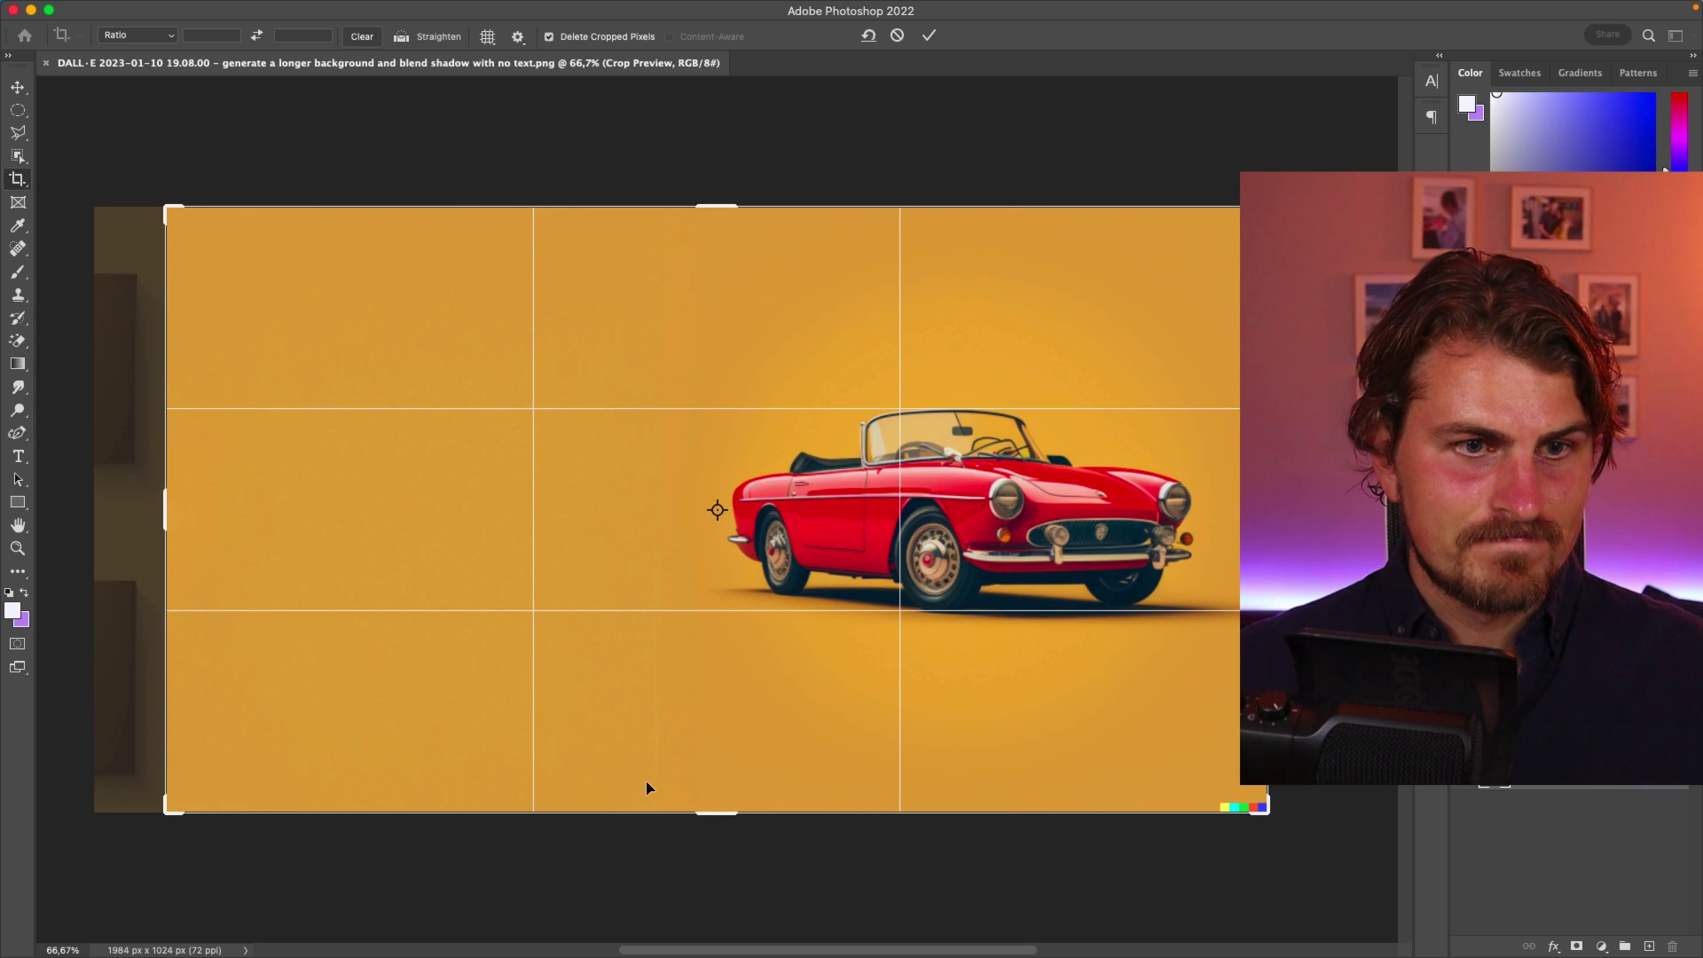
pyautogui.moveTo(710, 817); pyautogui.dragTo(710, 781)
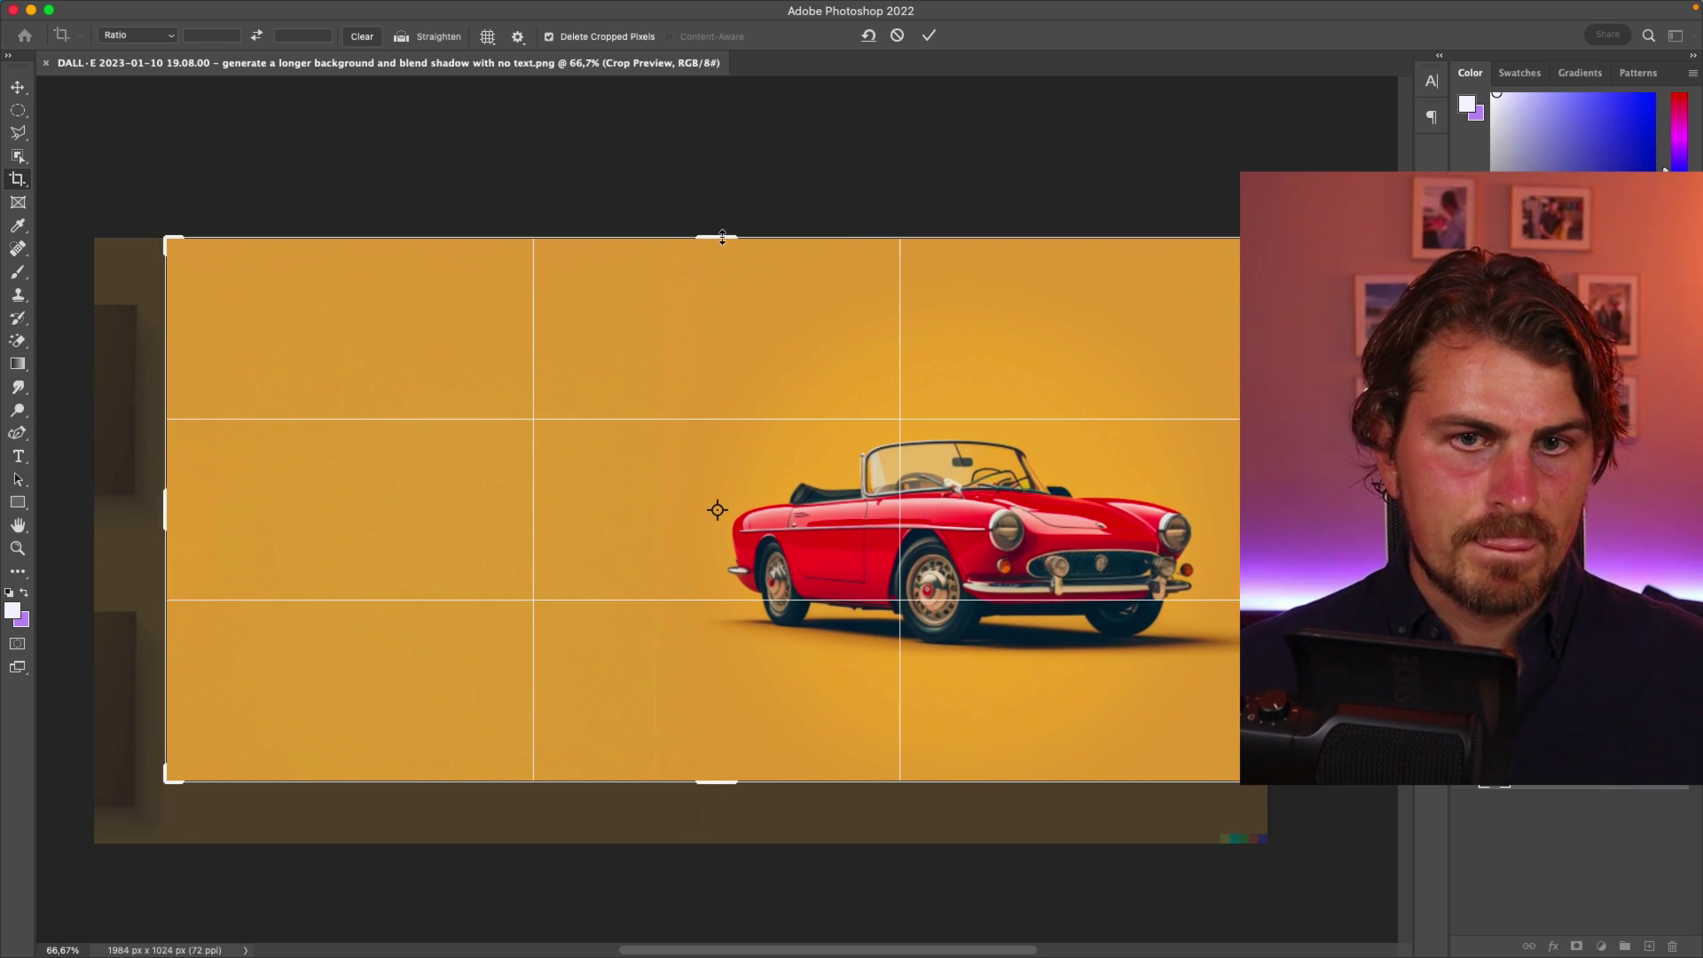
pyautogui.moveTo(724, 237); pyautogui.dragTo(724, 248)
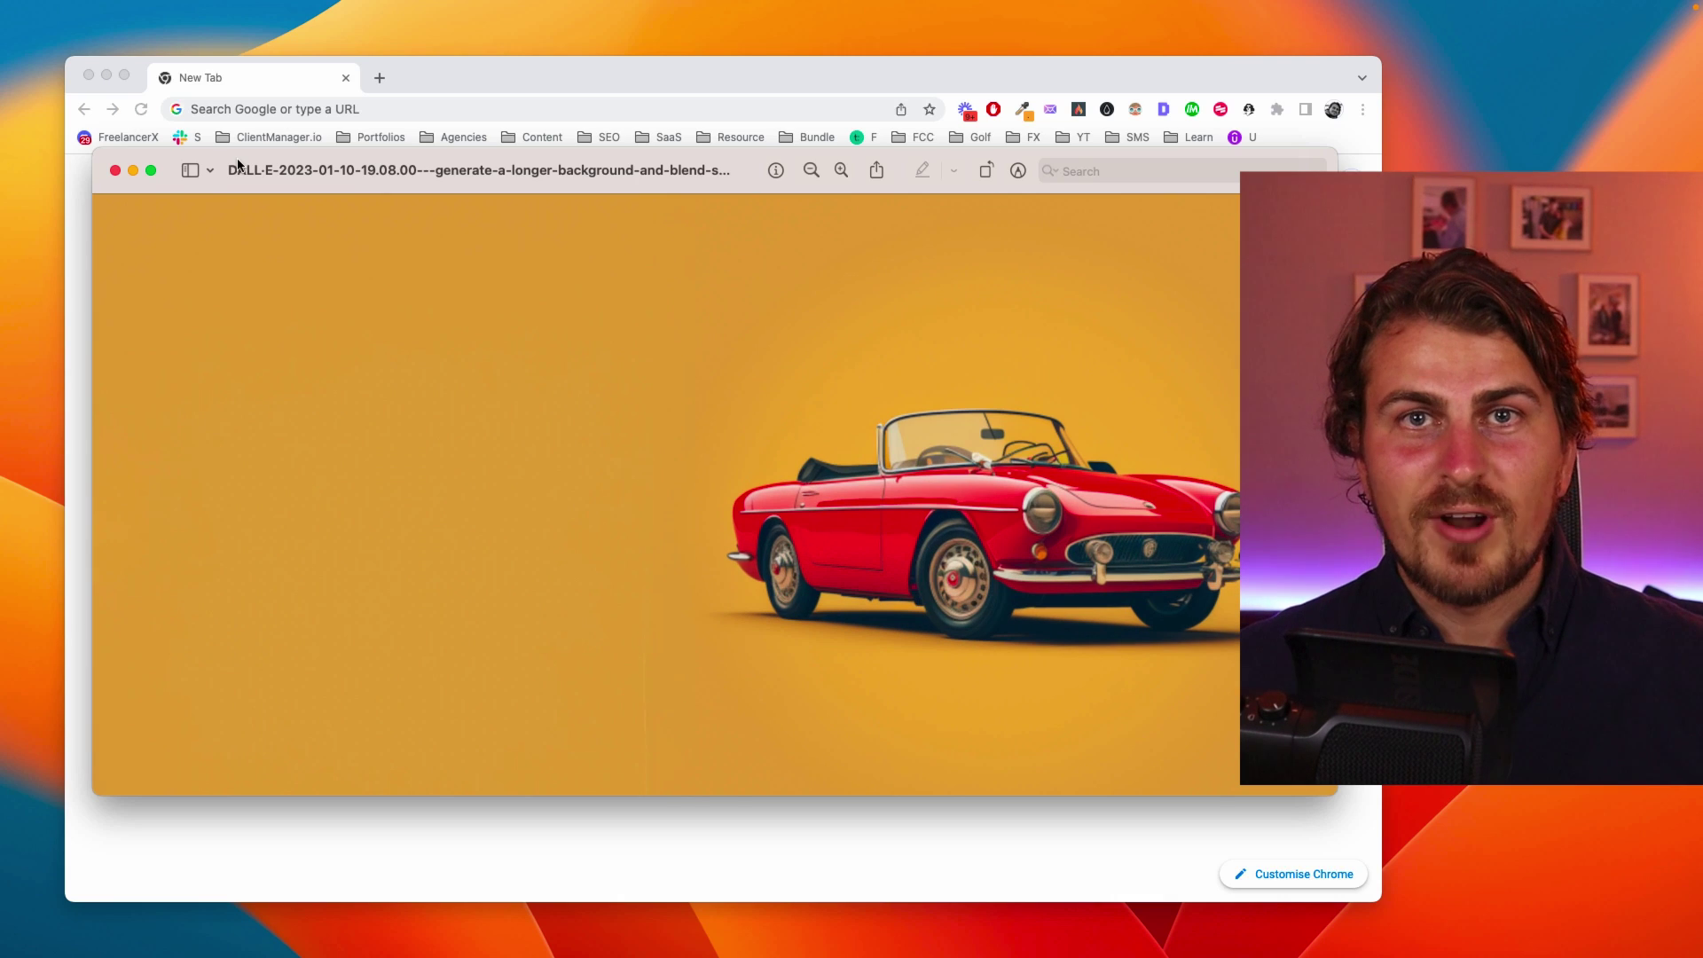
# Close the image preview, reach a fresh ChatGPT chat through openai.com, and close the OpenAI tab
pyautogui.click(115, 171)
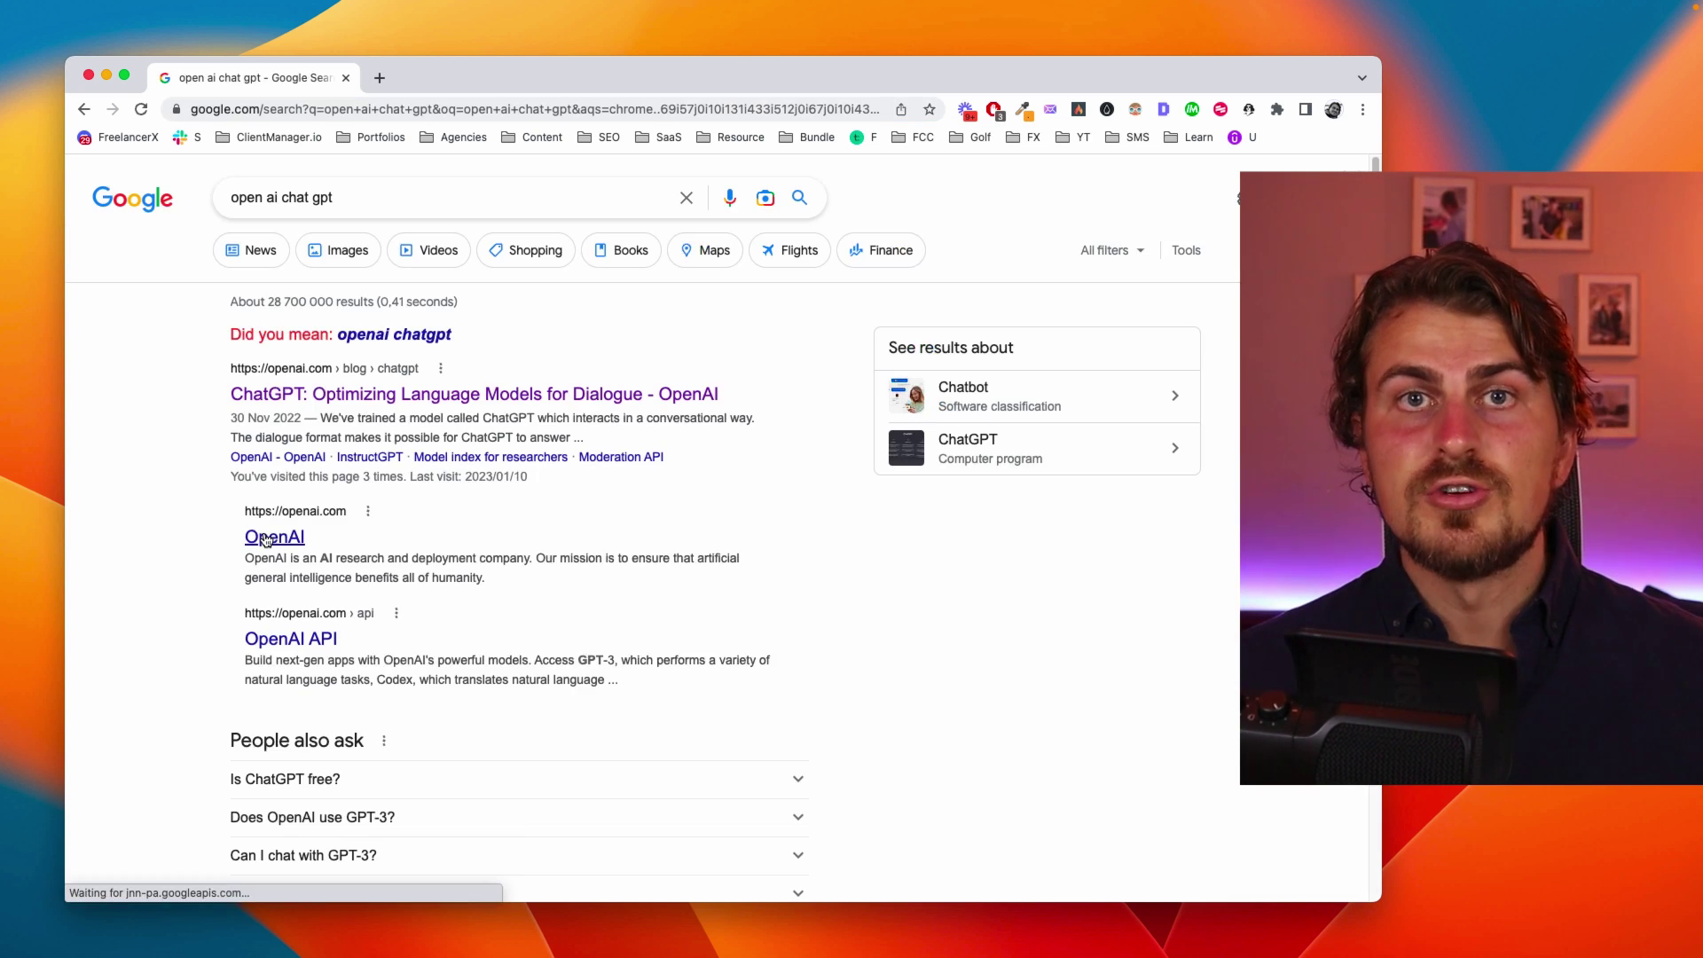
pyautogui.click(266, 537)
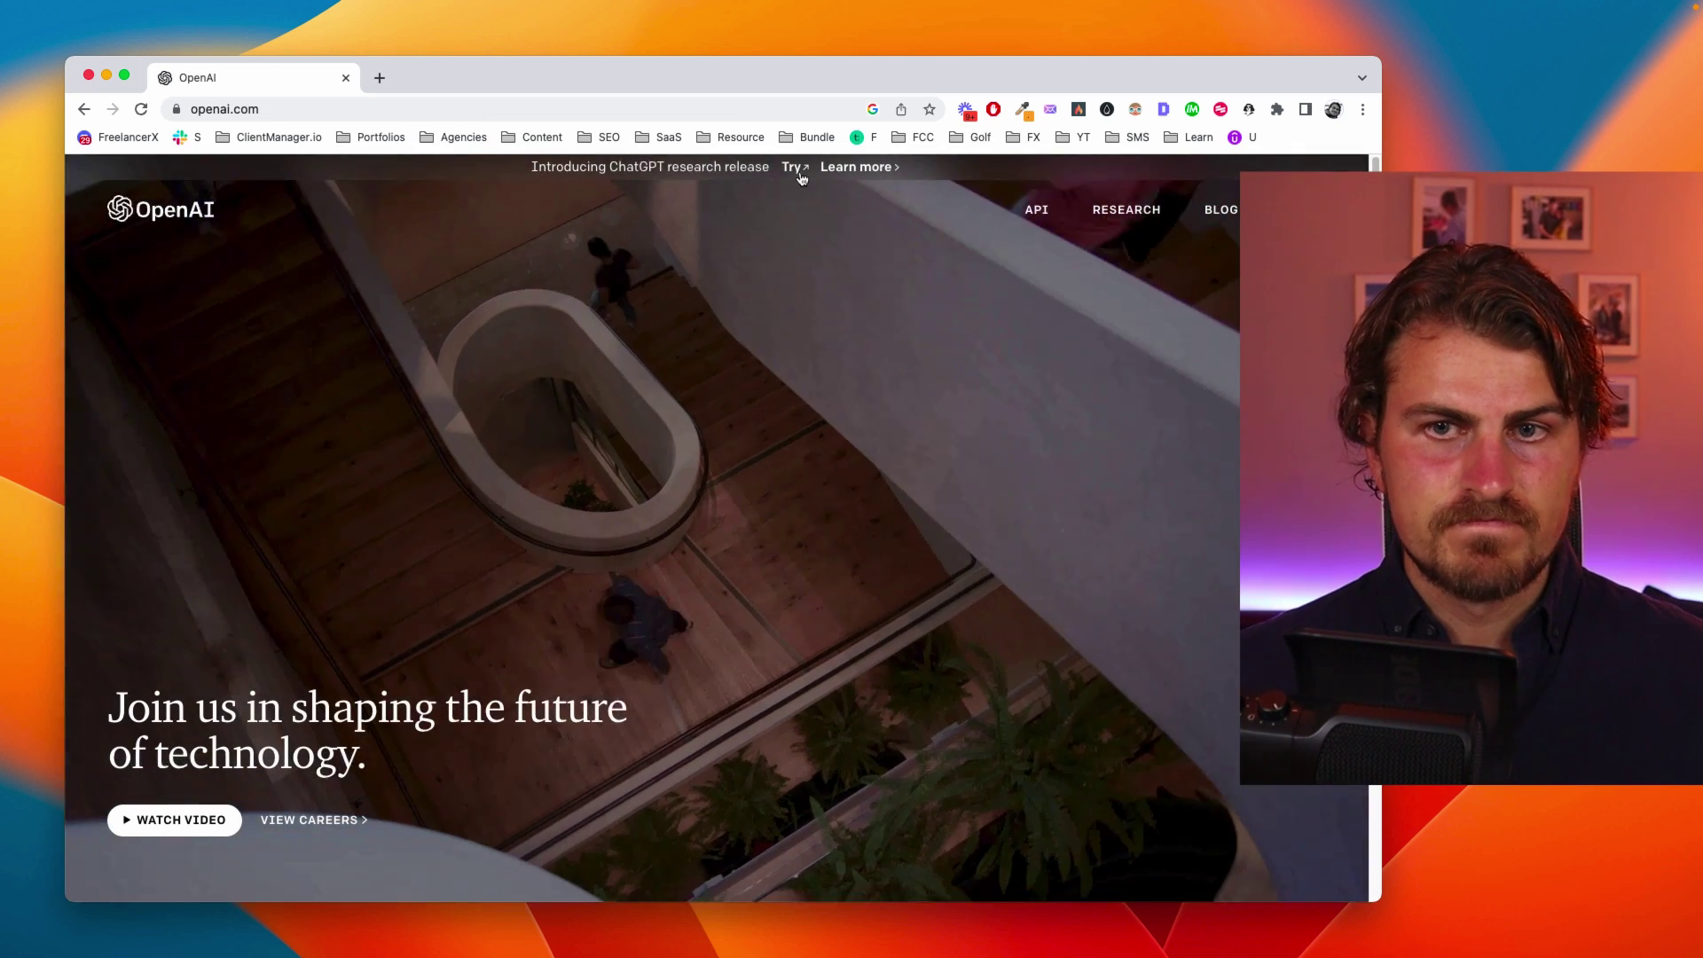
pyautogui.click(799, 171)
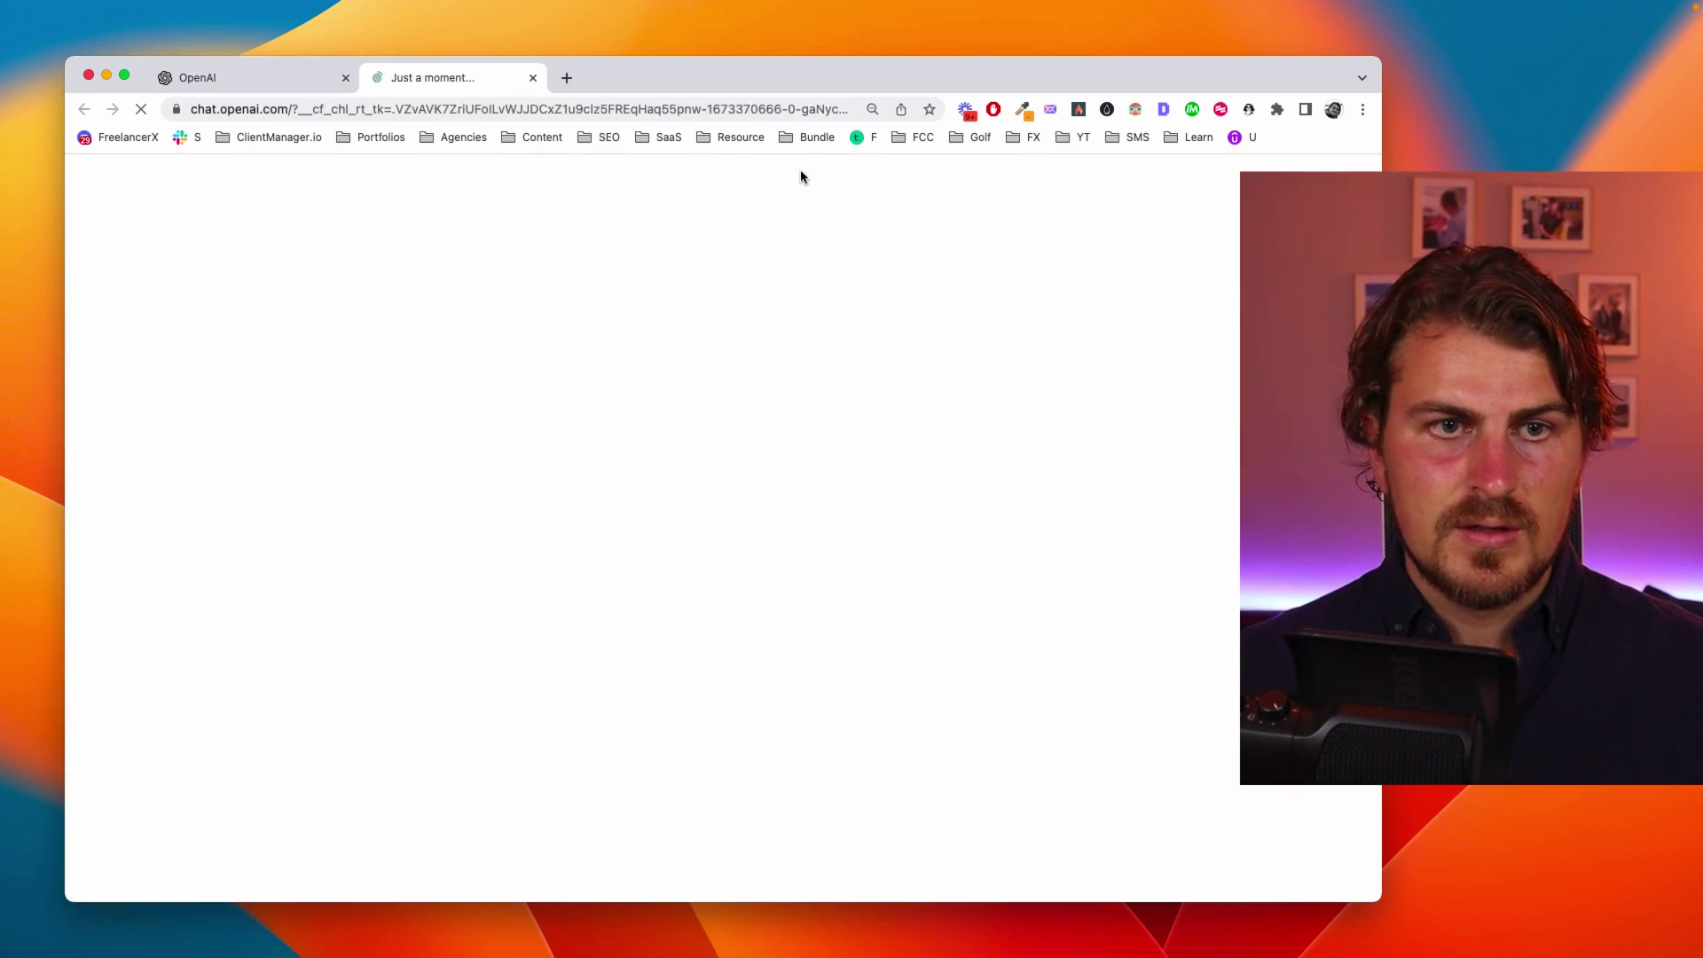
pyautogui.click(346, 78)
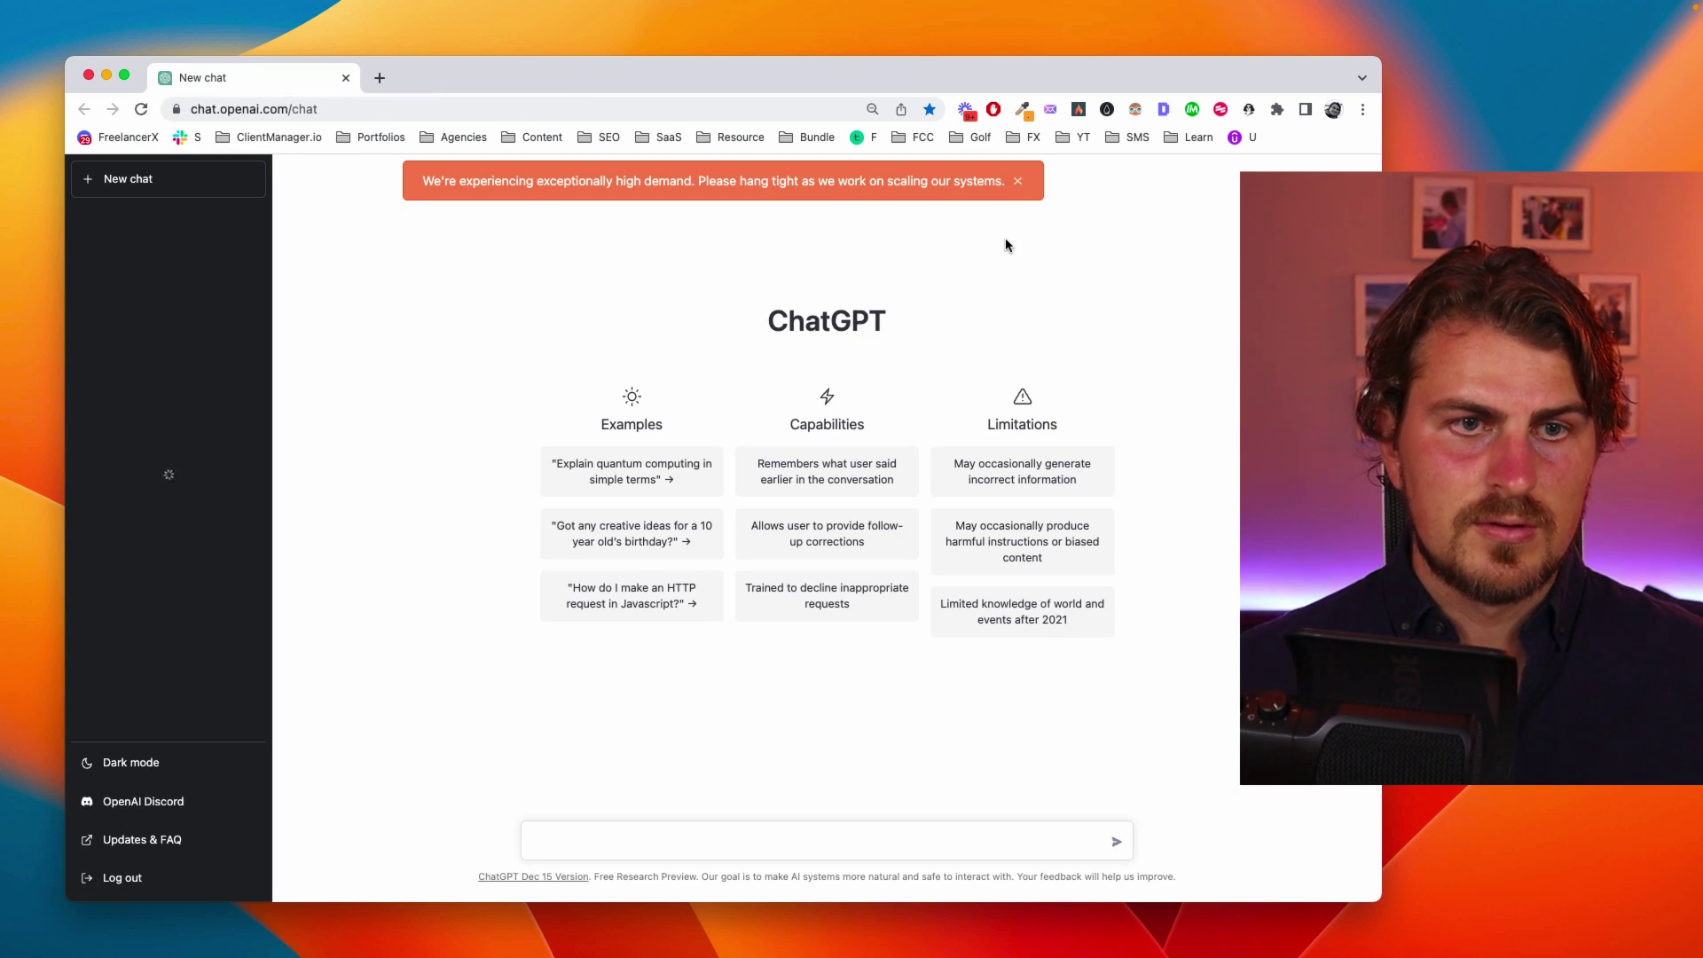
pyautogui.click(1018, 182)
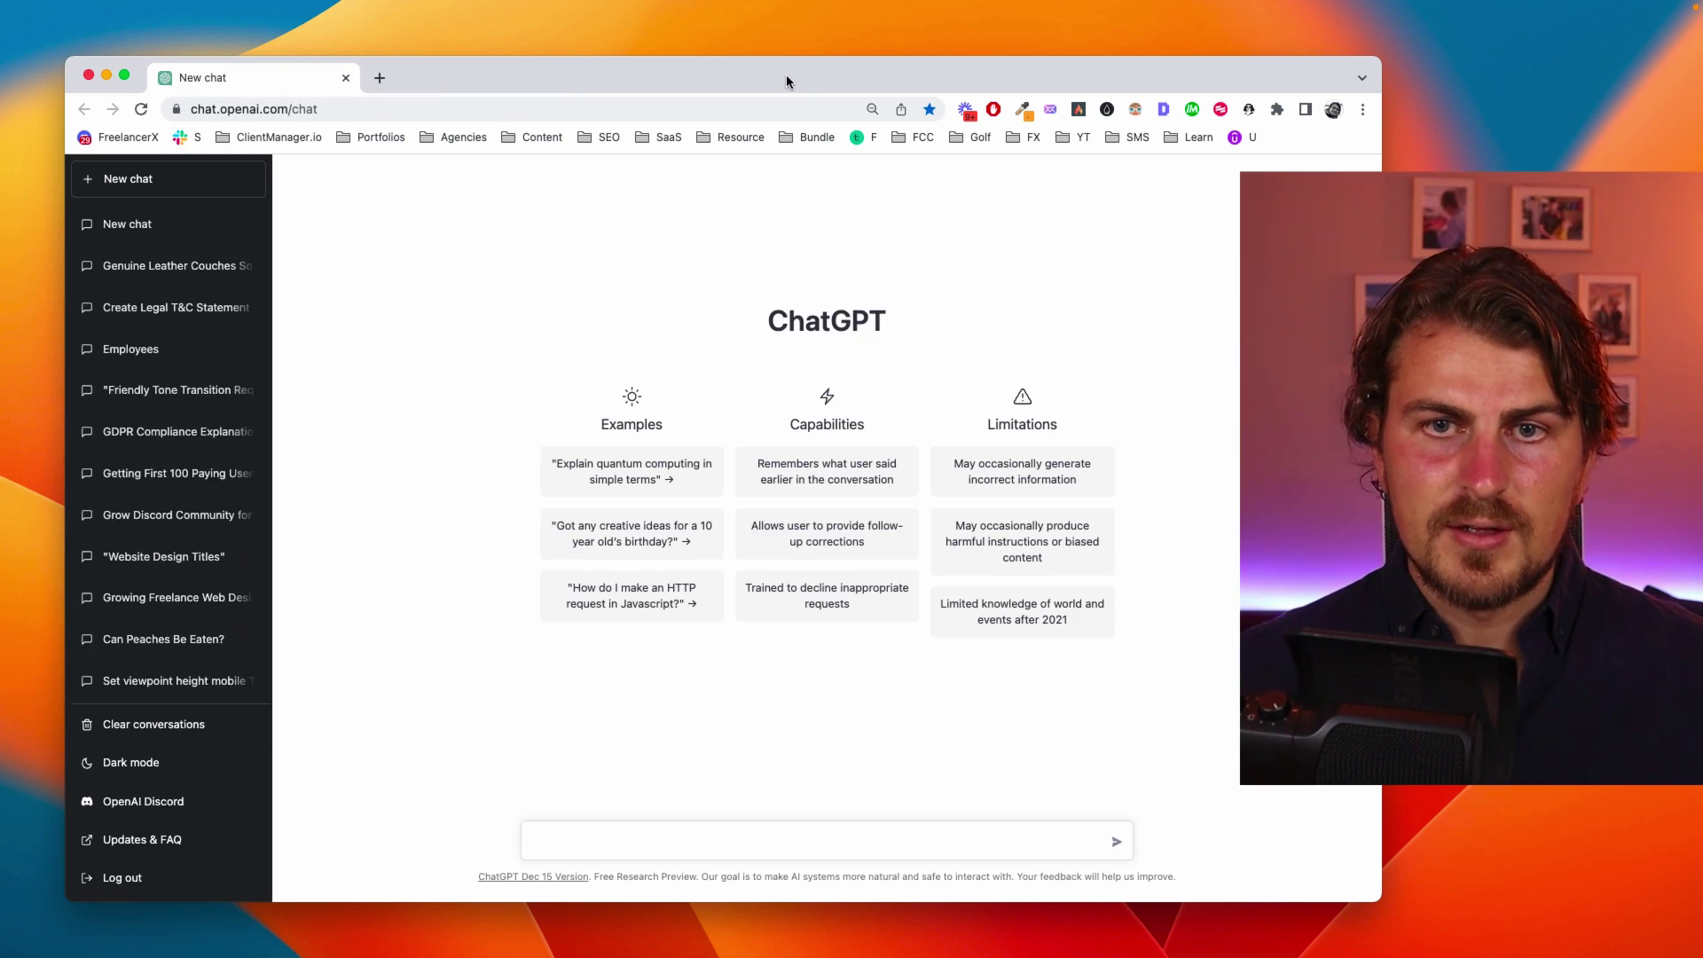
# Ask ChatGPT for Manhattan classic car rental copy: hero title, paragraph, call to action, two selling points
pyautogui.moveTo(786, 74); pyautogui.dragTo(785, 67)
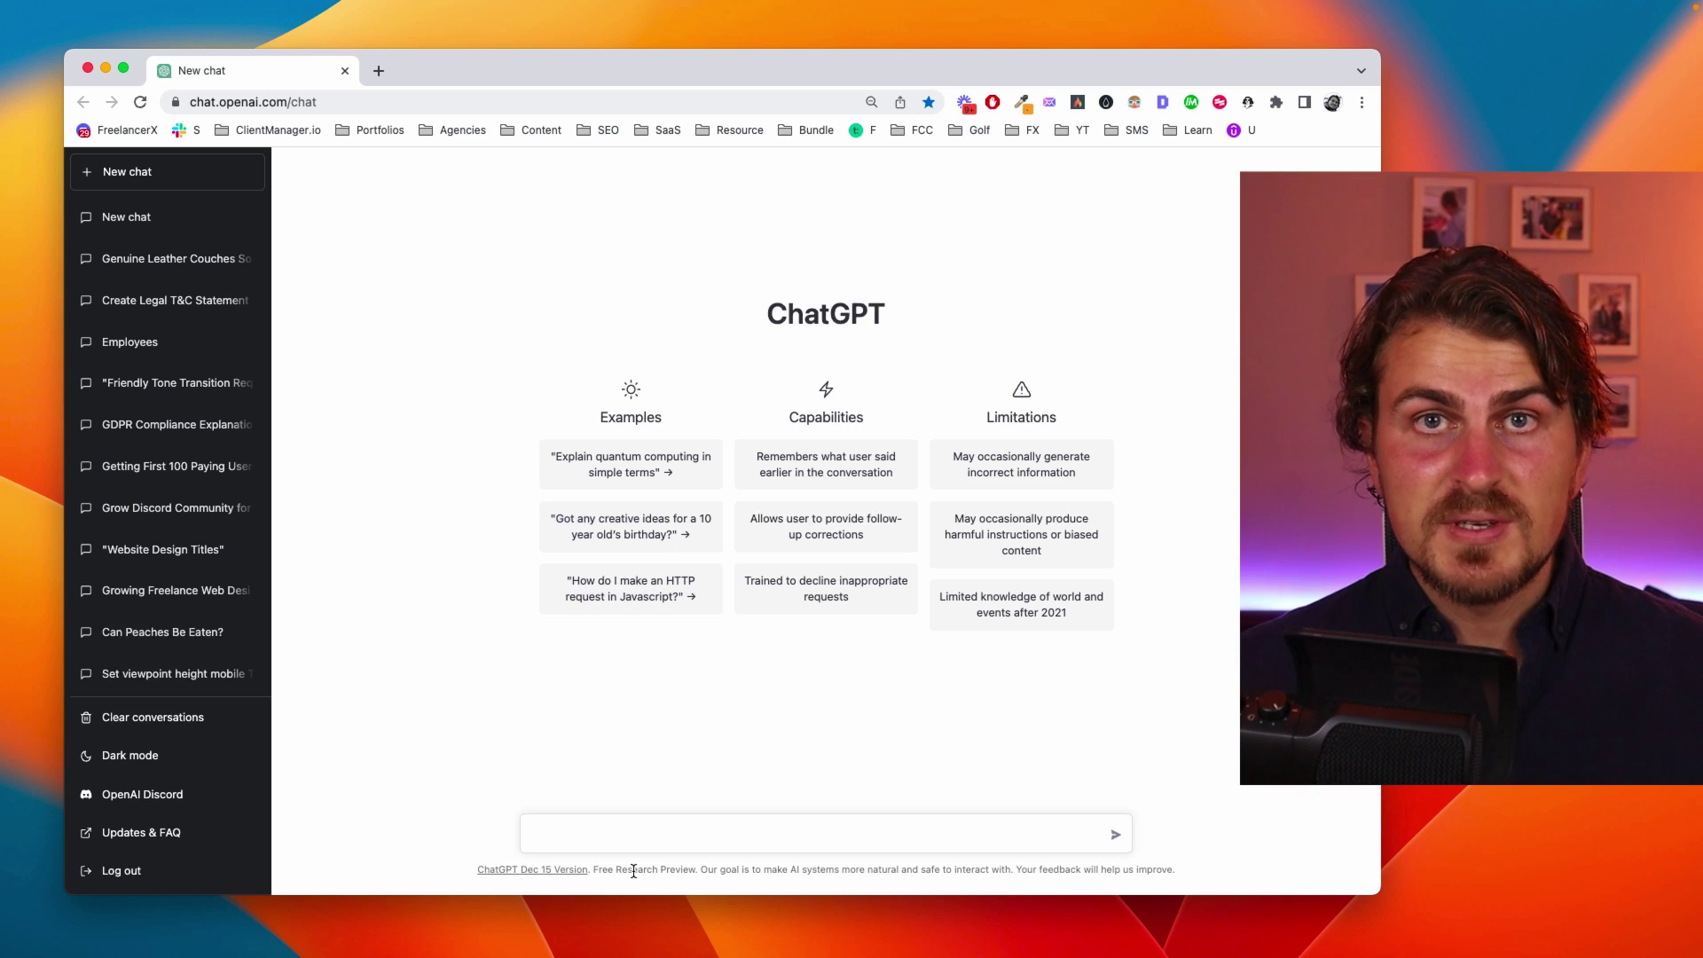
pyautogui.click(621, 831)
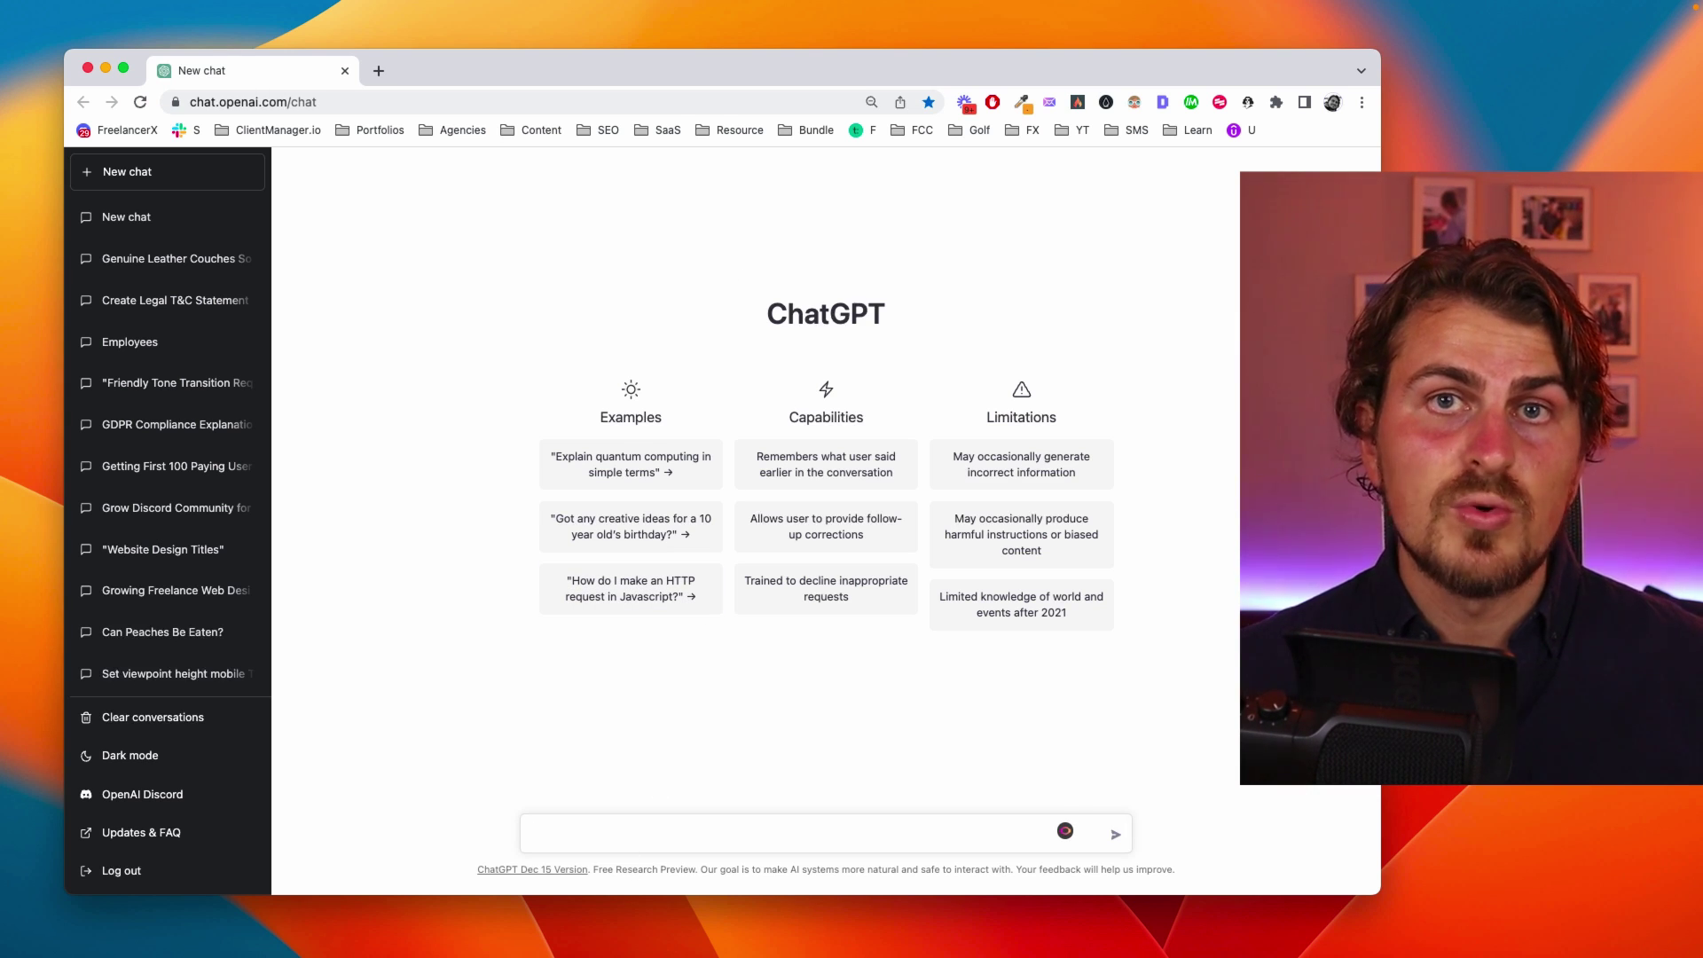
pyautogui.write('create the ')
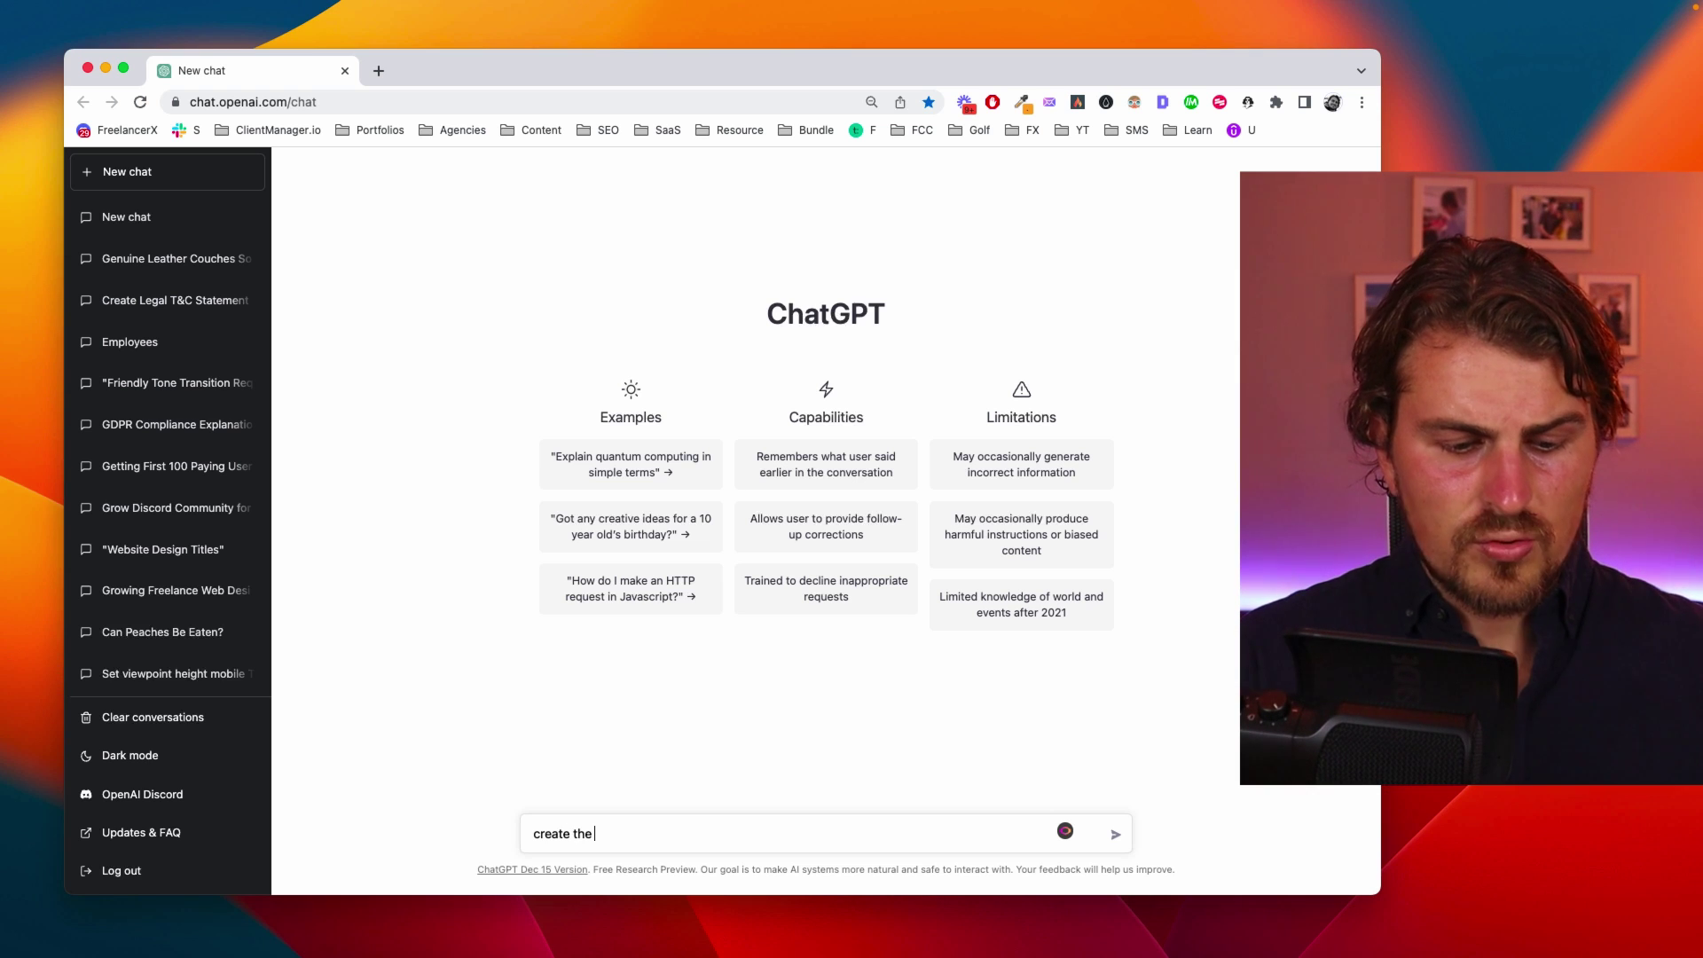
pyautogui.write('text for a web')
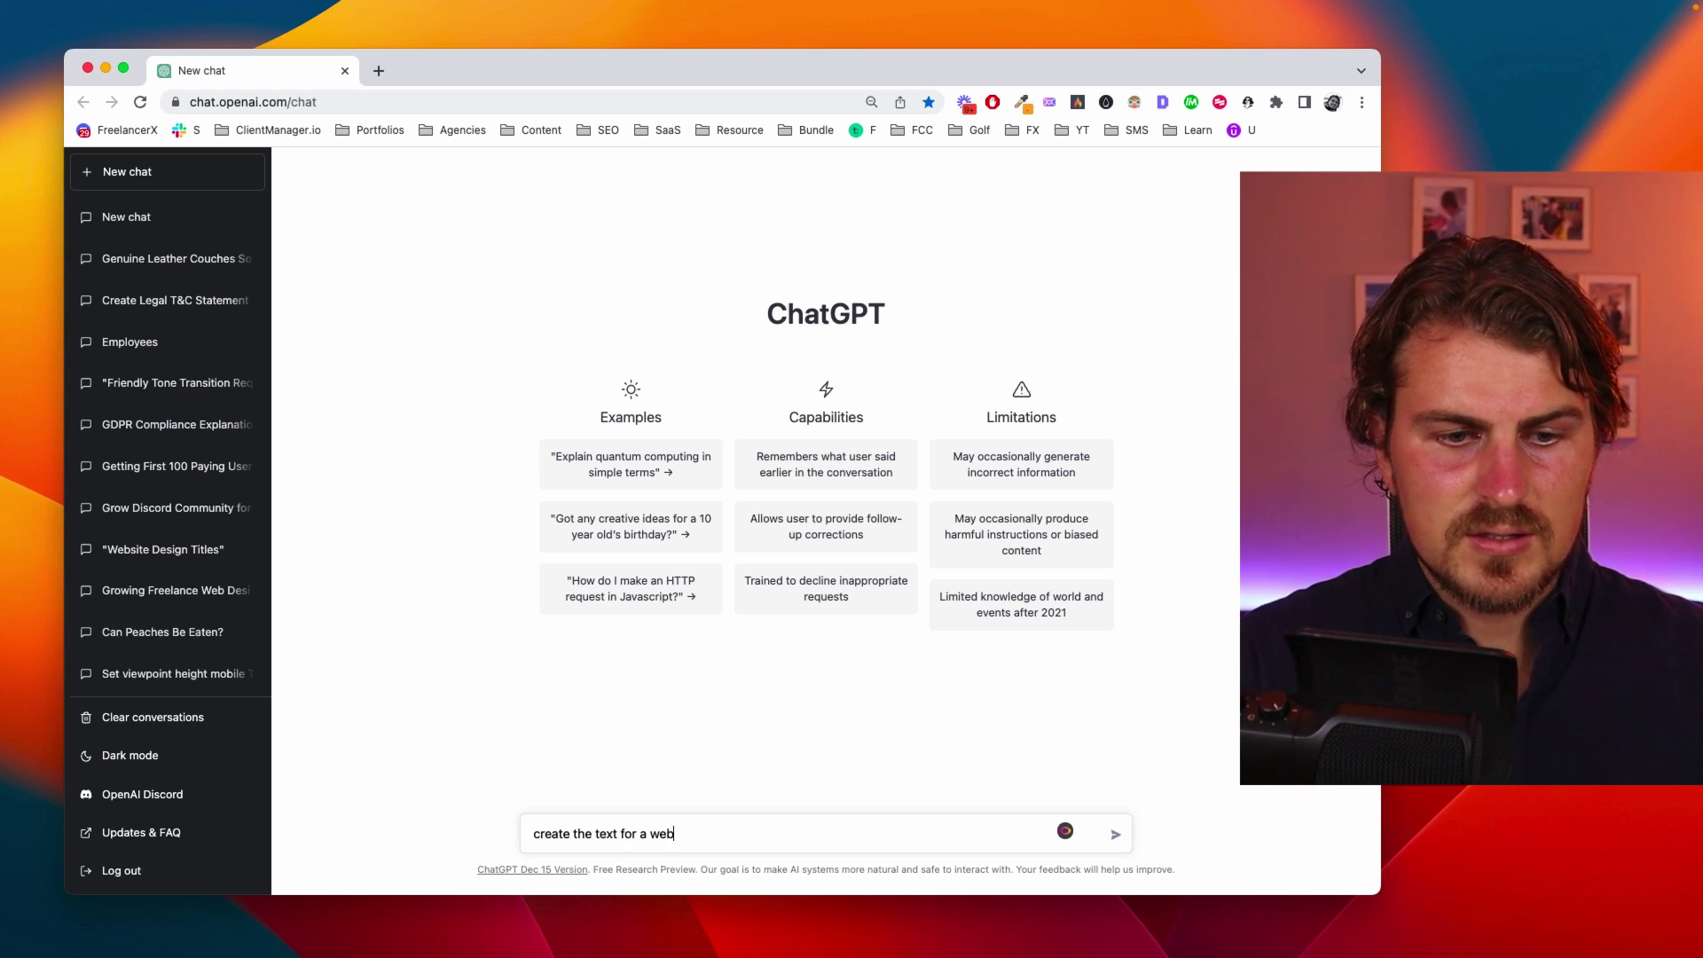
pyautogui.write('site selling ')
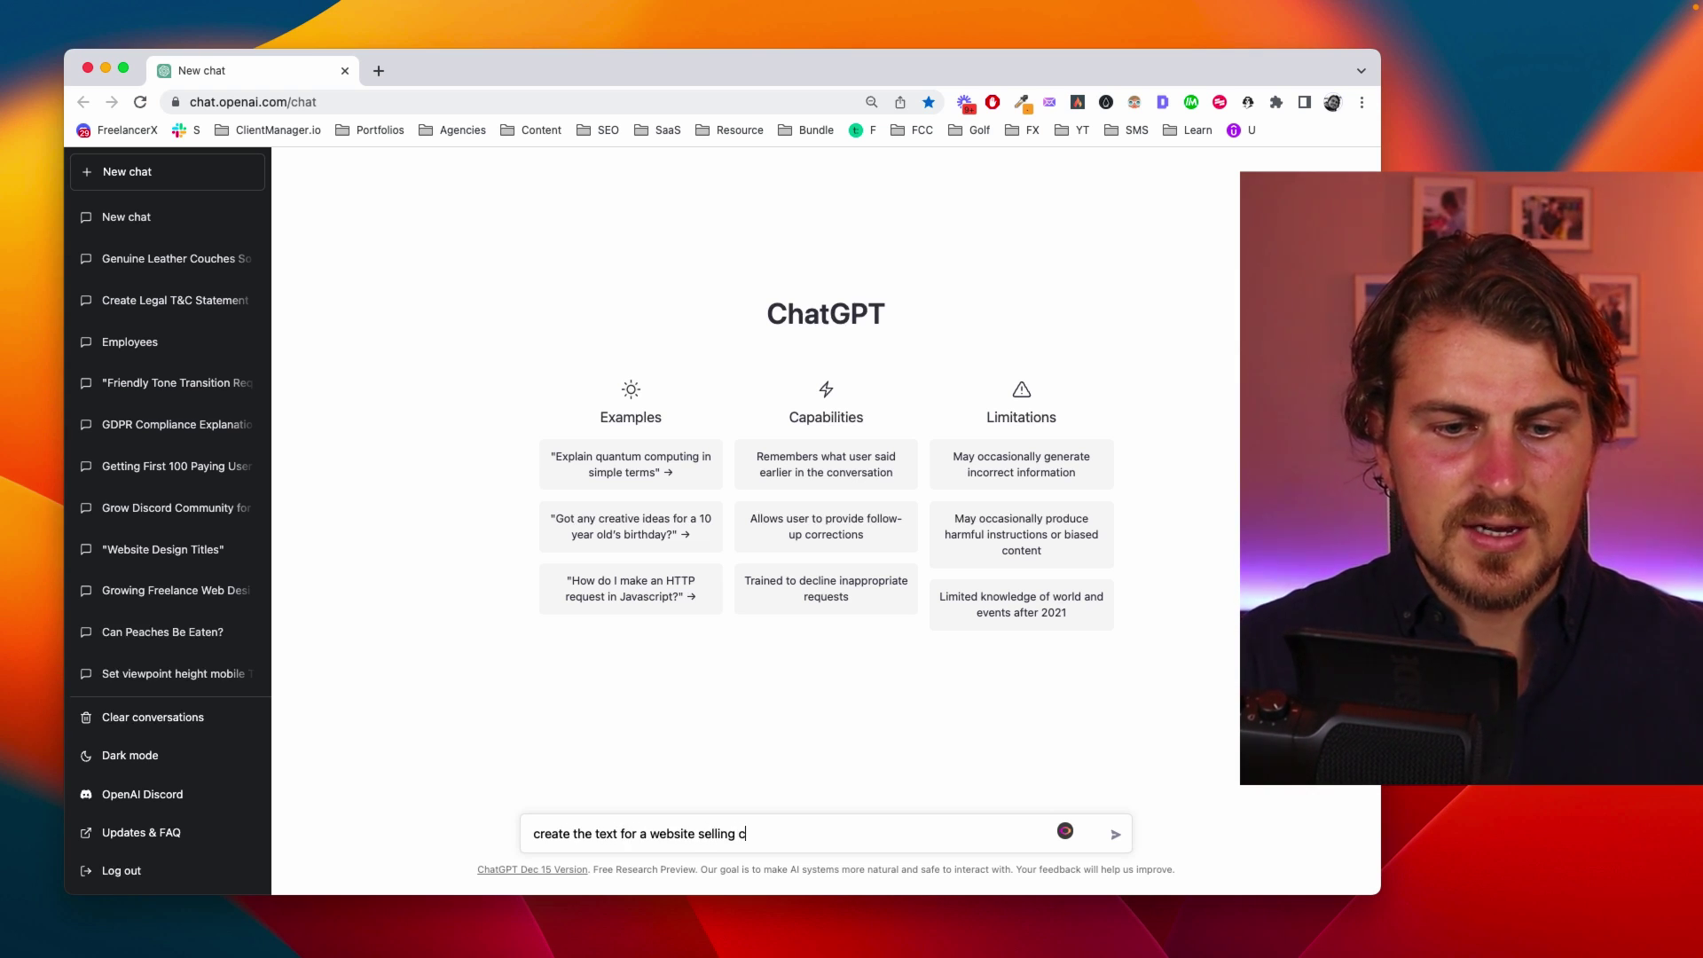
pyautogui.write('classivc vc')
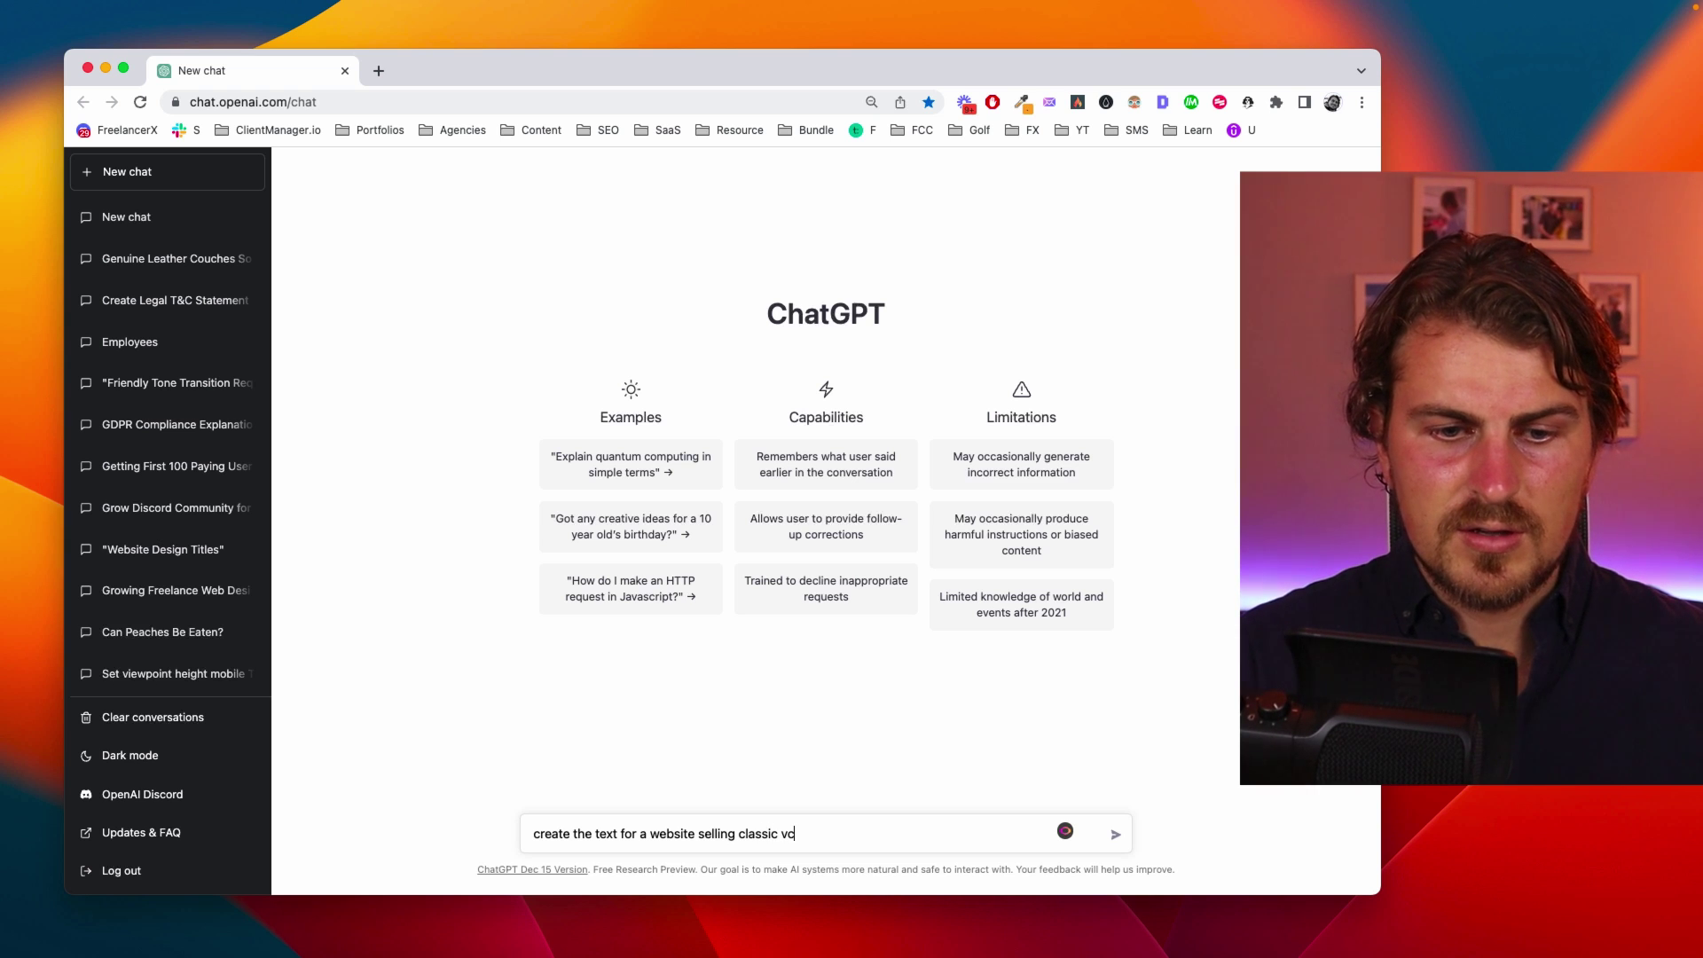
pyautogui.press('BackSpace')
pyautogui.press('BackSpace')
pyautogui.write('car renta')
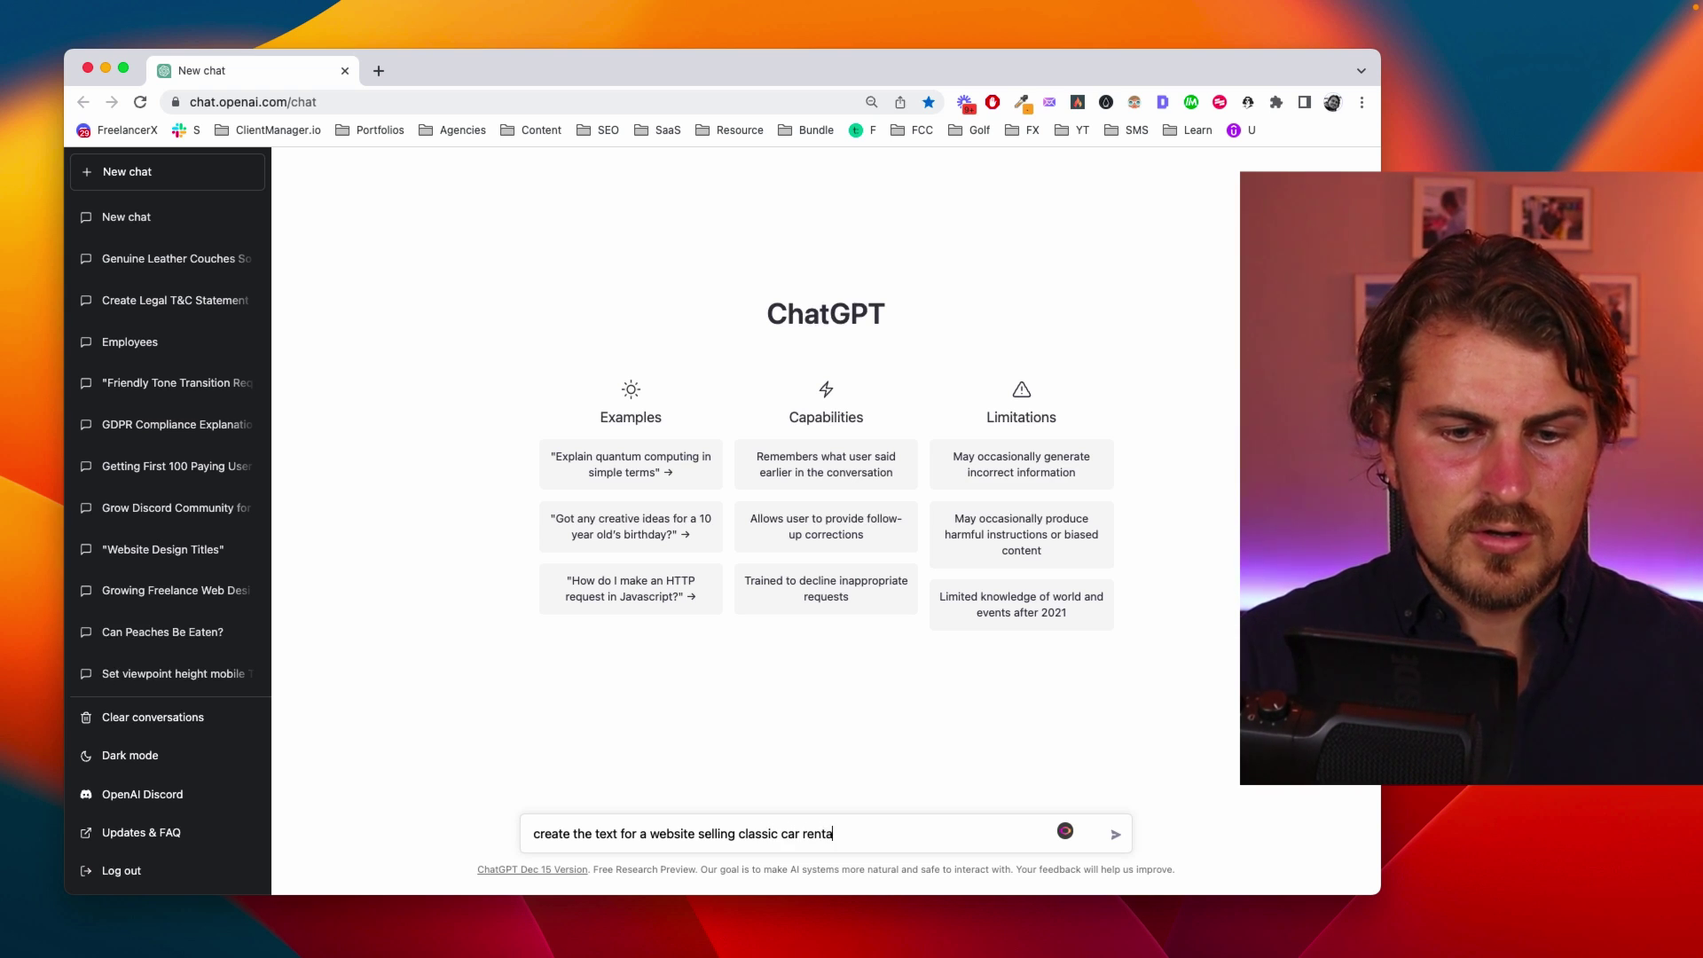
pyautogui.write('ls in man')
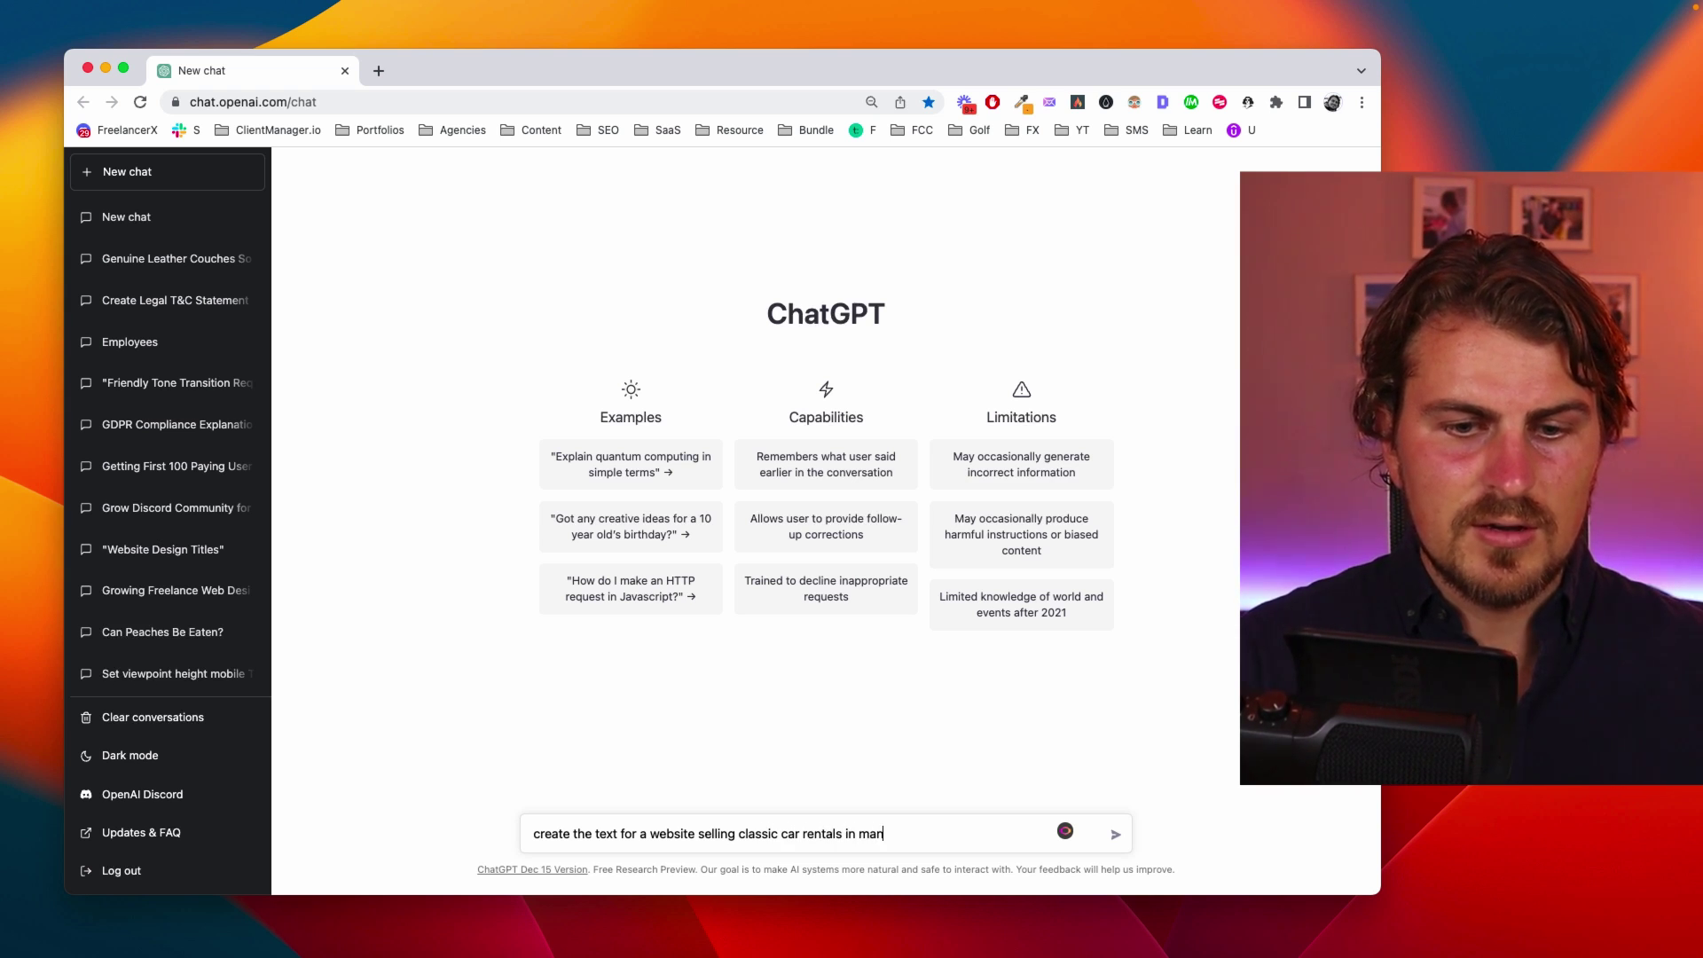
pyautogui.write('hattan')
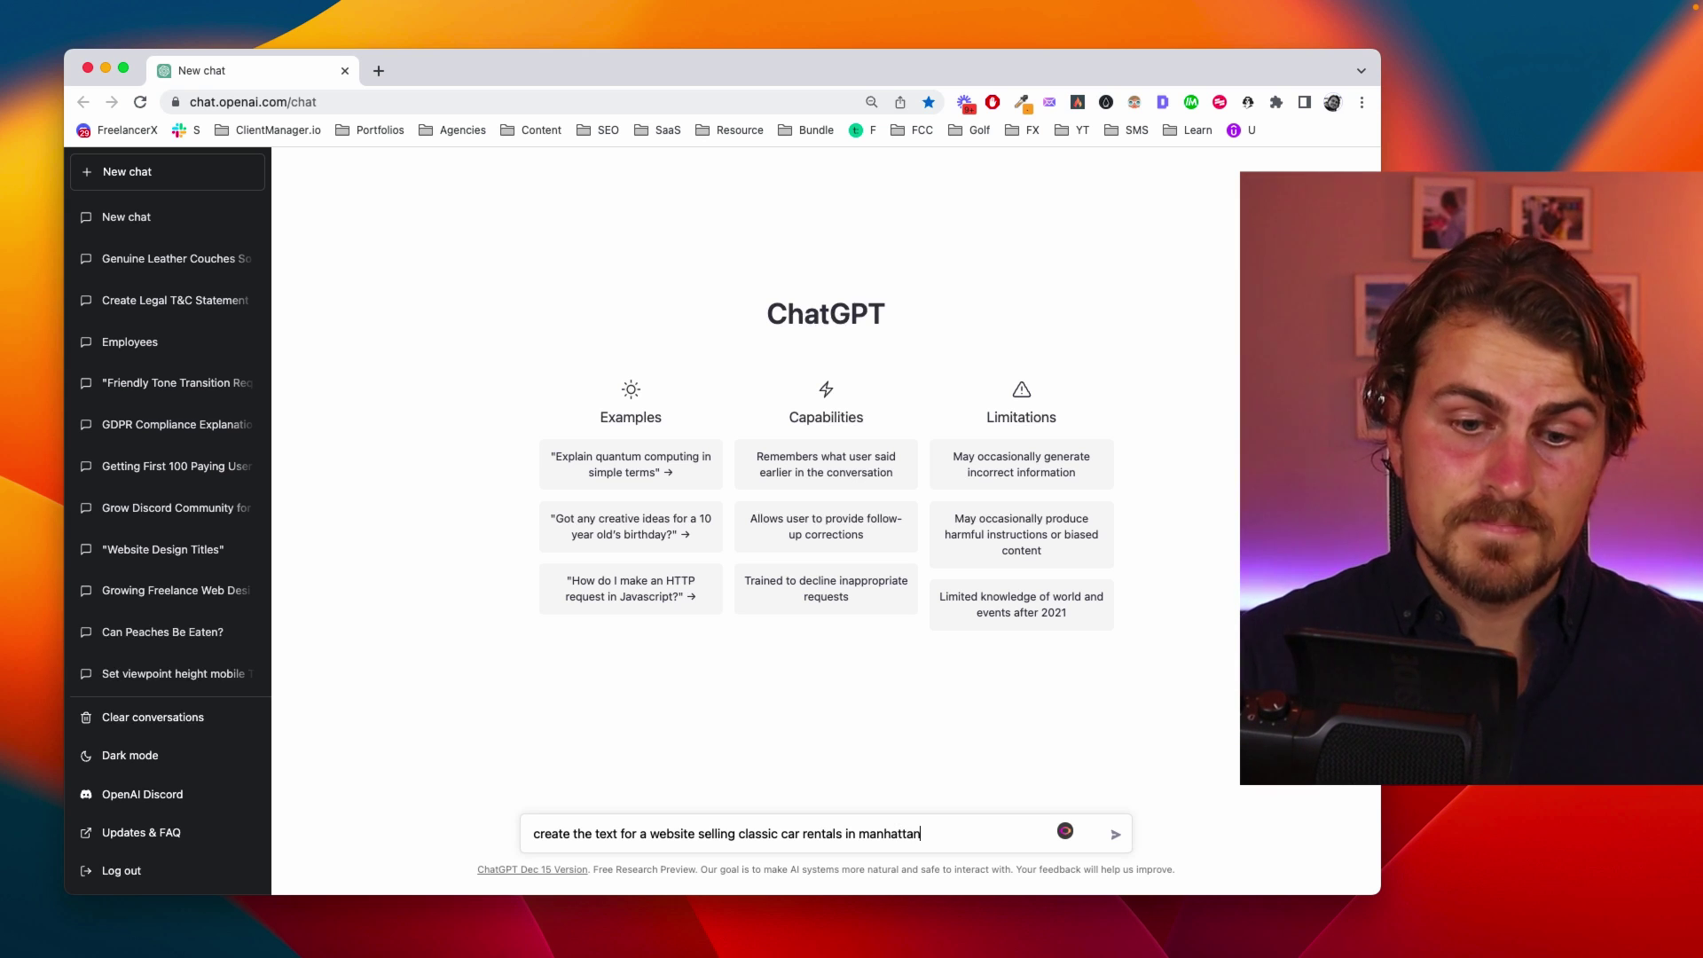
pyautogui.write('. I would like a hero title,')
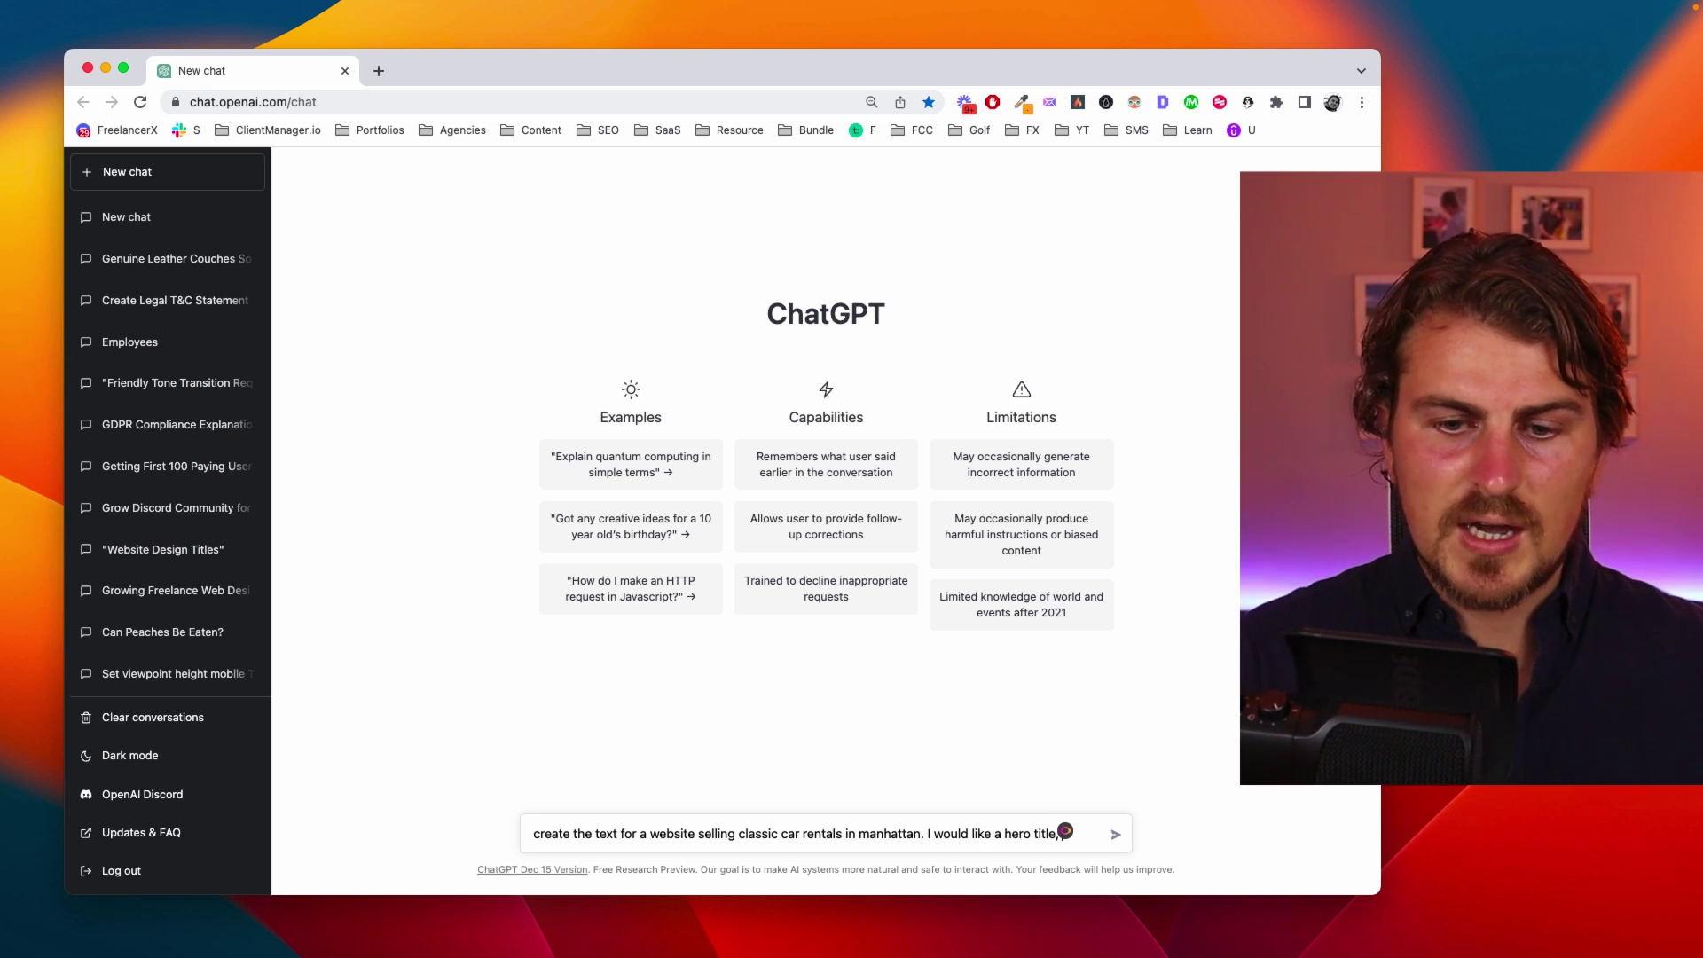
pyautogui.write(' a short parahr')
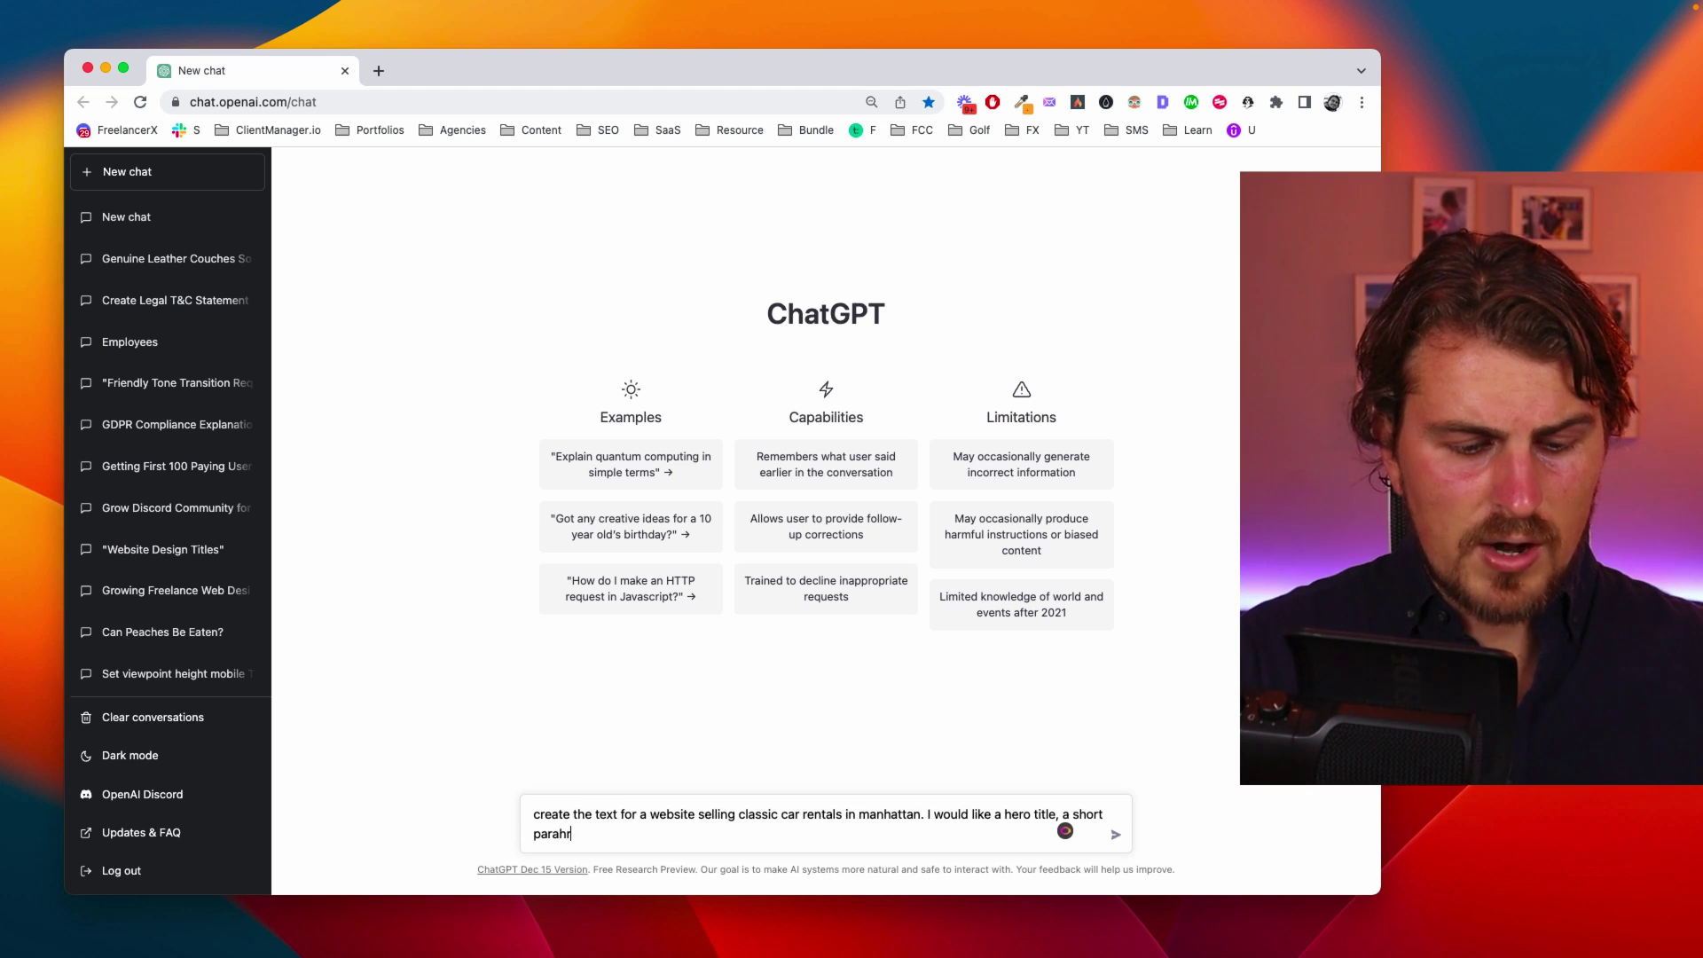
pyautogui.press('BackSpace')
pyautogui.write('pgh')
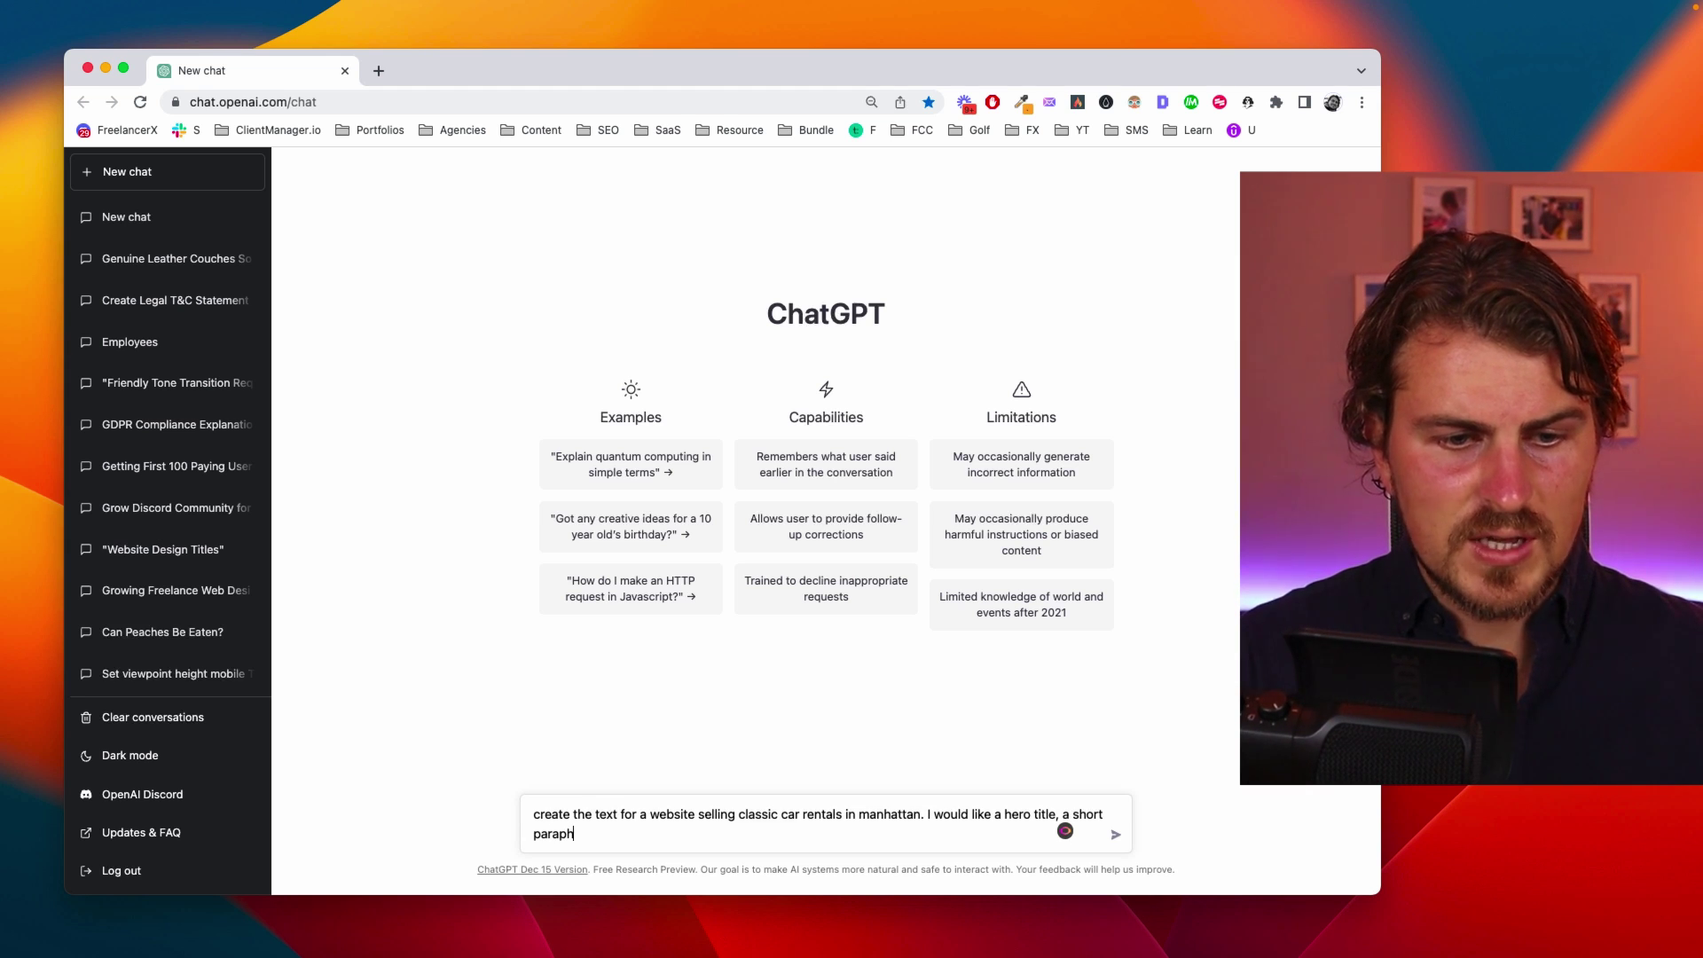
pyautogui.press('BackSpace')
pyautogui.press('BackSpace')
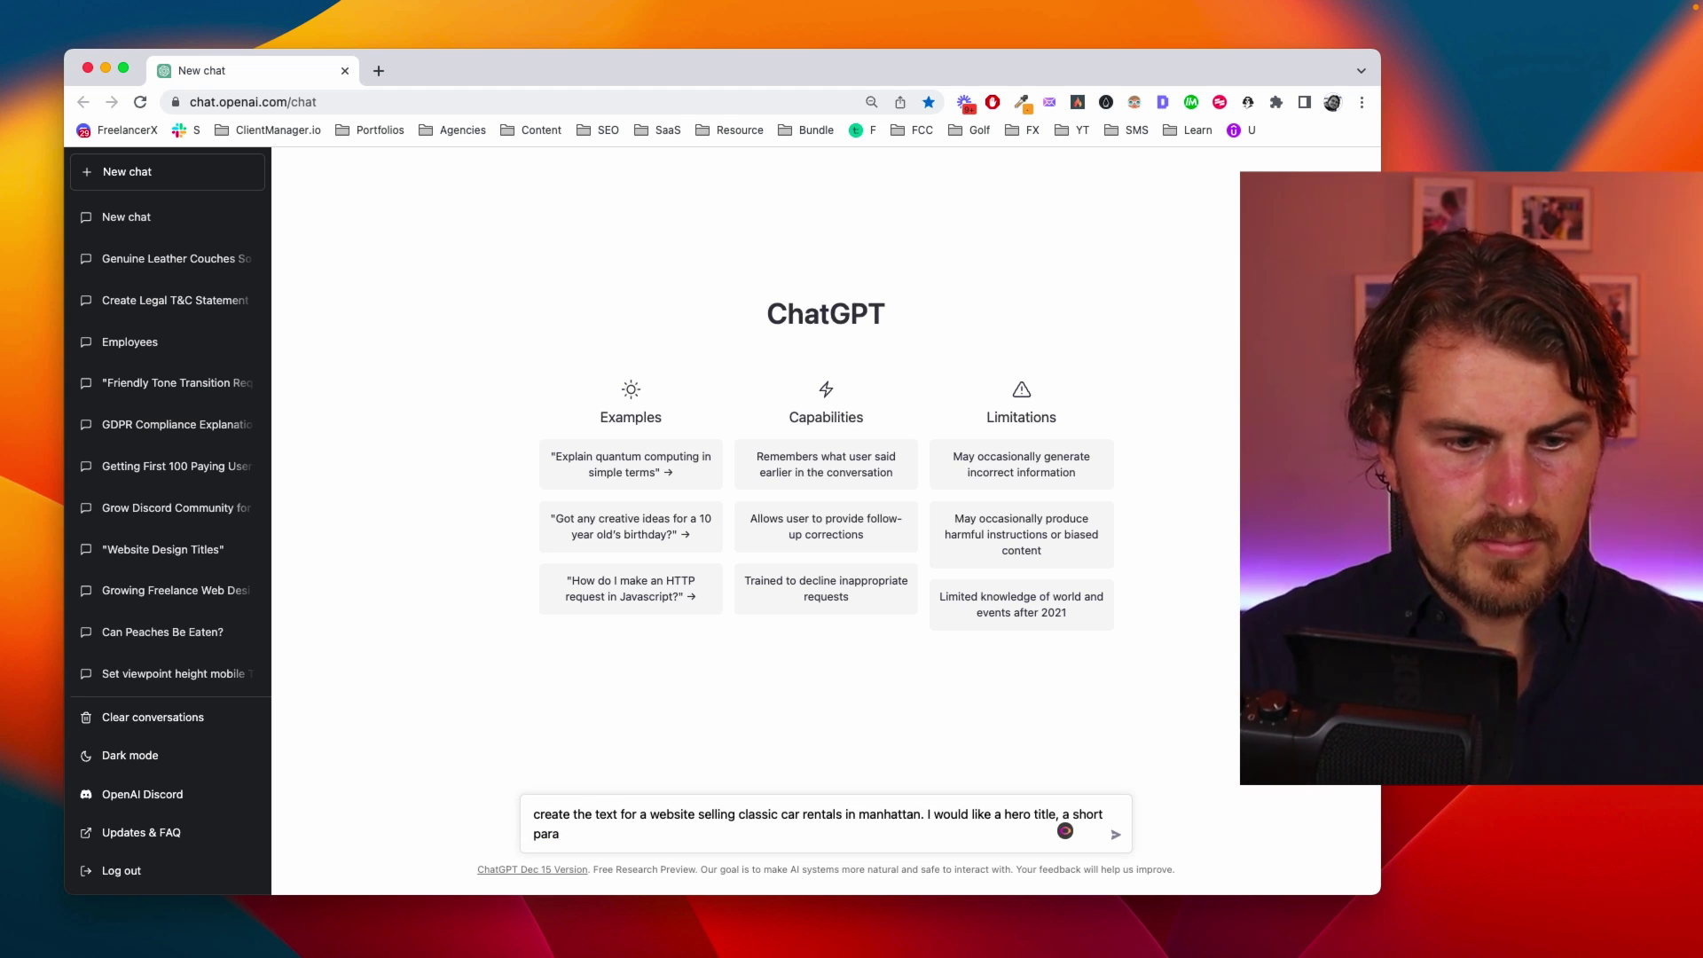
pyautogui.write('graph and')
pyautogui.press('BackSpace')
pyautogui.press('BackSpace')
pyautogui.press('BackSpace')
pyautogui.press('BackSpace')
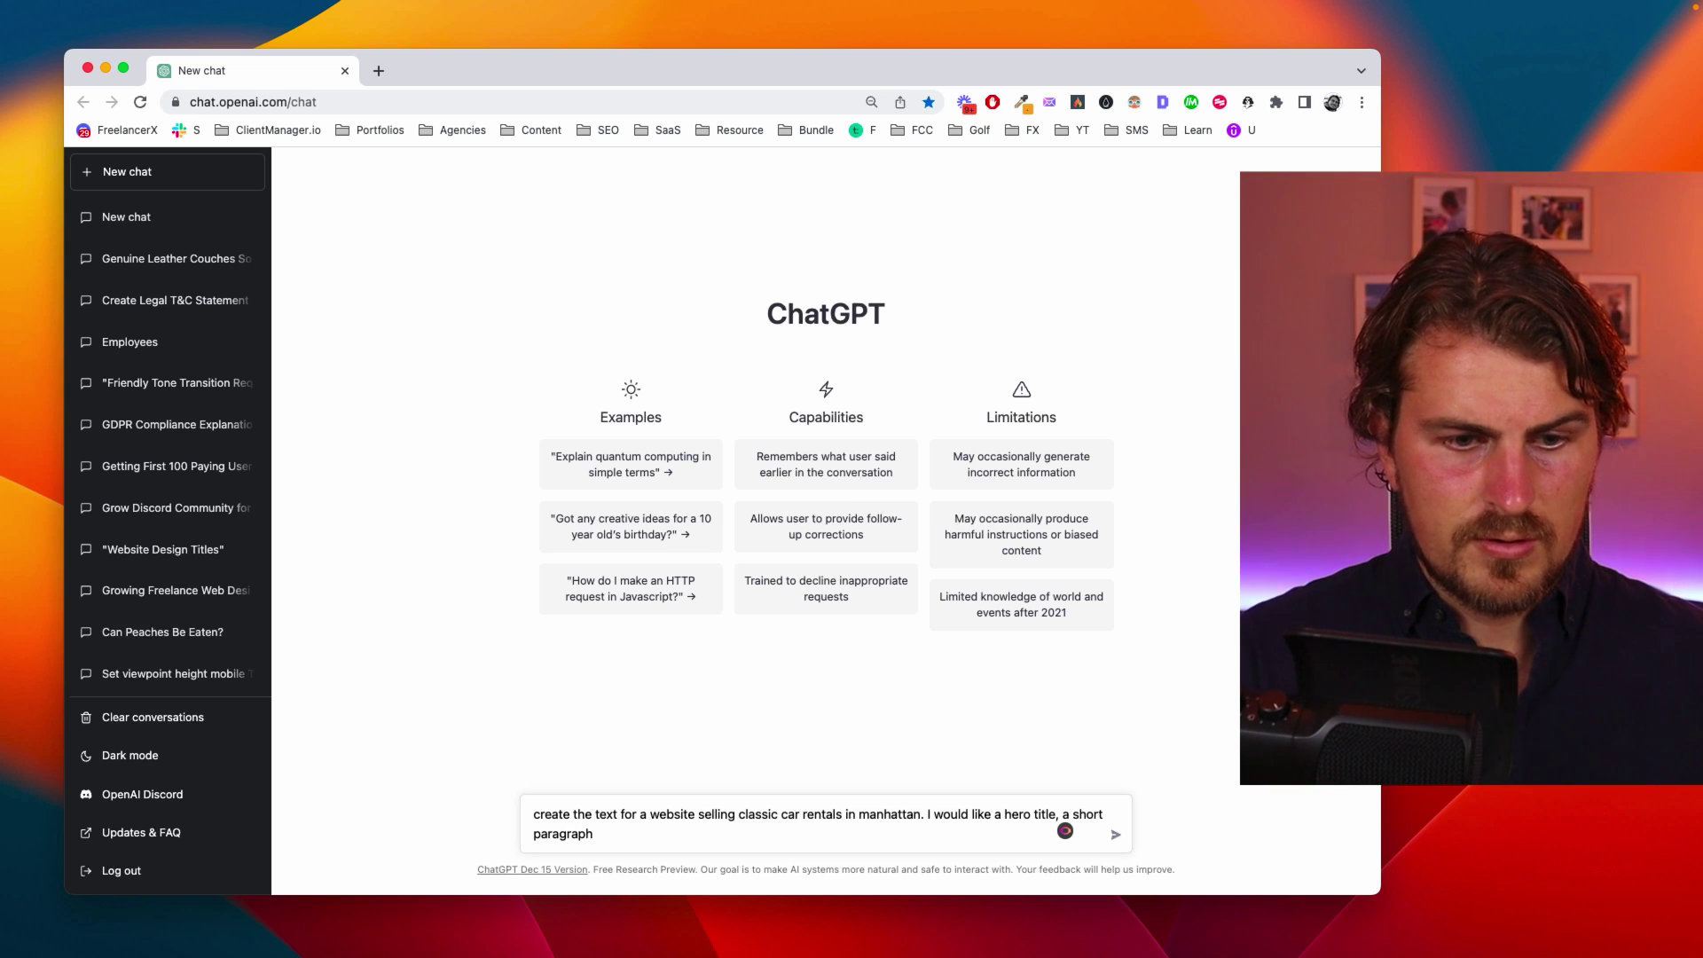
pyautogui.write('of text, call to action,')
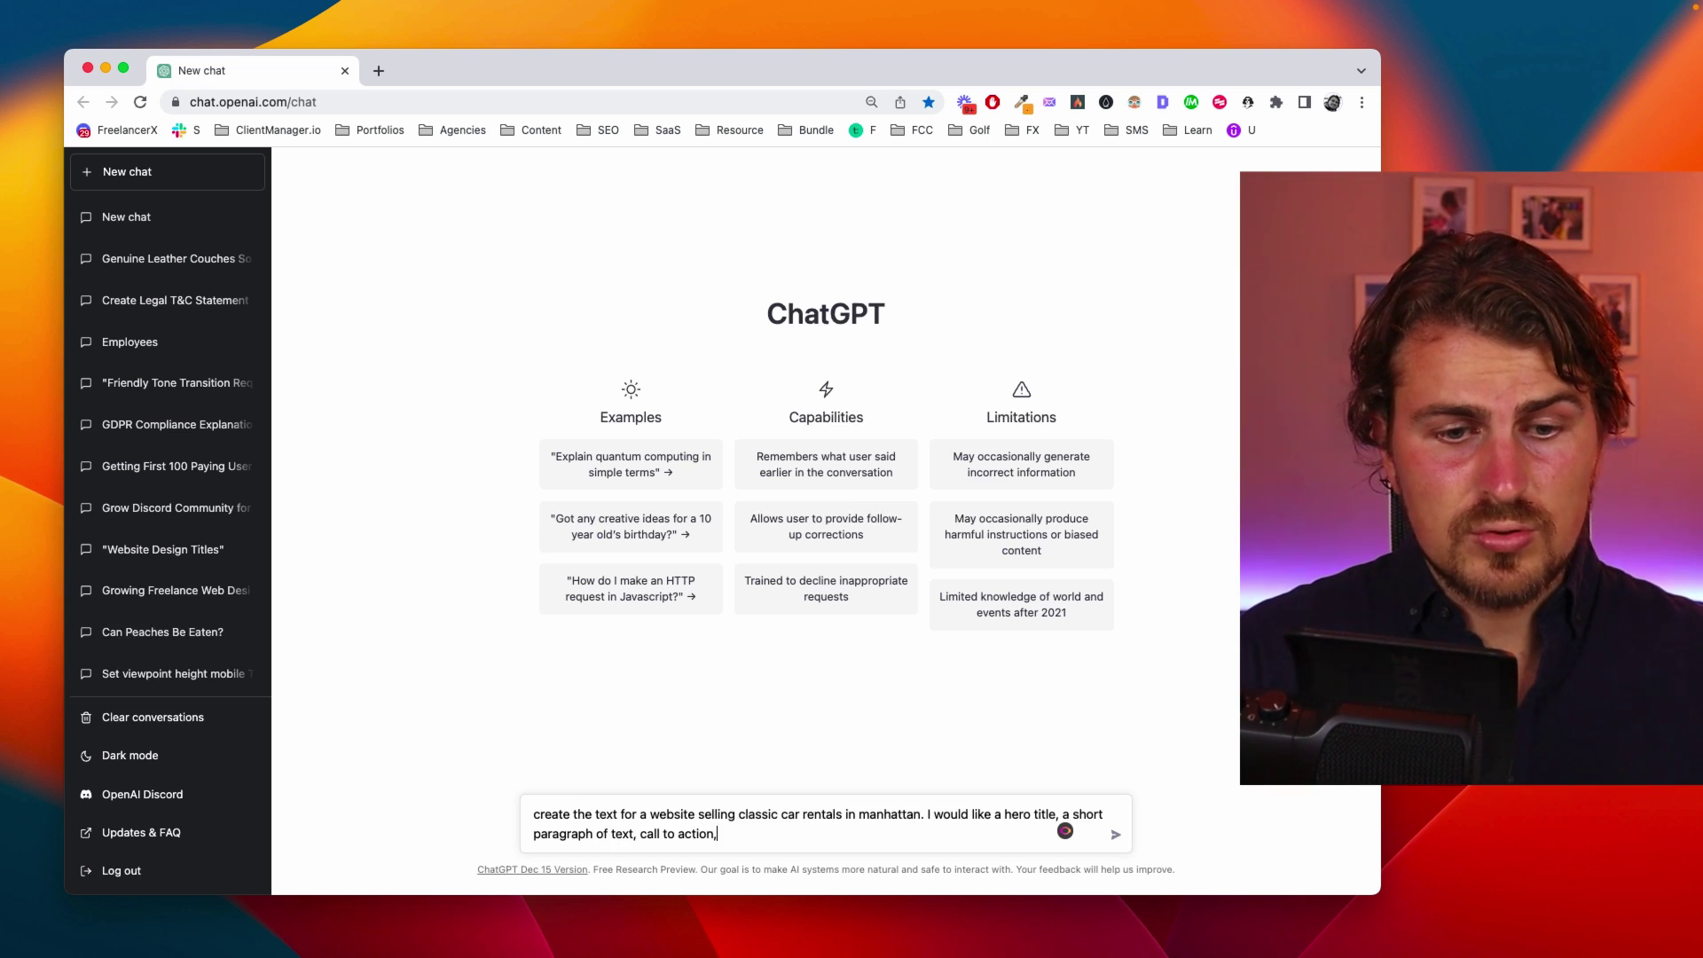
pyautogui.write(' and ')
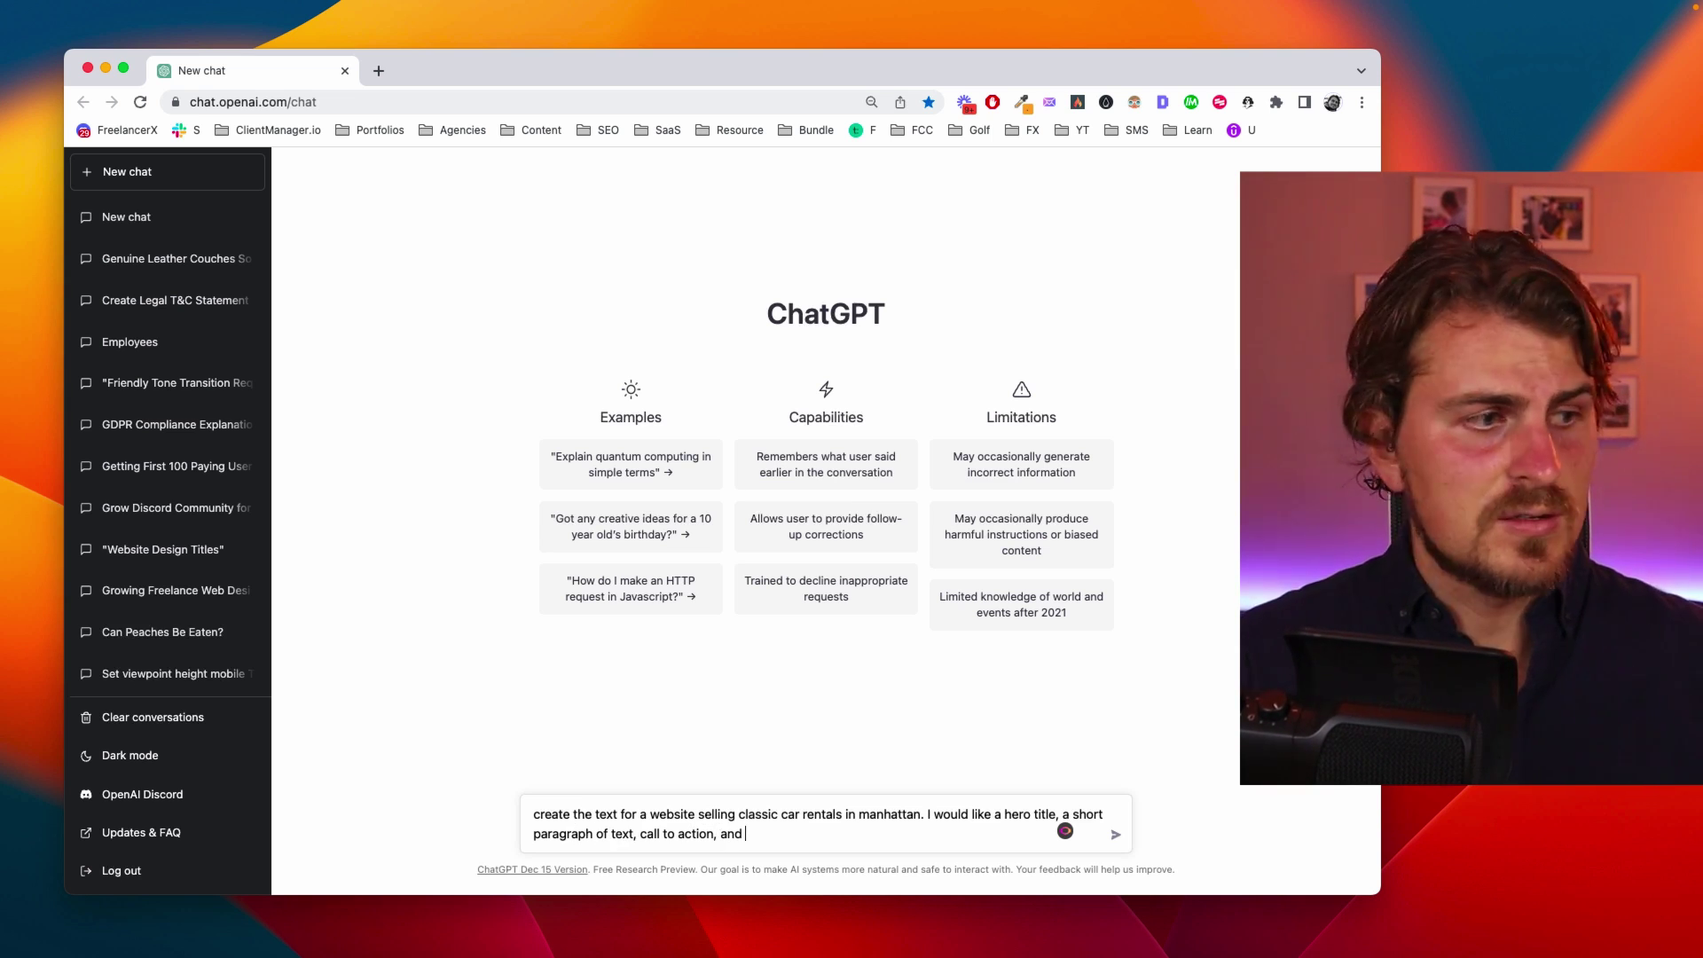
pyautogui.write('2 selling points for')
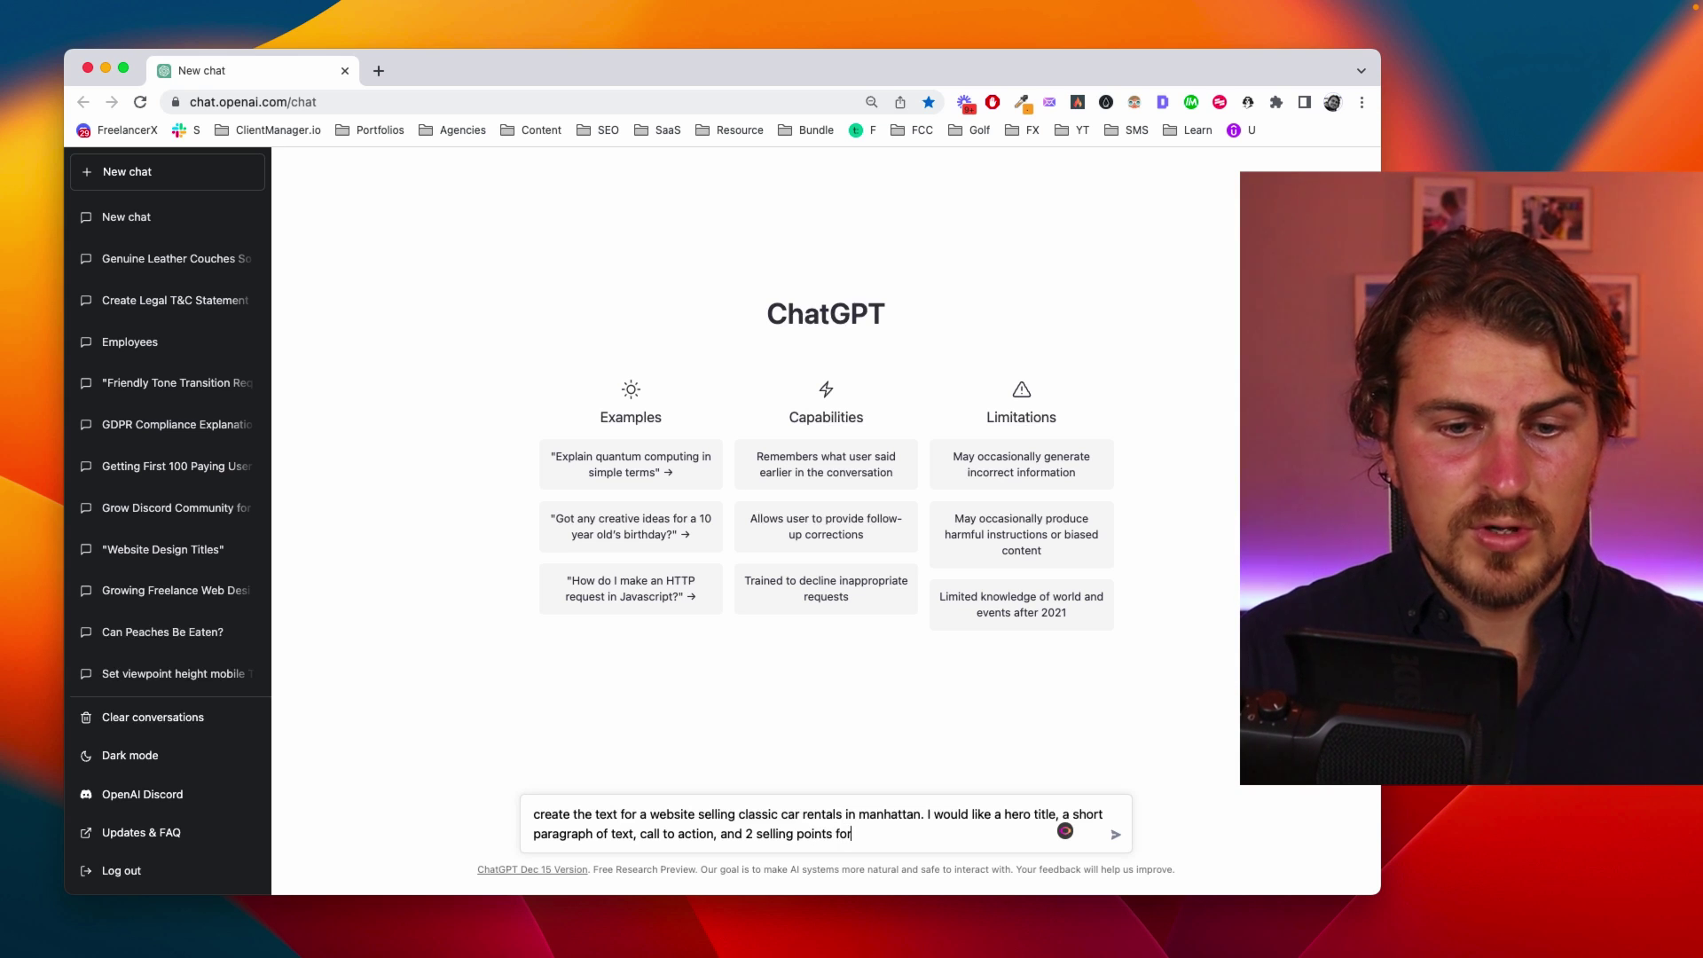
pyautogui.write(' a features')
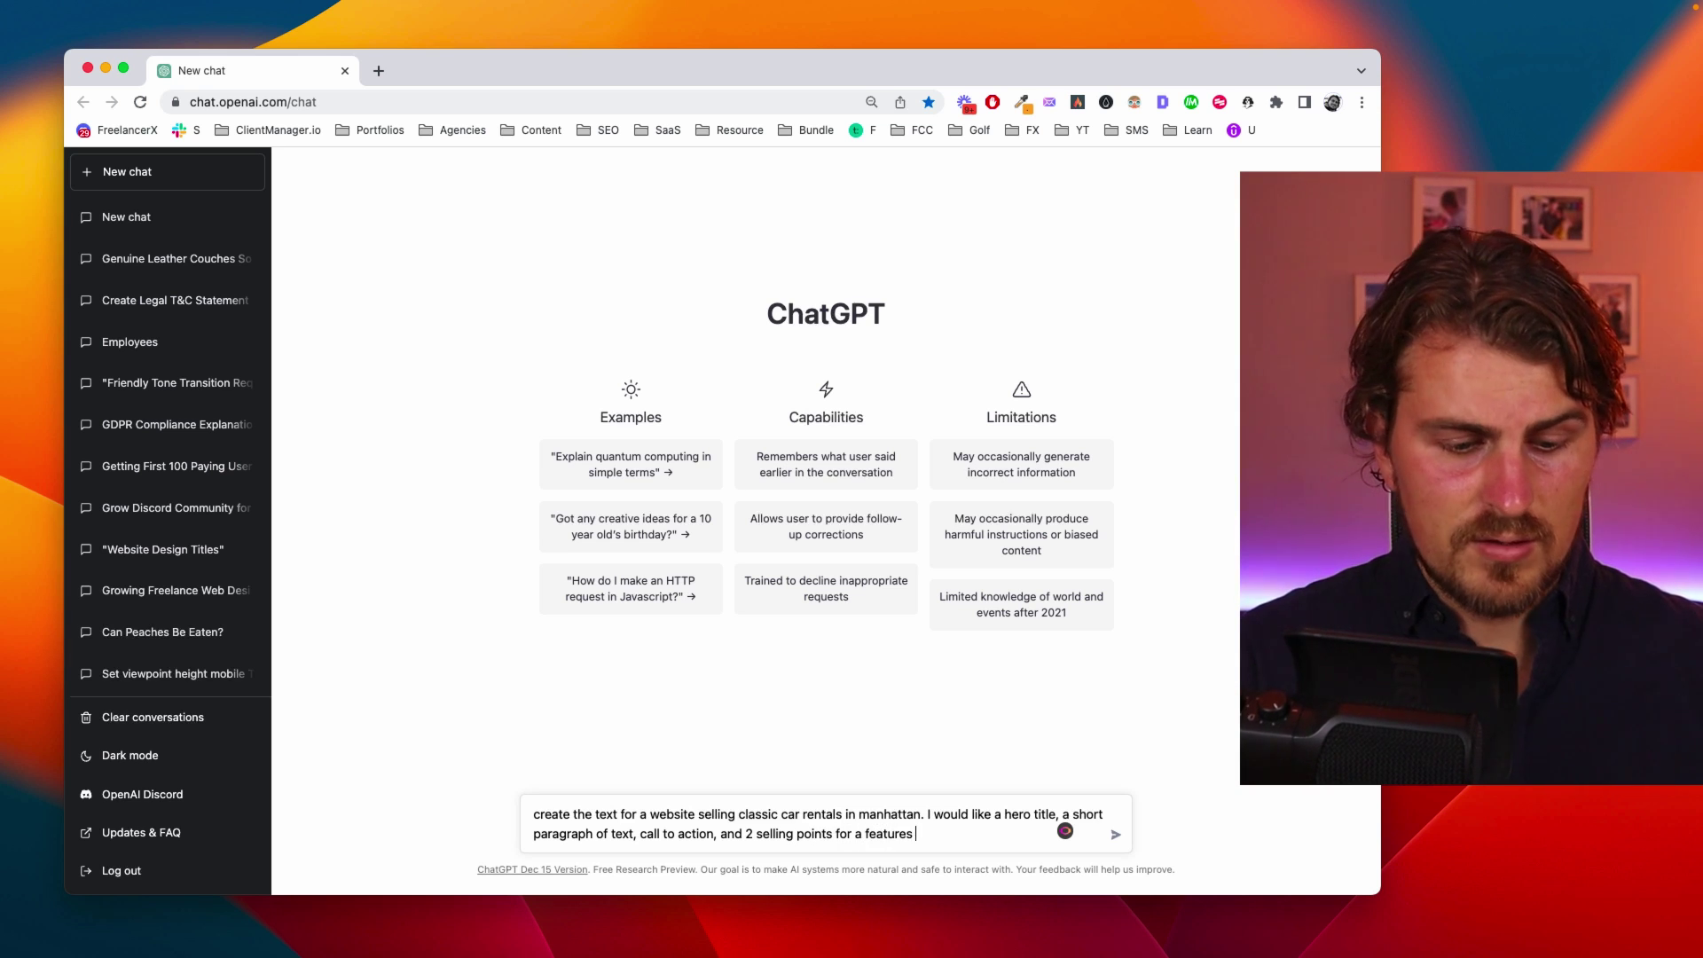
pyautogui.write(' section')
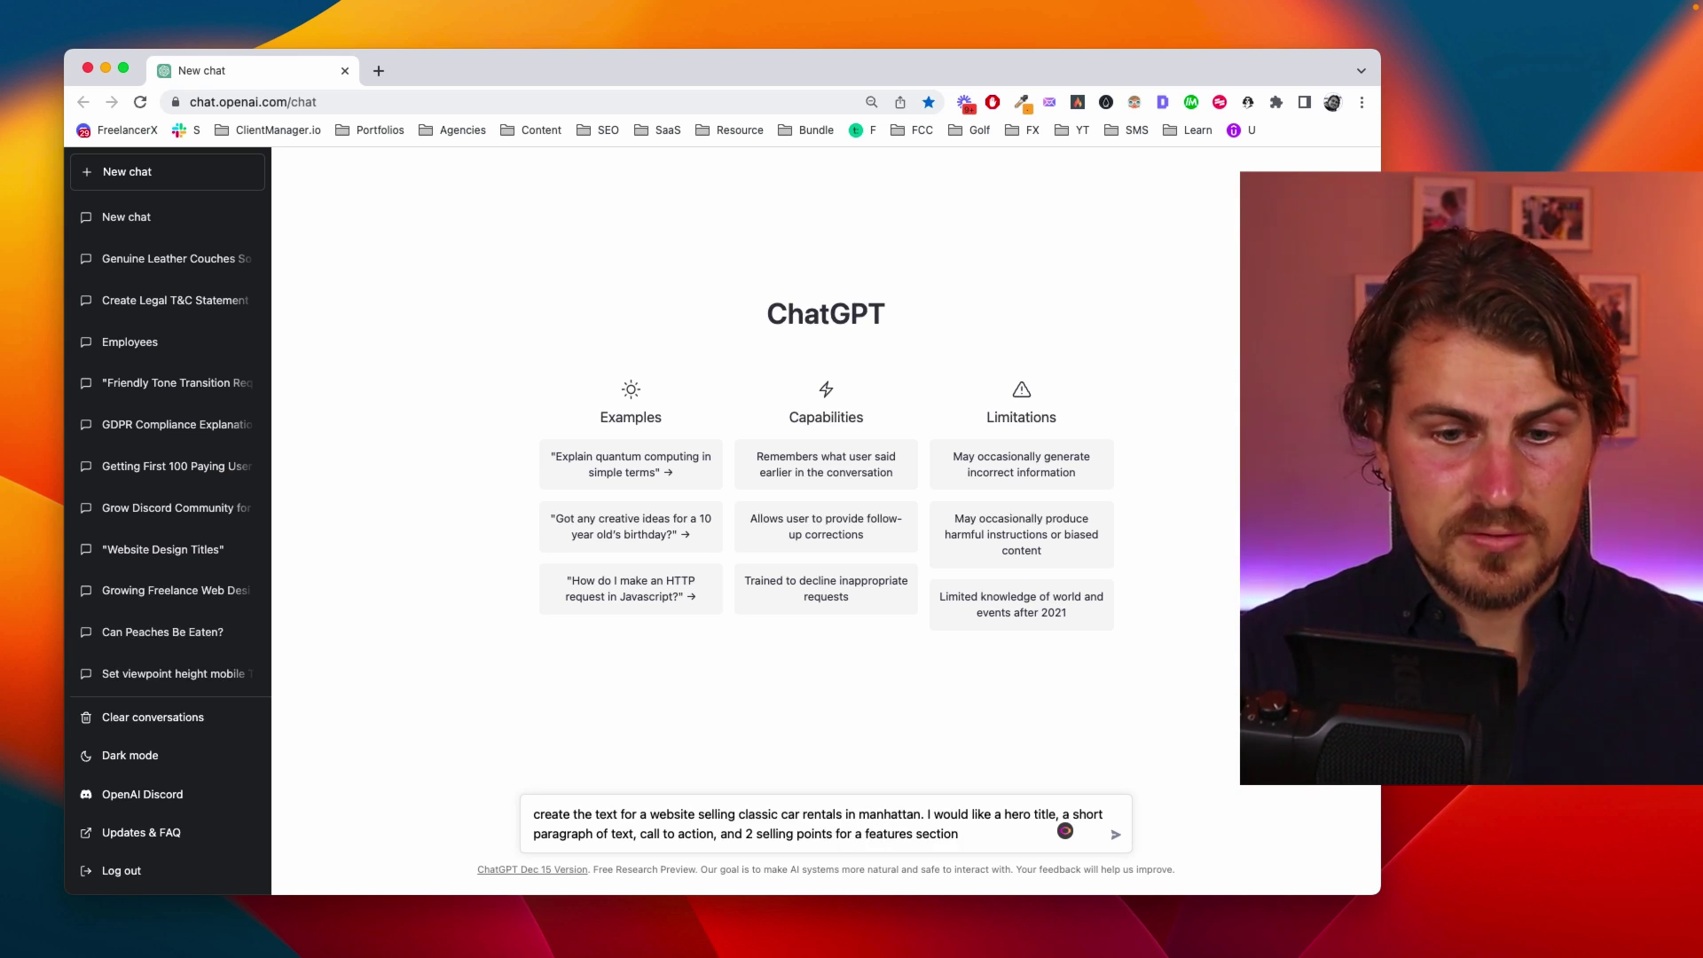
pyautogui.press('Return')
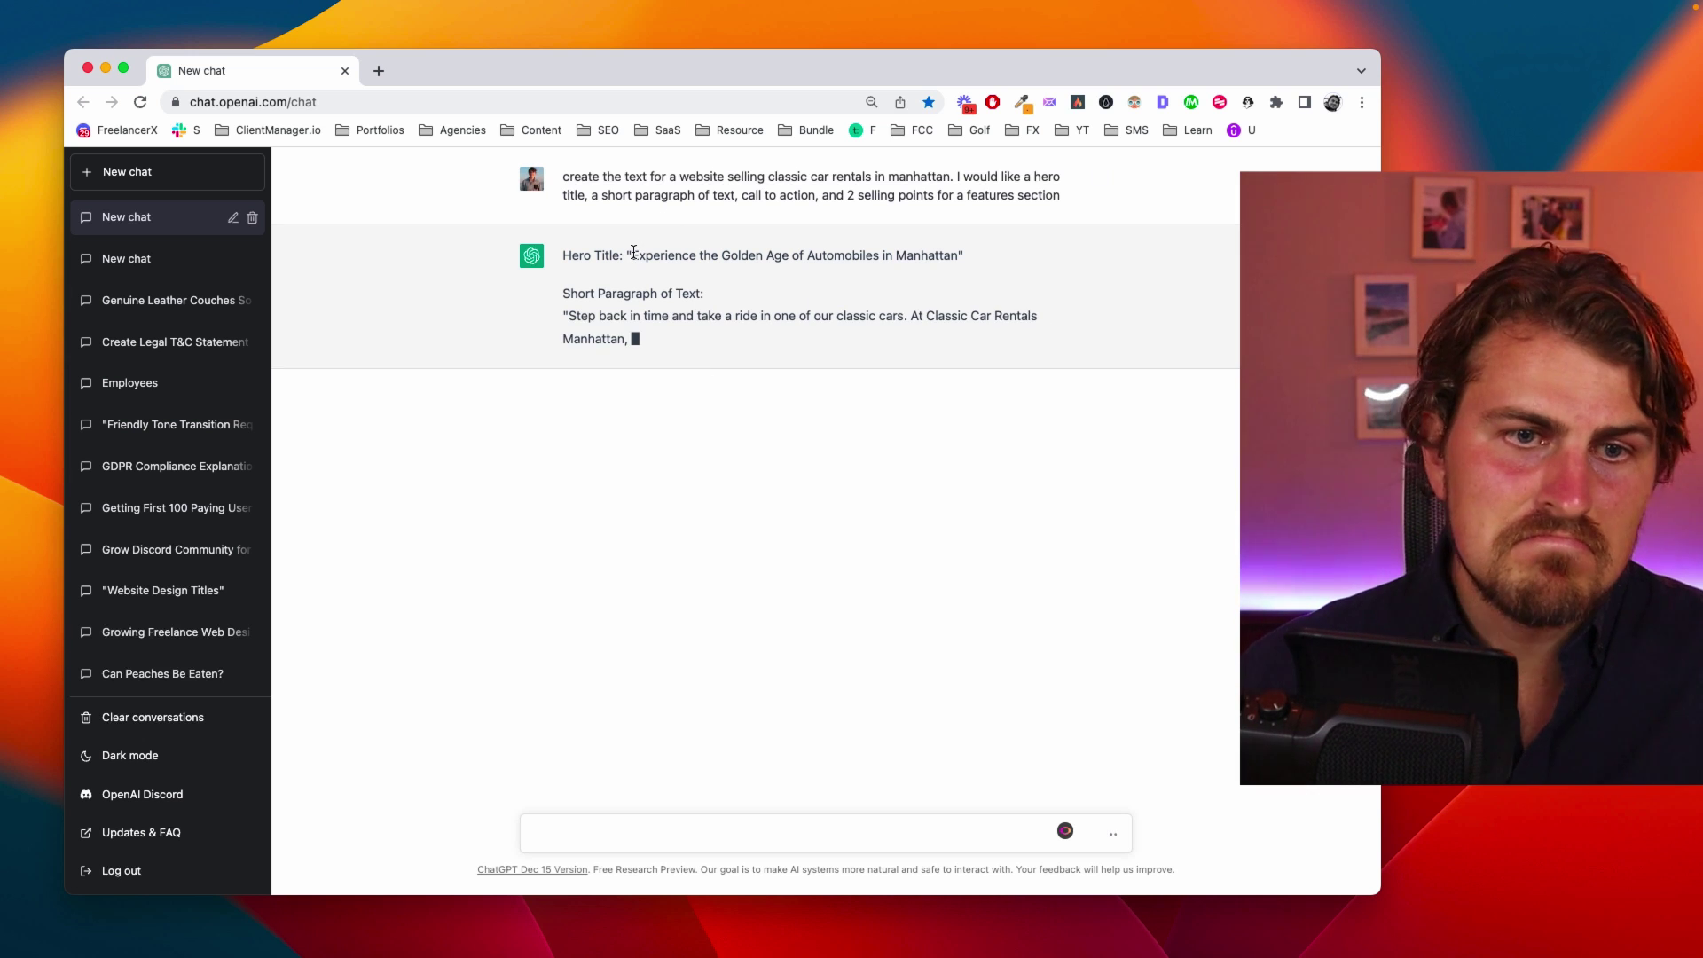
pyautogui.moveTo(633, 252); pyautogui.dragTo(952, 256)
pyautogui.click(753, 328)
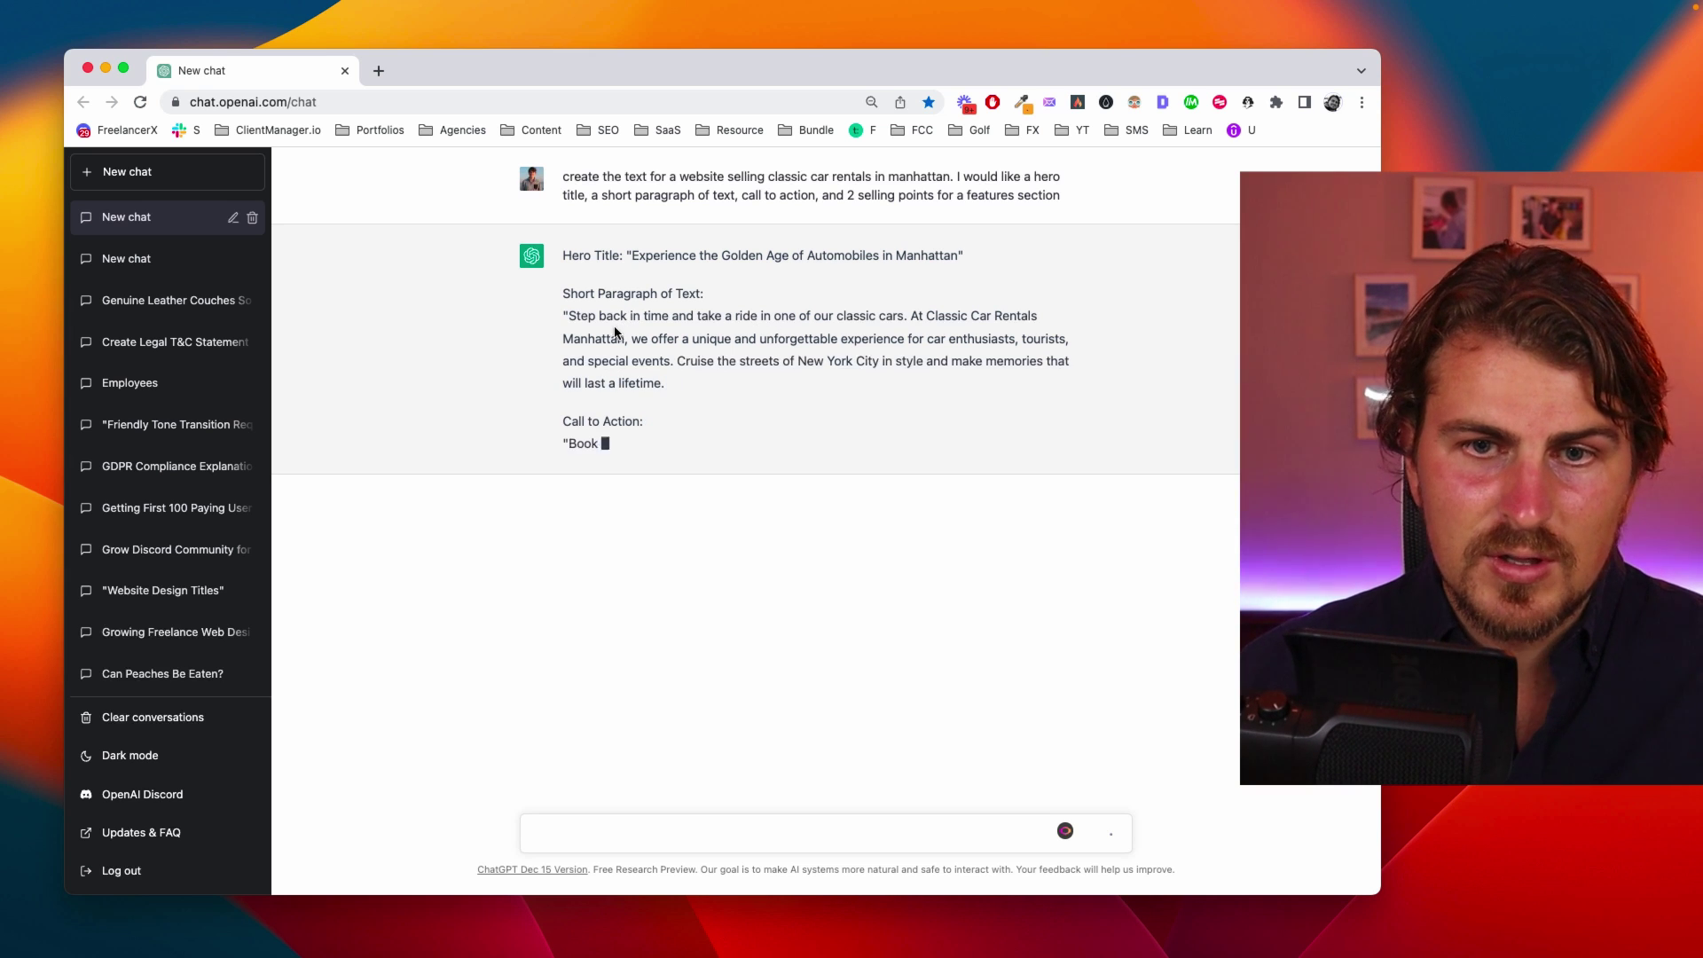
pyautogui.moveTo(571, 315); pyautogui.dragTo(712, 382)
pyautogui.click(674, 370)
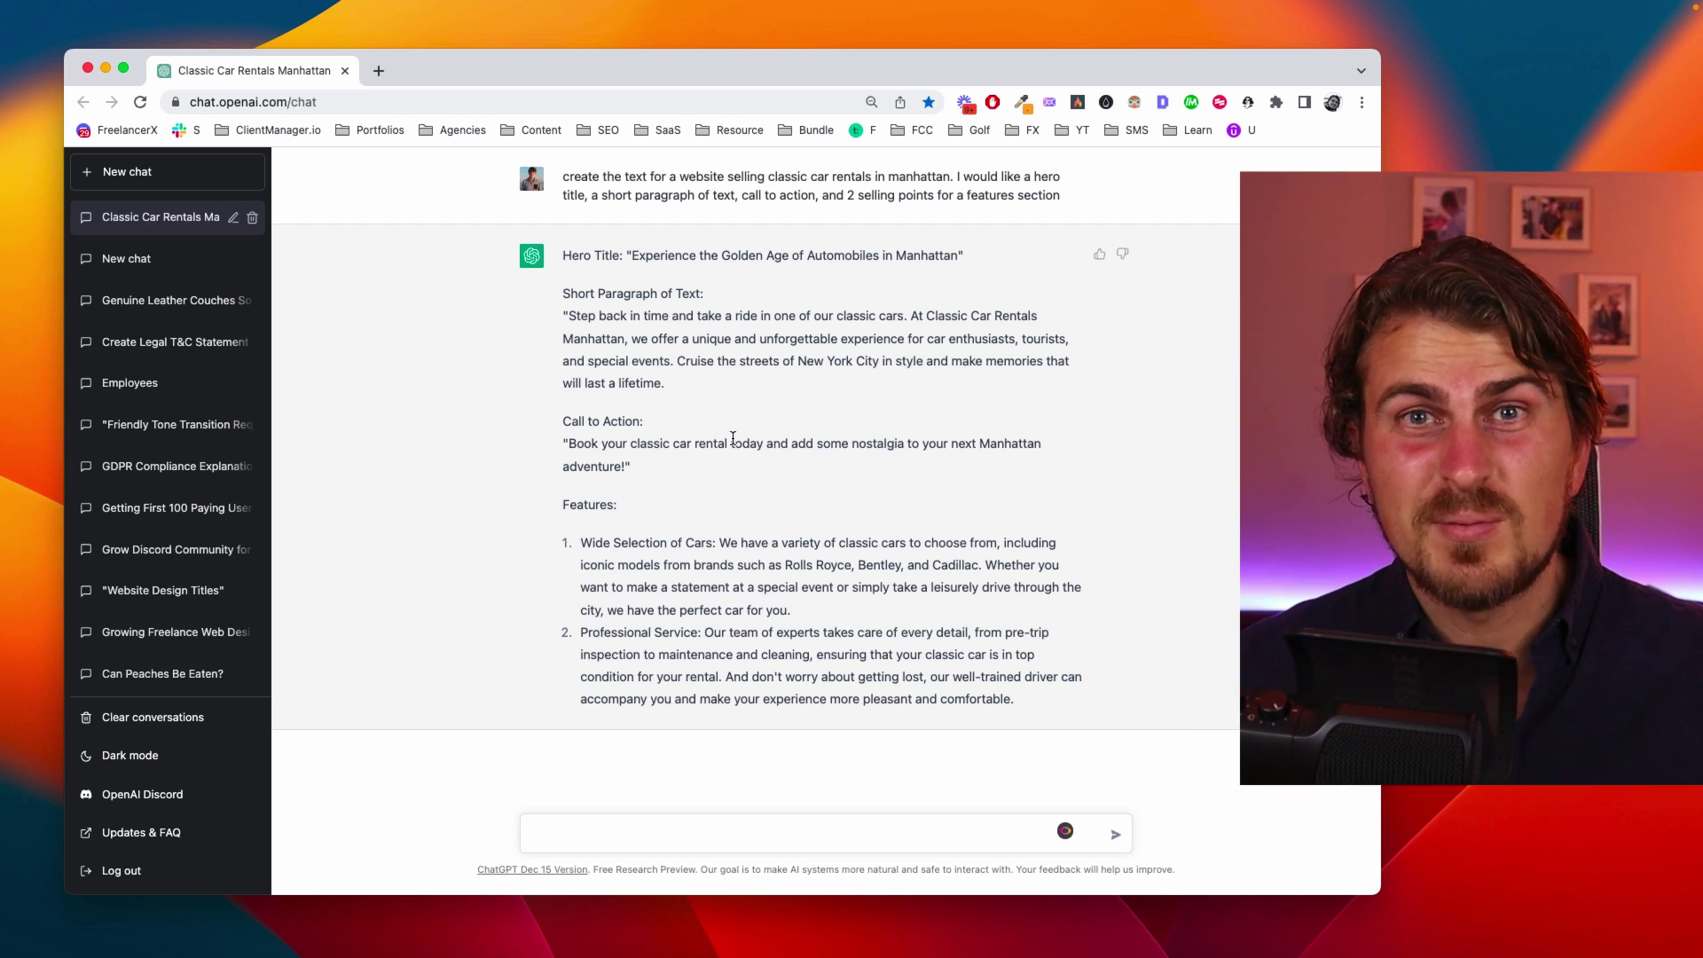
pyautogui.moveTo(630, 257); pyautogui.dragTo(781, 256)
pyautogui.moveTo(610, 340); pyautogui.dragTo(736, 360)
pyautogui.moveTo(592, 444); pyautogui.dragTo(630, 467)
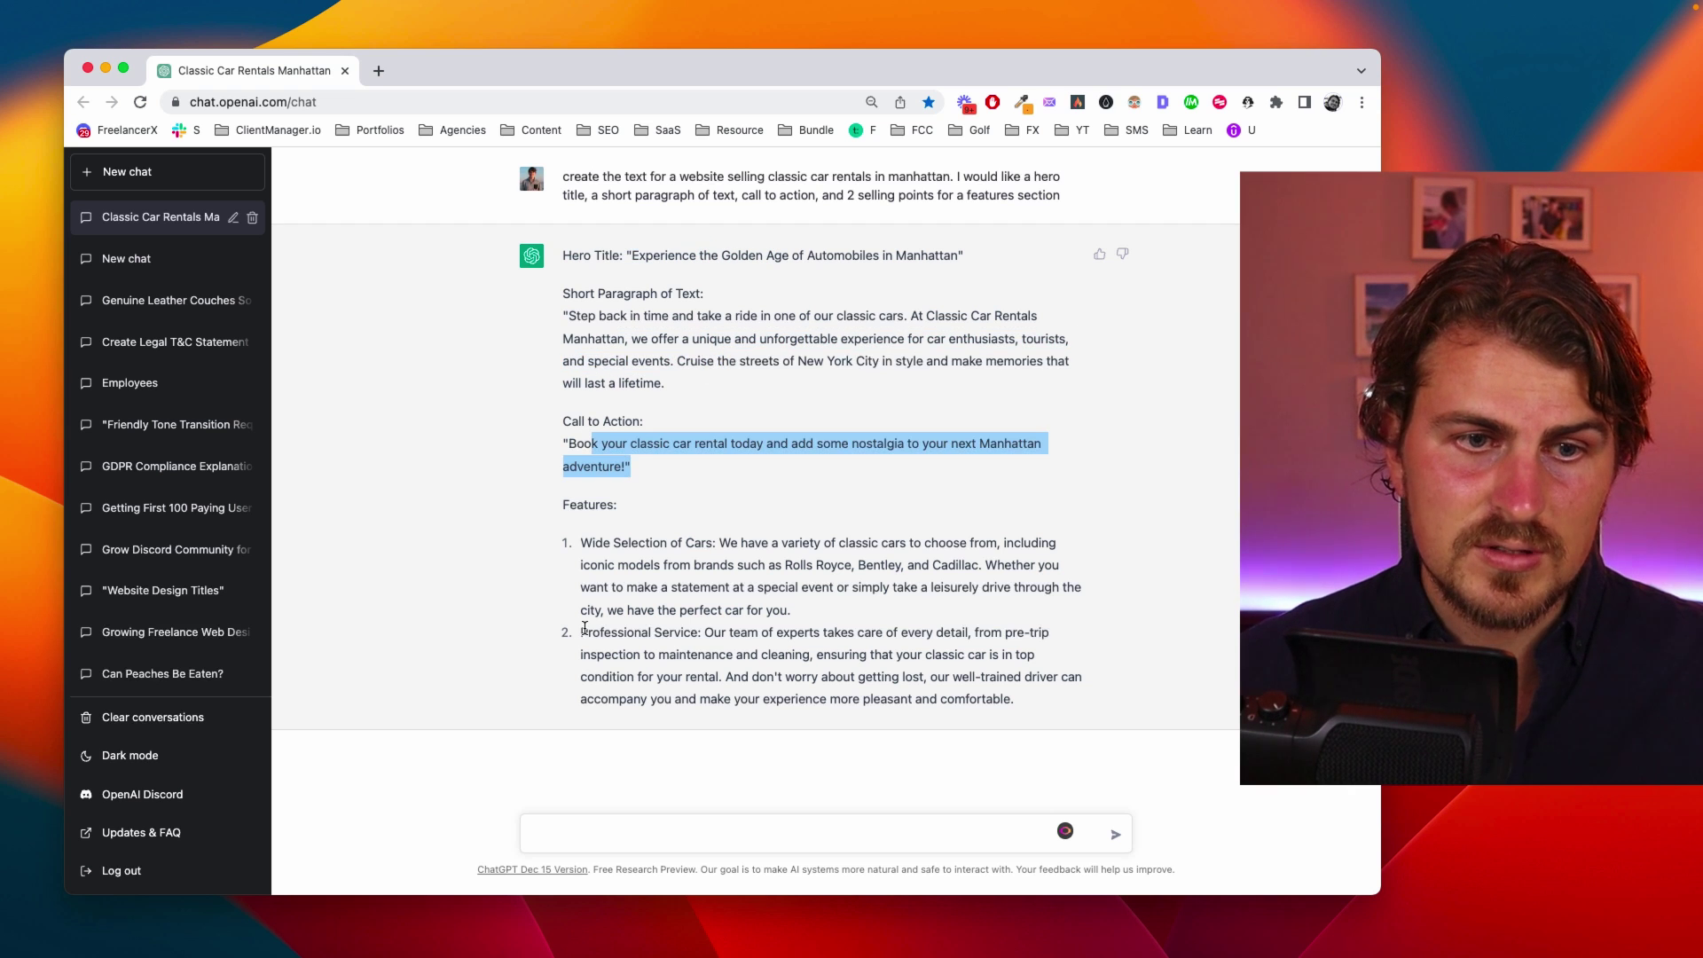
pyautogui.click(585, 627)
pyautogui.moveTo(621, 565); pyautogui.dragTo(697, 632)
pyautogui.click(689, 630)
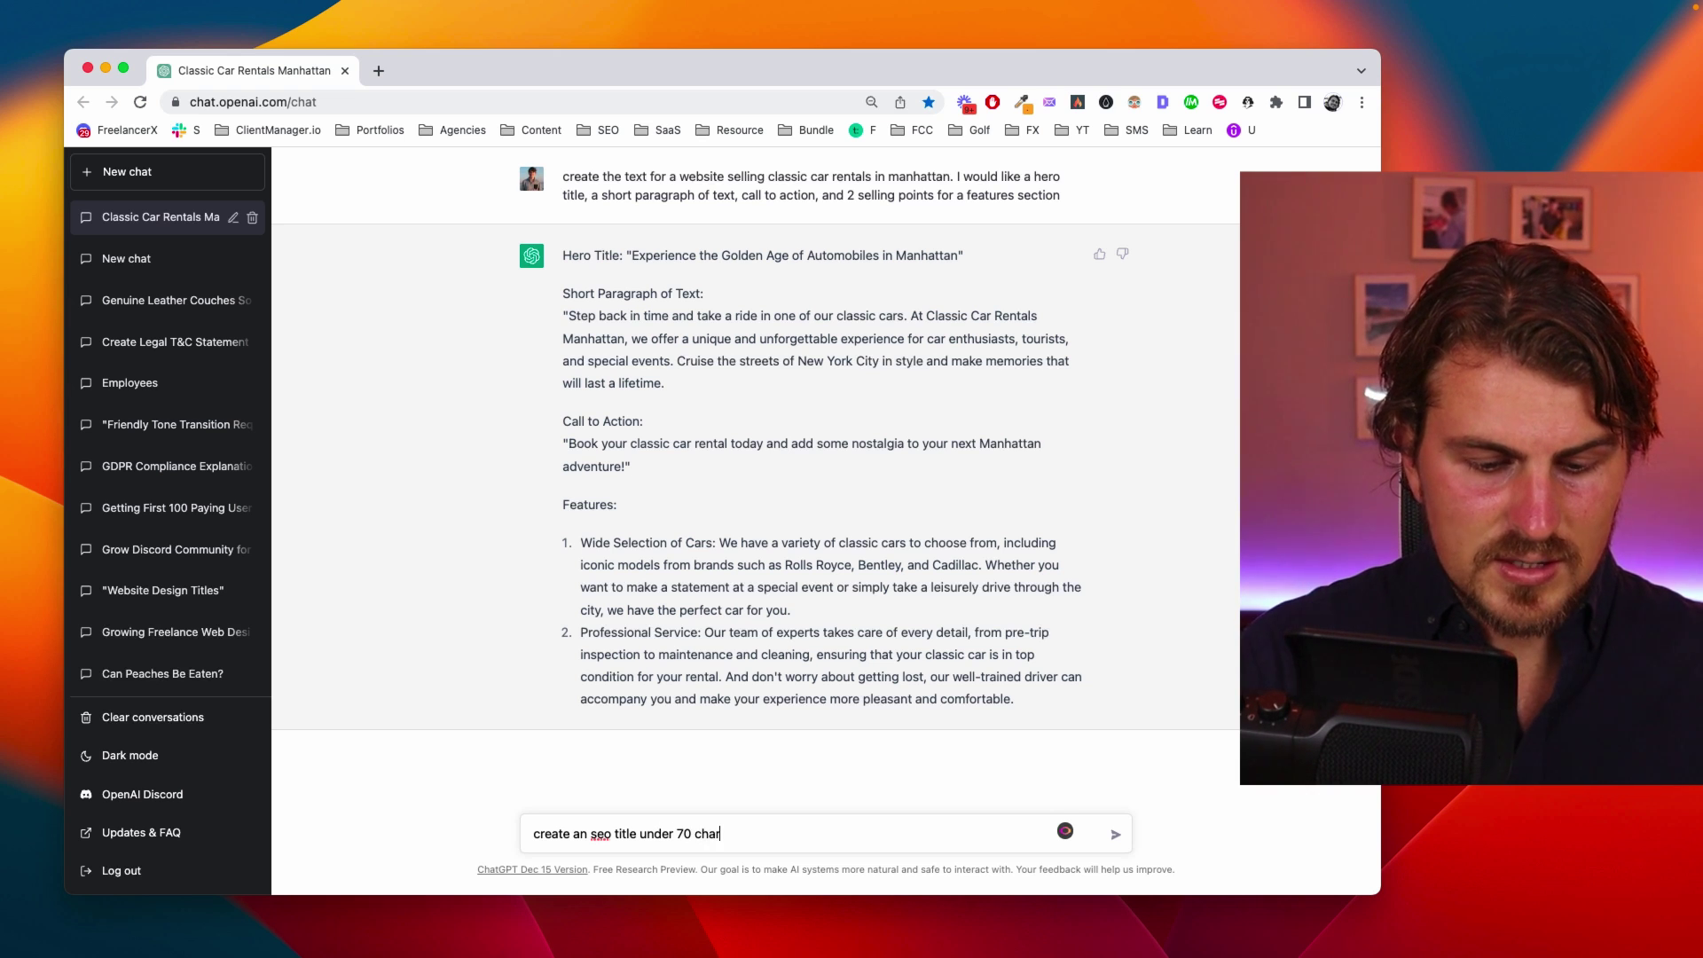
# Request an SEO title under 70 characters and a meta description under 150, then enter editorx.com
pyautogui.press('Return')
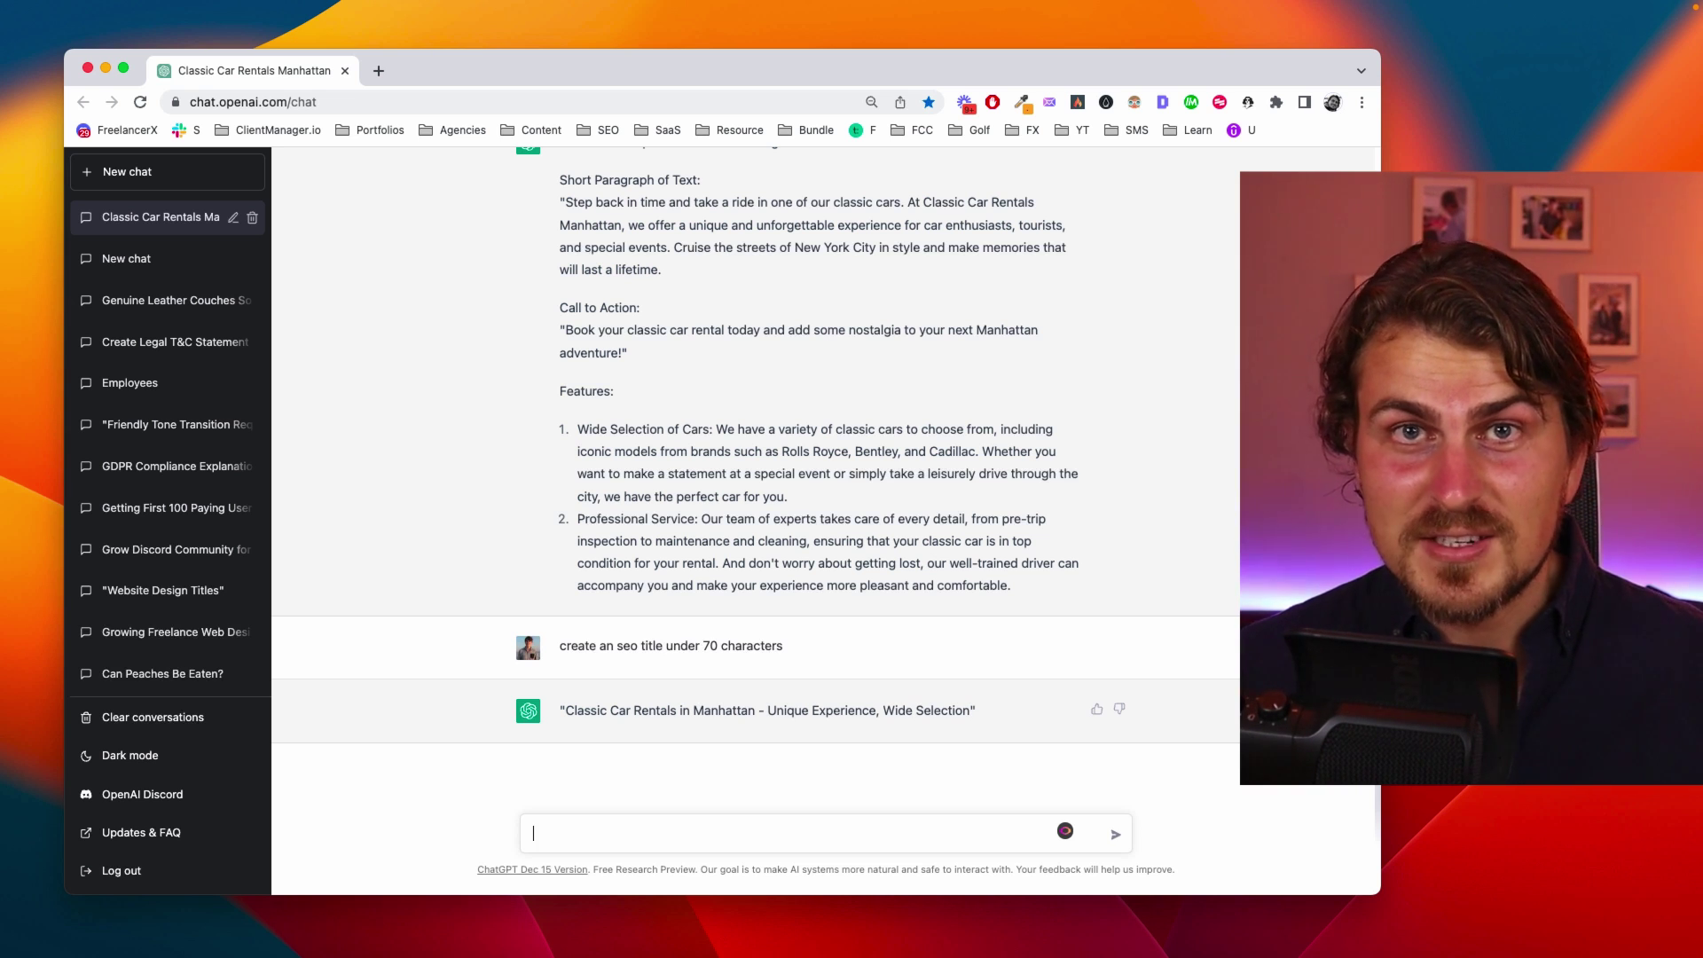
pyautogui.write('create an seo meta descro')
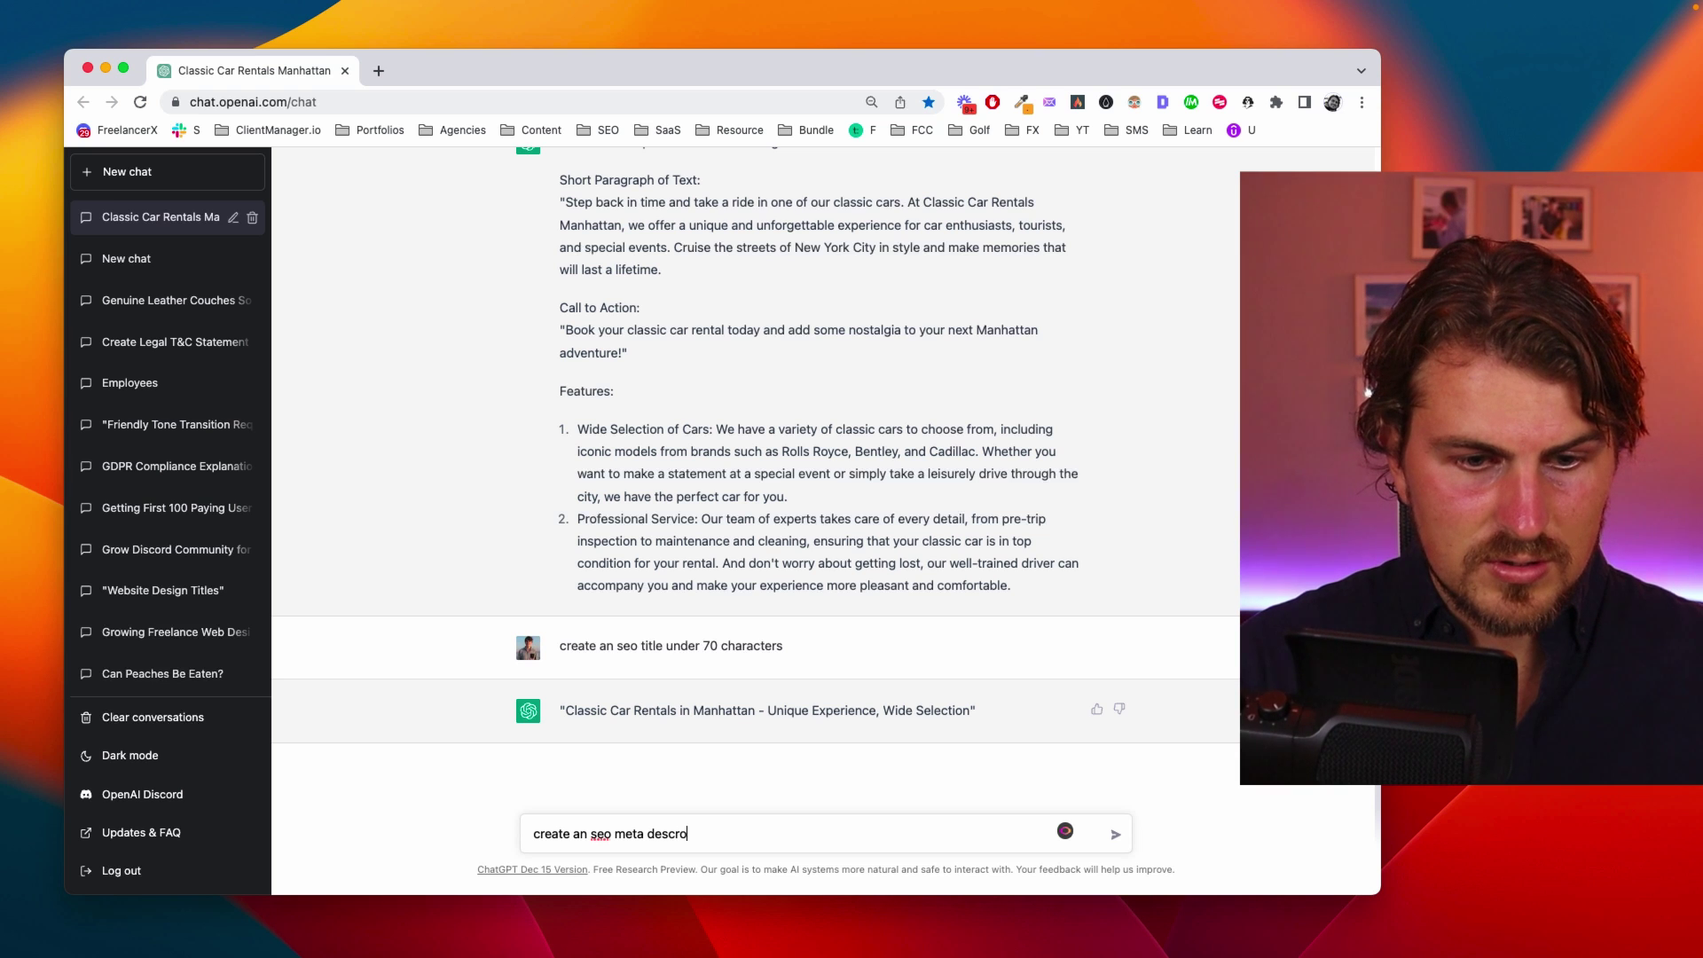
pyautogui.write('n under 150 characters')
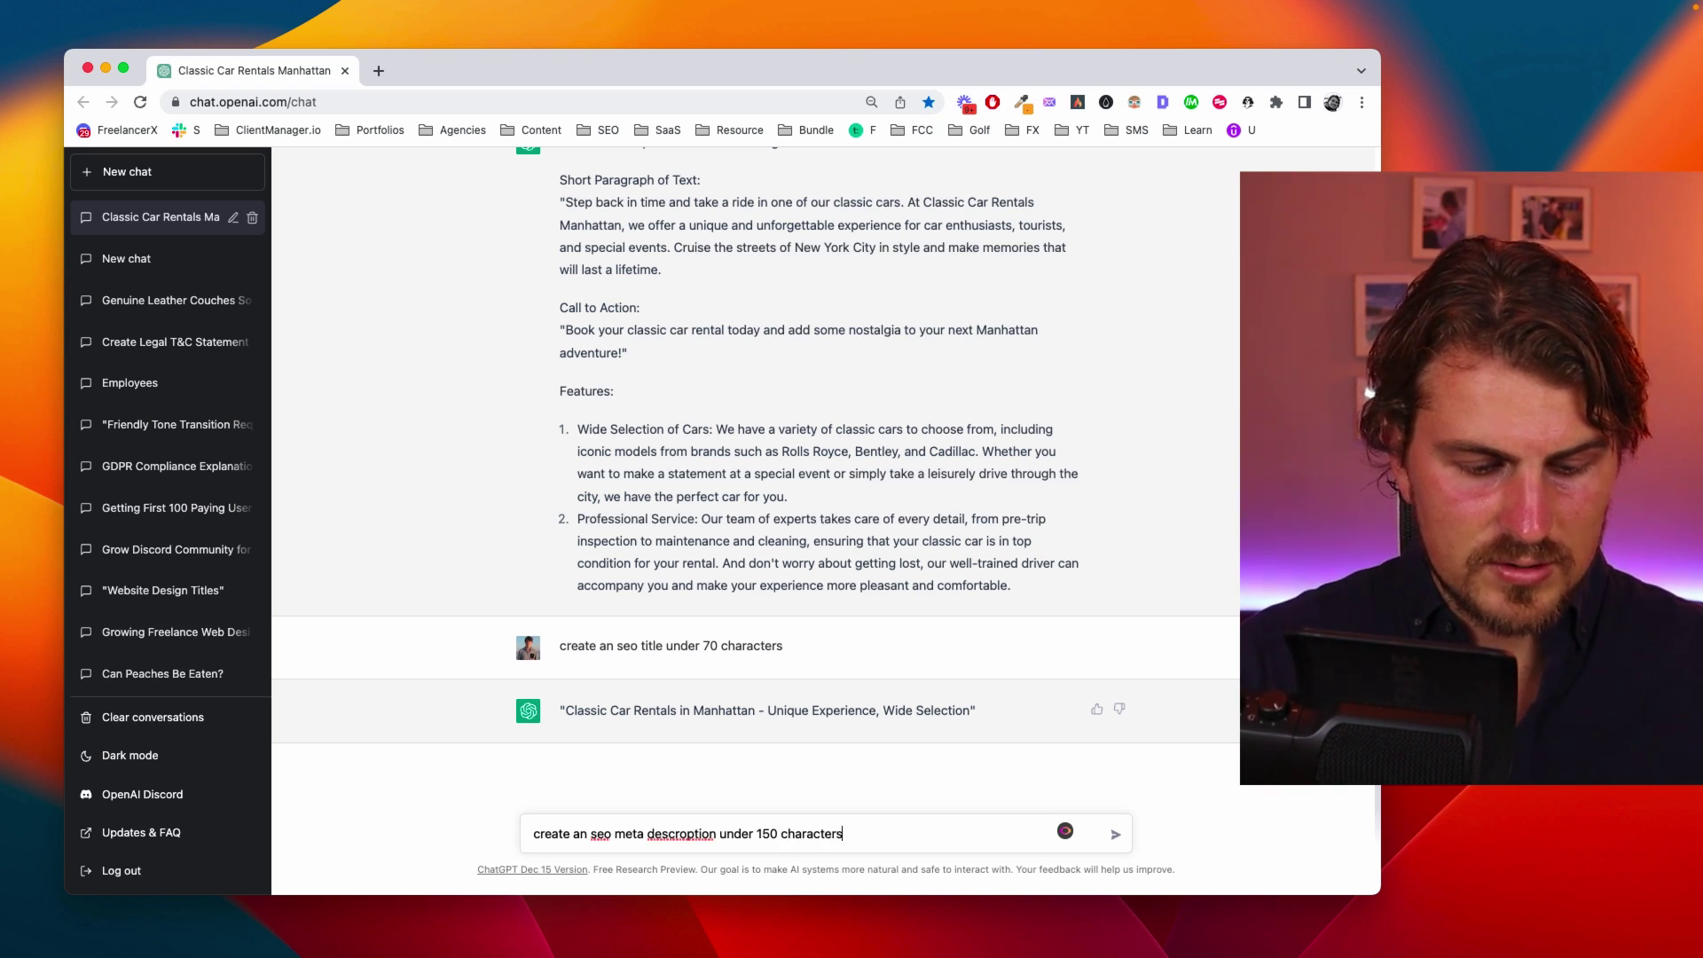
pyautogui.press('Return')
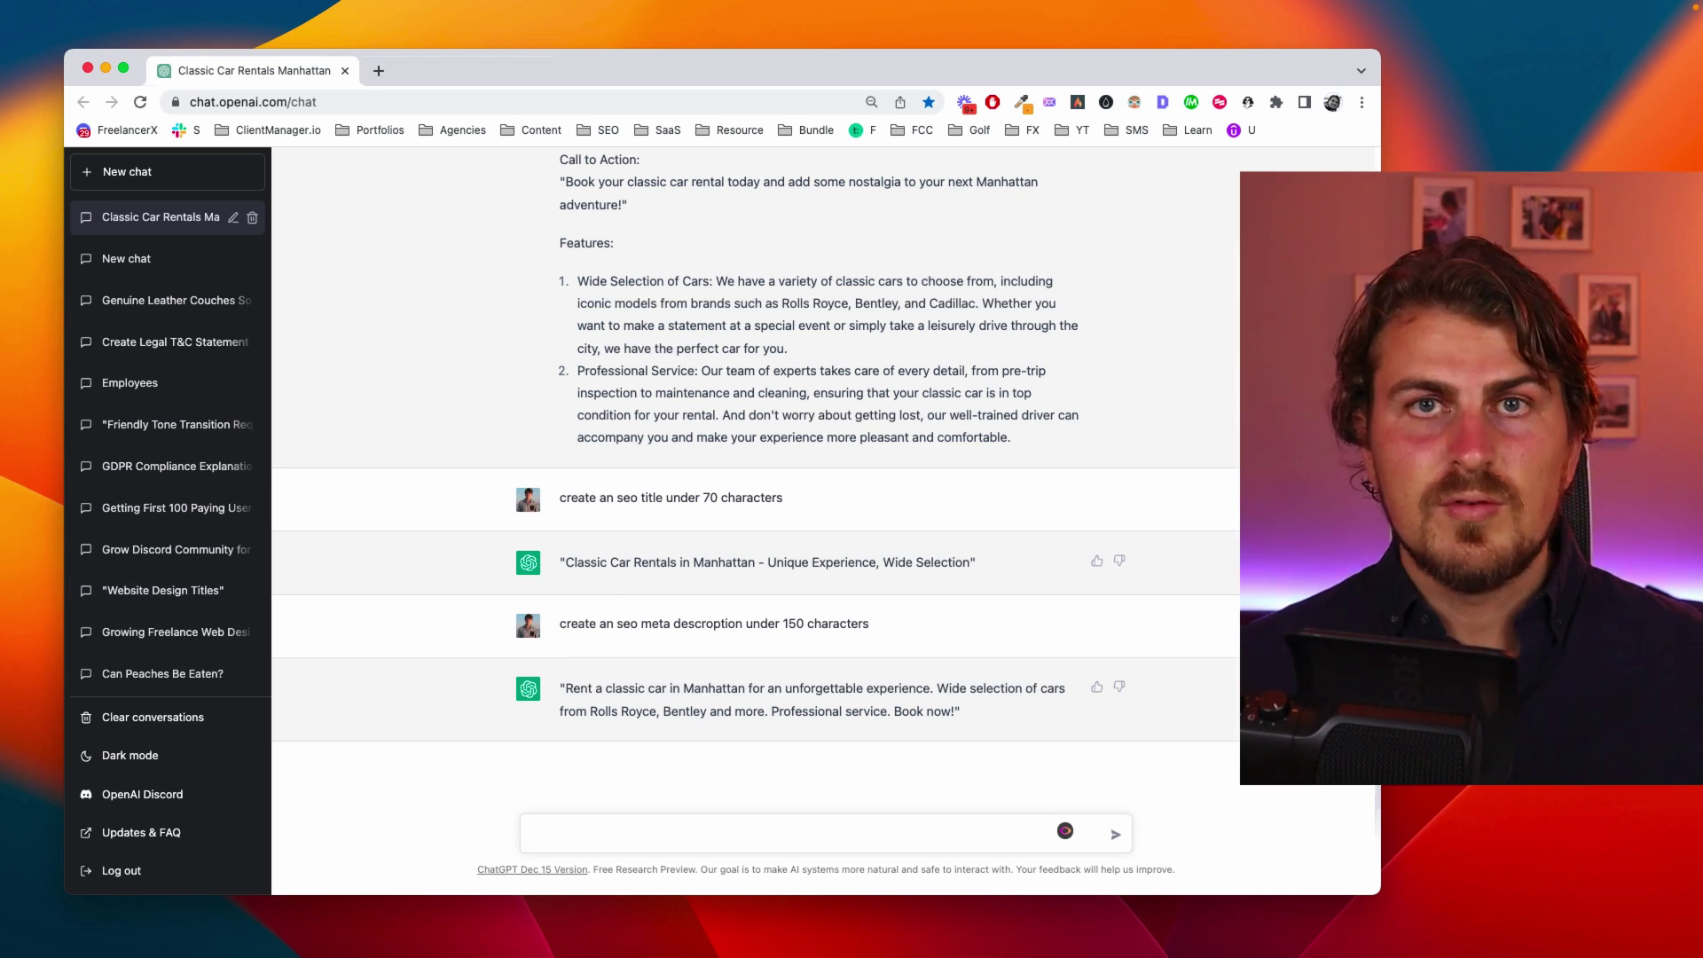
pyautogui.press('super+t')
pyautogui.write('editorx.com')
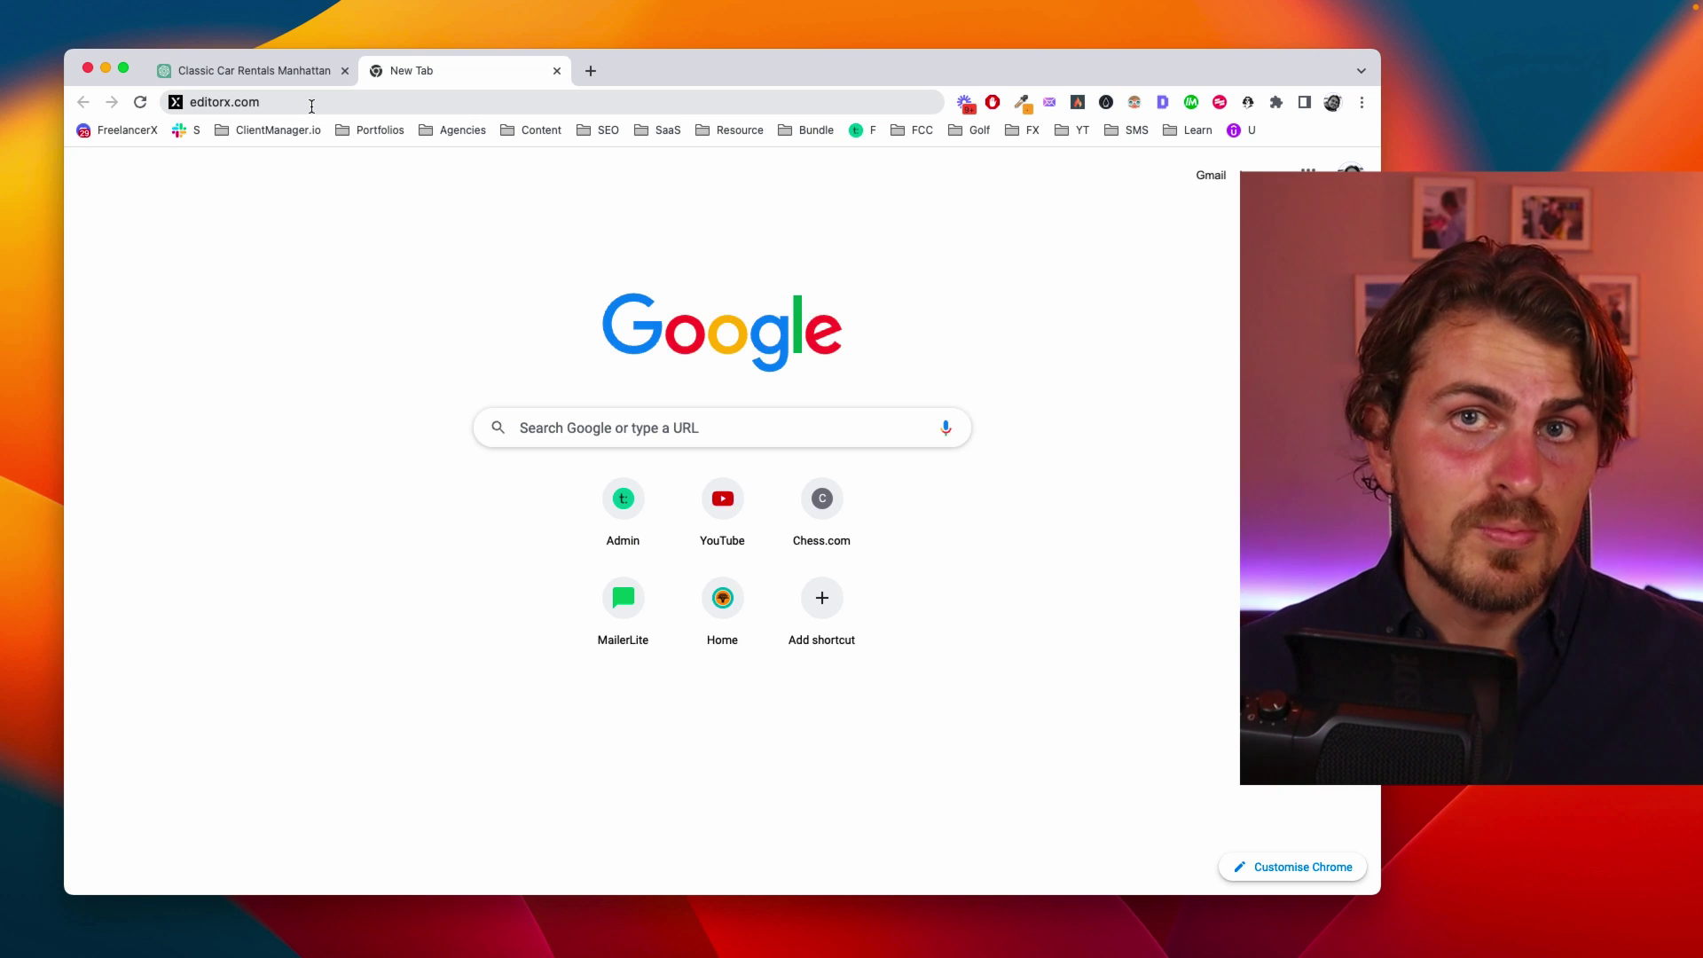
# Load editorx.com and browse the templates page to start a blank-canvas site
pyautogui.click(311, 106)
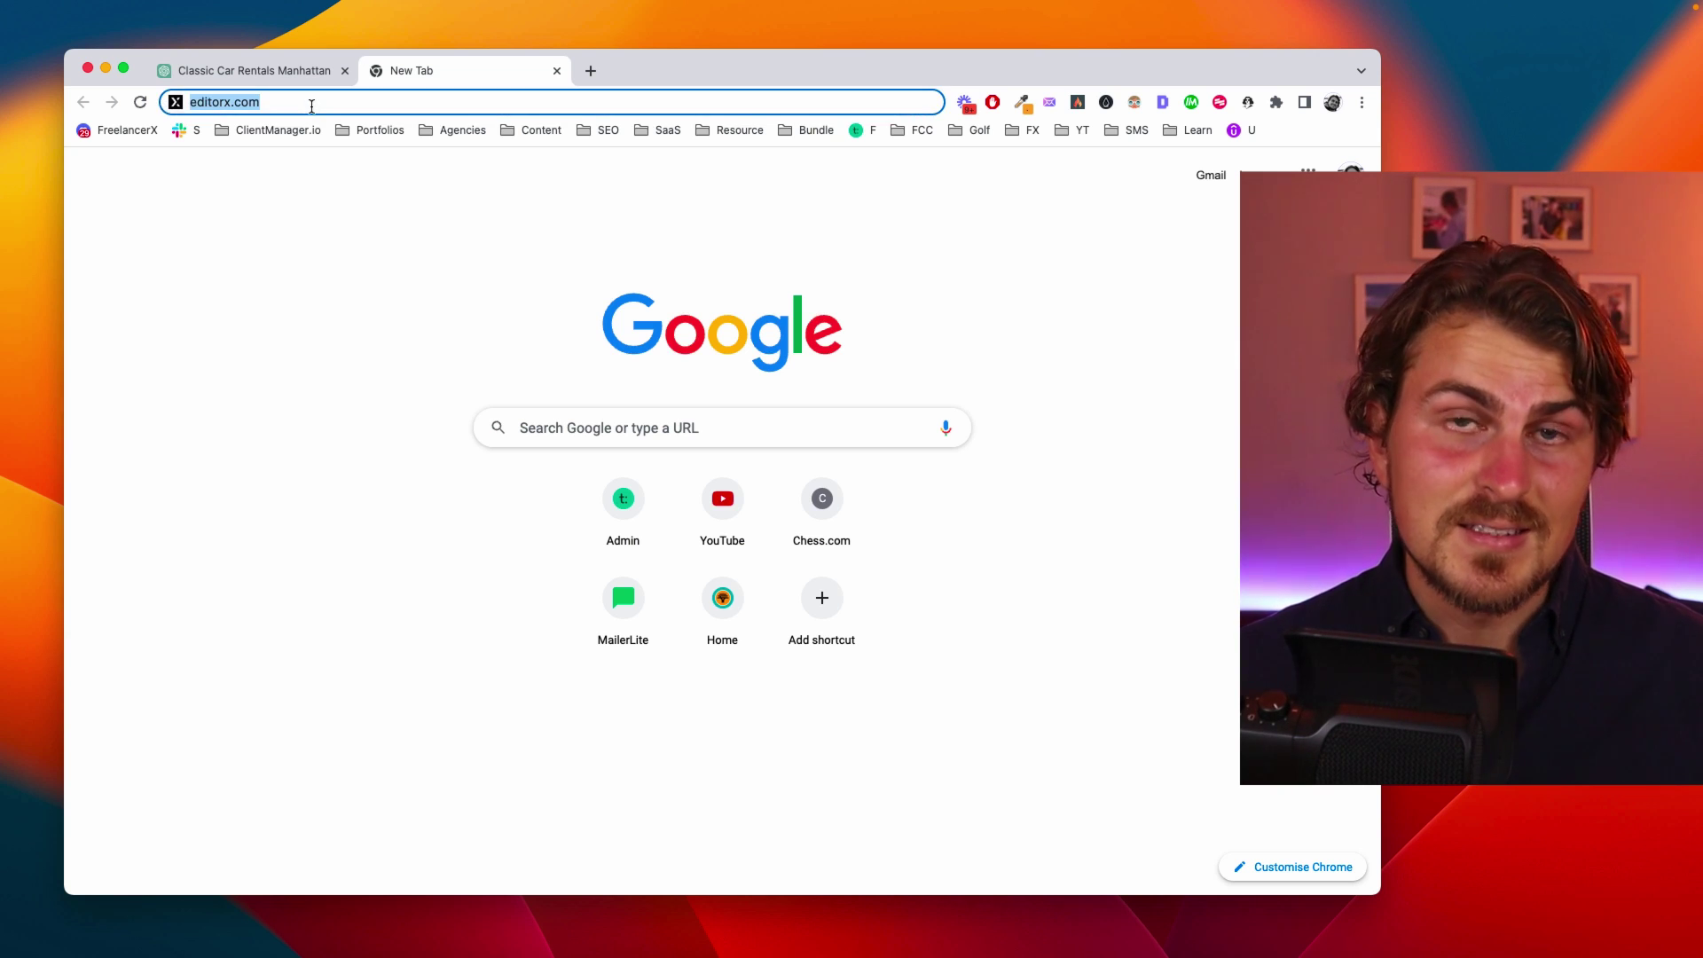
pyautogui.press('Return')
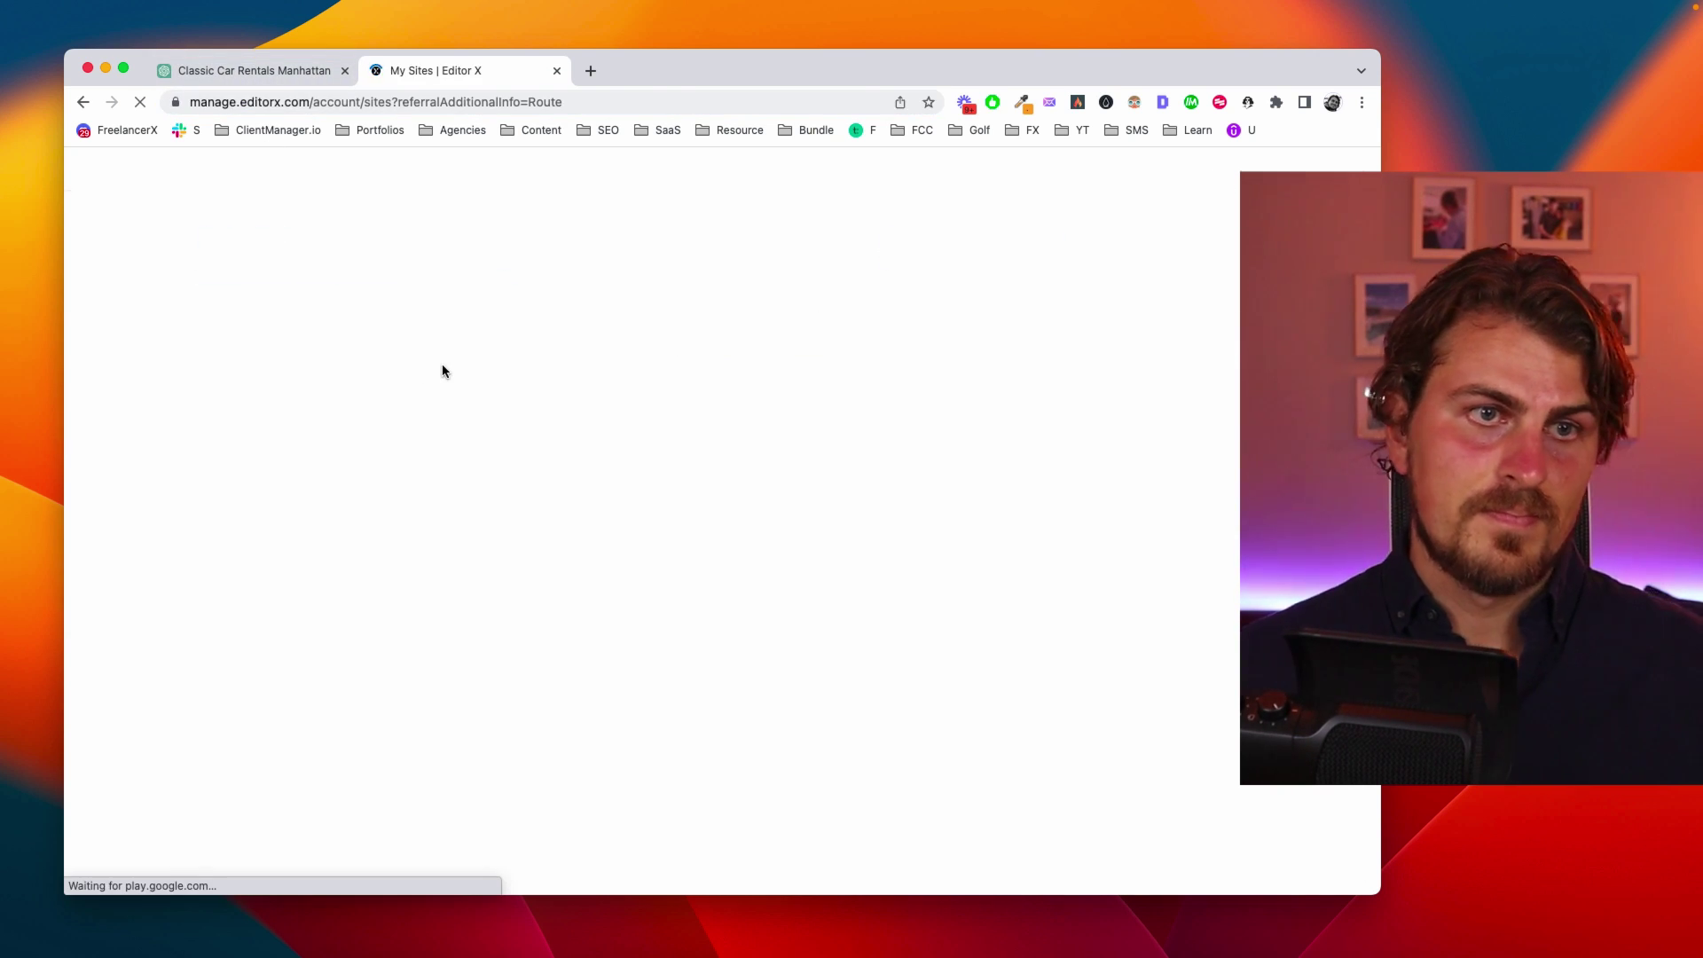
pyautogui.scroll(-3, 379, 557)
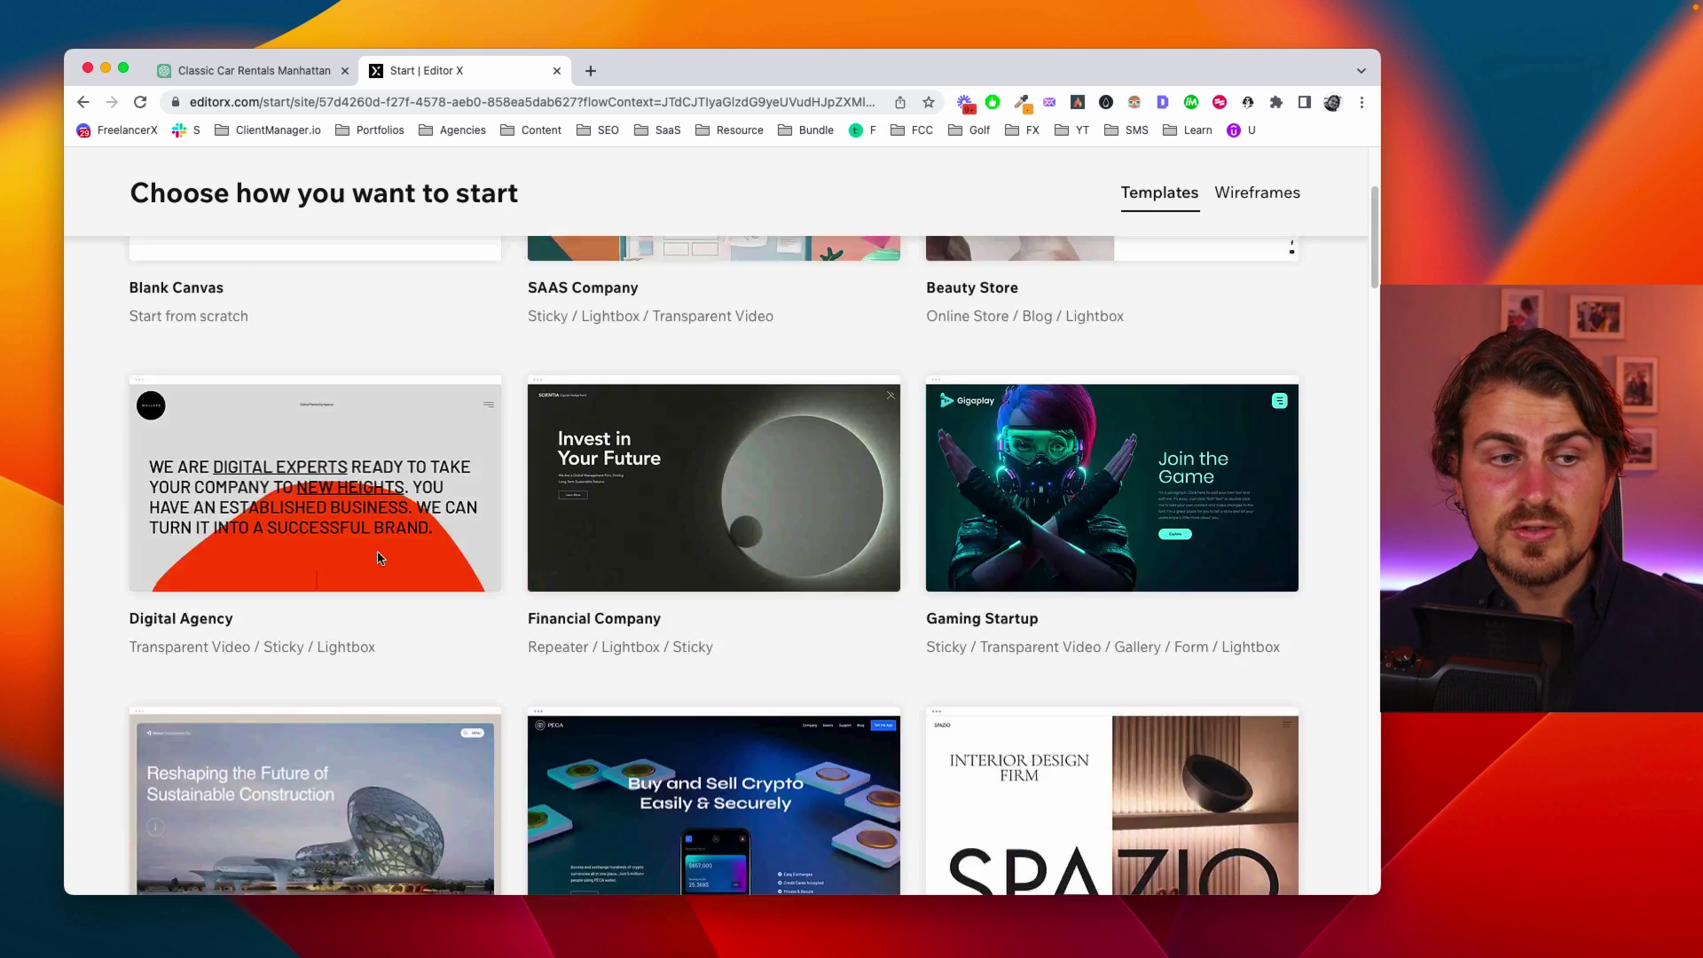
pyautogui.scroll(-15, 379, 557)
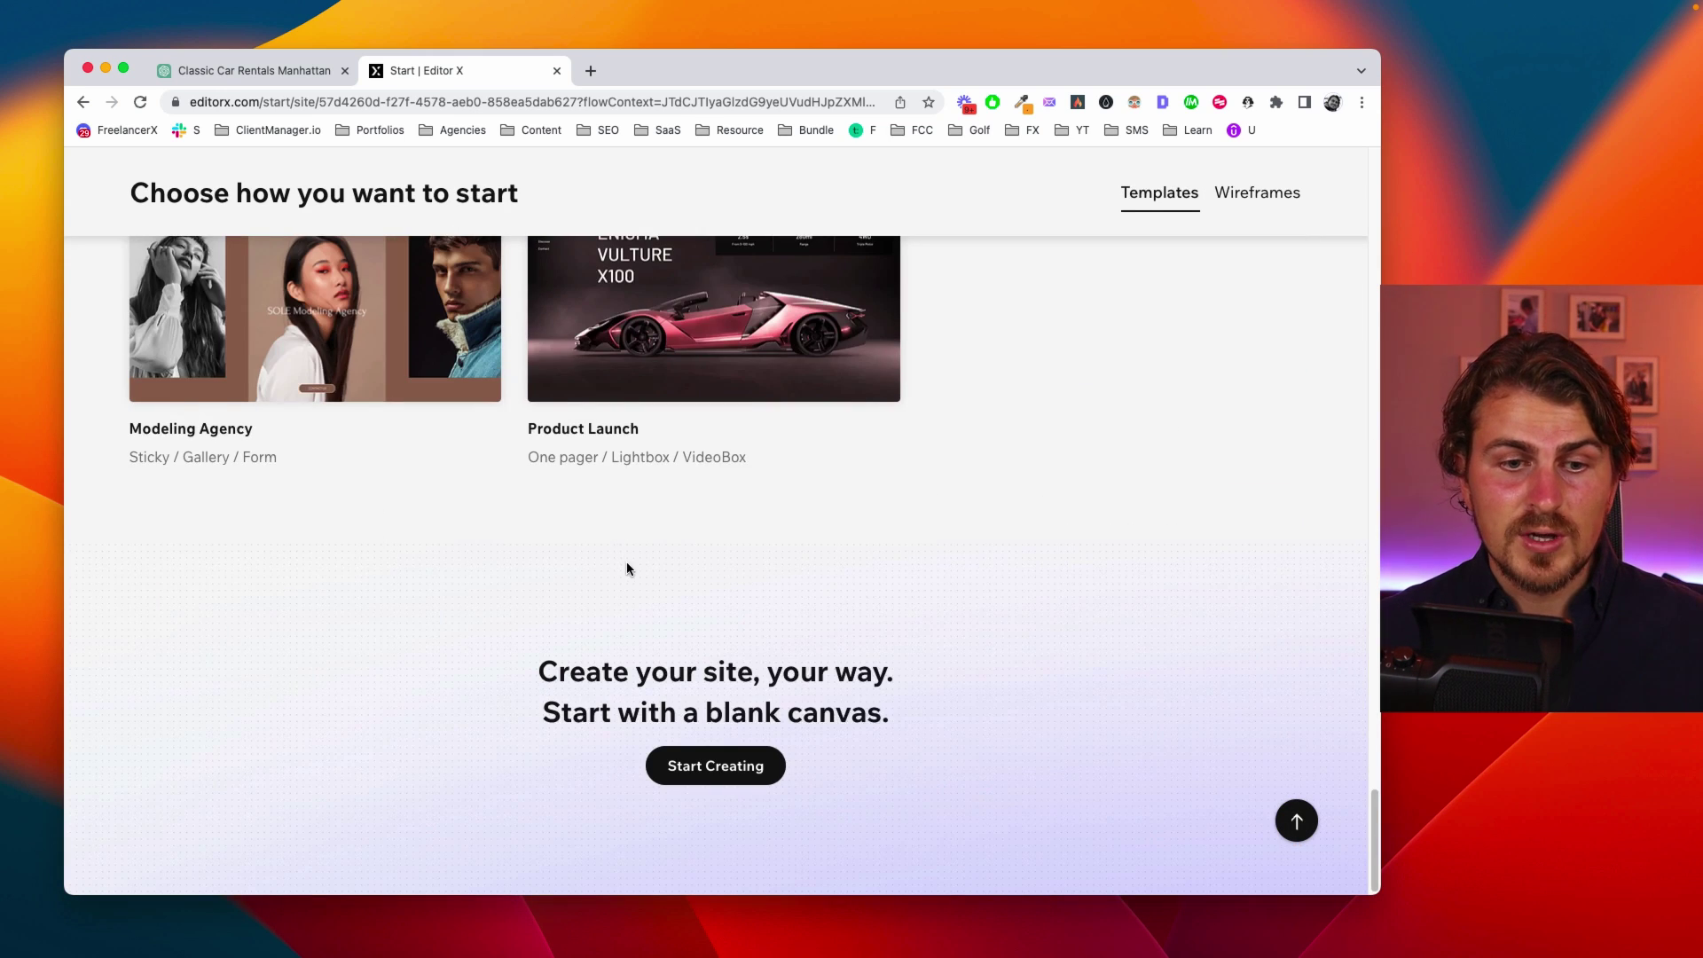
pyautogui.scroll(4, 627, 569)
pyautogui.scroll(-1, 887, 674)
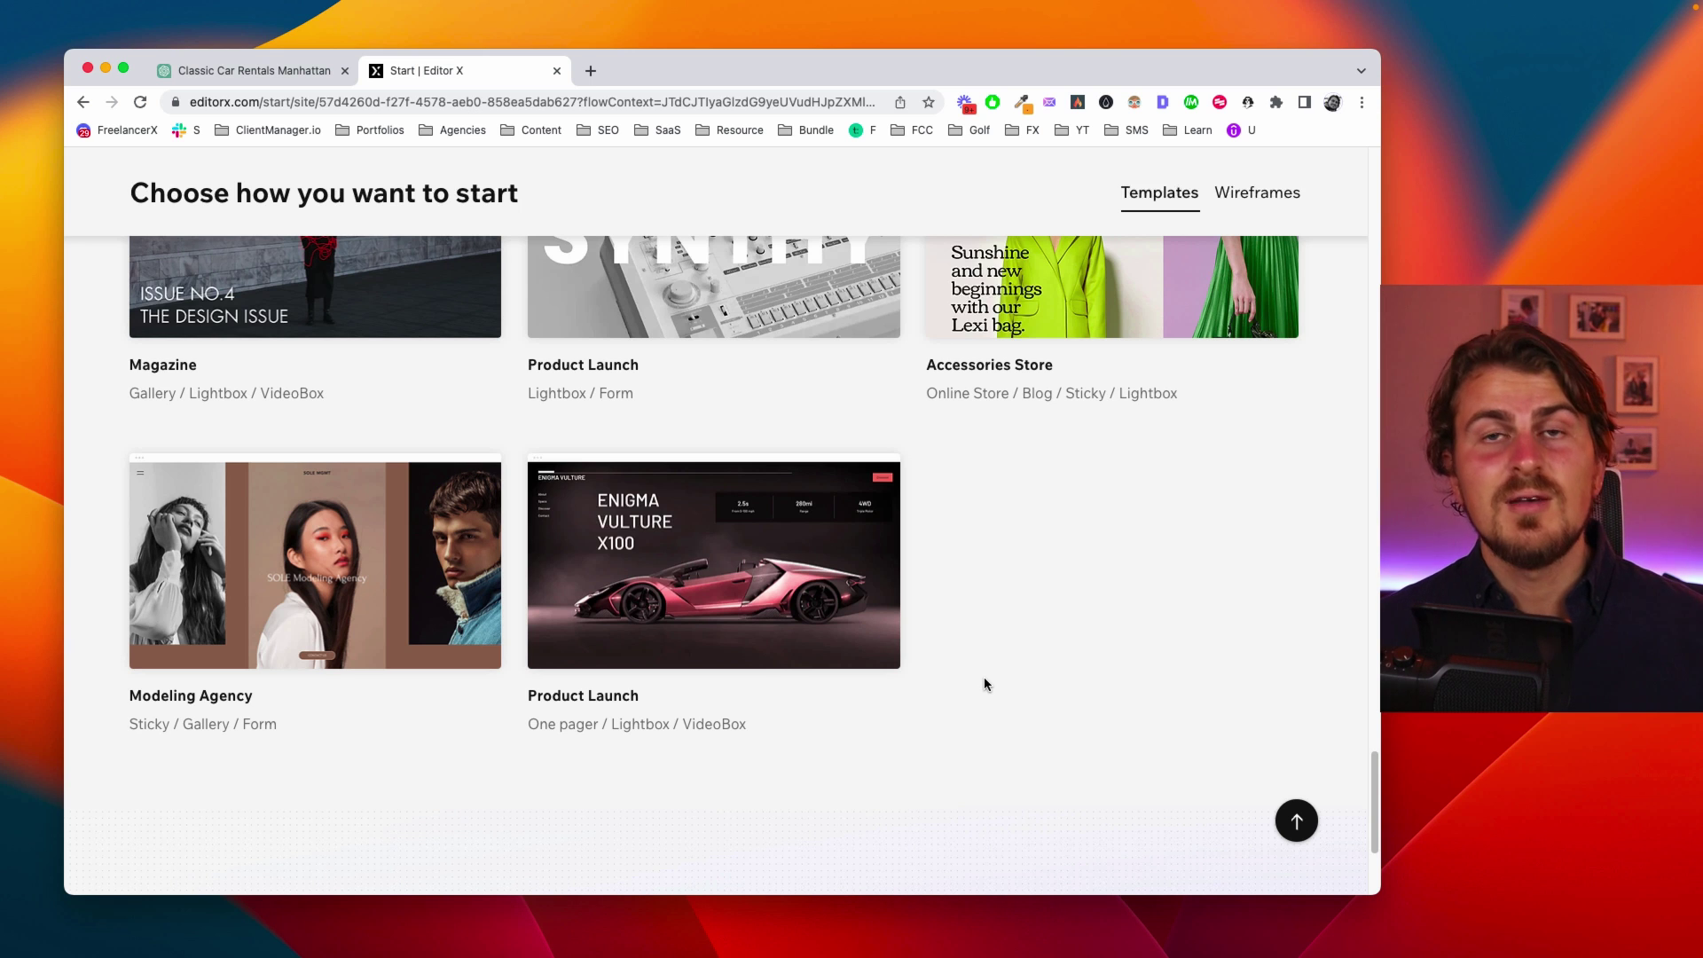
pyautogui.scroll(15, 983, 683)
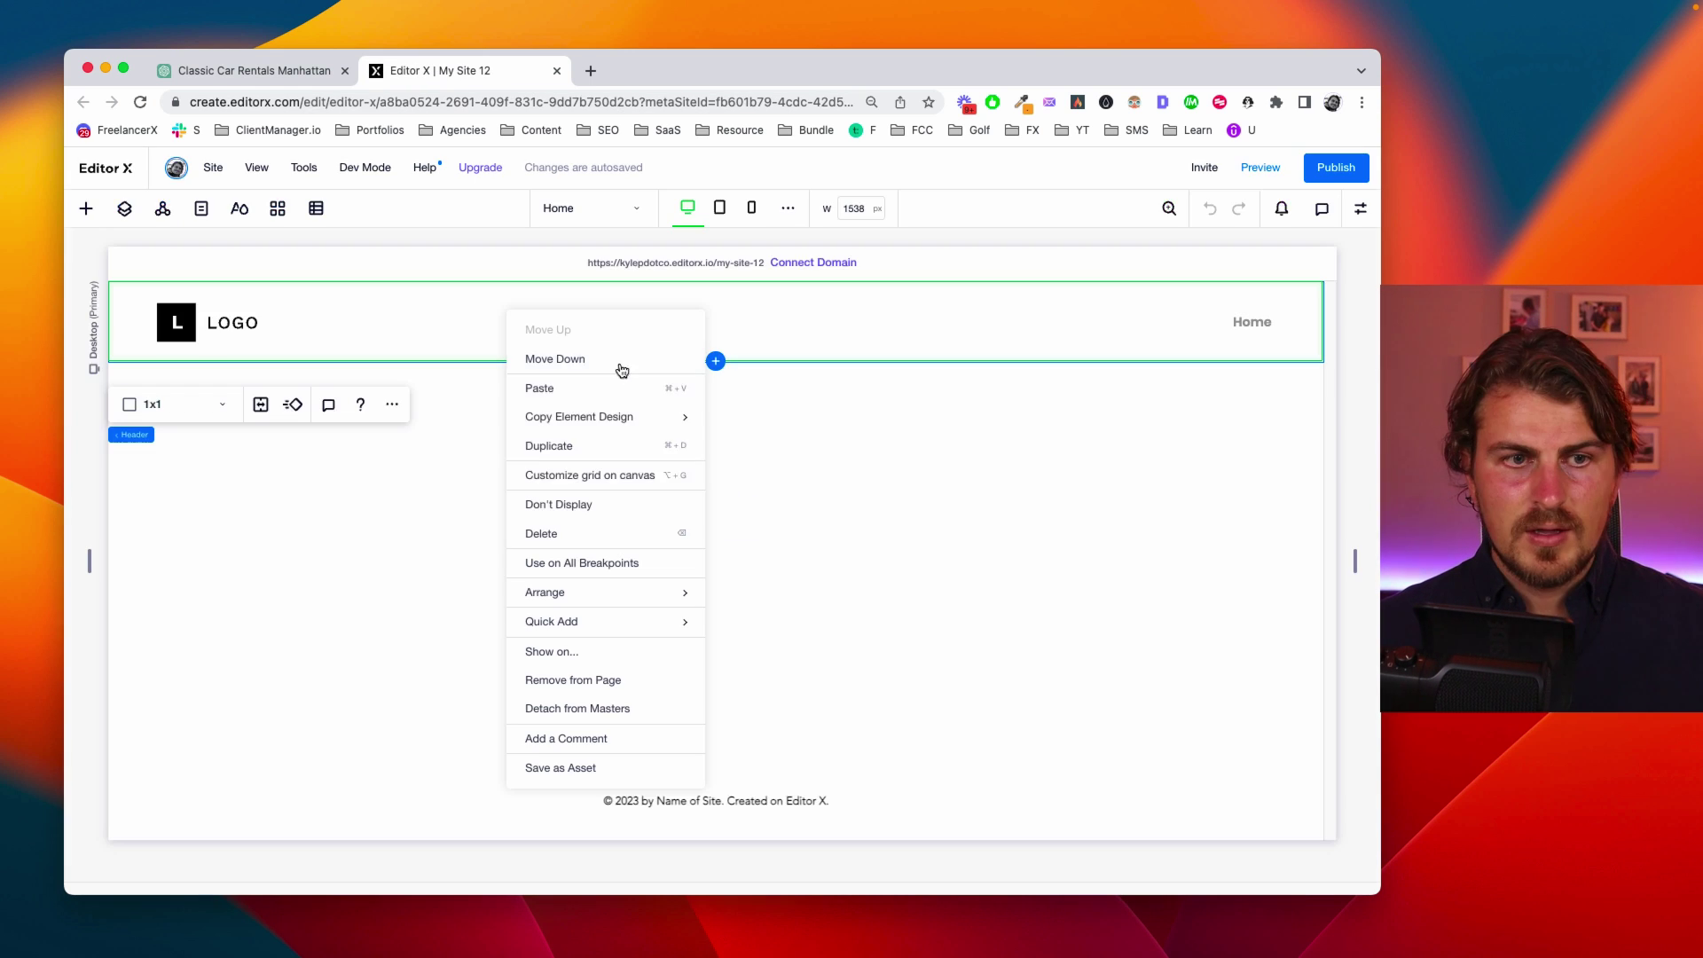
# Delete the header and add a blank page named CARS
pyautogui.click(594, 534)
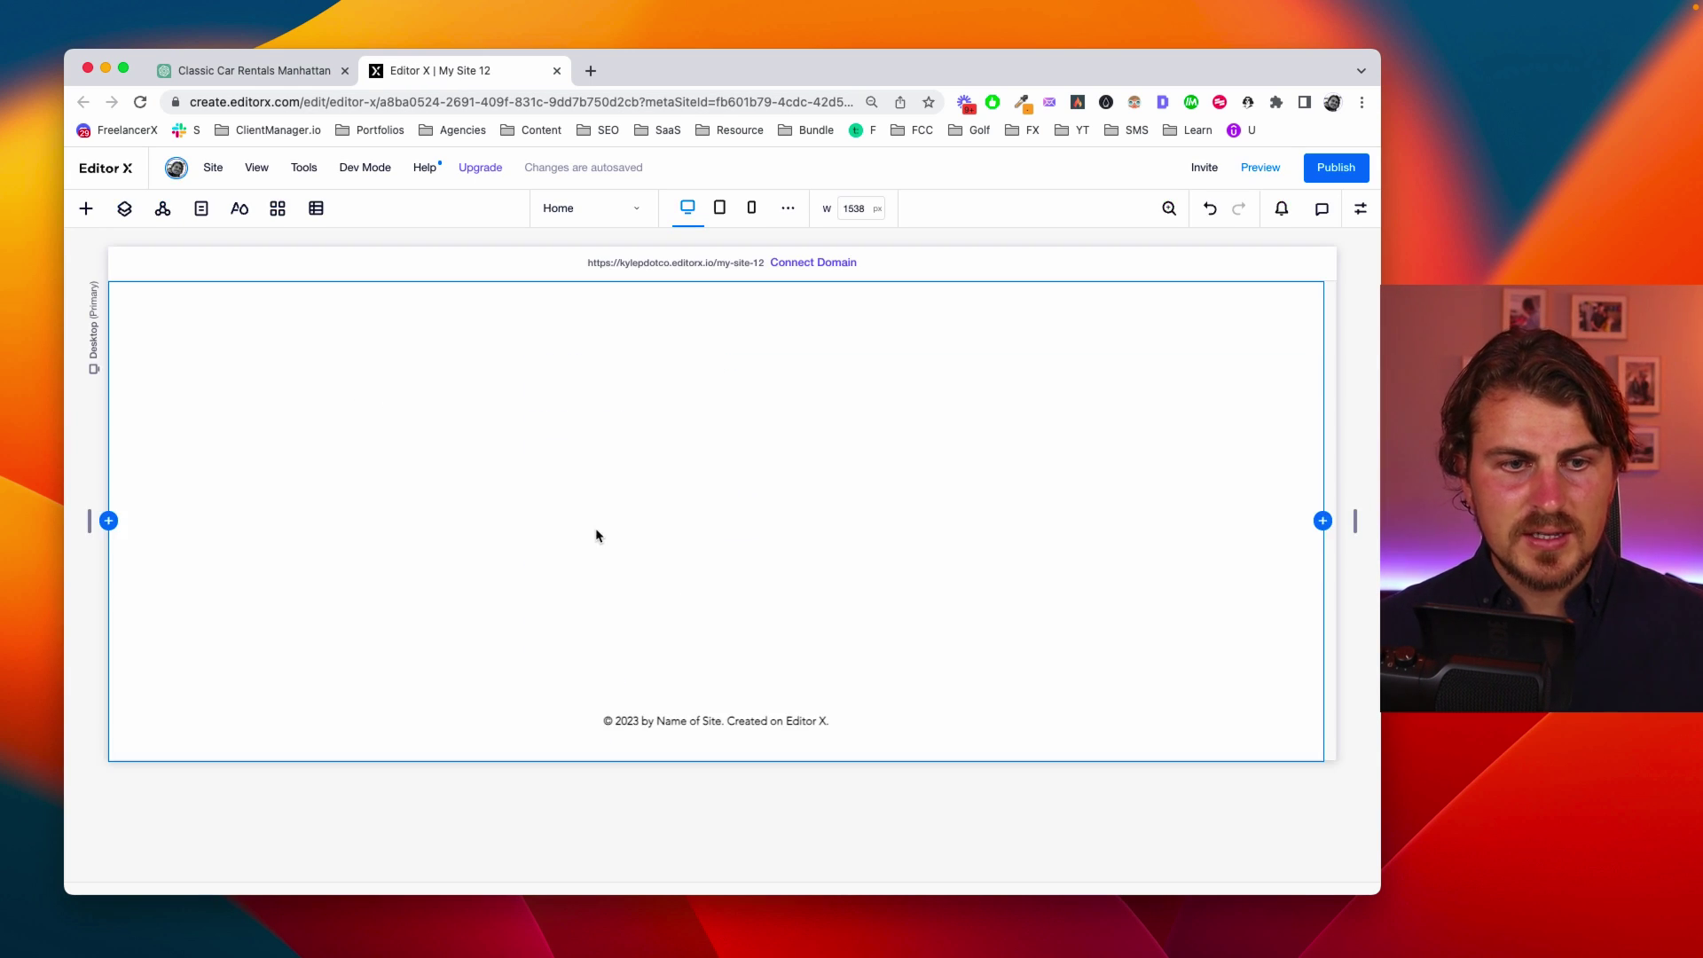
pyautogui.click(198, 207)
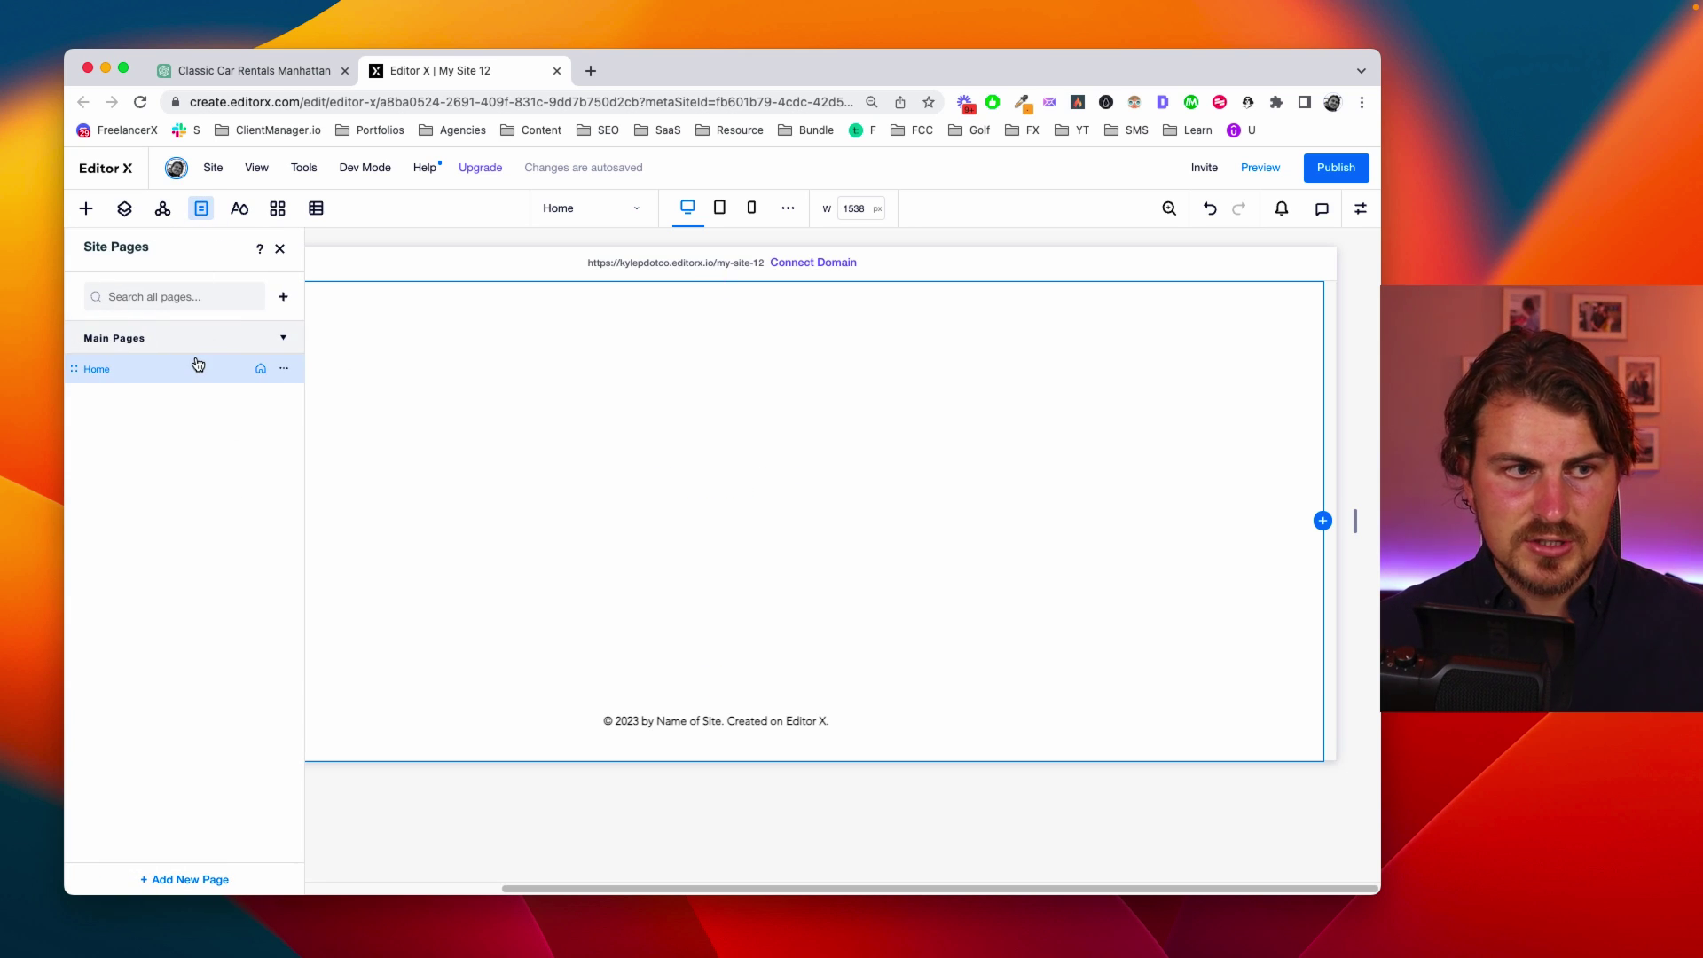
pyautogui.click(190, 879)
pyautogui.click(178, 728)
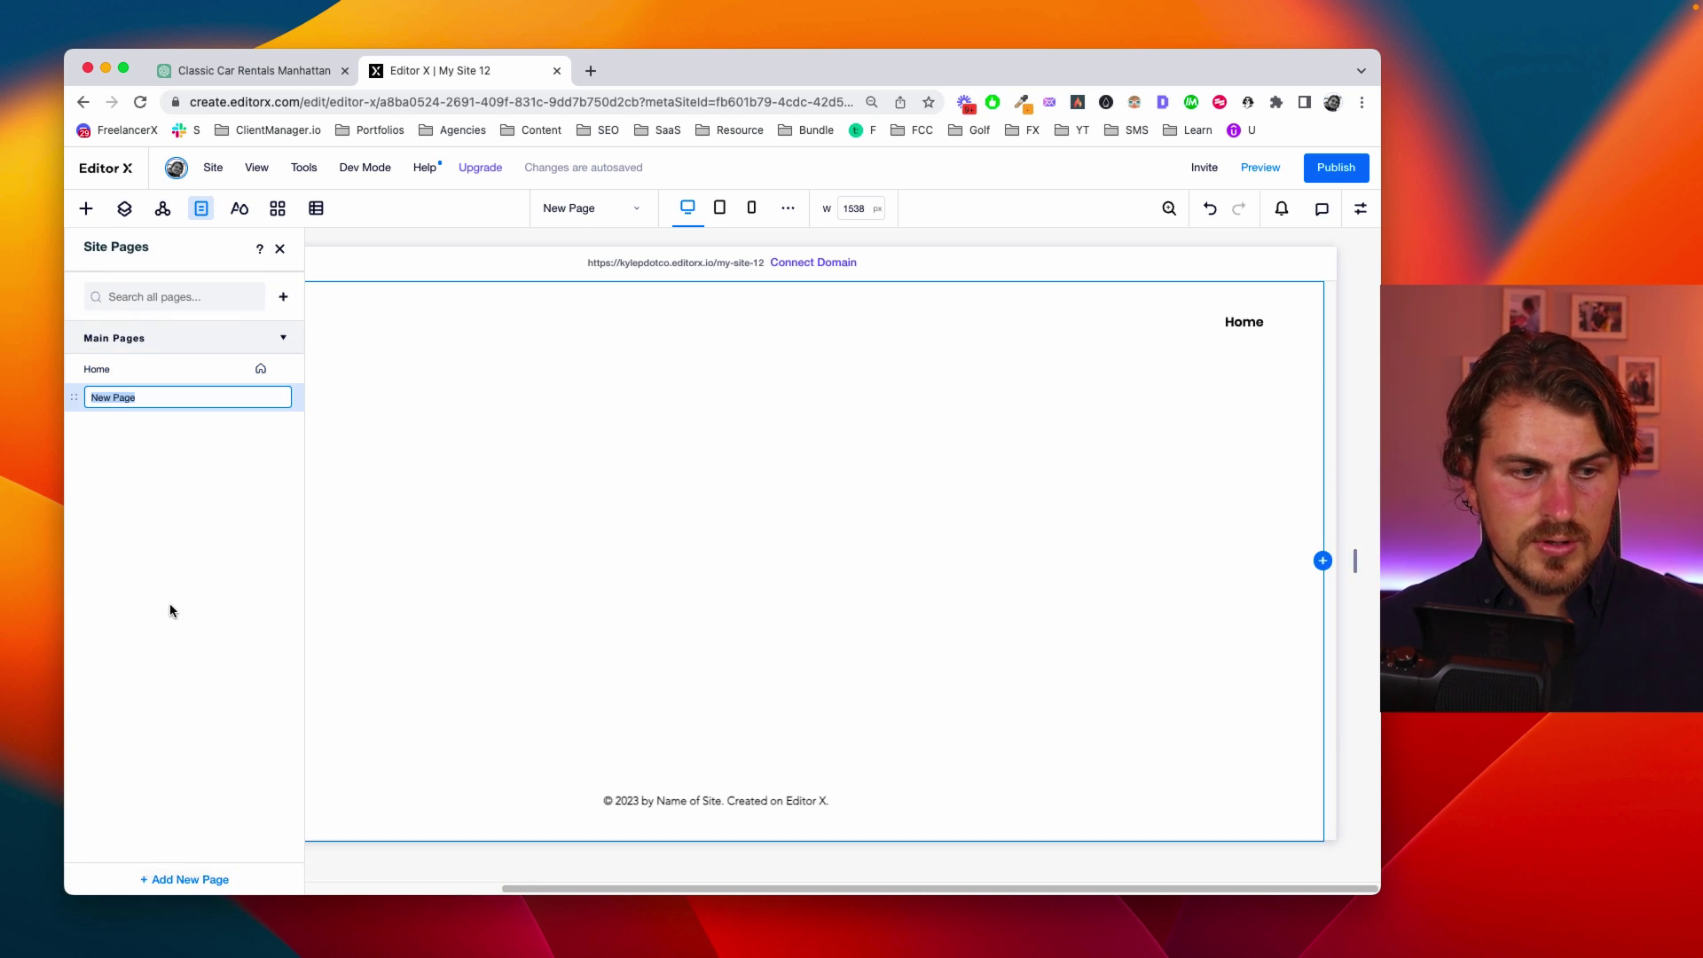
pyautogui.write('c')
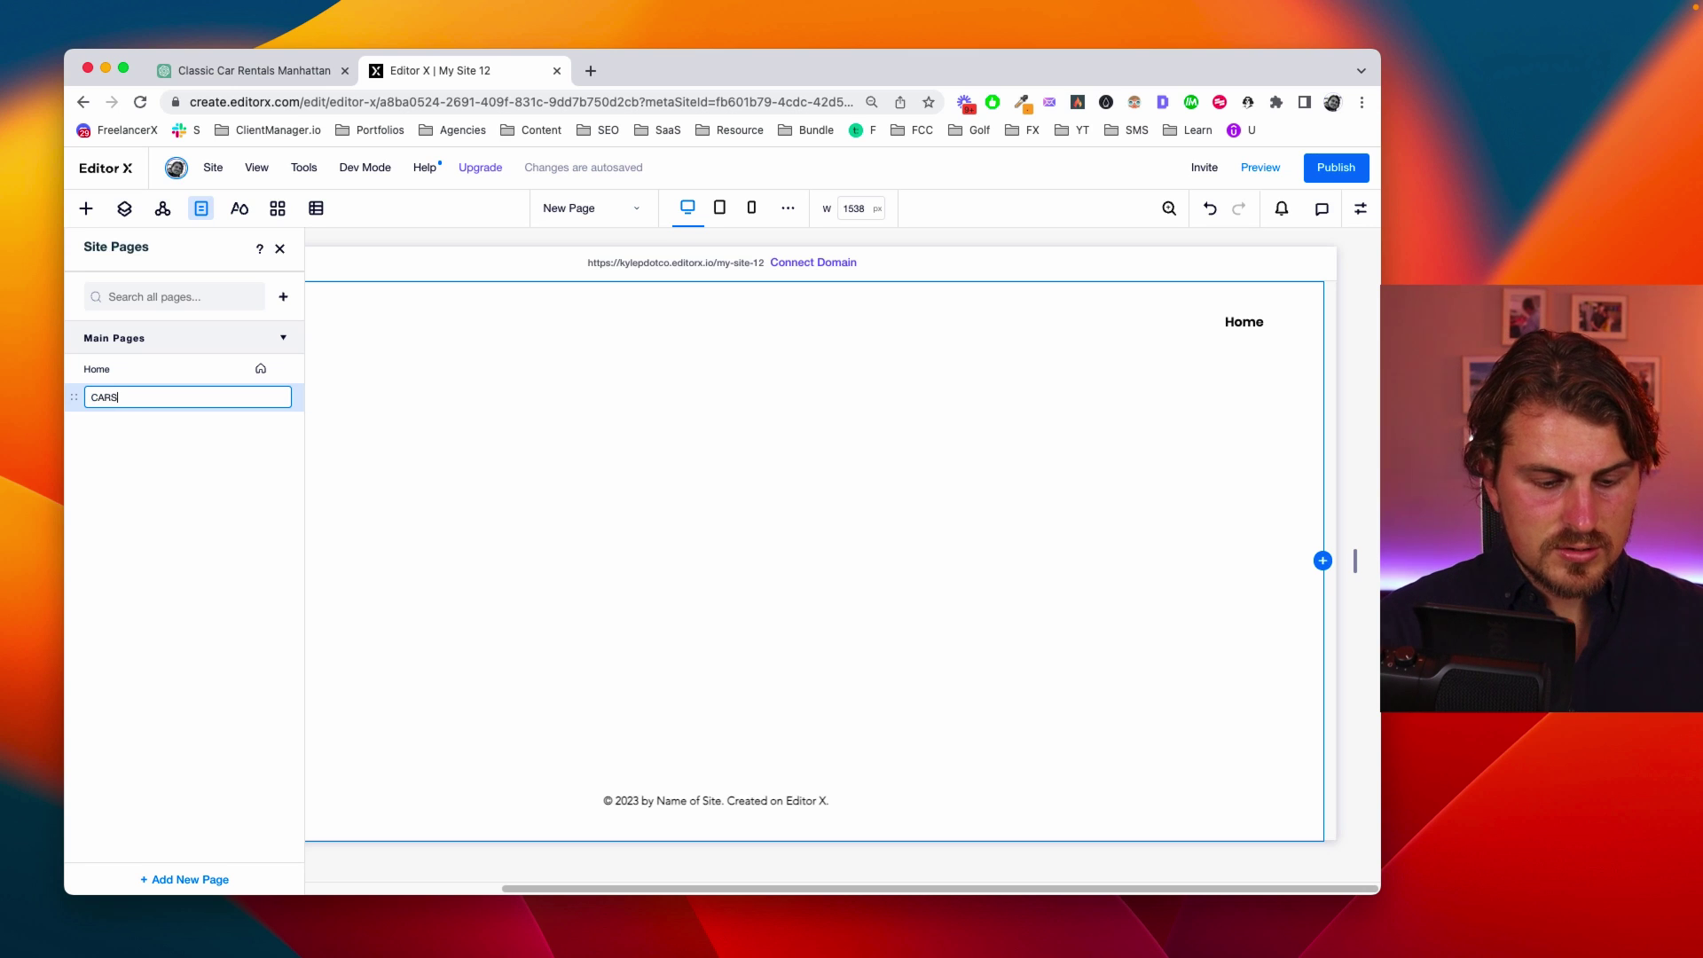
pyautogui.click(153, 371)
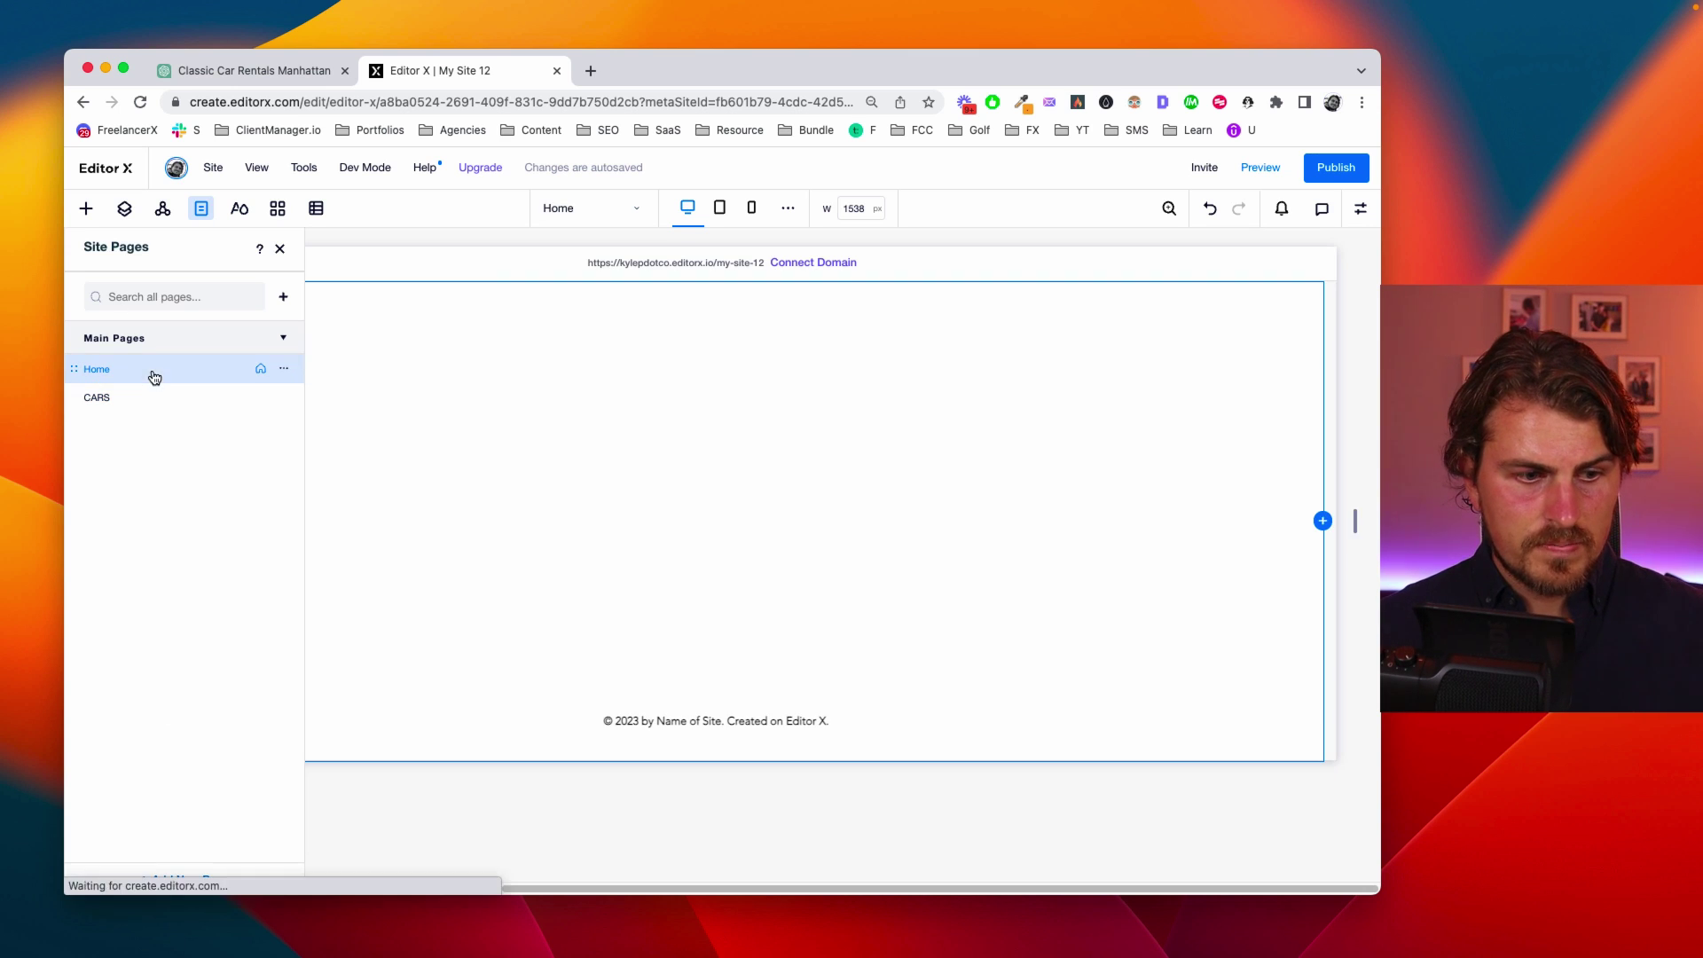
# Rename the Home page to HOME
pyautogui.click(283, 368)
pyautogui.click(332, 466)
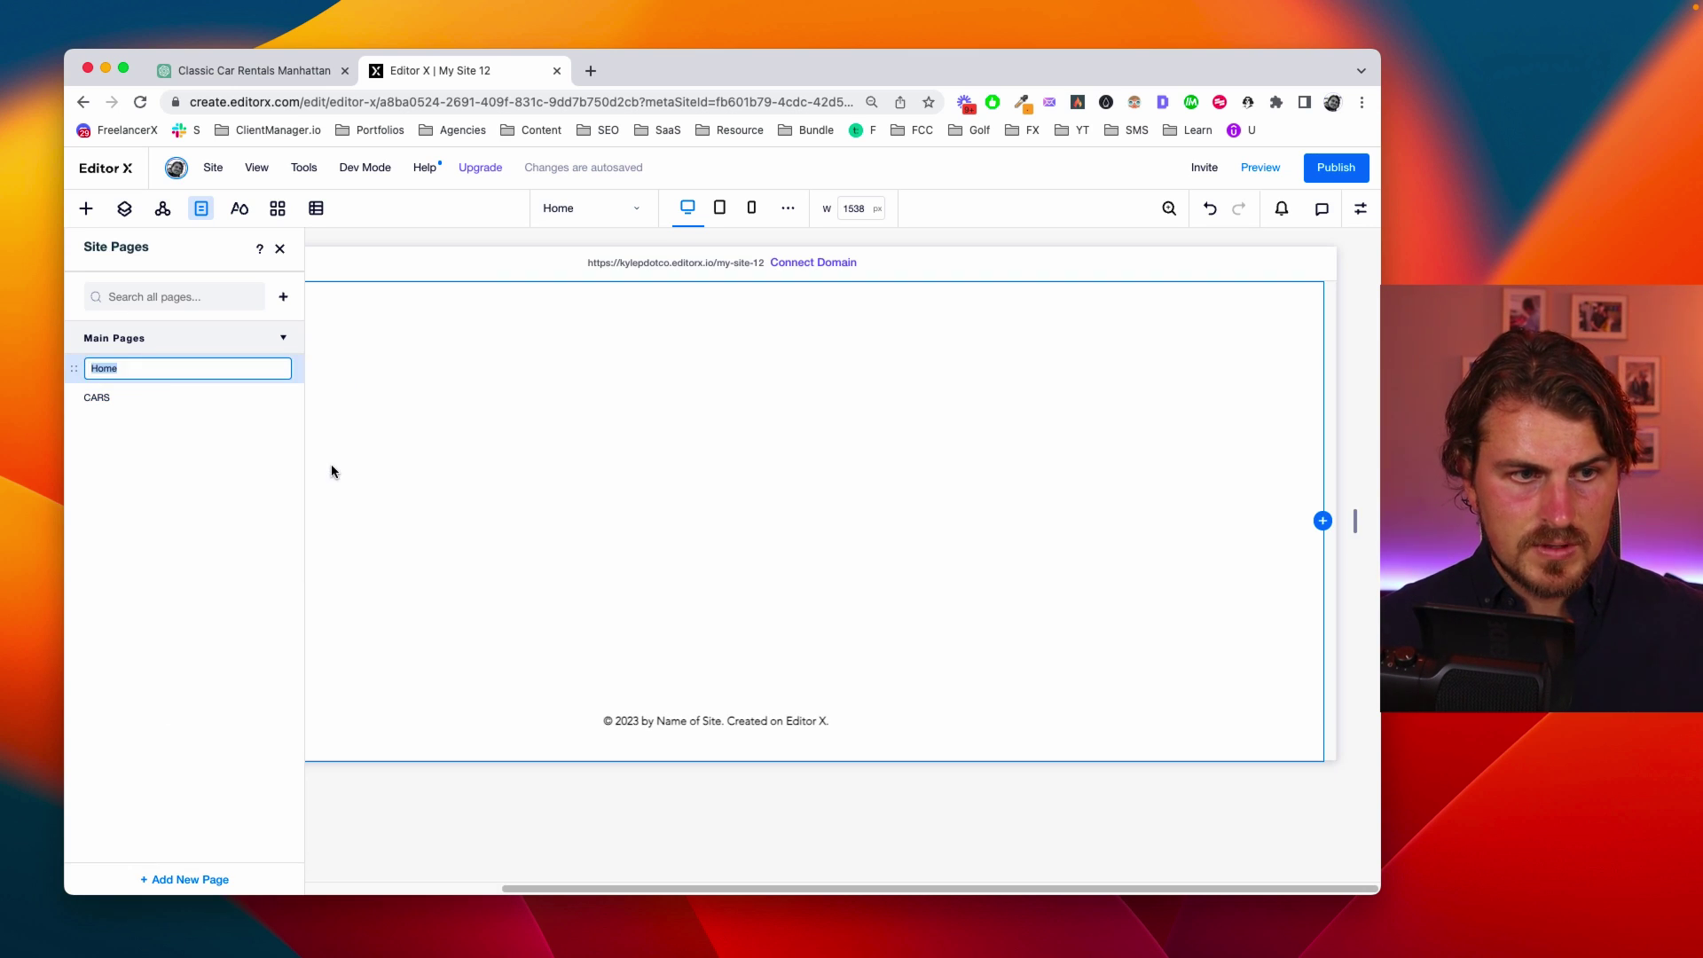
pyautogui.write('HOME')
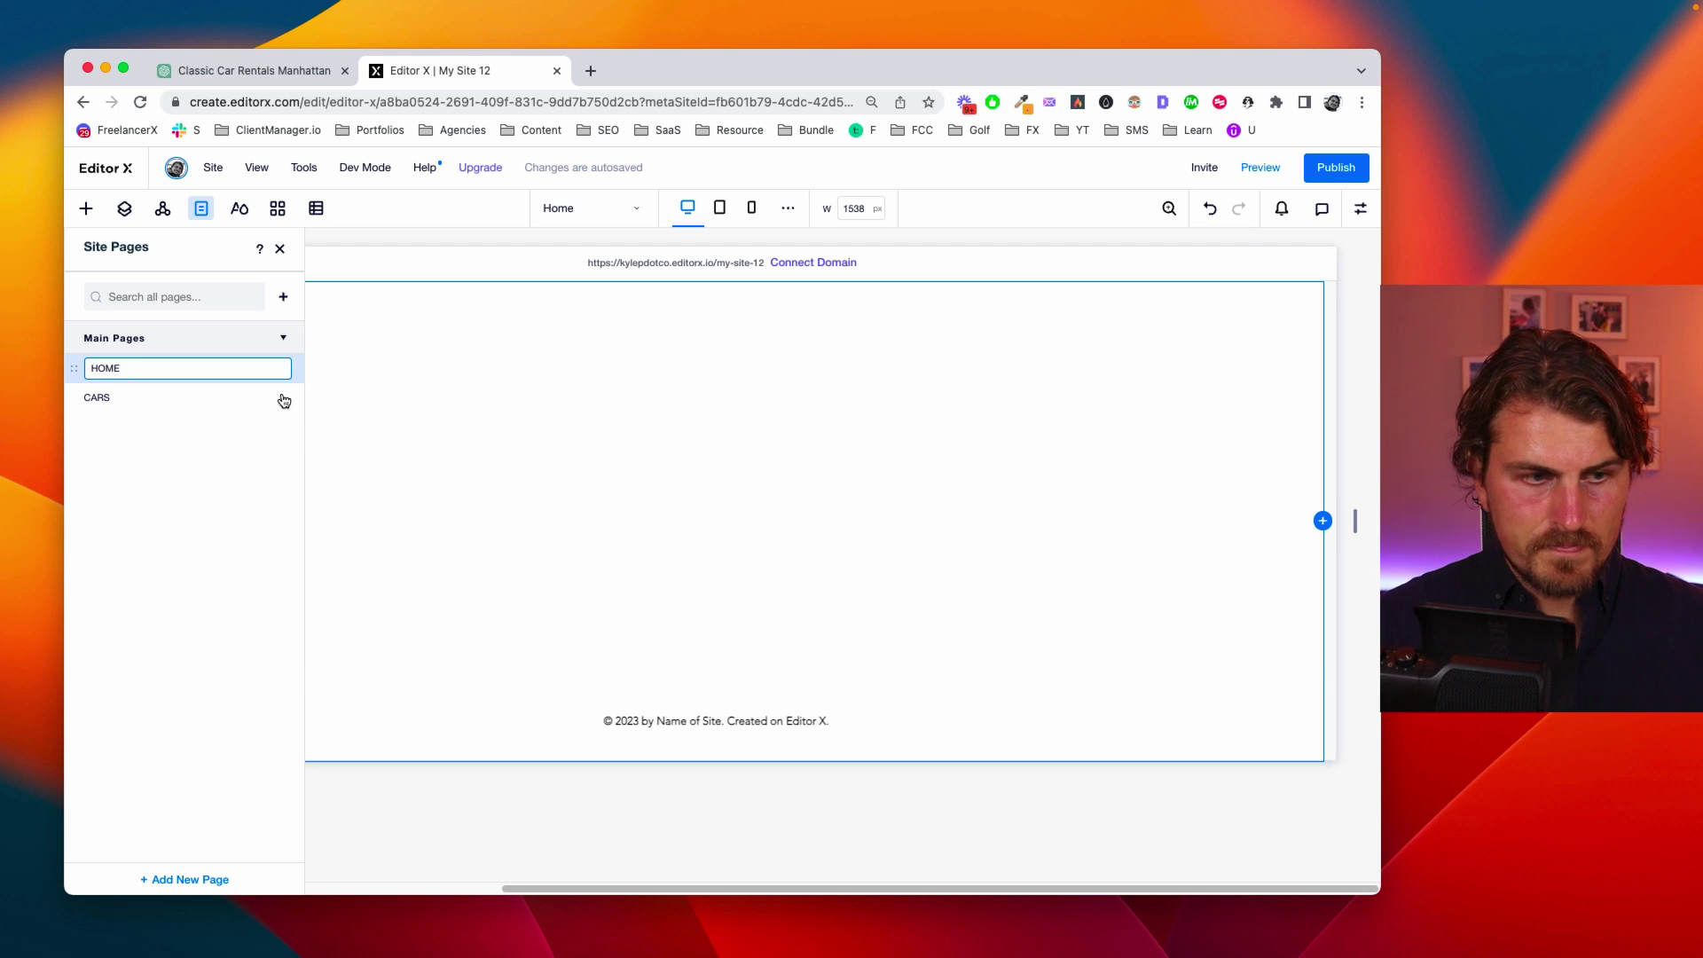
pyautogui.click(160, 586)
# Add a blank BOOKINGS page and return the canvas to the HOME page
pyautogui.click(189, 879)
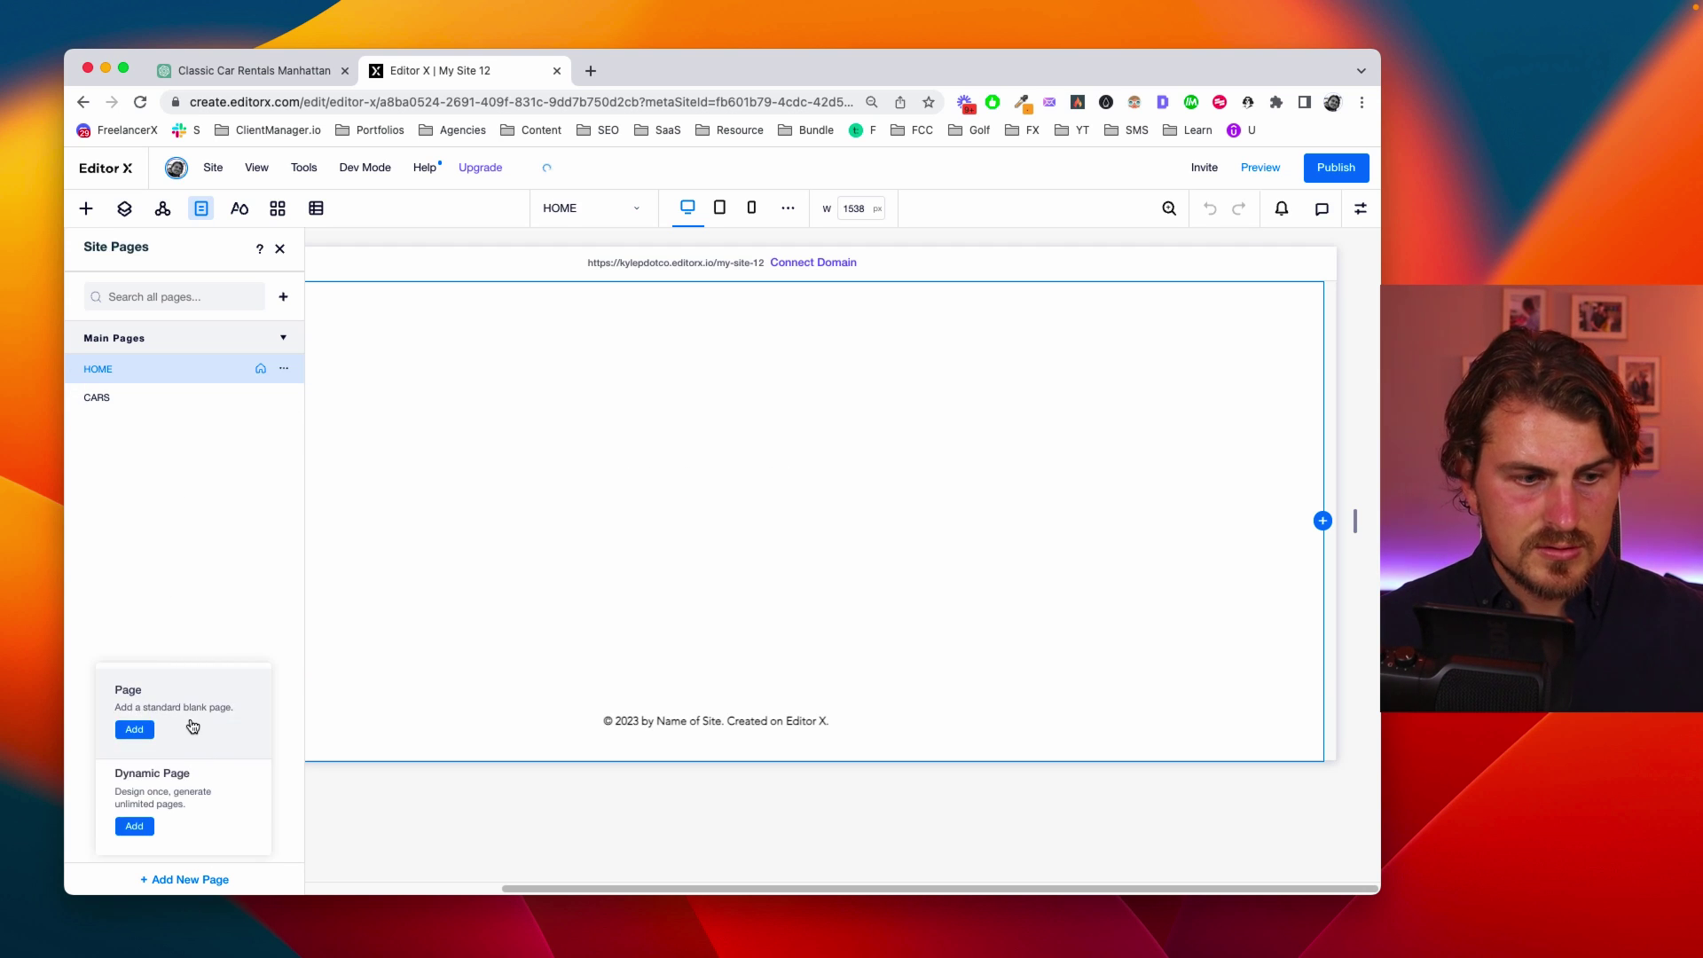
pyautogui.click(134, 729)
pyautogui.write('BOK')
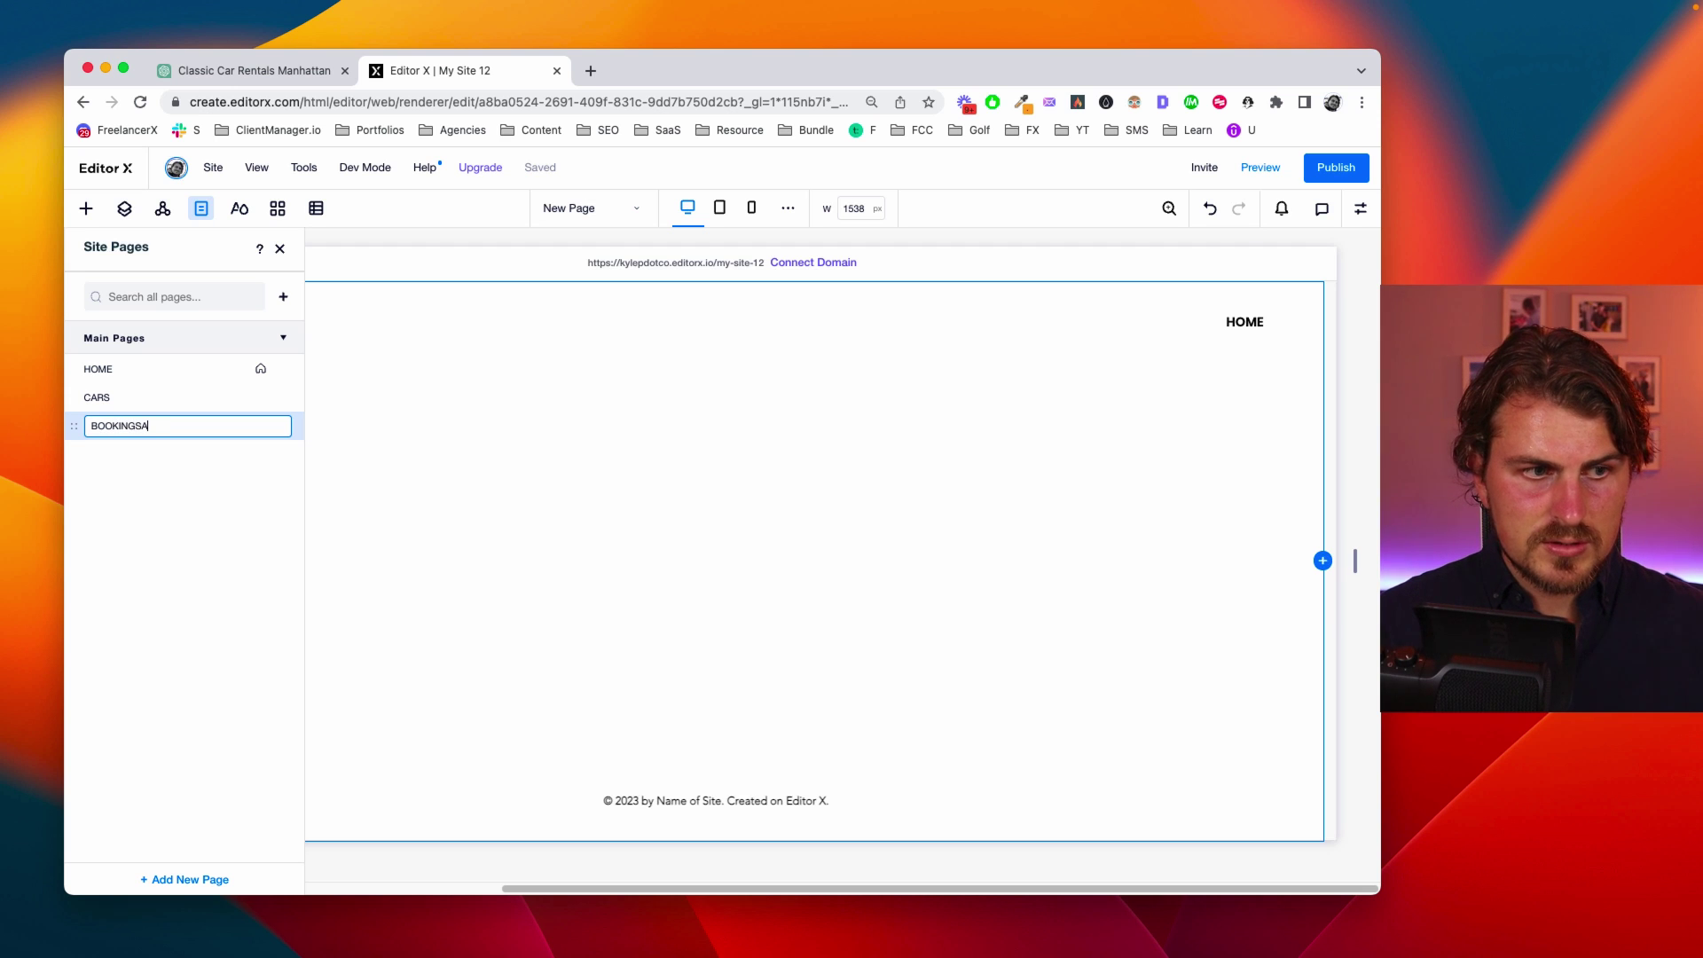
pyautogui.press('Return')
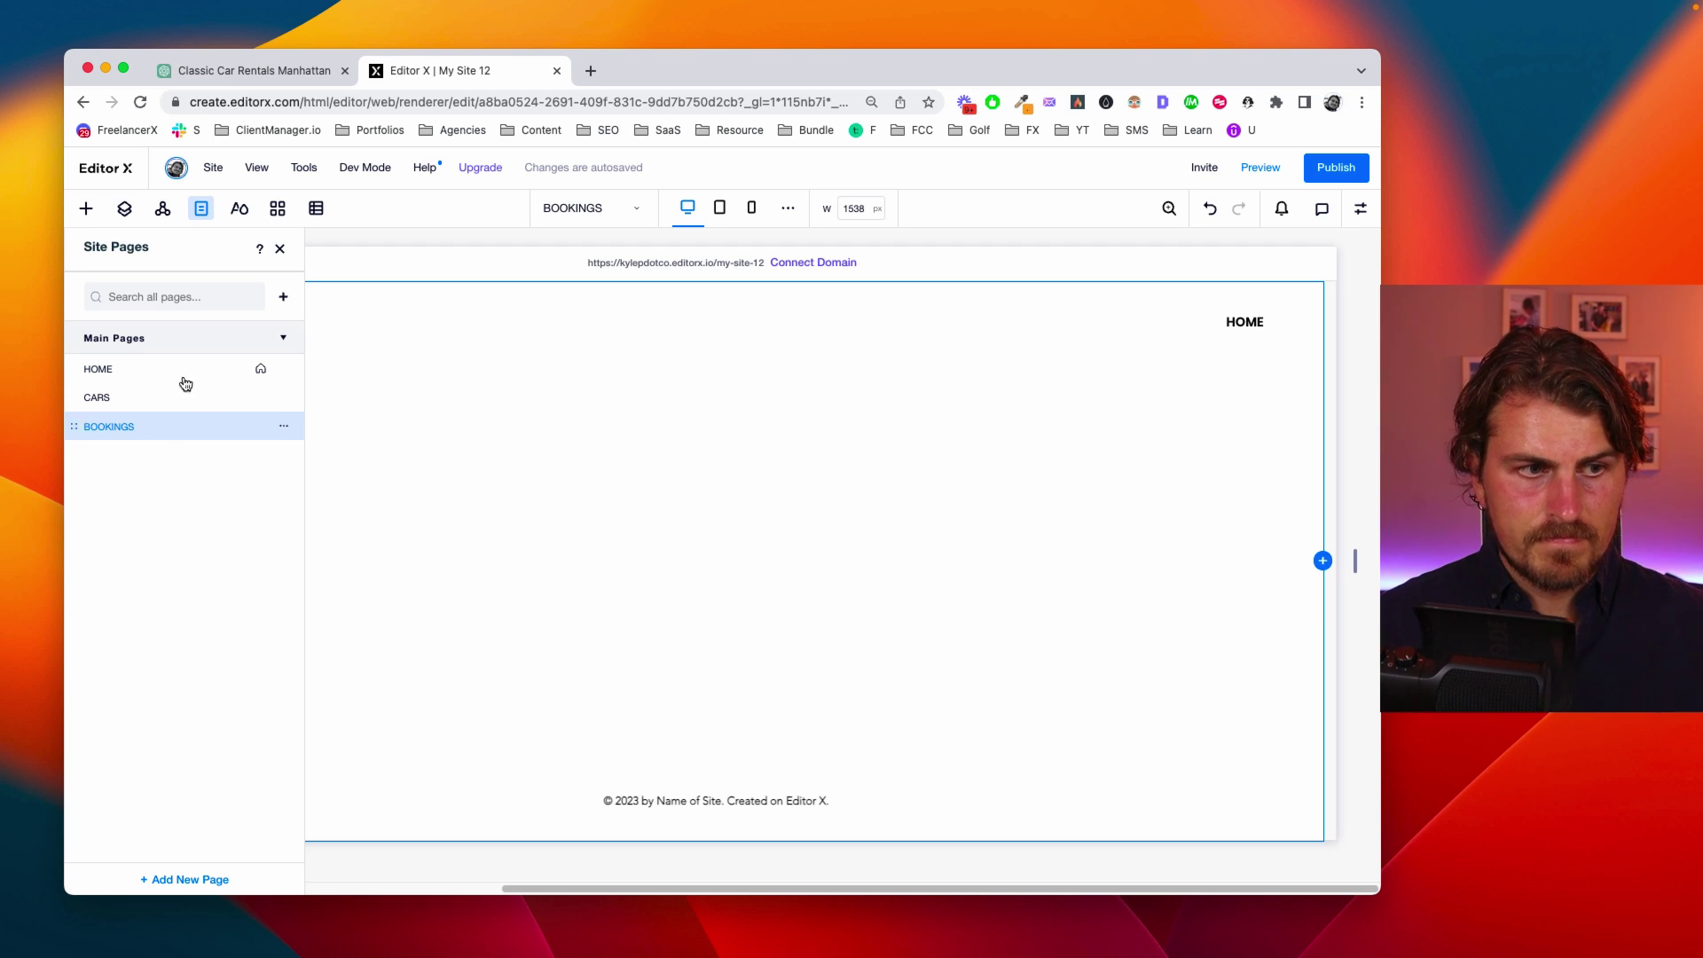
pyautogui.click(177, 367)
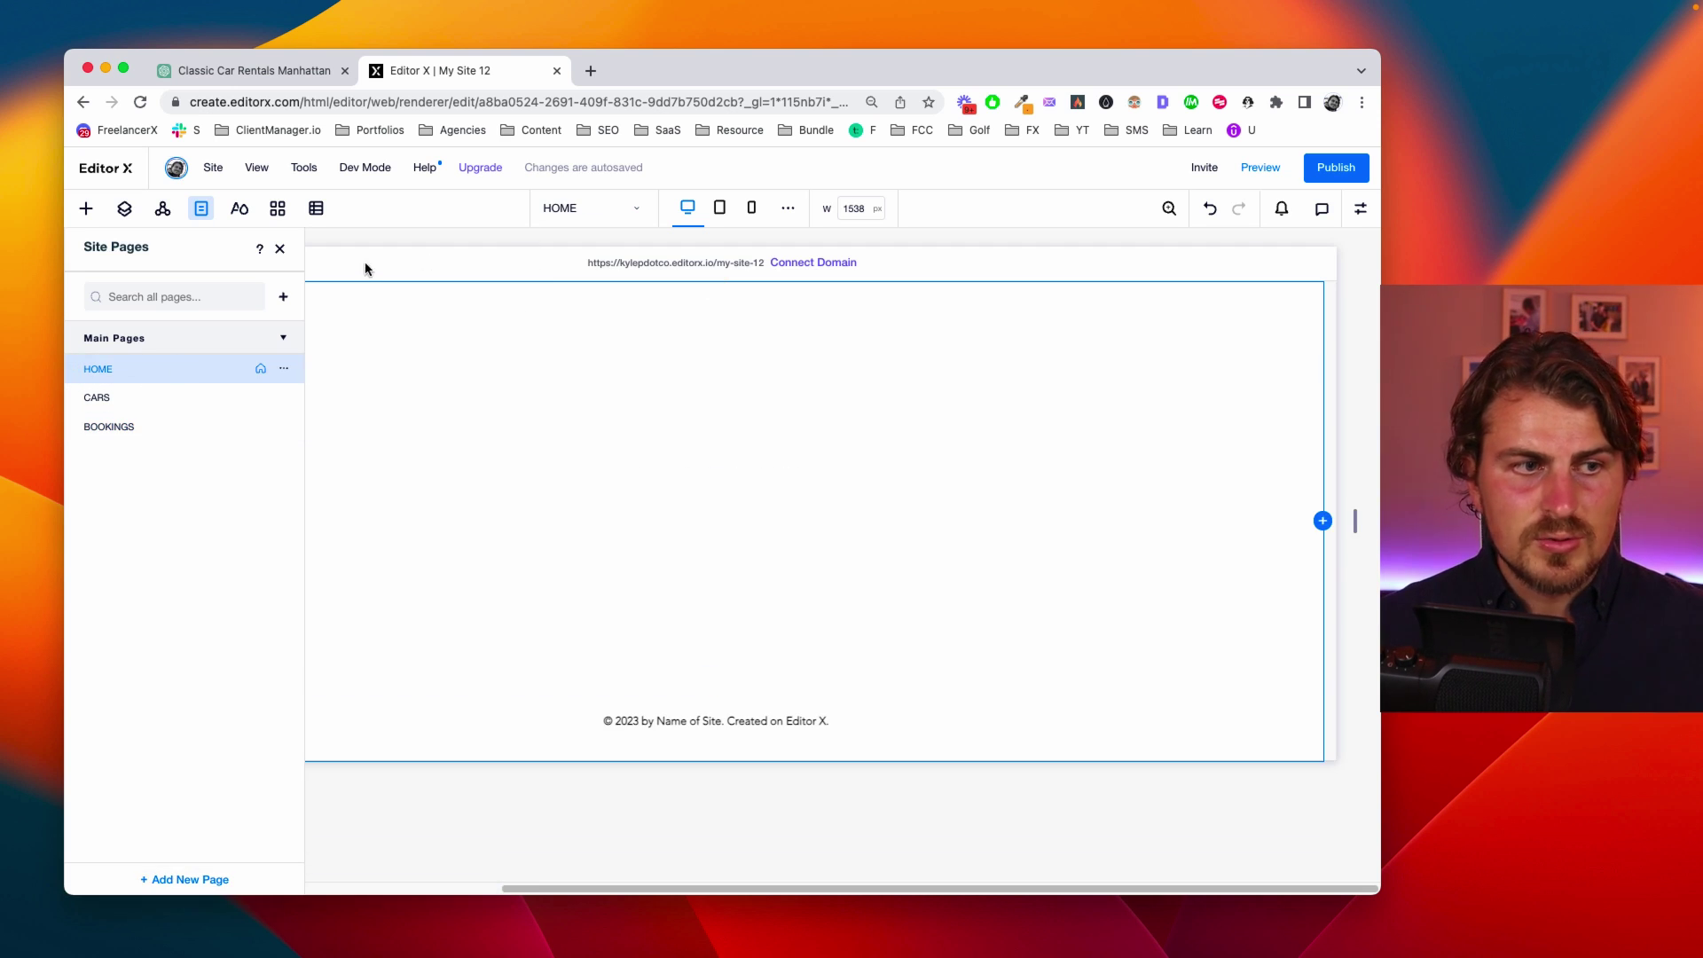
# Add an image element to the empty section on the HOME page
pyautogui.click(281, 249)
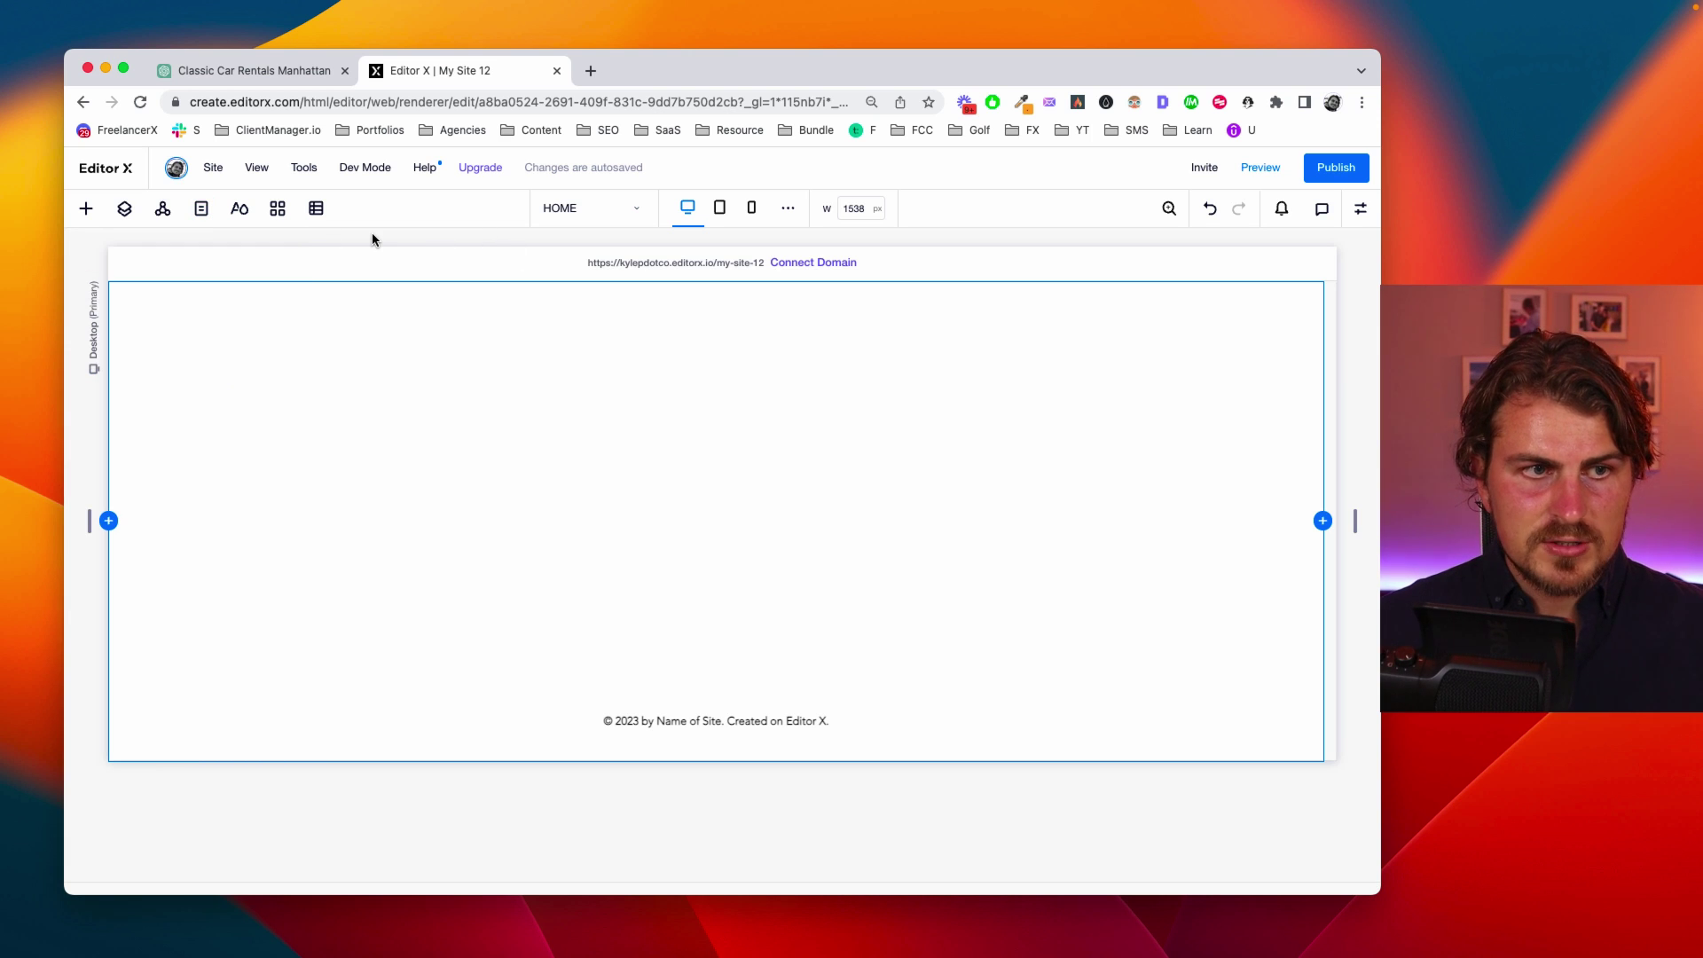
pyautogui.click(524, 439)
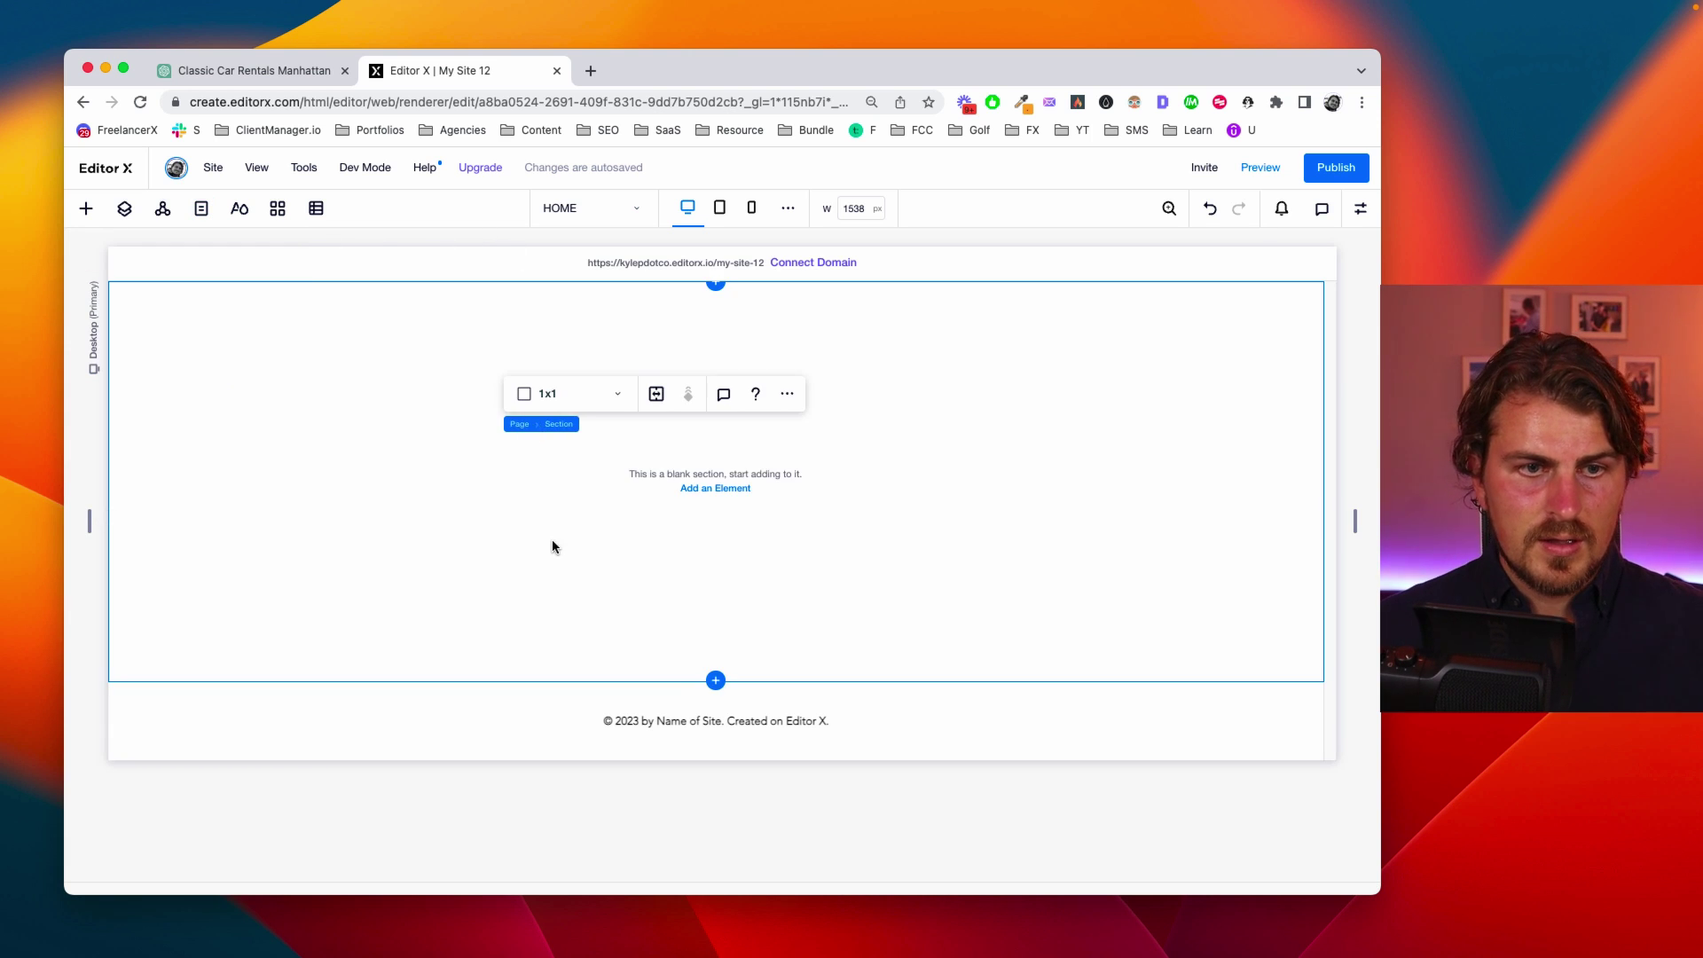
pyautogui.click(715, 488)
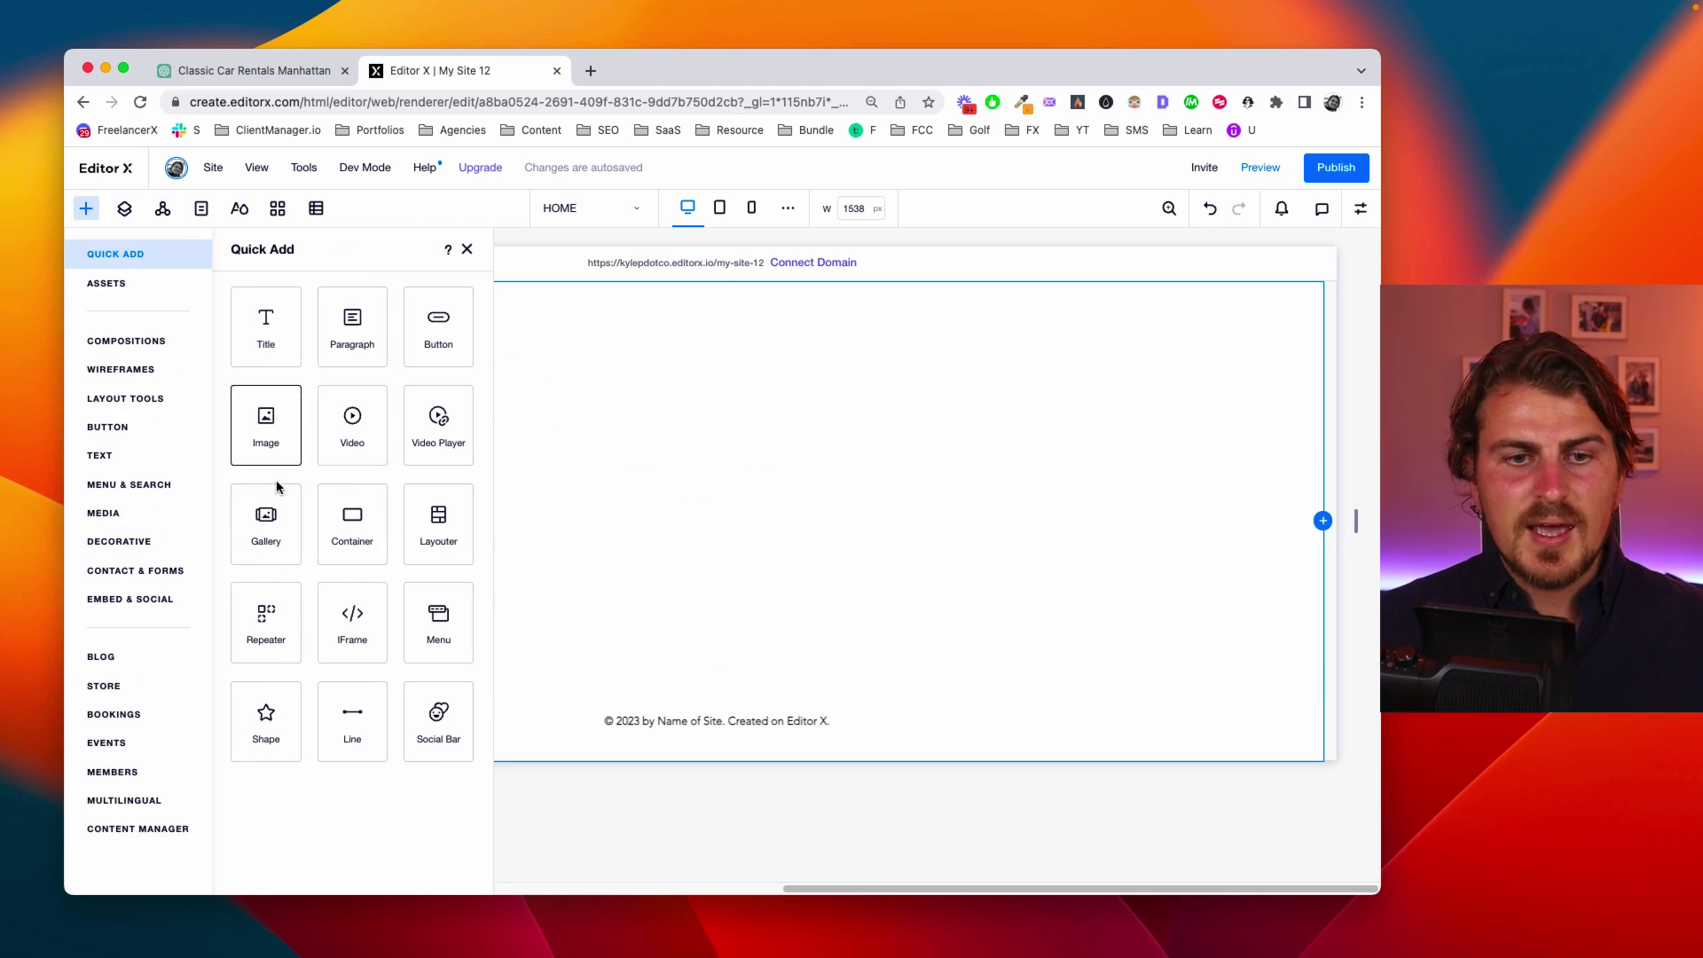
pyautogui.click(269, 430)
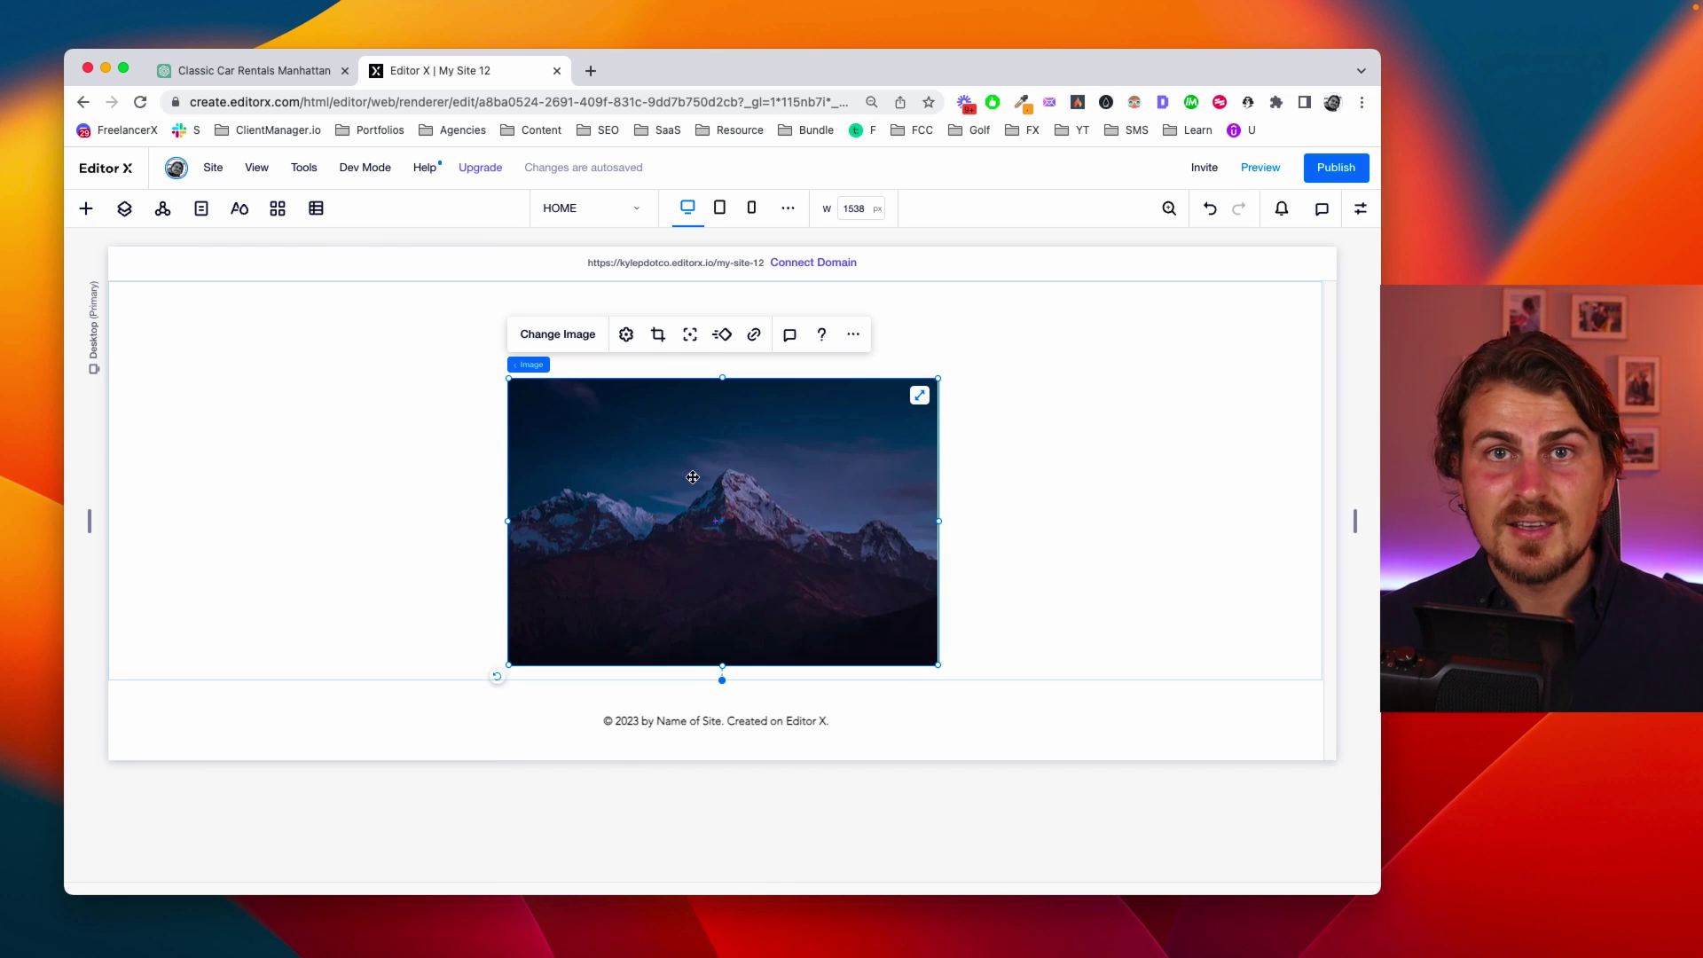
# Upload the DALL-E red car image to Site Files as the image's picture
pyautogui.click(542, 337)
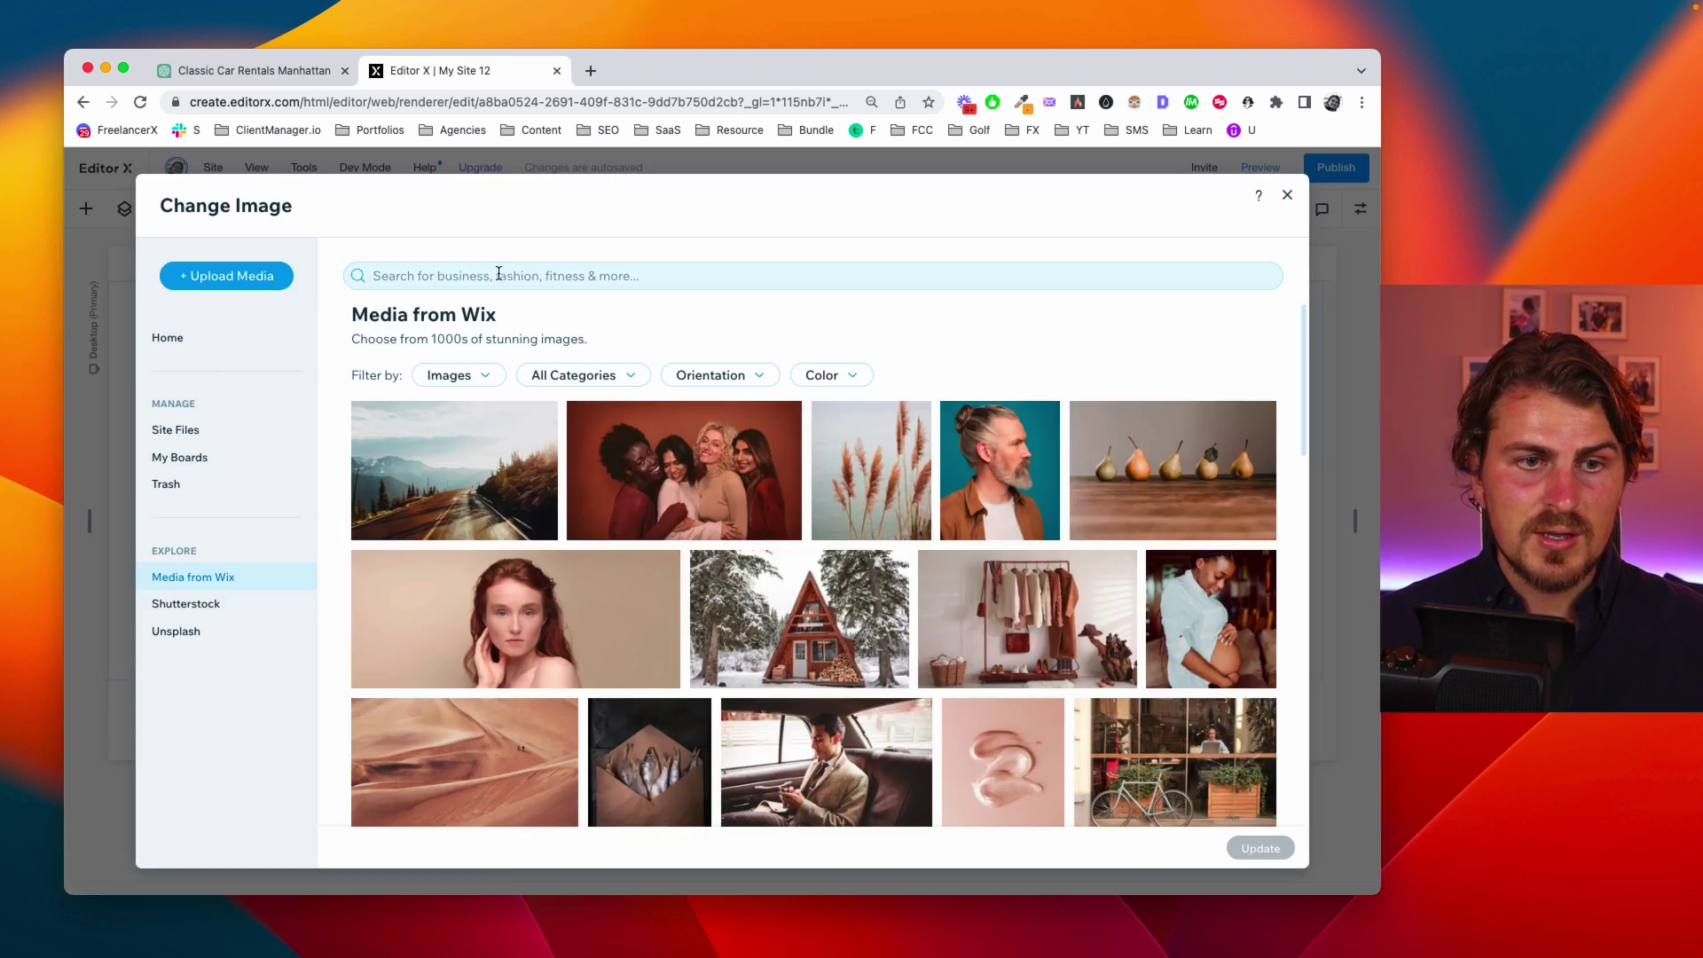
pyautogui.click(181, 429)
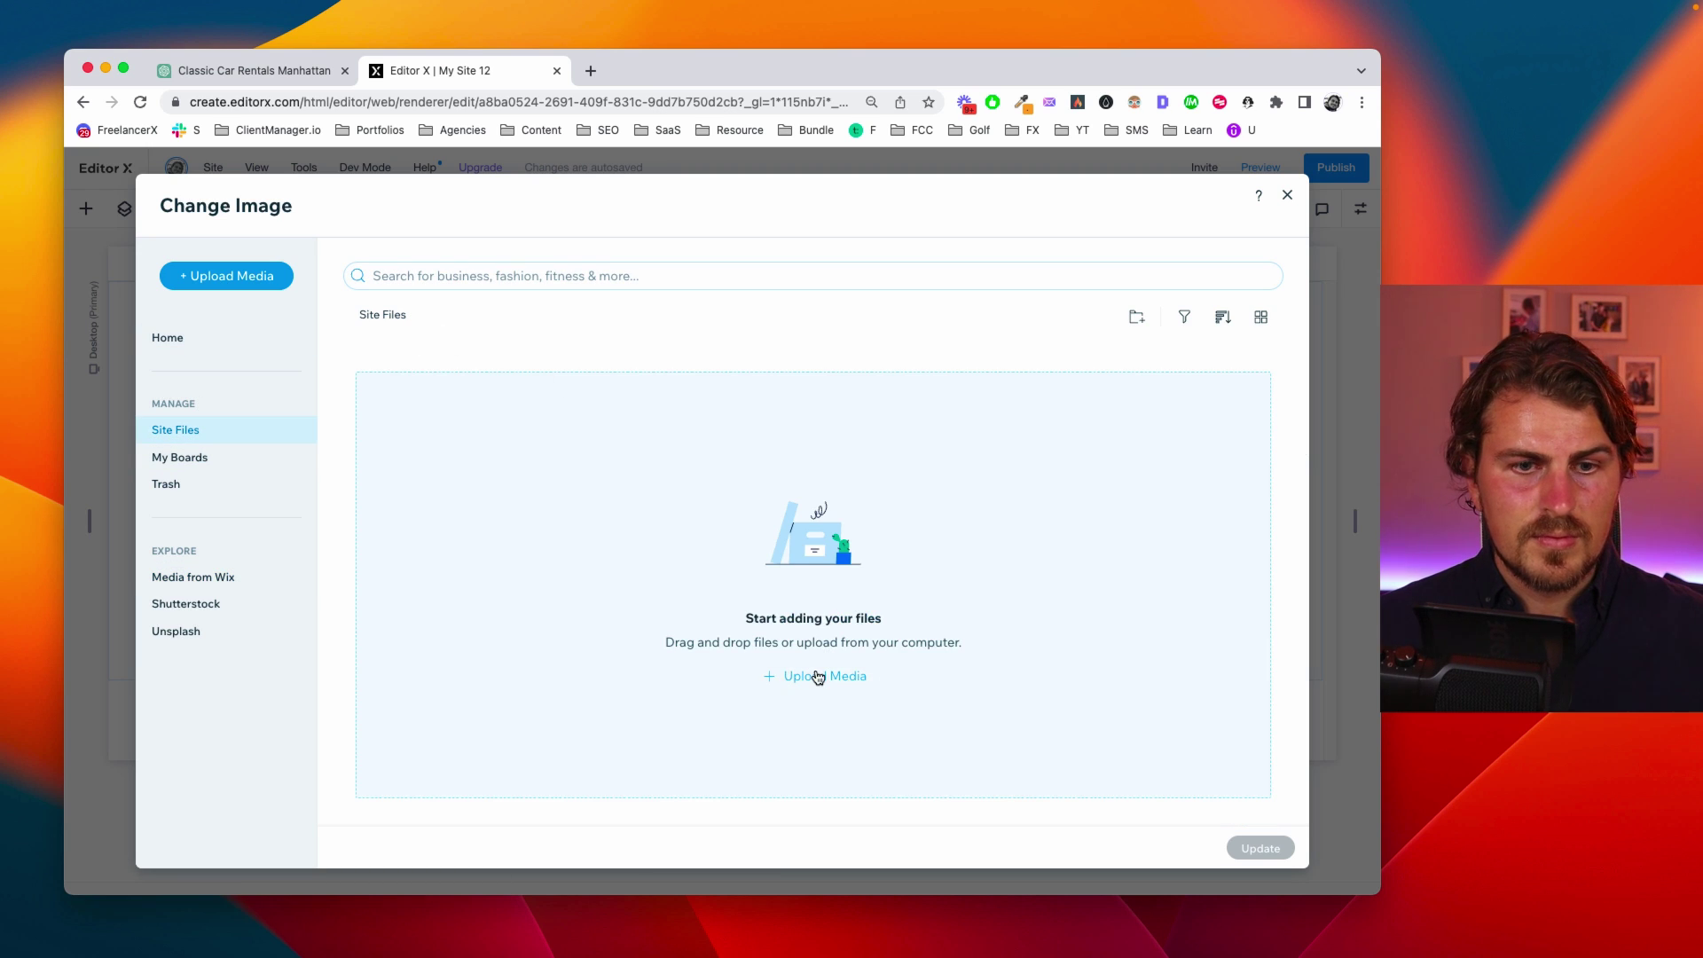
pyautogui.click(818, 677)
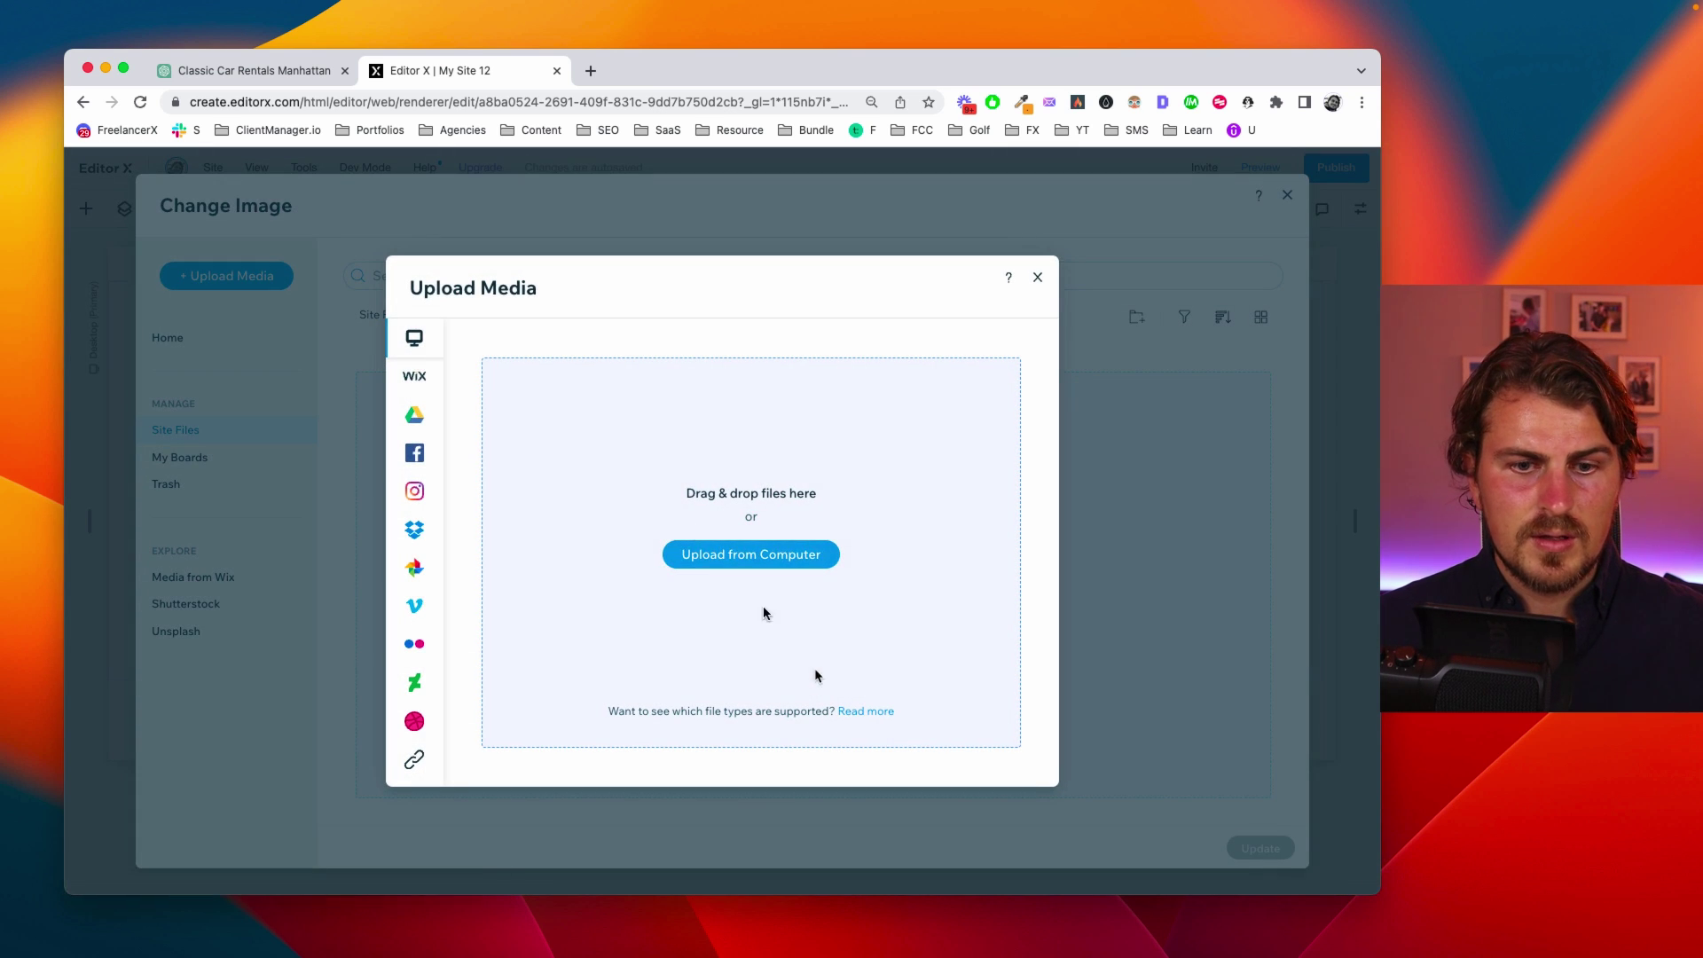
pyautogui.click(582, 411)
pyautogui.doubleClick(346, 232)
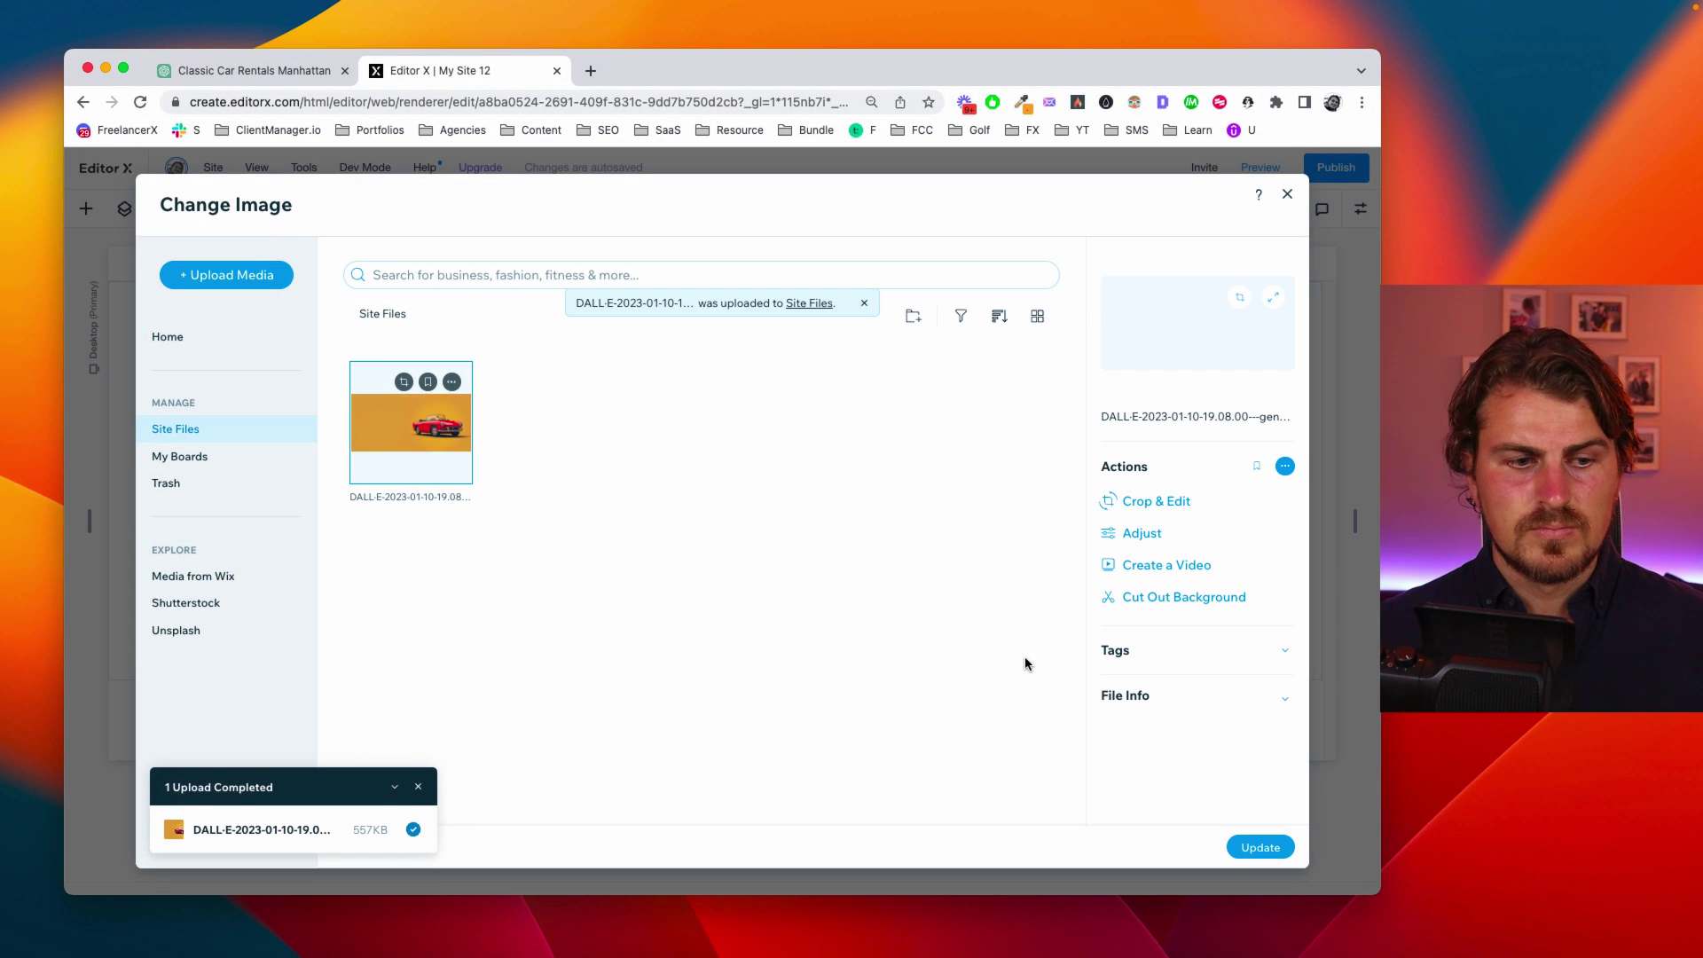
# Apply the red convertible picture and stretch it across the full section width
pyautogui.click(1282, 849)
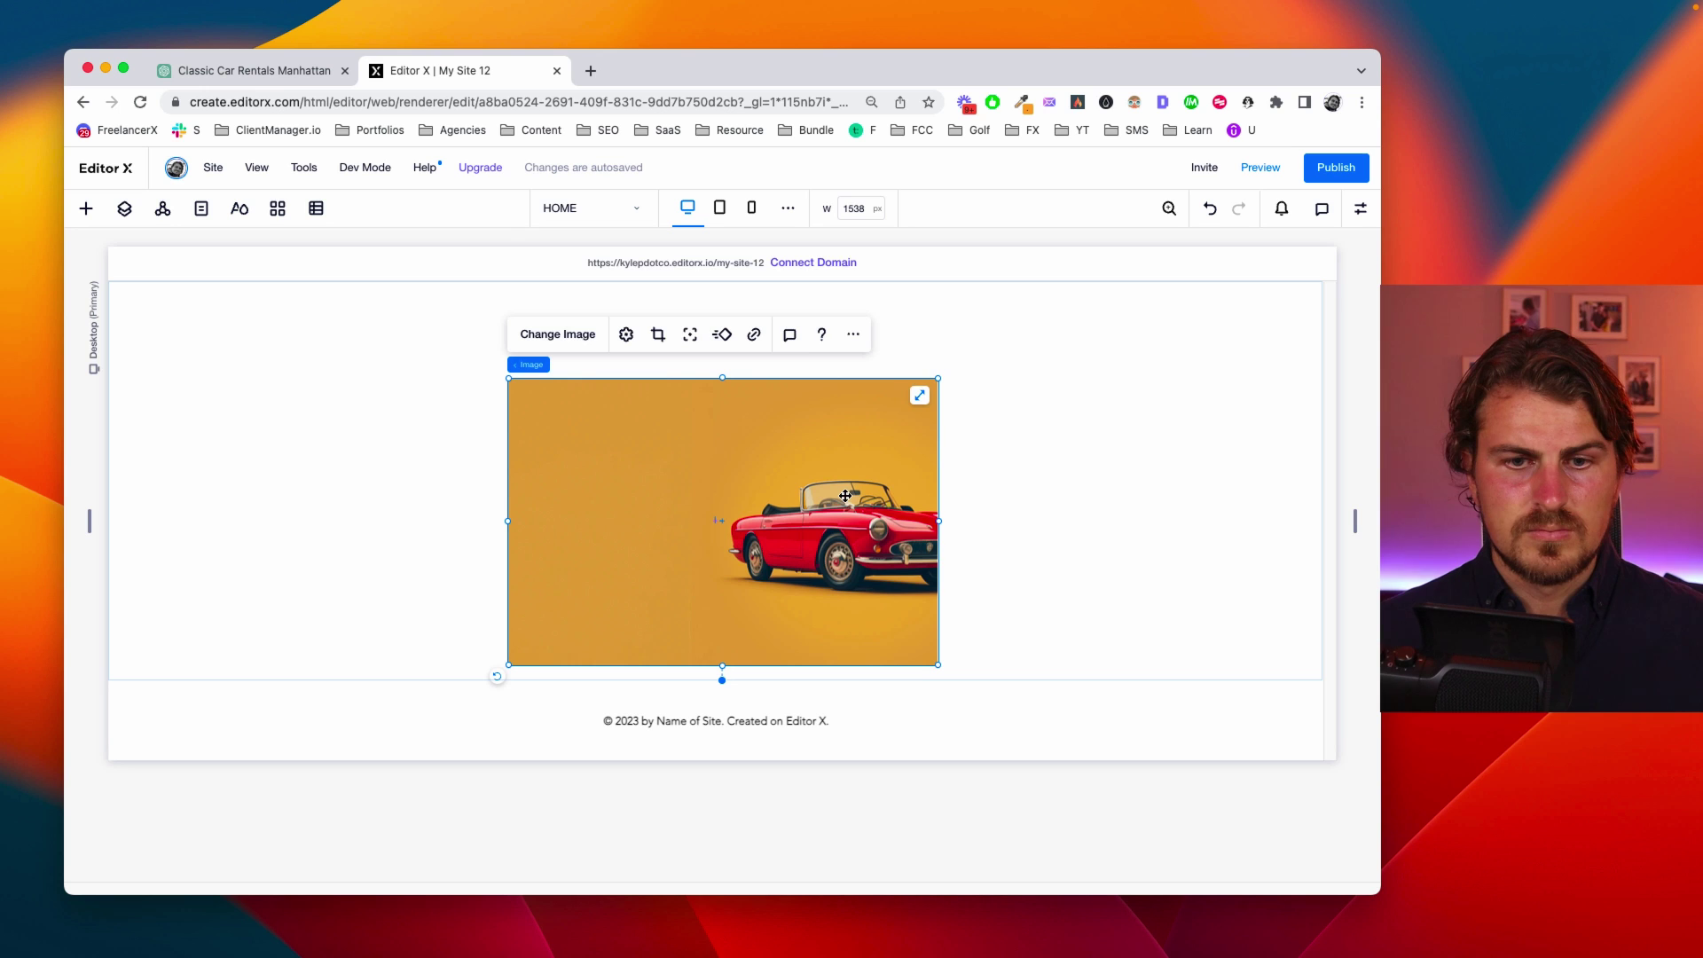
pyautogui.click(922, 396)
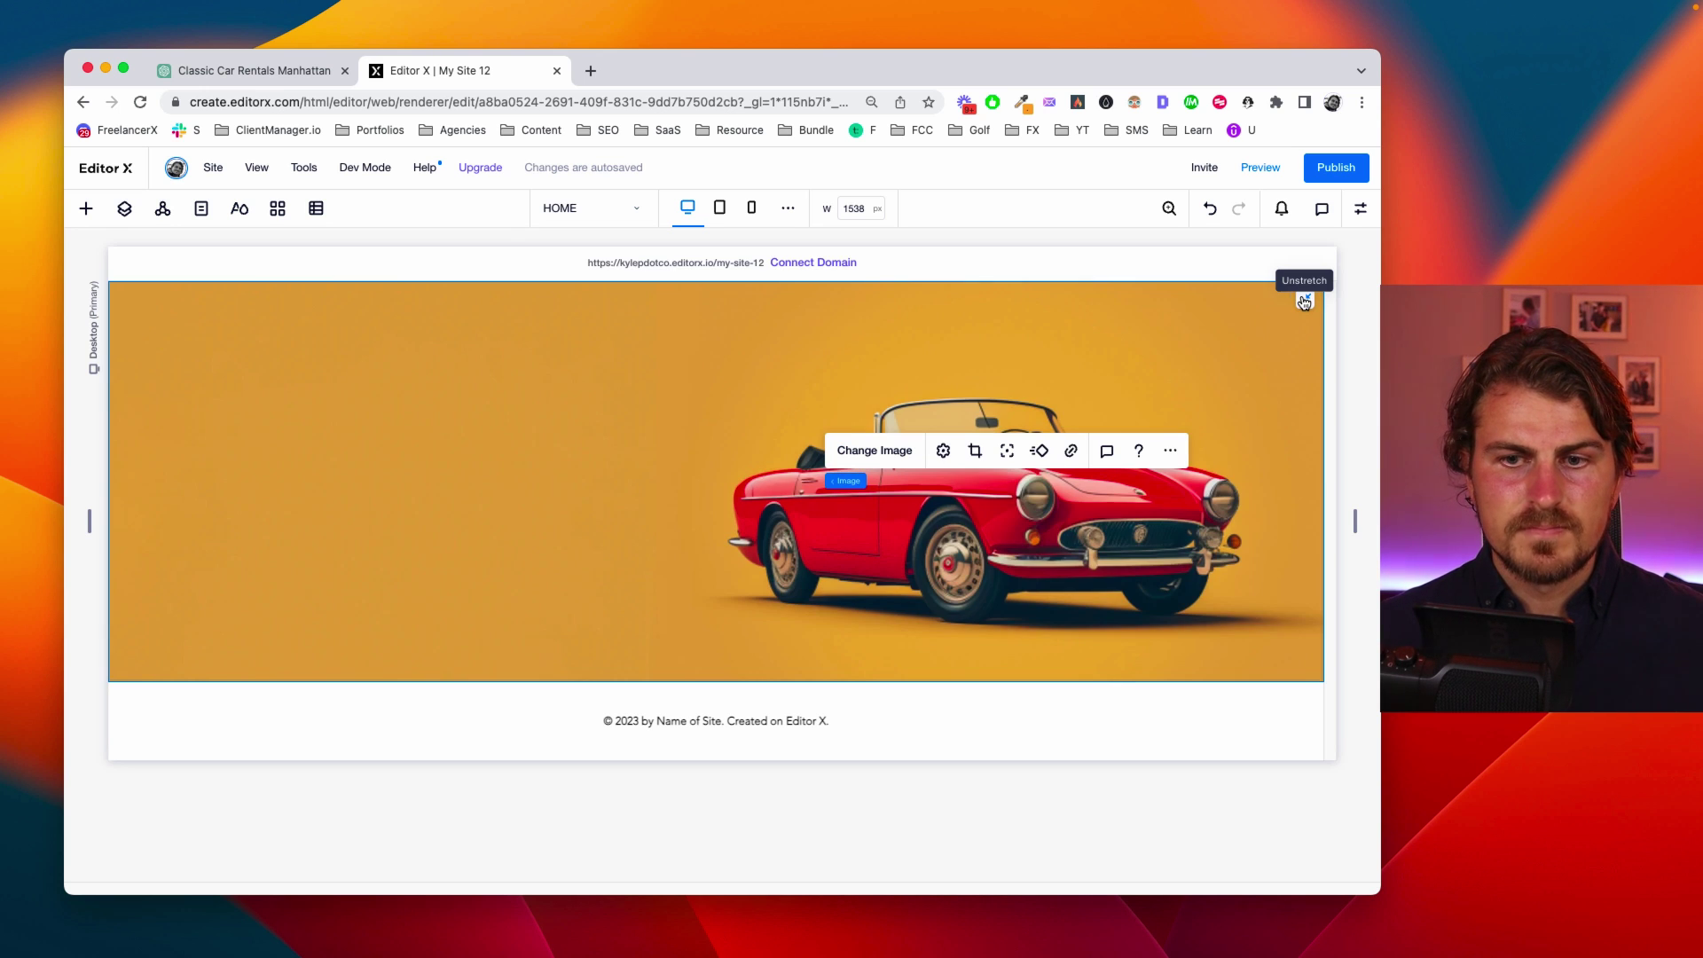
pyautogui.click(1358, 373)
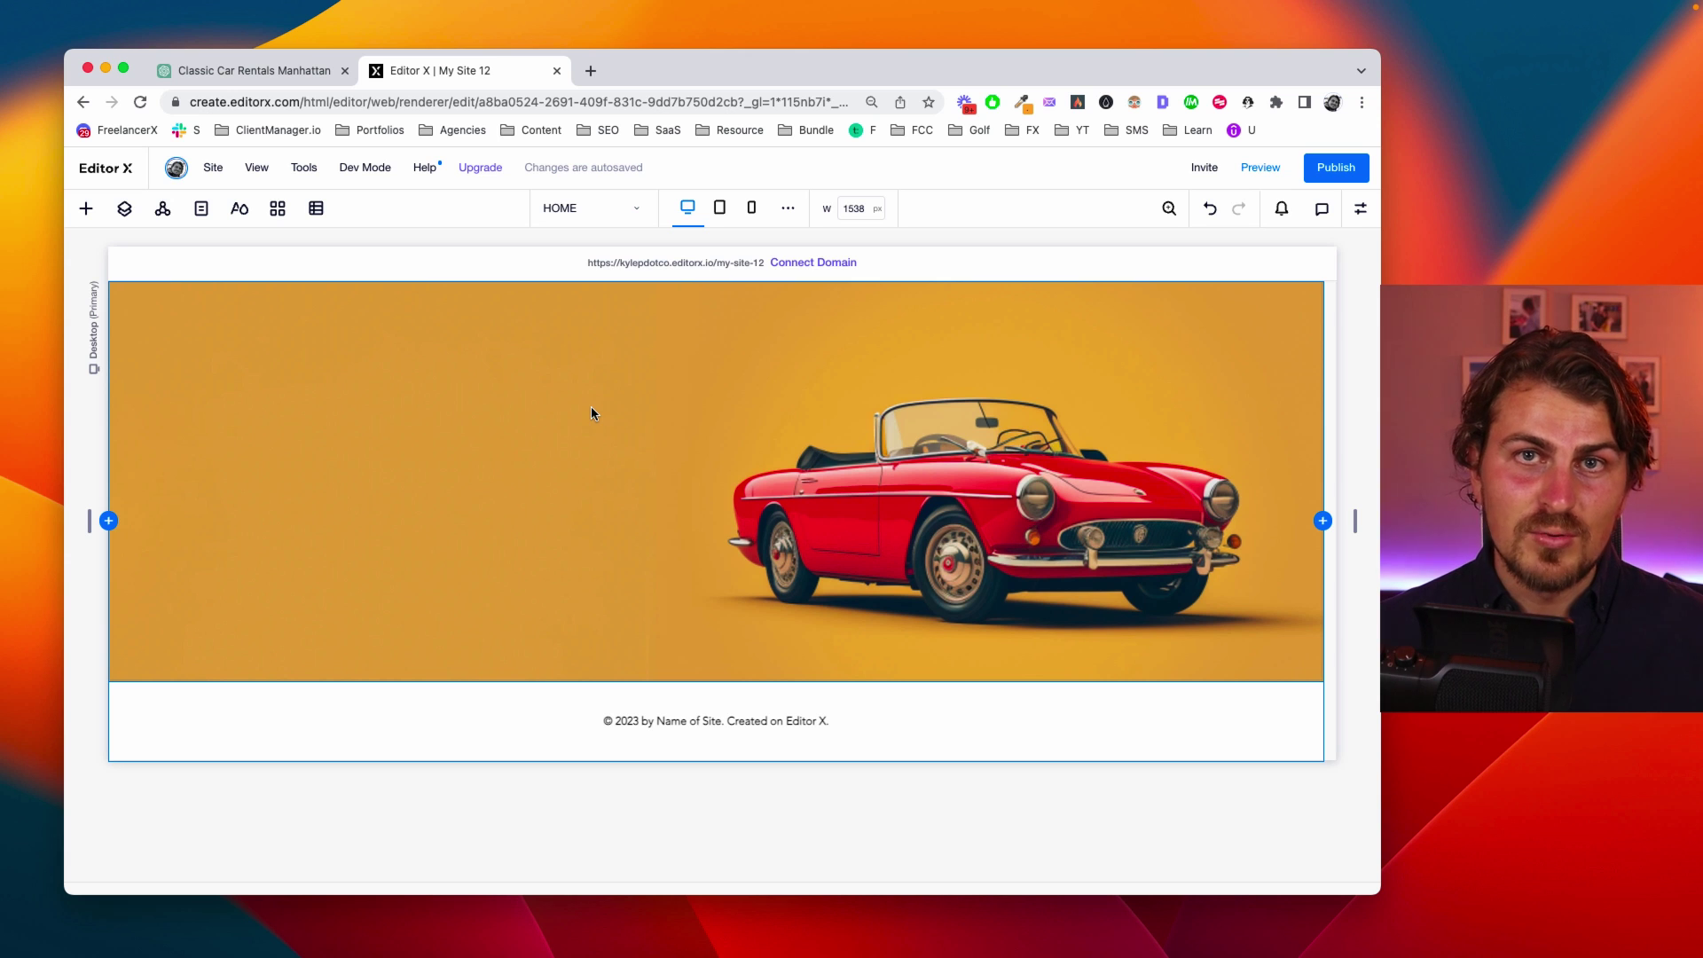
pyautogui.click(378, 364)
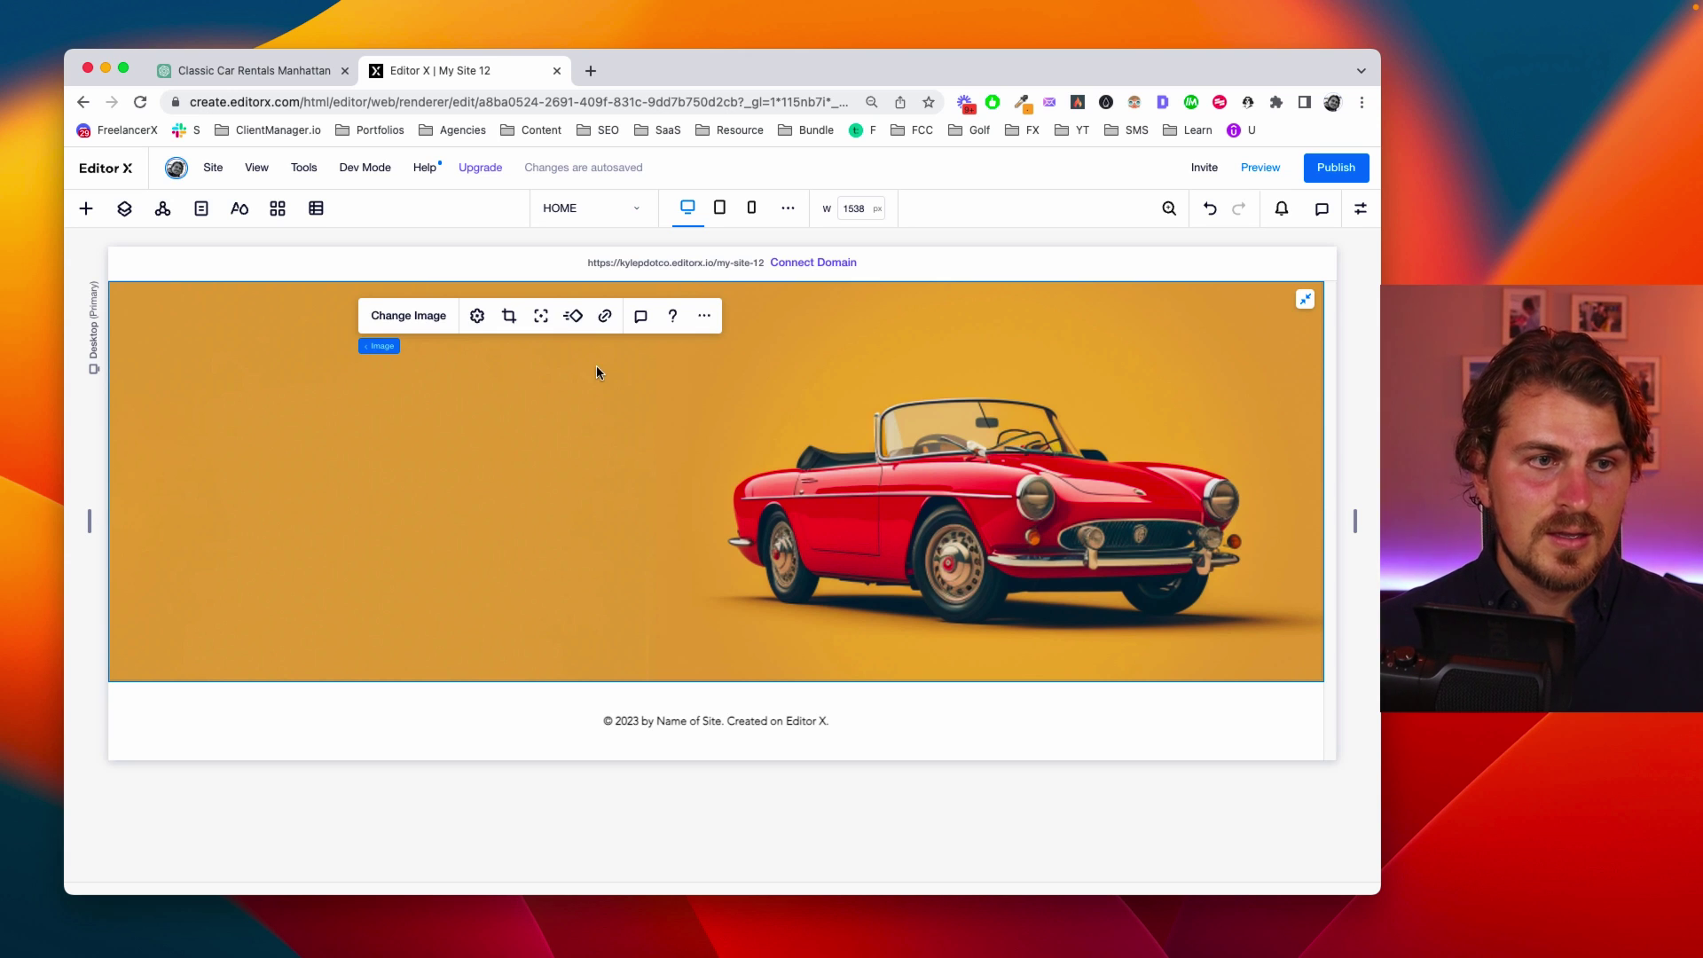
# Add a star shape, shrink it to about 78x73, and place it at the hero's top-left
pyautogui.click(88, 209)
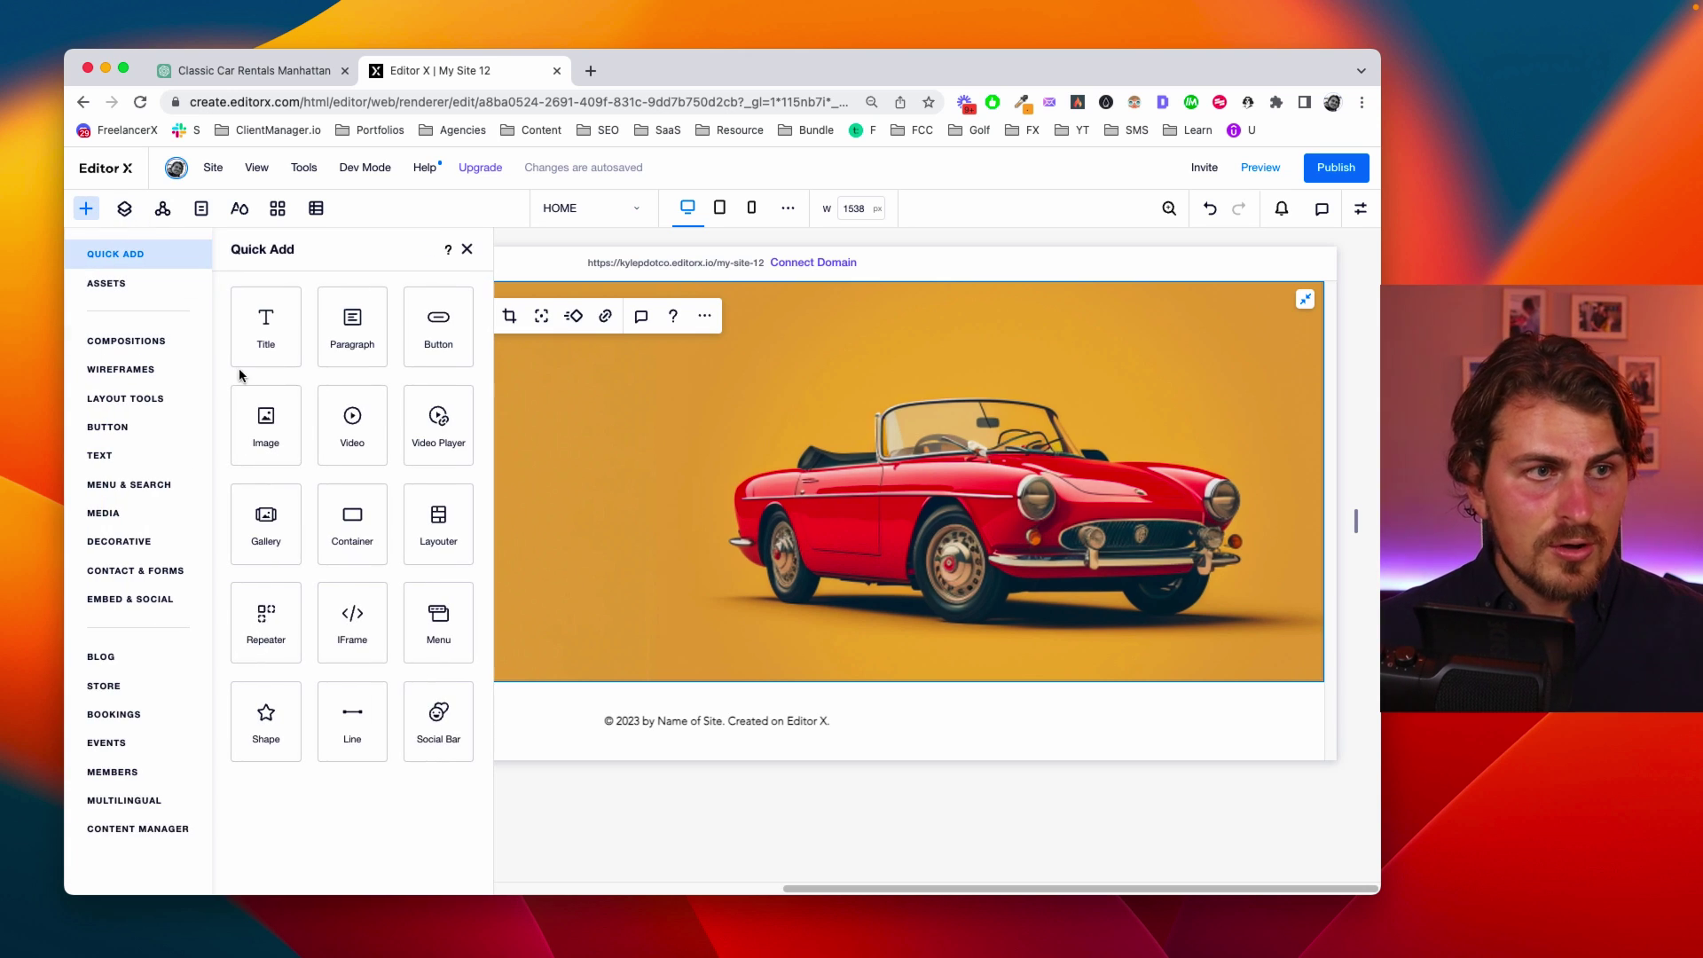
pyautogui.click(267, 714)
pyautogui.moveTo(710, 531); pyautogui.dragTo(222, 380)
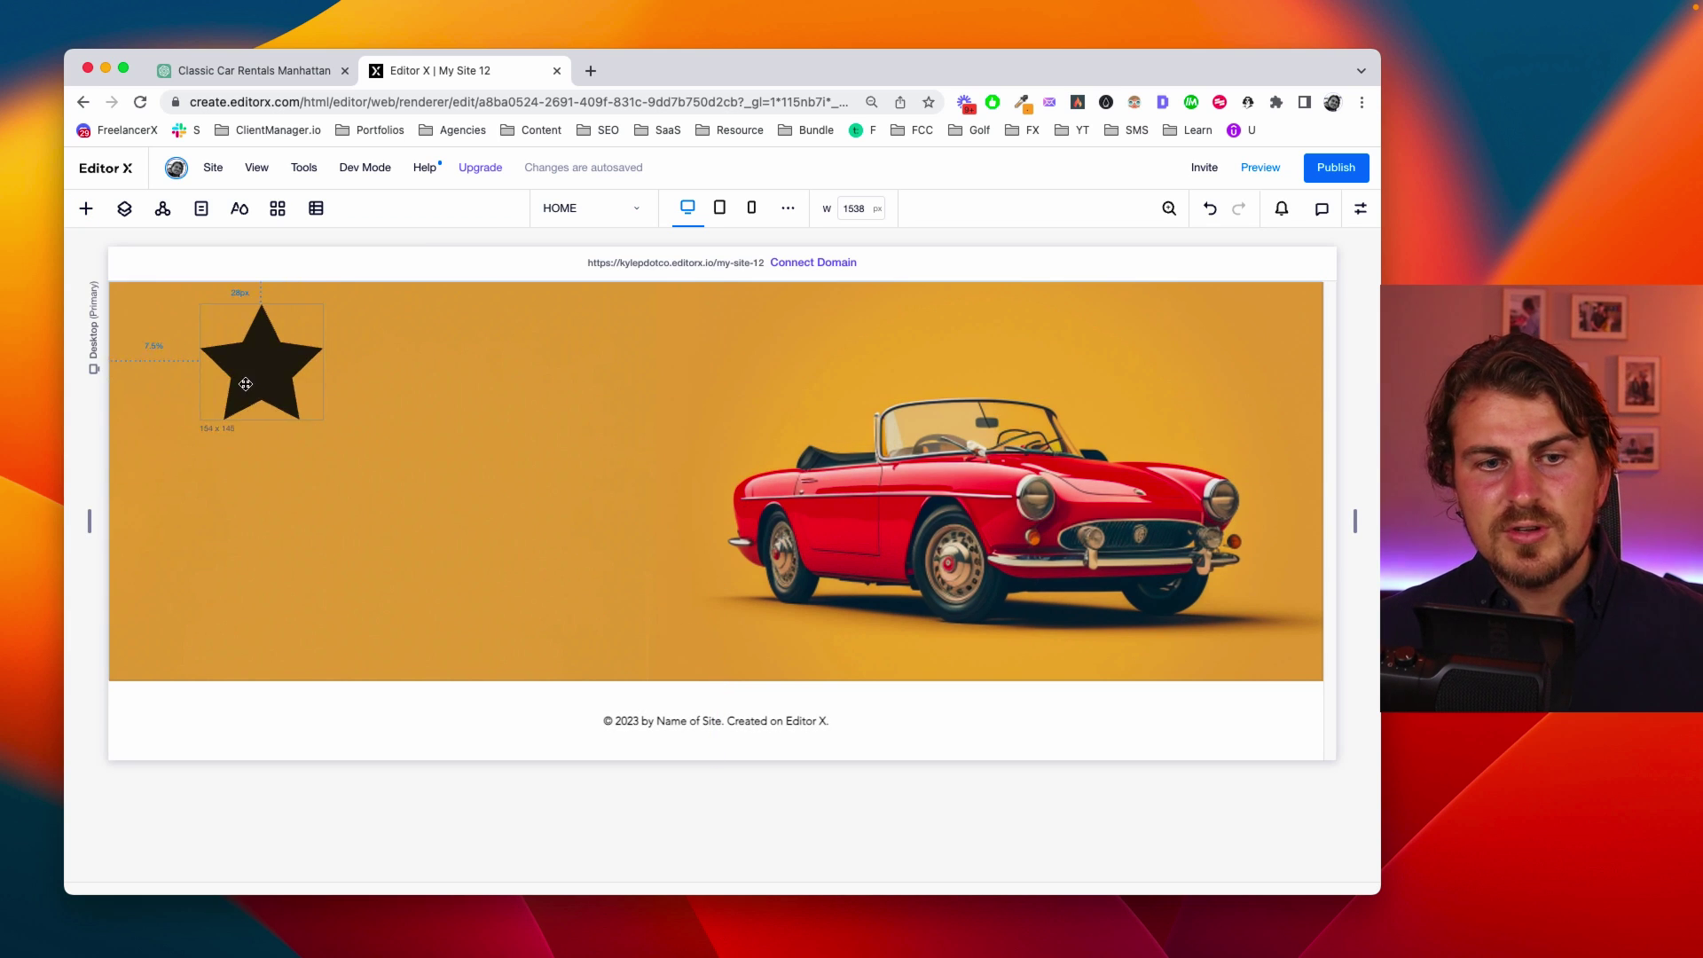
pyautogui.moveTo(323, 418); pyautogui.dragTo(239, 327)
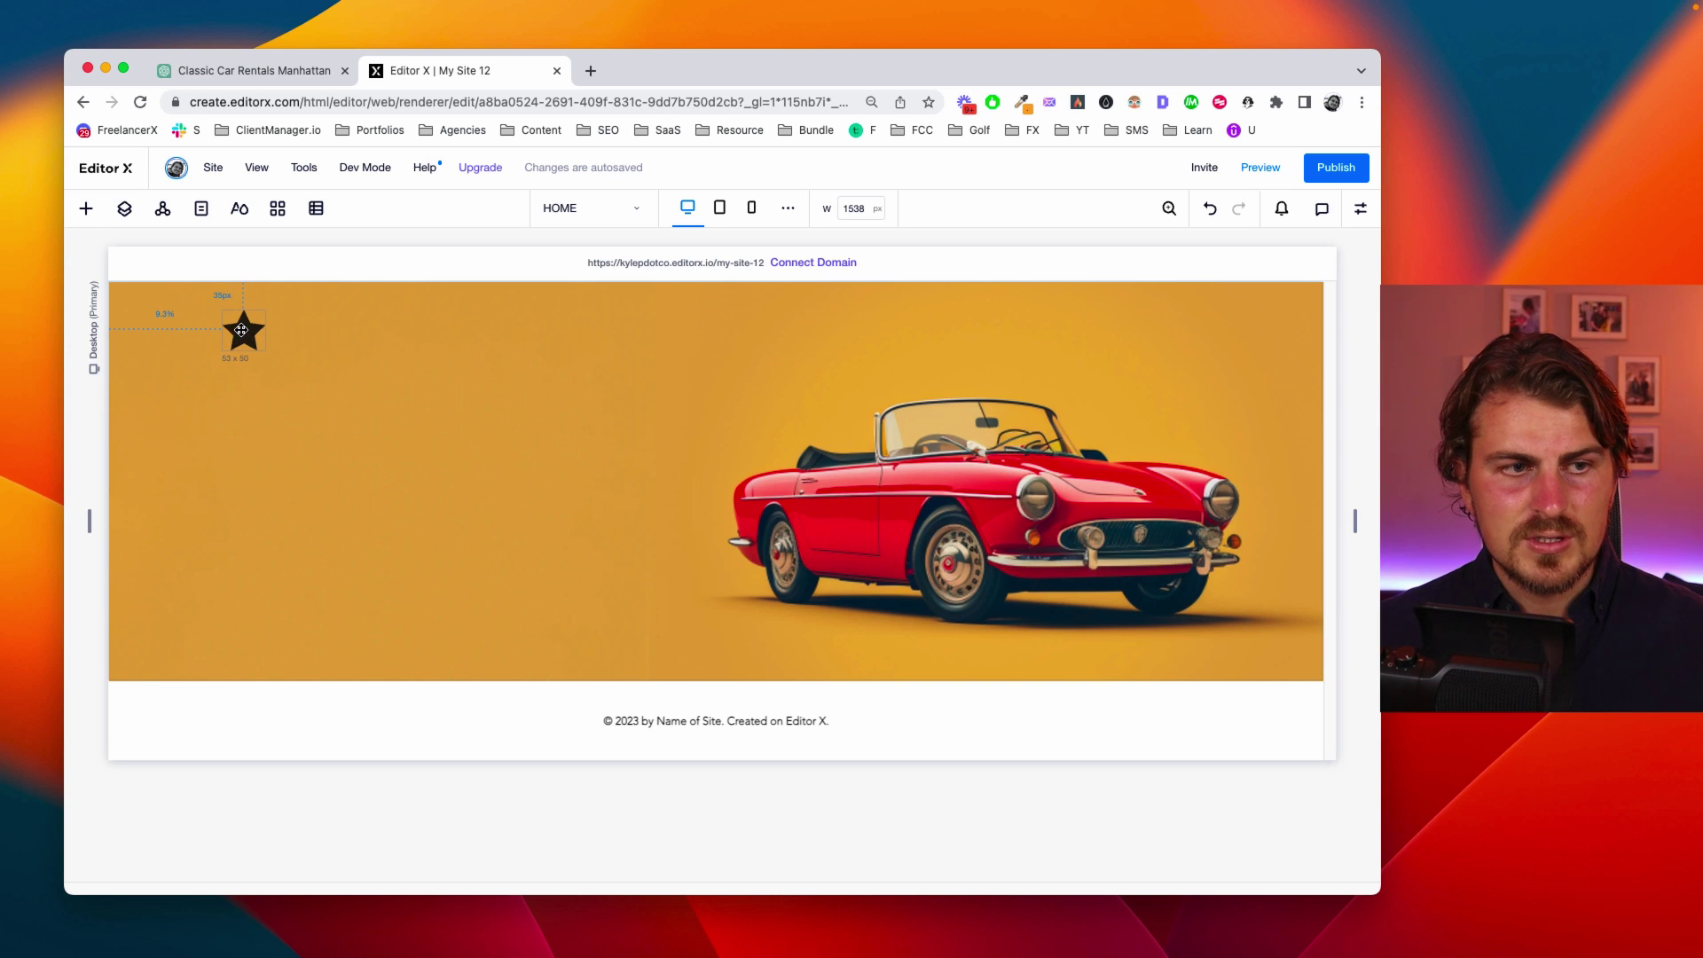
pyautogui.click(363, 486)
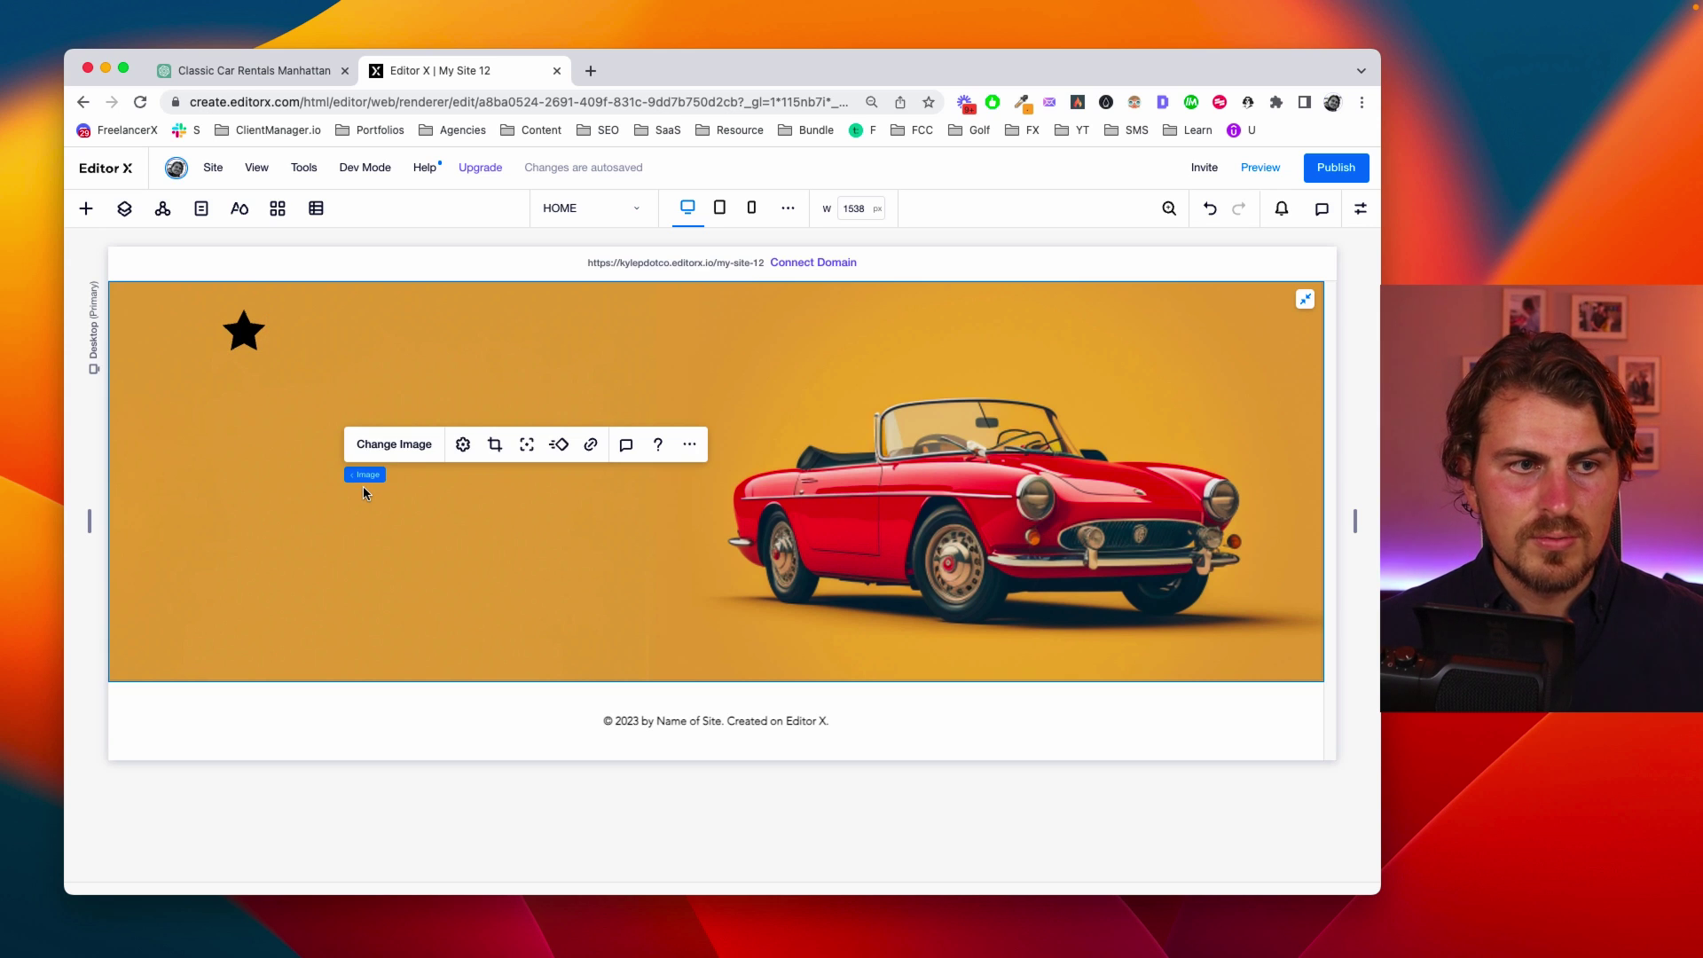
# Add a navigation menu at the top of the hero and add the CARS and BOOKINGS pages to it
pyautogui.click(86, 208)
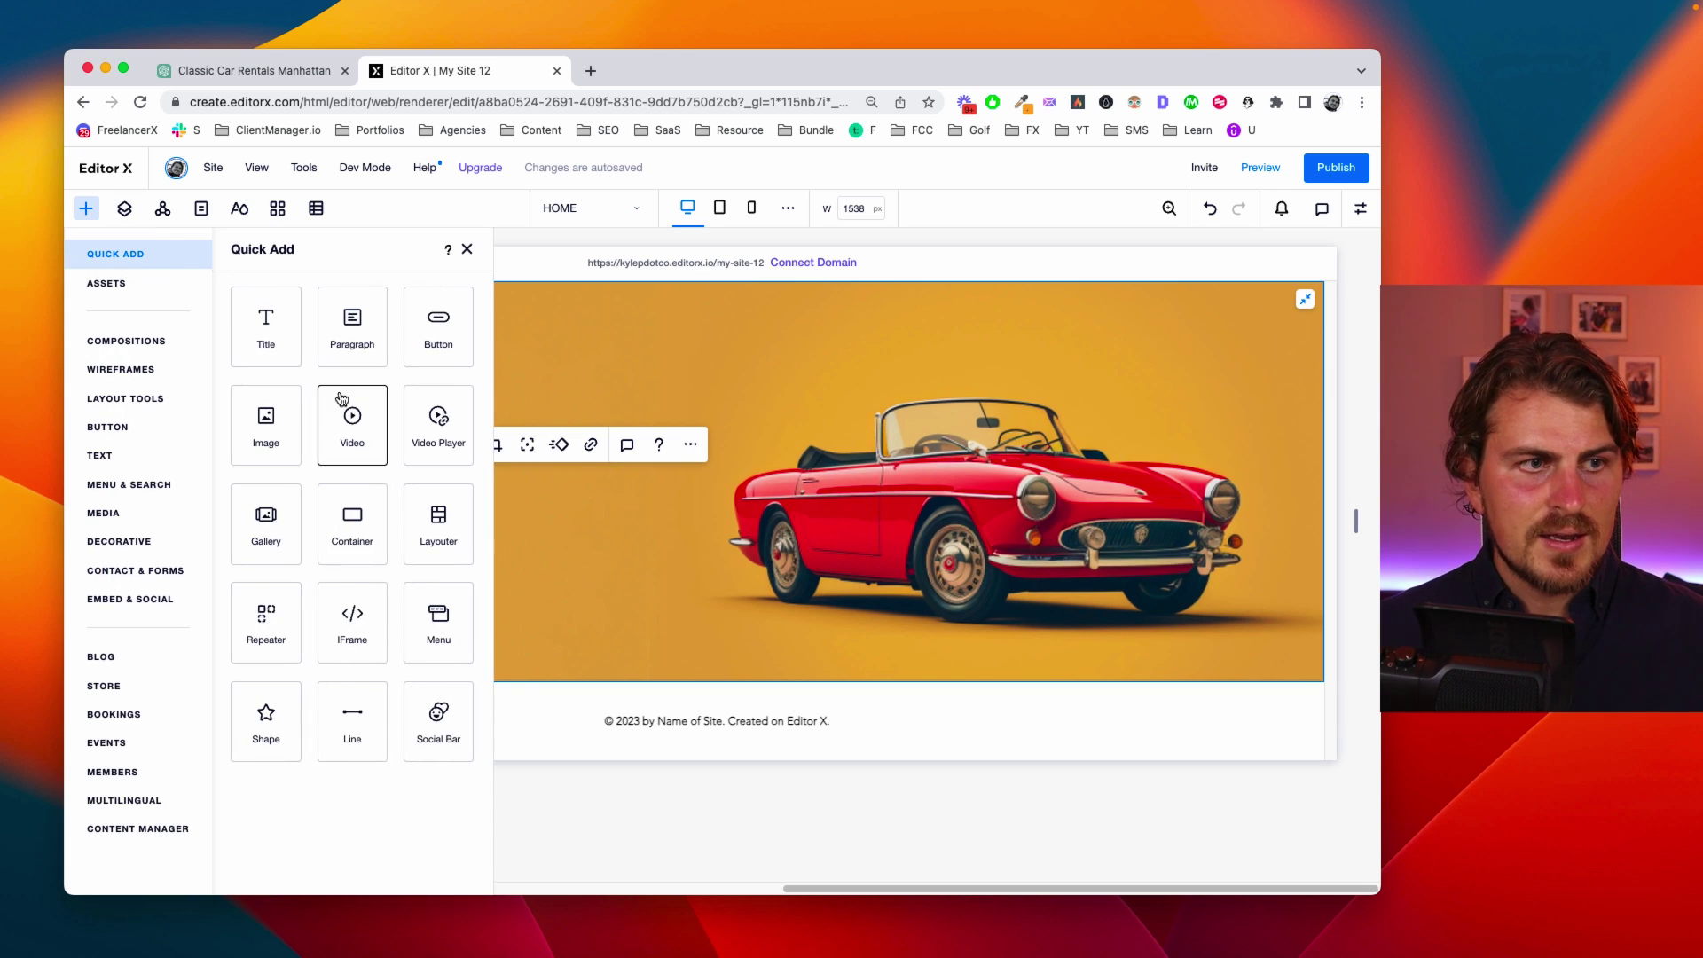
pyautogui.click(414, 653)
pyautogui.moveTo(632, 541); pyautogui.dragTo(763, 331)
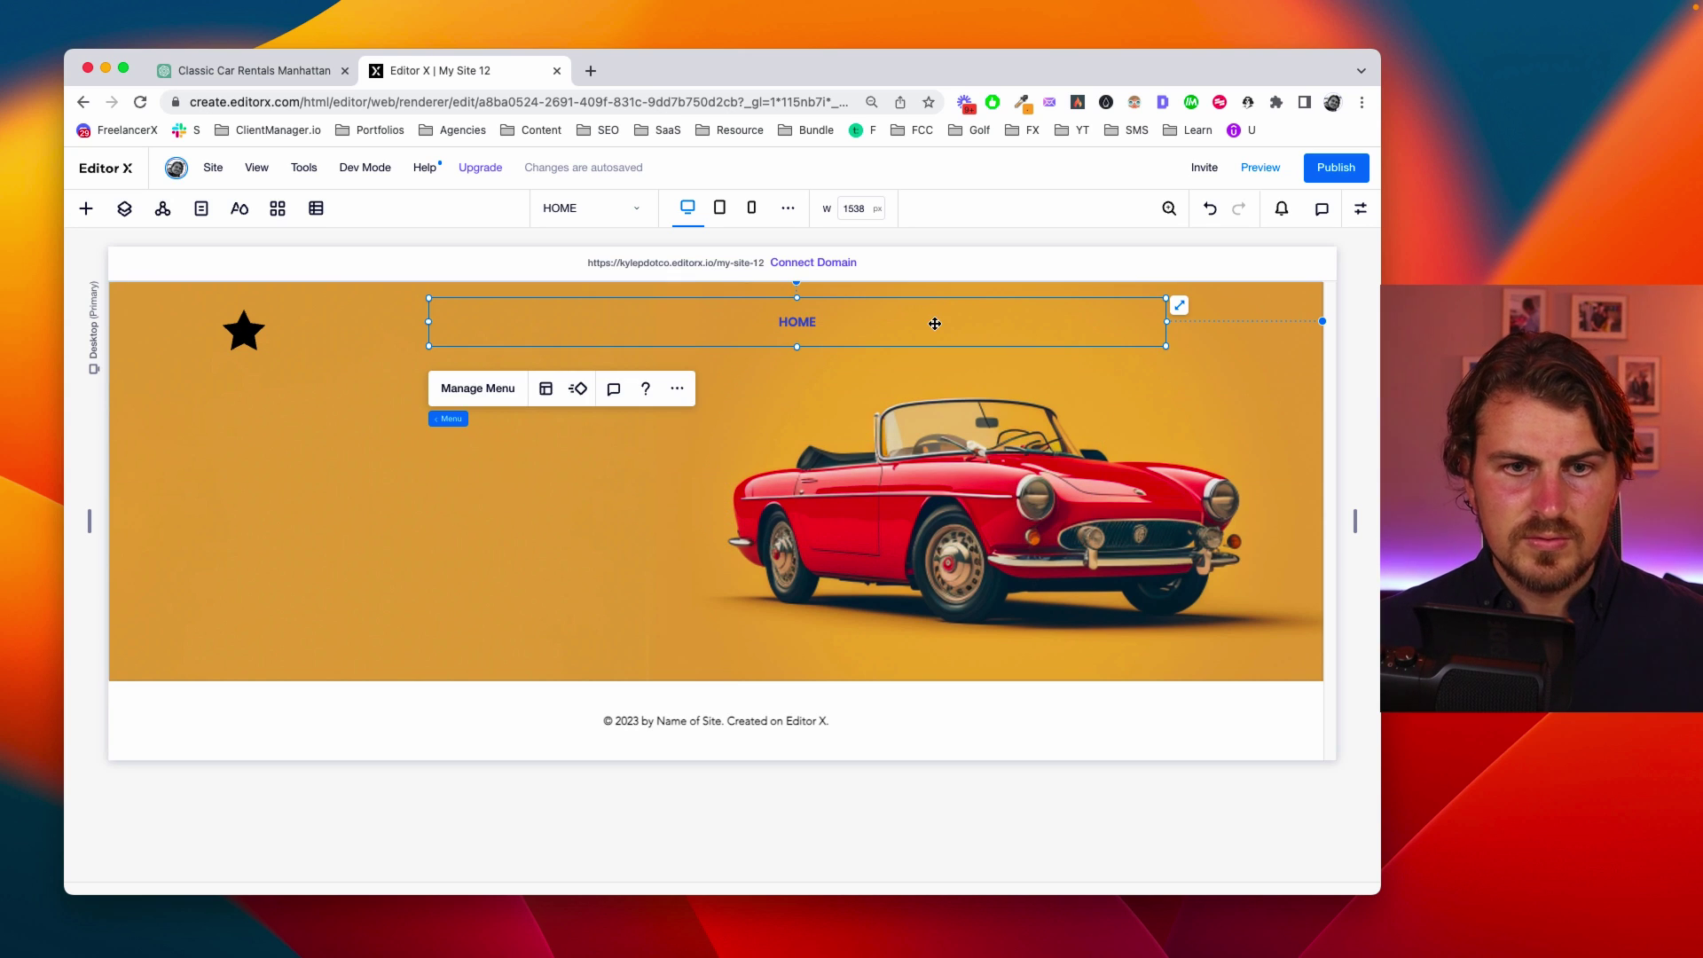
pyautogui.click(488, 387)
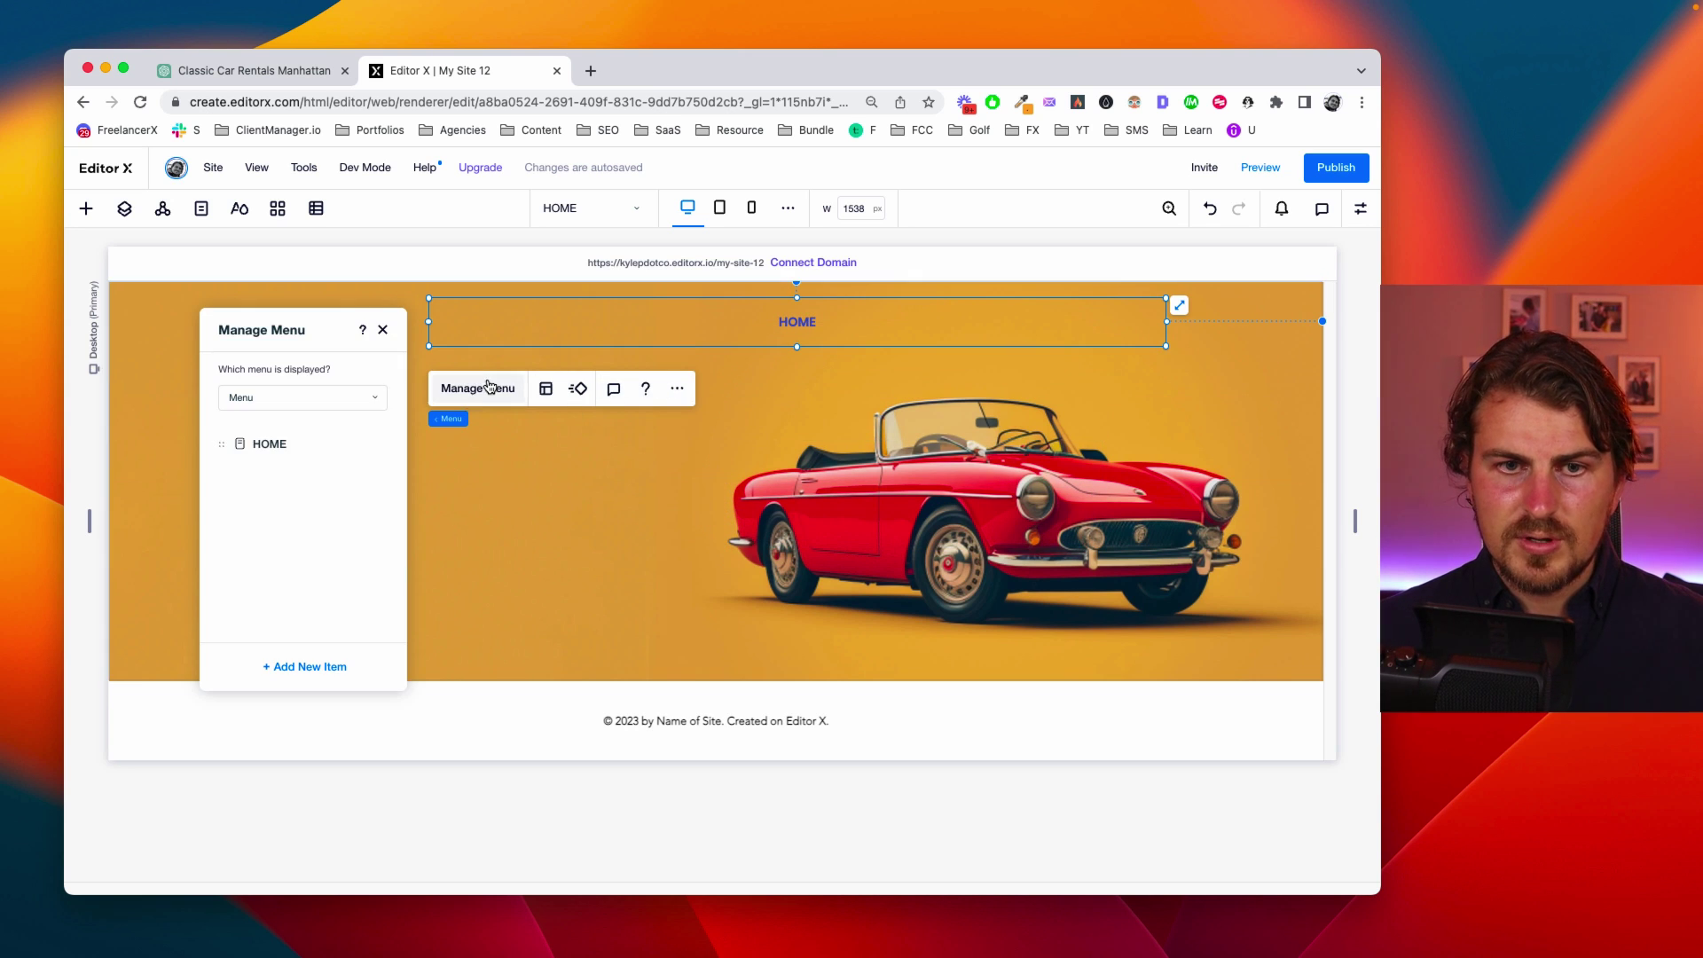
pyautogui.click(304, 665)
pyautogui.click(359, 682)
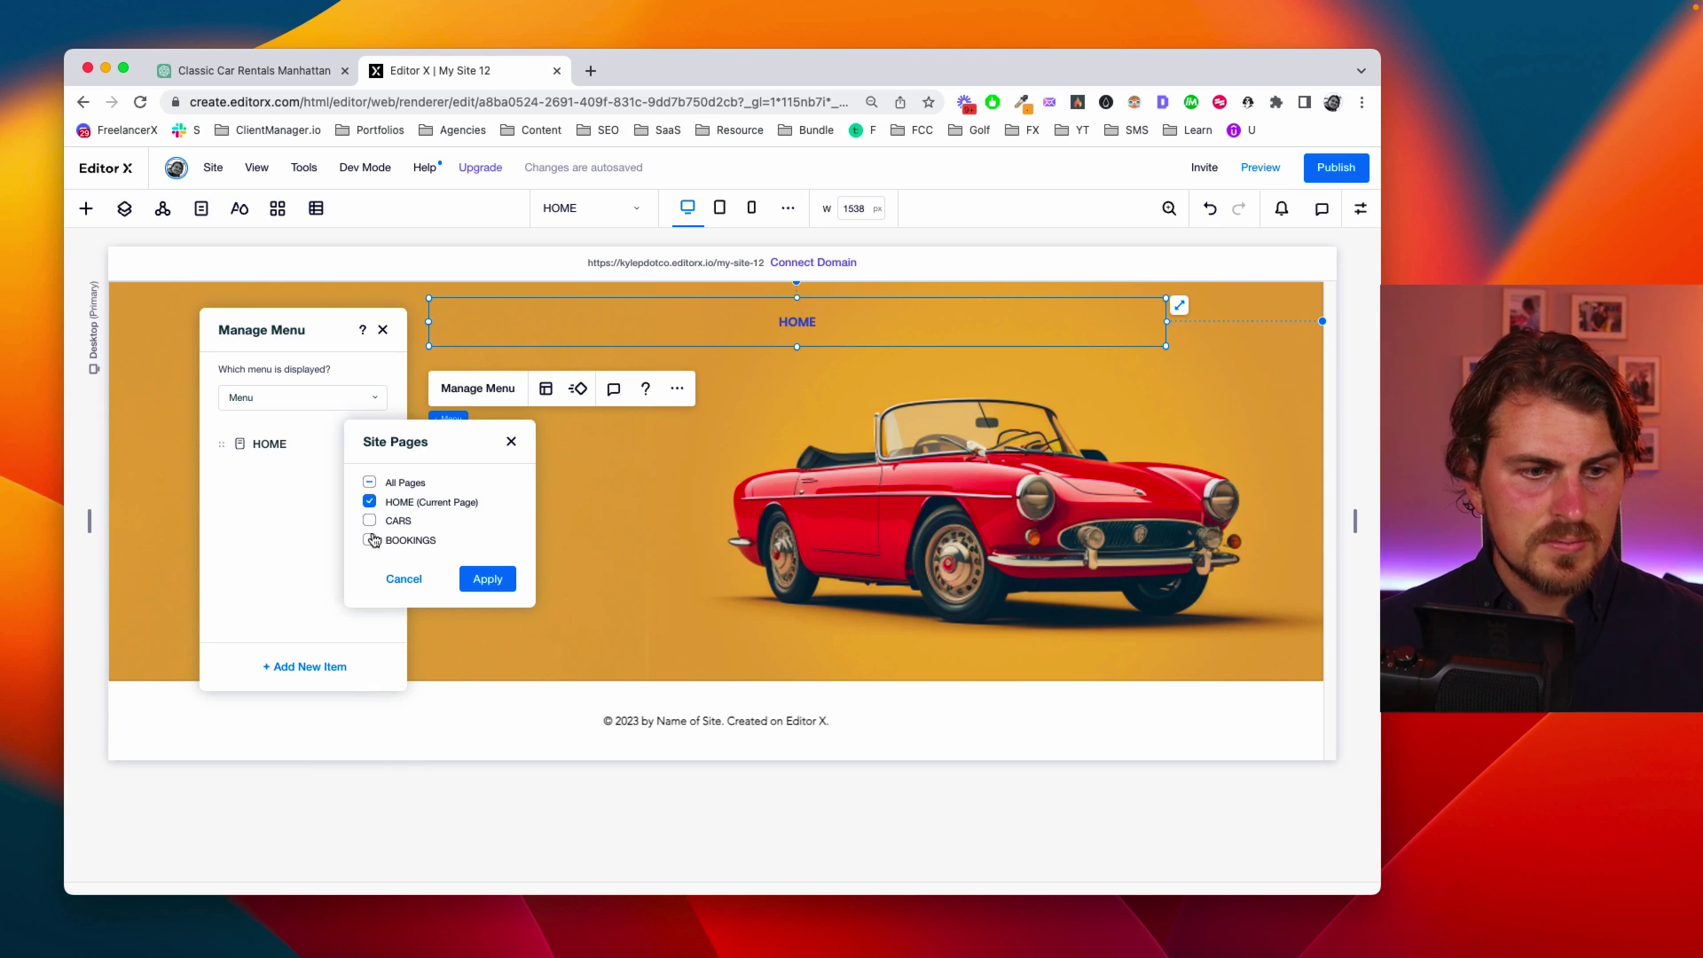
pyautogui.click(370, 540)
pyautogui.click(369, 521)
pyautogui.click(487, 578)
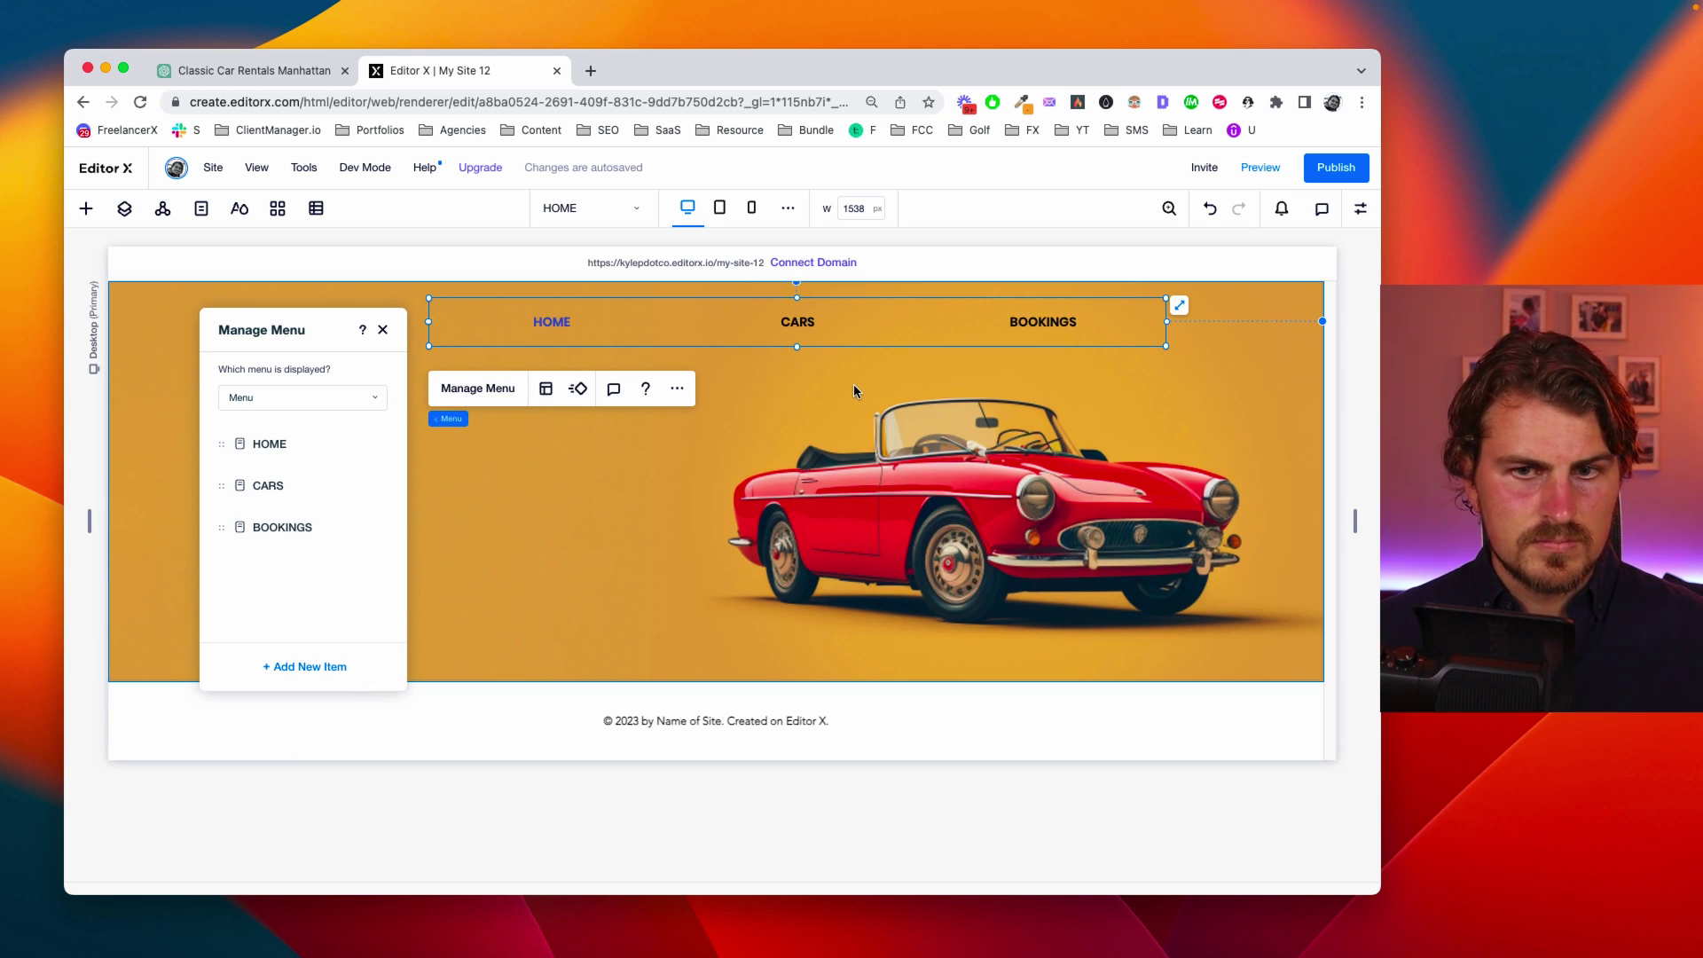
# Remove BOOKINGS from the menu, leaving HOME and CARS, and narrow the menu bar
pyautogui.click(479, 388)
pyautogui.click(479, 387)
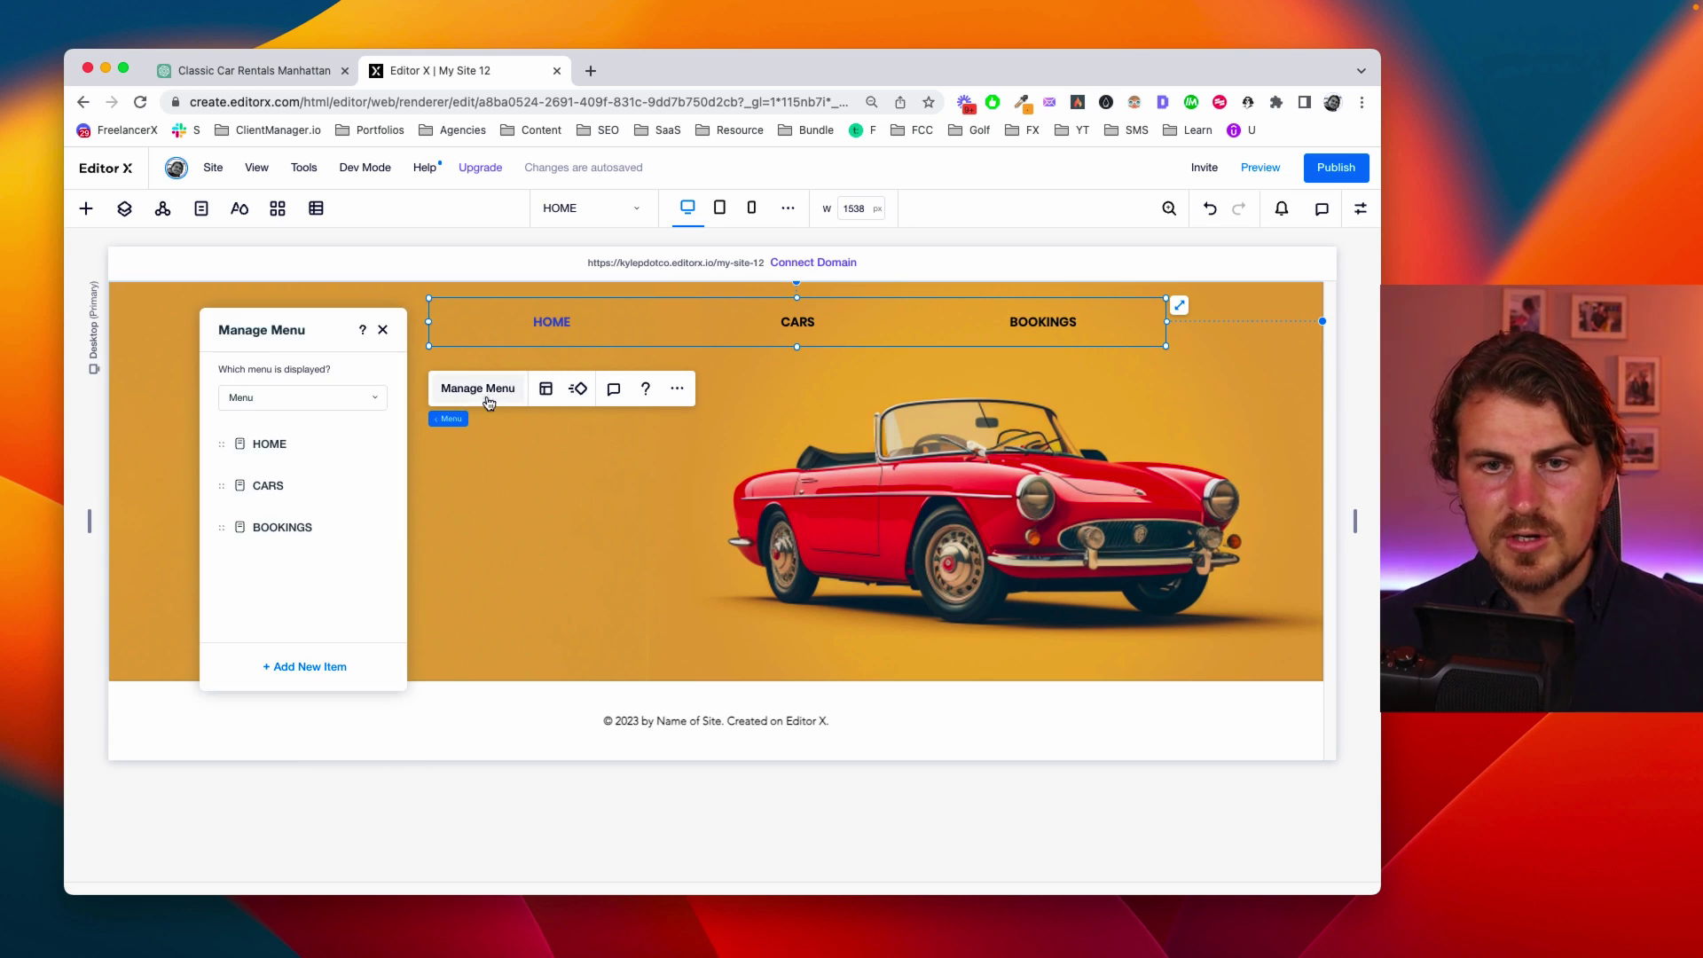
pyautogui.click(362, 531)
pyautogui.click(413, 633)
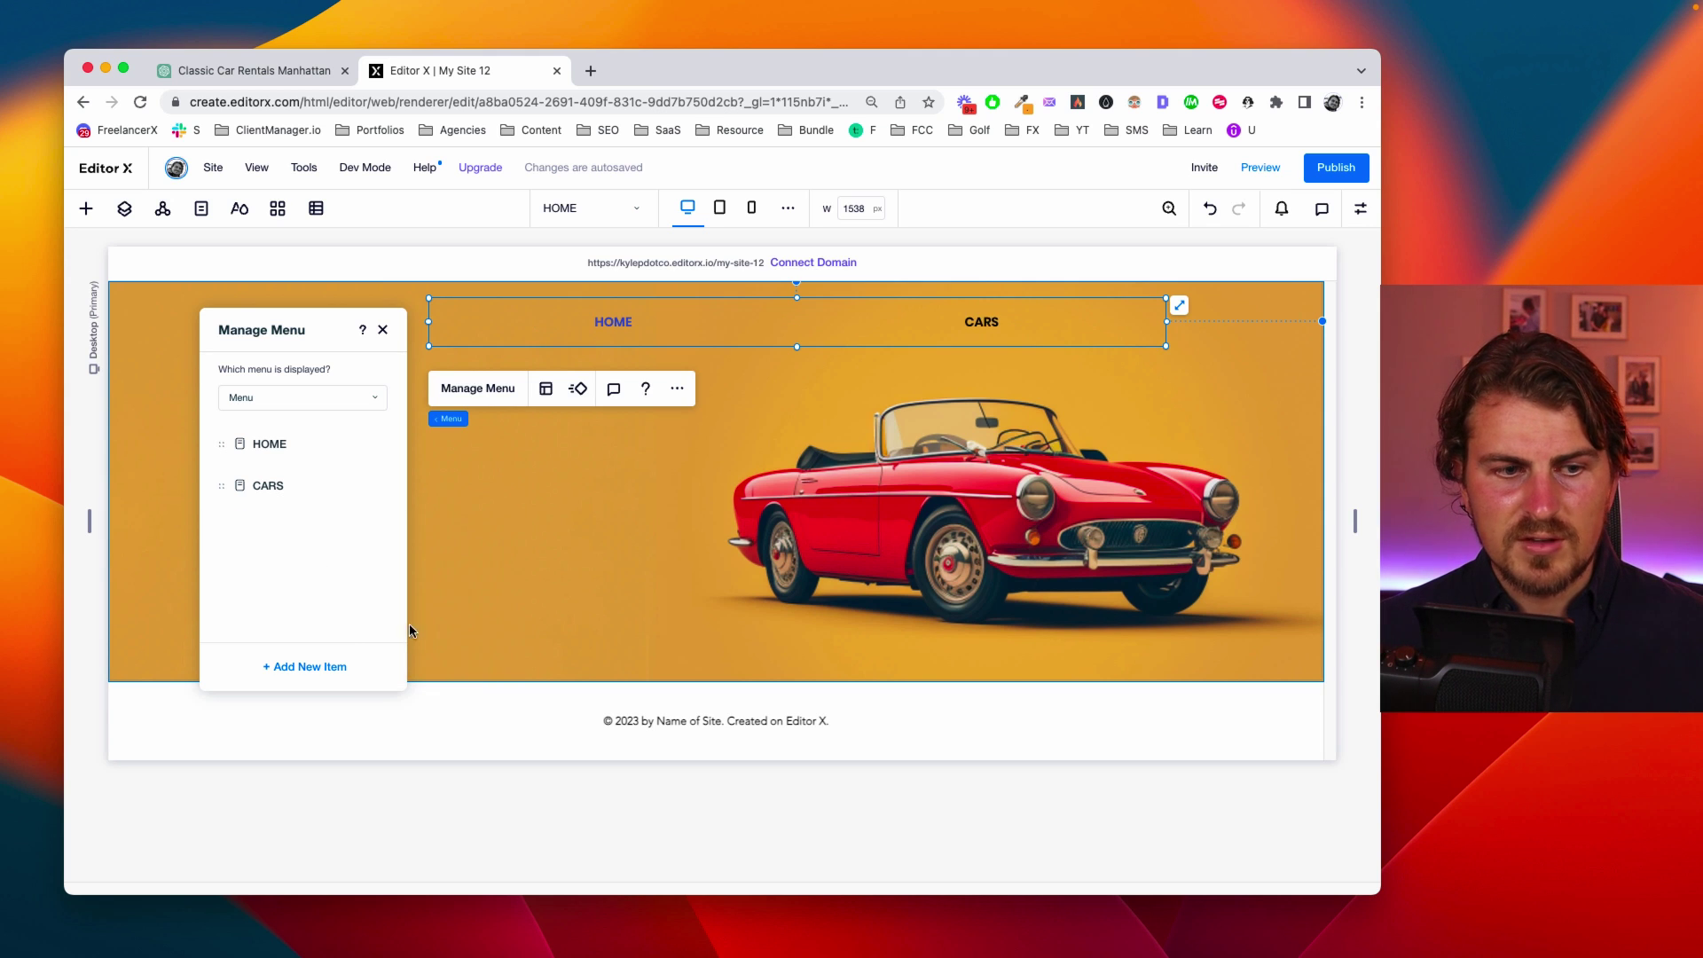
pyautogui.click(996, 311)
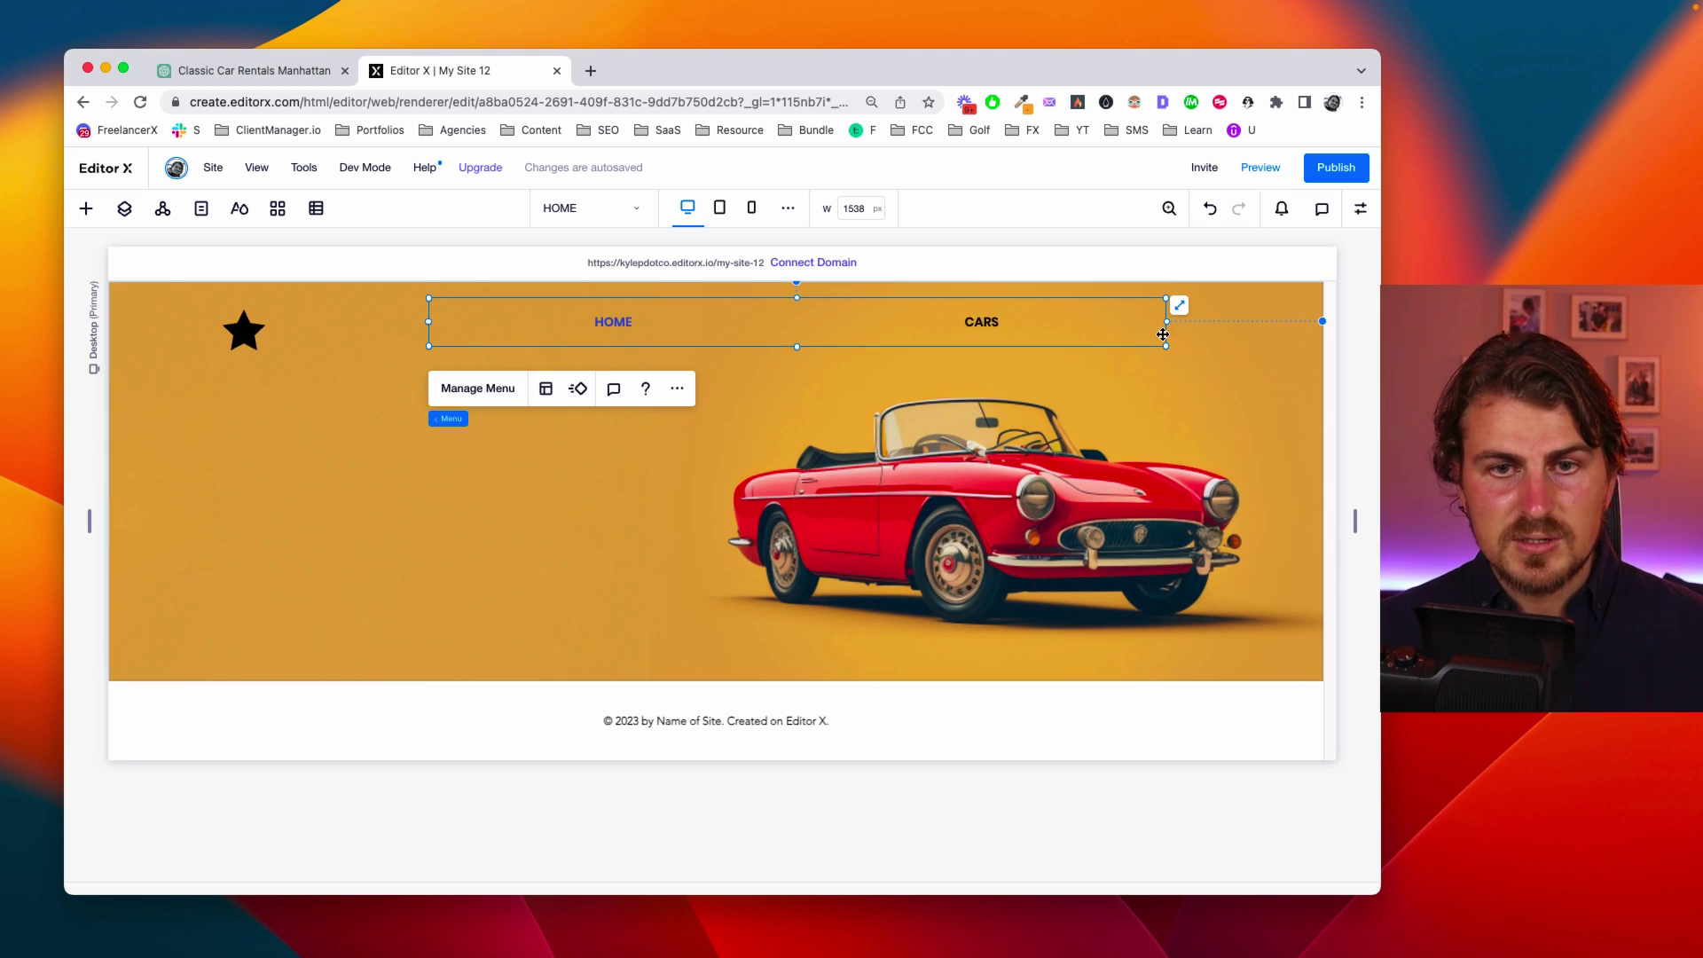
pyautogui.moveTo(1167, 322); pyautogui.dragTo(973, 333)
pyautogui.click(1167, 236)
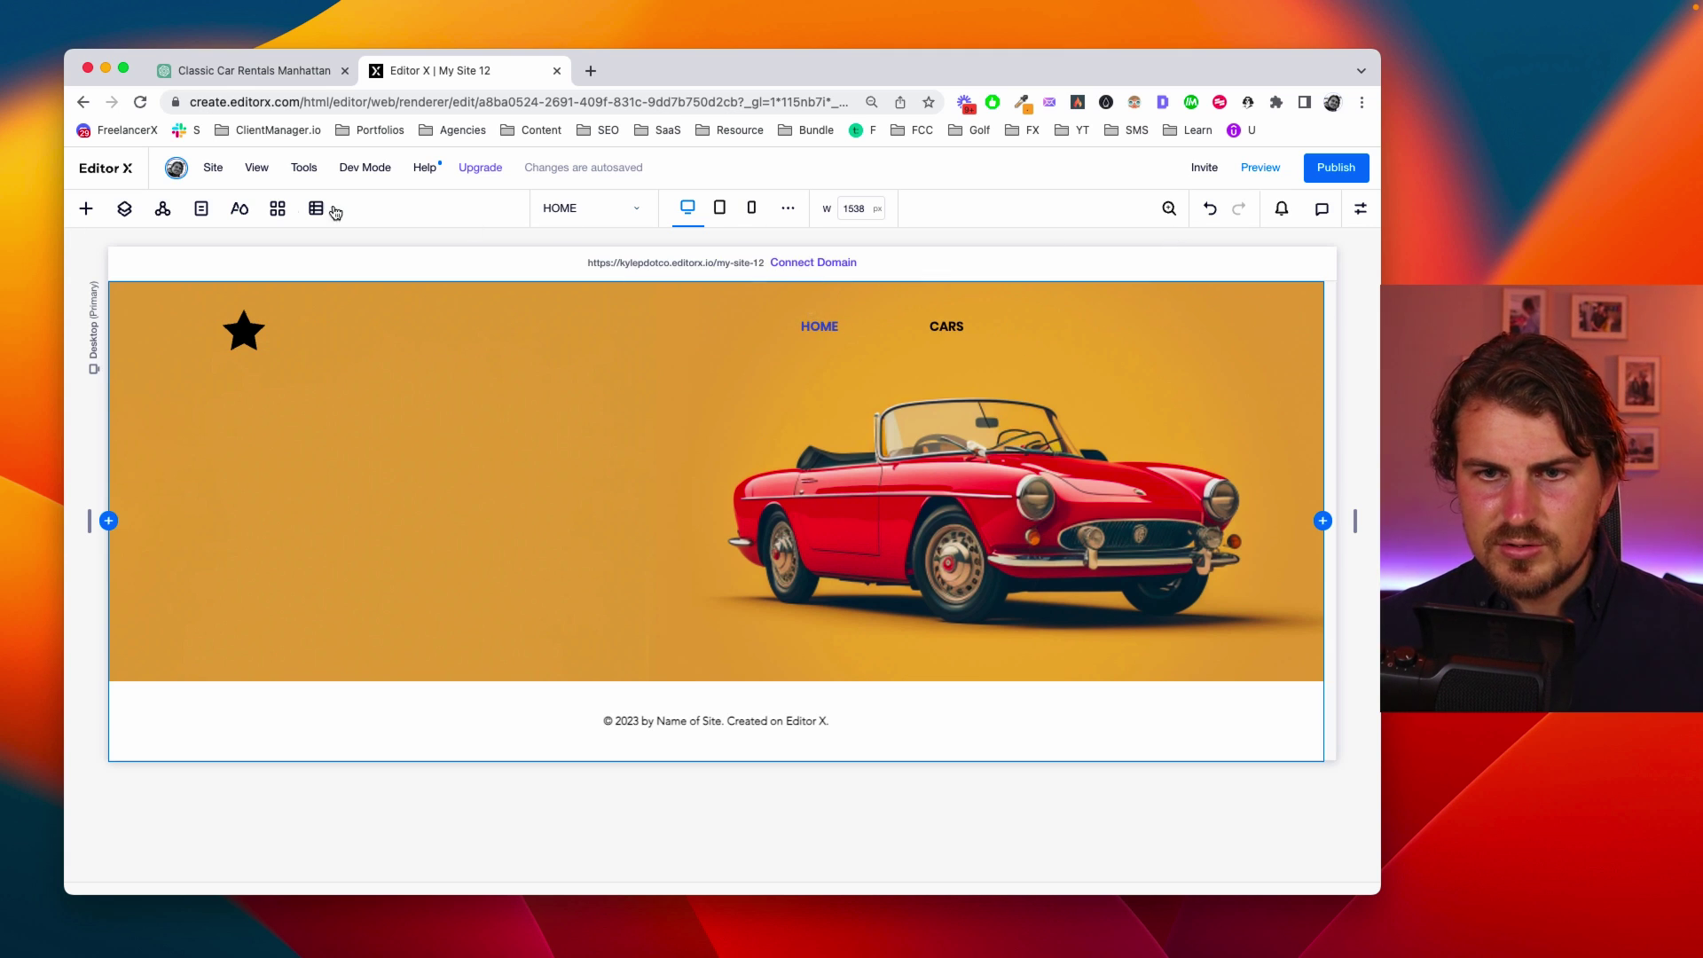
# Place a new button at the hero's top right labelled 'Make A Booking'
pyautogui.click(86, 207)
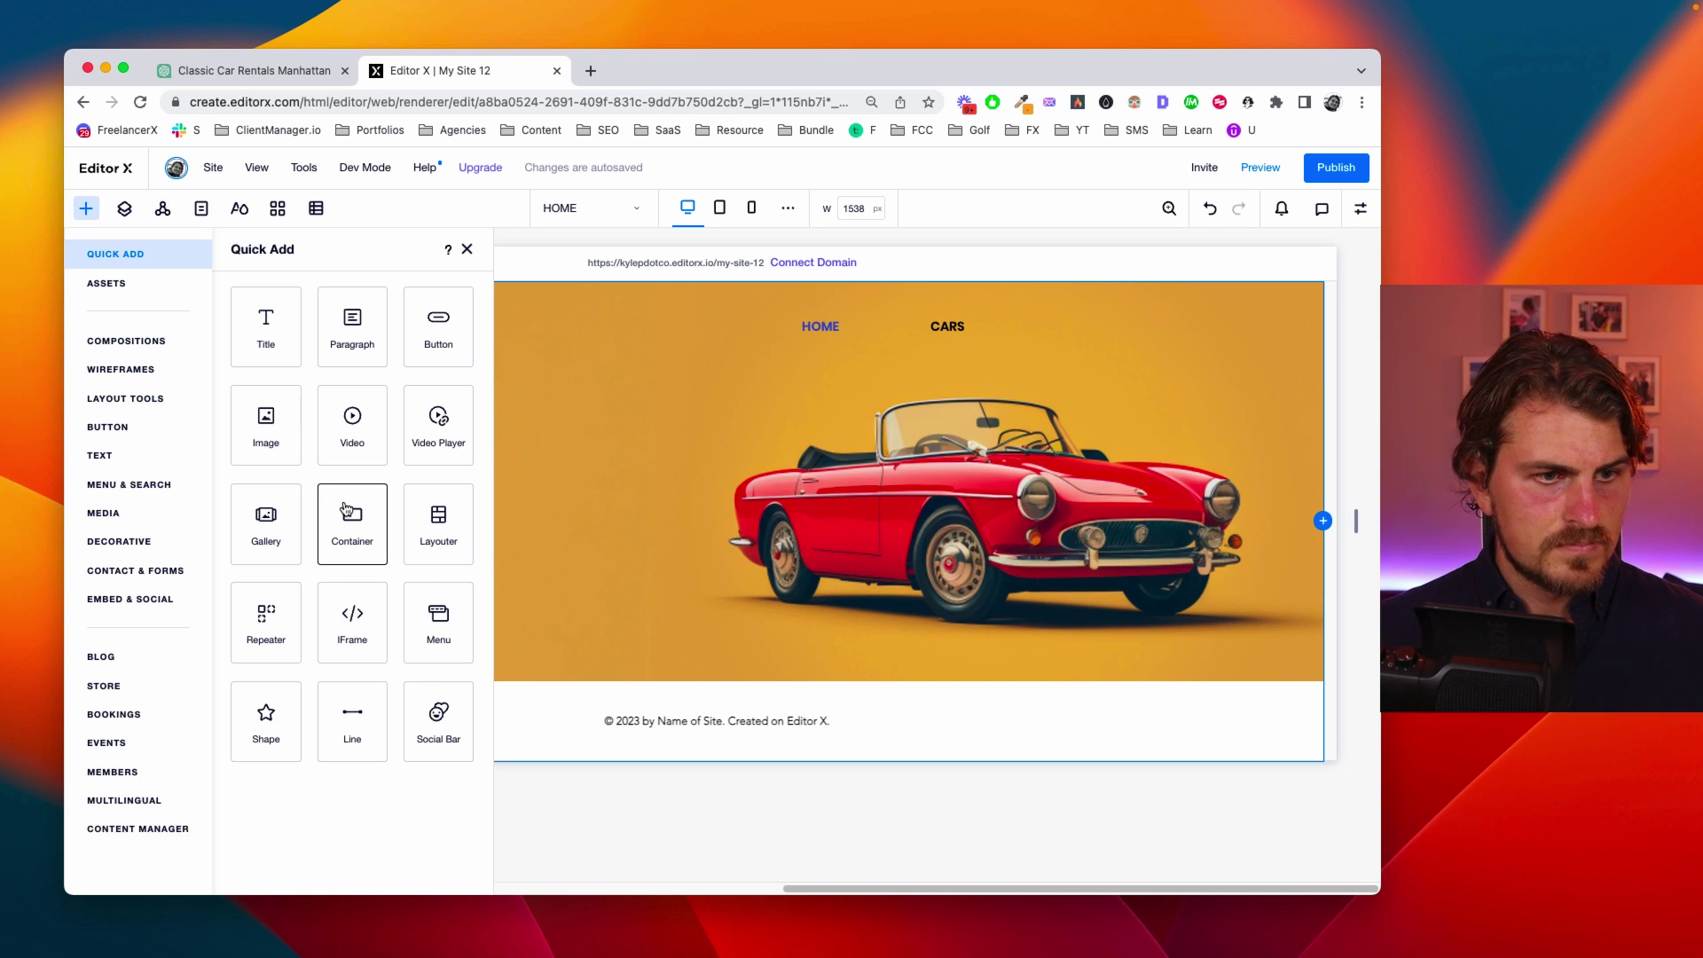
pyautogui.moveTo(432, 371); pyautogui.dragTo(1194, 332)
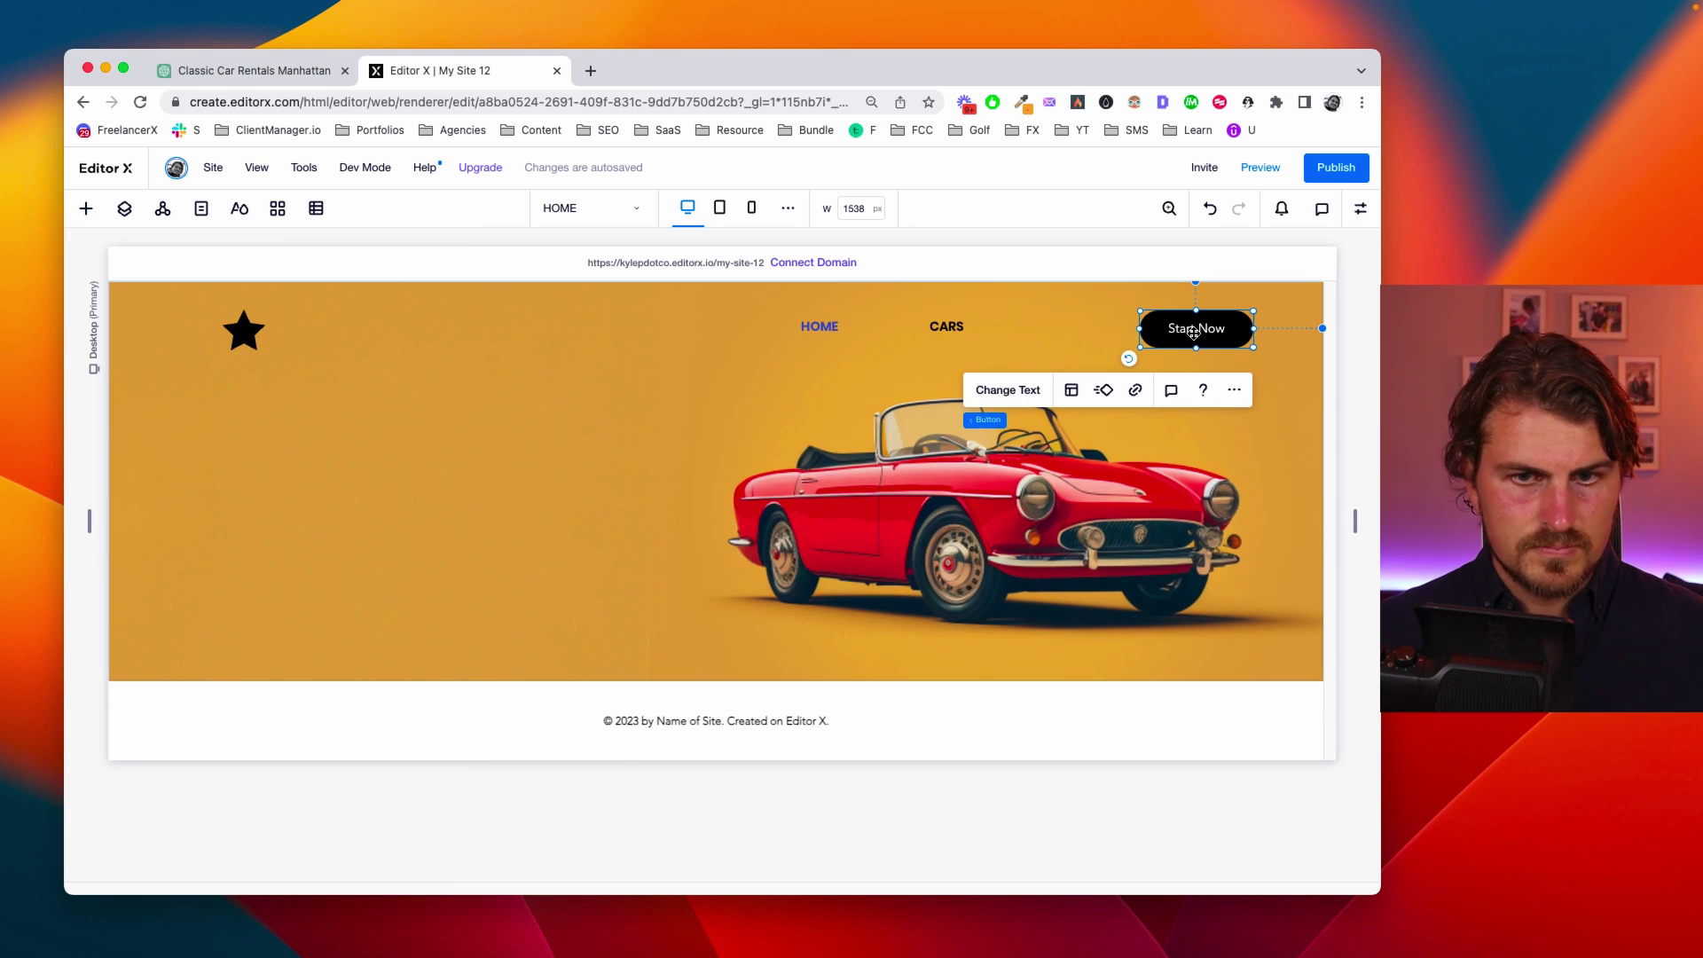
pyautogui.click(1022, 392)
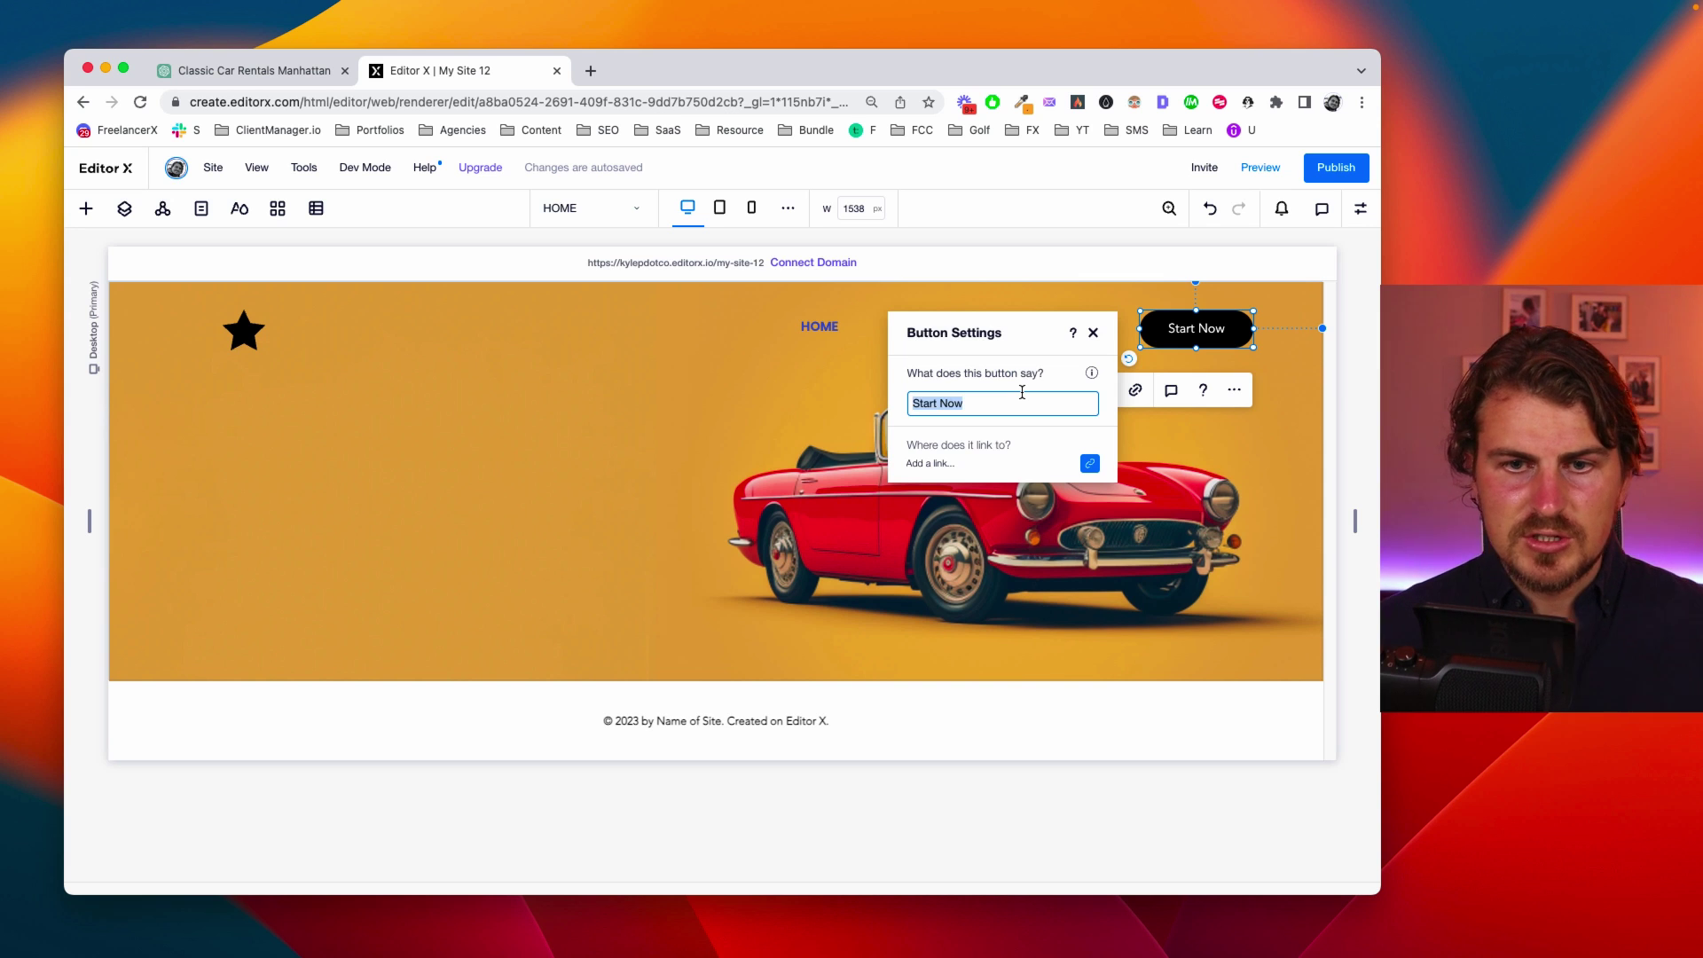
pyautogui.write('M')
pyautogui.press('BackSpace')
pyautogui.write('Make ')
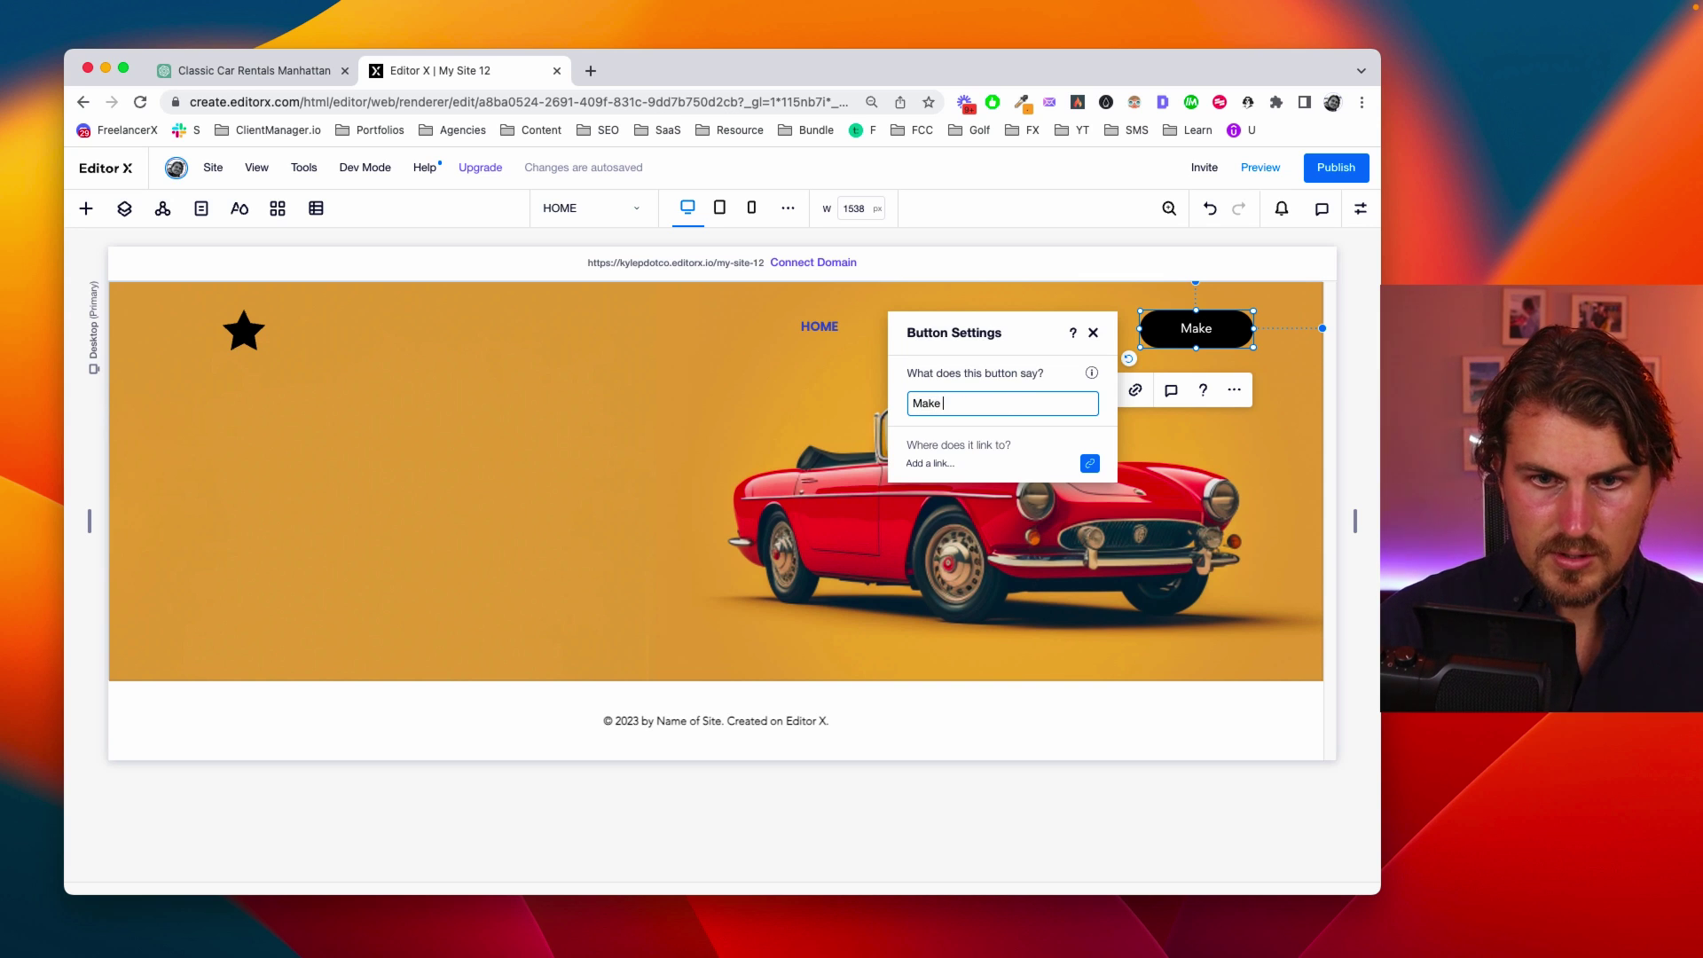
pyautogui.write('A Booking')
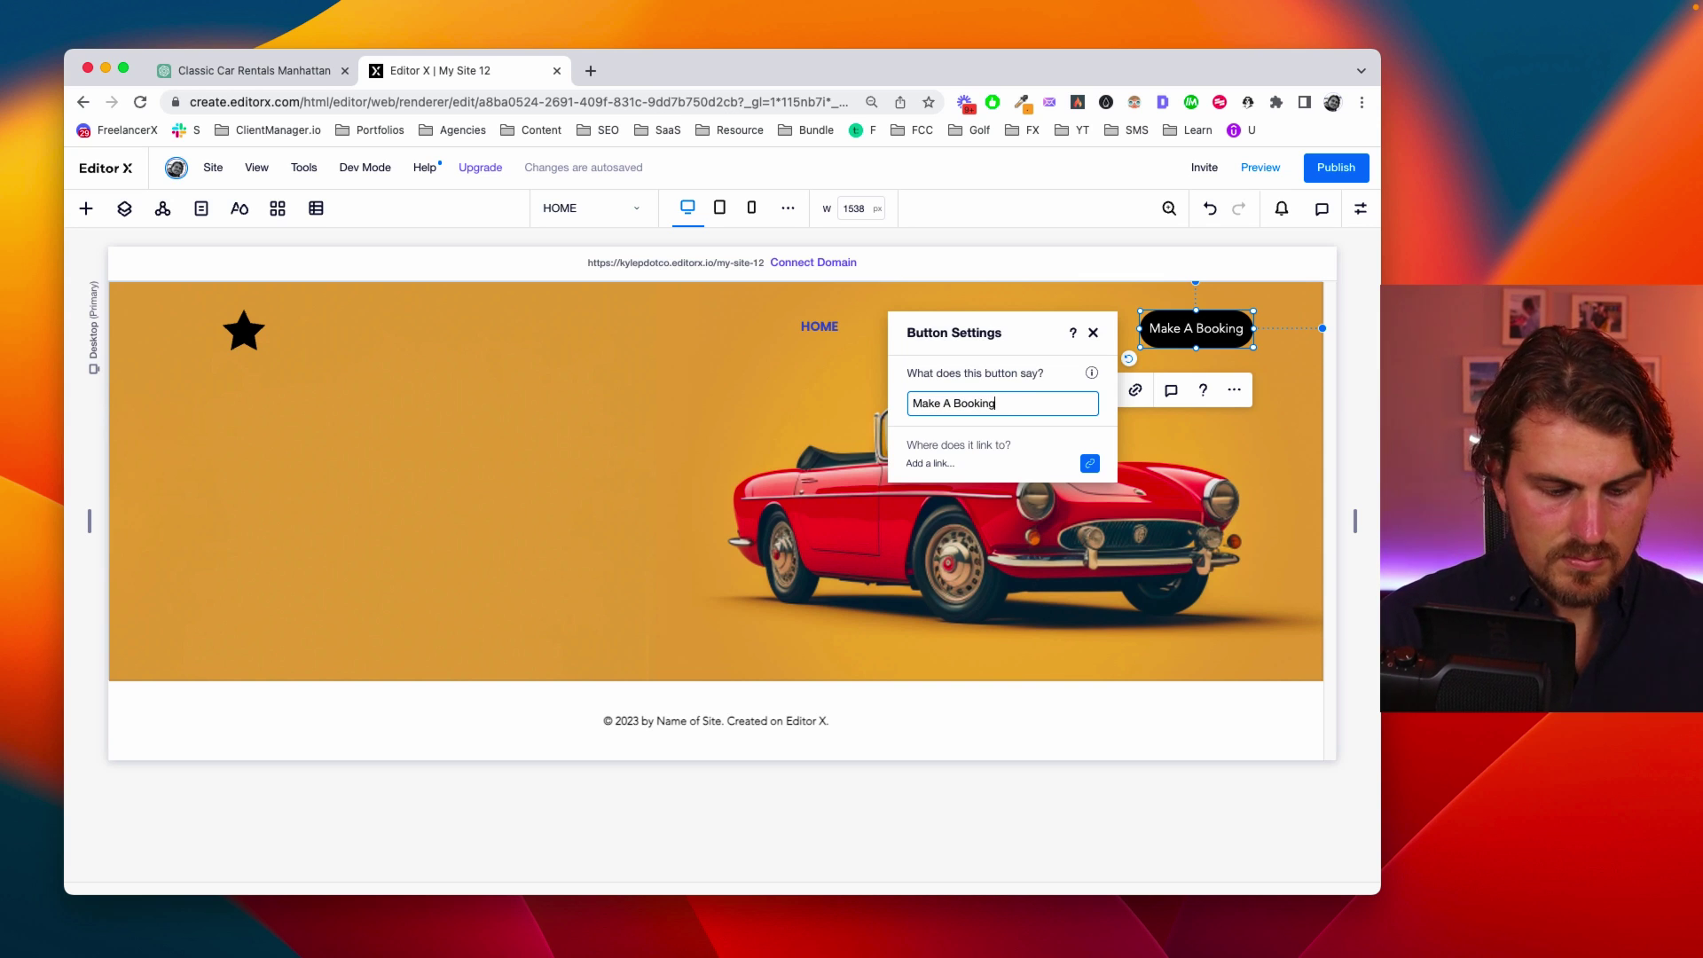
pyautogui.click(1139, 232)
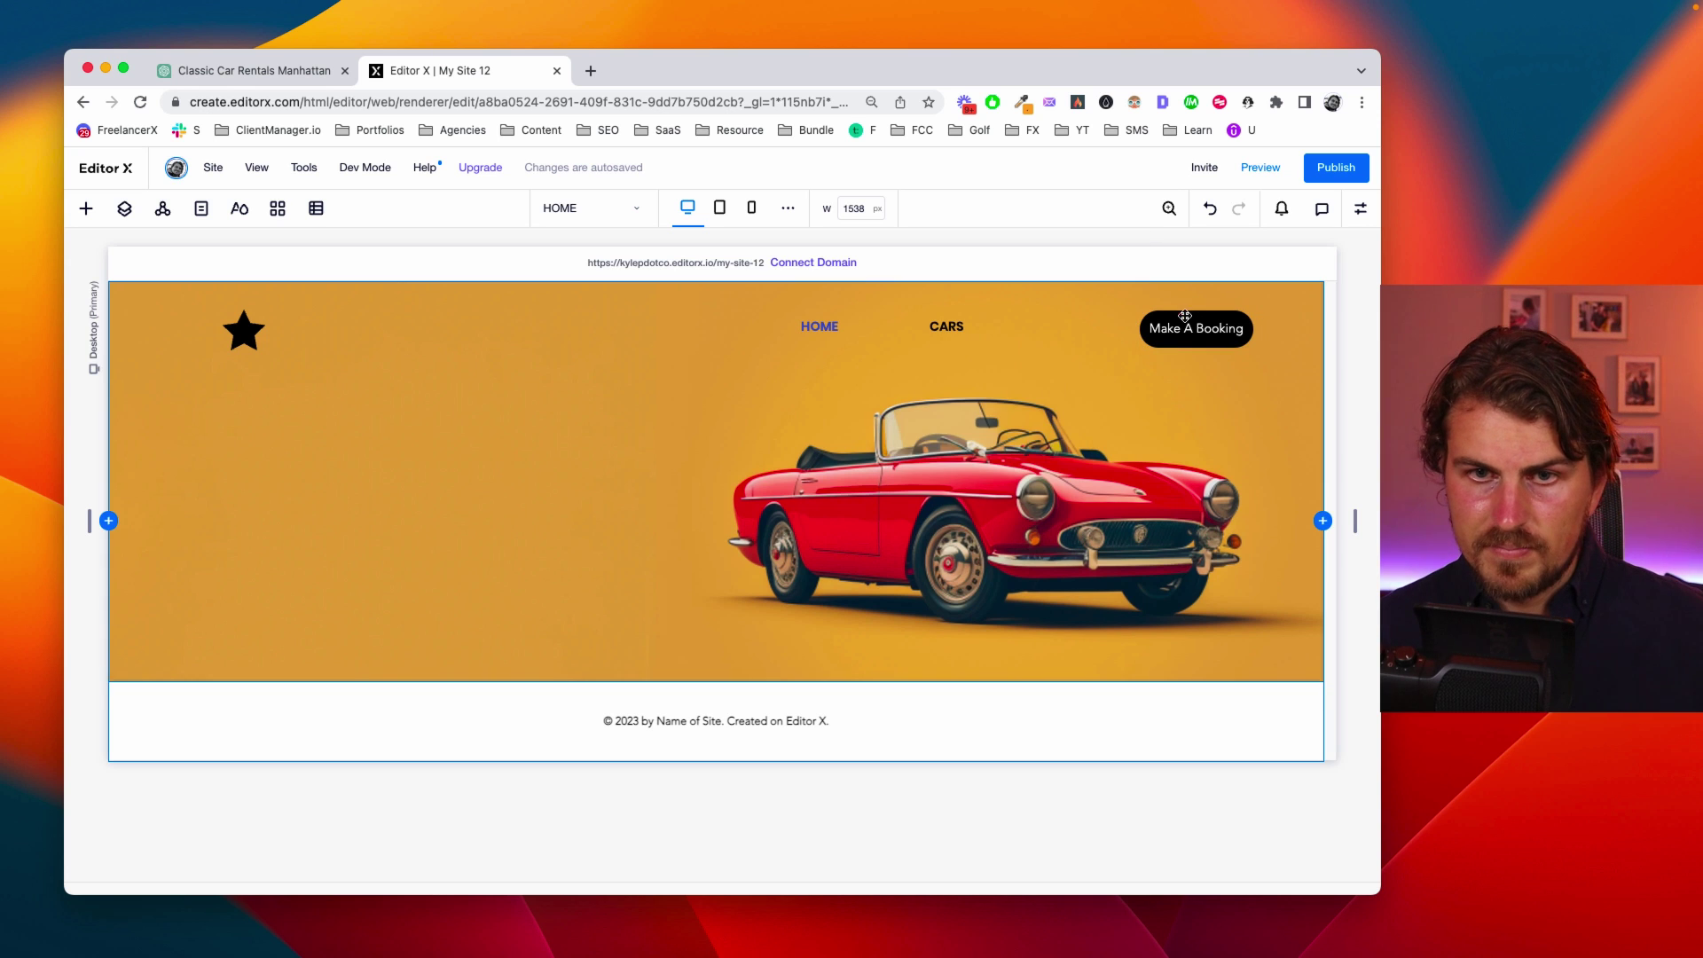
# Move the Make A Booking button left and narrow and shift the menu beside it
pyautogui.click(1200, 326)
pyautogui.moveTo(1200, 327); pyautogui.dragTo(910, 348)
pyautogui.click(965, 328)
pyautogui.moveTo(784, 332); pyautogui.dragTo(869, 333)
pyautogui.moveTo(985, 335); pyautogui.dragTo(976, 335)
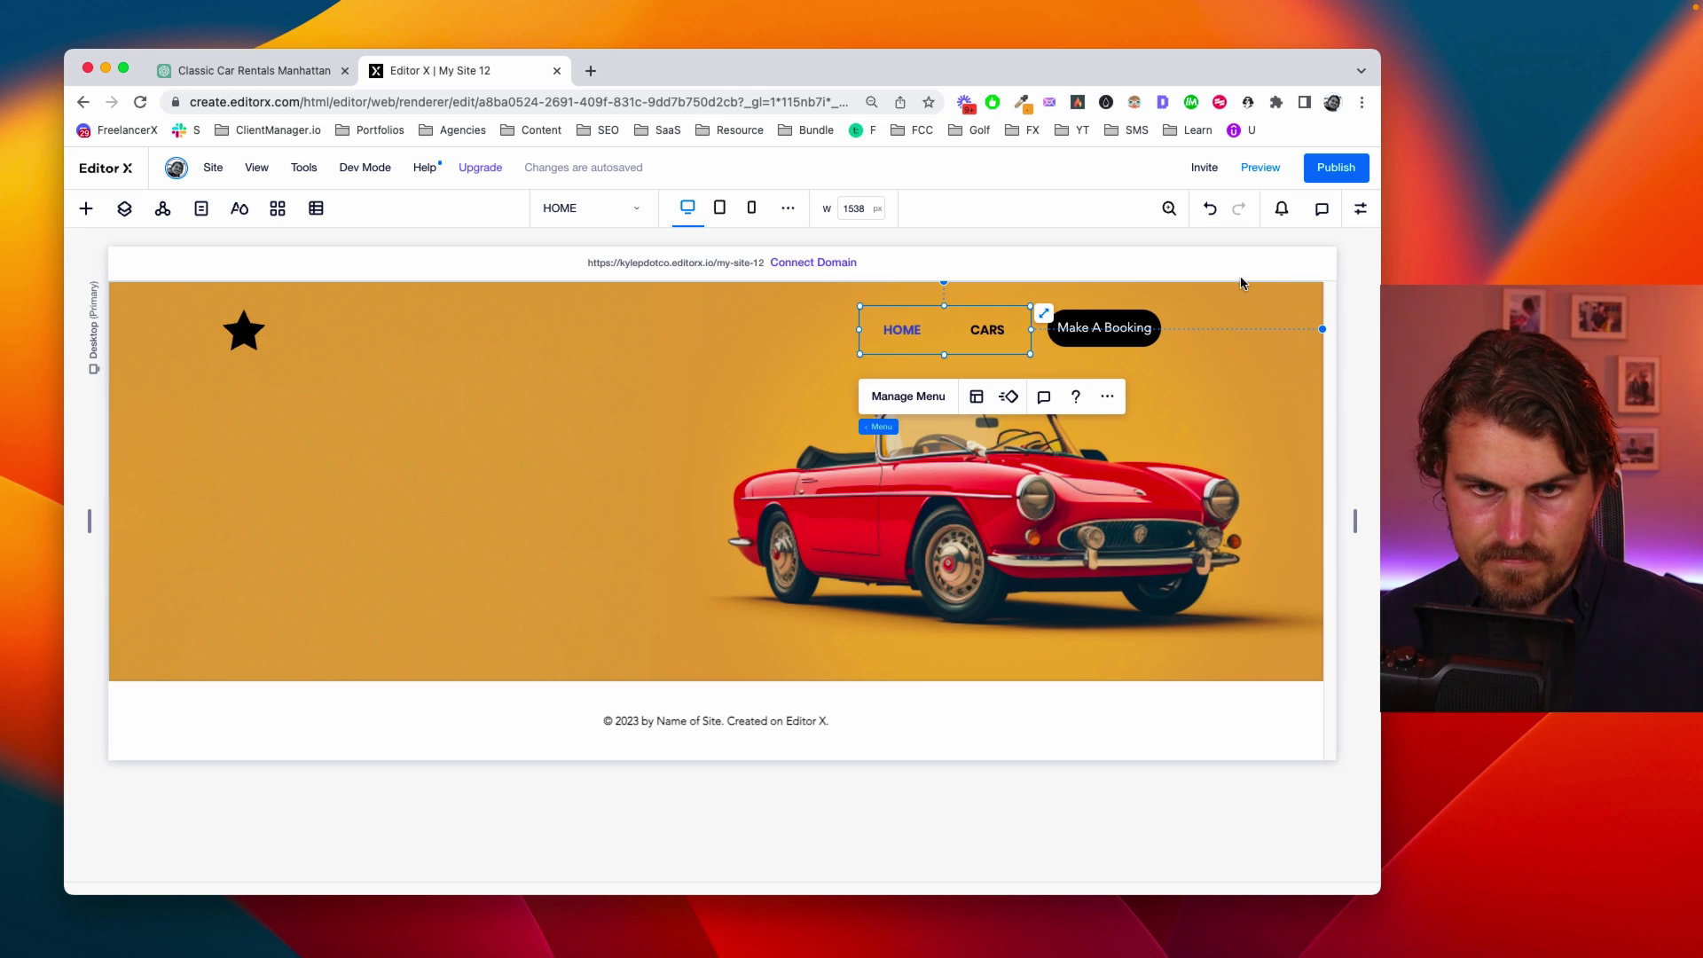
pyautogui.click(1109, 330)
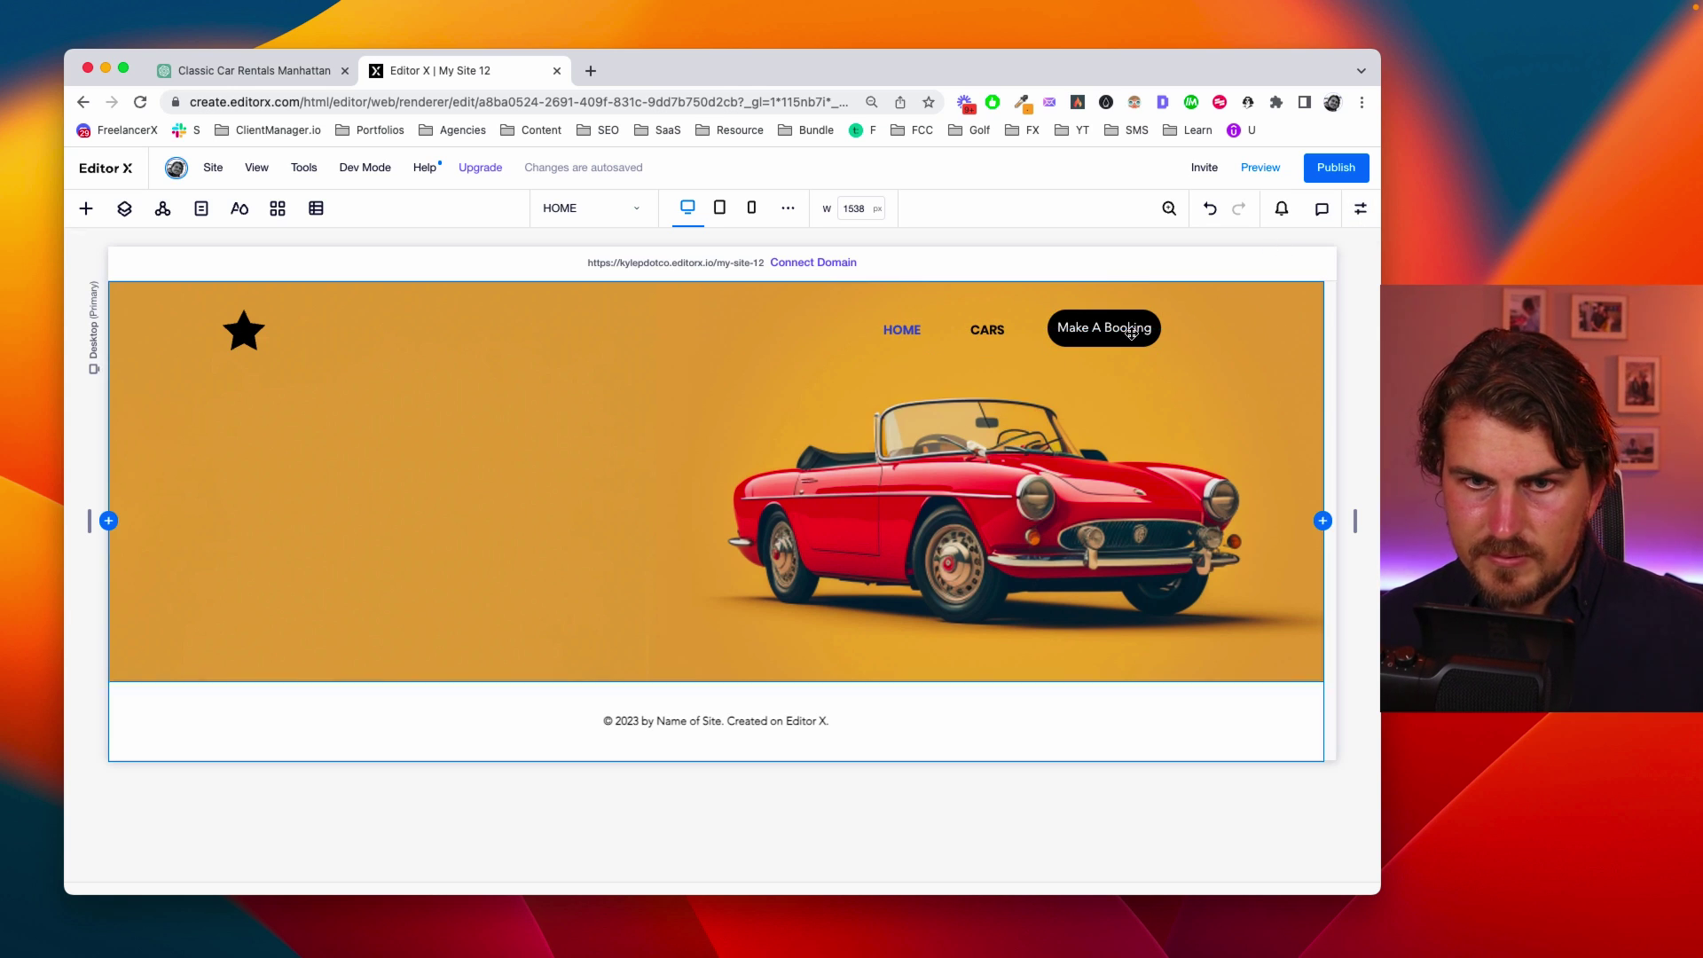
# Preview a pink background in the button's design settings, then keep the black
pyautogui.click(1360, 207)
pyautogui.click(1247, 312)
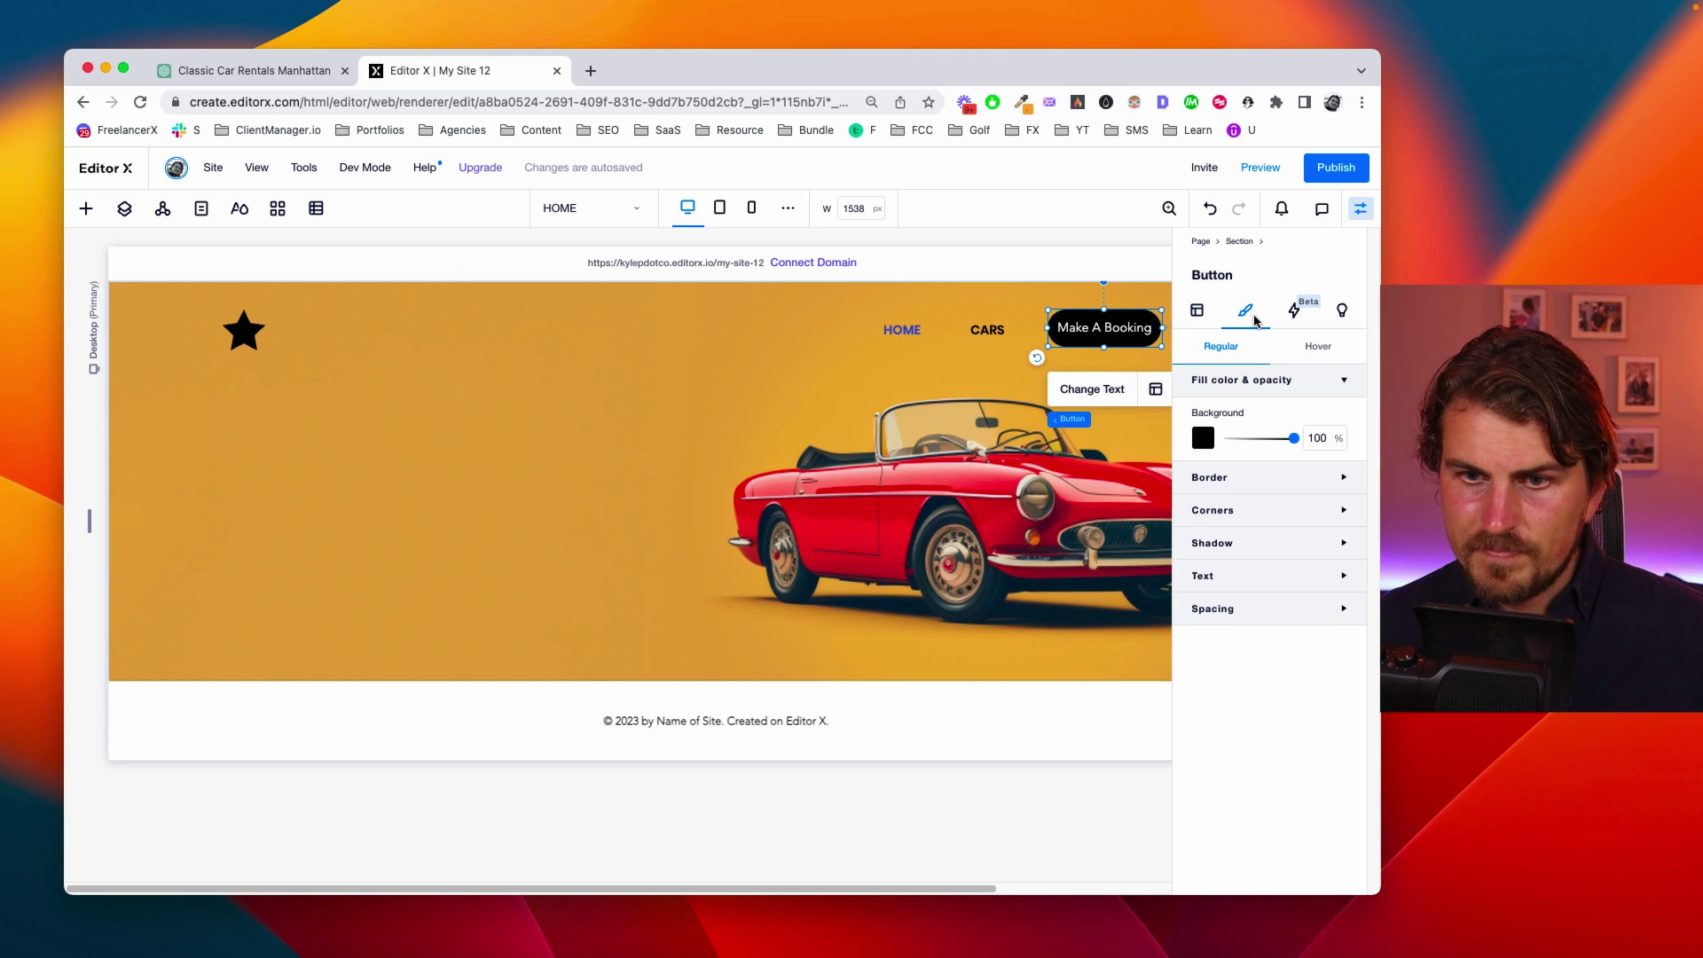
pyautogui.click(1204, 433)
pyautogui.click(1244, 702)
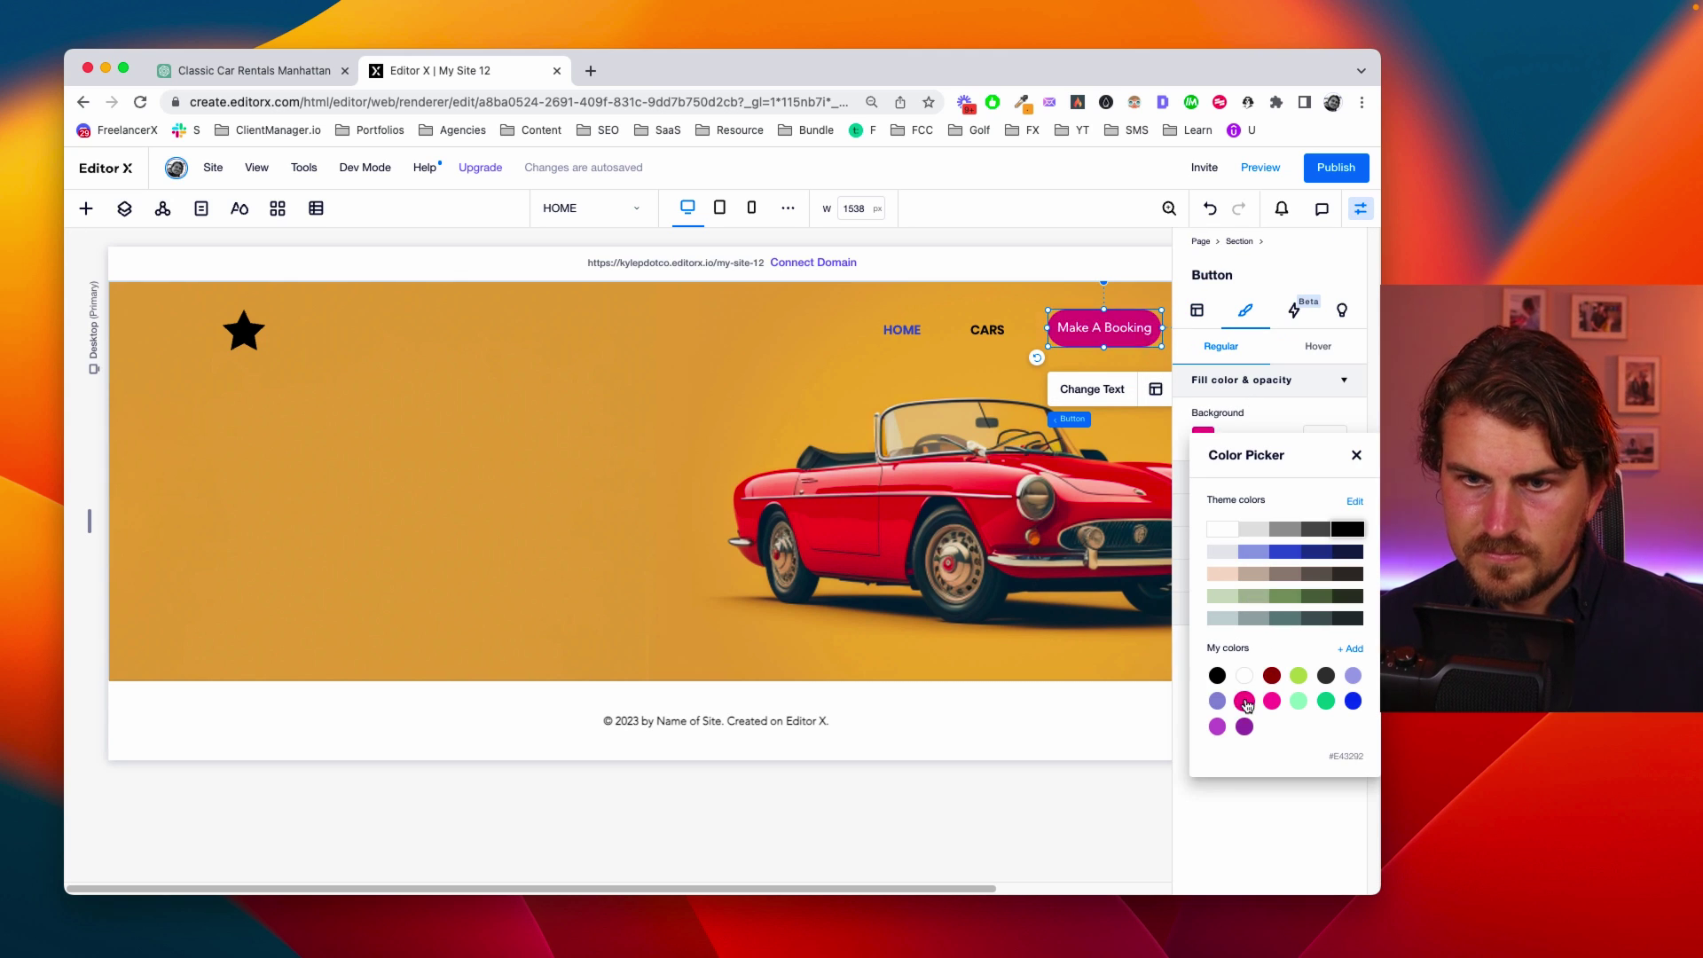
pyautogui.click(1015, 218)
# Sample the car's red with the colour picker and apply it as the button's background
pyautogui.click(1027, 102)
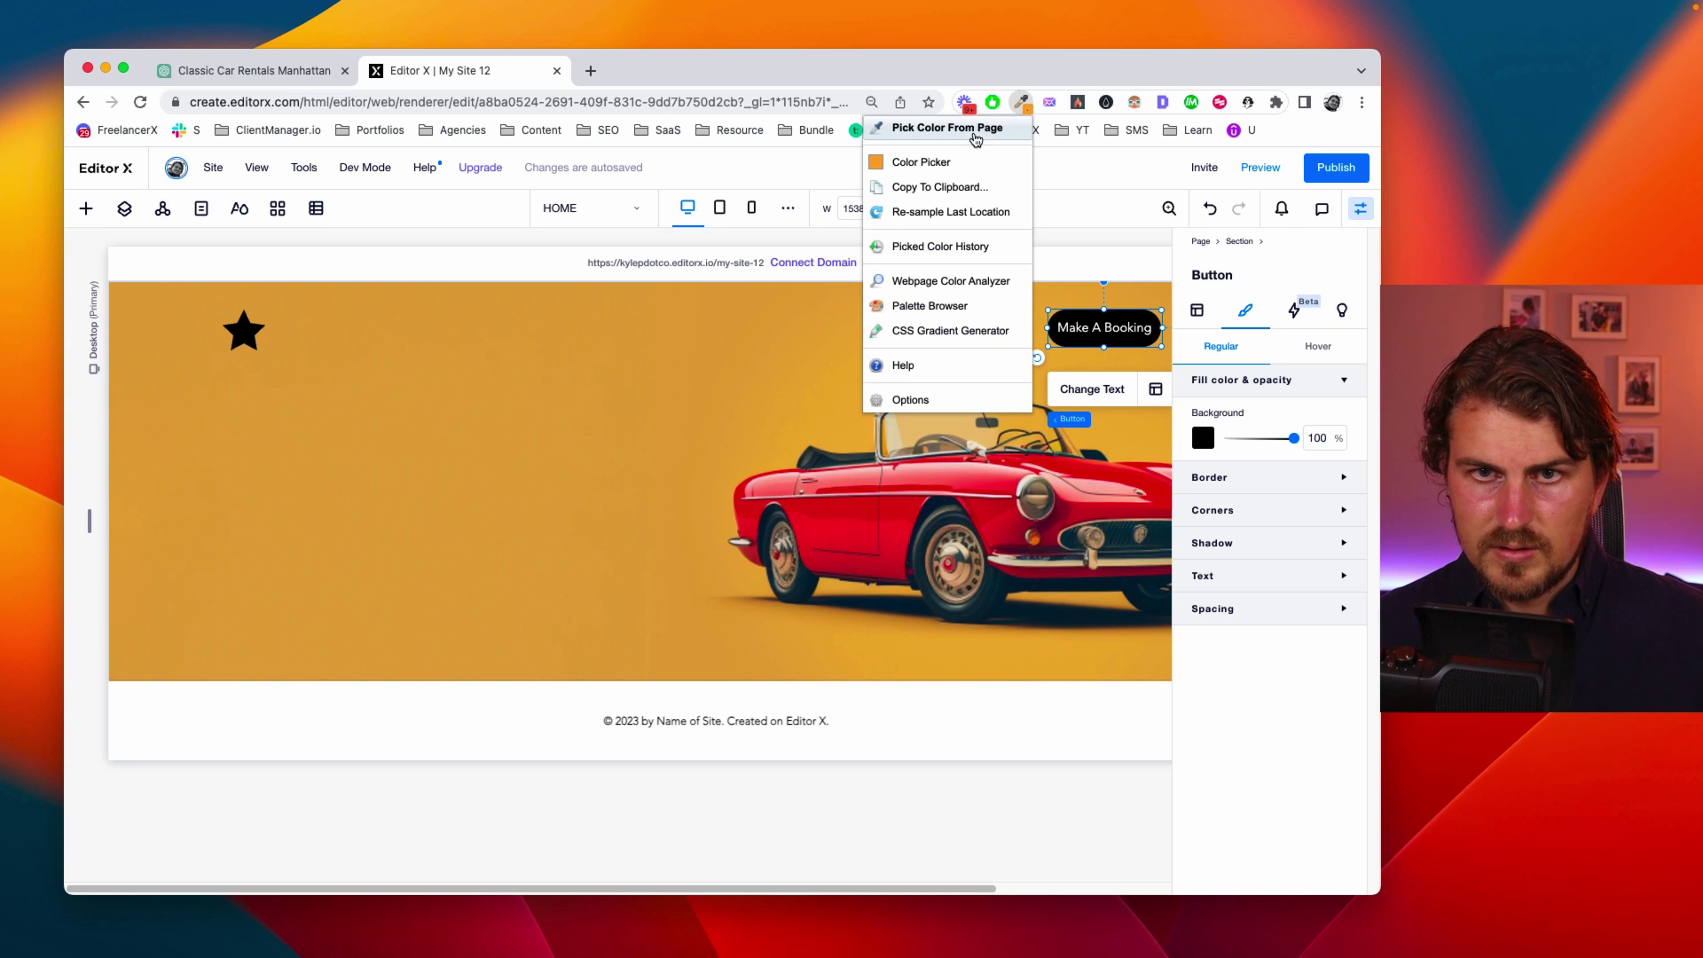
pyautogui.click(963, 129)
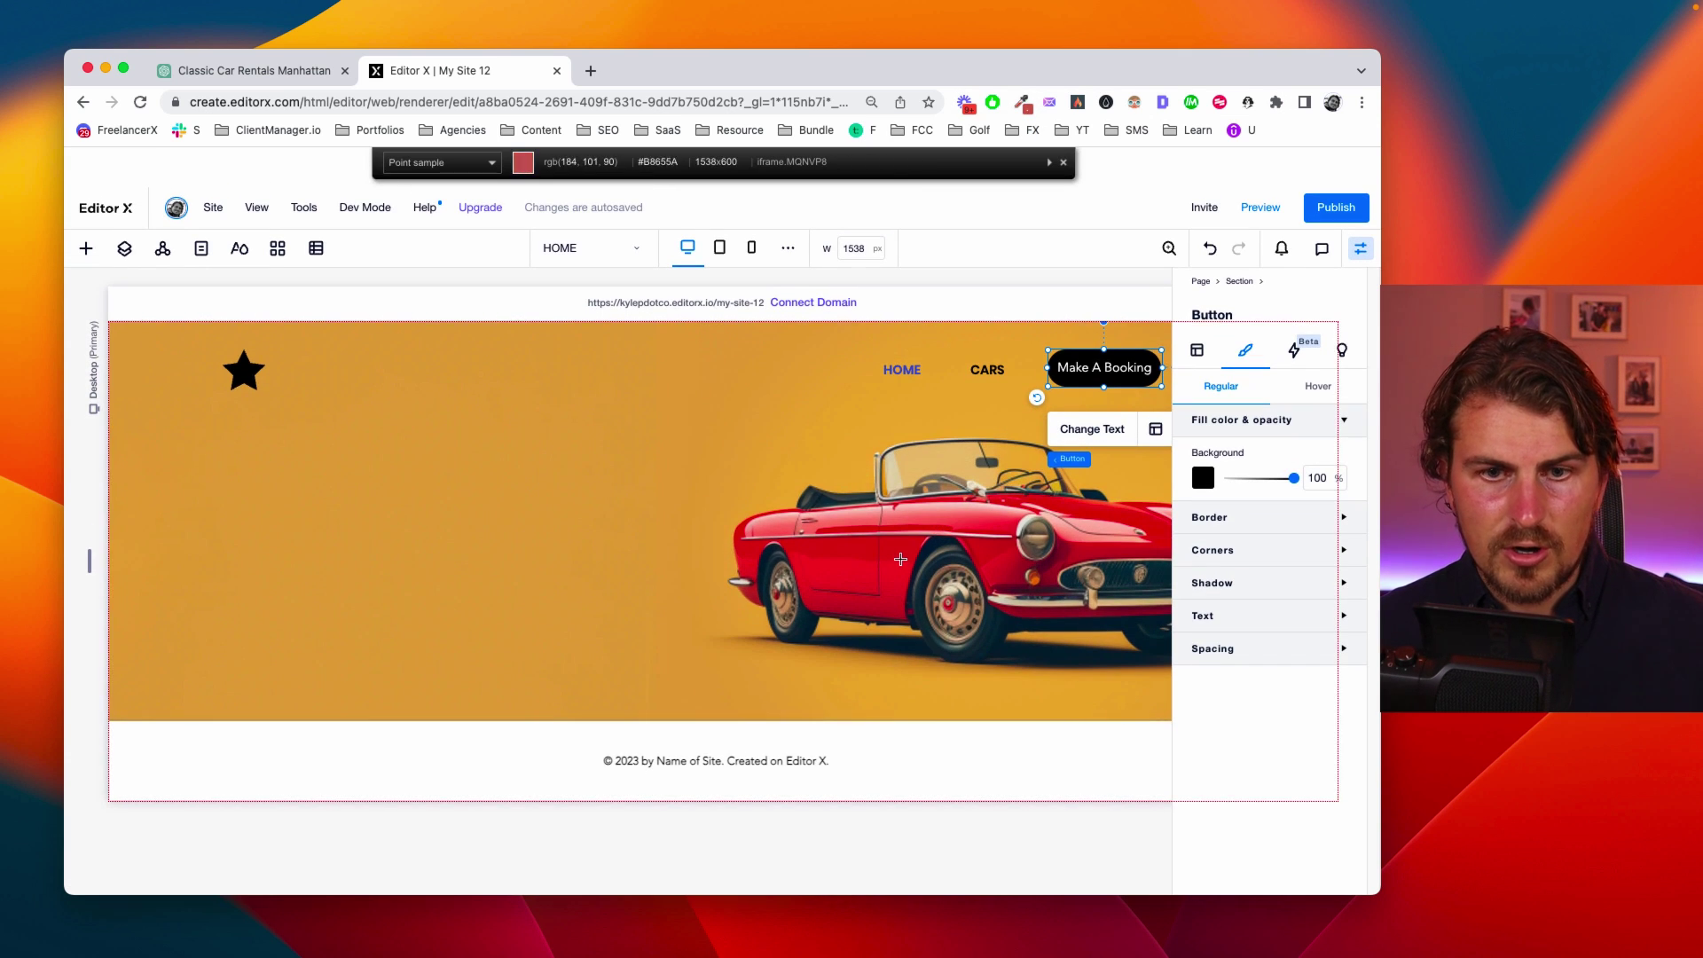
pyautogui.click(905, 561)
pyautogui.click(1203, 441)
pyautogui.click(1273, 681)
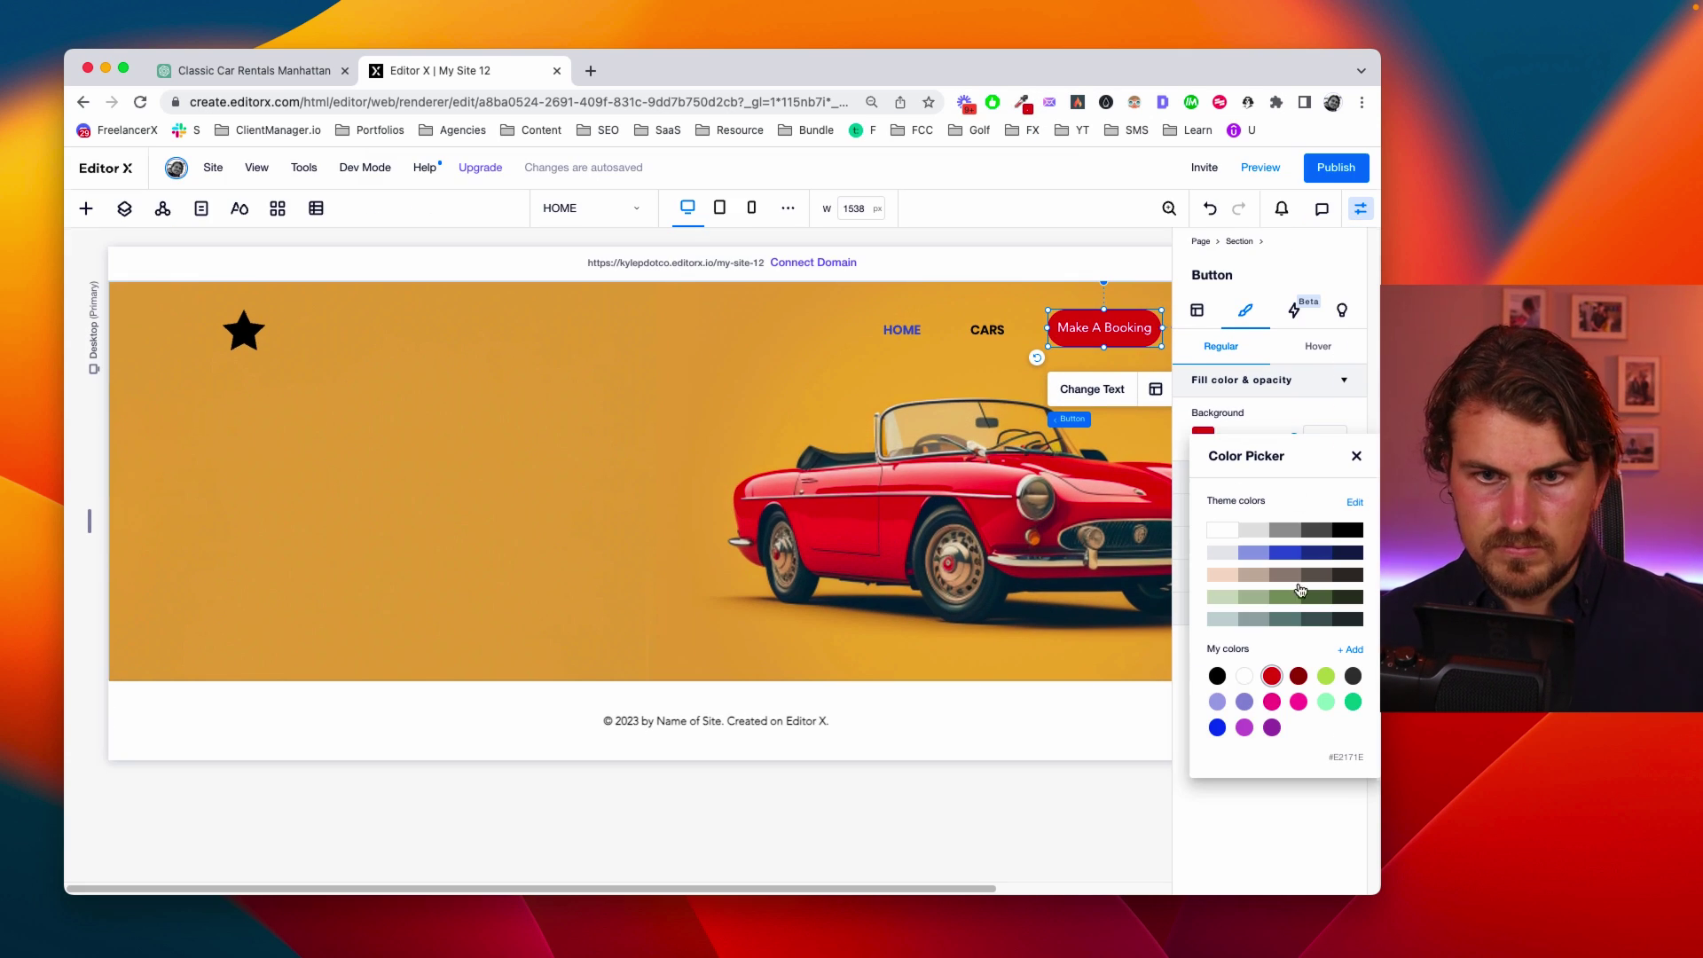
pyautogui.click(1358, 211)
pyautogui.click(1358, 211)
pyautogui.click(1352, 267)
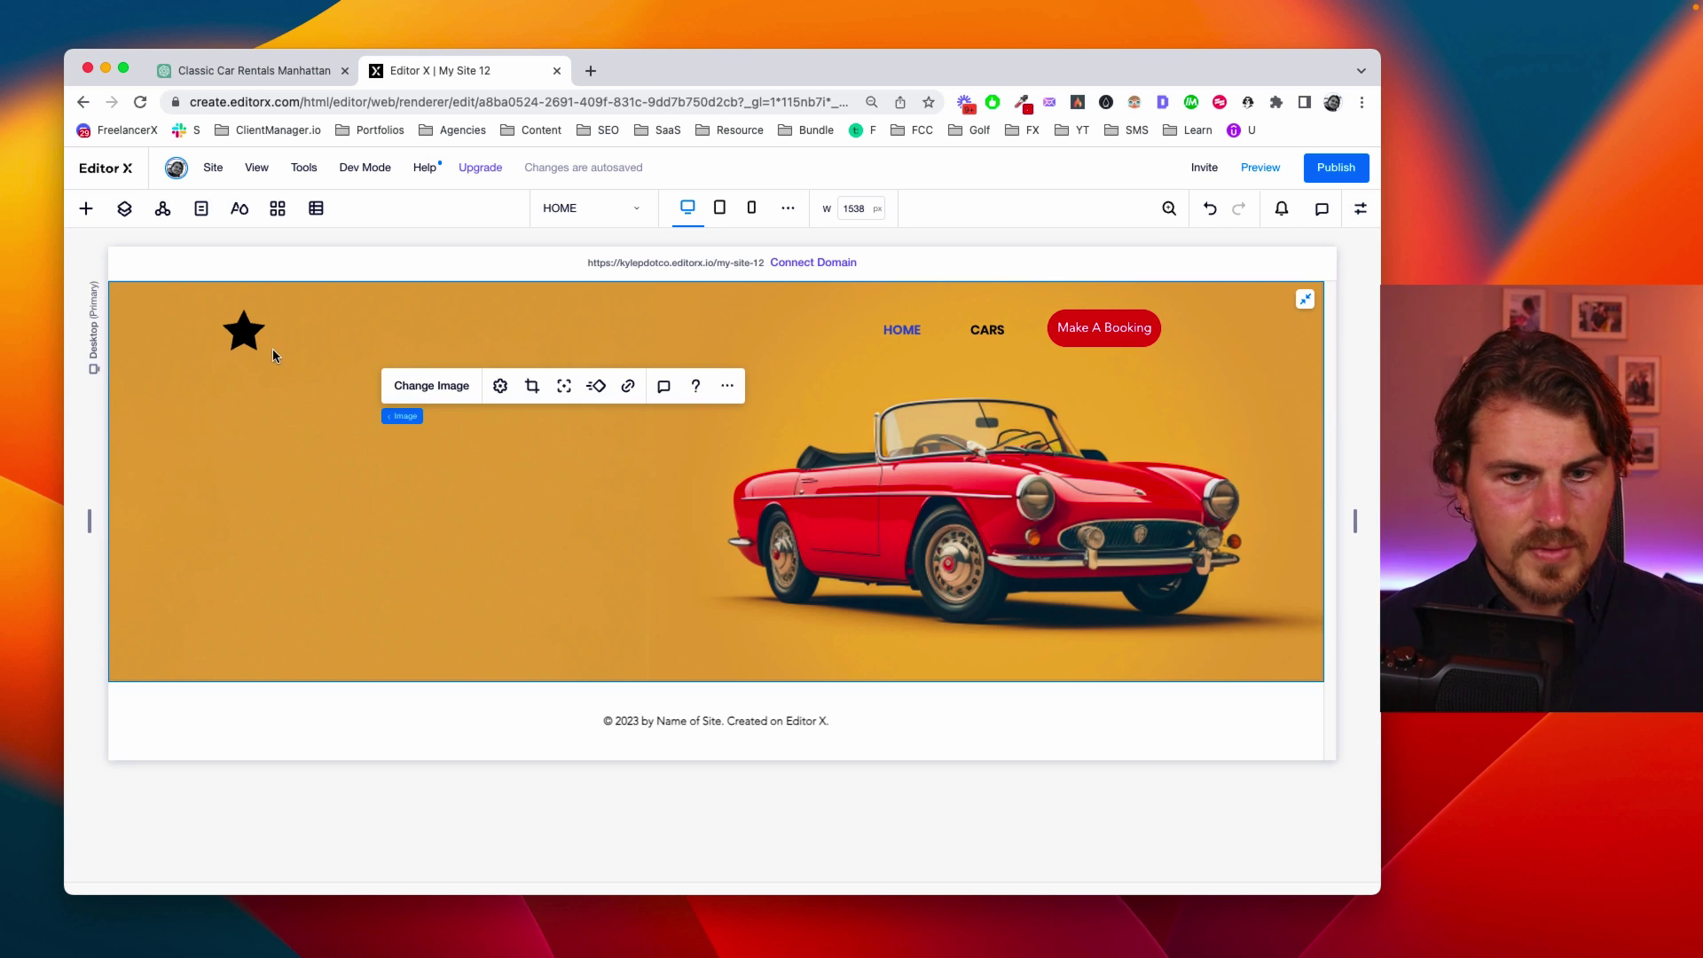
# Add a 'COOL CAR COMPANY' title beside the star logo at font size 18
pyautogui.click(86, 211)
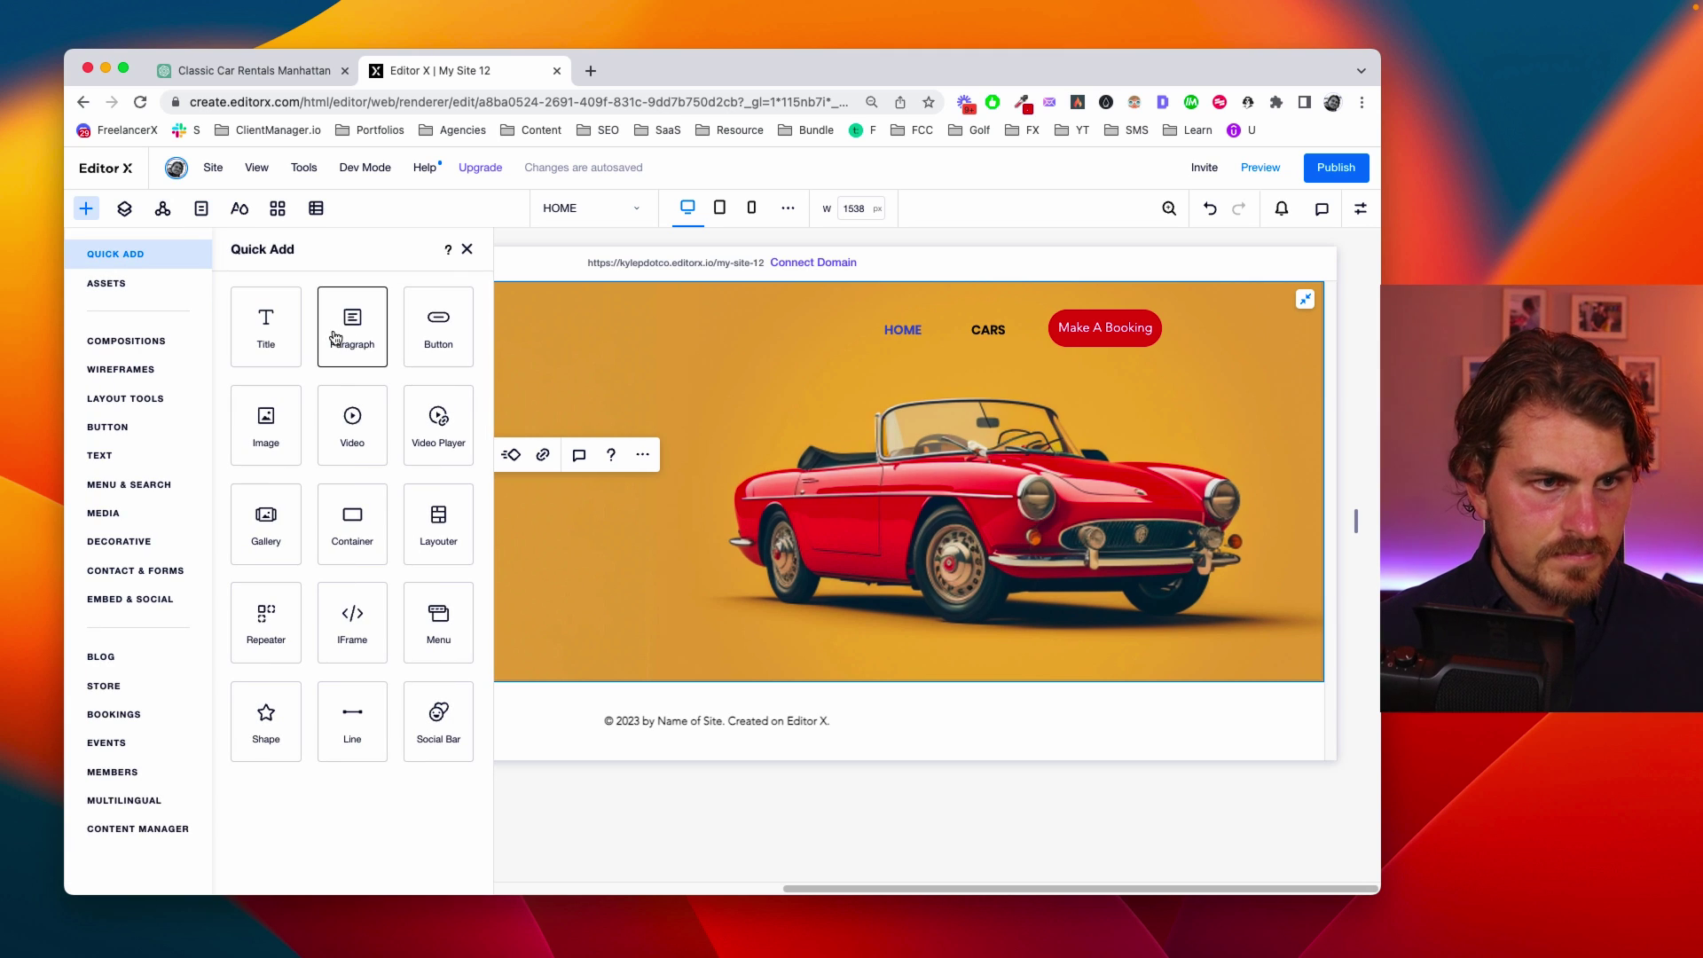
pyautogui.click(266, 344)
pyautogui.click(554, 546)
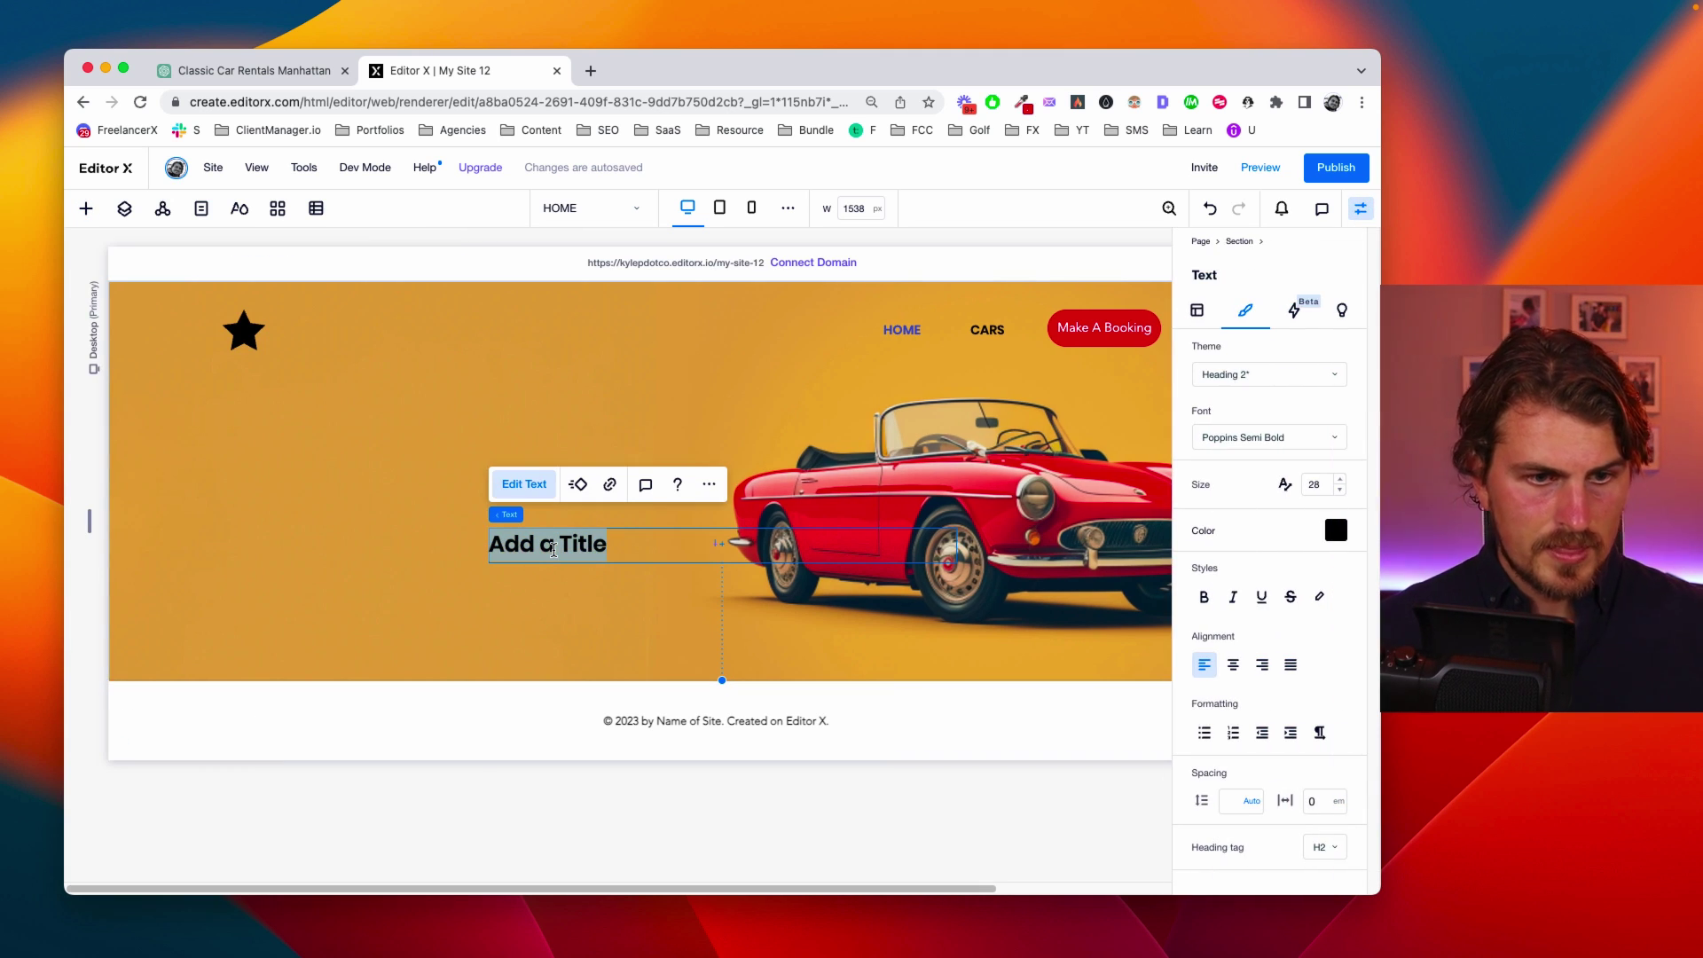
pyautogui.write('COOL CAR')
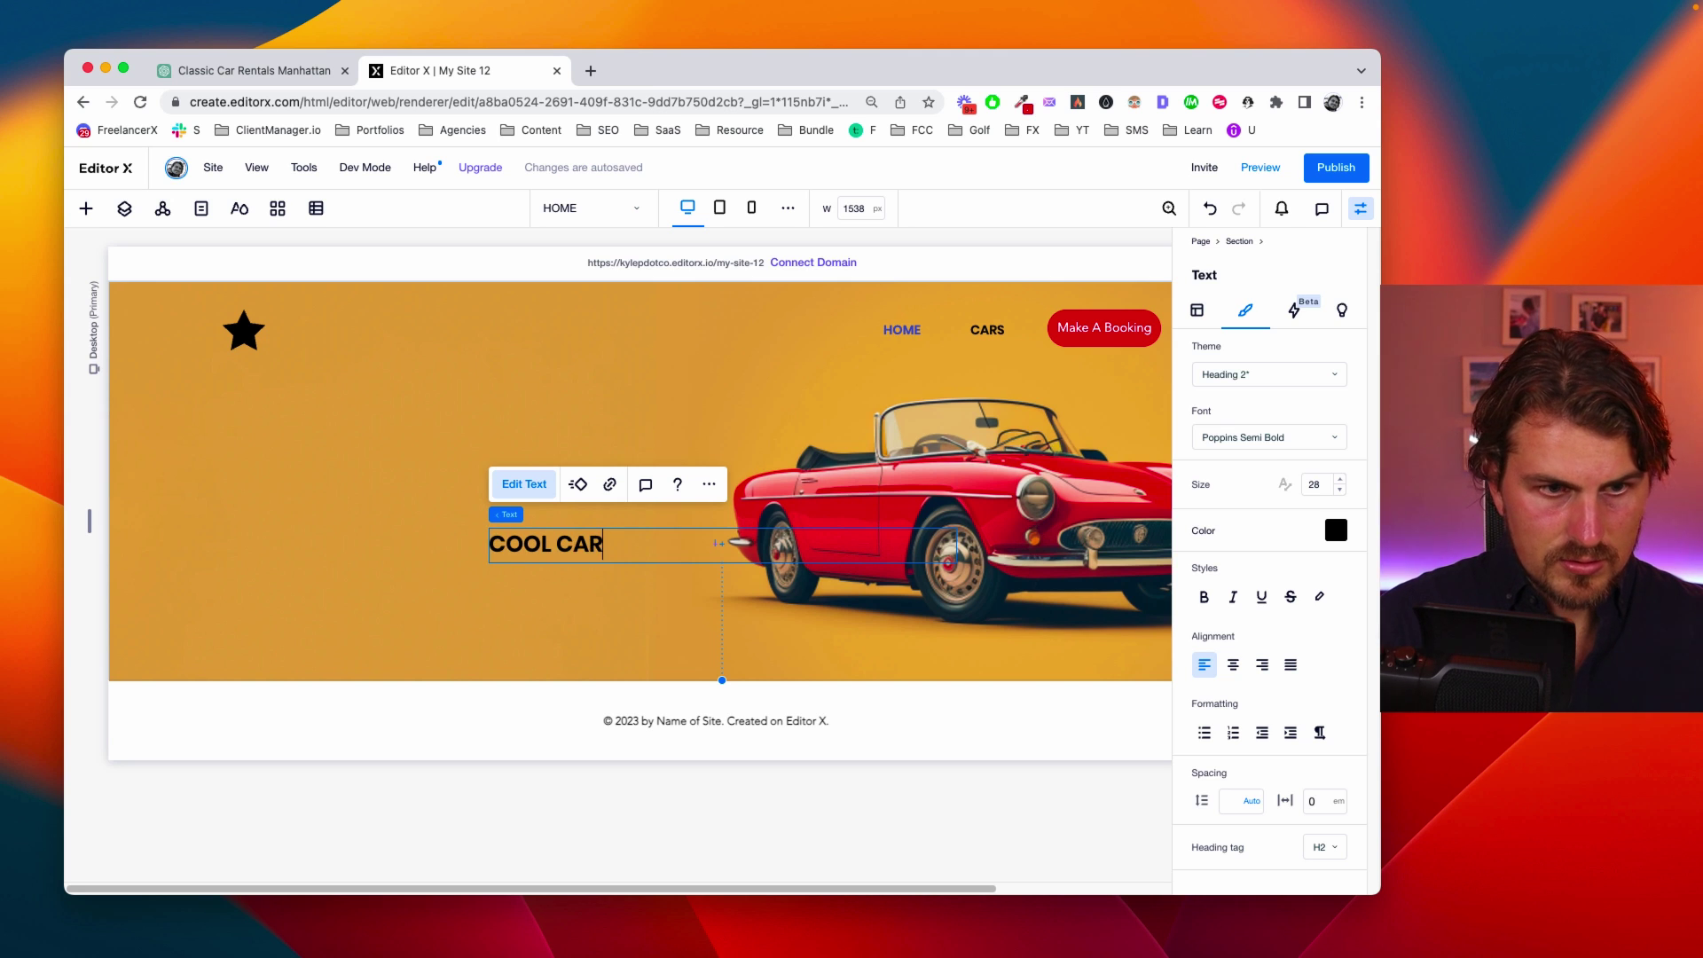
pyautogui.write(' COMPANY')
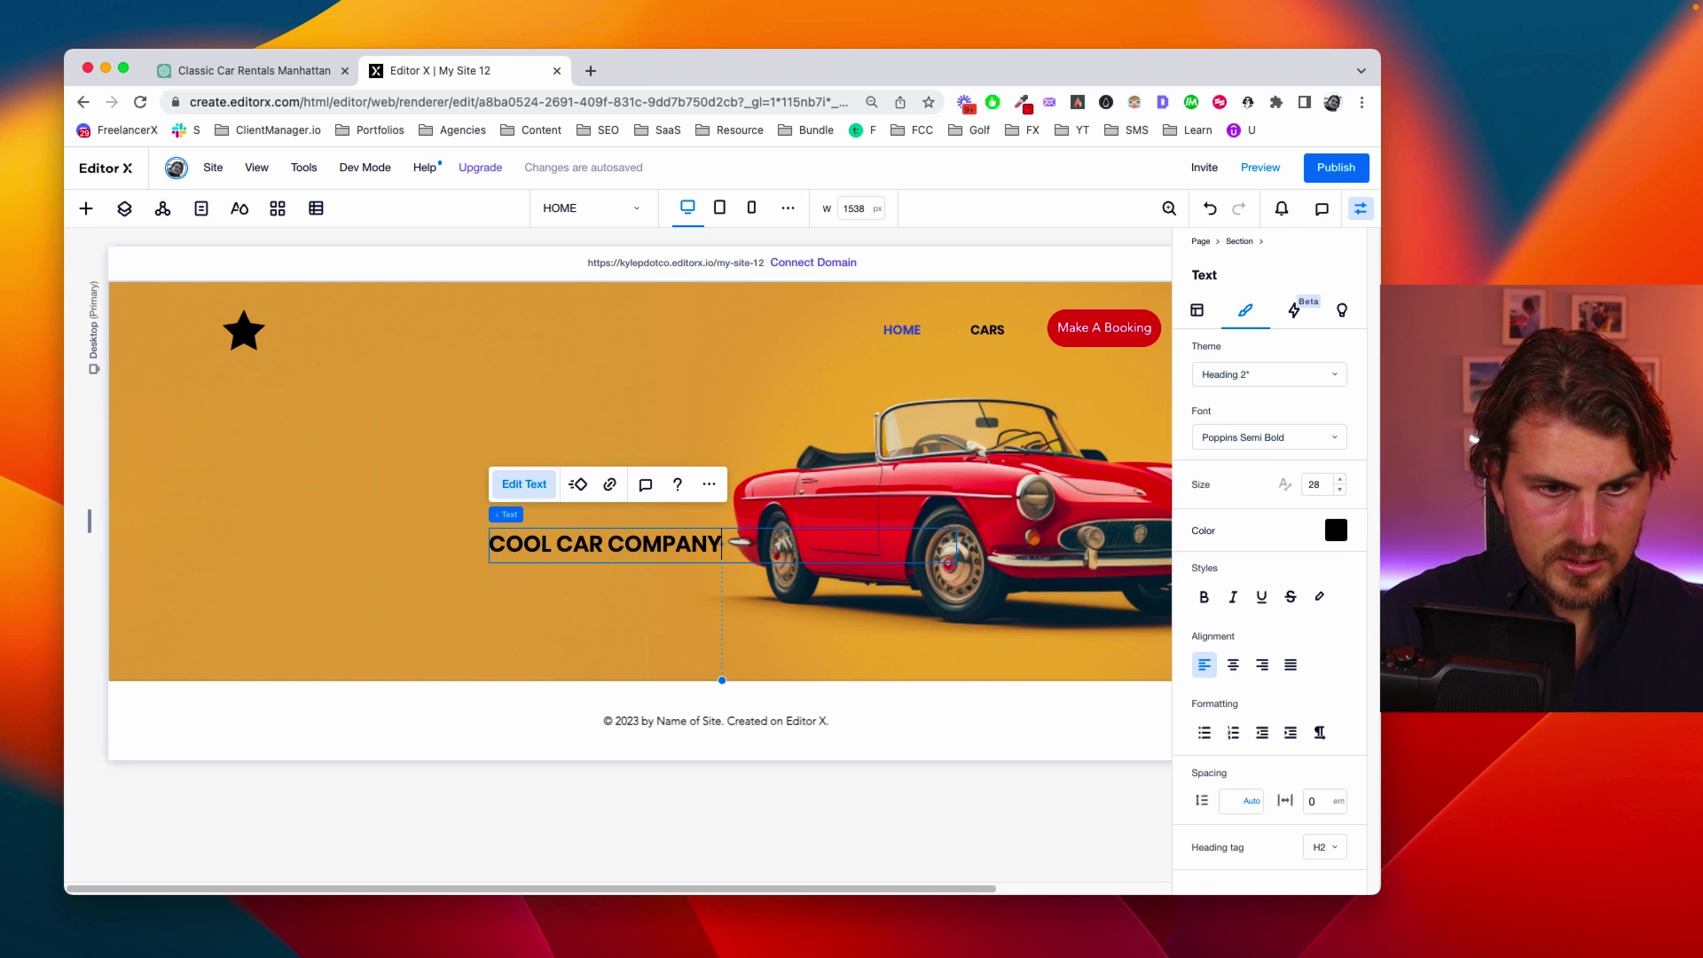
pyautogui.click(619, 607)
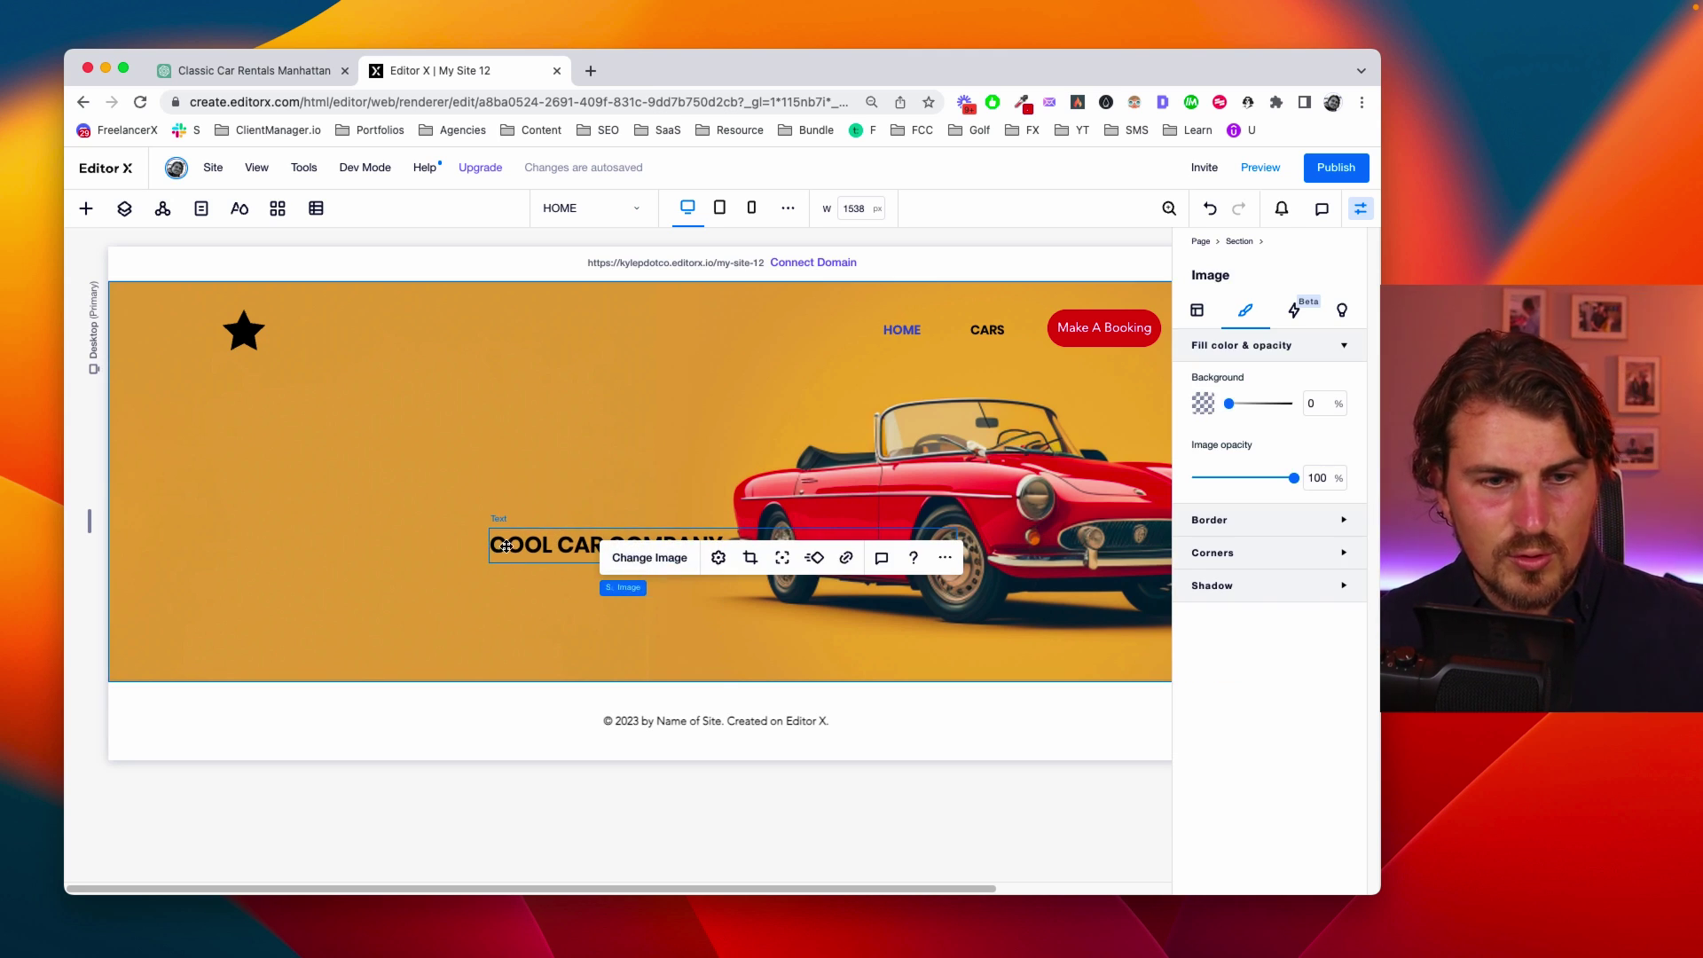
pyautogui.moveTo(503, 545); pyautogui.dragTo(300, 331)
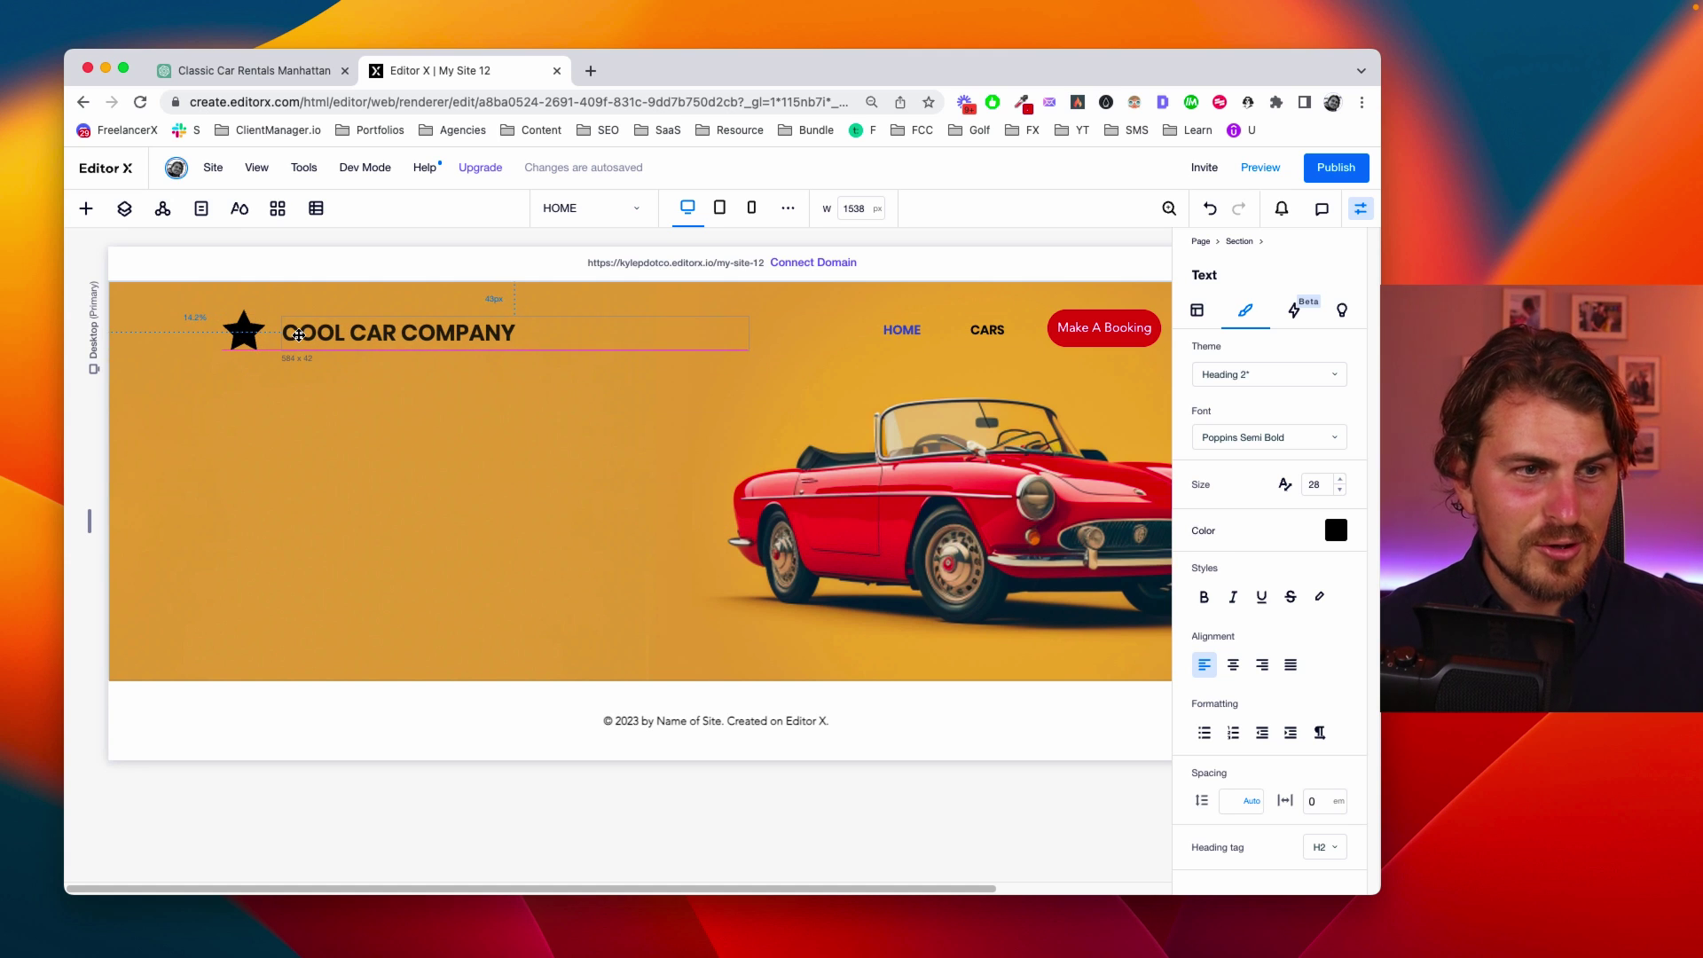
pyautogui.click(1313, 482)
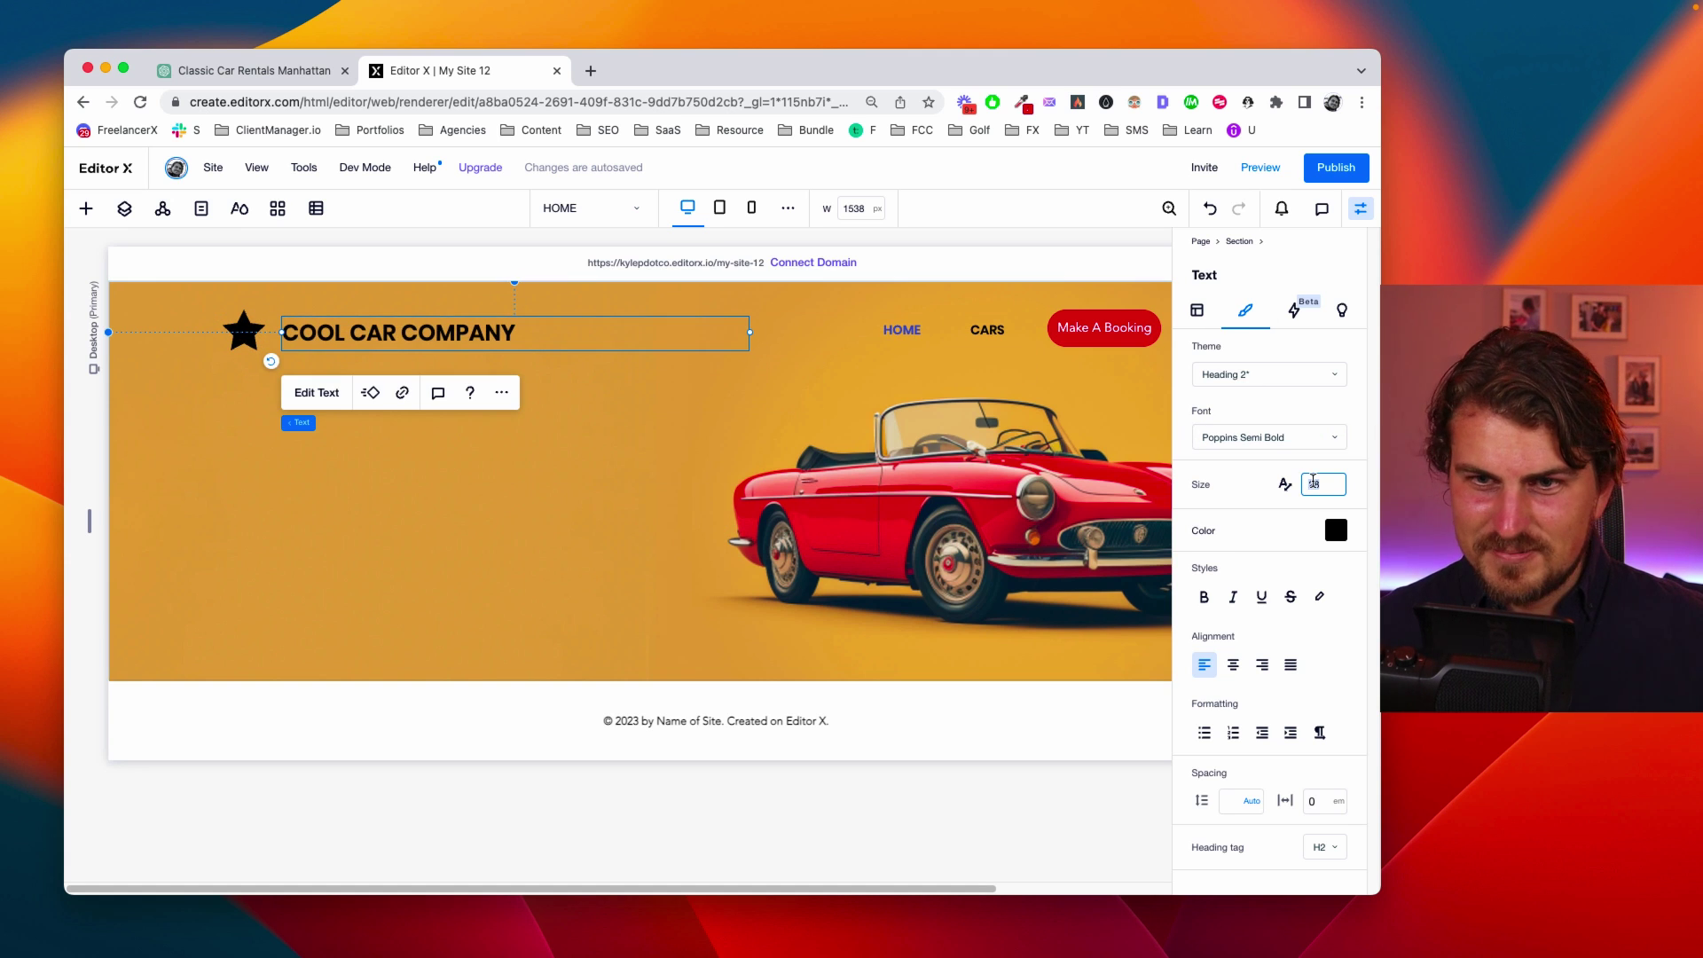
pyautogui.press('Return')
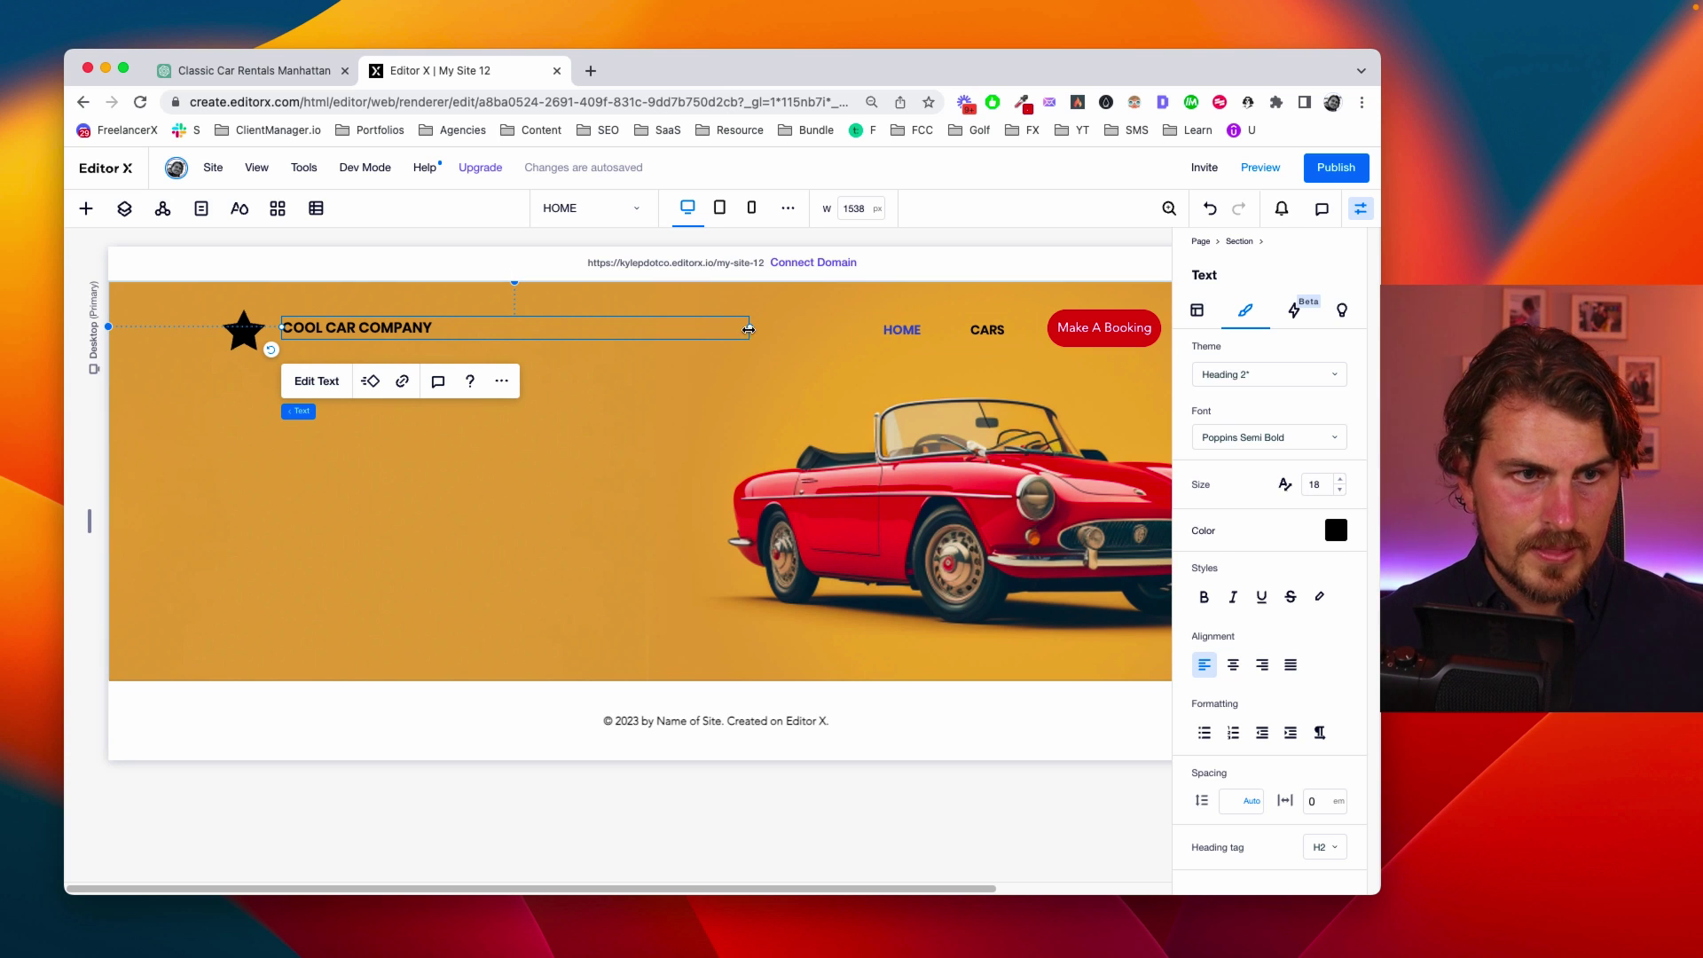
pyautogui.click(754, 426)
pyautogui.press('Escape')
# Place a new title in the hero and copy the suggested hero title from ChatGPT
pyautogui.click(97, 213)
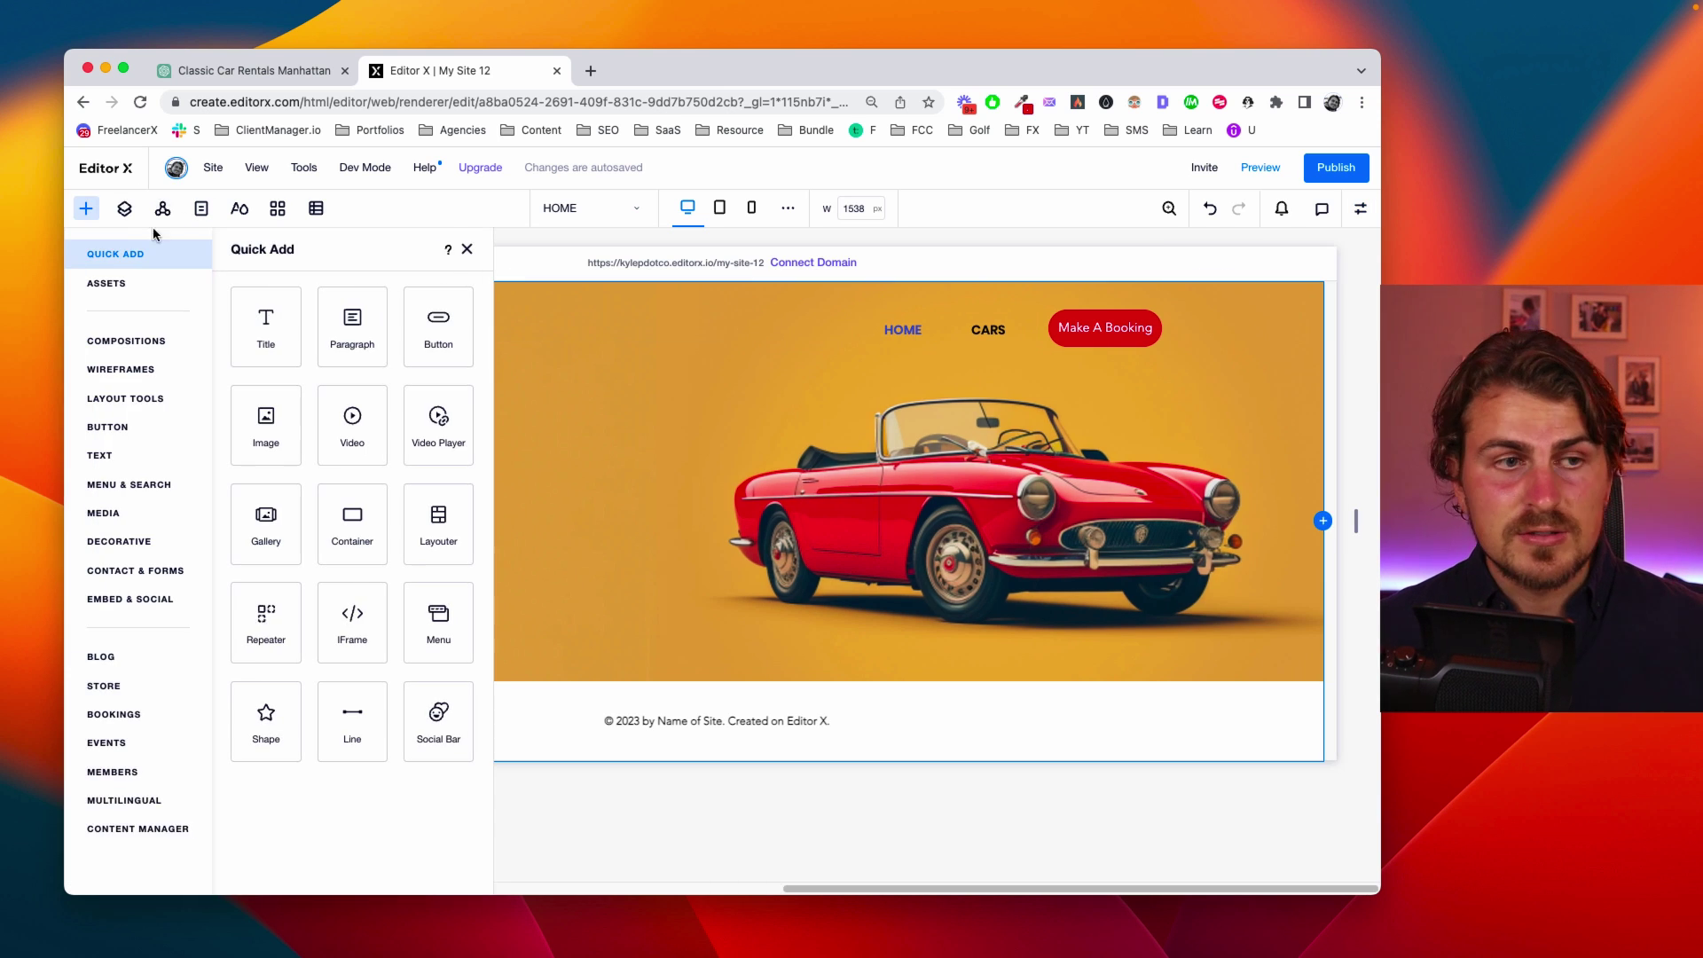
pyautogui.moveTo(258, 340); pyautogui.dragTo(359, 469)
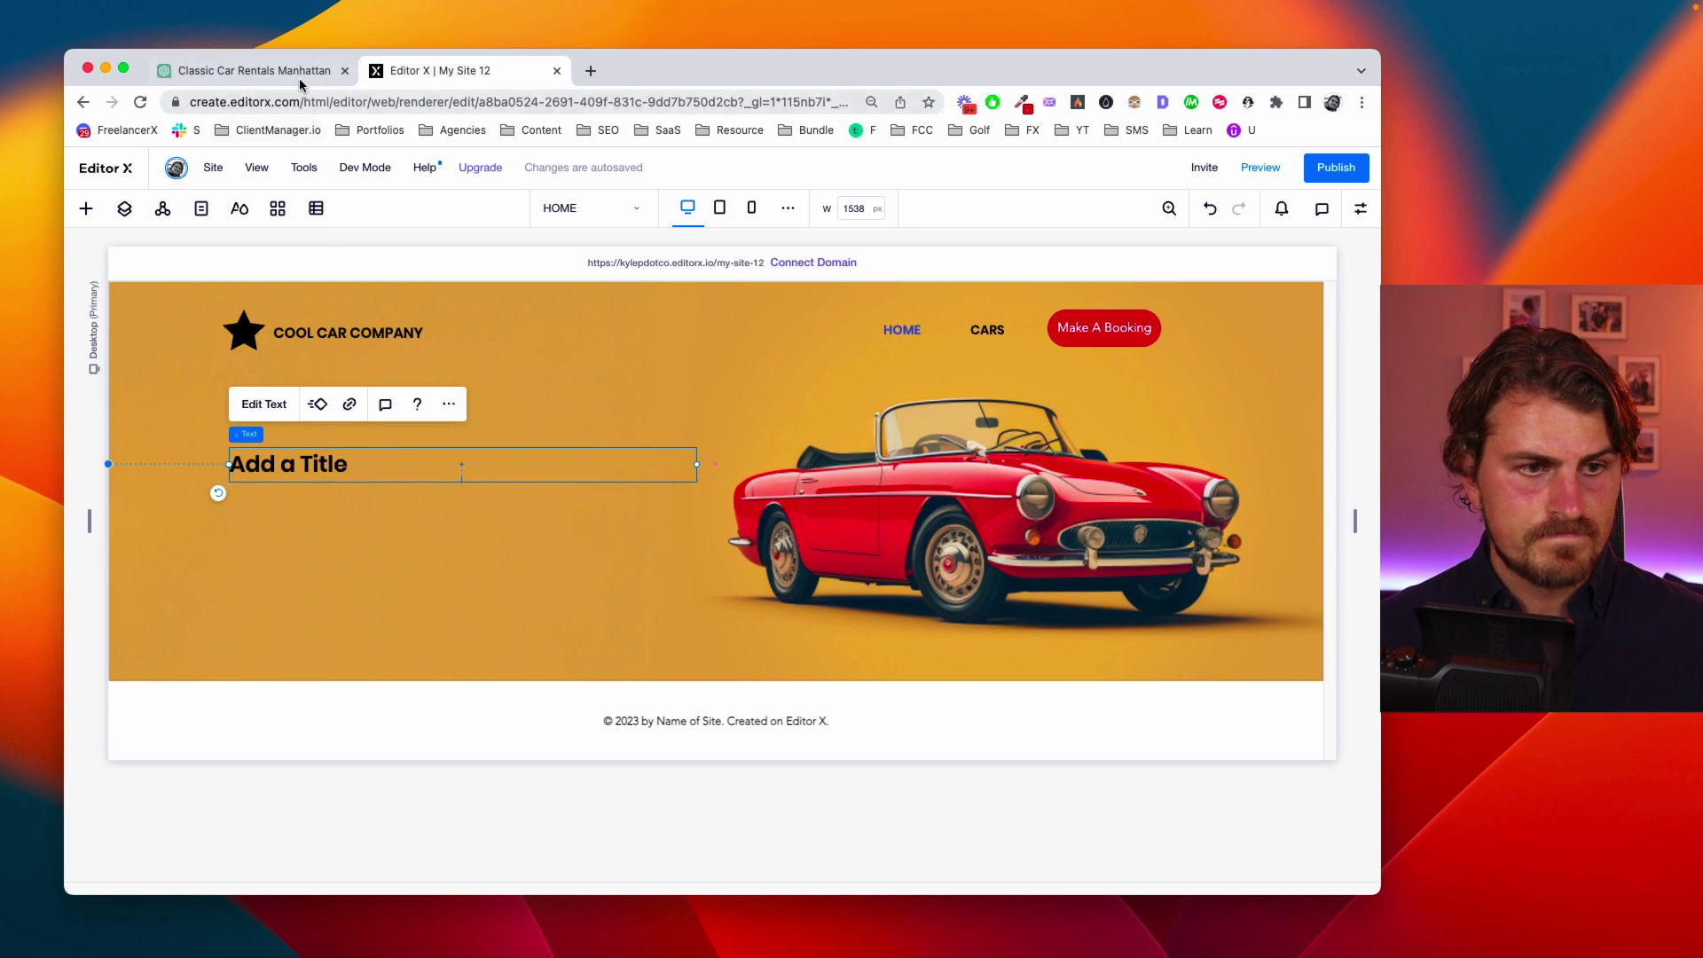
pyautogui.click(266, 71)
pyautogui.scroll(3, 669, 397)
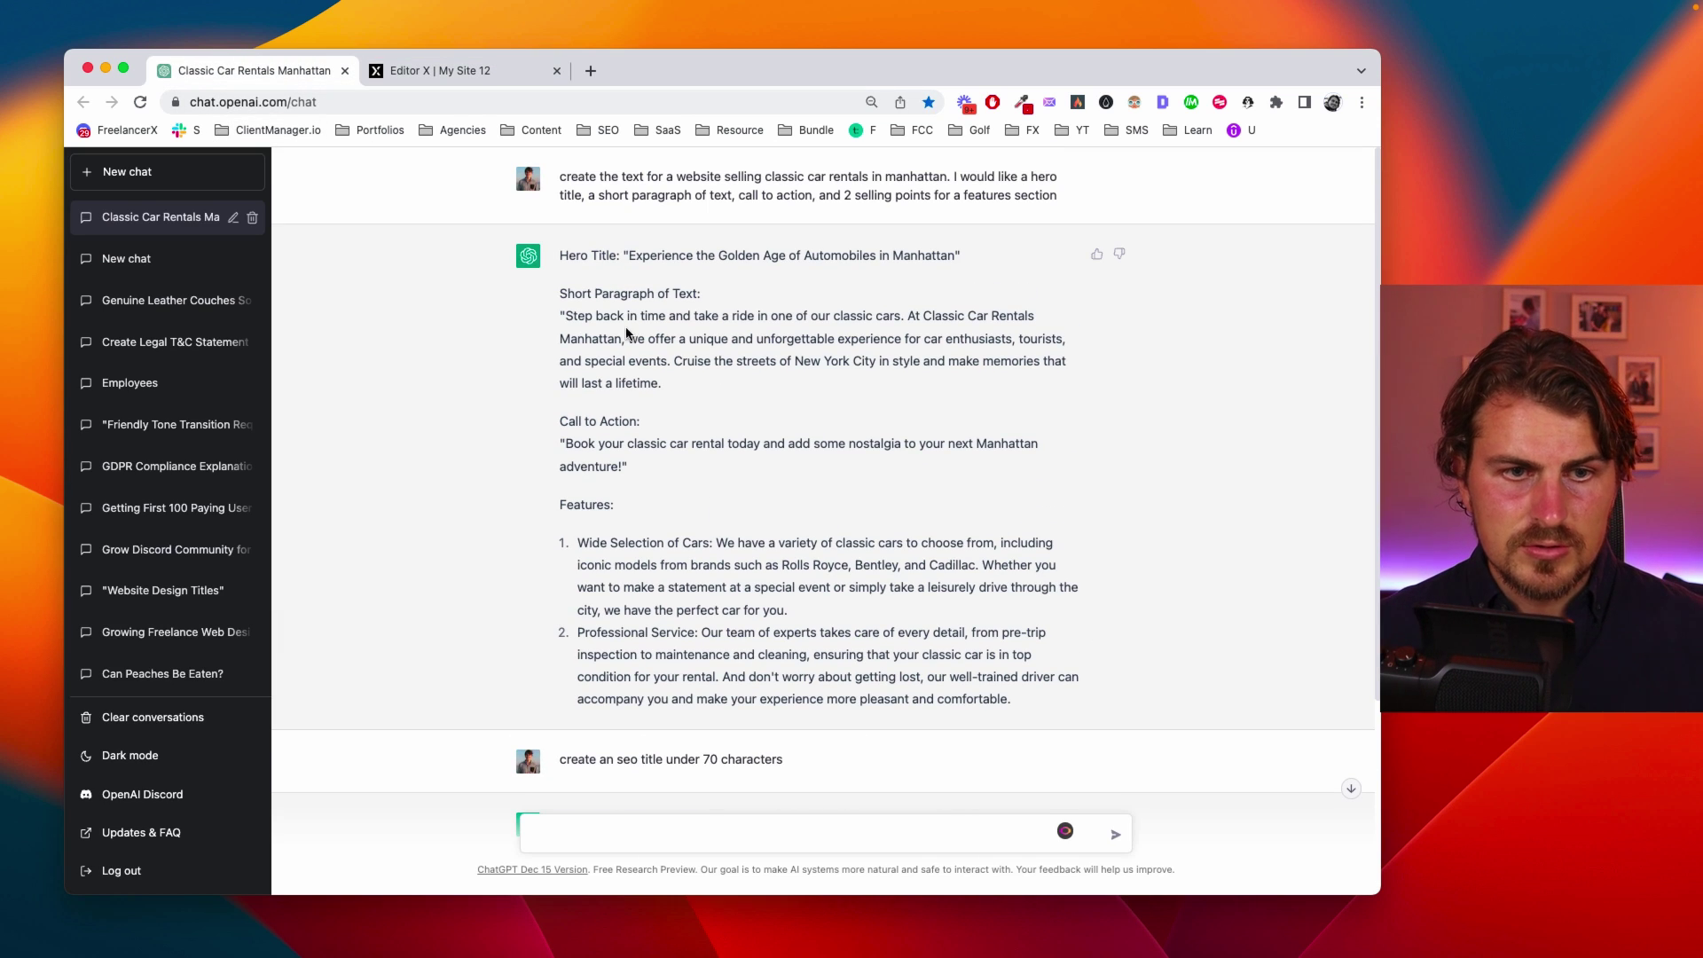
pyautogui.moveTo(629, 253); pyautogui.dragTo(967, 260)
pyautogui.press('cmd+c')
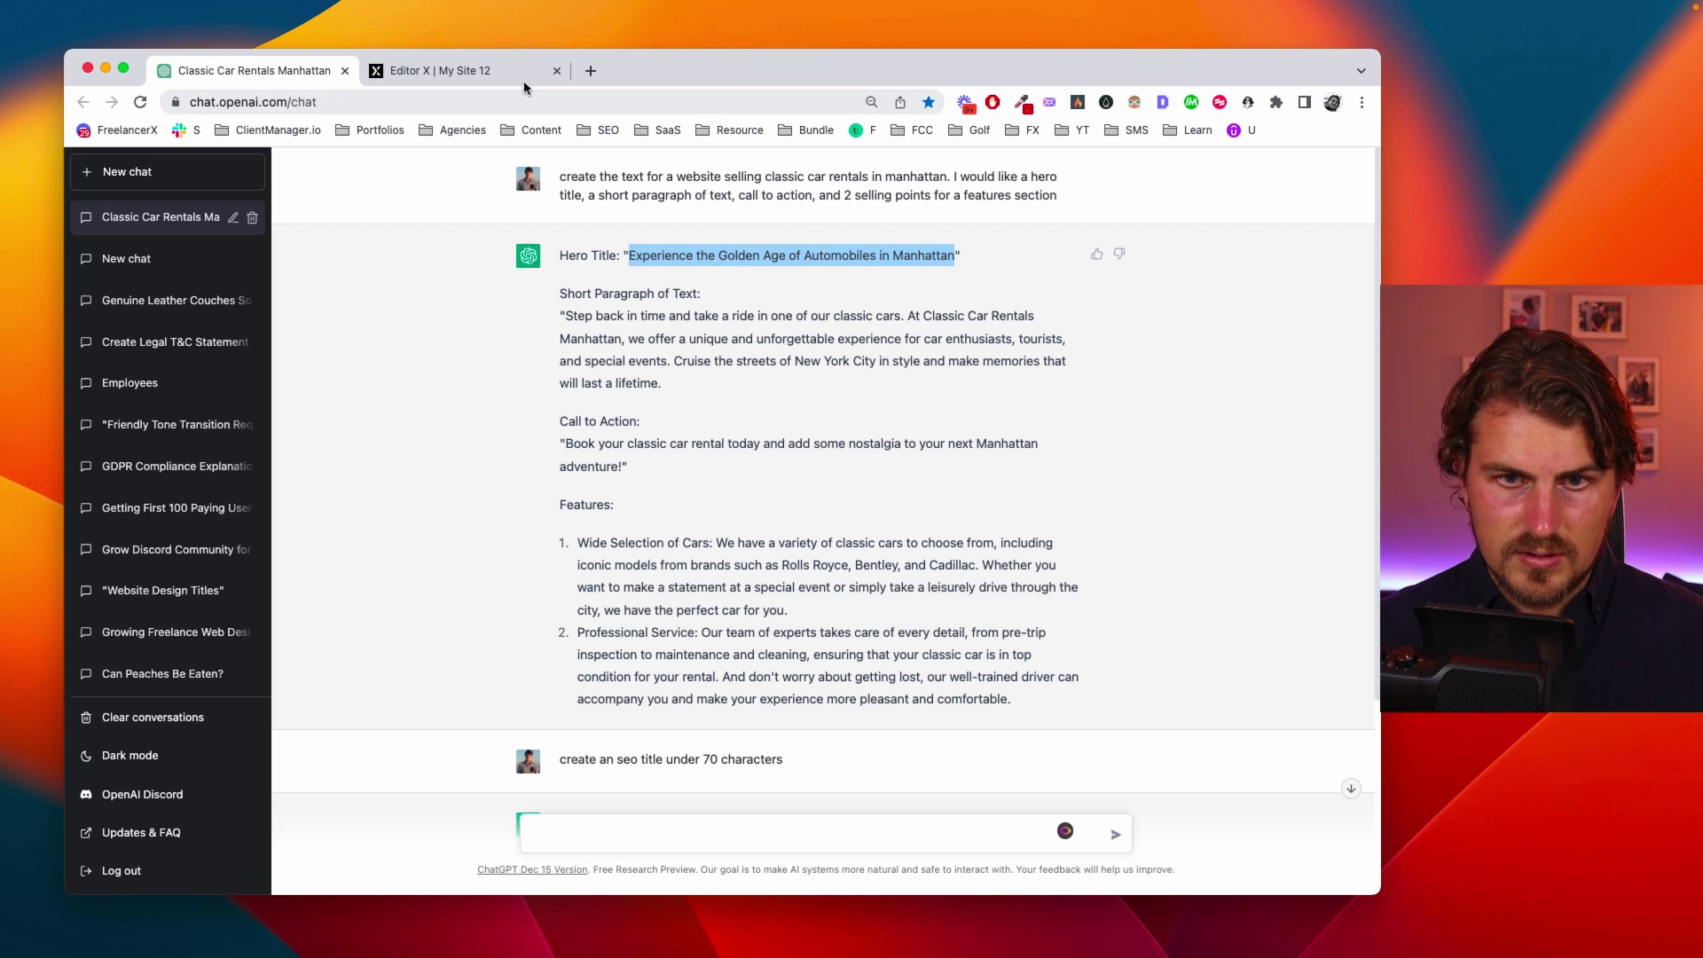
pyautogui.click(497, 73)
# Paste 'Experience the Golden Age of Automobiles in Manhattan' into the hero title and narrow its box
pyautogui.doubleClick(405, 471)
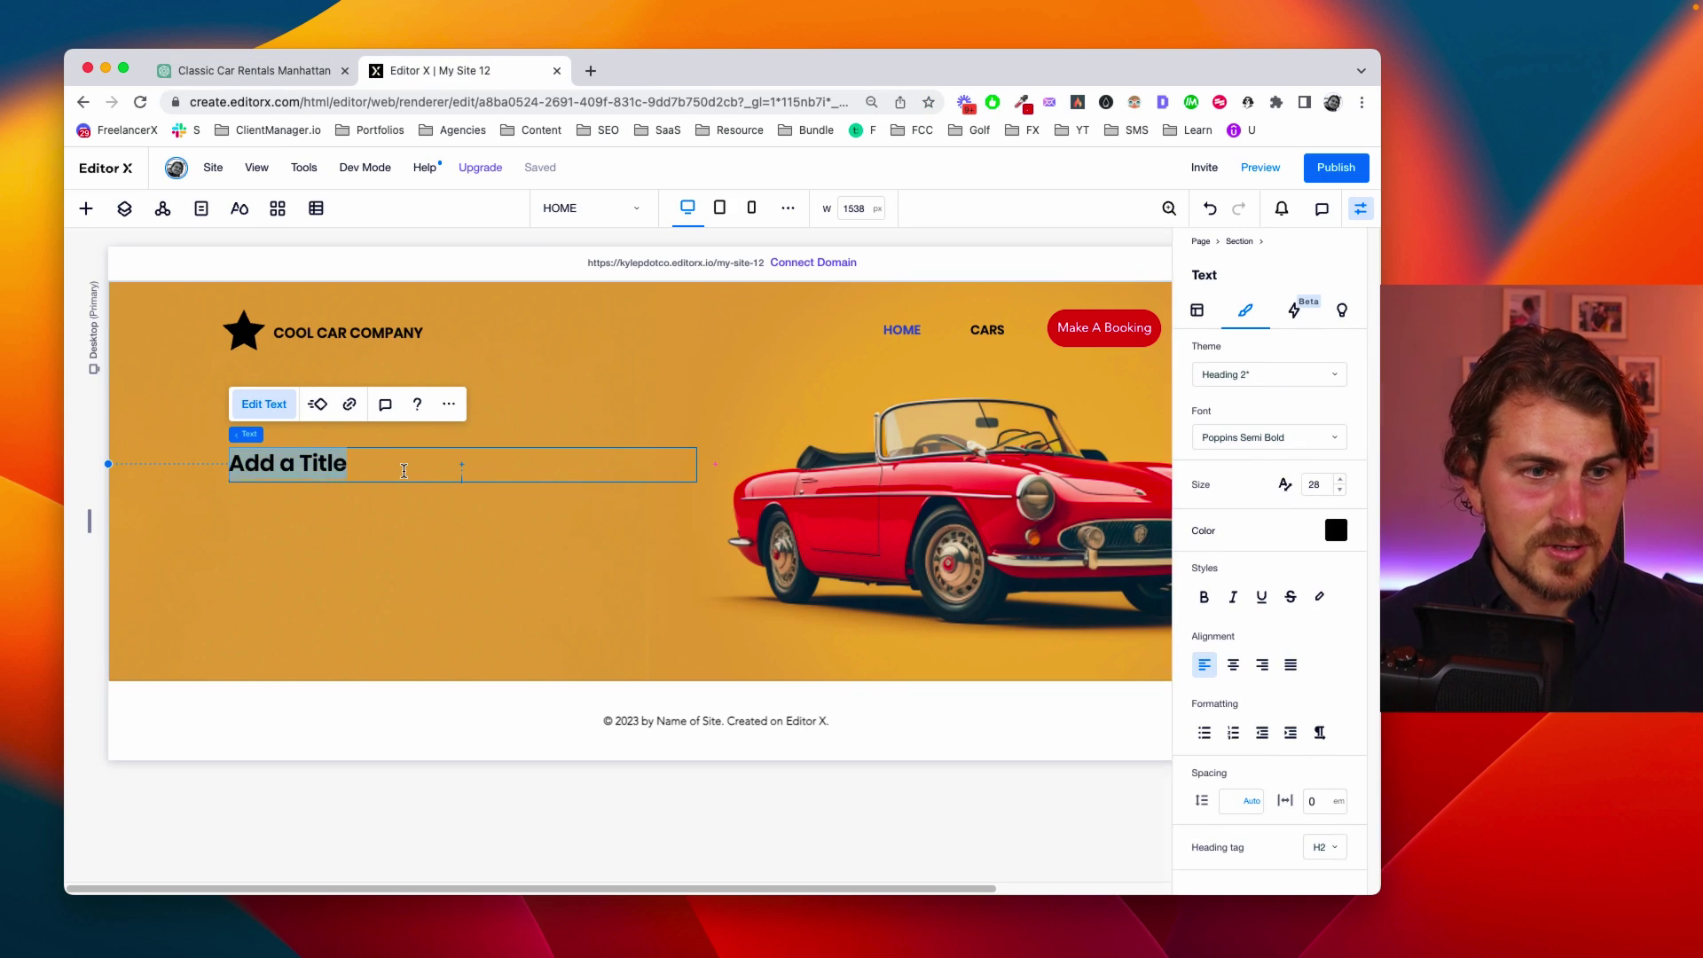
pyautogui.press('cmd+v')
pyautogui.click(556, 454)
pyautogui.click(557, 454)
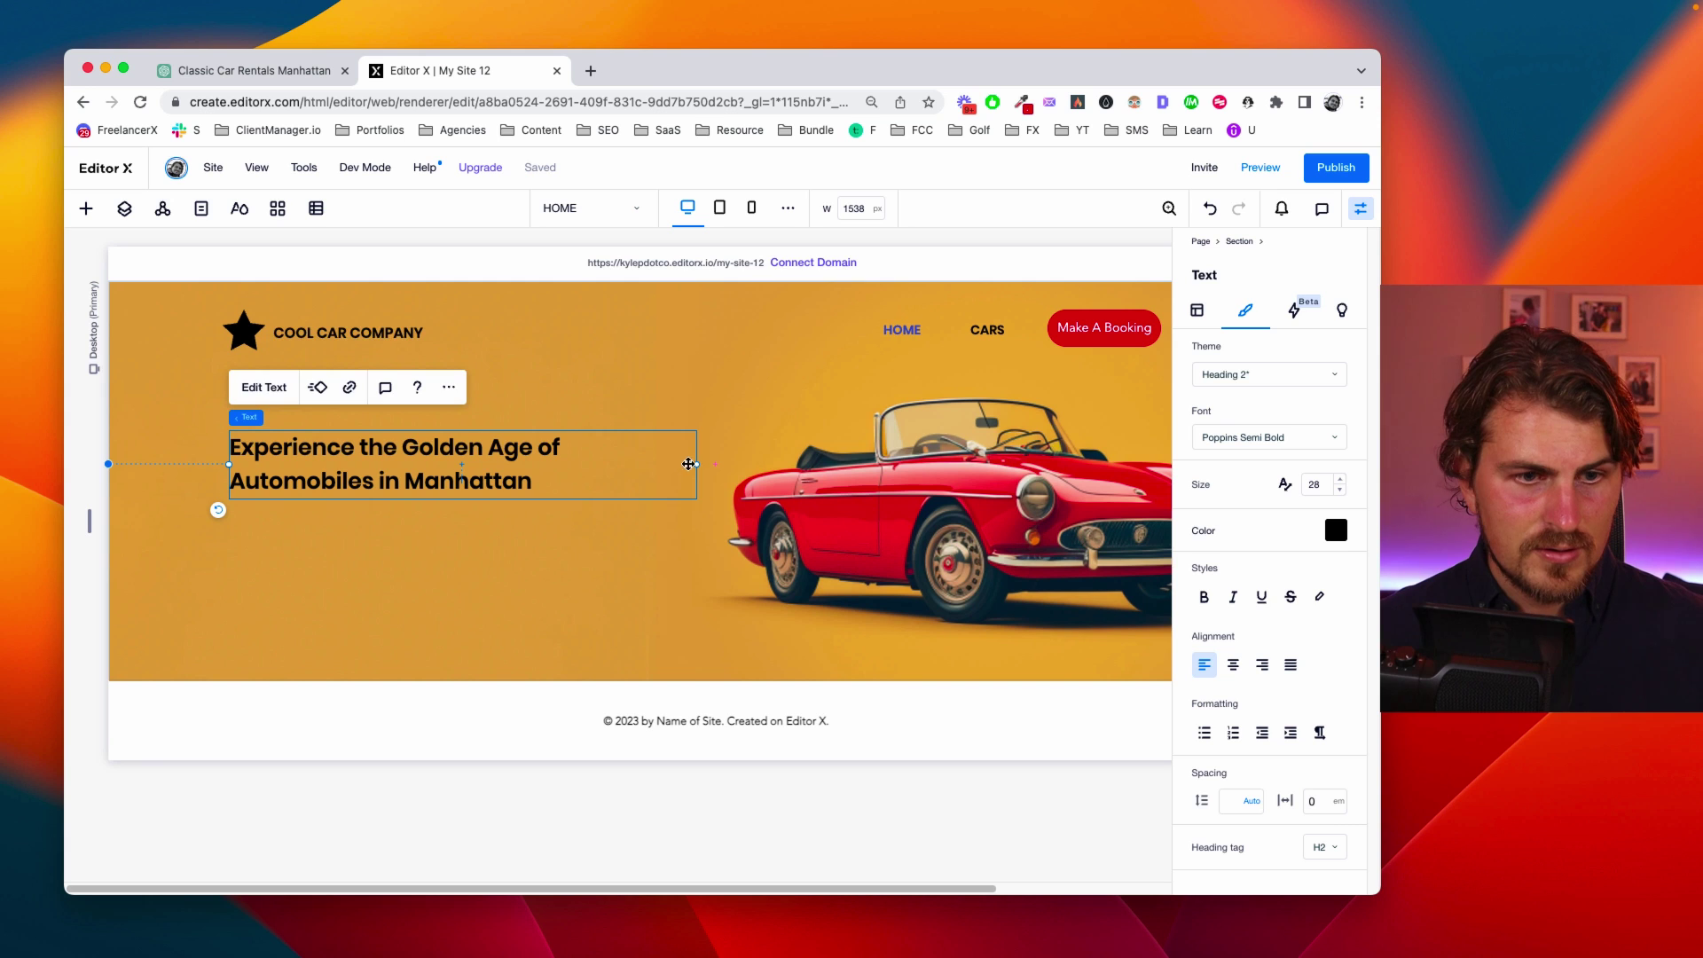
pyautogui.moveTo(696, 461); pyautogui.dragTo(594, 454)
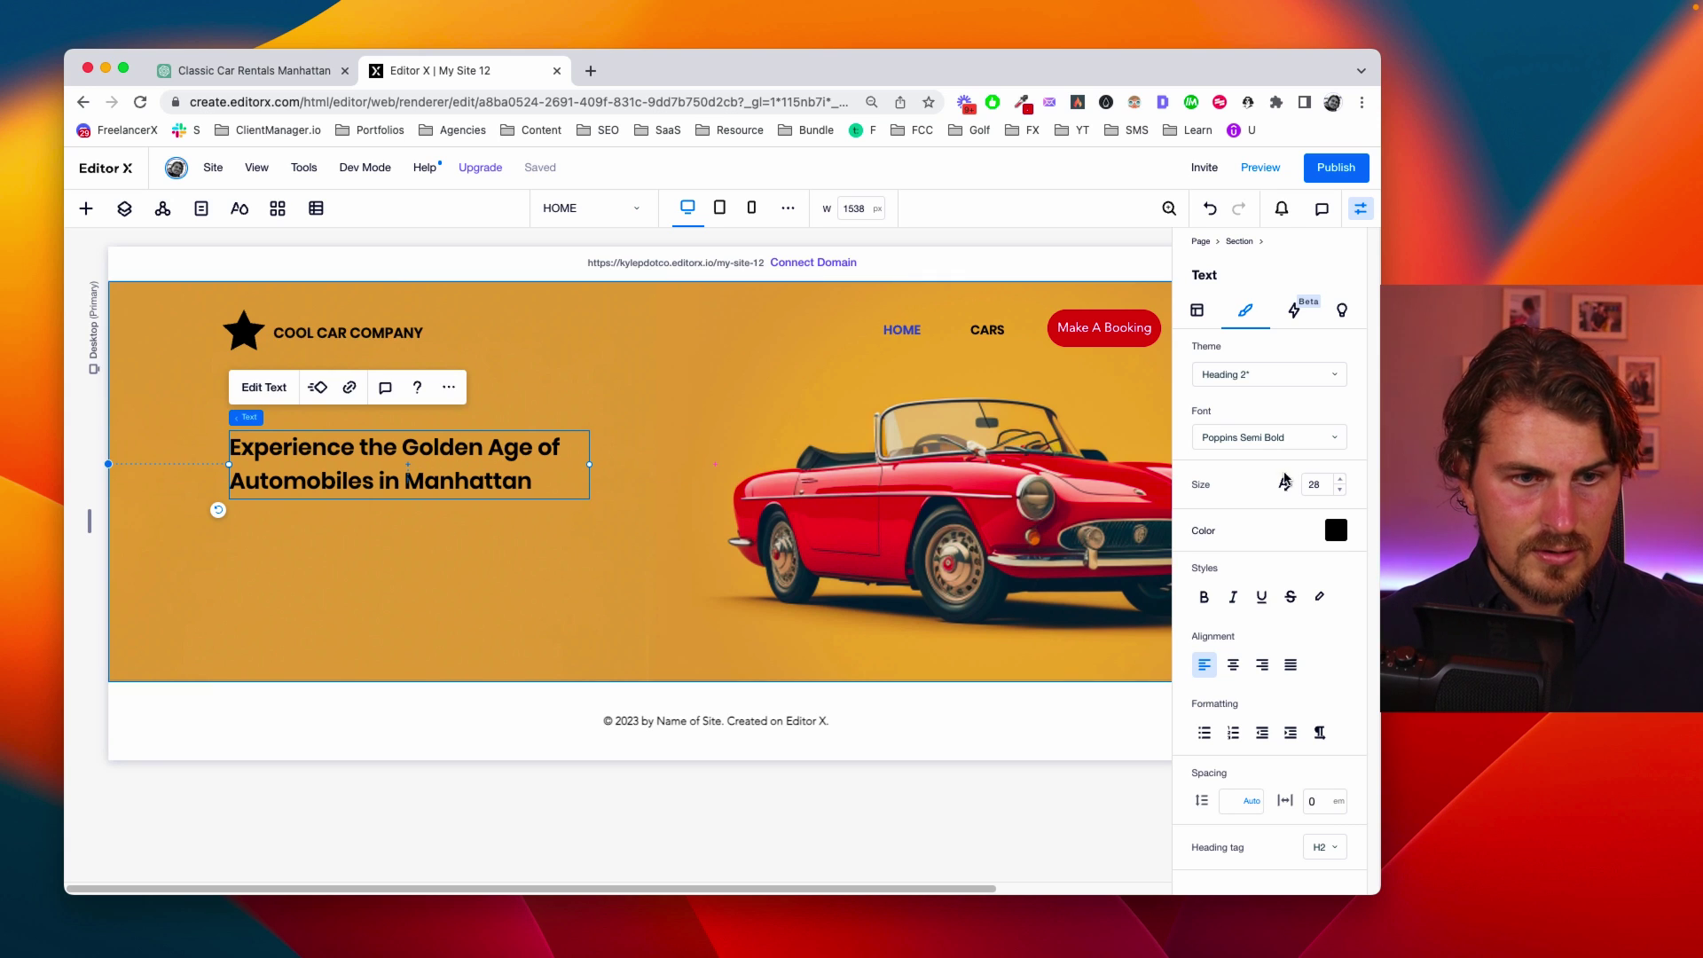
# Set the hero title font to Wix Madefor Display XBold at size 60
pyautogui.click(1265, 451)
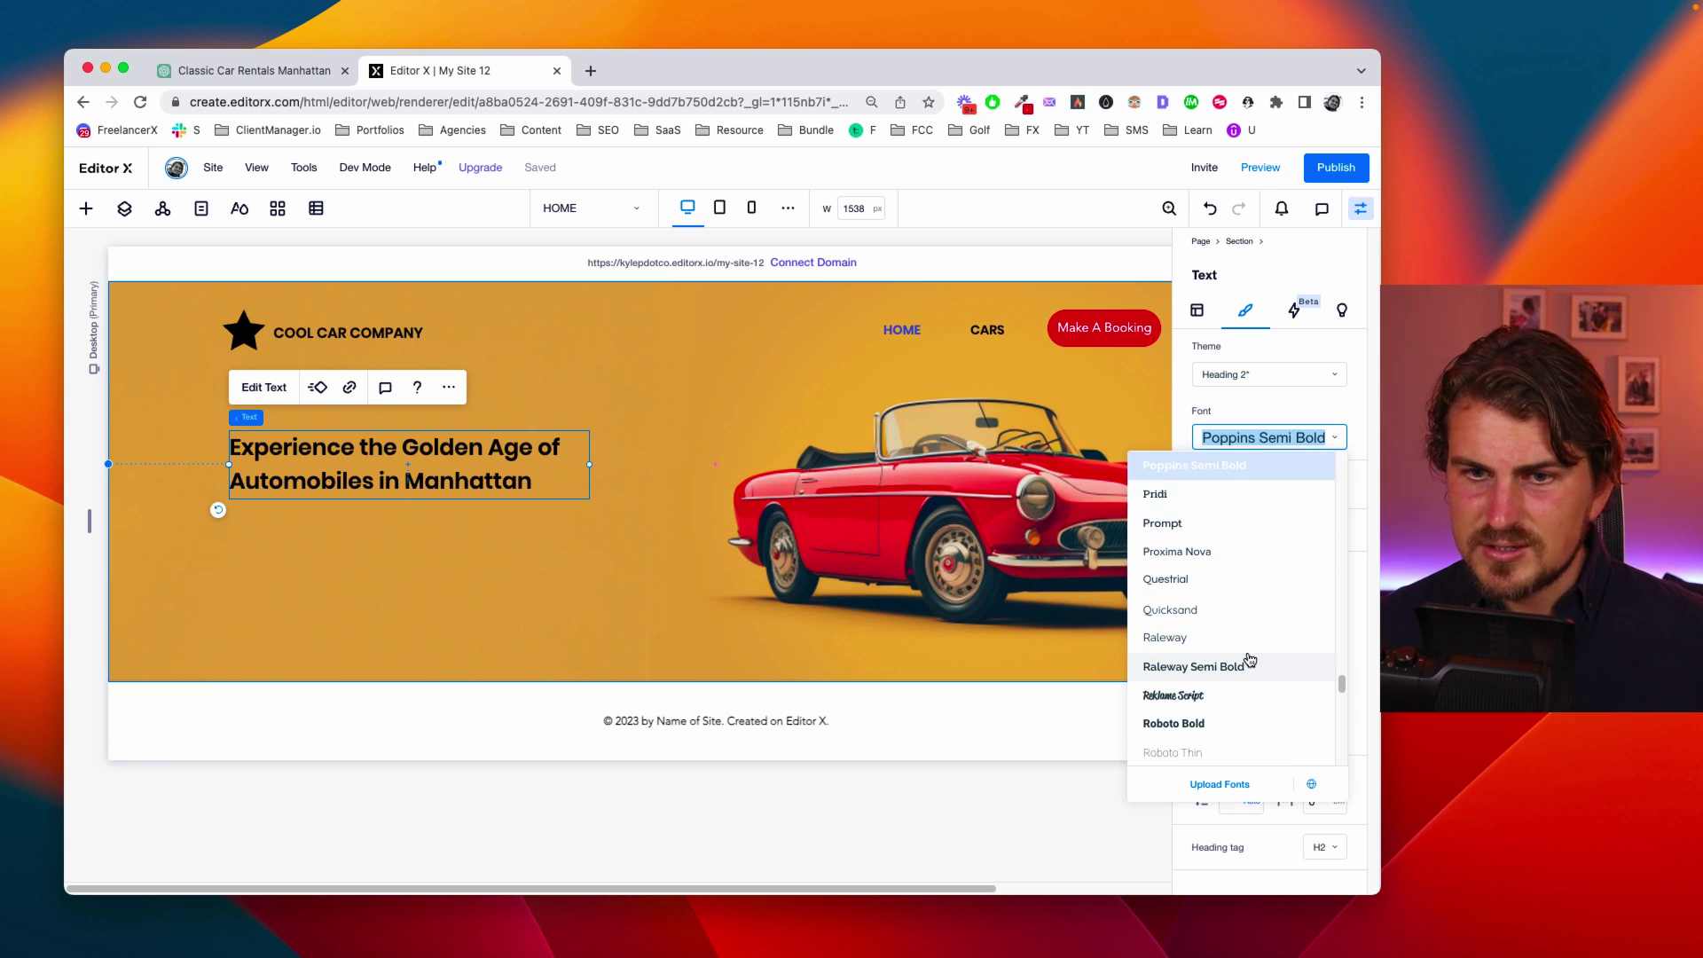
pyautogui.scroll(-10, 1249, 658)
pyautogui.scroll(-1, 1251, 660)
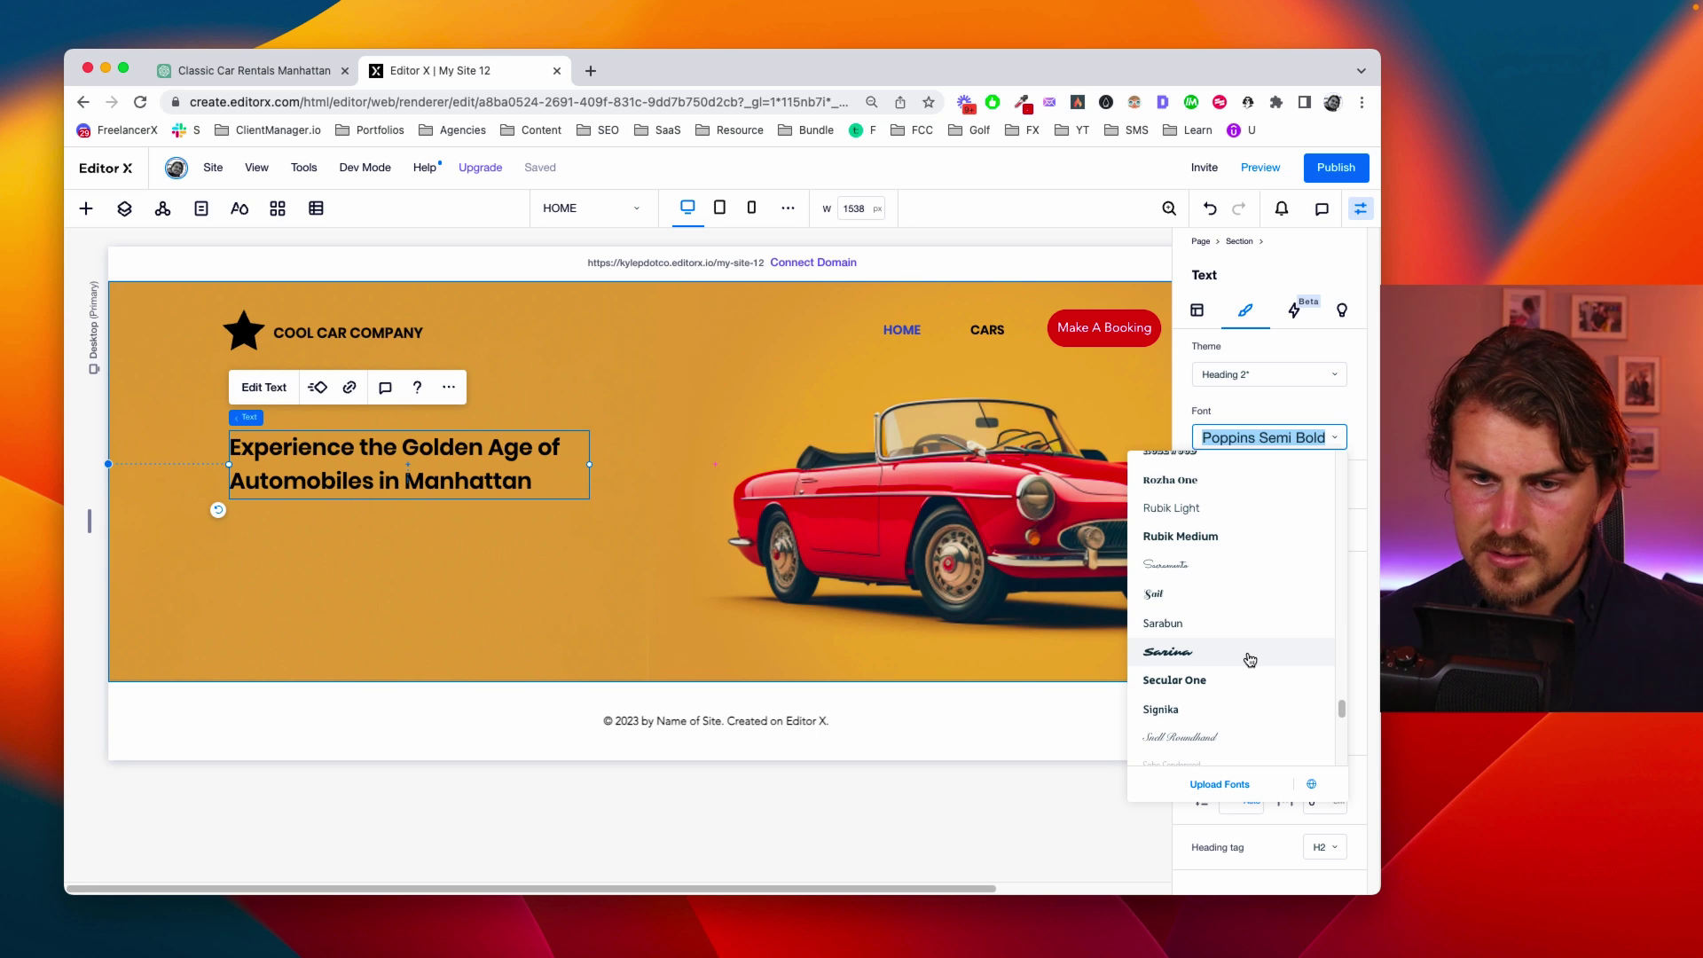
pyautogui.scroll(-6, 1250, 659)
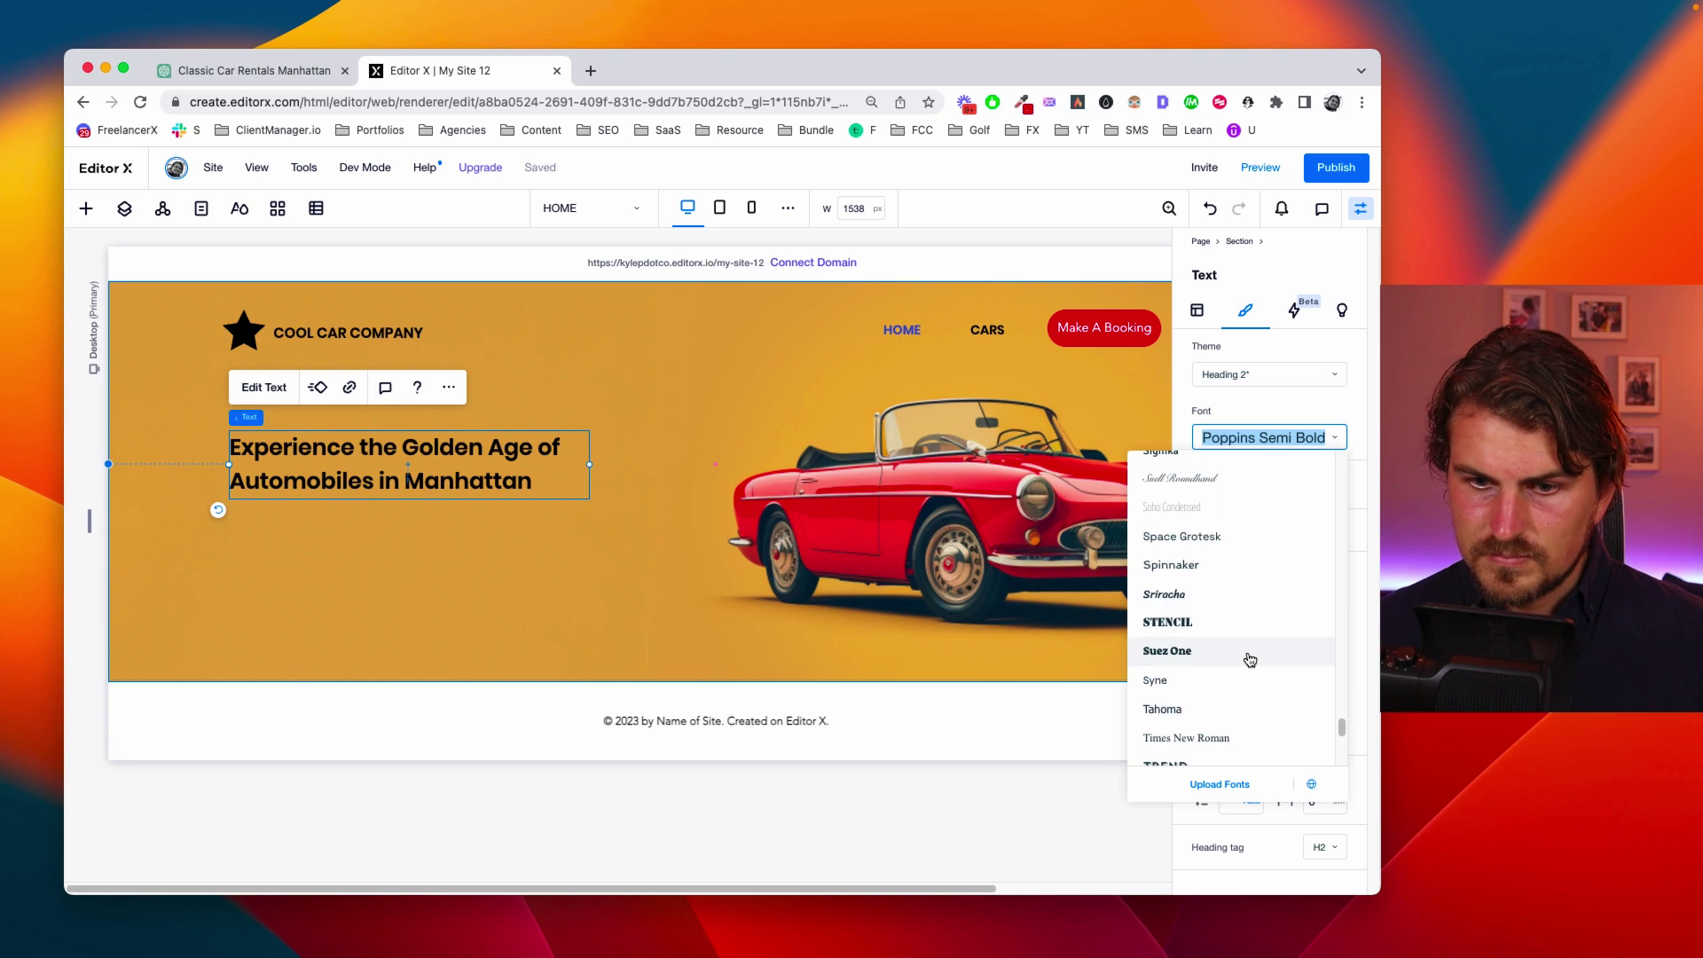
pyautogui.scroll(-5, 1250, 659)
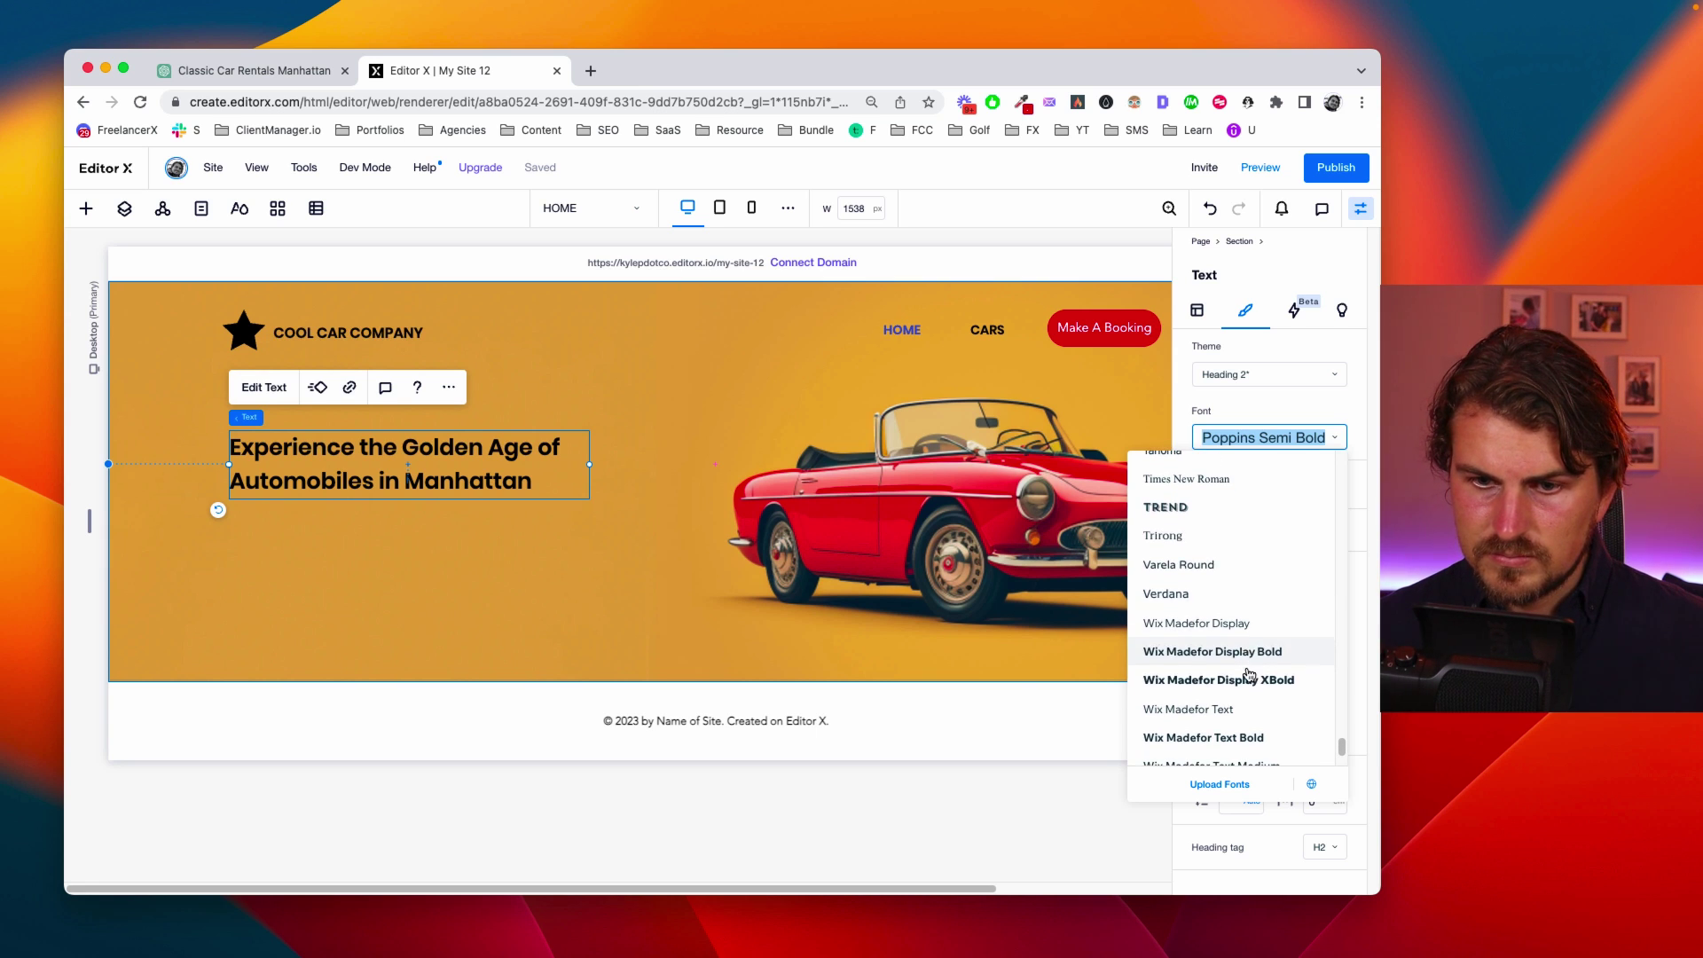
pyautogui.click(1246, 679)
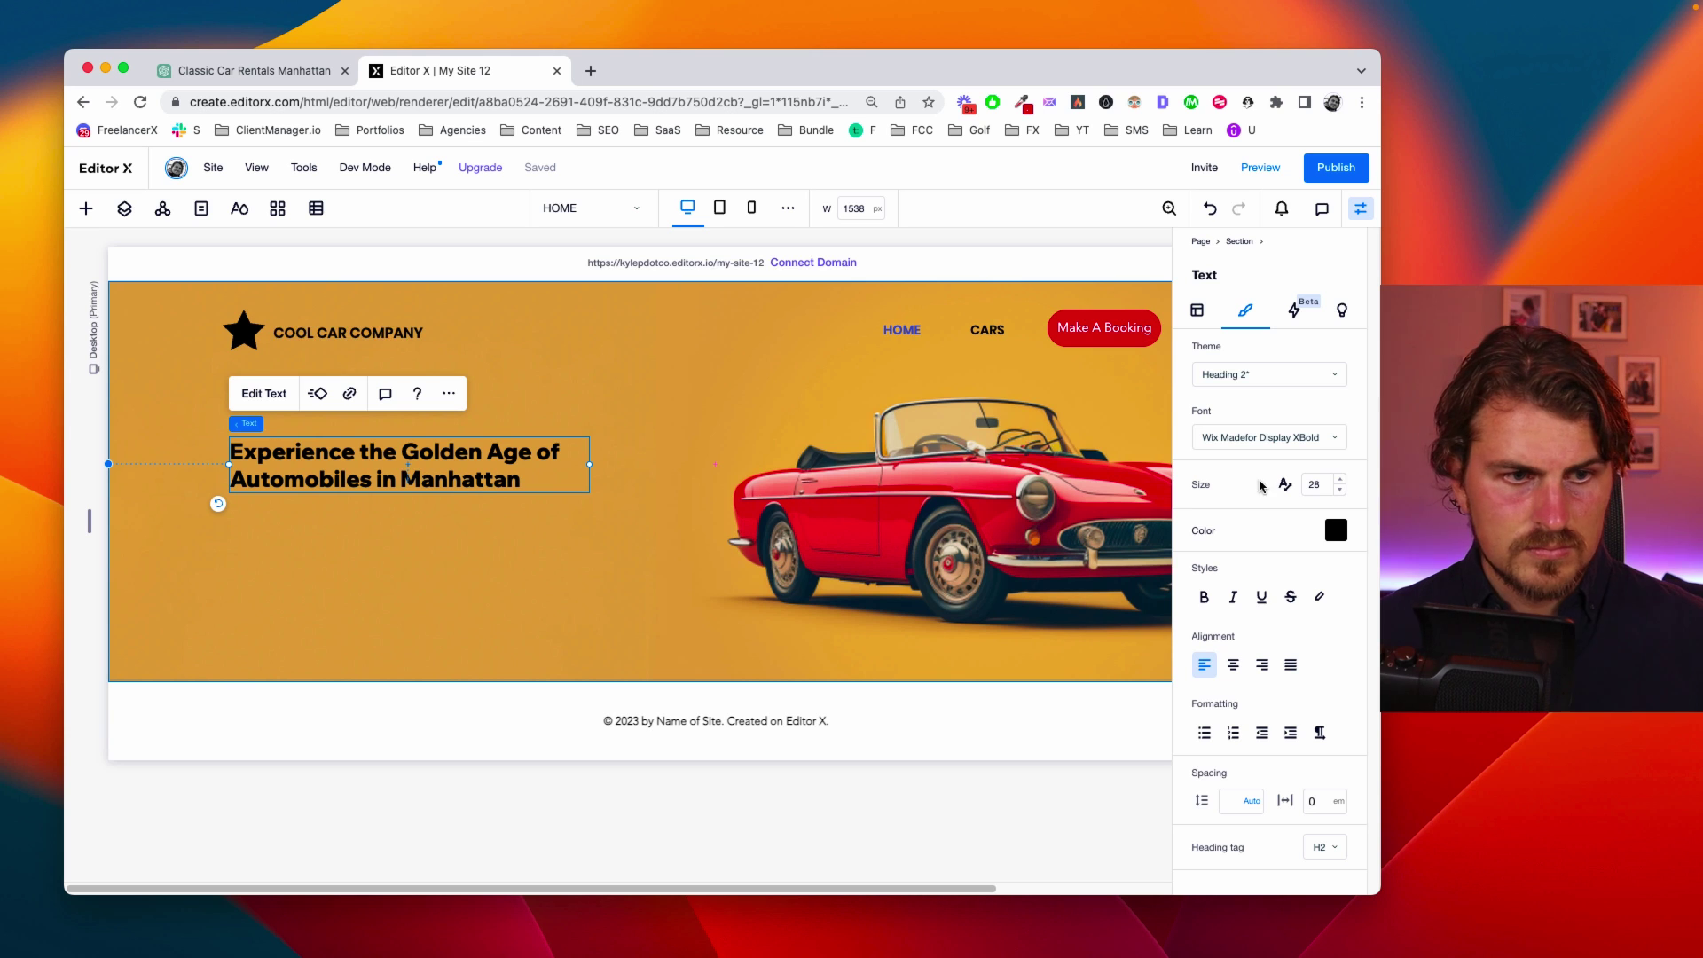
pyautogui.click(1323, 483)
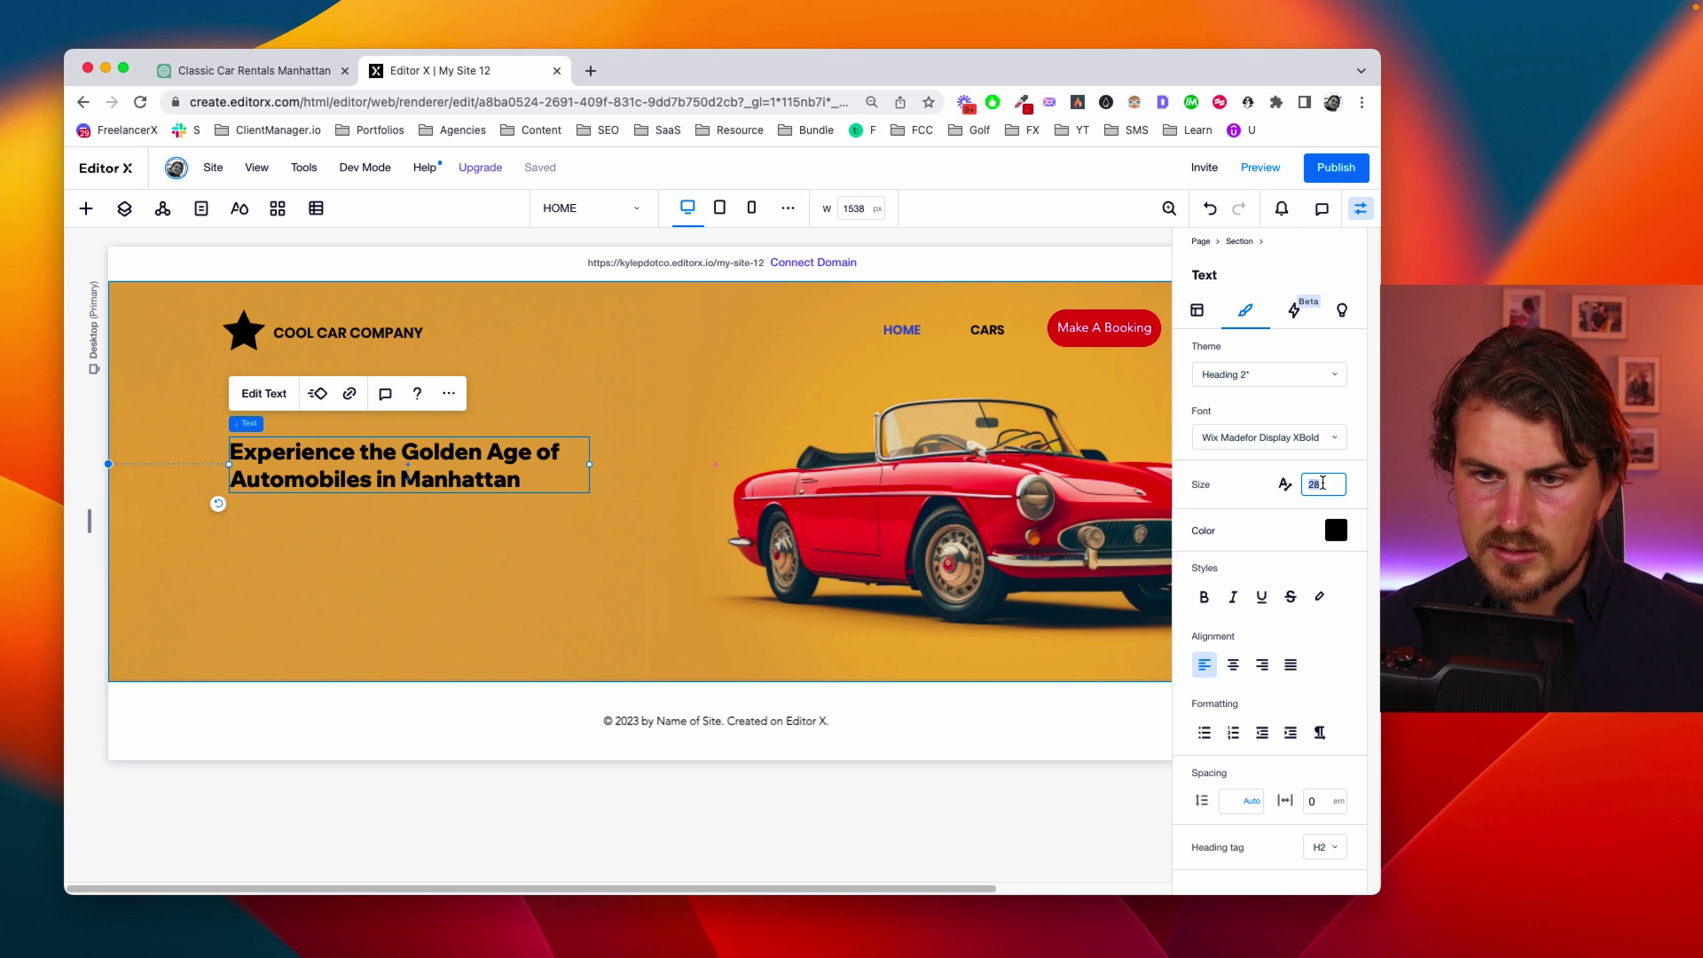
pyautogui.press('Return')
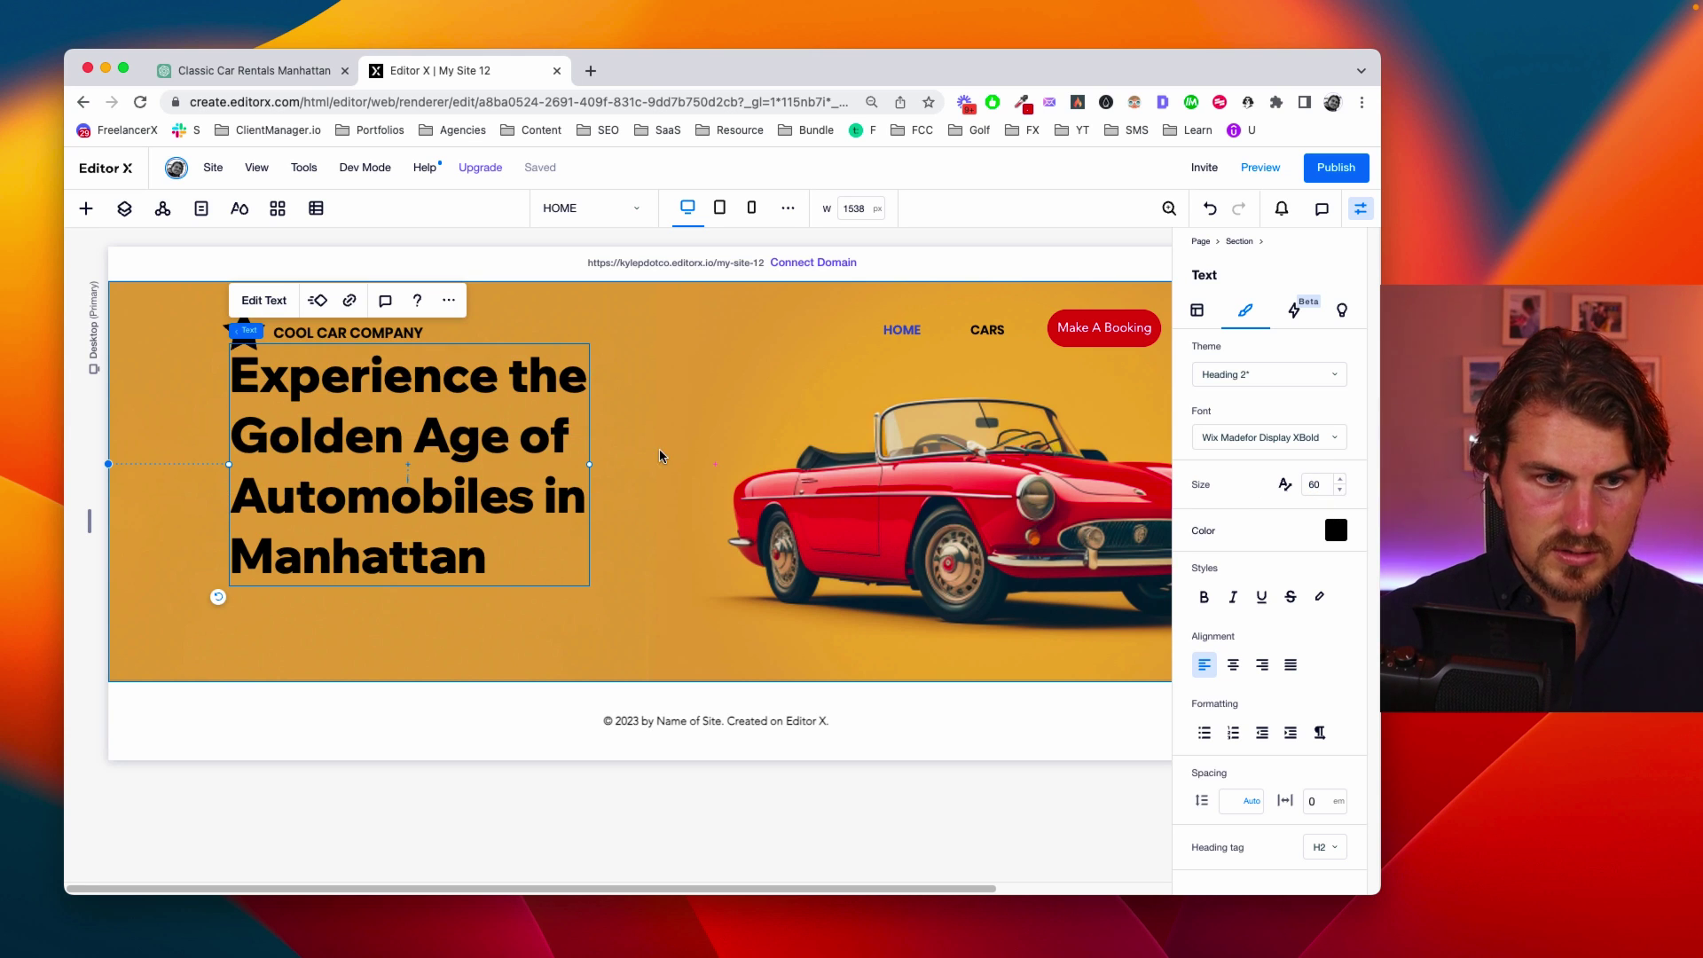
# Widen the title box and change its line height from 1.4 em to 1
pyautogui.moveTo(588, 466); pyautogui.dragTo(719, 466)
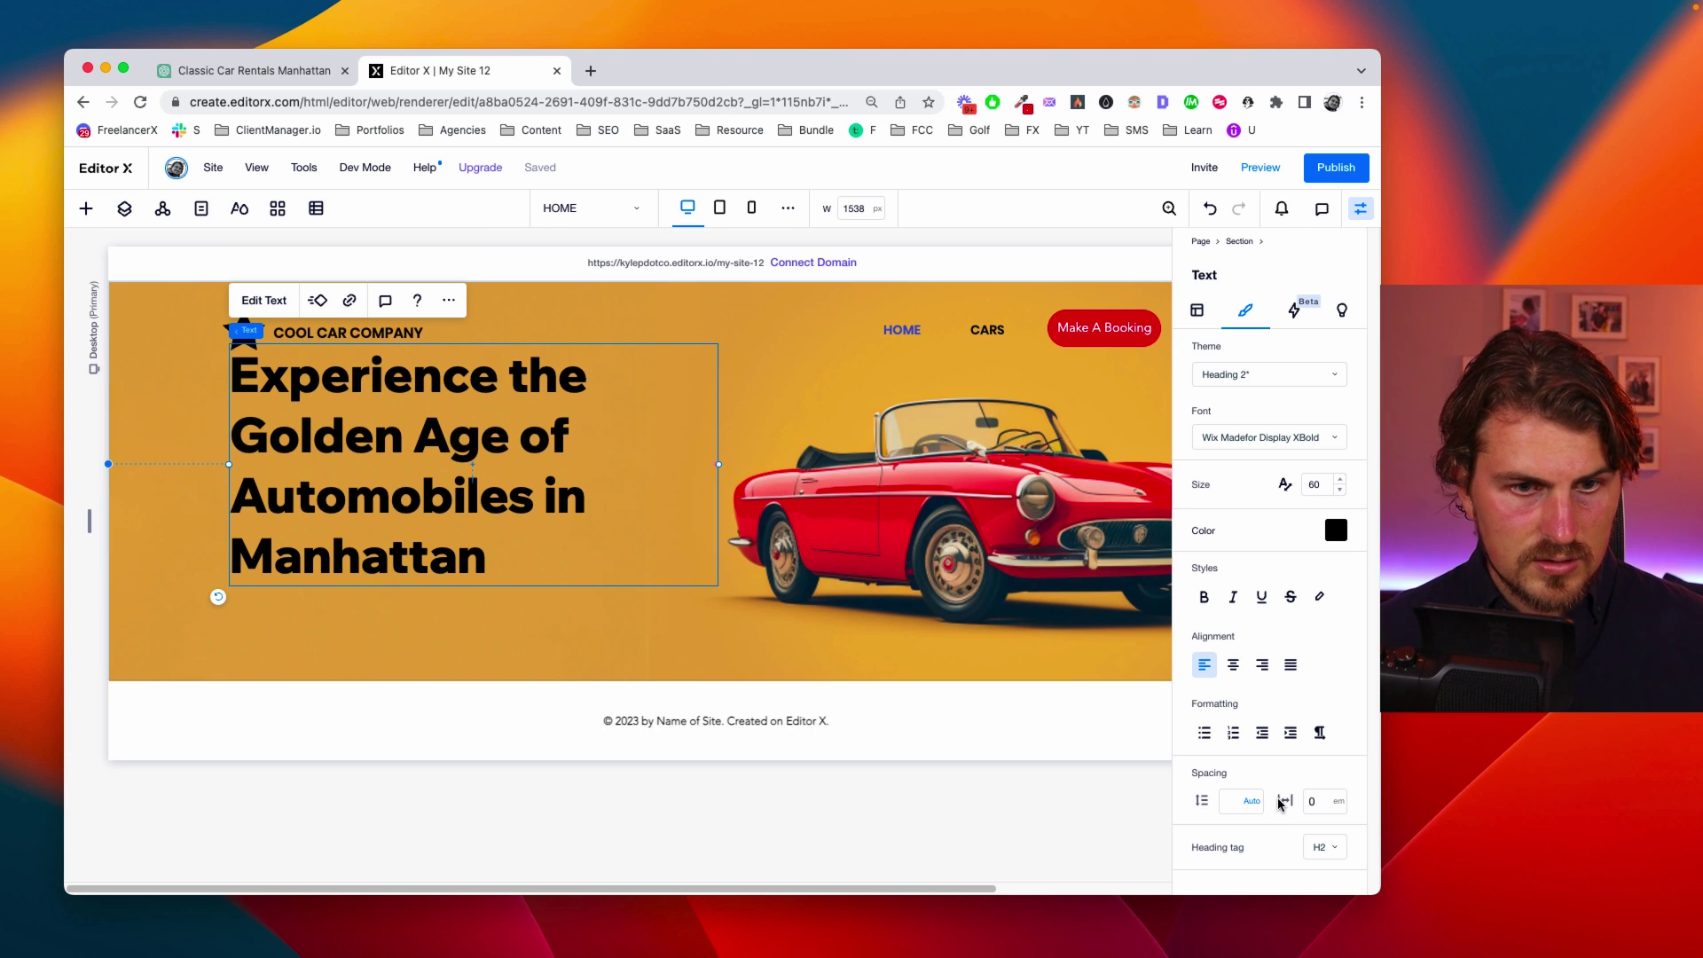
pyautogui.click(1254, 813)
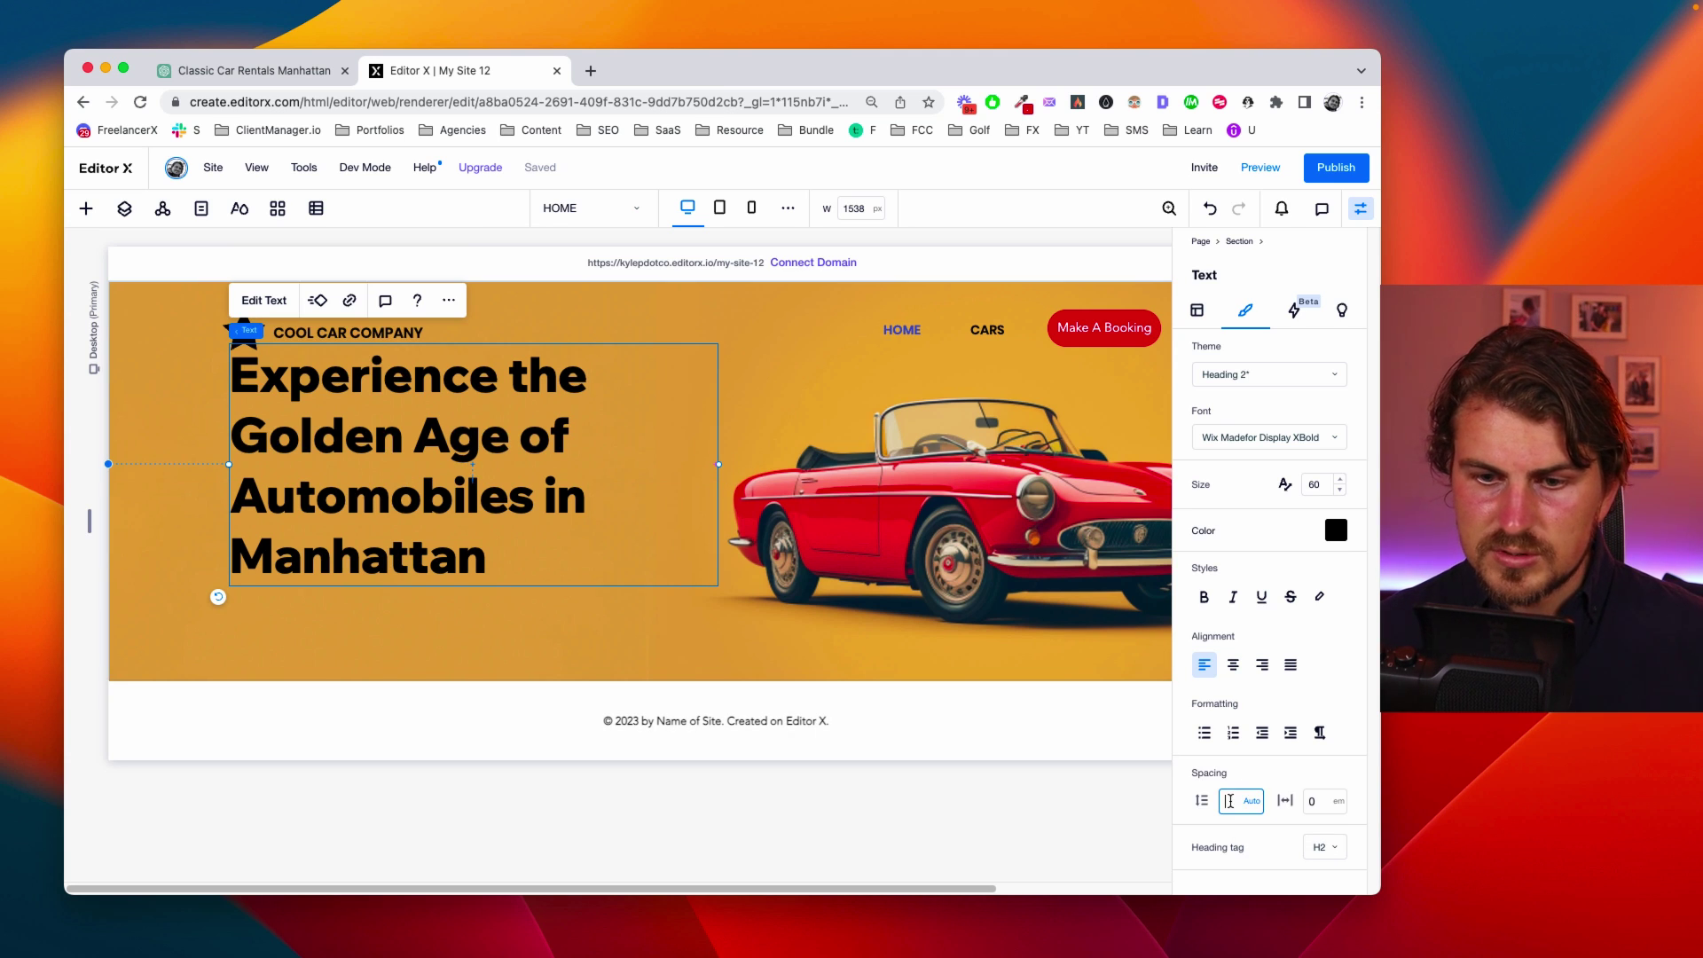
pyautogui.click(1251, 810)
pyautogui.click(1261, 834)
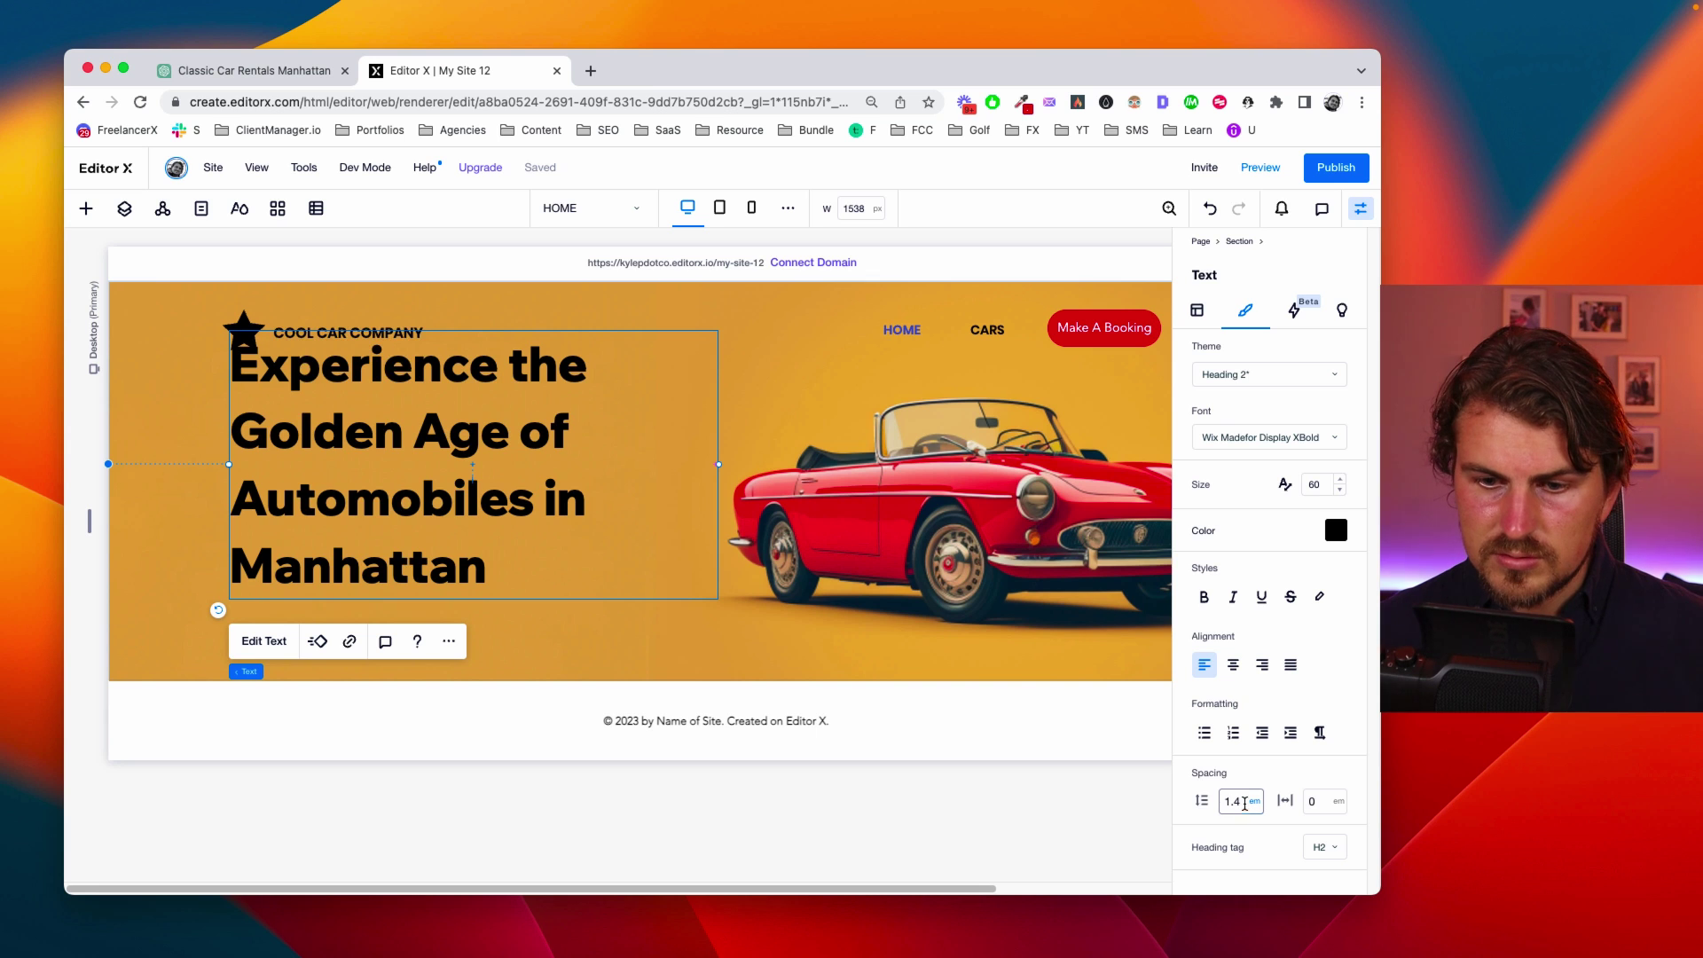
pyautogui.doubleClick(1245, 803)
pyautogui.write('1')
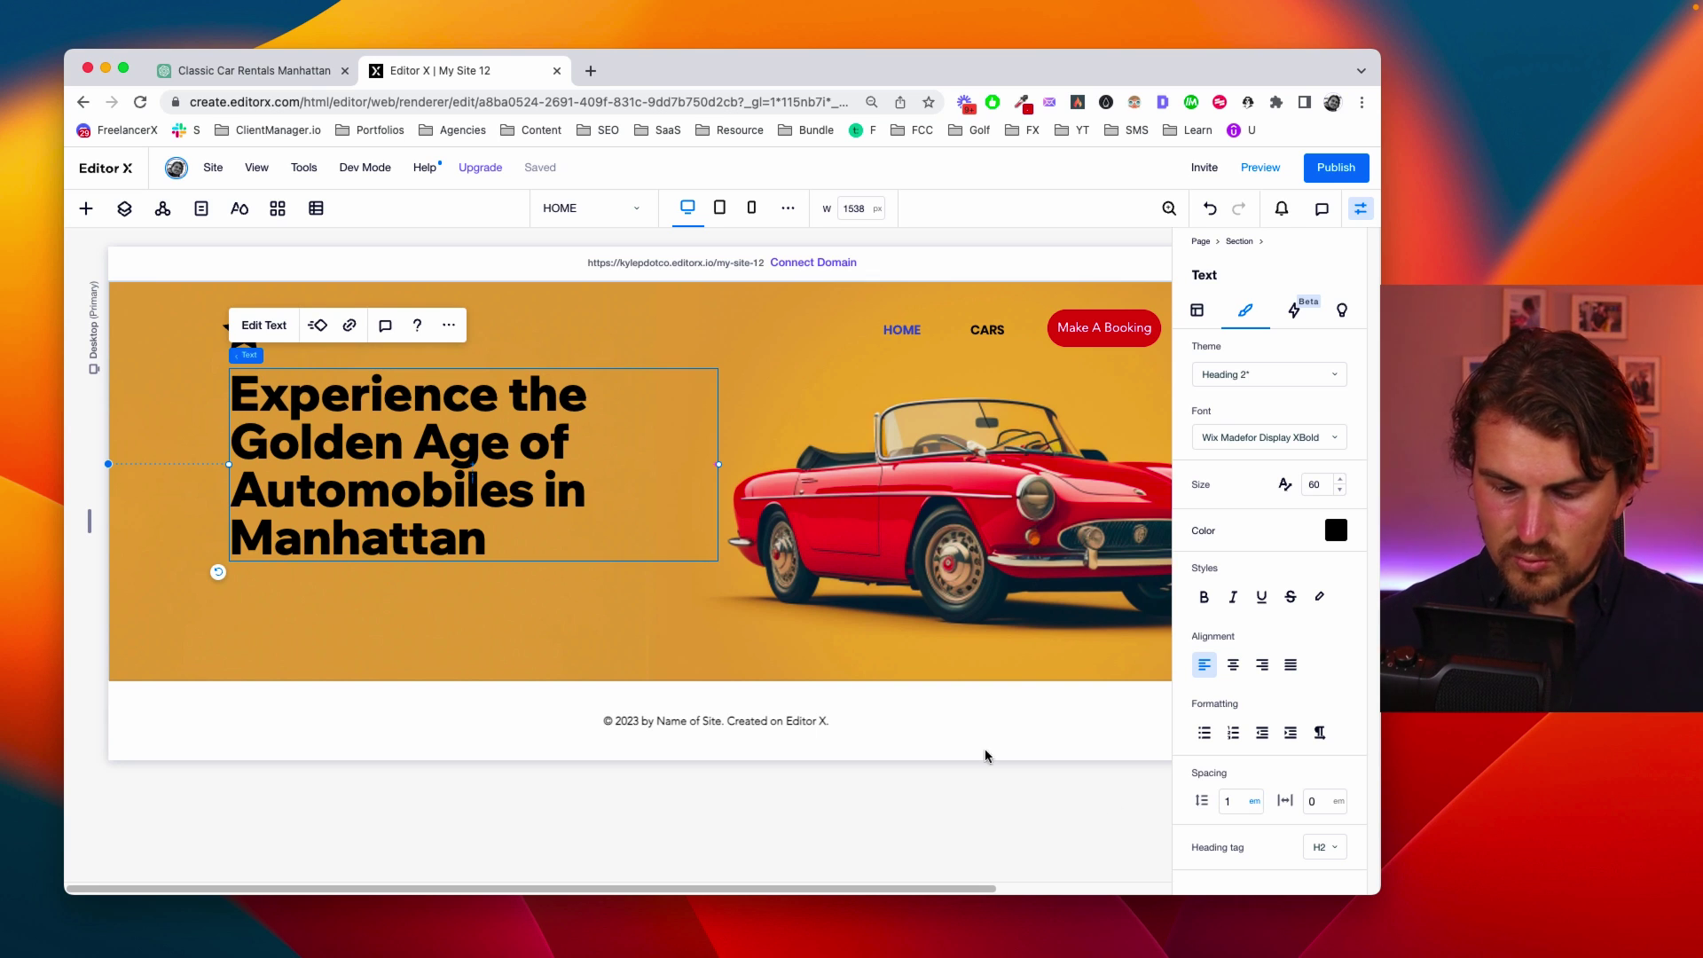
# Reposition and resize the title box to about 581 wide and reduce the font size to 50
pyautogui.moveTo(718, 464); pyautogui.dragTo(800, 462)
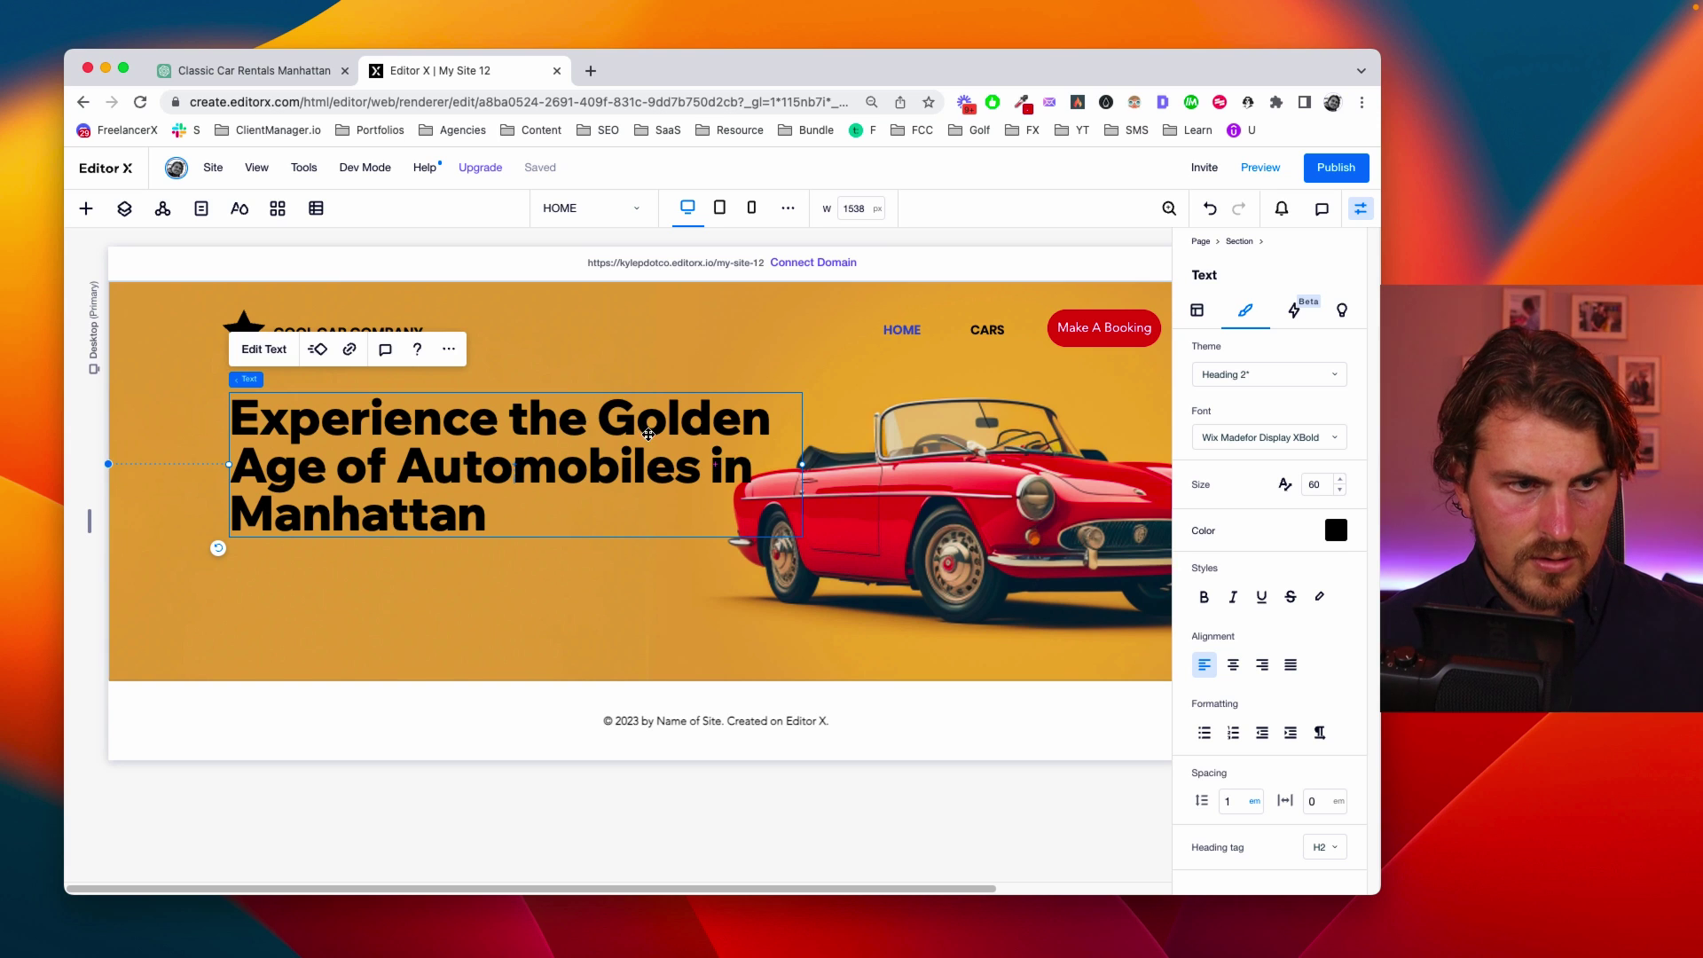
pyautogui.moveTo(644, 428); pyautogui.dragTo(621, 432)
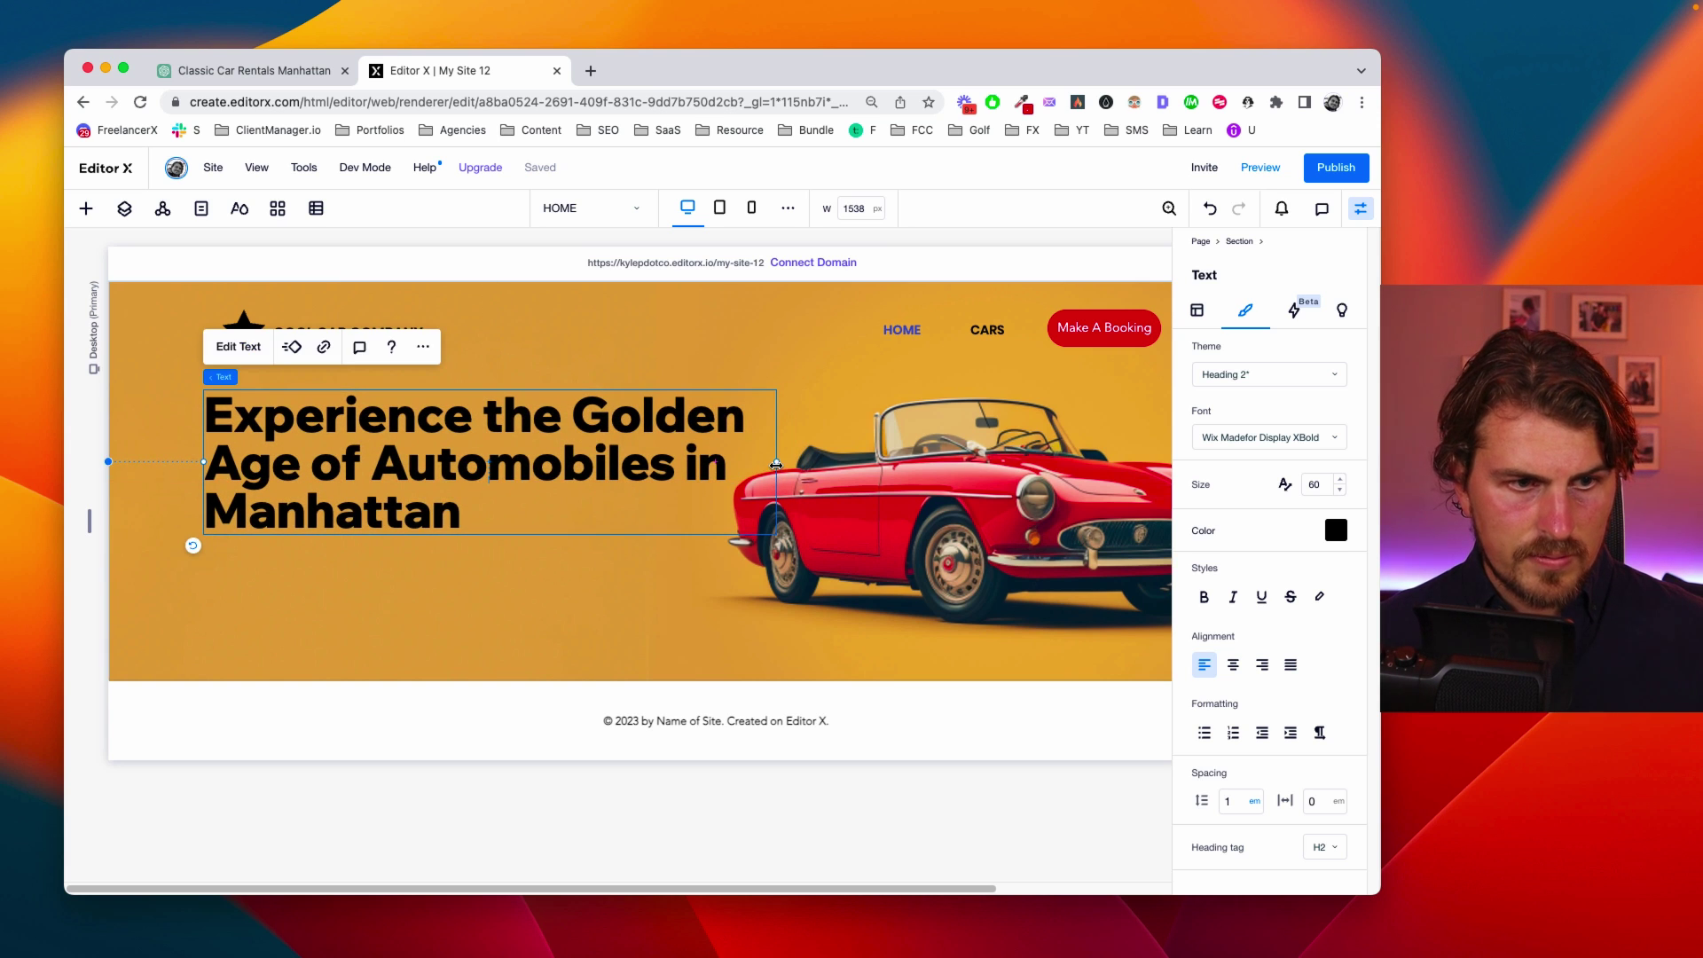
pyautogui.moveTo(775, 459); pyautogui.dragTo(737, 459)
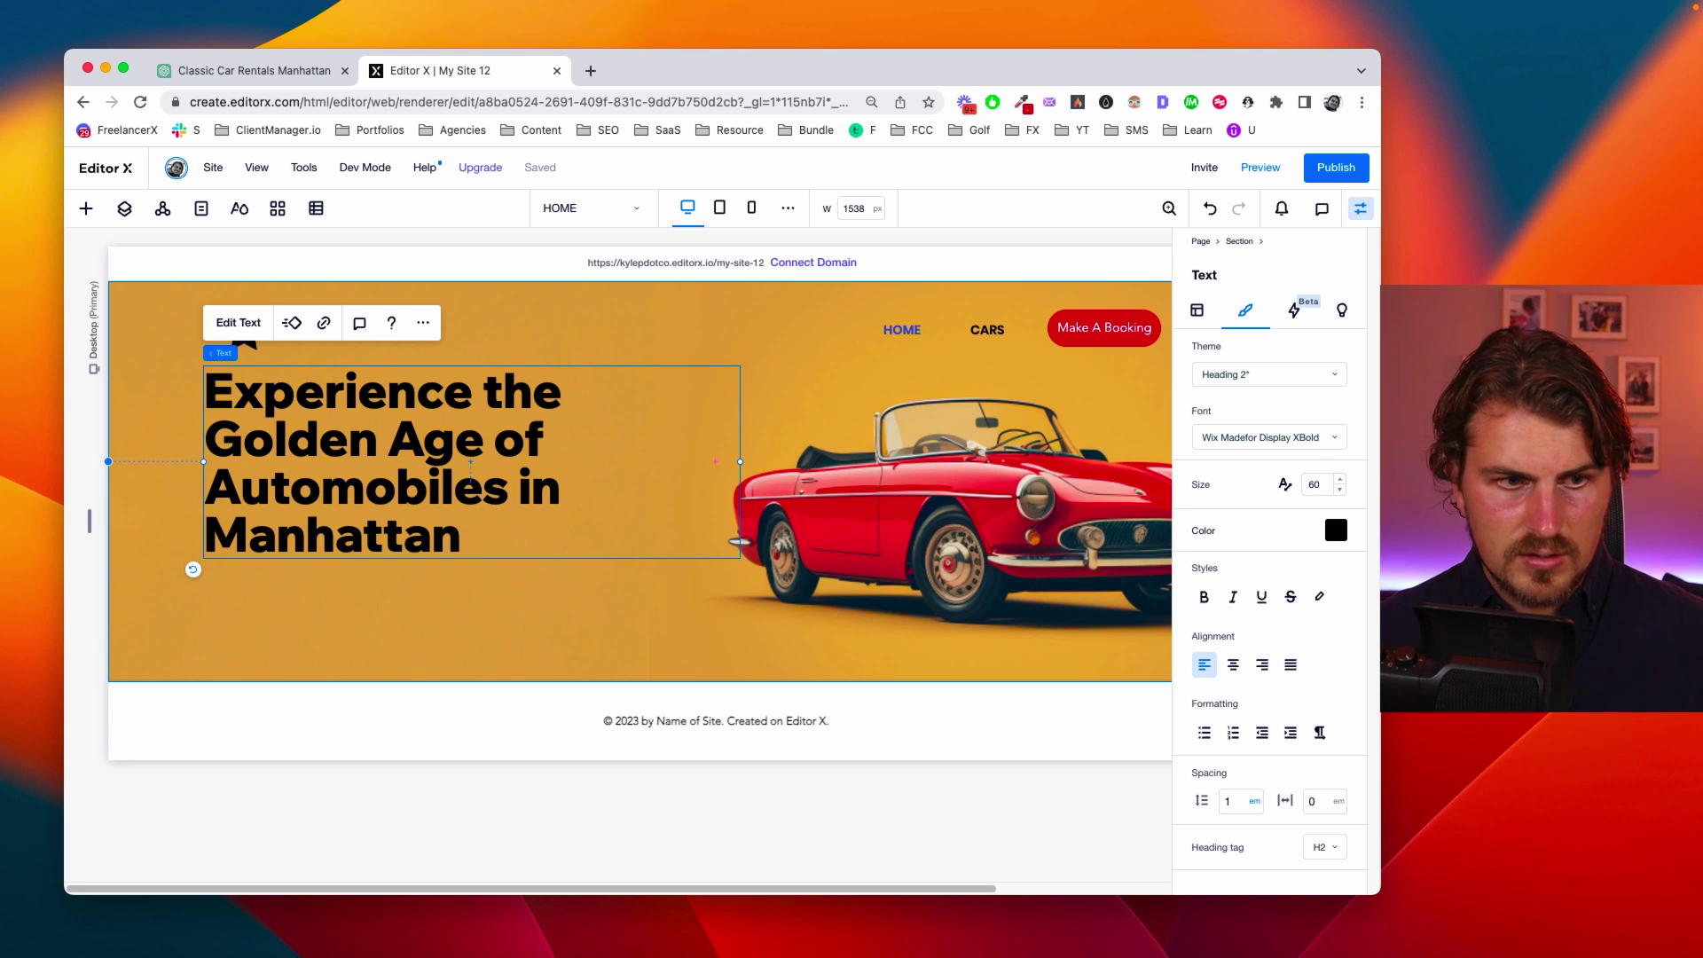
pyautogui.click(1324, 482)
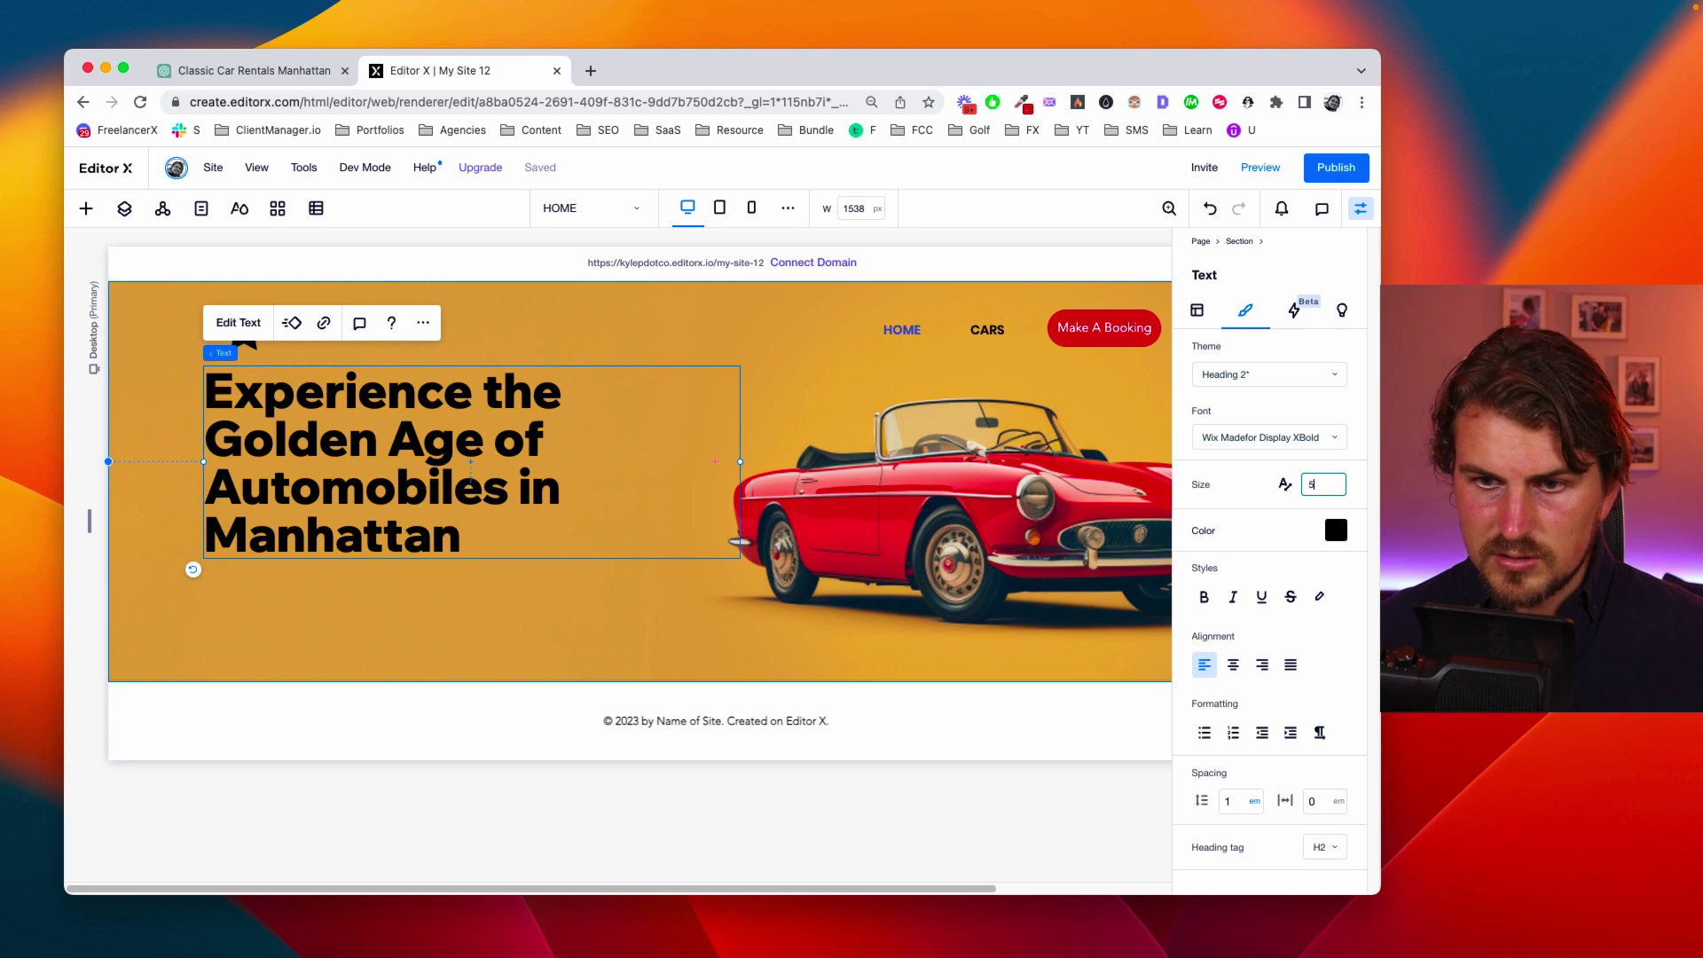
pyautogui.press('Return')
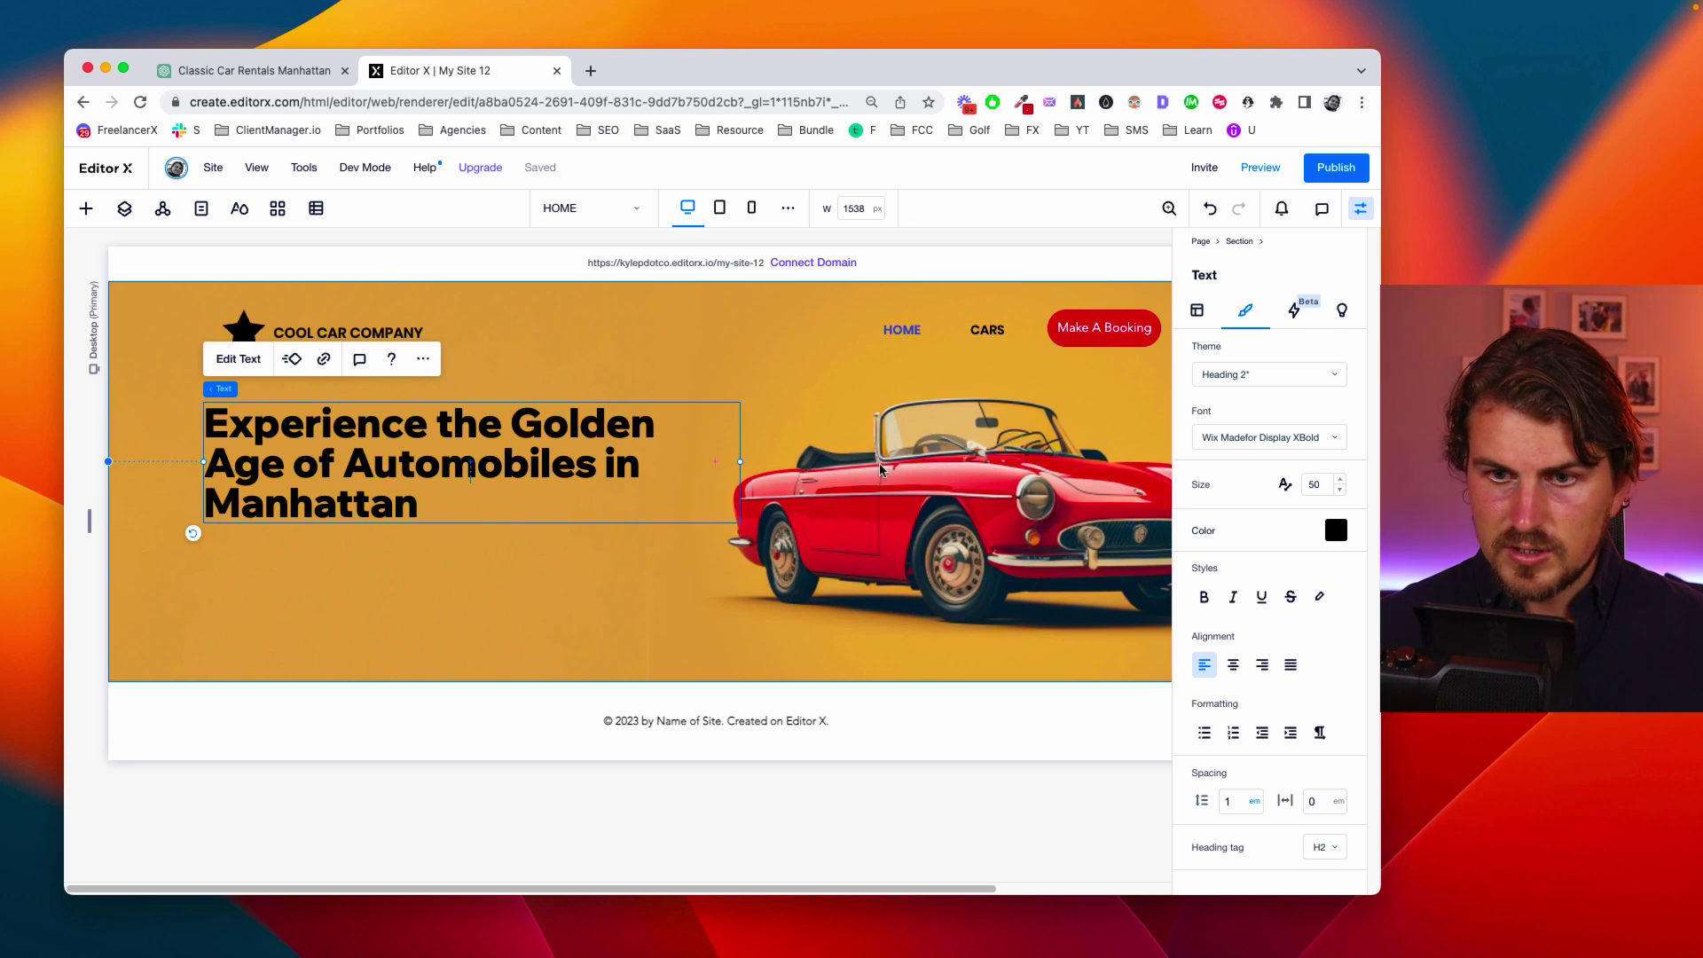
pyautogui.moveTo(740, 461); pyautogui.dragTo(668, 459)
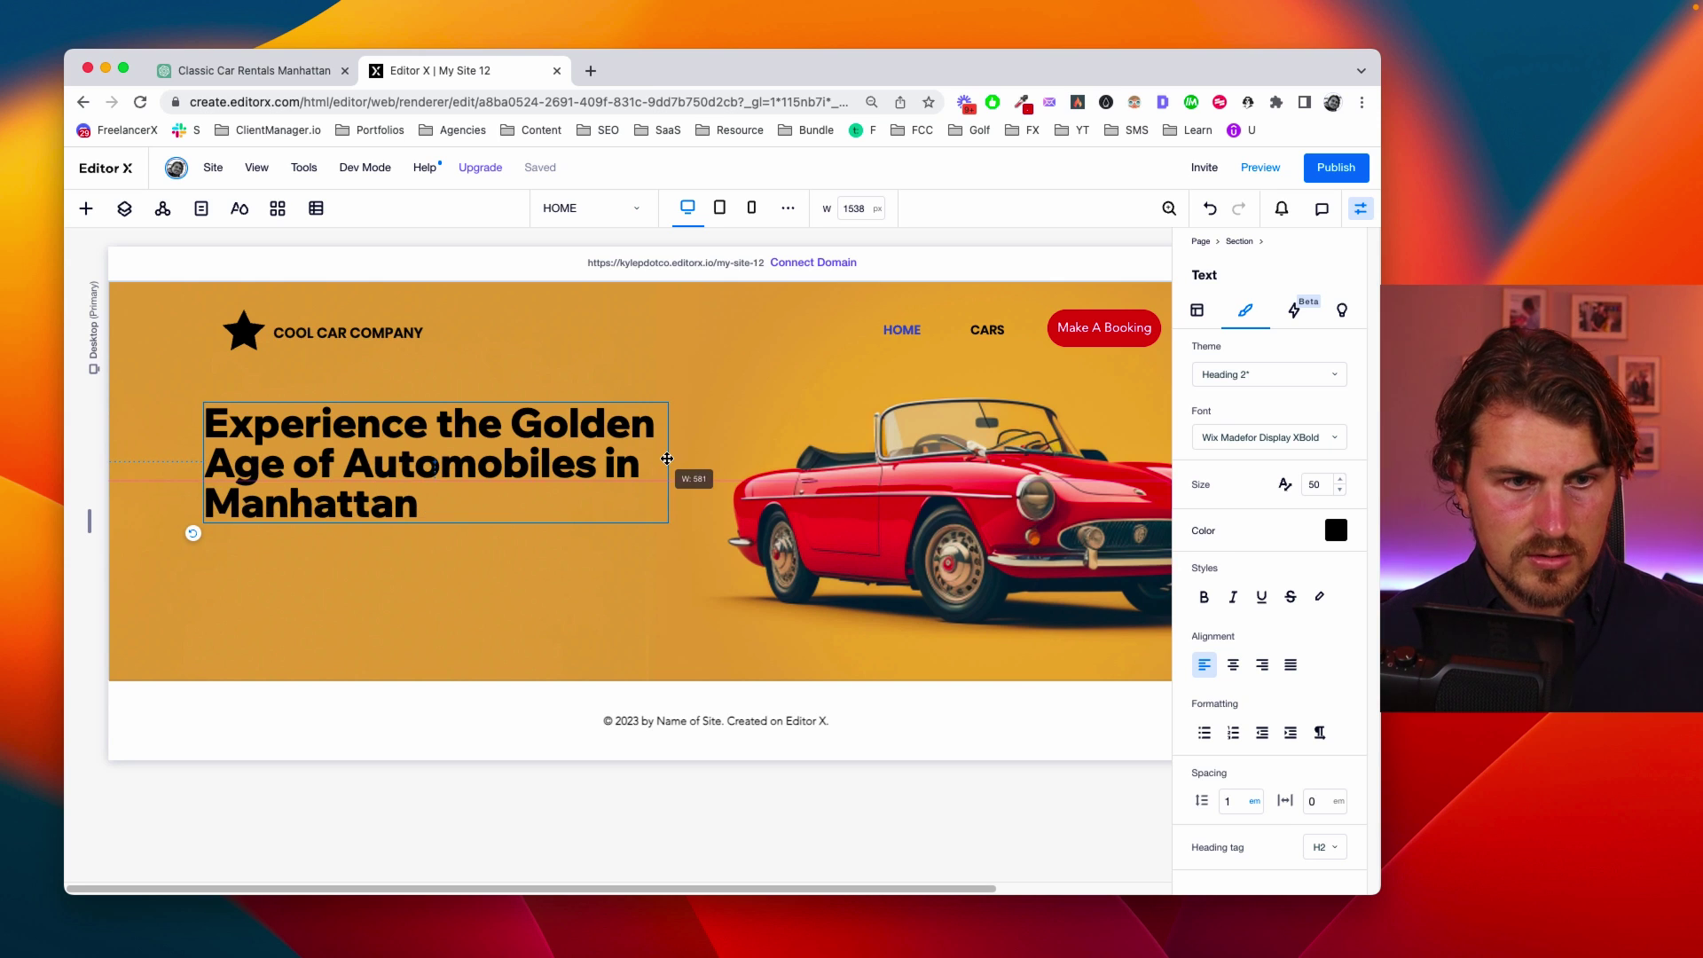
pyautogui.moveTo(458, 459)
pyautogui.mouseDown()
pyautogui.moveTo(502, 459)
pyautogui.moveTo(476, 459)
pyautogui.mouseUp()
pyautogui.click(1361, 208)
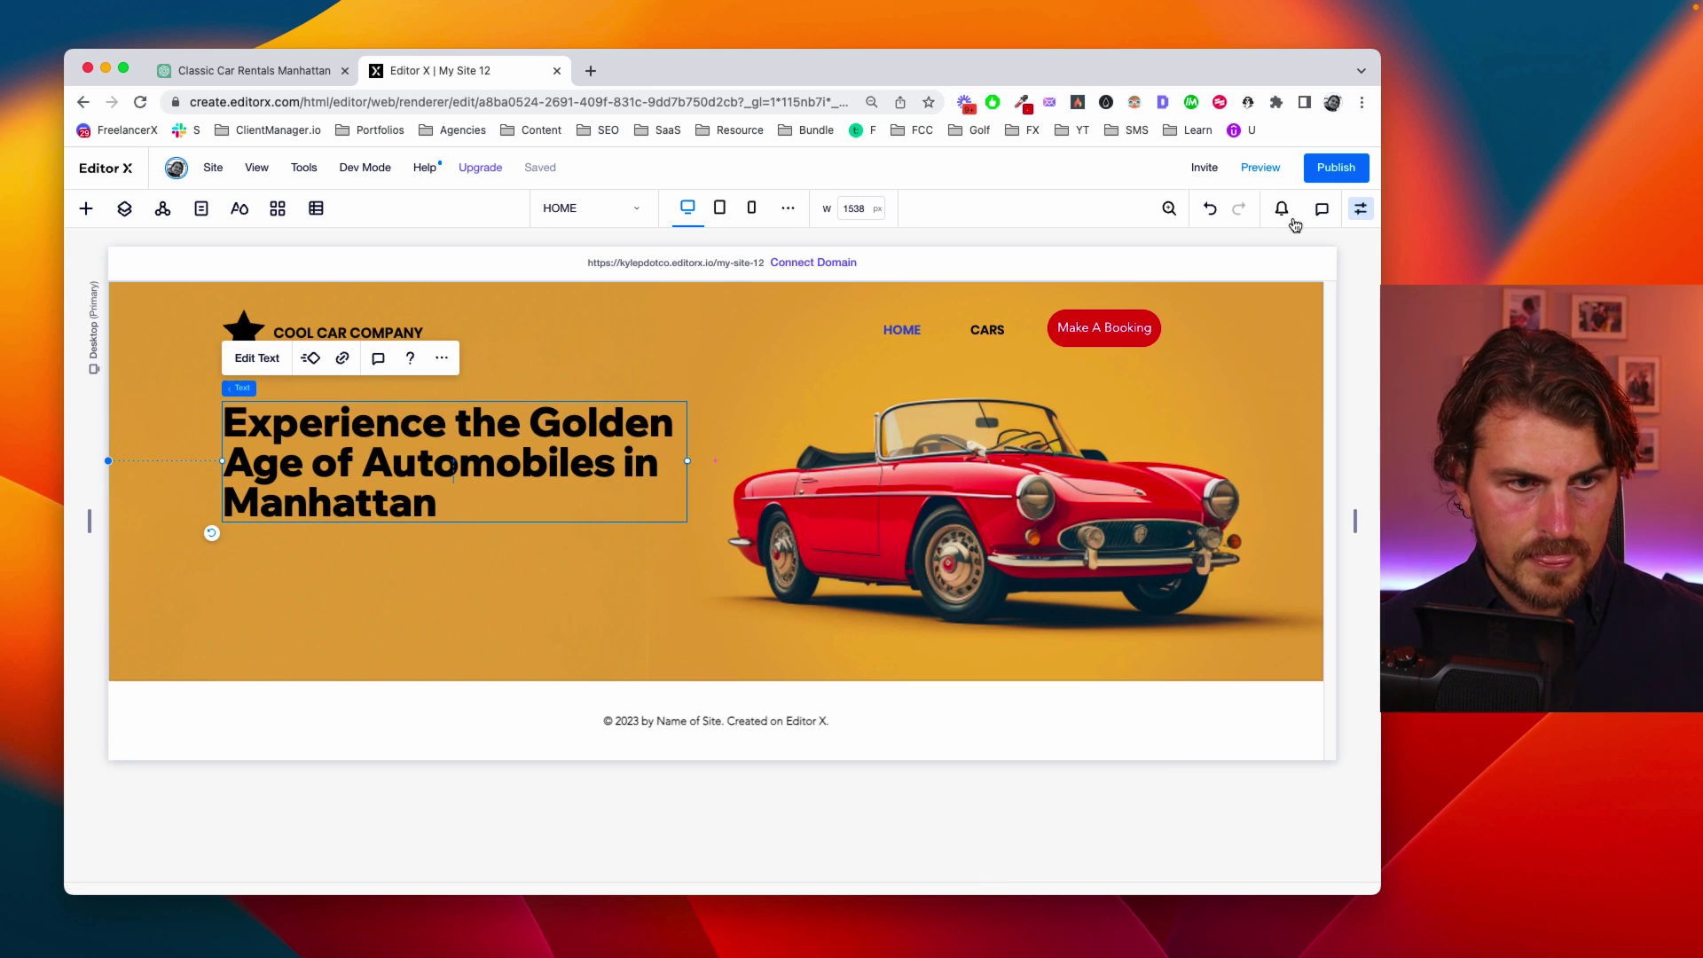
# Nudge the heading higher and add a two-line paragraph box beneath it
pyautogui.press('Escape')
pyautogui.moveTo(543, 471); pyautogui.dragTo(544, 452)
pyautogui.press('Escape')
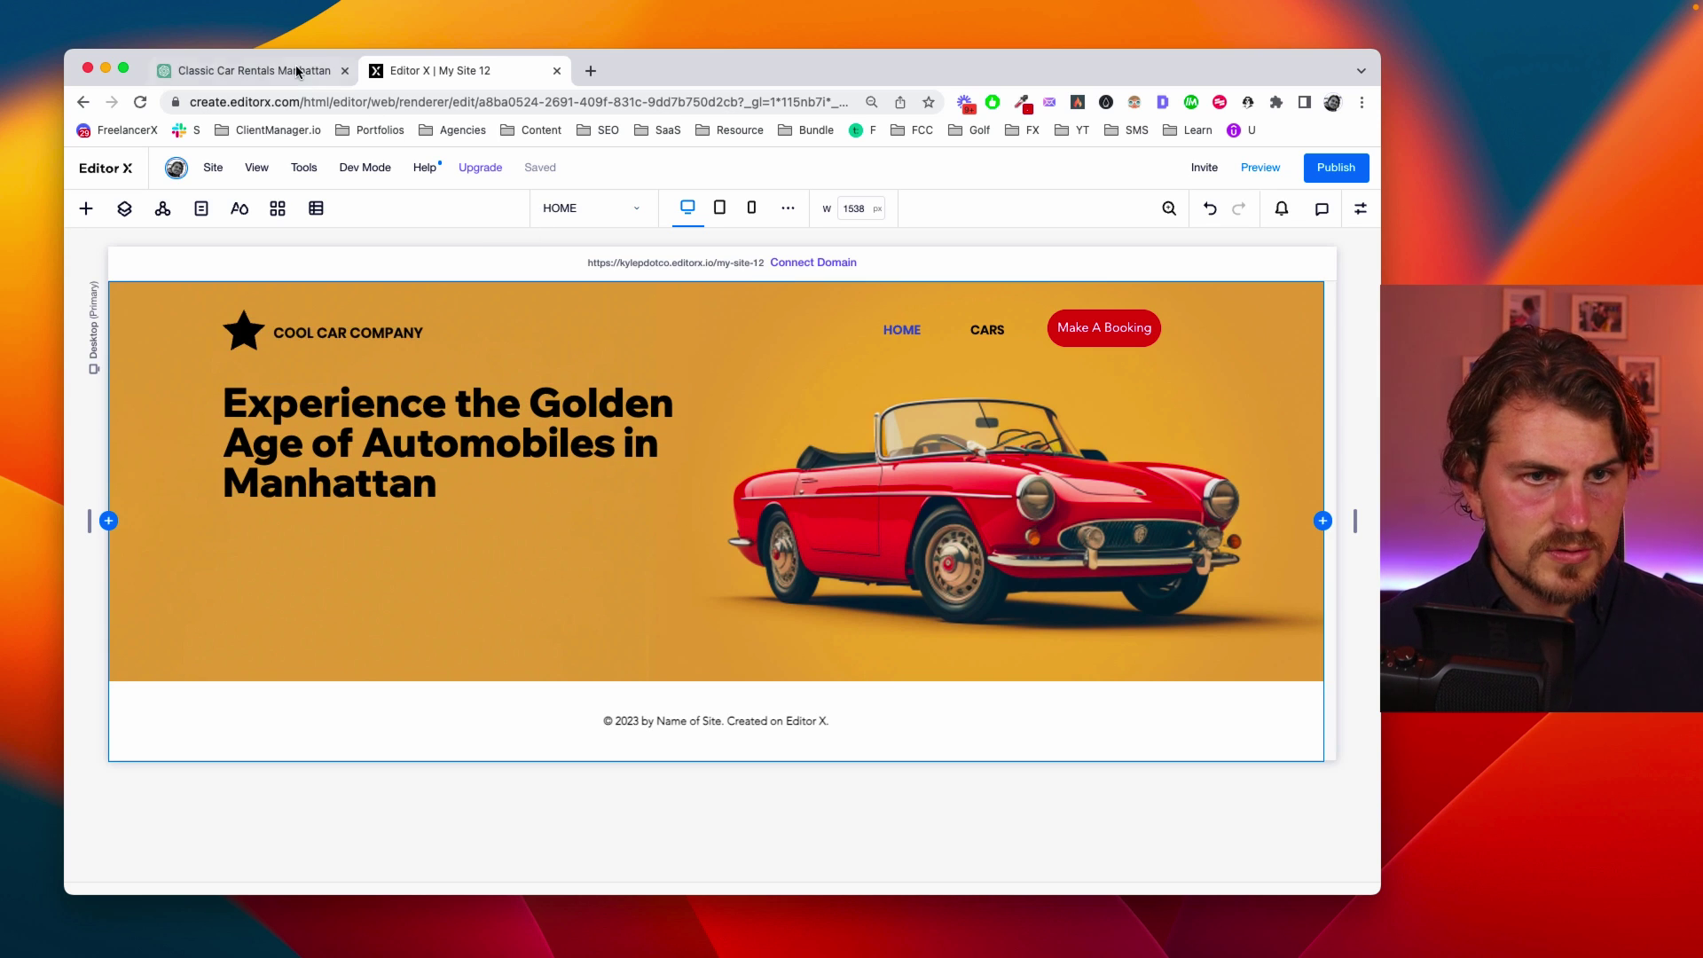
pyautogui.click(87, 208)
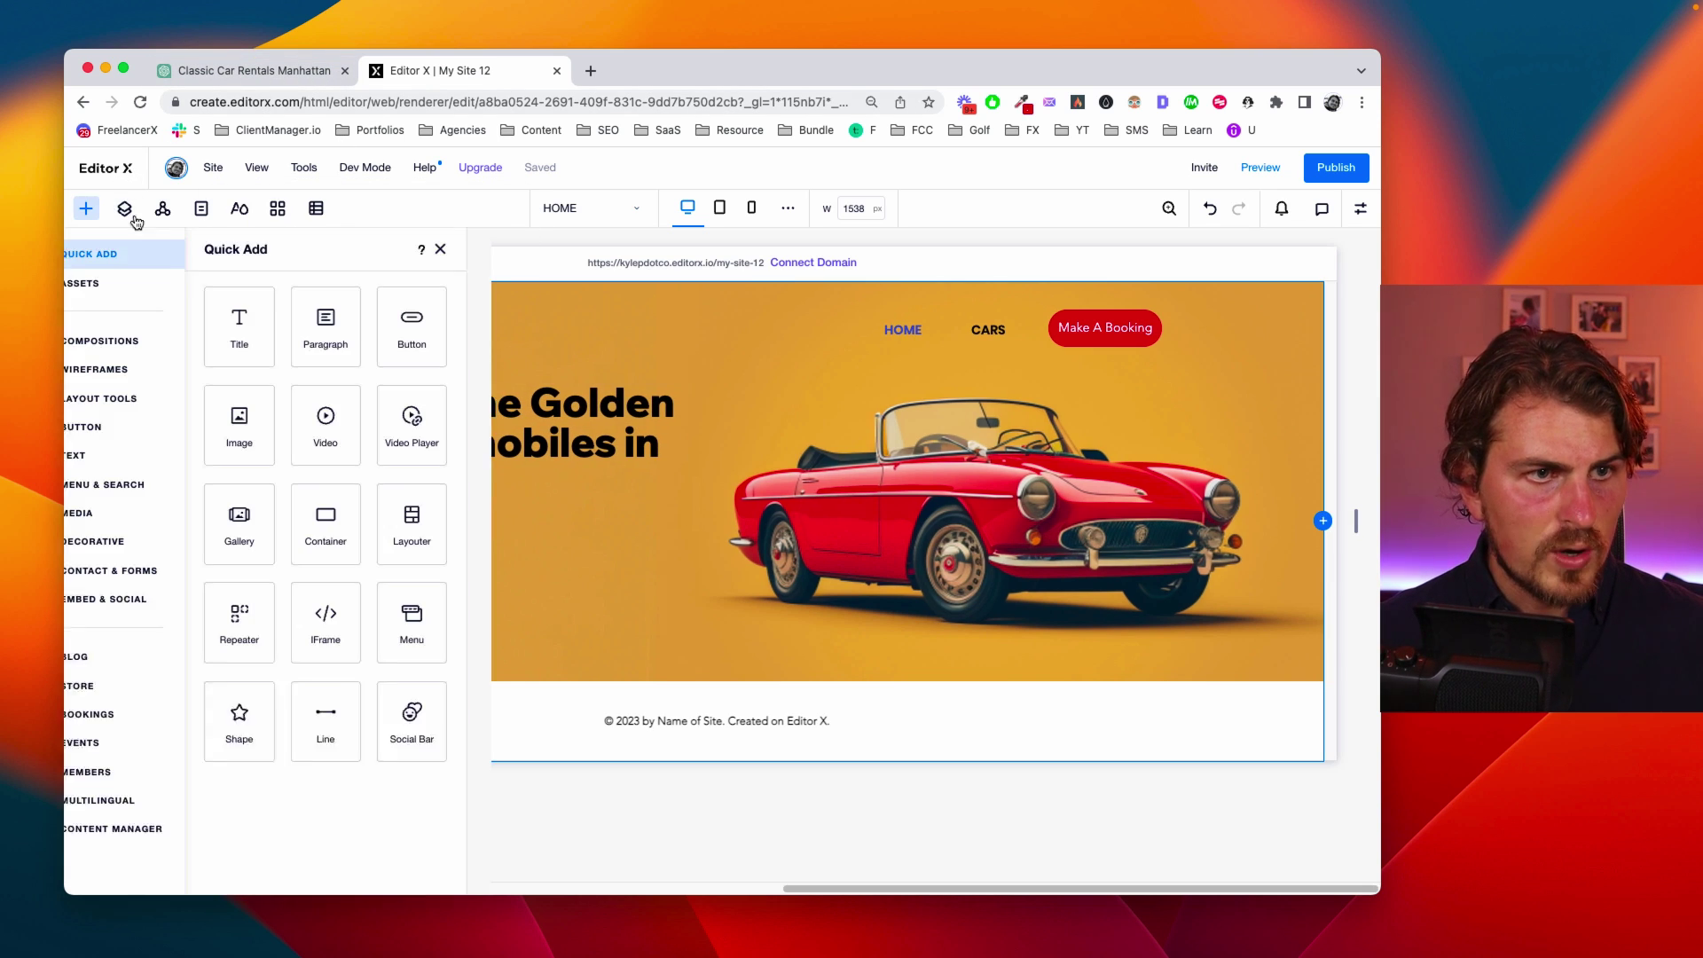
pyautogui.moveTo(347, 338); pyautogui.dragTo(257, 550)
pyautogui.moveTo(481, 552); pyautogui.dragTo(486, 553)
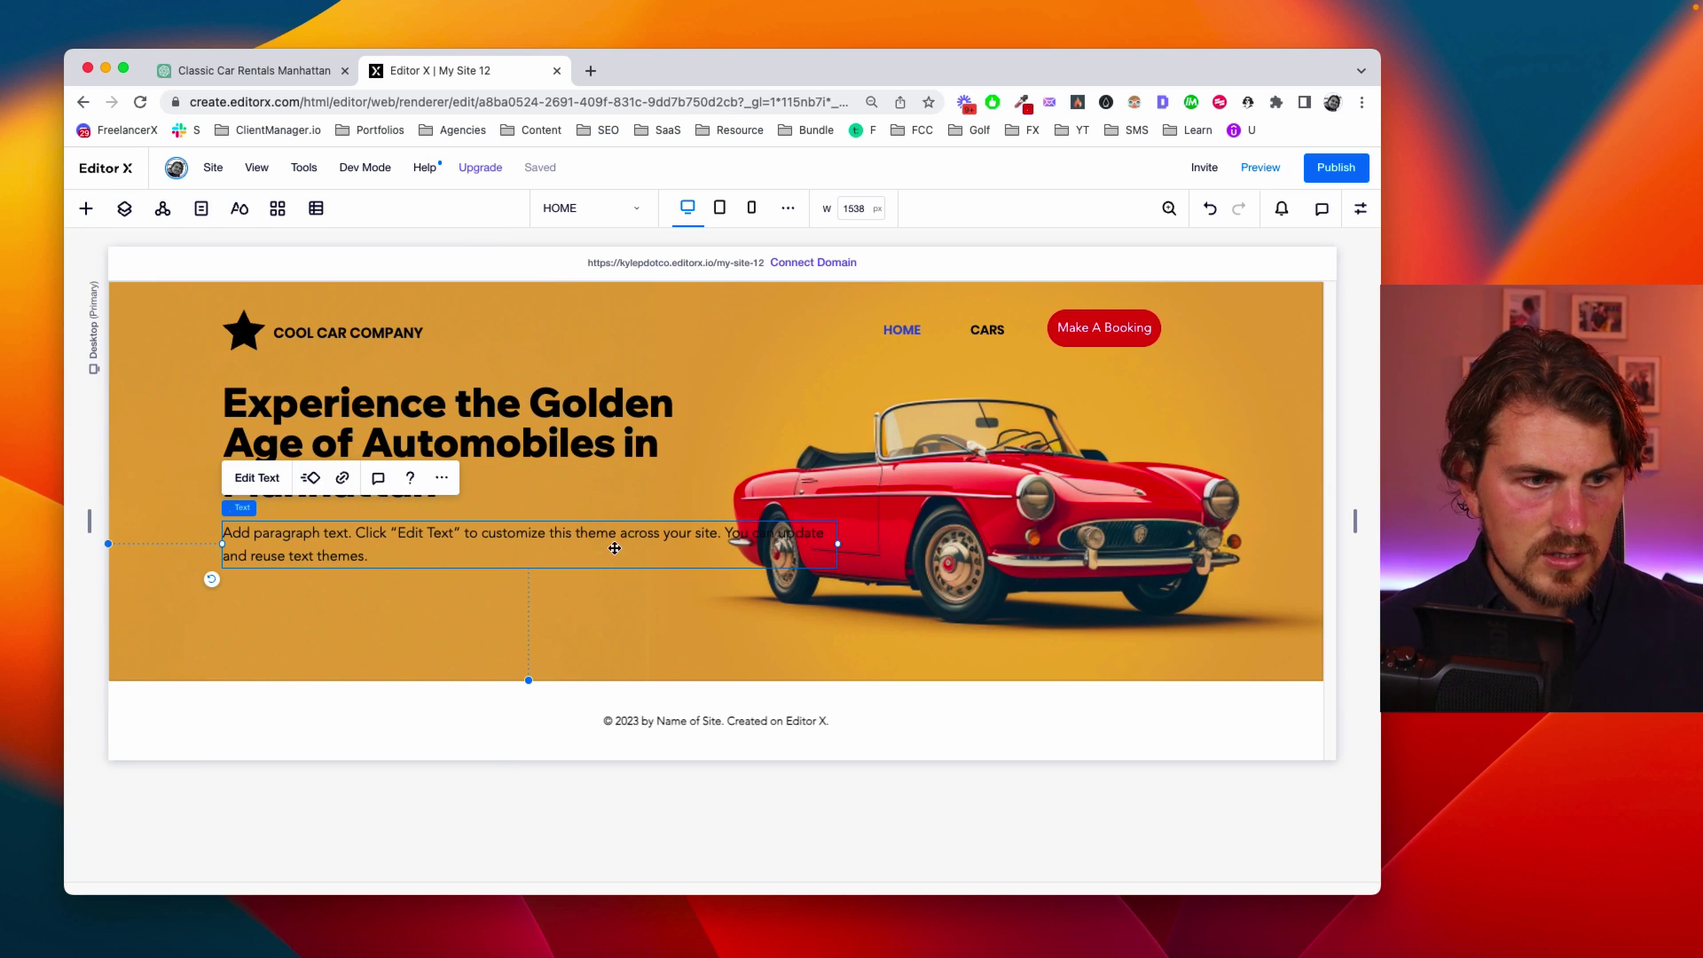
pyautogui.moveTo(836, 545); pyautogui.dragTo(602, 545)
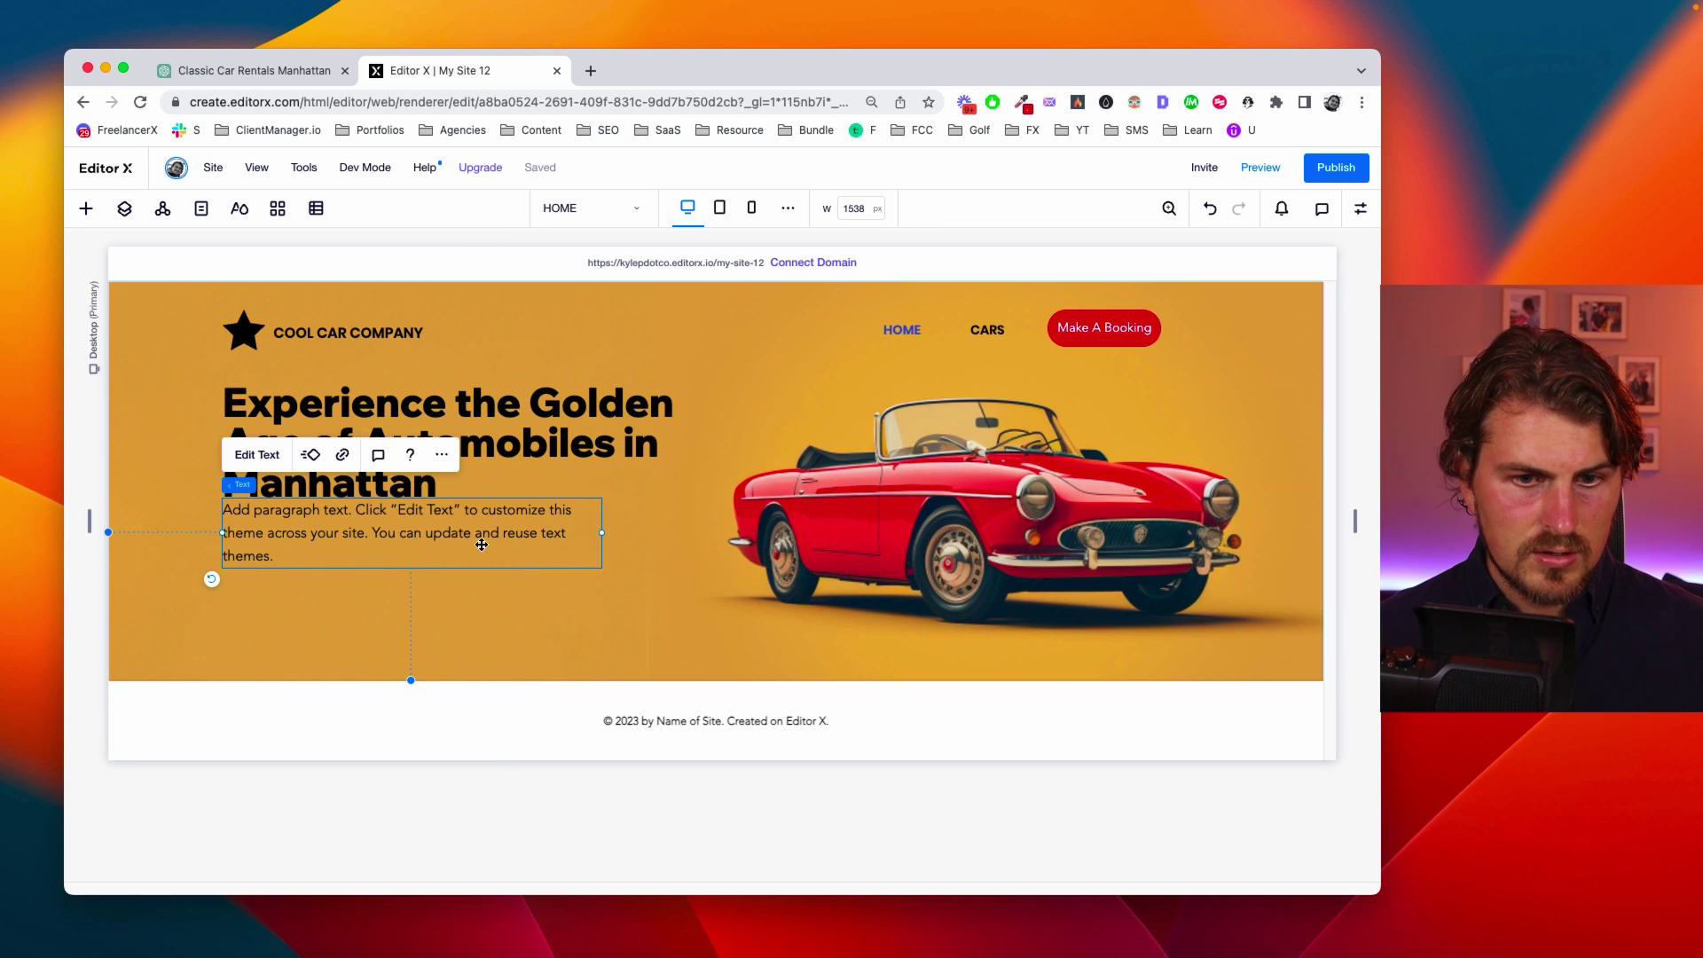
pyautogui.moveTo(492, 539); pyautogui.dragTo(495, 554)
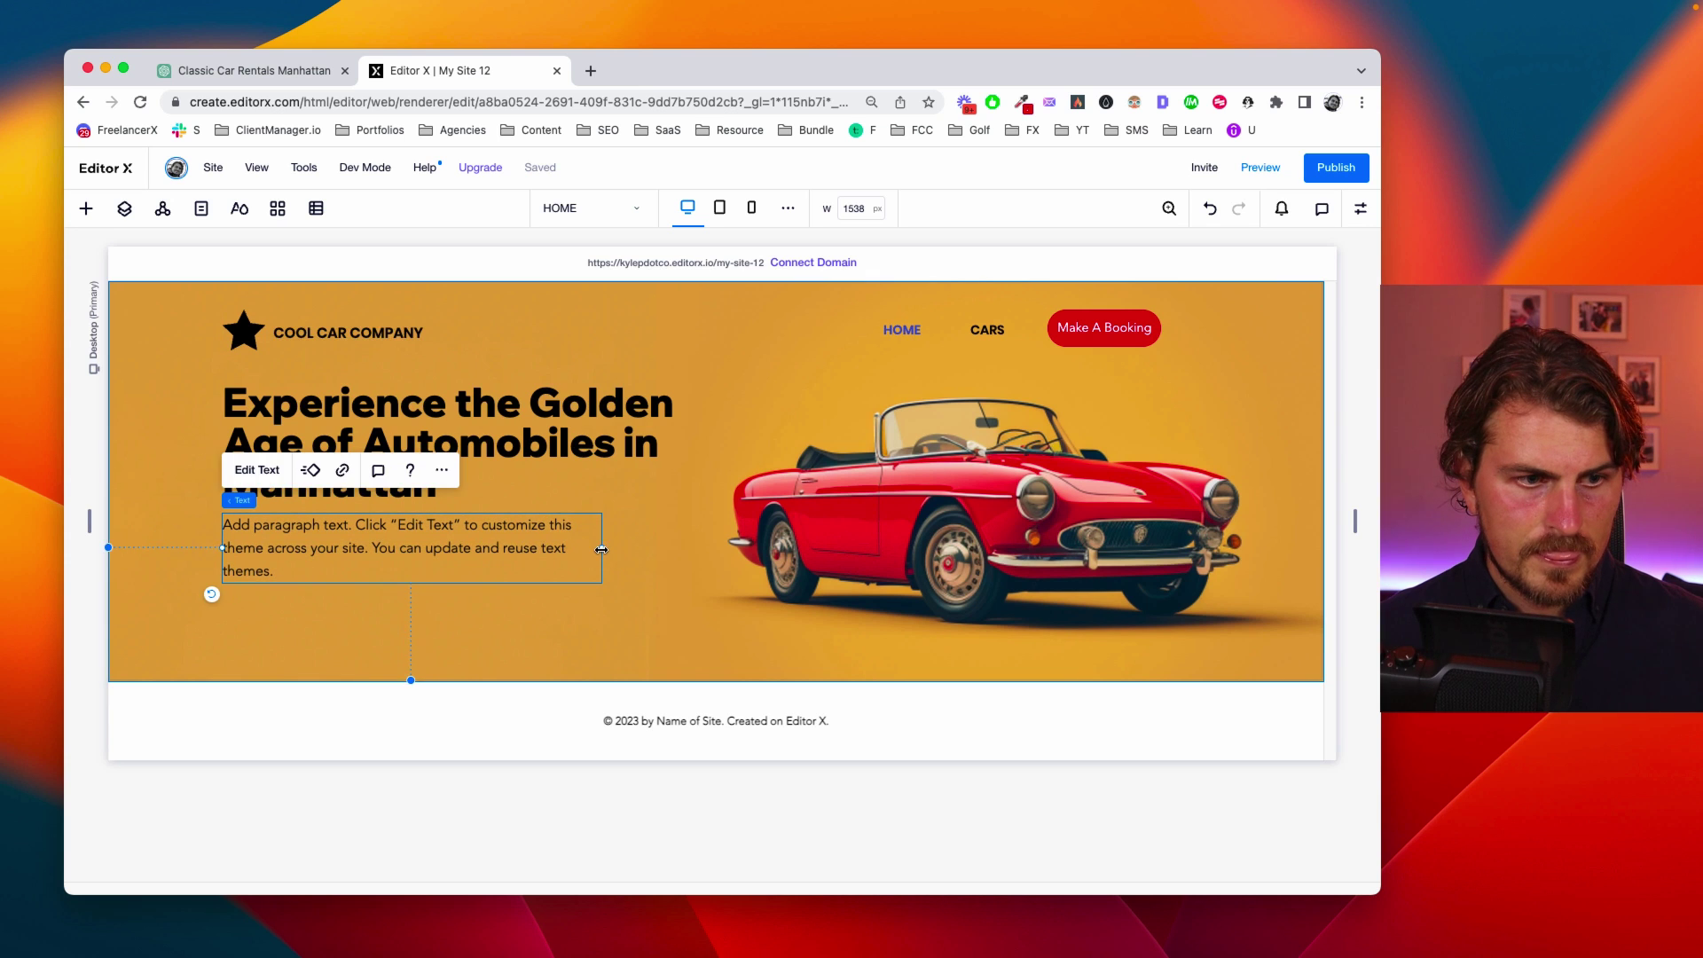
pyautogui.moveTo(602, 549); pyautogui.dragTo(645, 559)
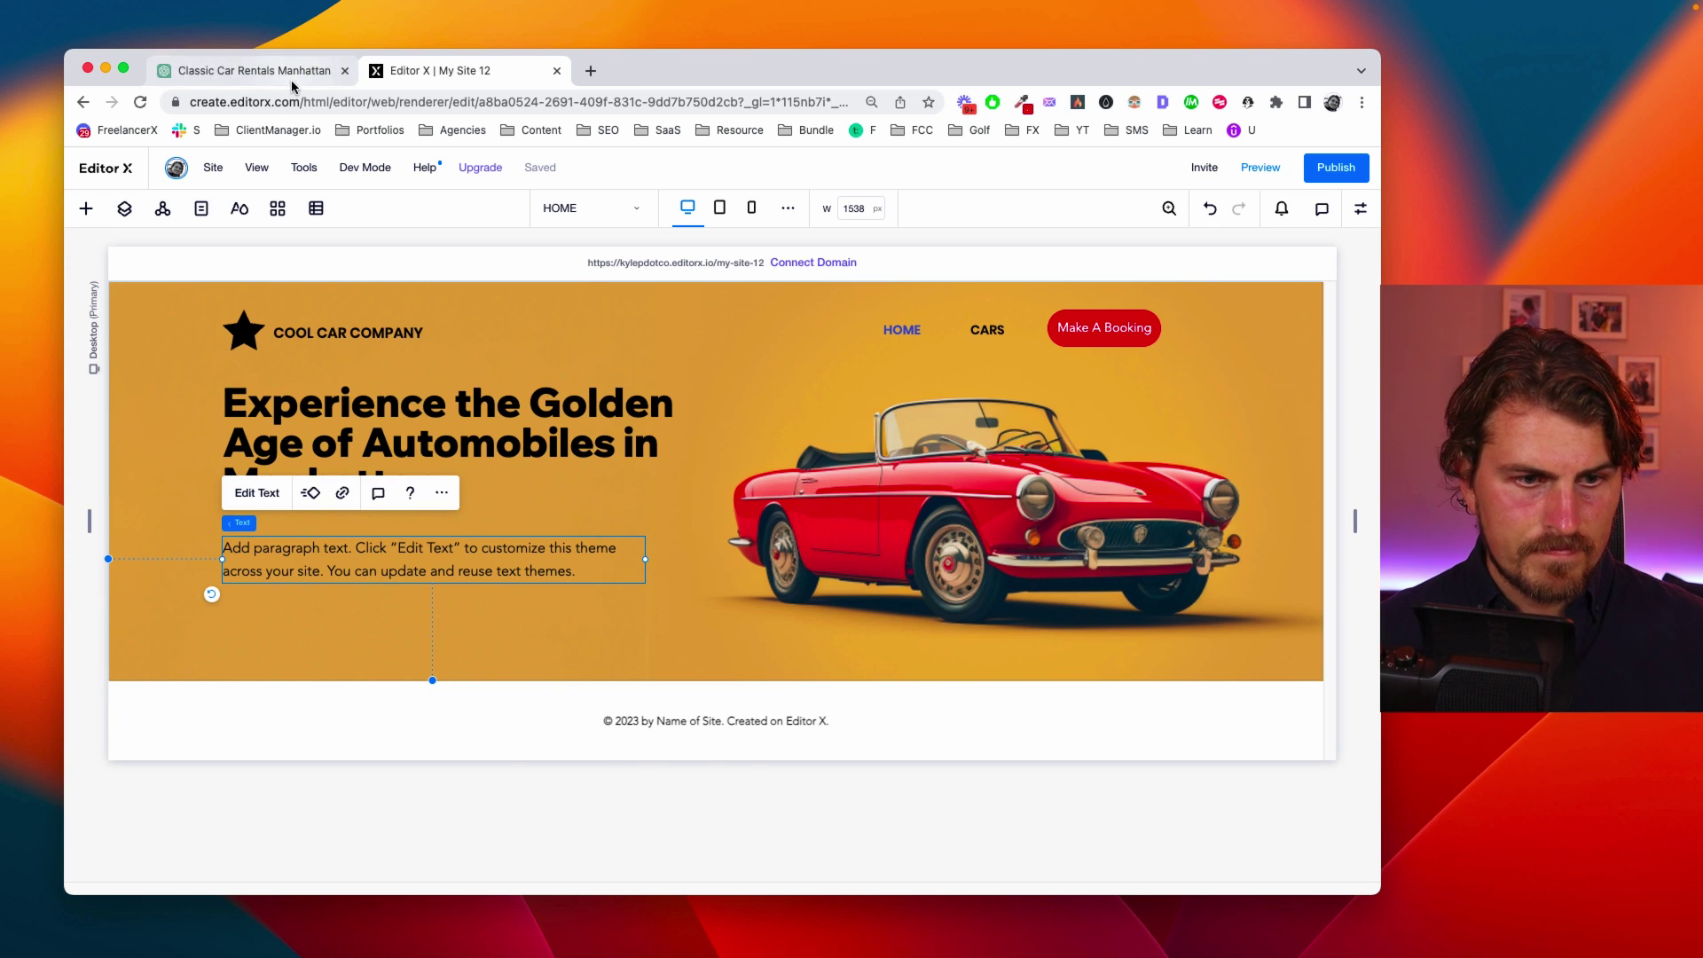
# Copy the first sentence of ChatGPT's short paragraph
pyautogui.click(254, 71)
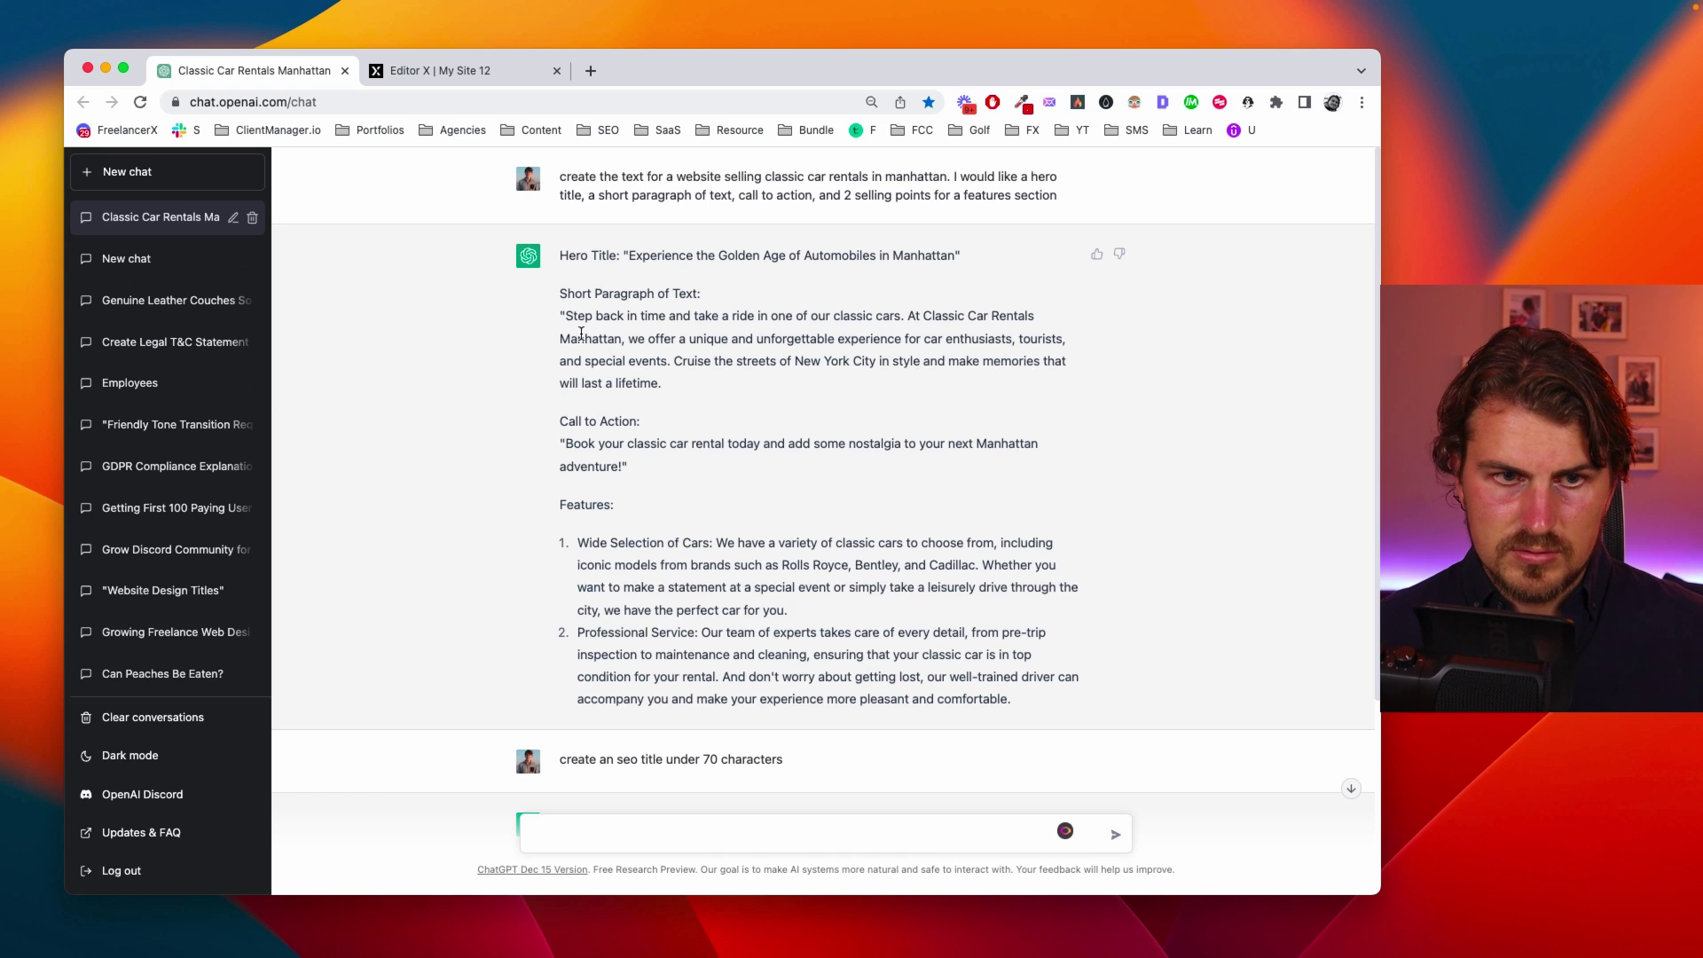
pyautogui.moveTo(574, 316); pyautogui.dragTo(909, 319)
pyautogui.press('super+c')
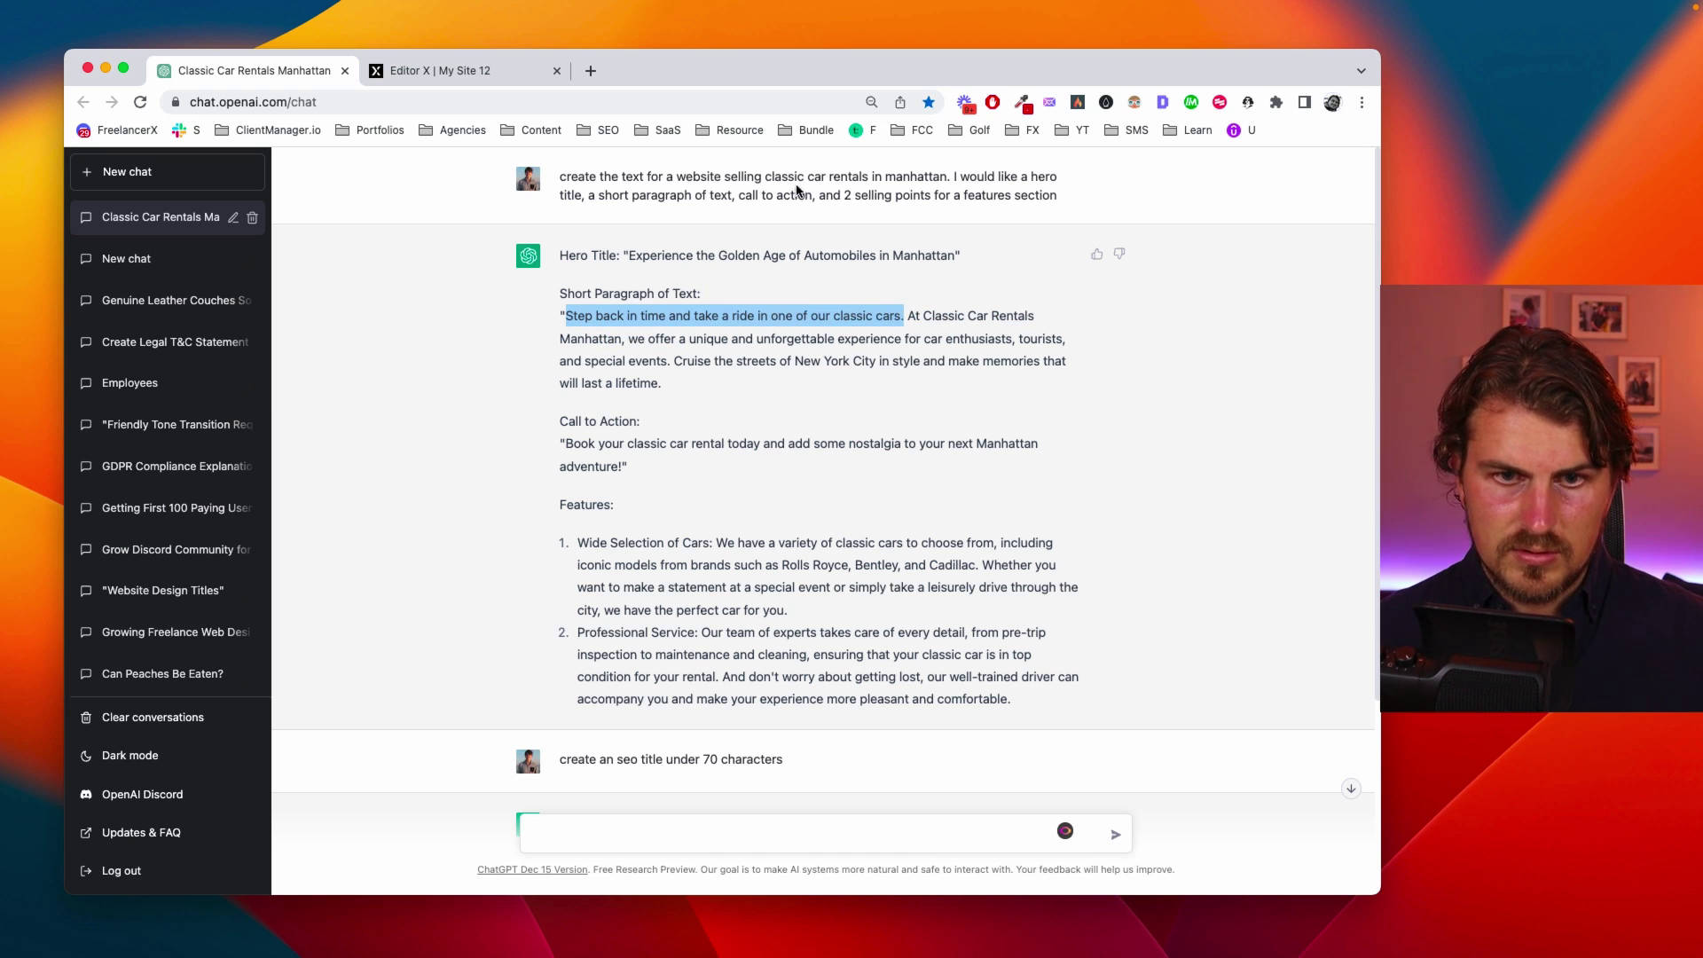
pyautogui.click(439, 71)
# Paste 'Step back in time and take a ride in one of our classic cars.' into the paragraph, moved under the heading
pyautogui.doubleClick(371, 565)
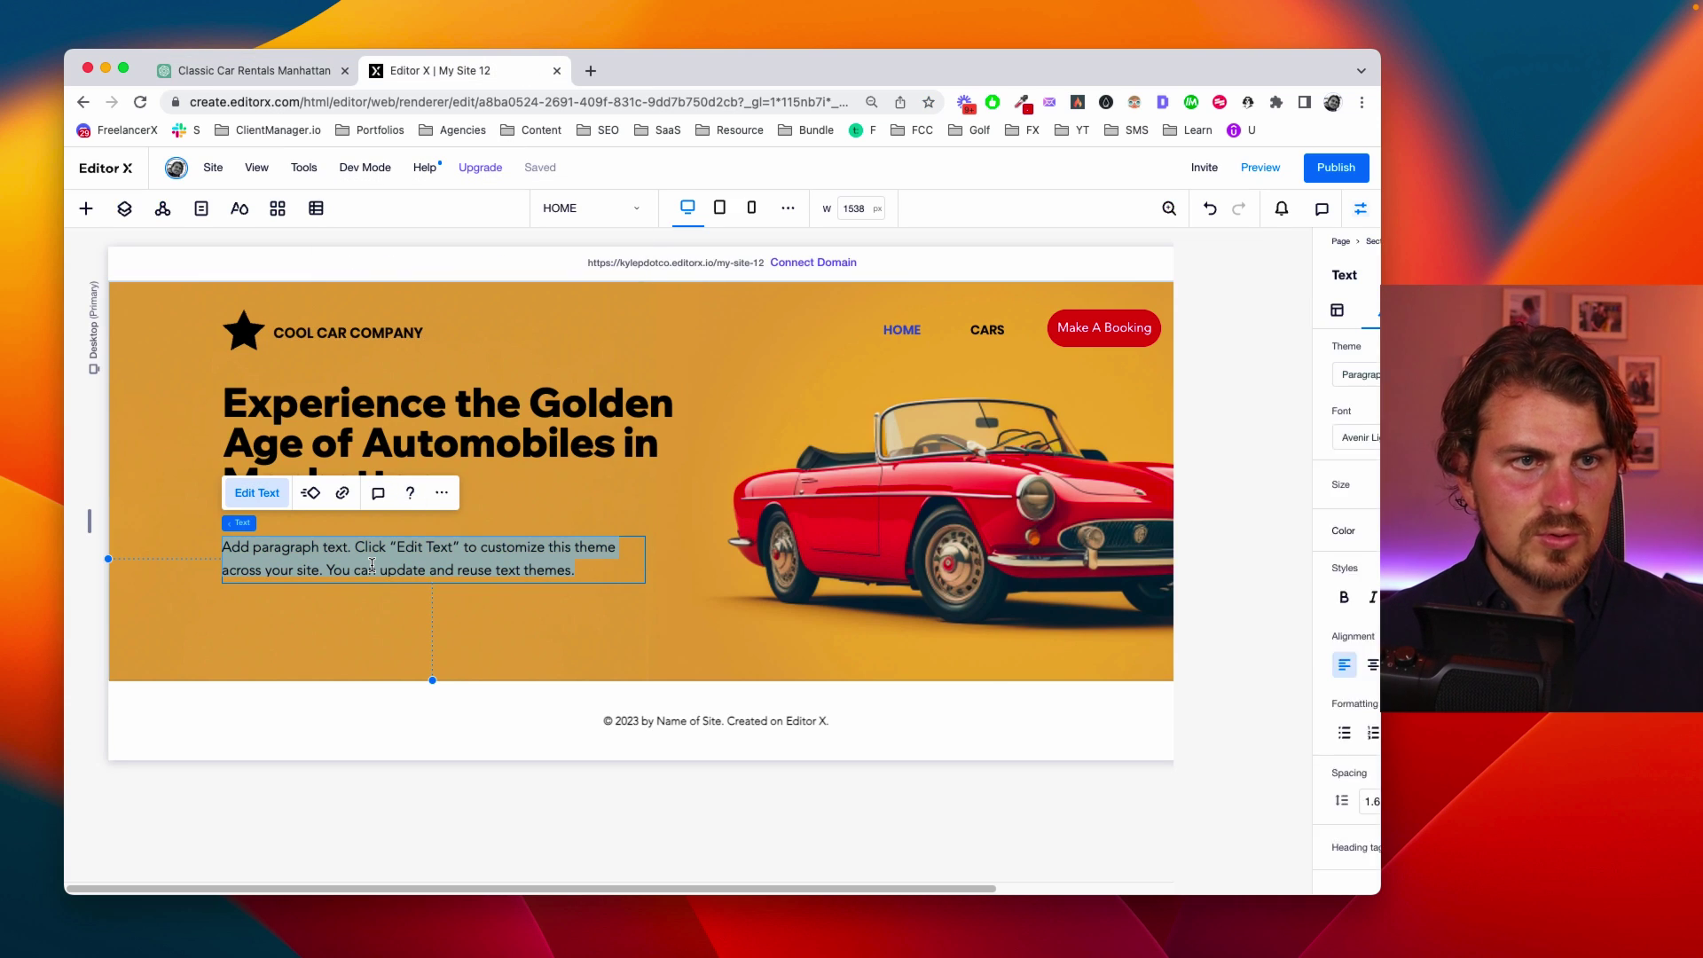
pyautogui.press('super+v')
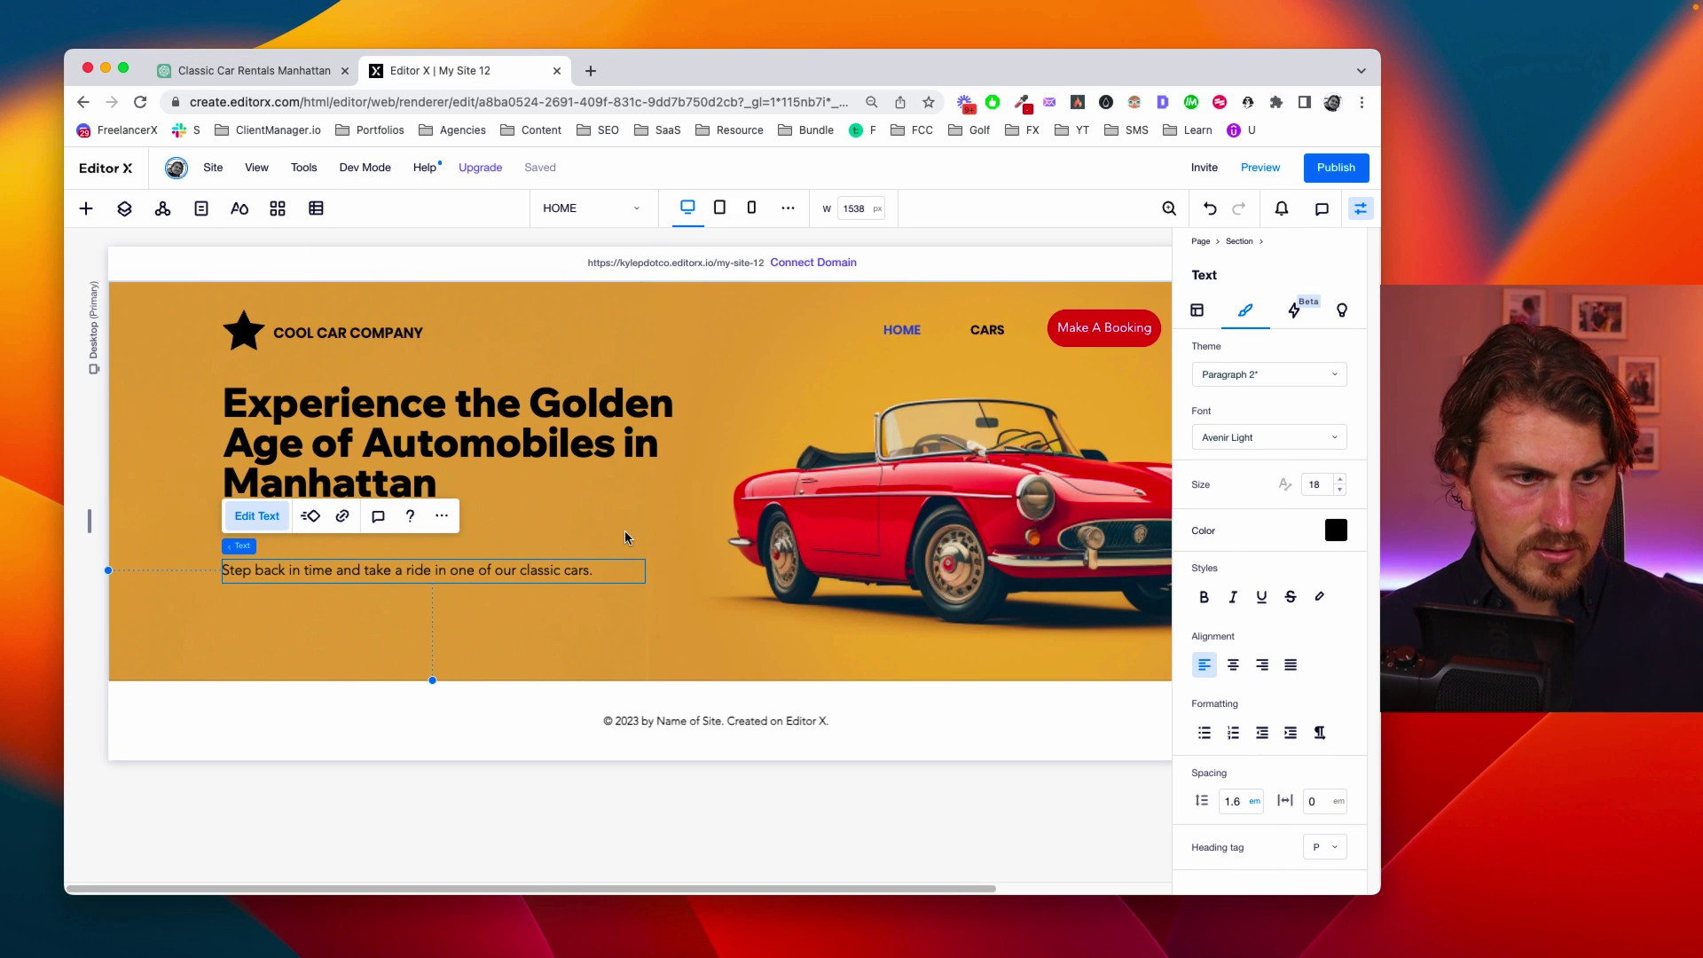
pyautogui.click(625, 538)
pyautogui.moveTo(569, 575); pyautogui.dragTo(569, 536)
pyautogui.click(603, 512)
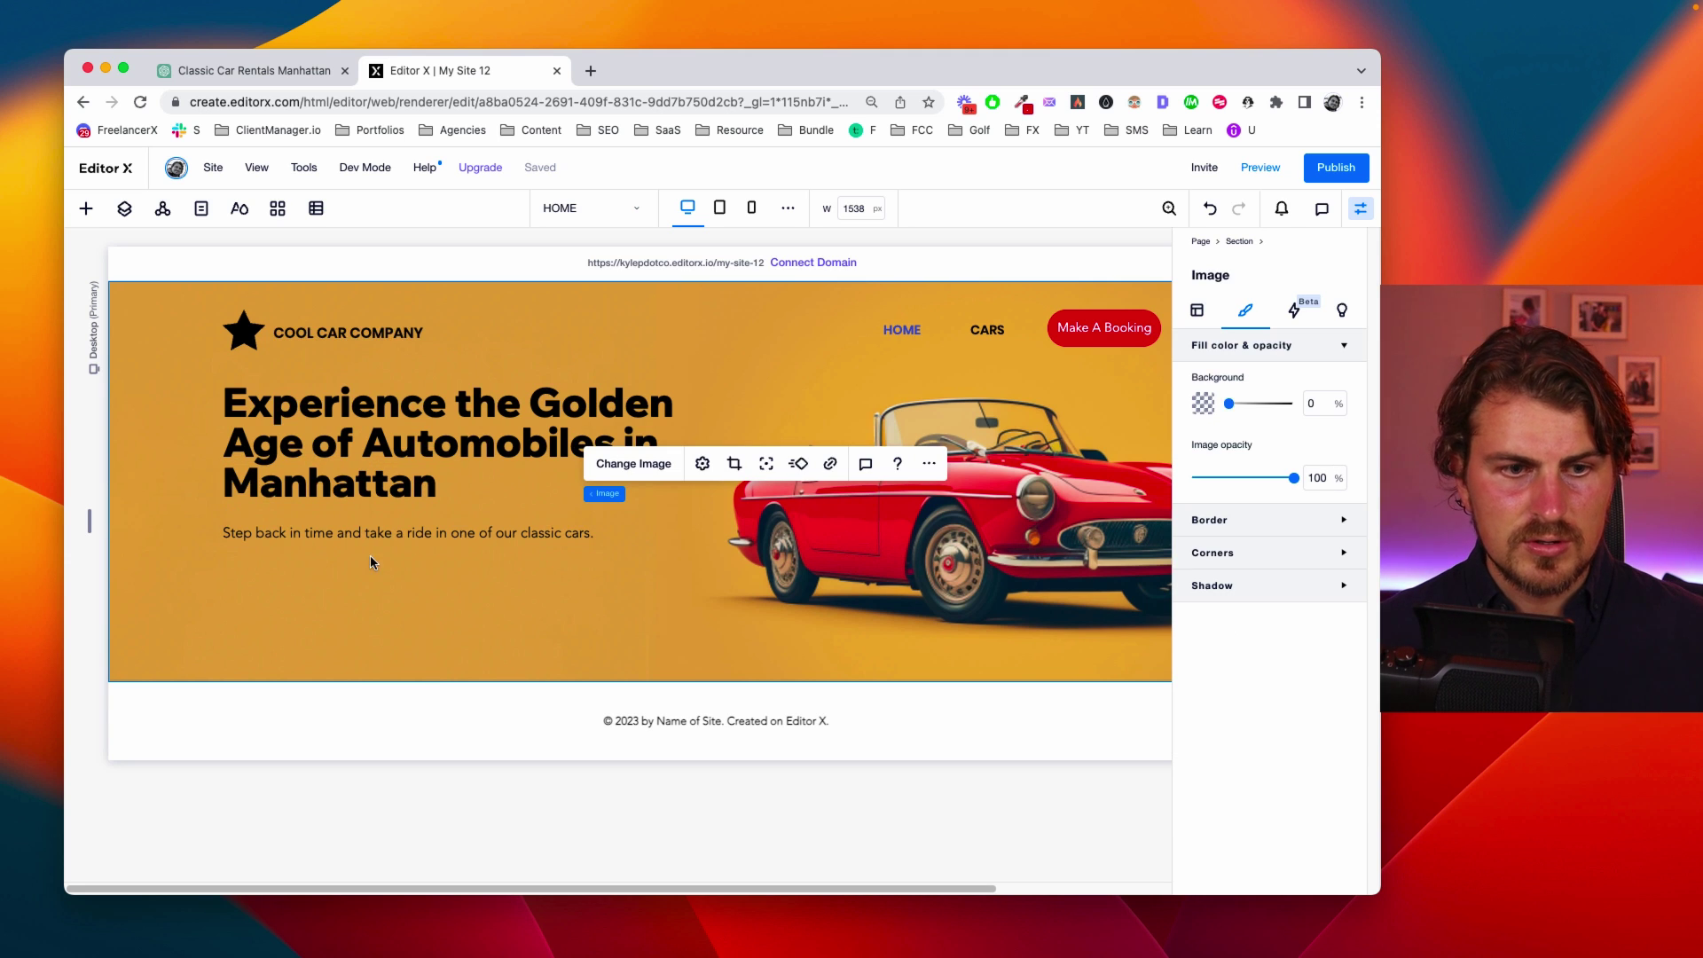
pyautogui.click(1355, 217)
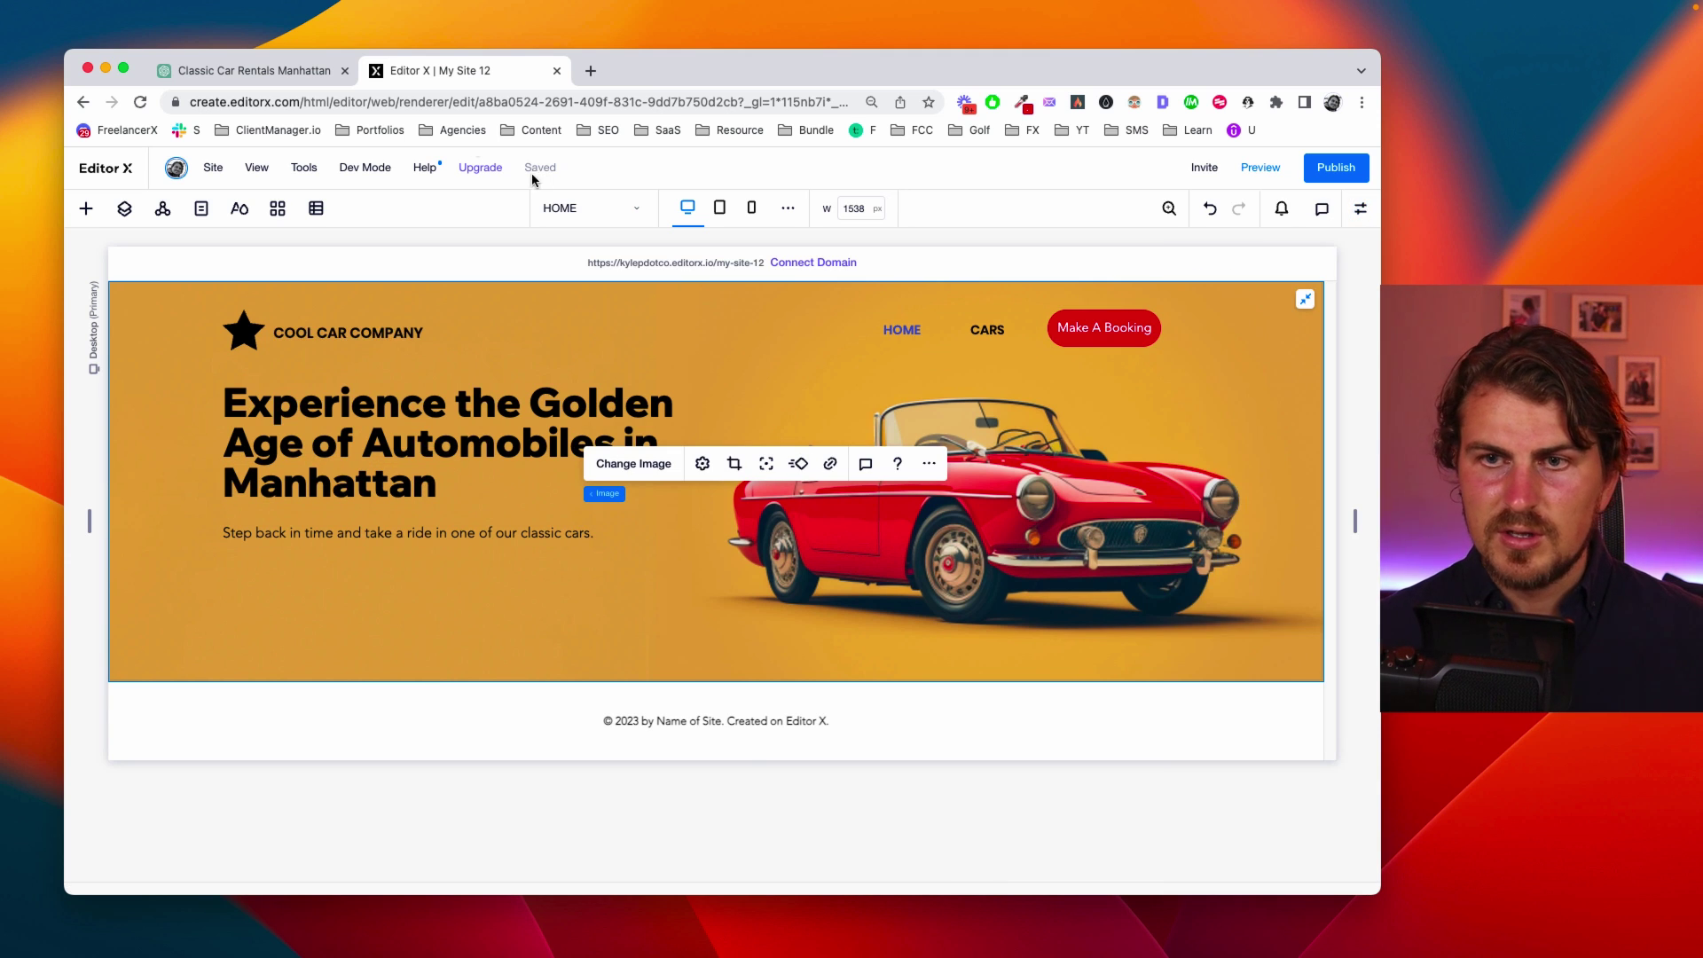
# Copy the phrase 'Book your classic car rental' from ChatGPT
pyautogui.click(292, 71)
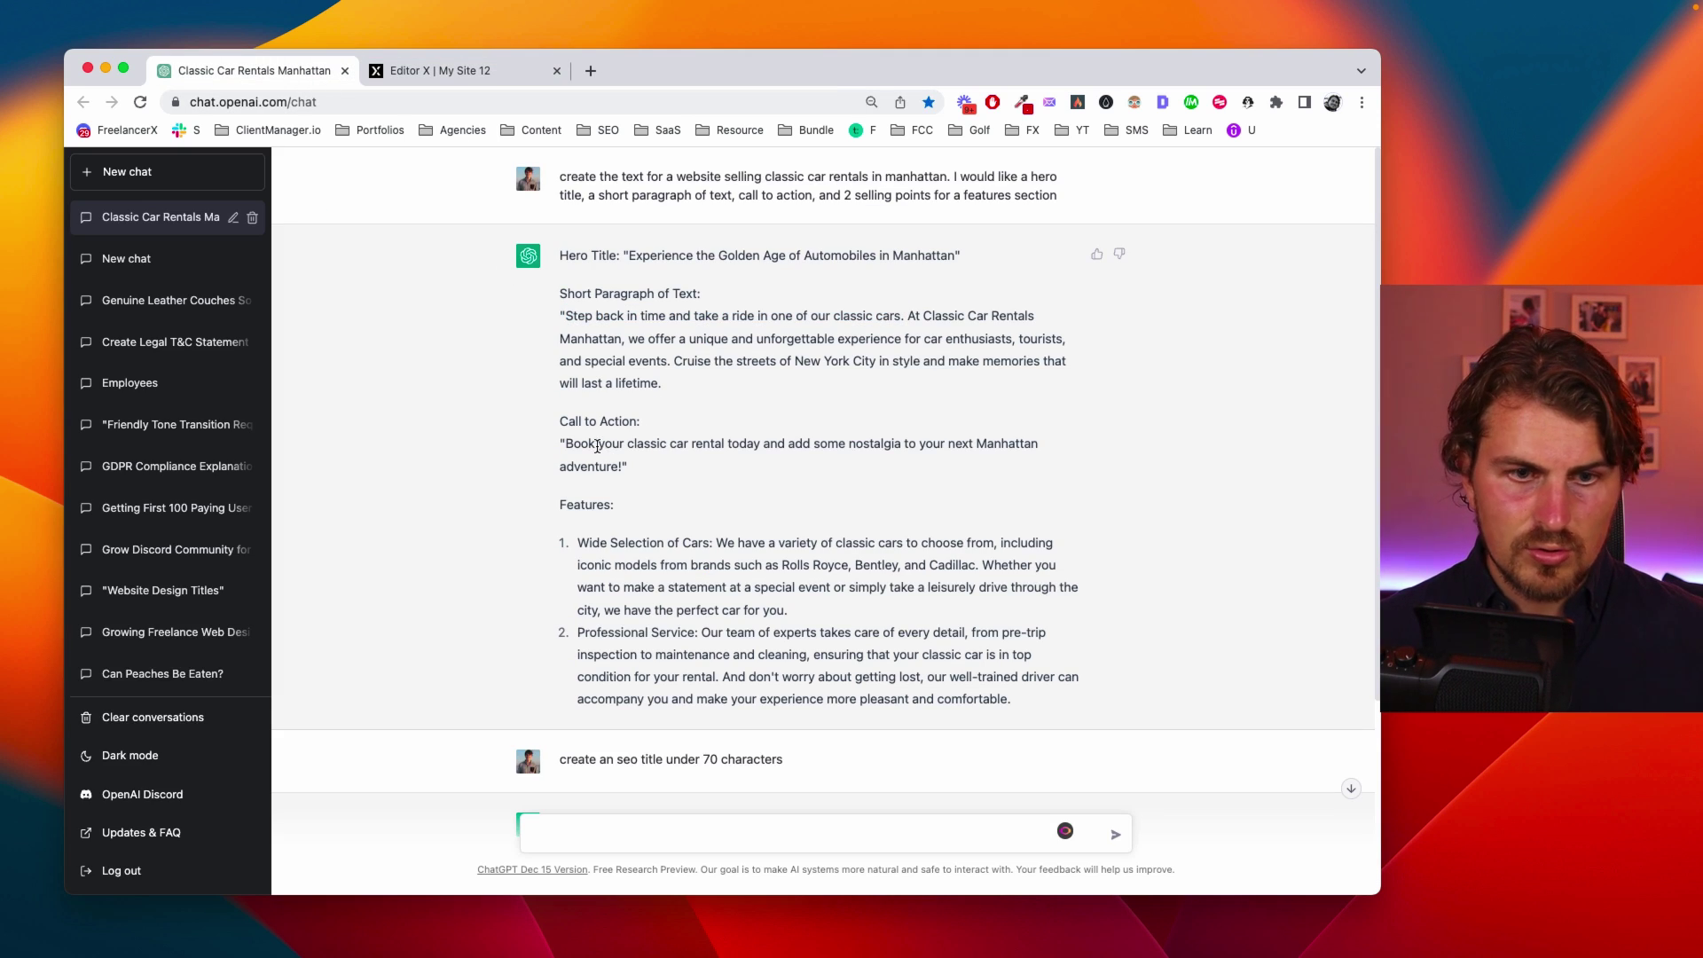
pyautogui.moveTo(569, 443); pyautogui.dragTo(739, 448)
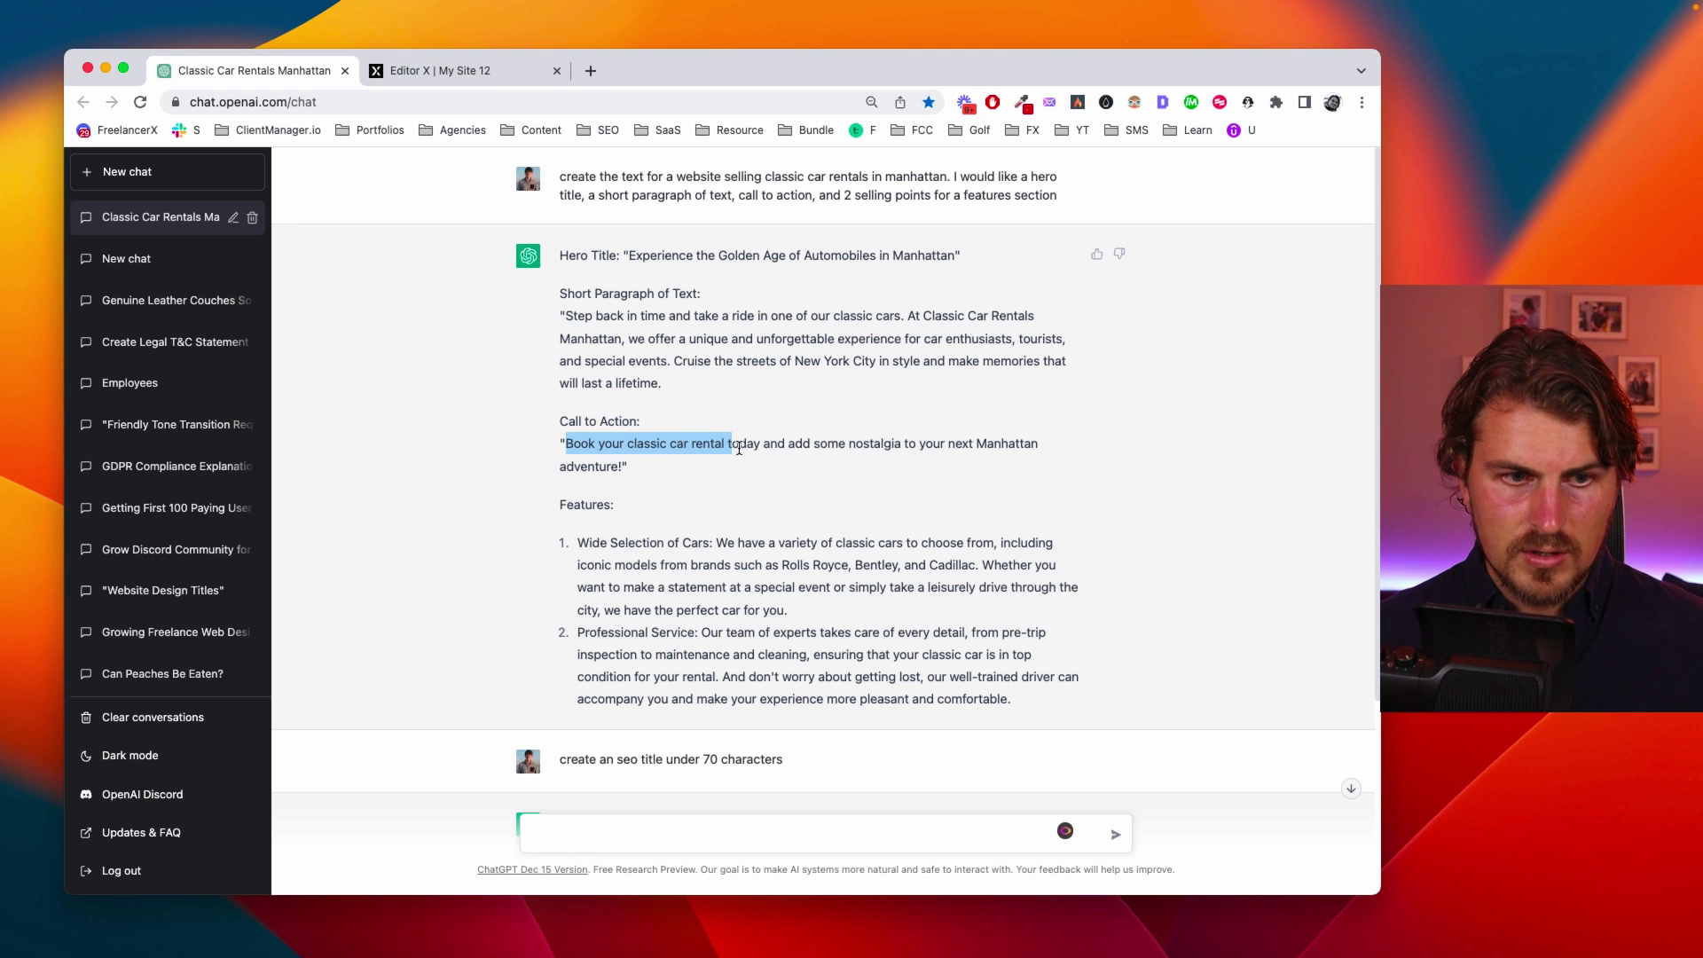
pyautogui.click(507, 78)
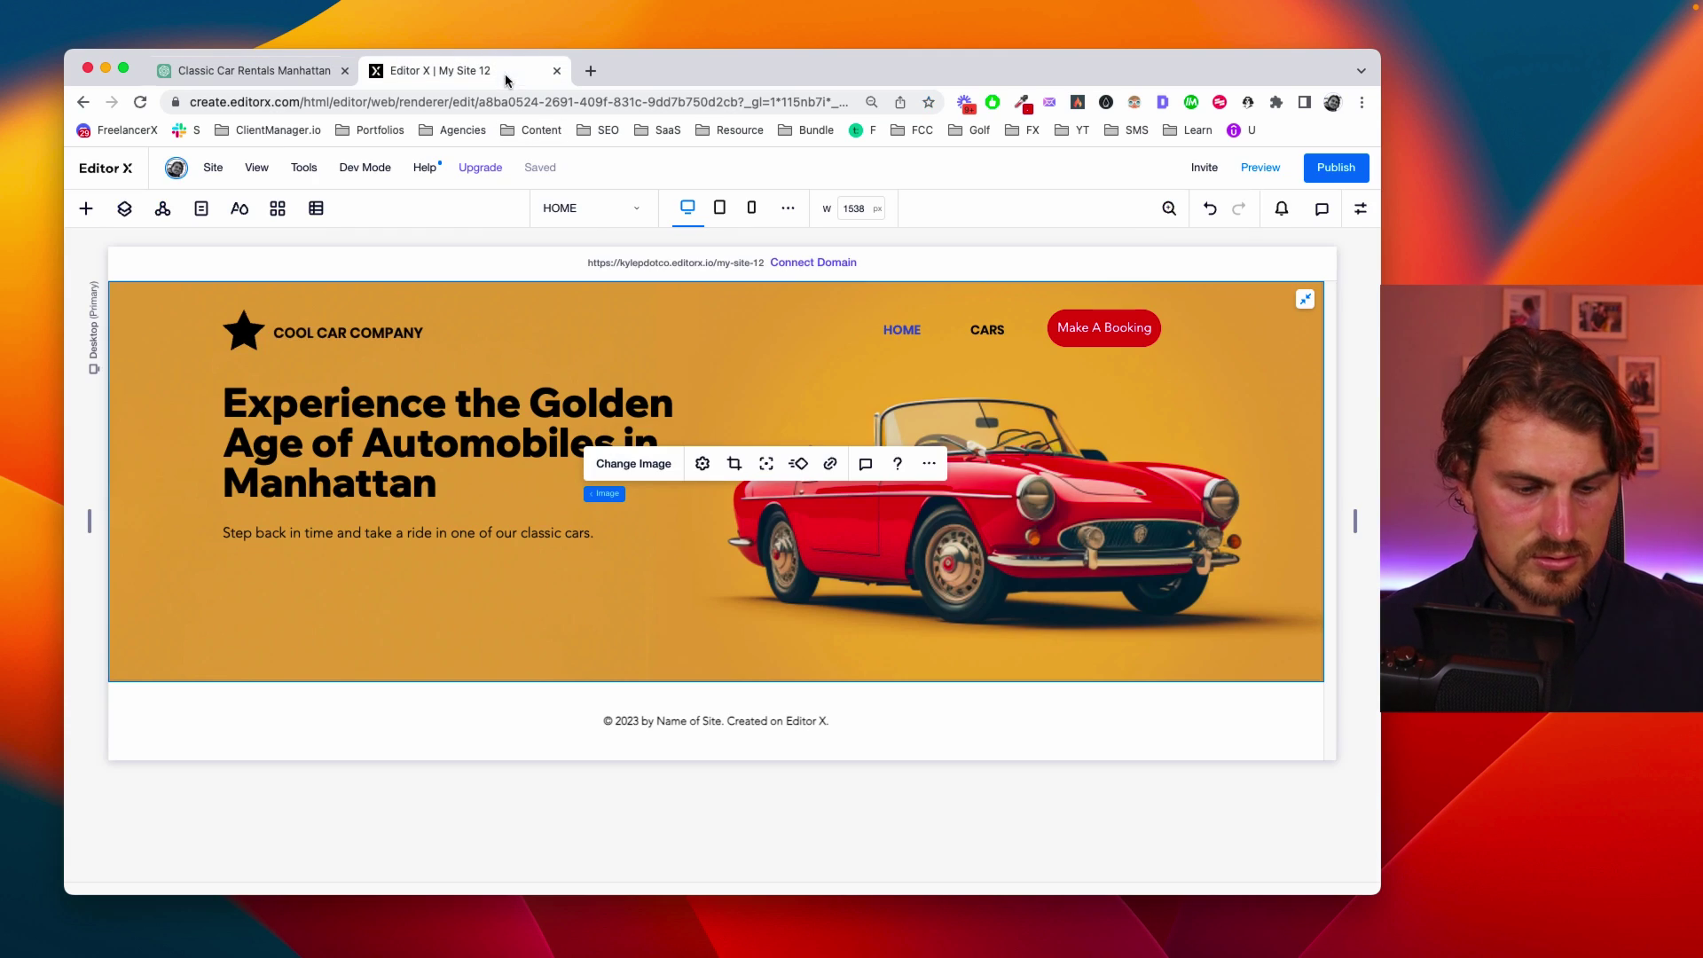
# Duplicate the Make A Booking button
pyautogui.click(1084, 341)
pyautogui.rightClick(1093, 335)
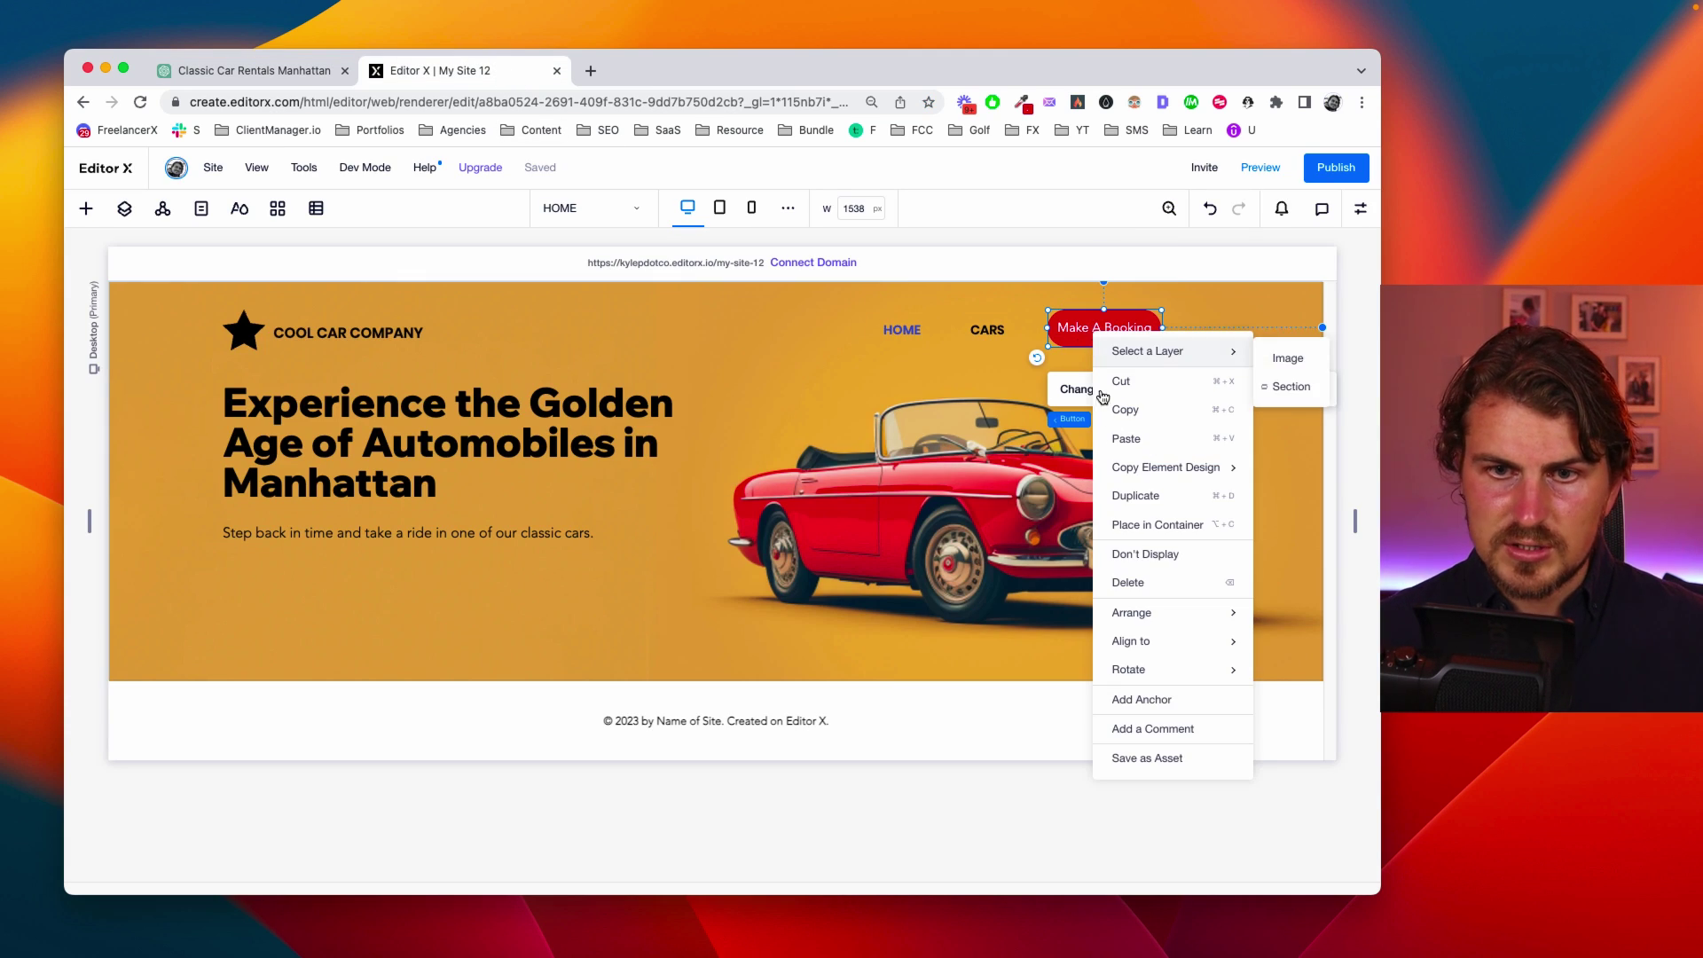
pyautogui.click(1152, 508)
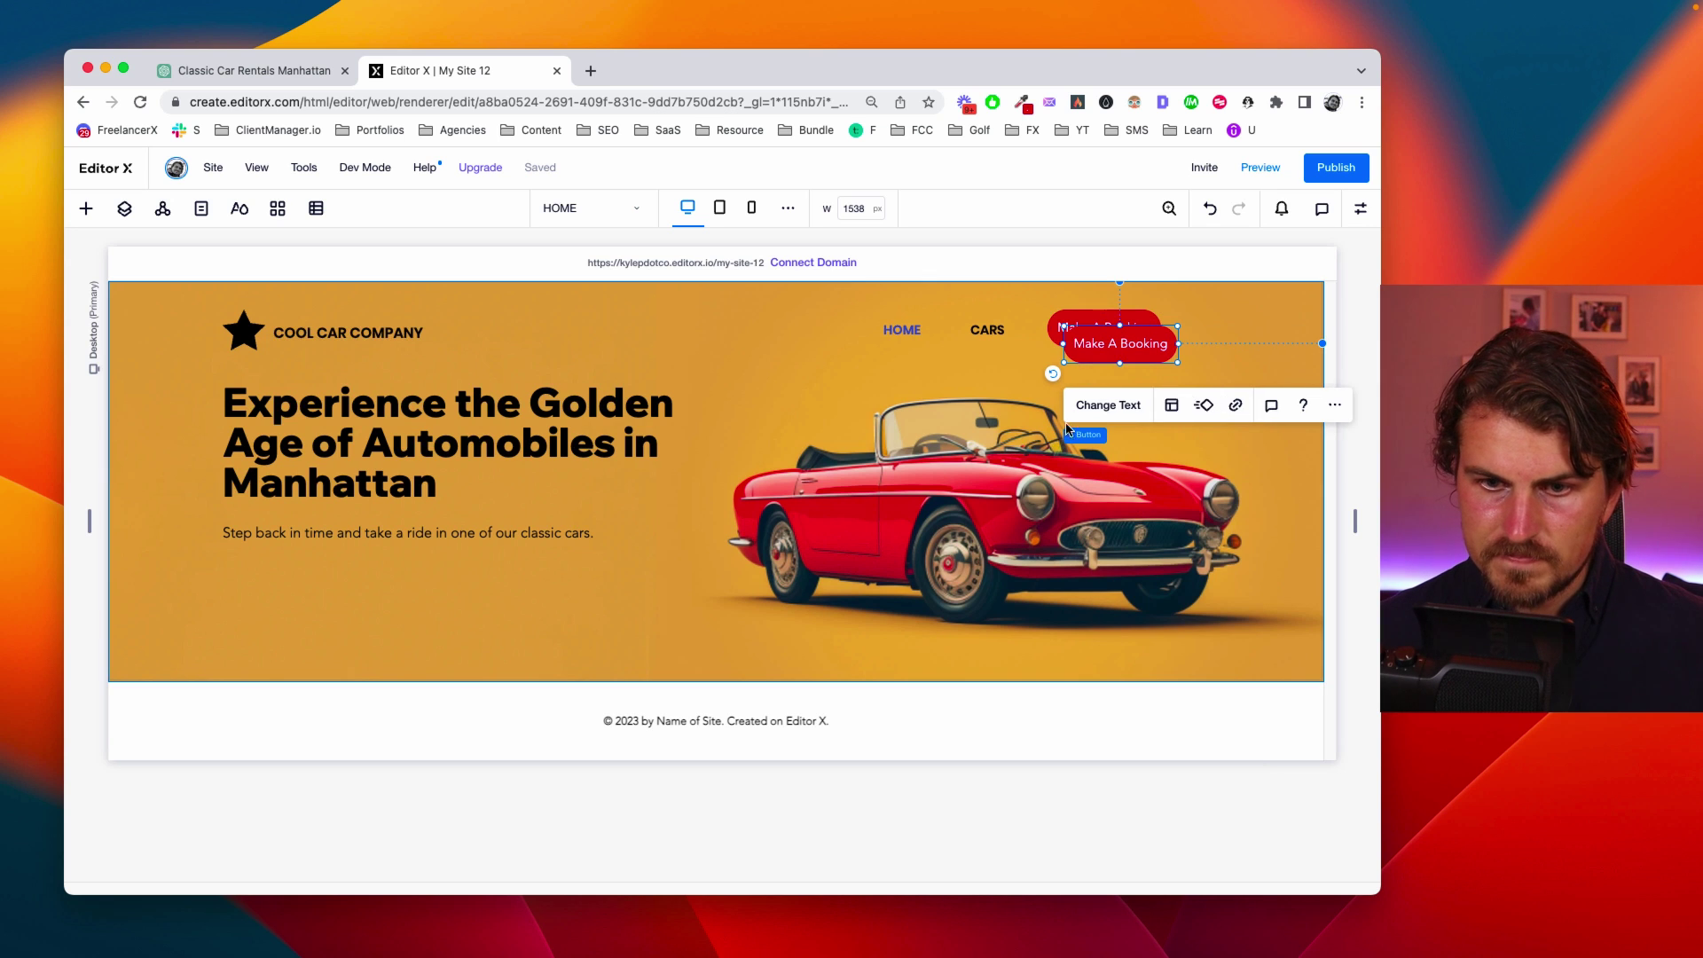
# Move the copied button under the subtitle and relabel it 'Book Your Classic Car Rental'
pyautogui.moveTo(1101, 347); pyautogui.dragTo(267, 583)
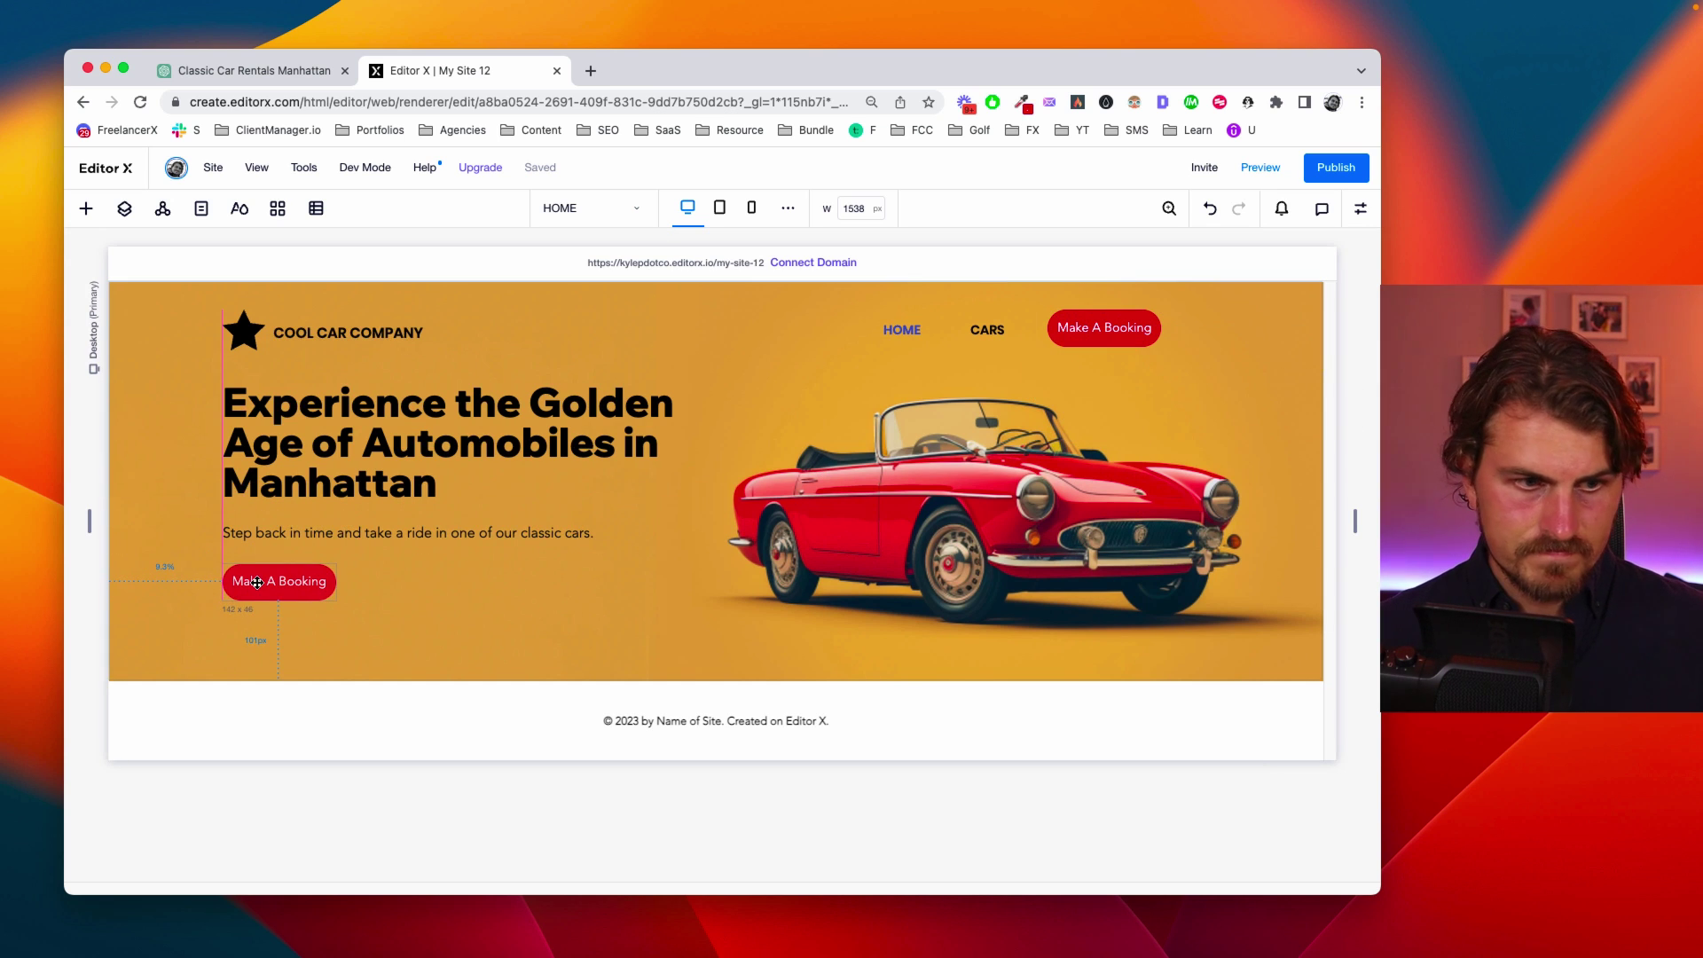
pyautogui.click(266, 520)
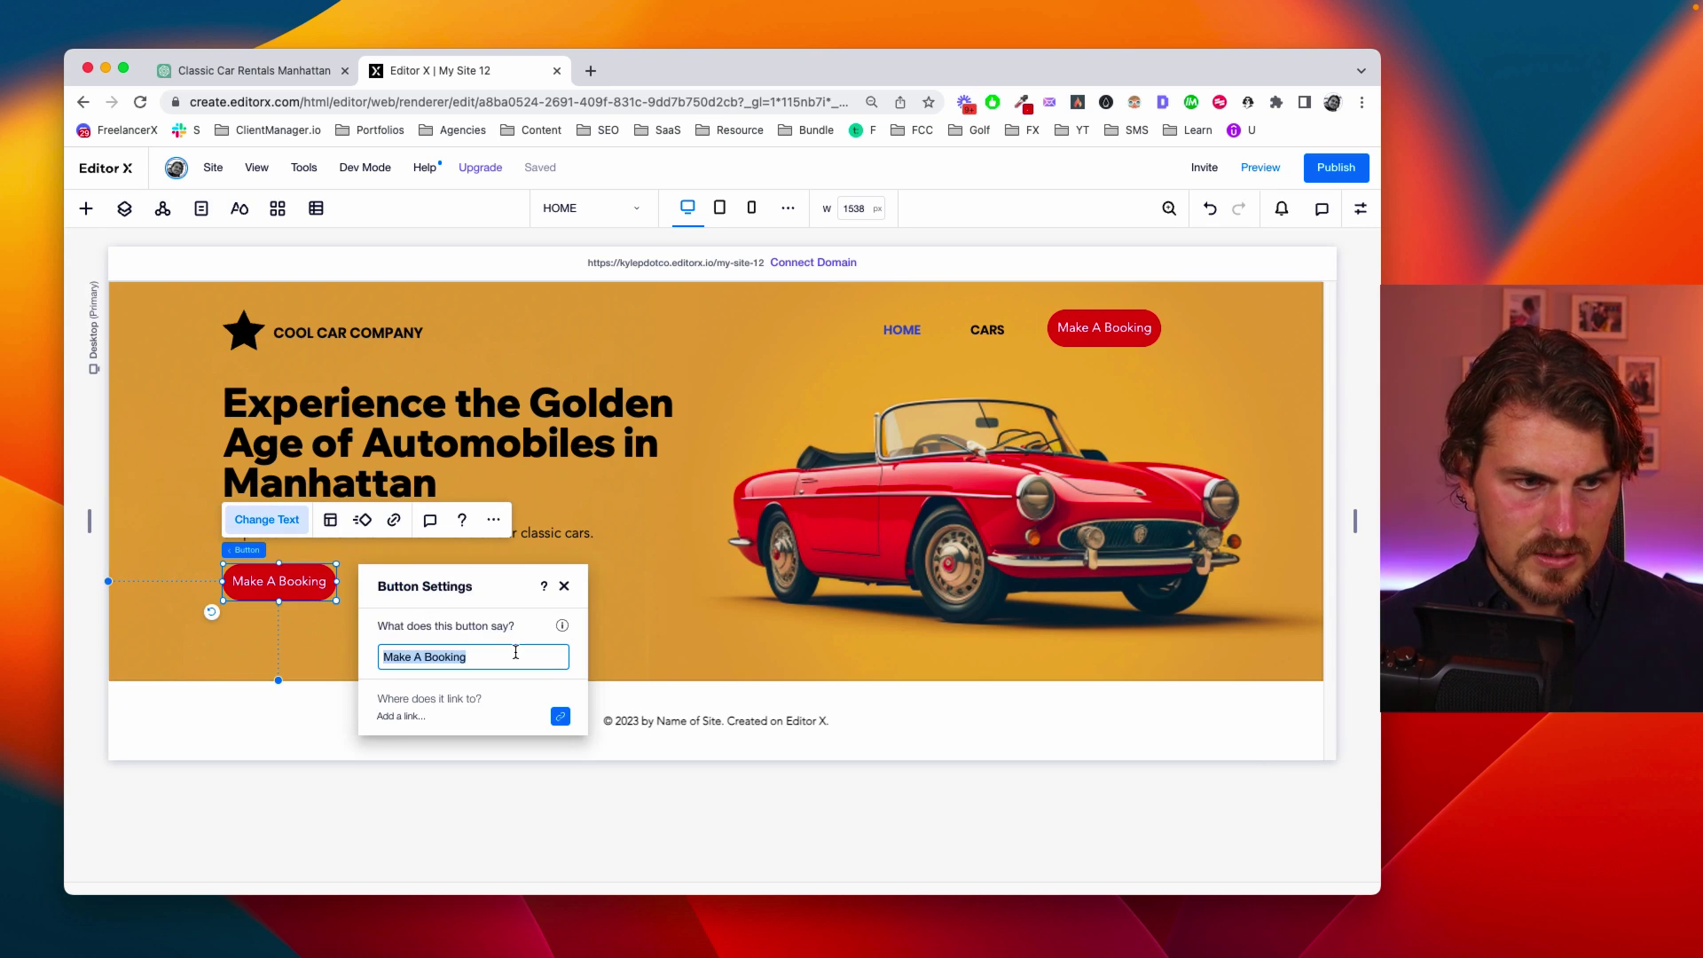
pyautogui.write('Book your classic car rental today')
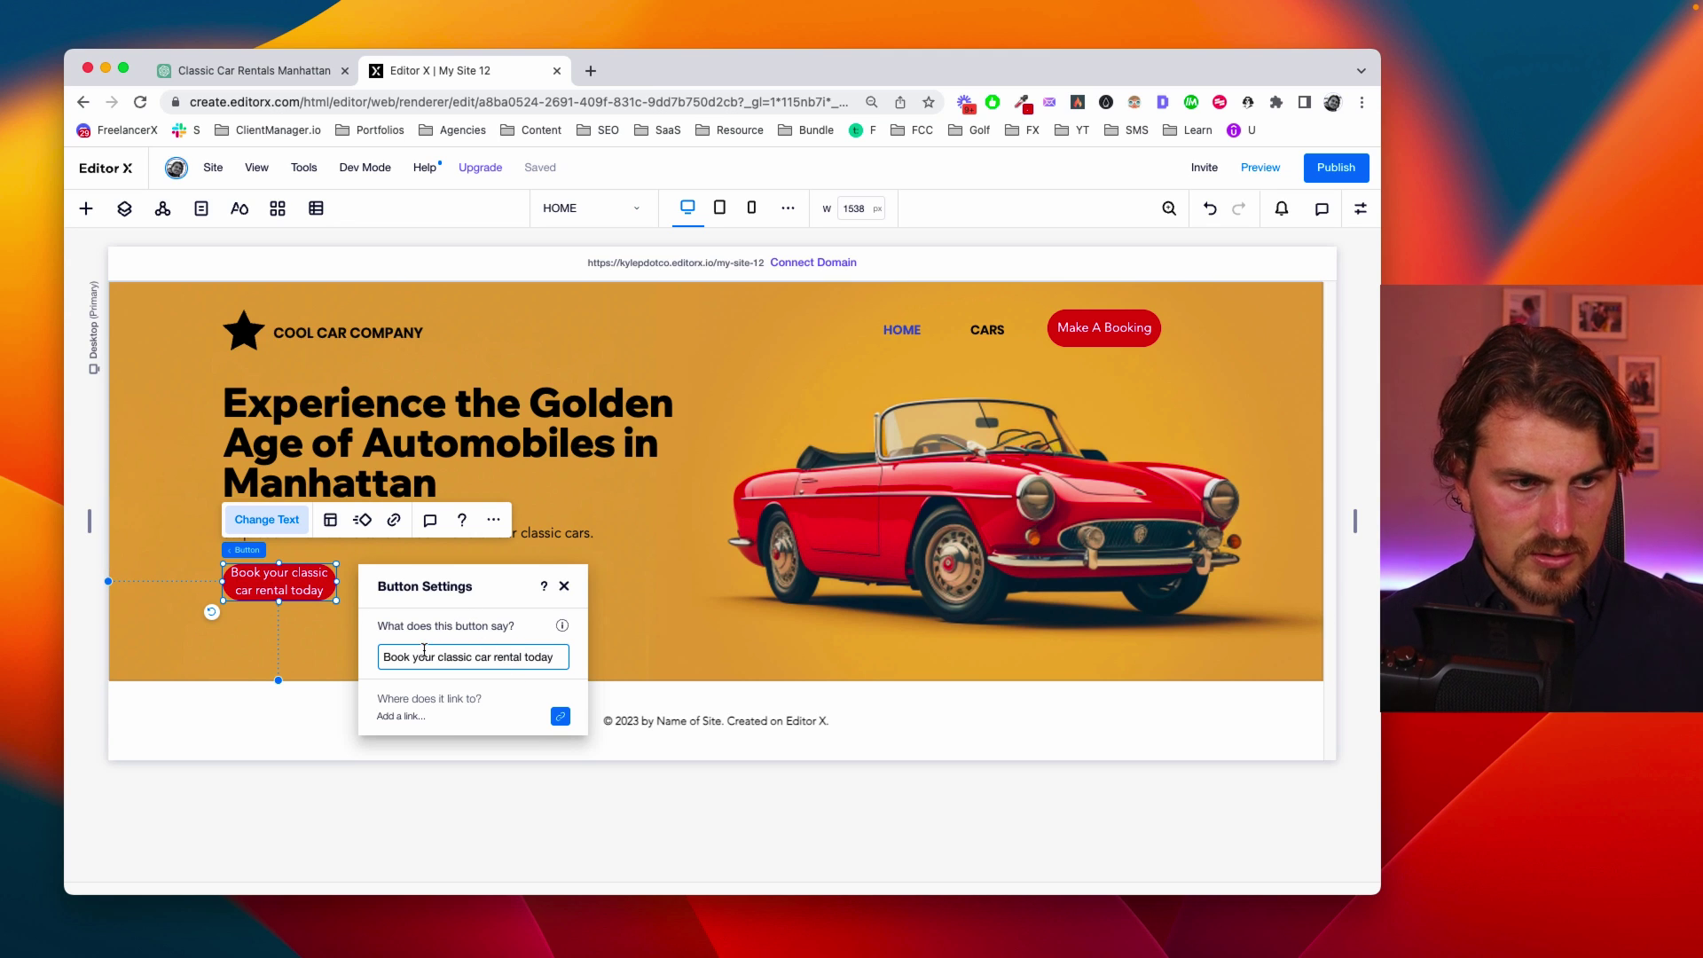
pyautogui.press('super+a')
pyautogui.write('Book Your Classic Car Rental')
# Link the booking button to the BOOKINGS page
pyautogui.click(433, 717)
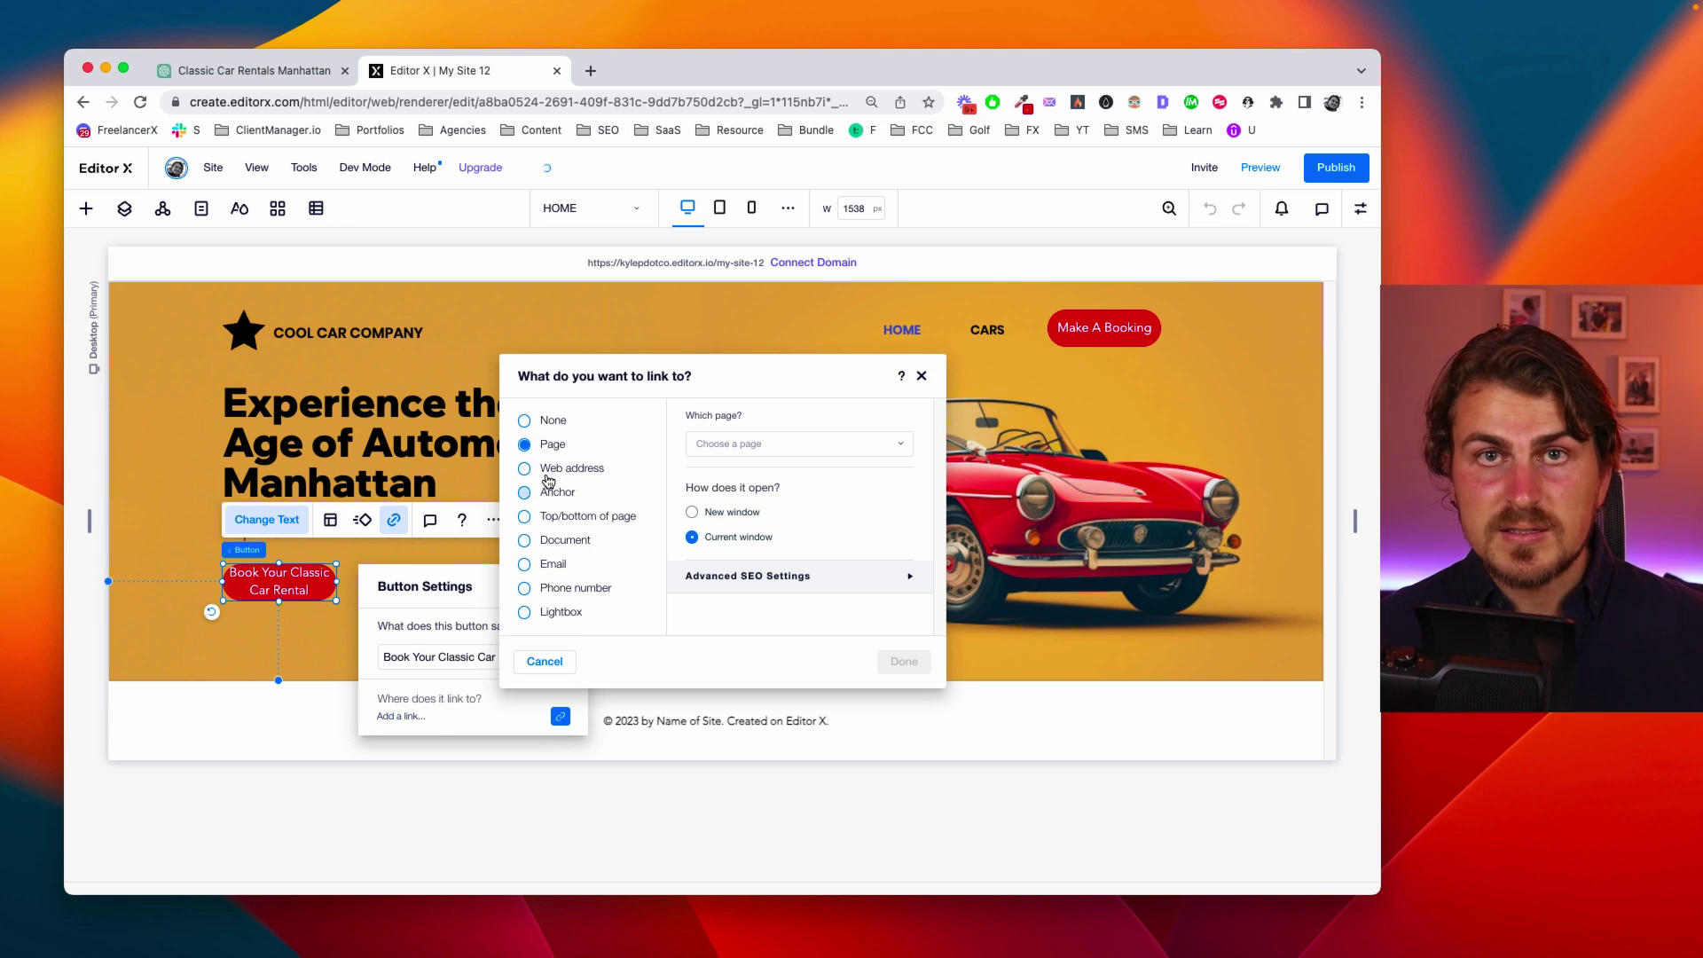
pyautogui.click(718, 445)
pyautogui.click(729, 529)
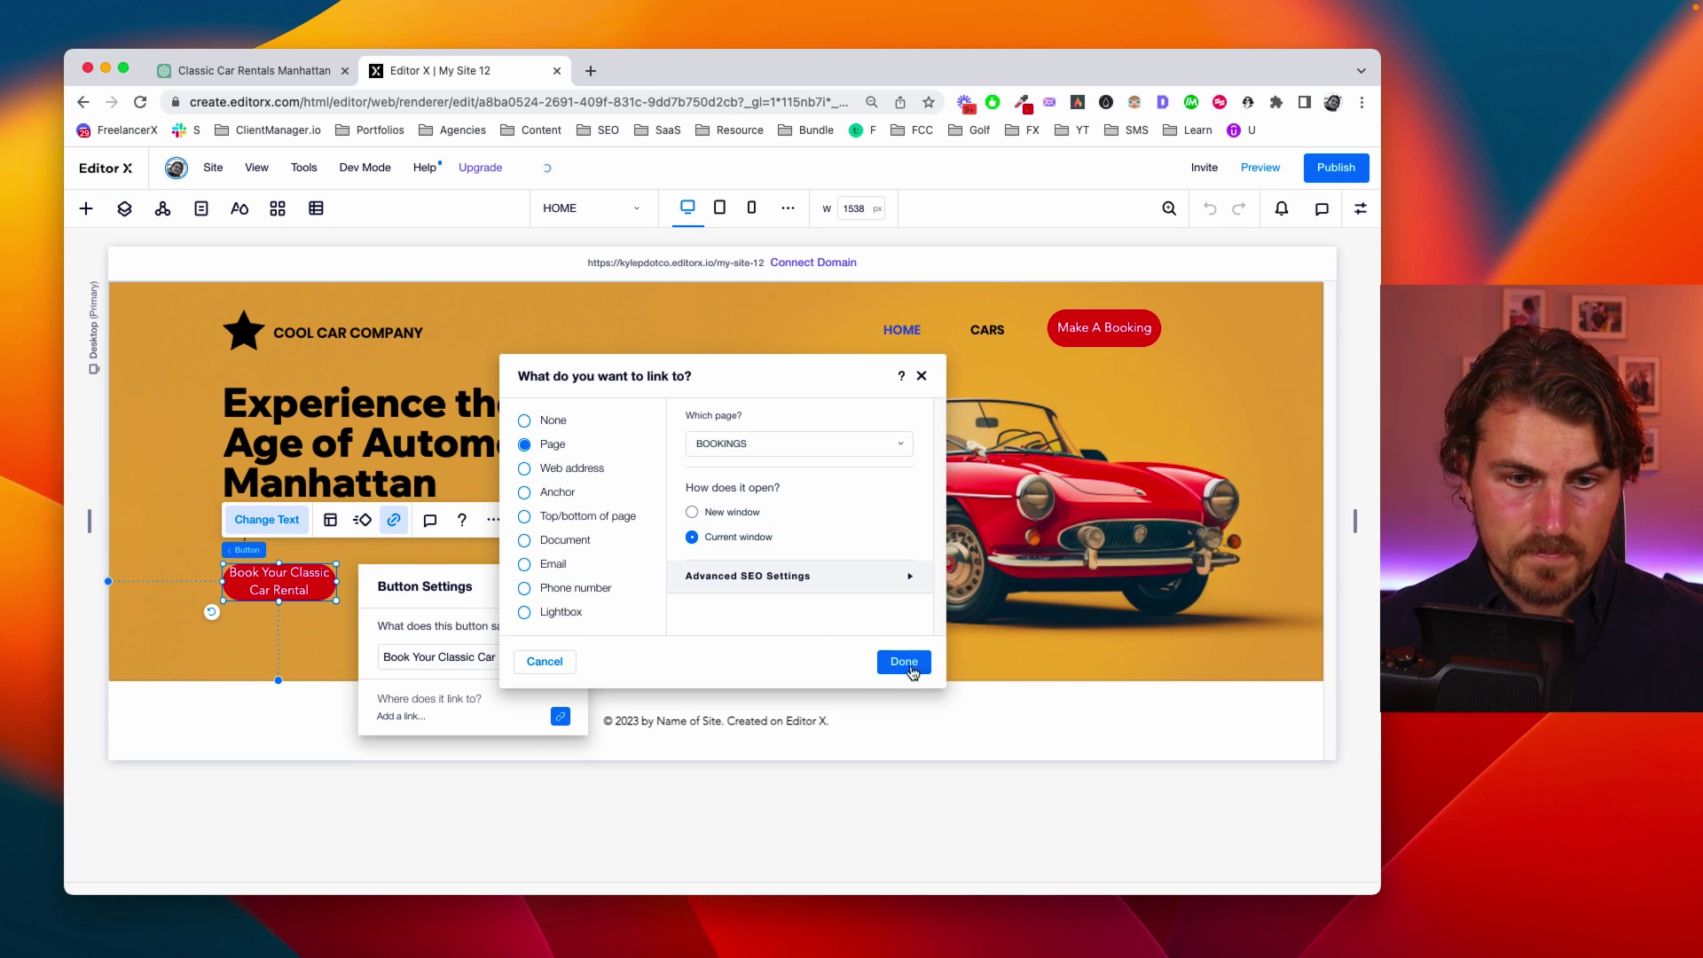
pyautogui.click(910, 671)
pyautogui.click(548, 534)
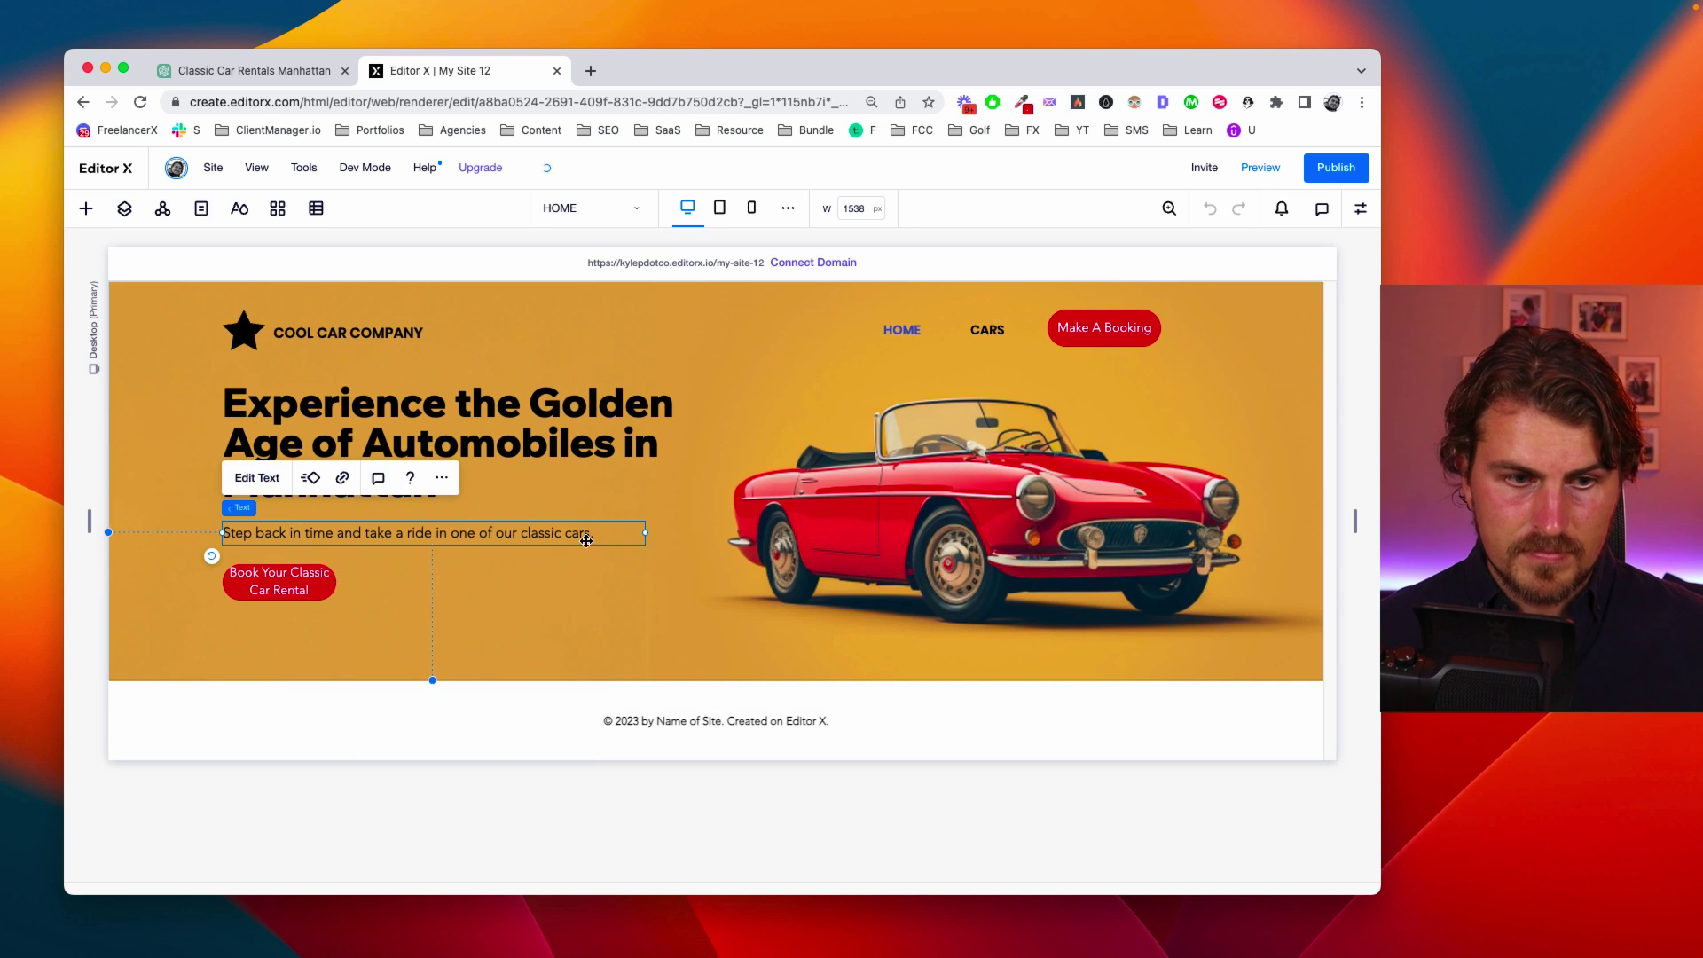
# Widen the button to one line and stack it with the heading and subtitle, shifted slightly lower
pyautogui.click(305, 592)
pyautogui.moveTo(338, 590); pyautogui.dragTo(433, 590)
pyautogui.click(364, 466)
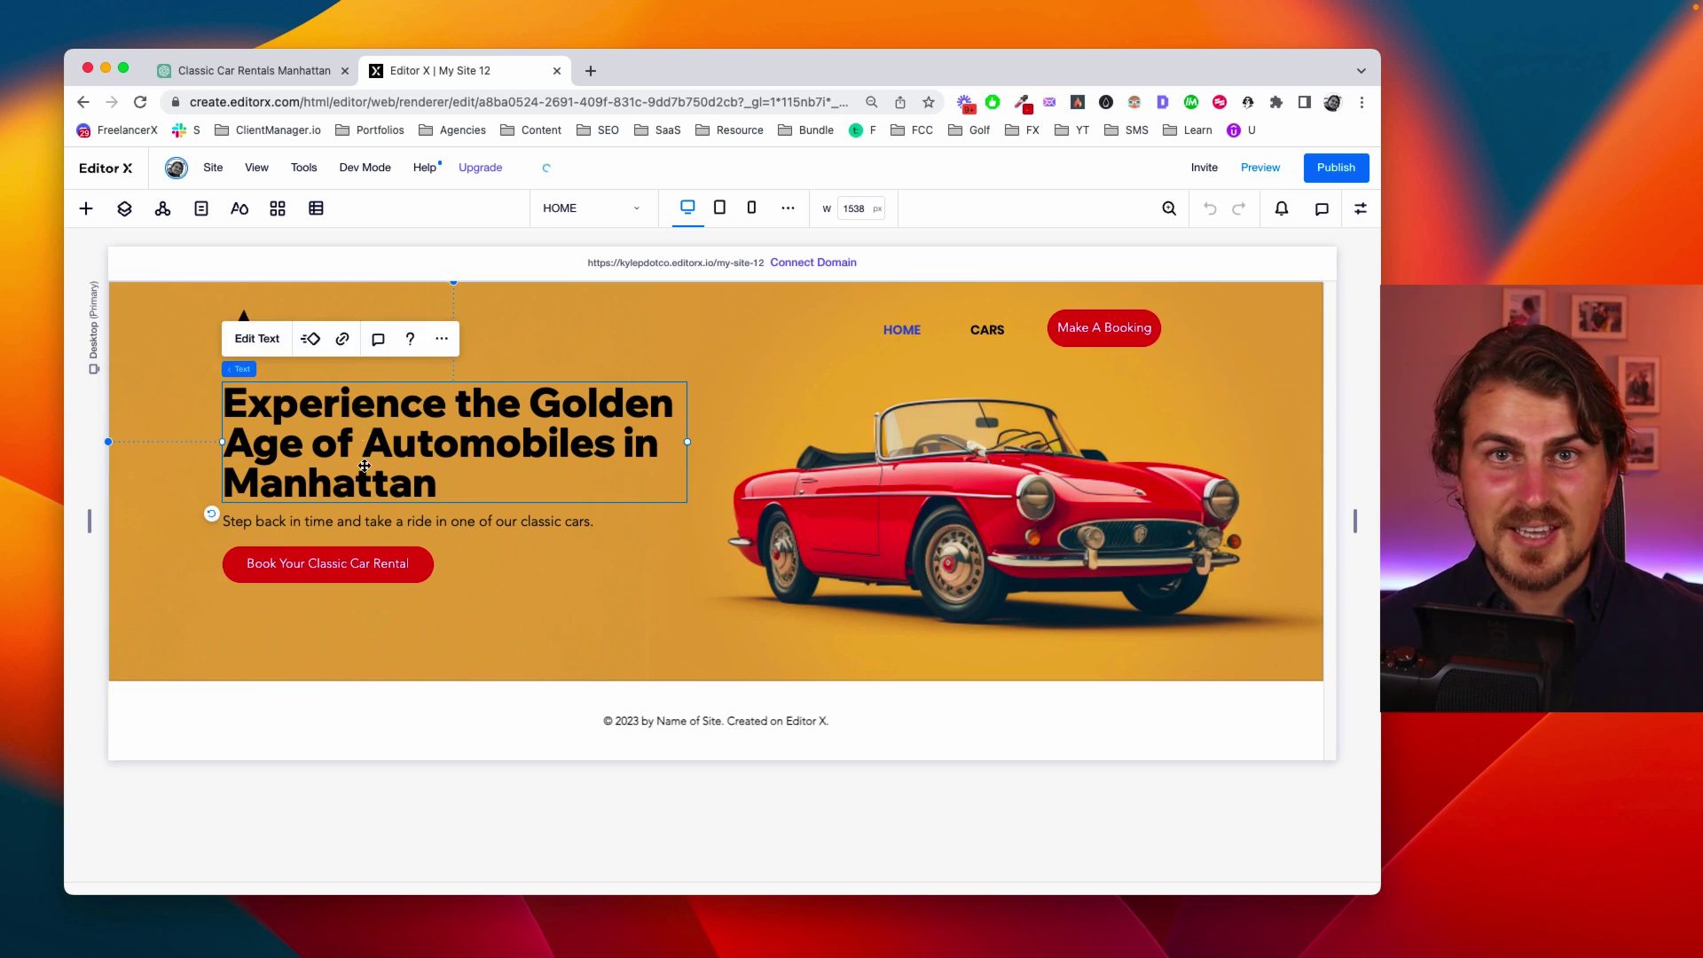
pyautogui.keyDown('shift'); pyautogui.click(357, 521); pyautogui.keyUp('shift')
pyautogui.keyDown('shift'); pyautogui.click(346, 566); pyautogui.keyUp('shift')
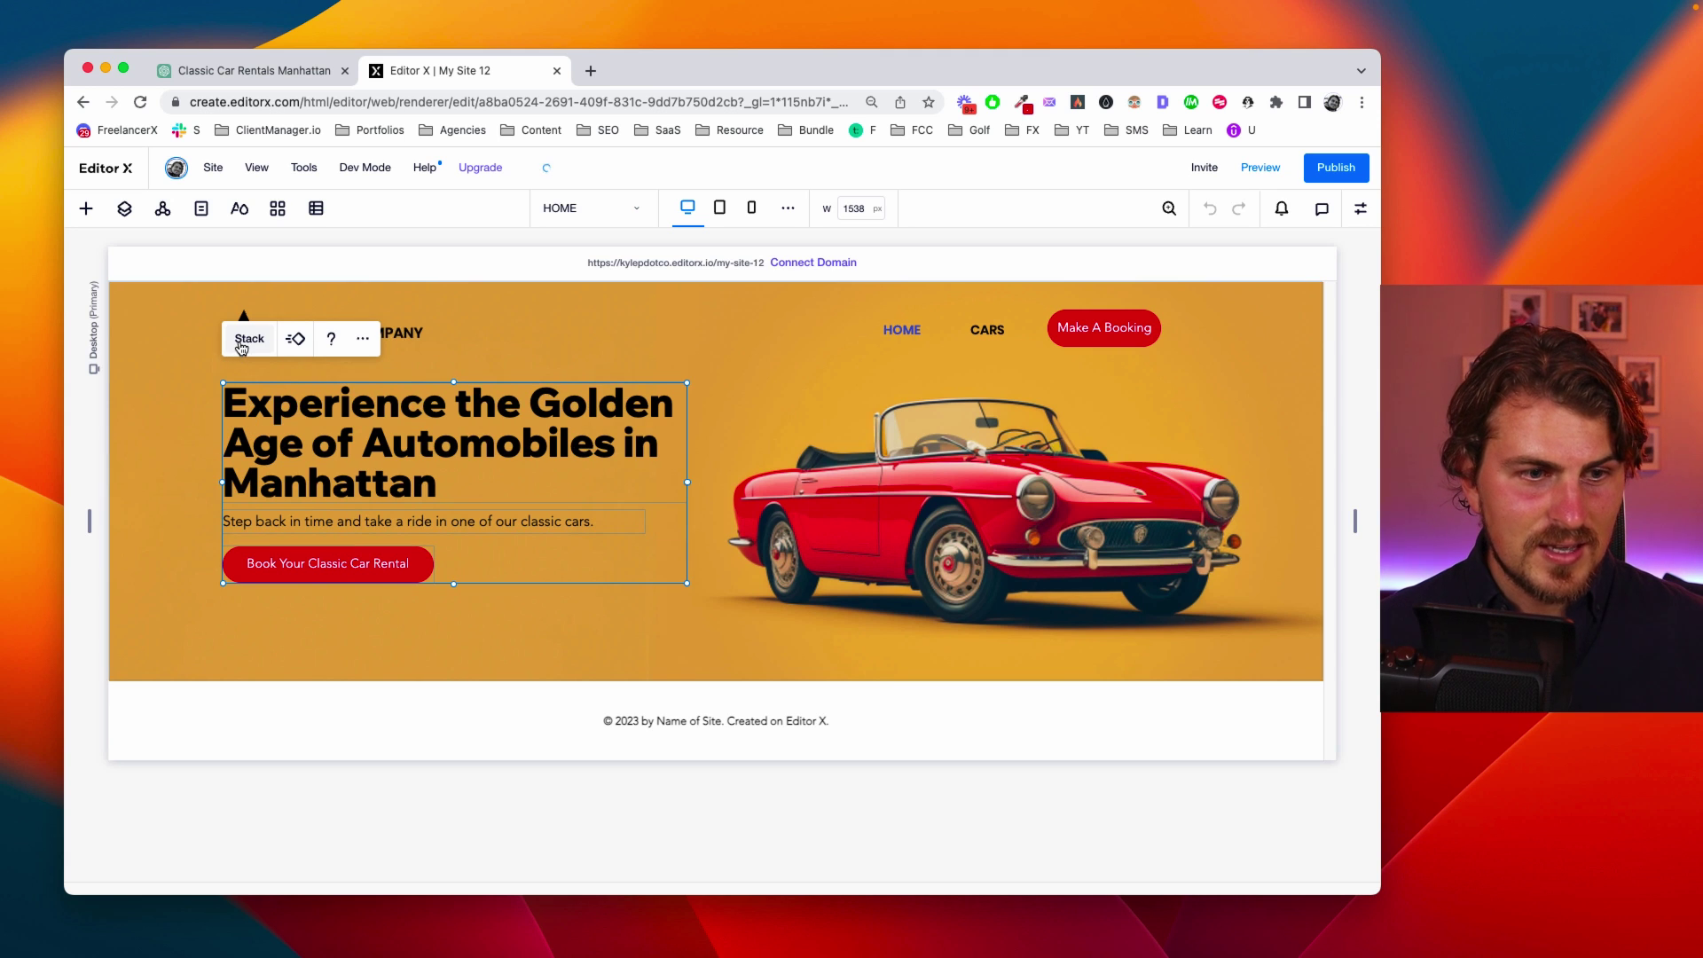
pyautogui.click(249, 339)
pyautogui.moveTo(336, 441); pyautogui.dragTo(336, 456)
pyautogui.click(714, 472)
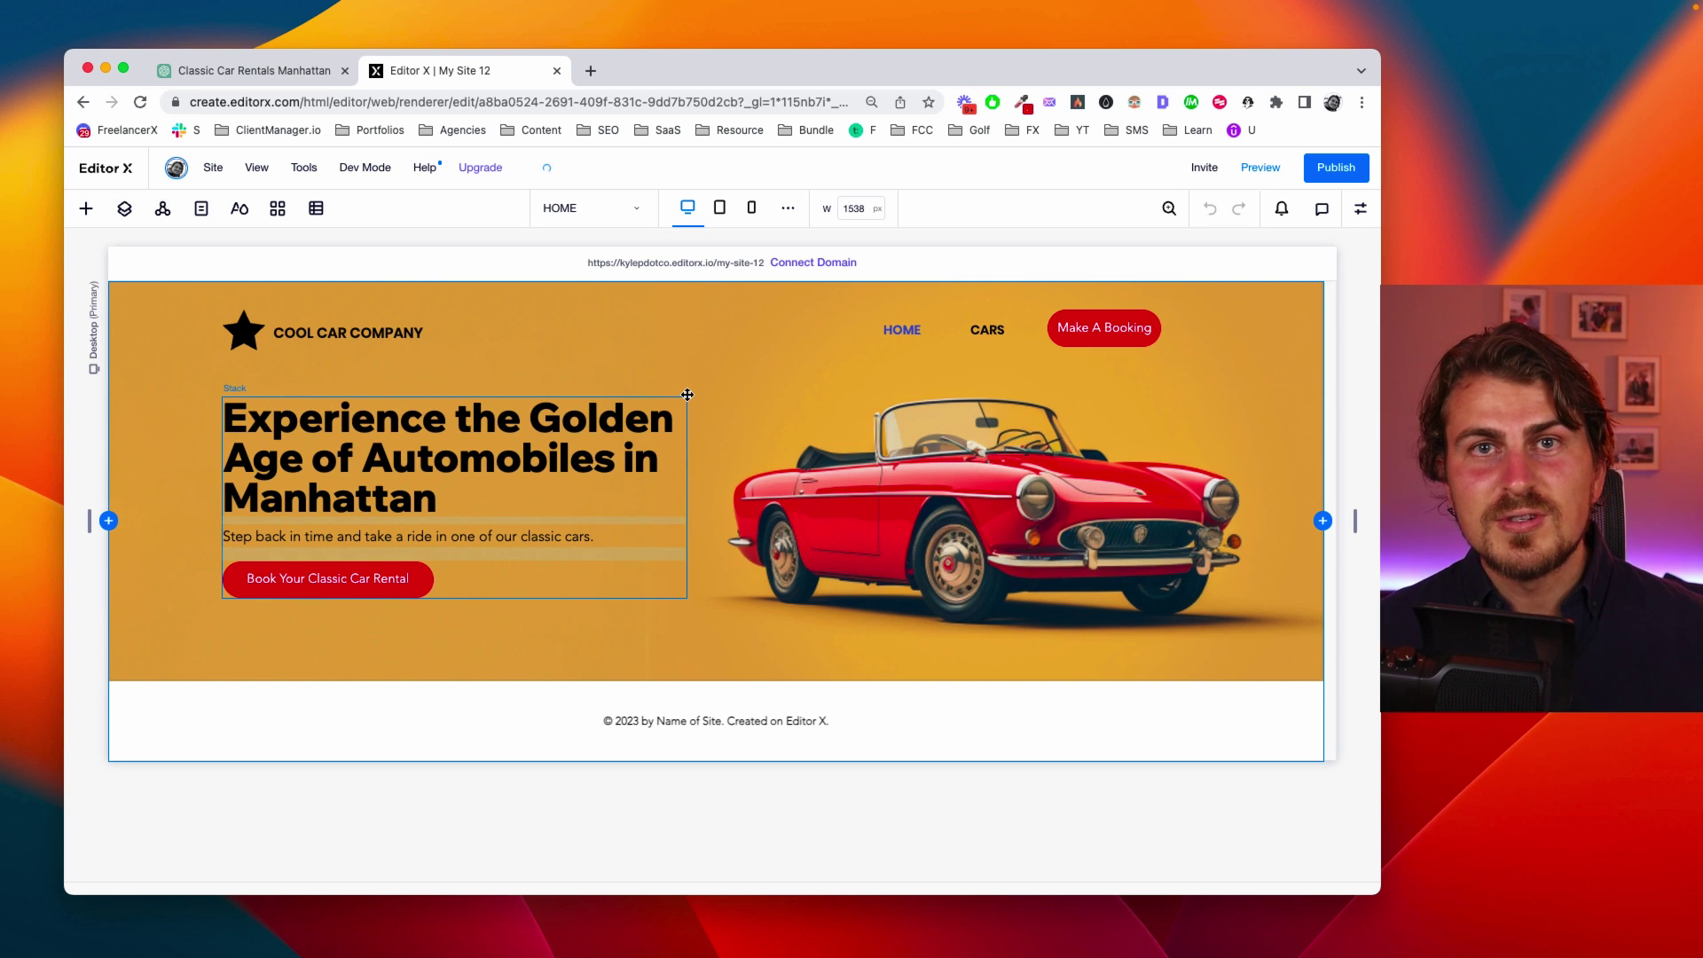
# Add a blank section below the hero and insert the dark two-column Services composition into it
pyautogui.click(711, 679)
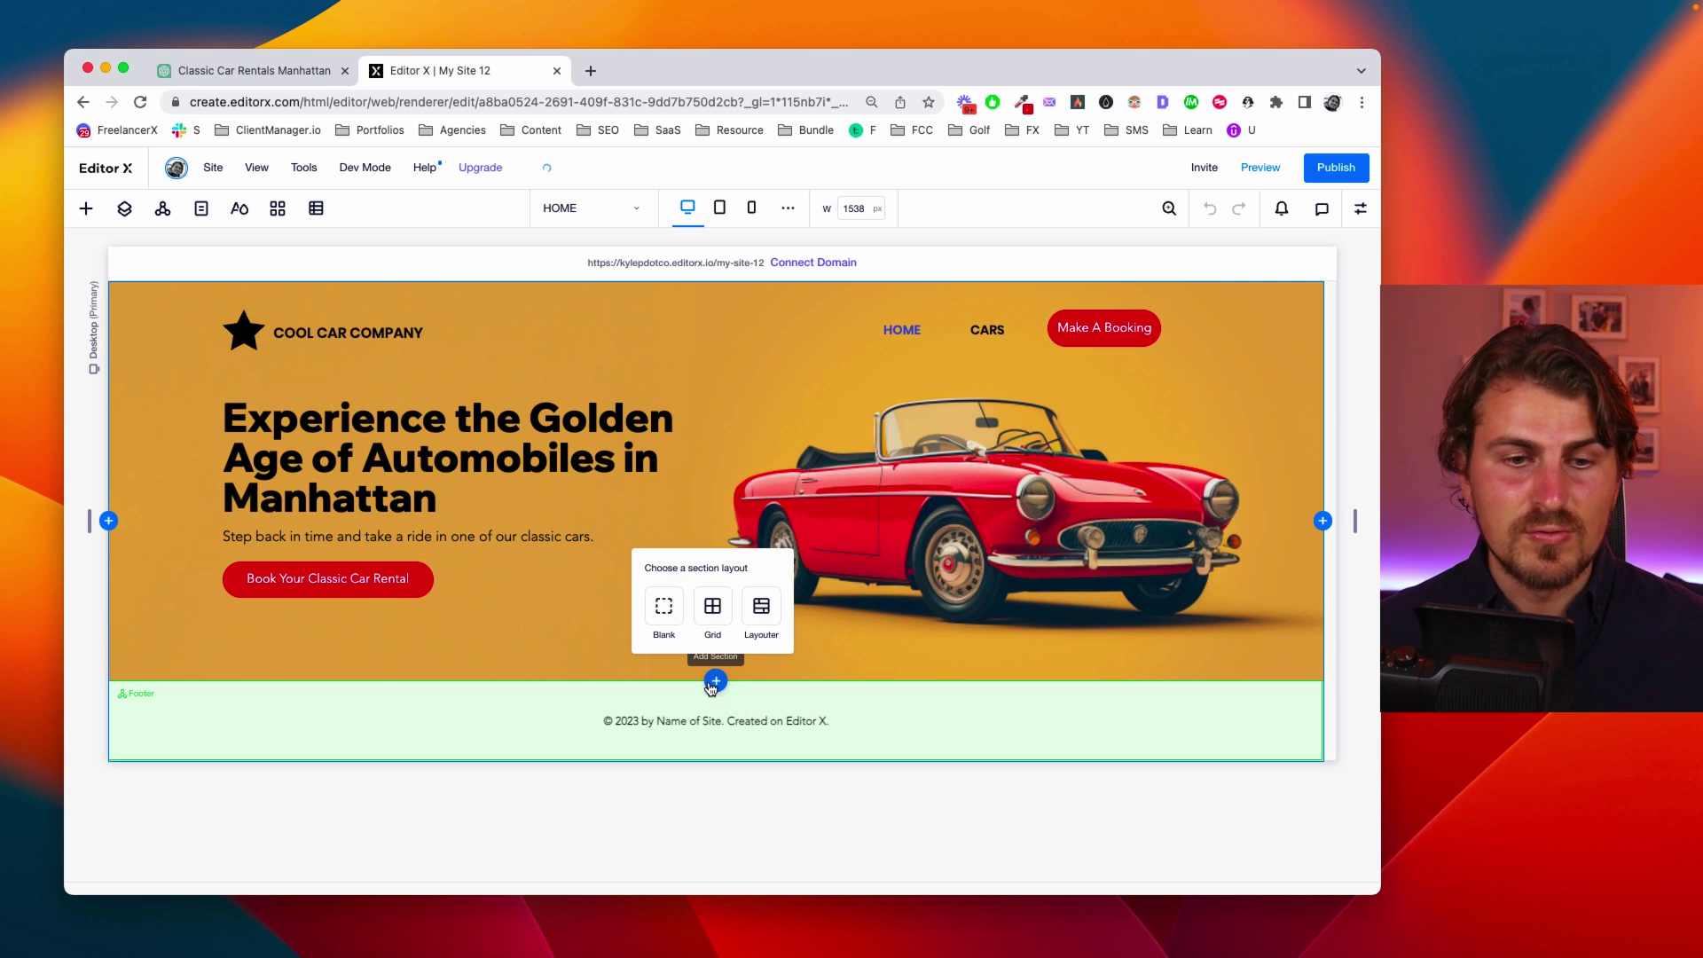
pyautogui.click(657, 608)
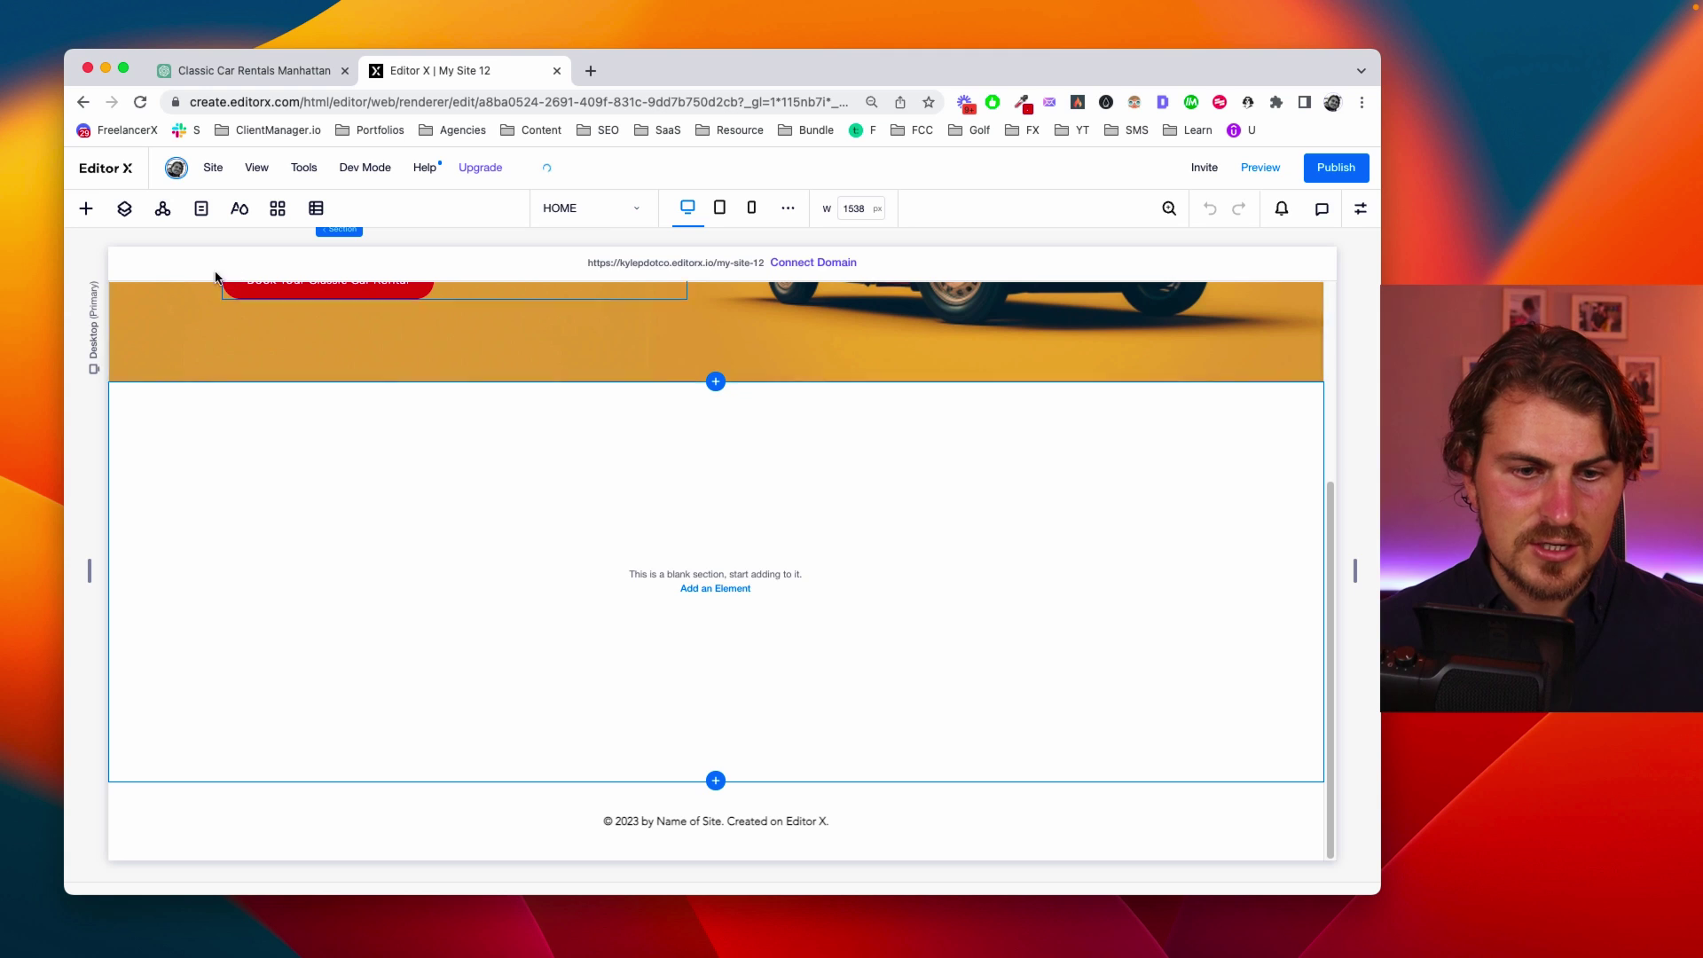
pyautogui.click(86, 210)
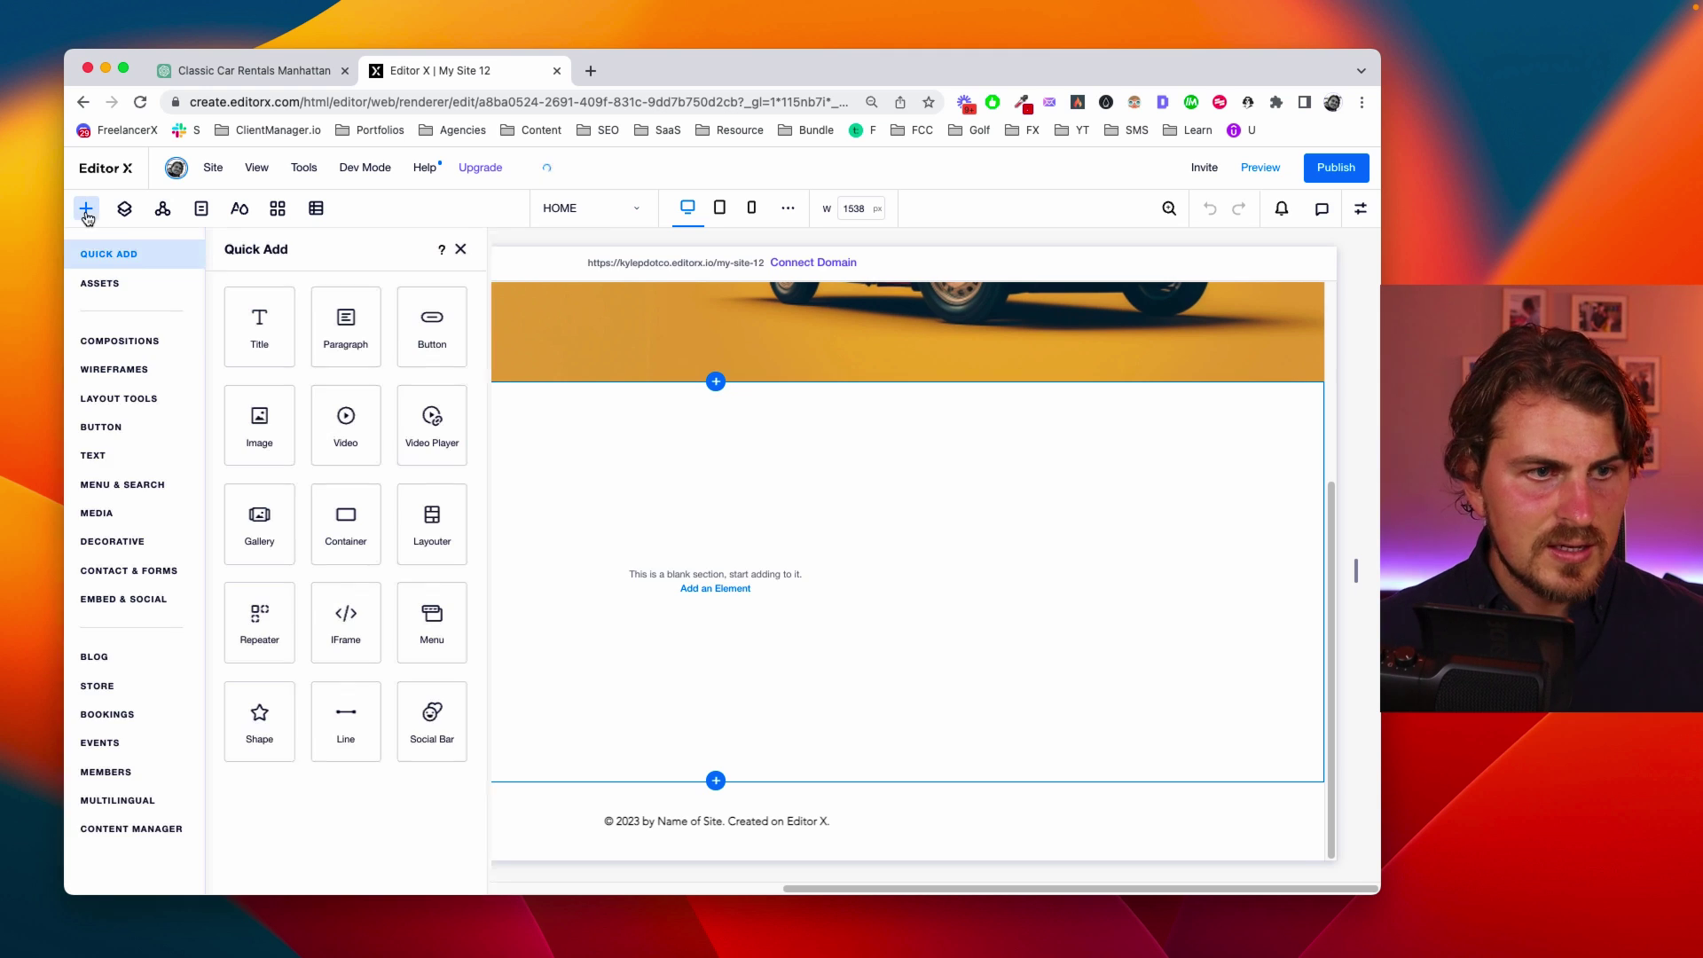
pyautogui.click(124, 347)
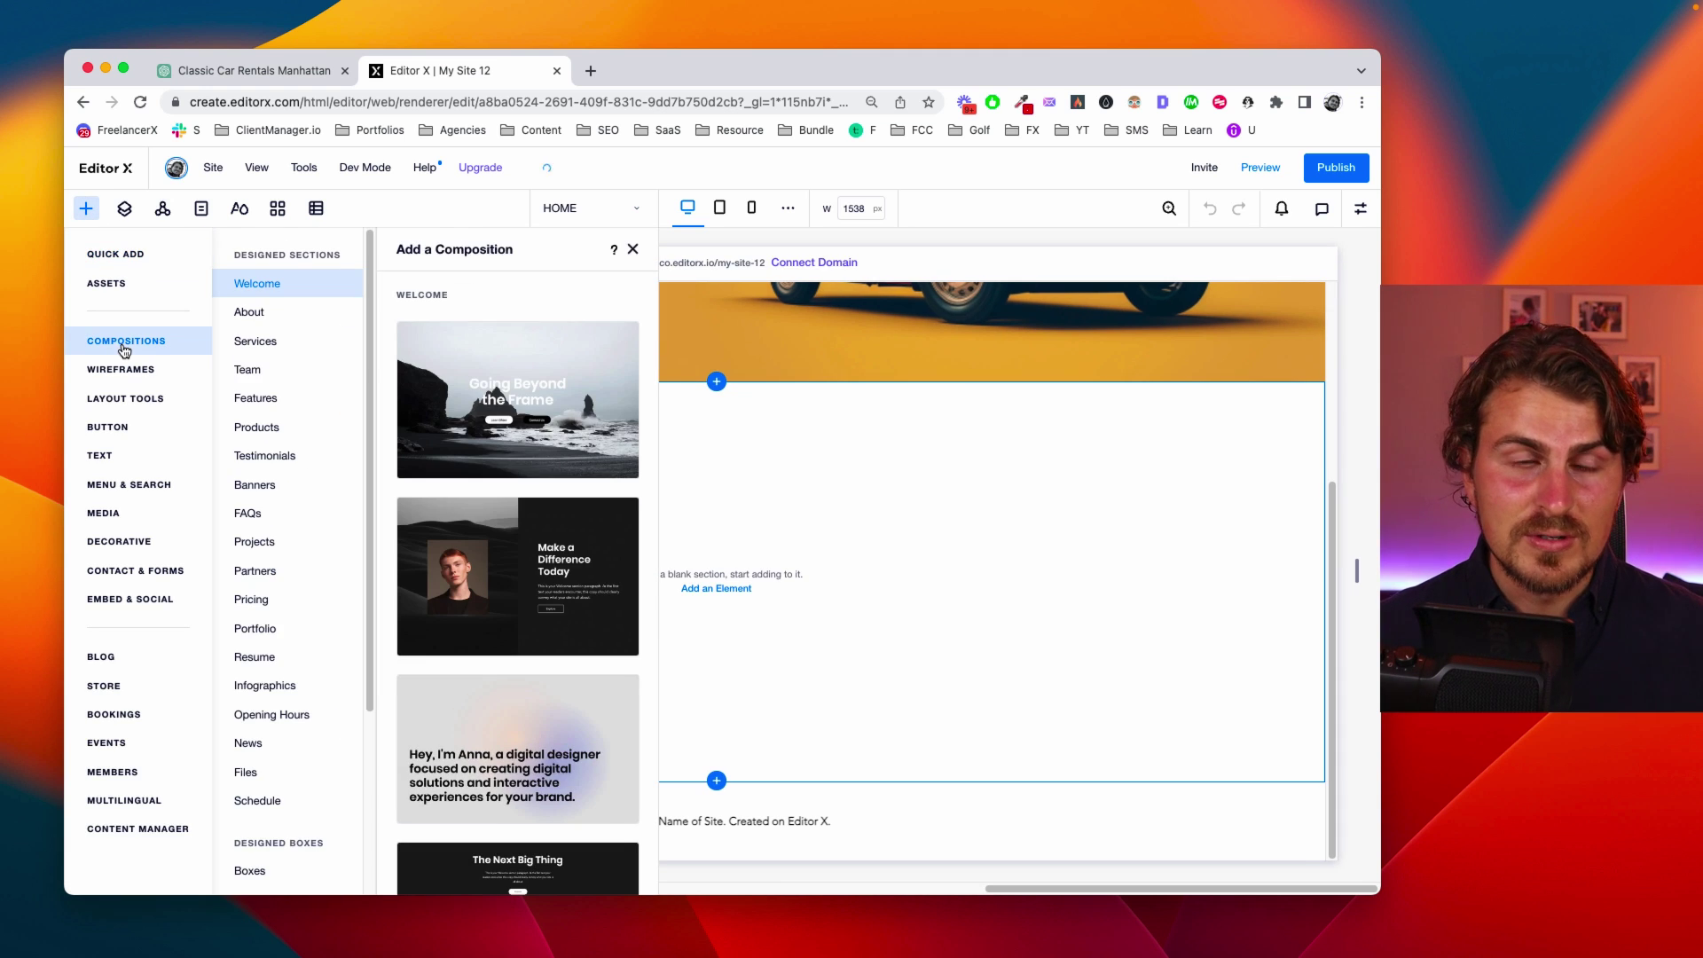
pyautogui.click(292, 344)
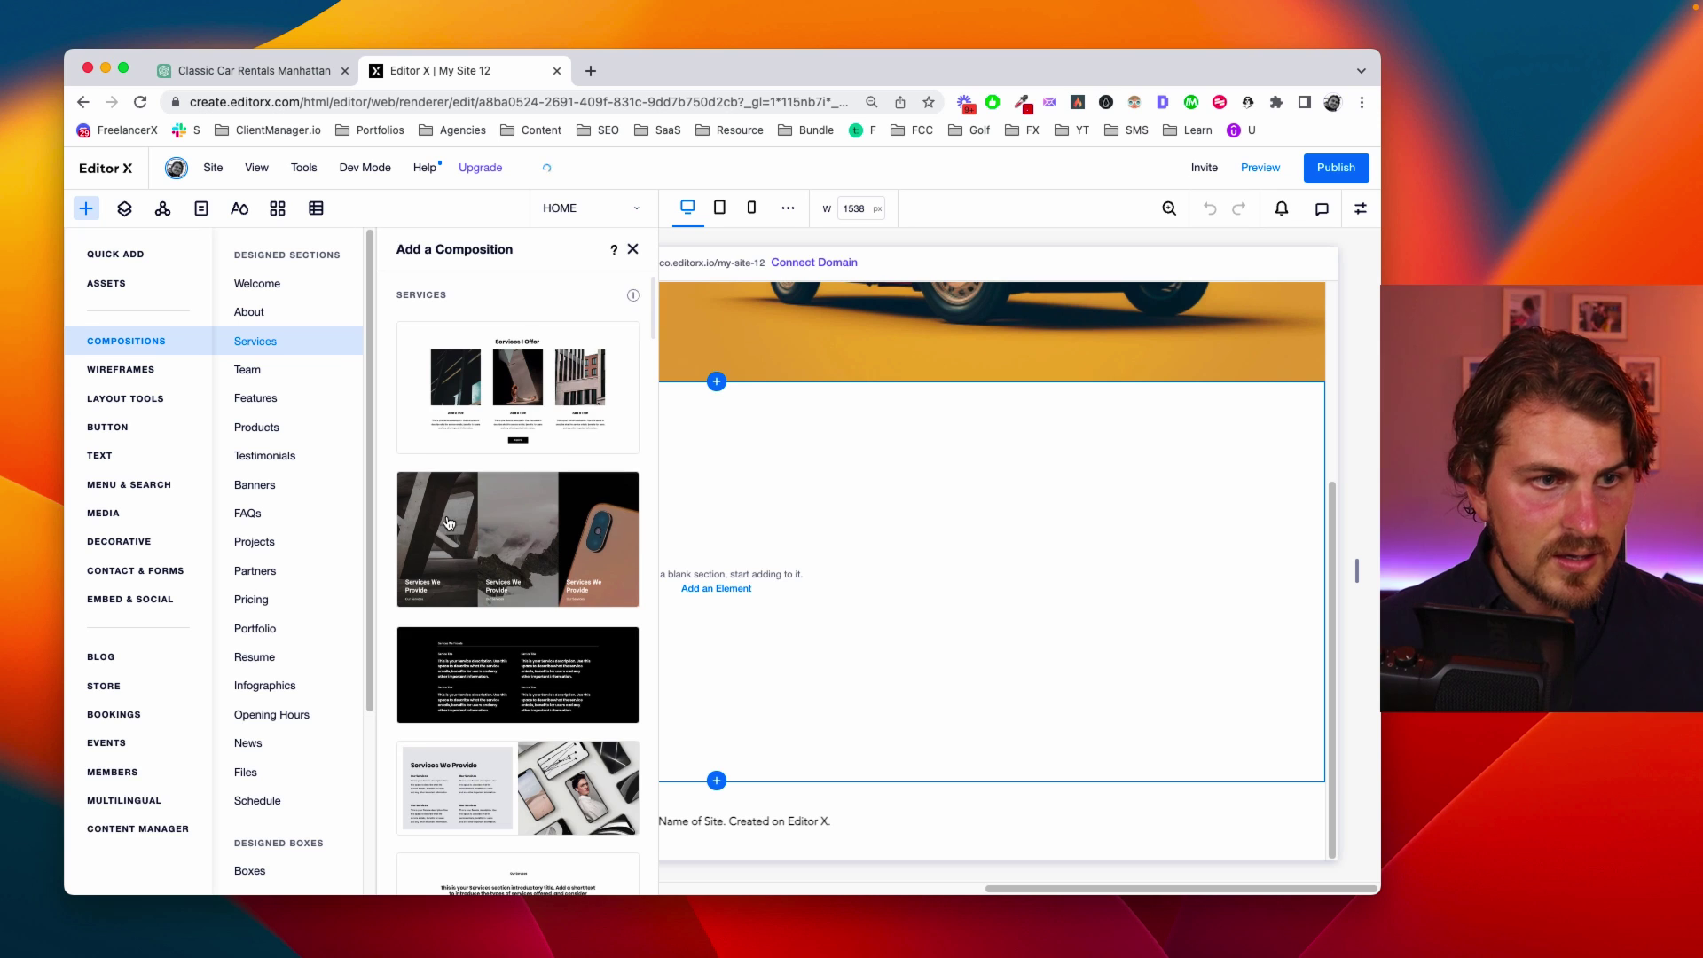
pyautogui.scroll(-10, 482, 544)
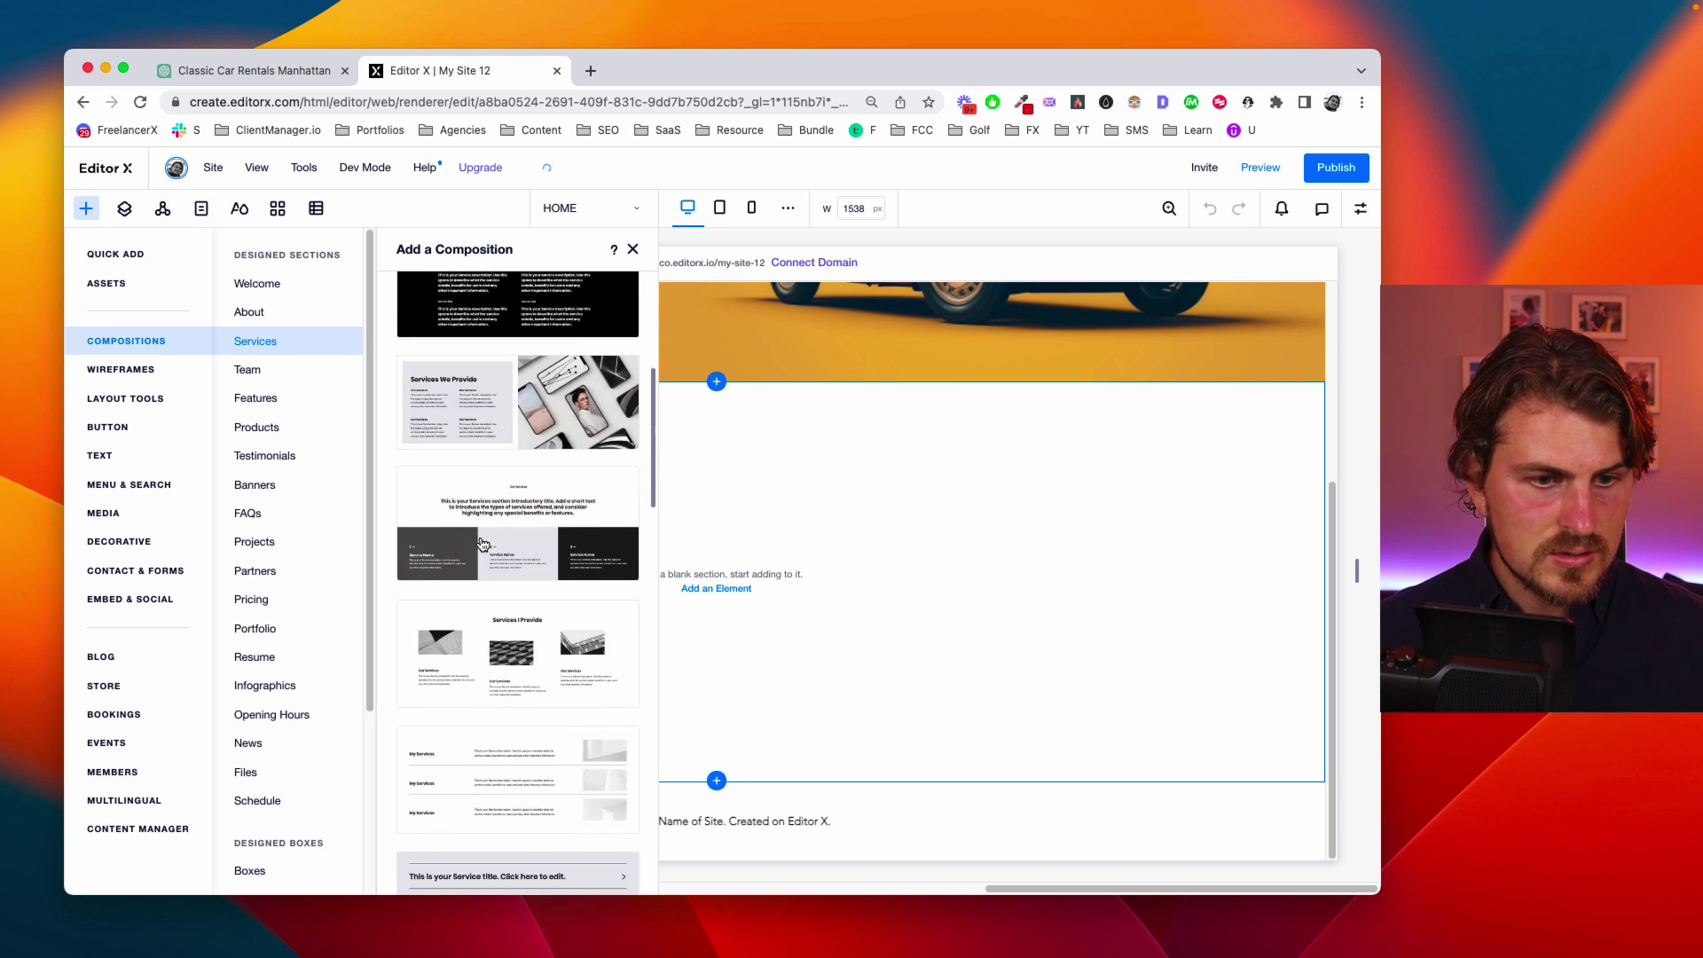
pyautogui.scroll(-2, 481, 536)
pyautogui.scroll(4, 532, 577)
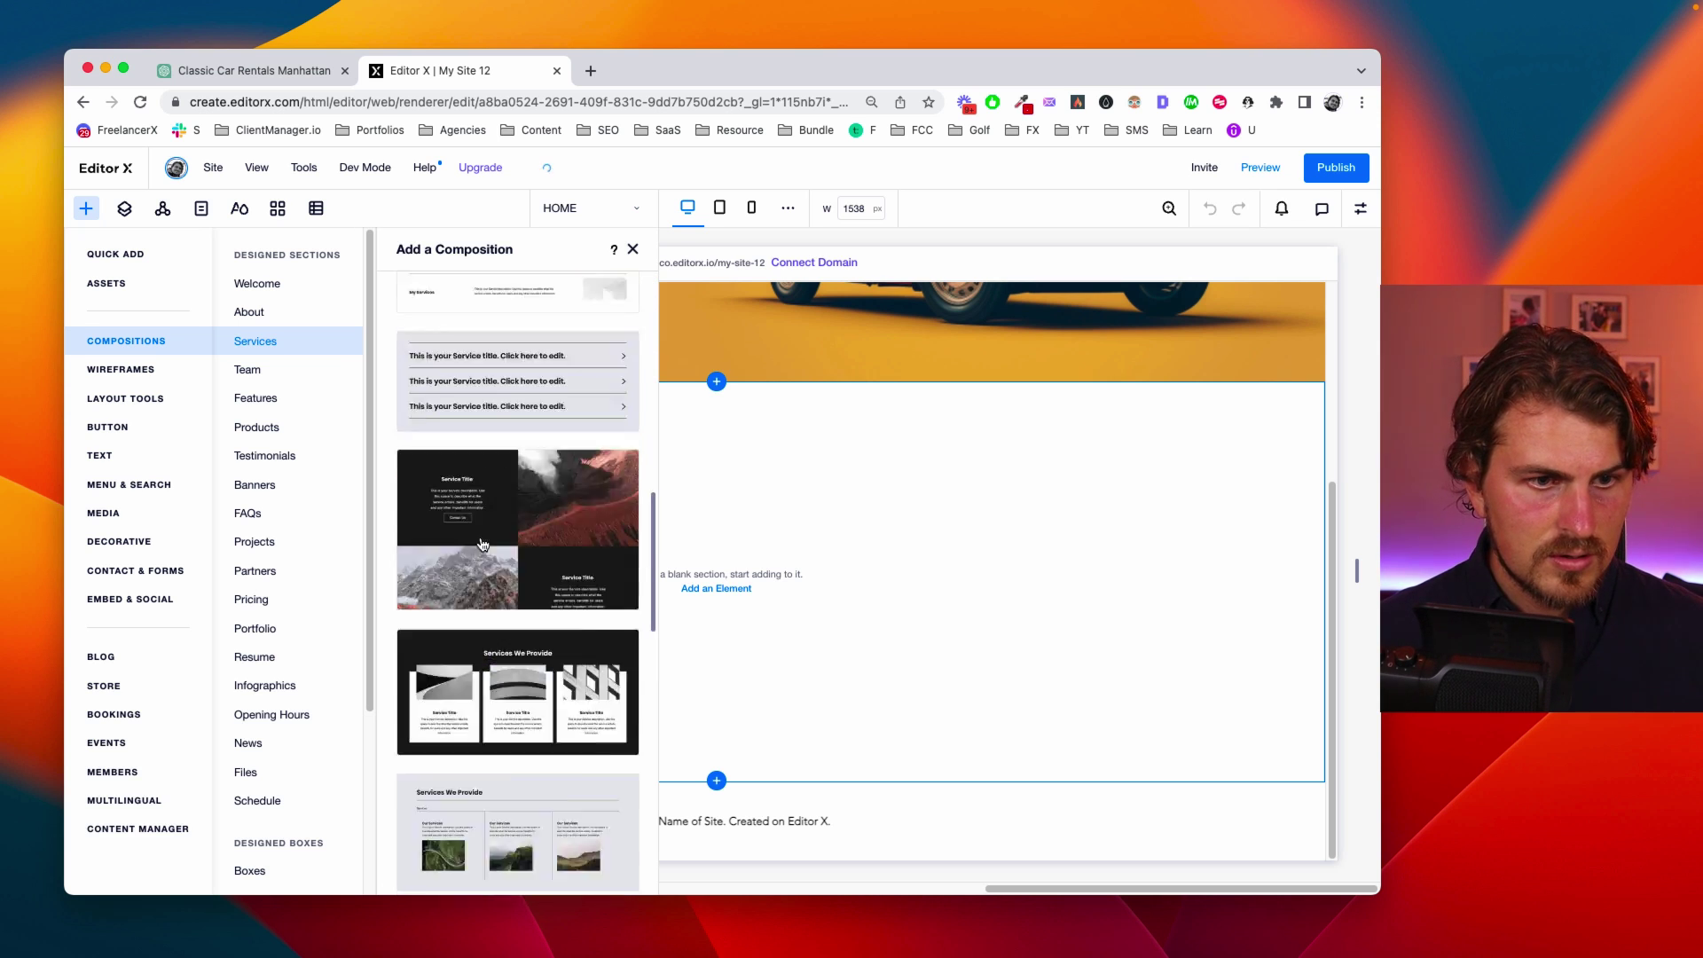
pyautogui.click(560, 613)
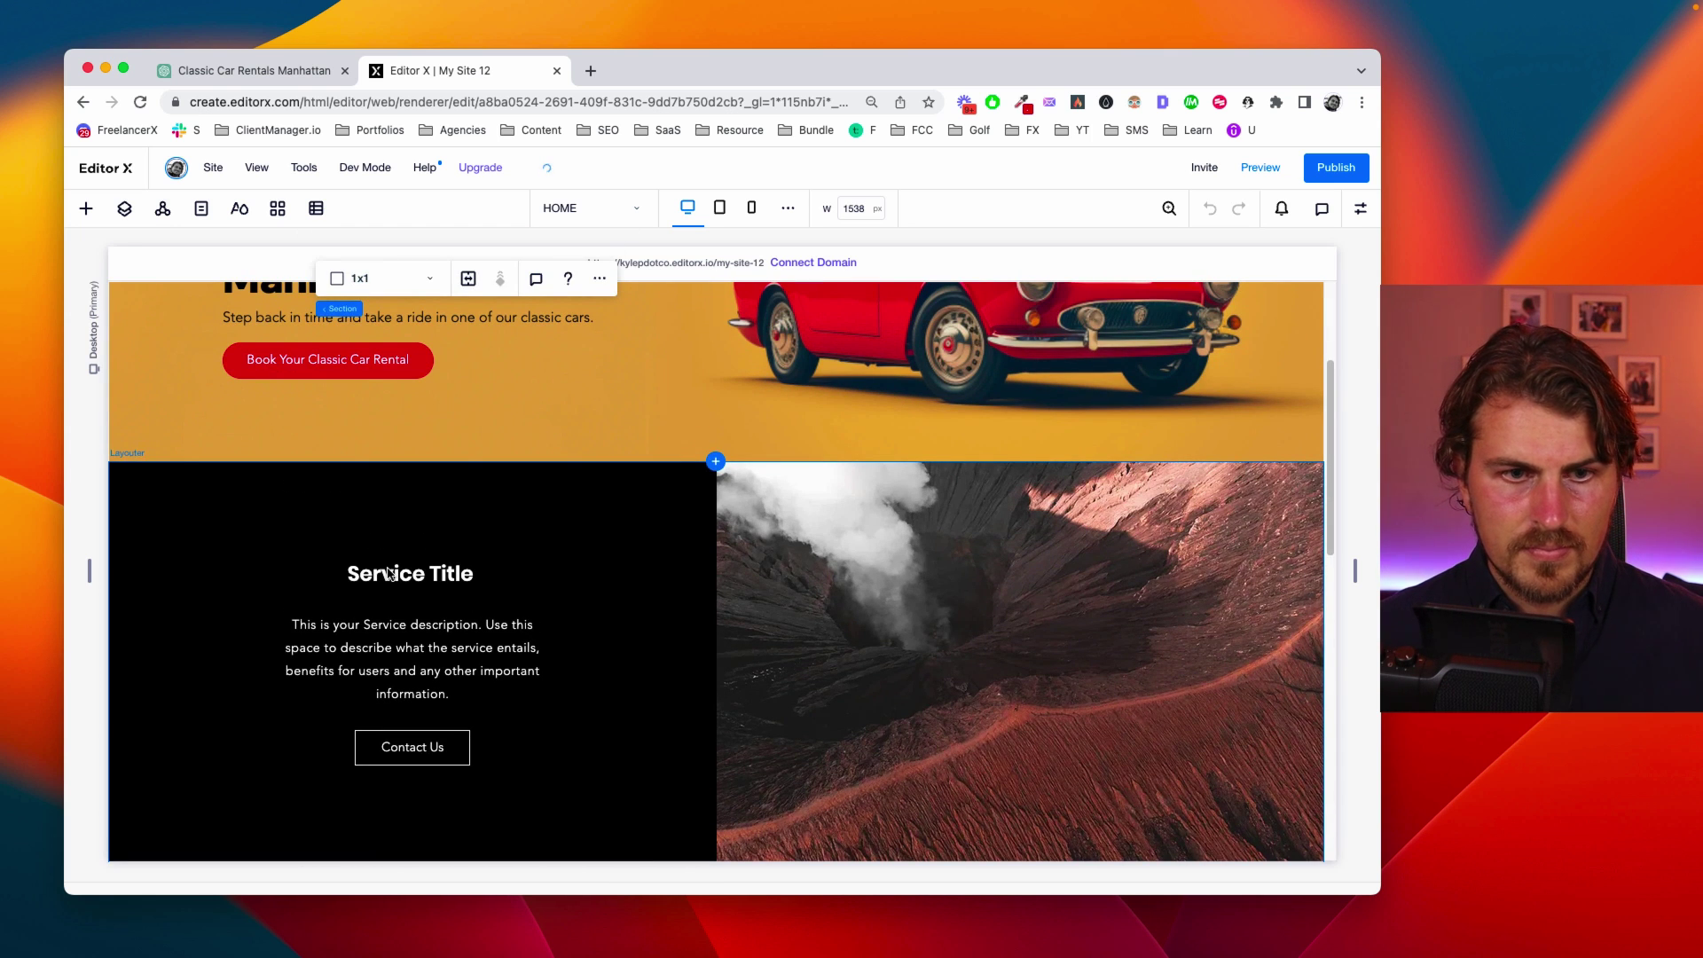
pyautogui.click(389, 572)
# Replace the first Service Title with 'Wide Selection of Cars' from the ChatGPT answer, without the colon
pyautogui.click(425, 633)
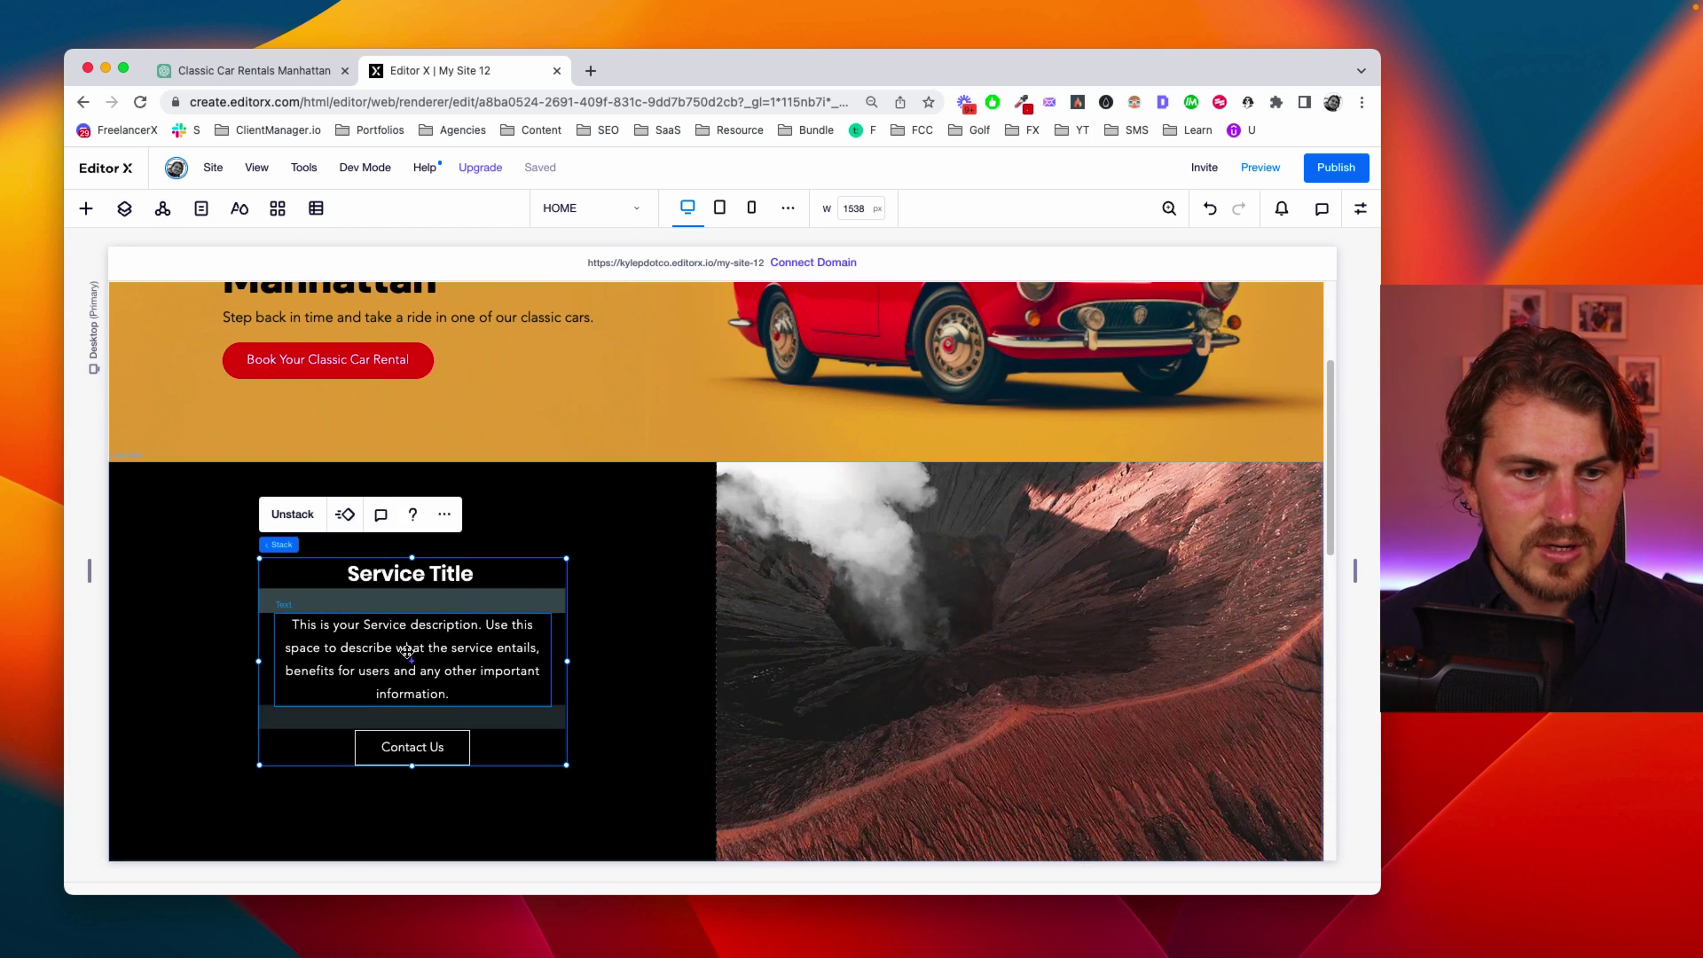
pyautogui.click(290, 70)
pyautogui.click(639, 568)
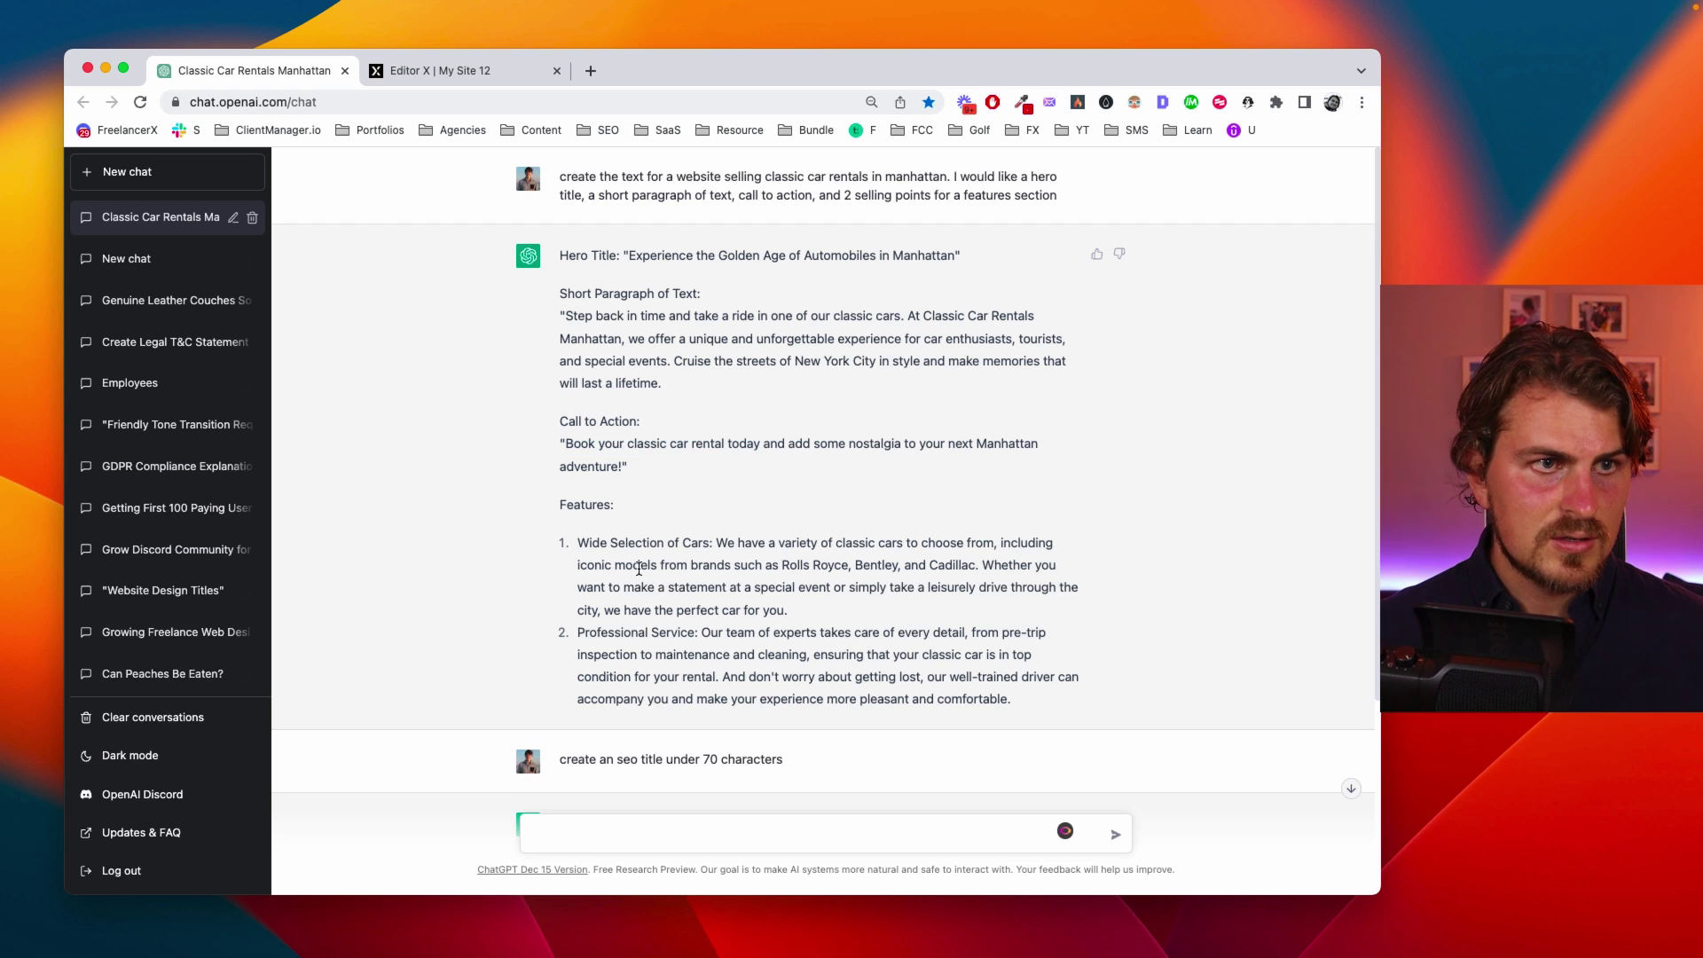
pyautogui.moveTo(714, 544); pyautogui.dragTo(579, 544)
pyautogui.press('super+c')
pyautogui.click(475, 70)
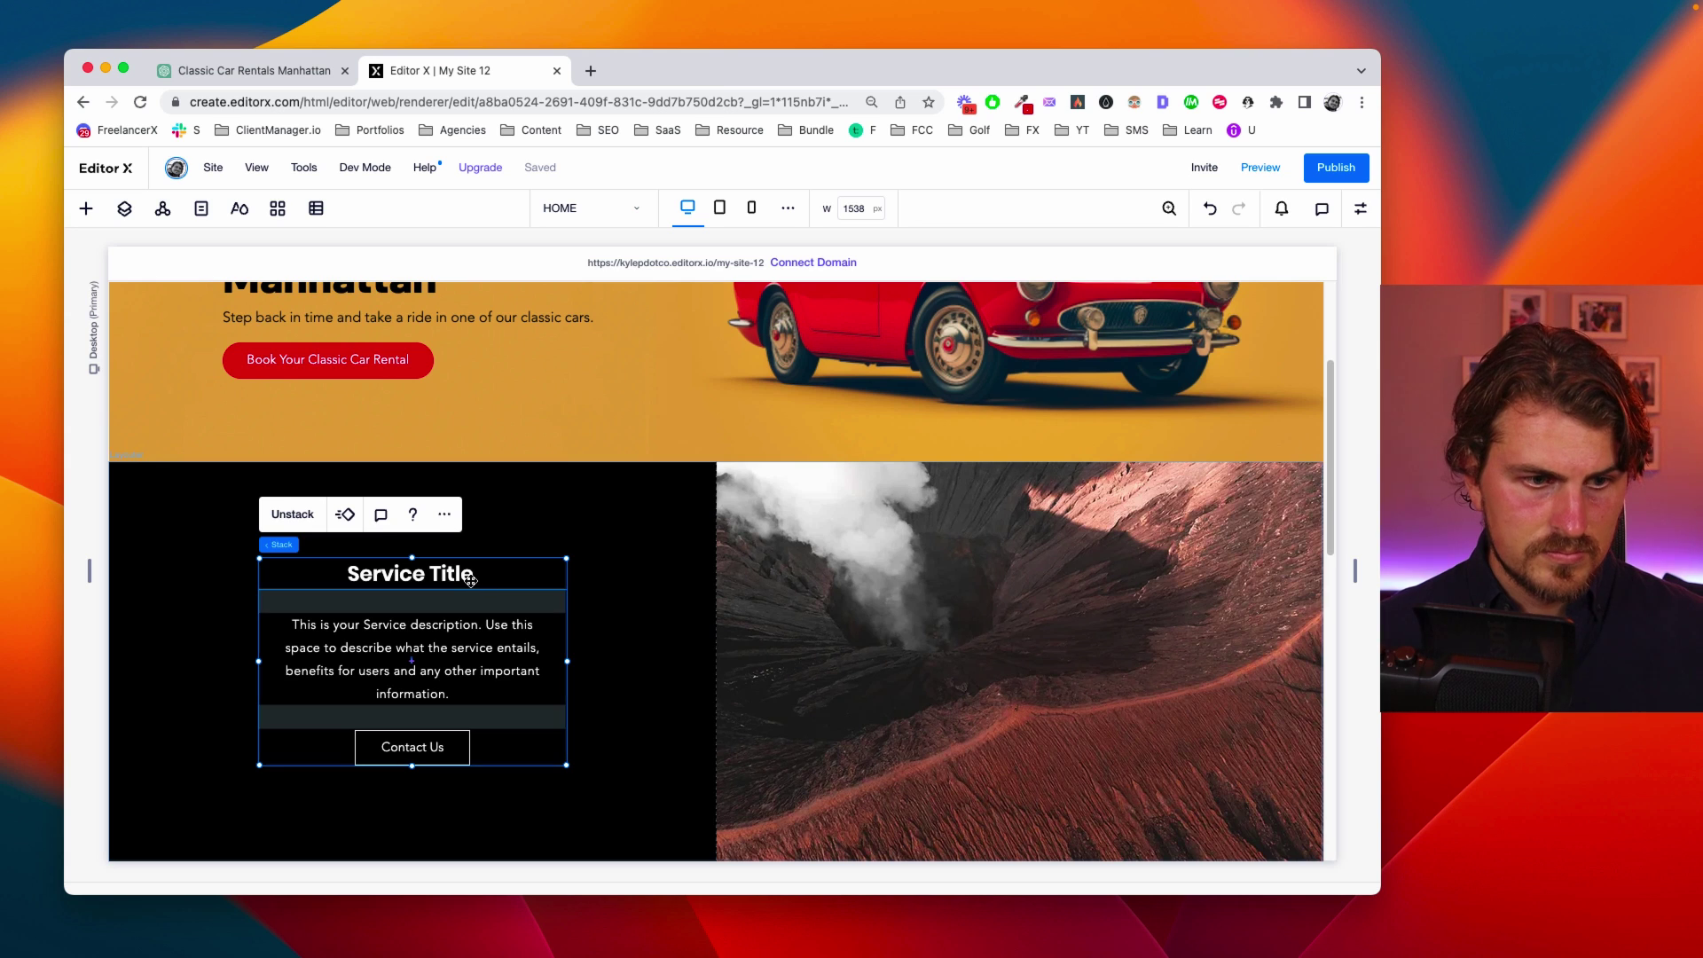
pyautogui.doubleClick(470, 581)
pyautogui.press('super+v')
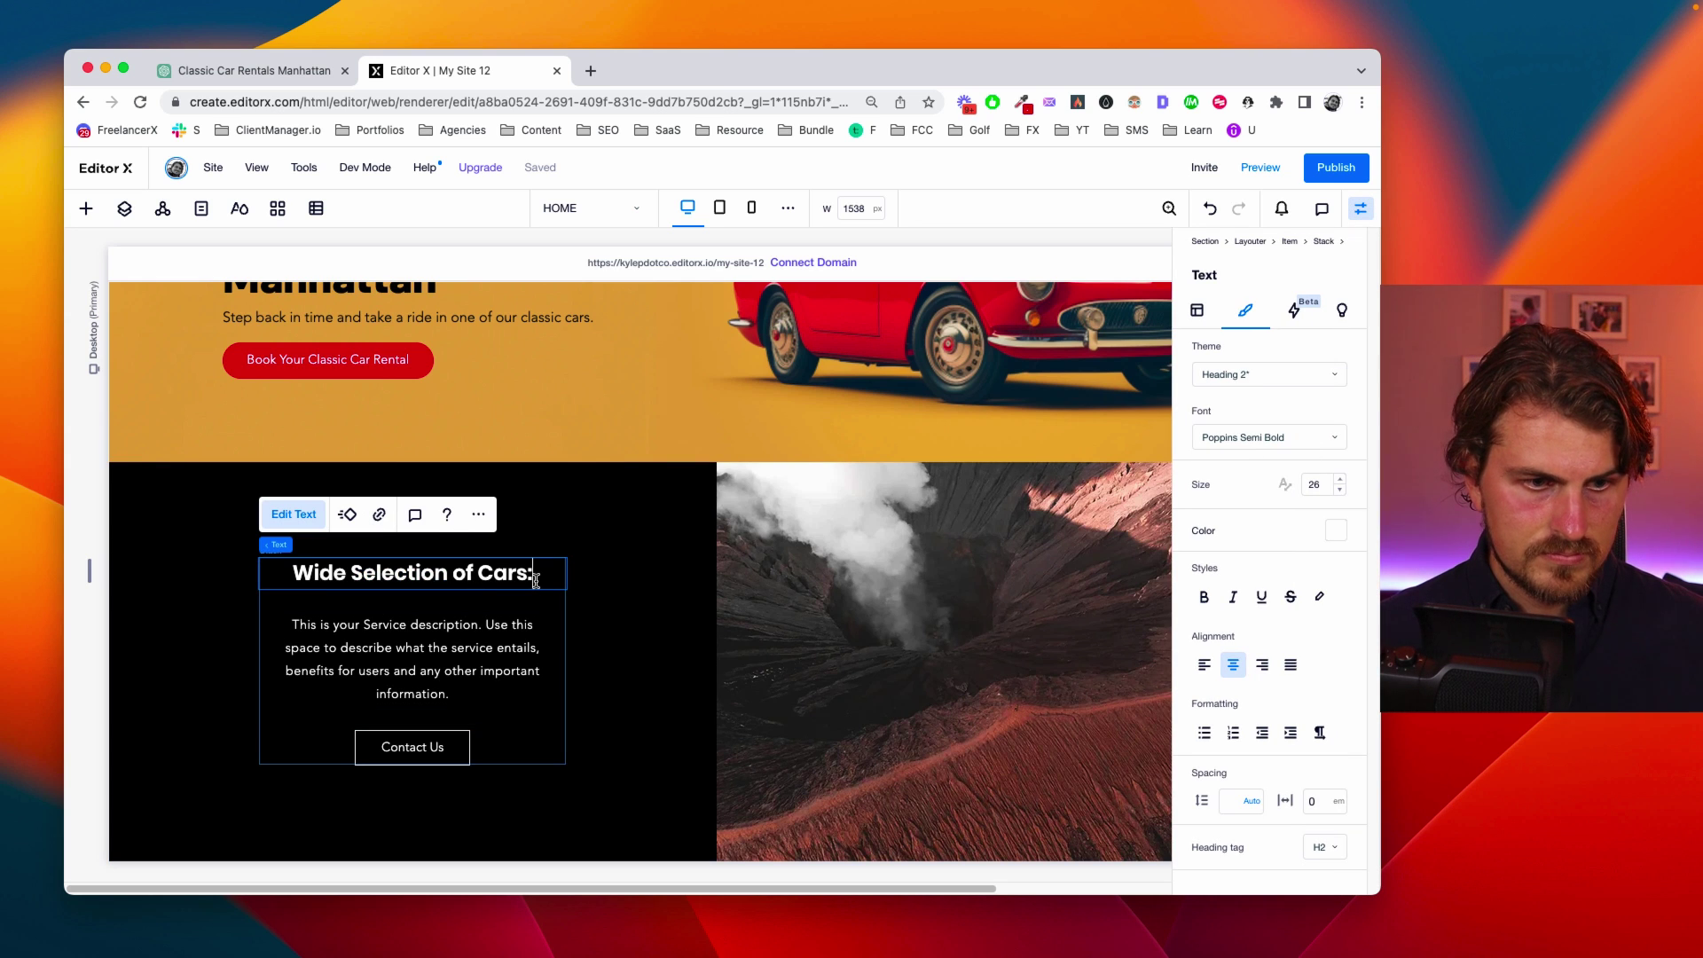
pyautogui.press('BackSpace')
# Paste the ChatGPT car selection description over the first service's placeholder text
pyautogui.click(253, 70)
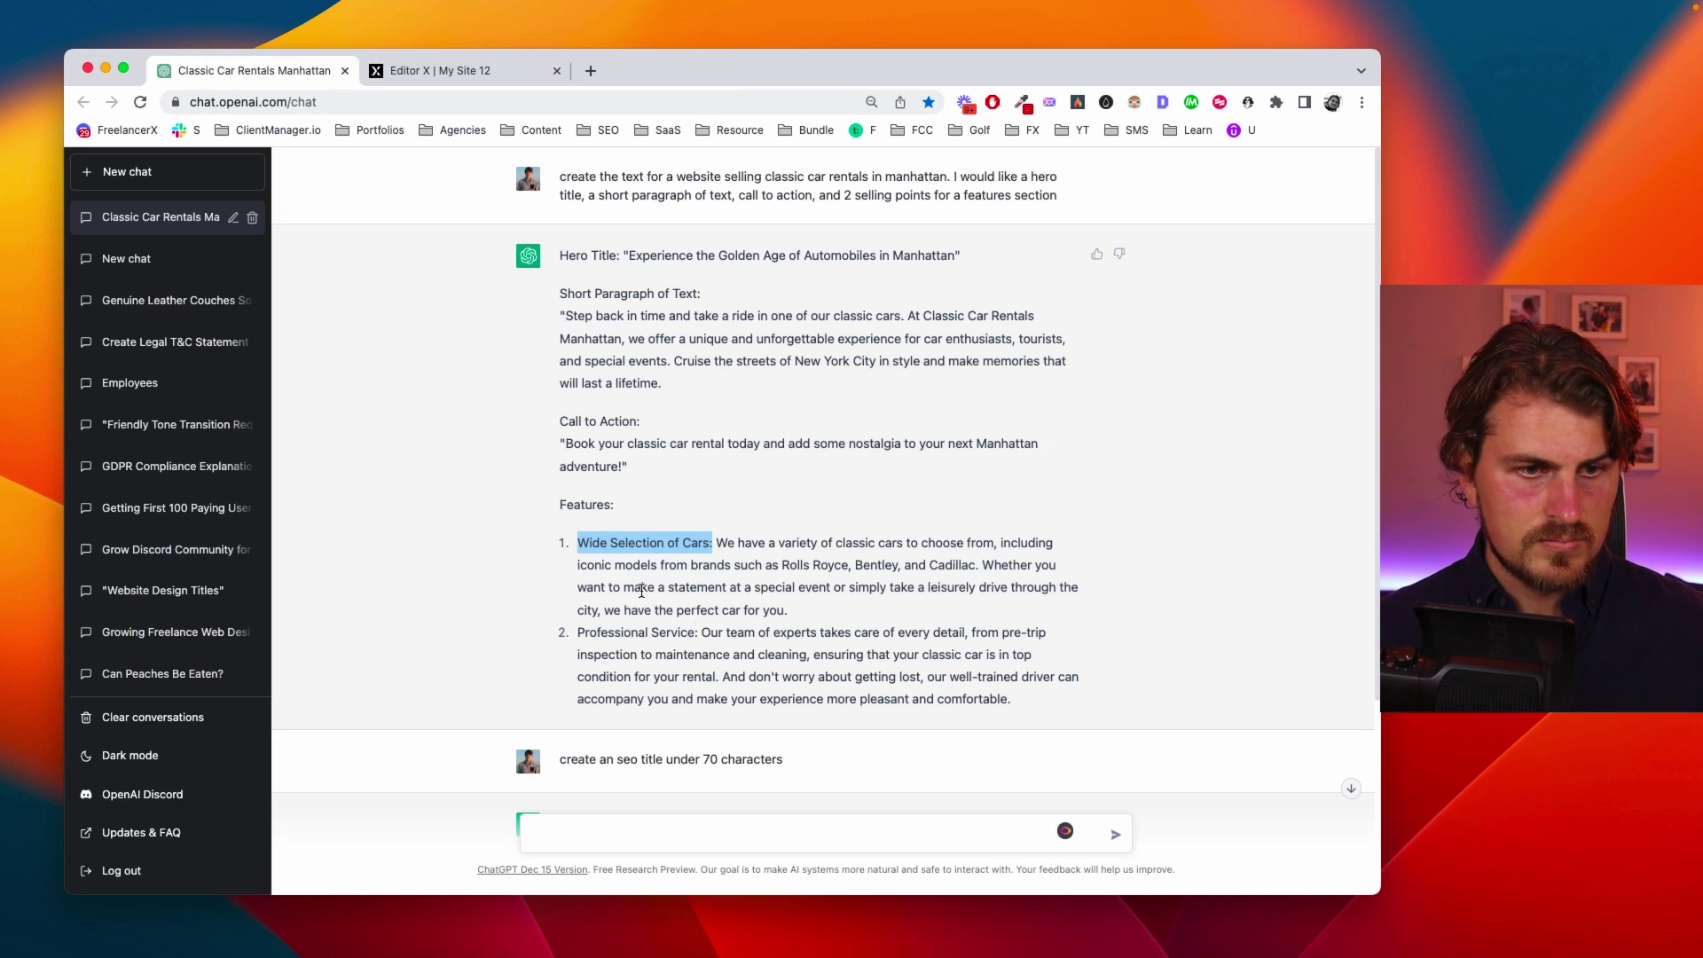
pyautogui.click(694, 527)
pyautogui.moveTo(716, 542); pyautogui.dragTo(788, 610)
pyautogui.hotkey('ctrl', 'Tab')
pyautogui.press('Return')
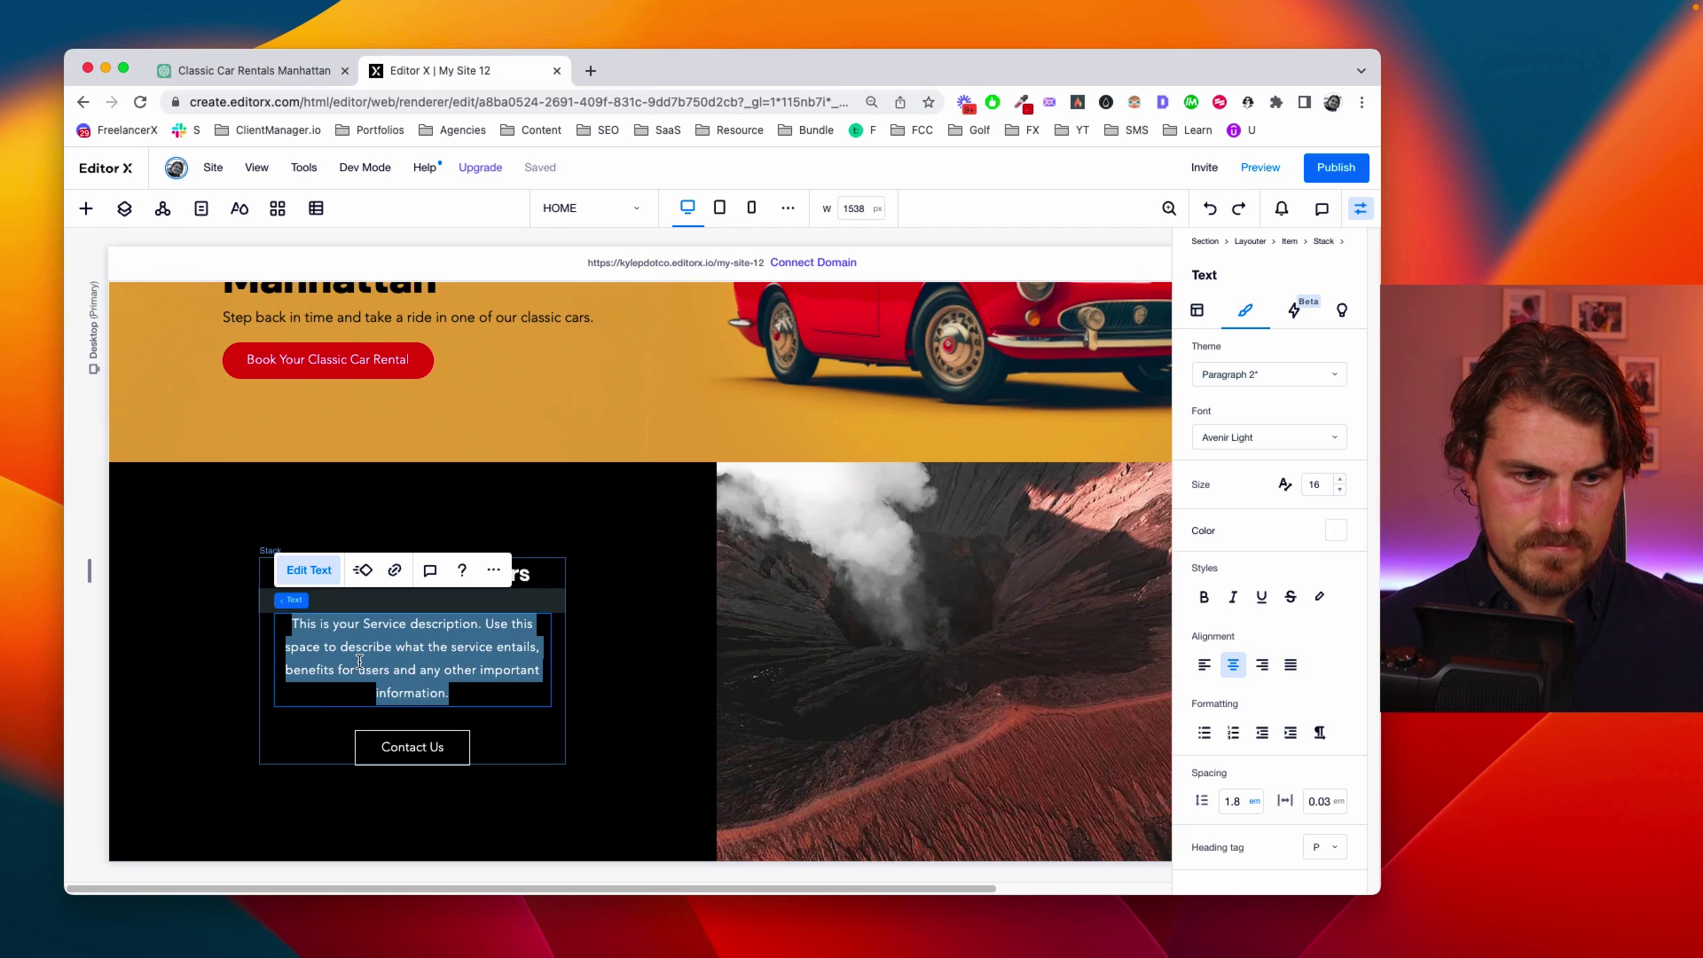
pyautogui.write('We have a variety of classic cars to choose from, including iconic models from brands such as Rolls Royce, Bentley, and Cadillac.')
pyautogui.scroll(-10, 454, 249)
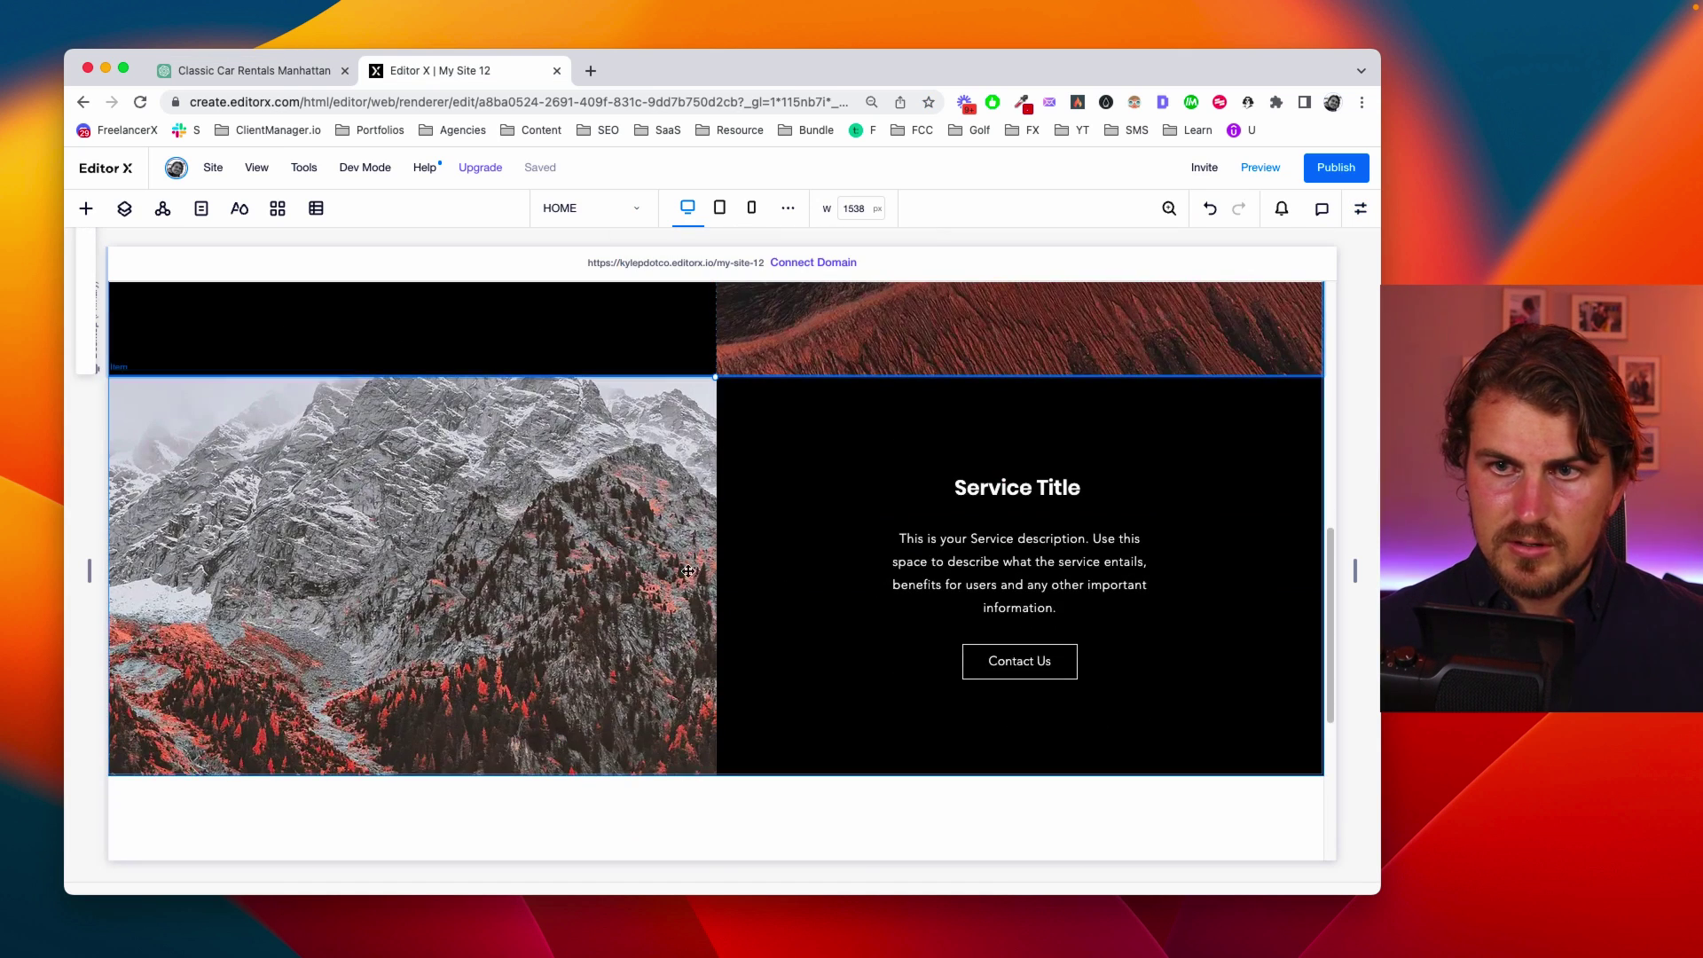
# Copy 'Professional Service' from ChatGPT and begin editing the second Service Title
pyautogui.click(296, 70)
pyautogui.moveTo(579, 632); pyautogui.dragTo(692, 634)
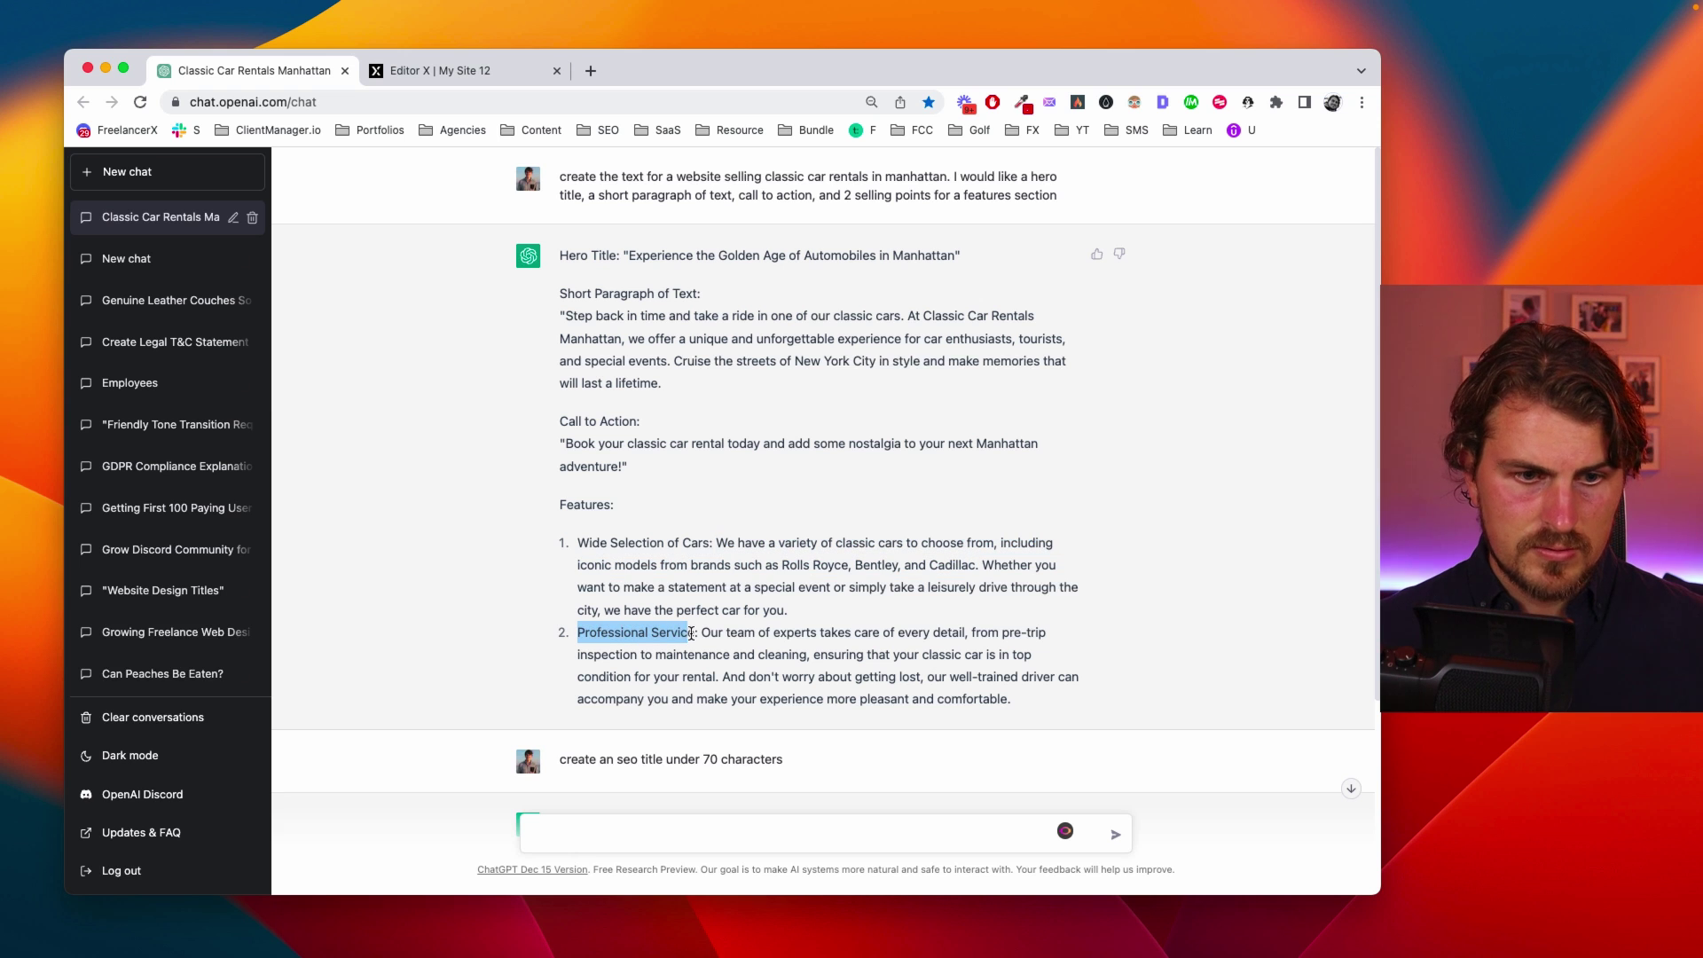
pyautogui.click(435, 70)
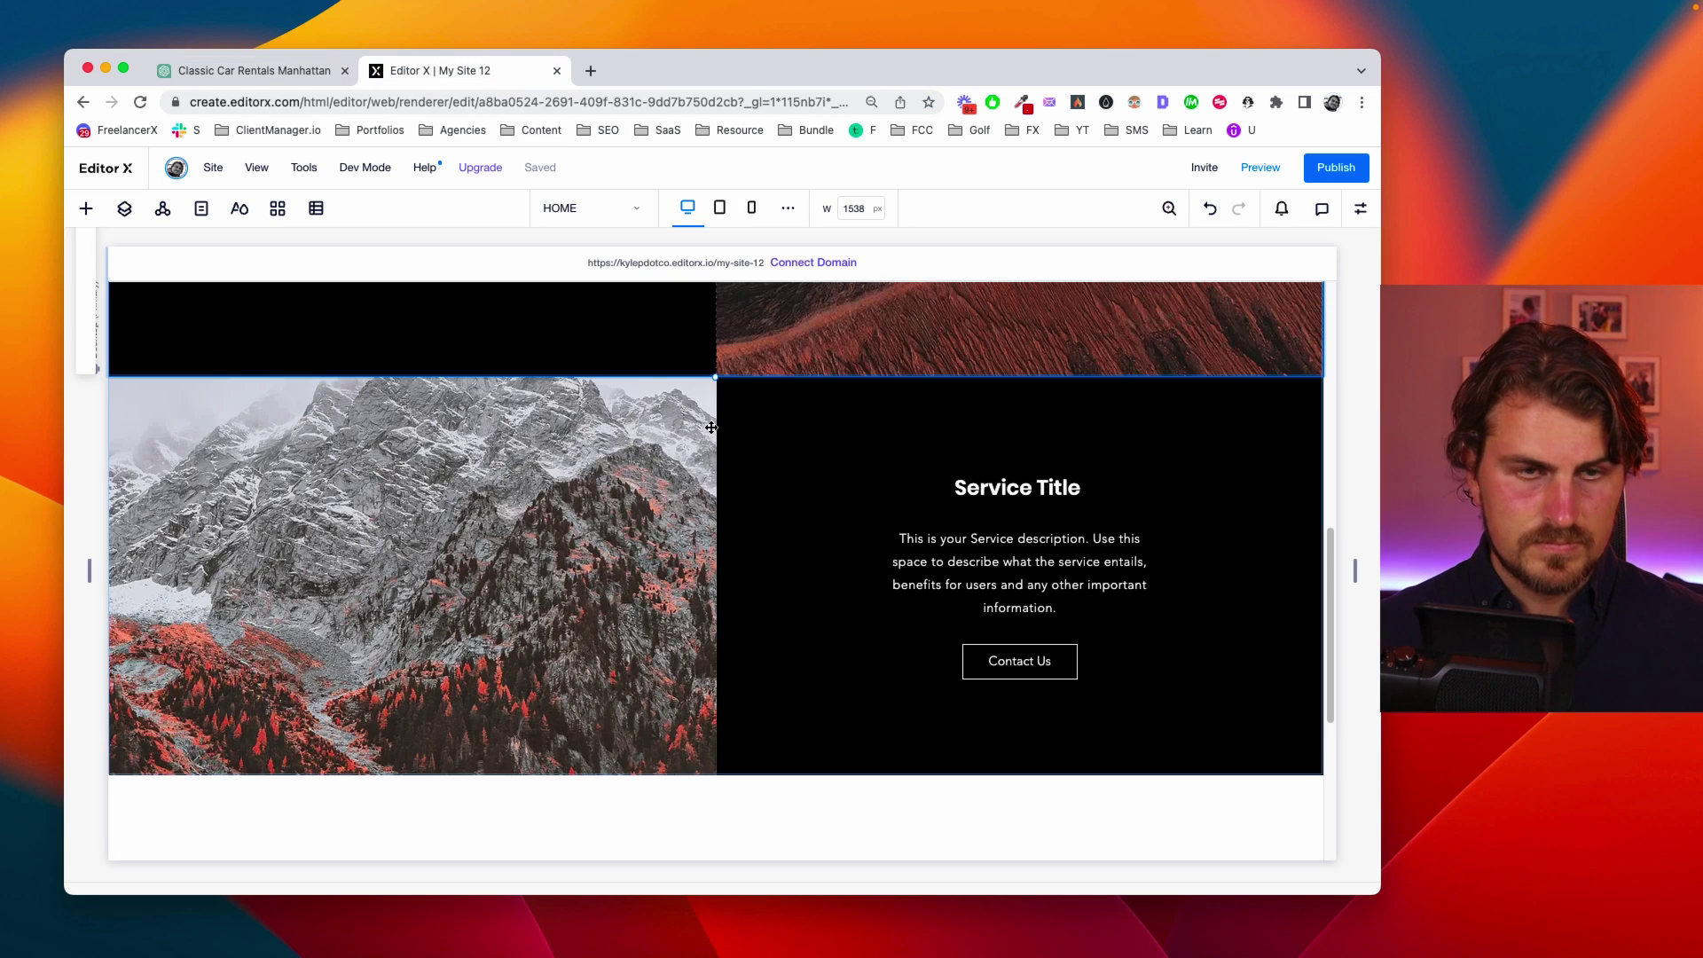
pyautogui.click(999, 491)
pyautogui.click(999, 491)
pyautogui.doubleClick(999, 491)
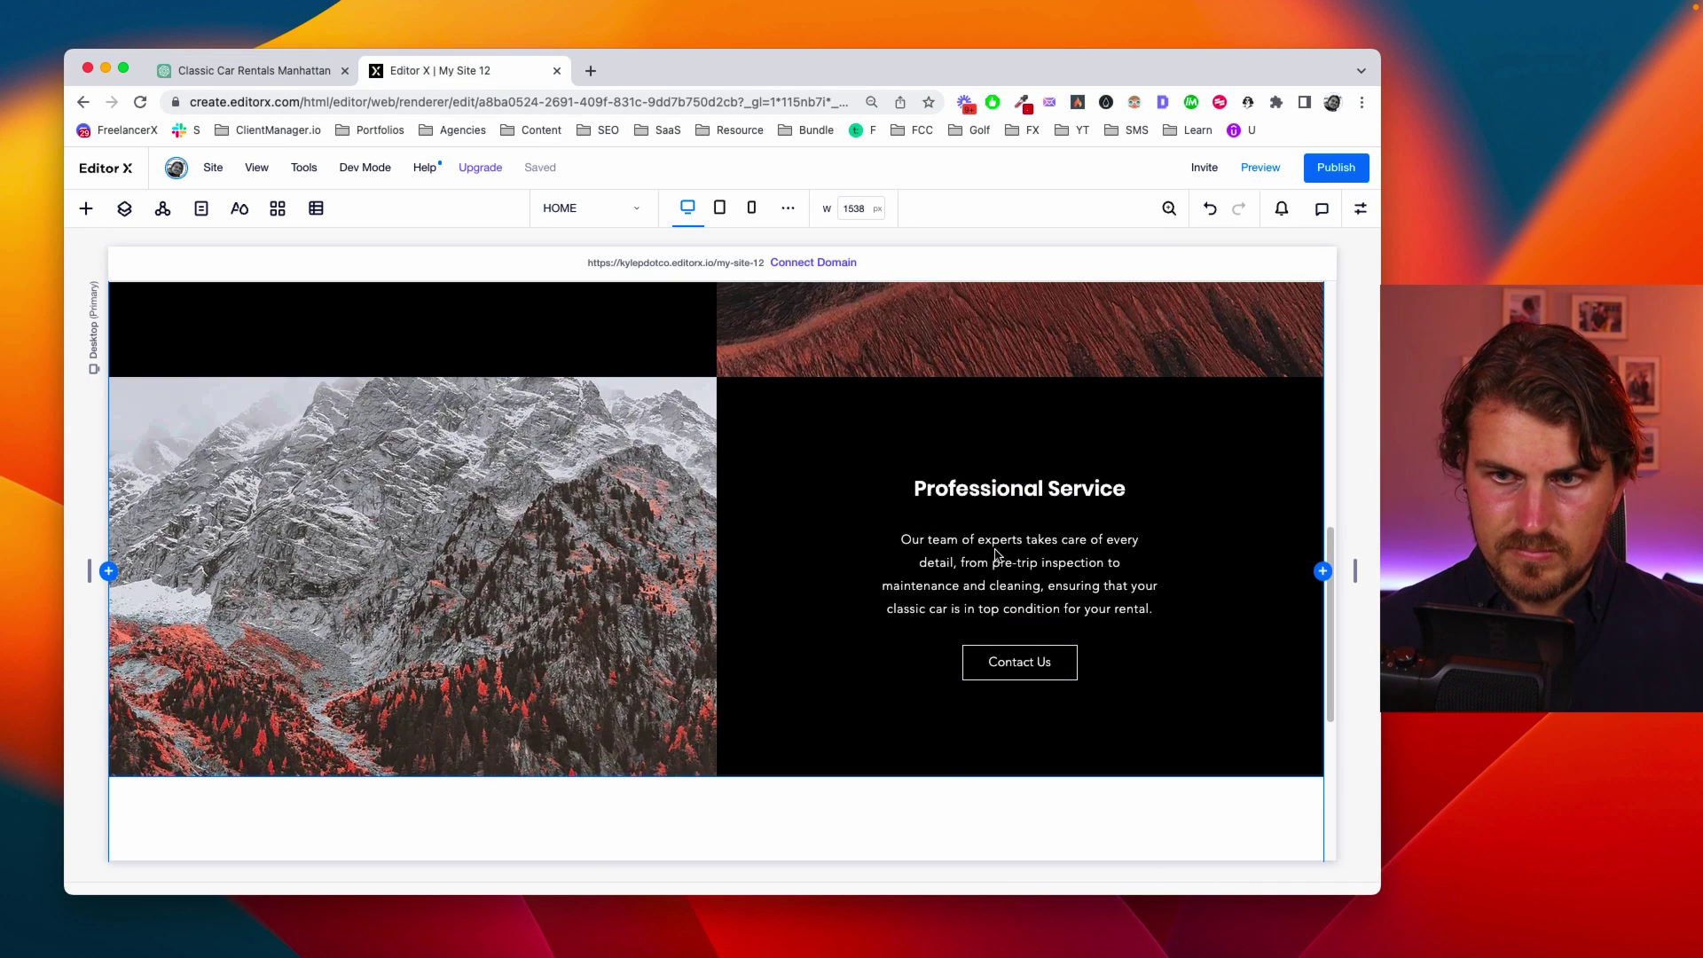
pyautogui.scroll(5, 991, 580)
pyautogui.scroll(-3, 991, 580)
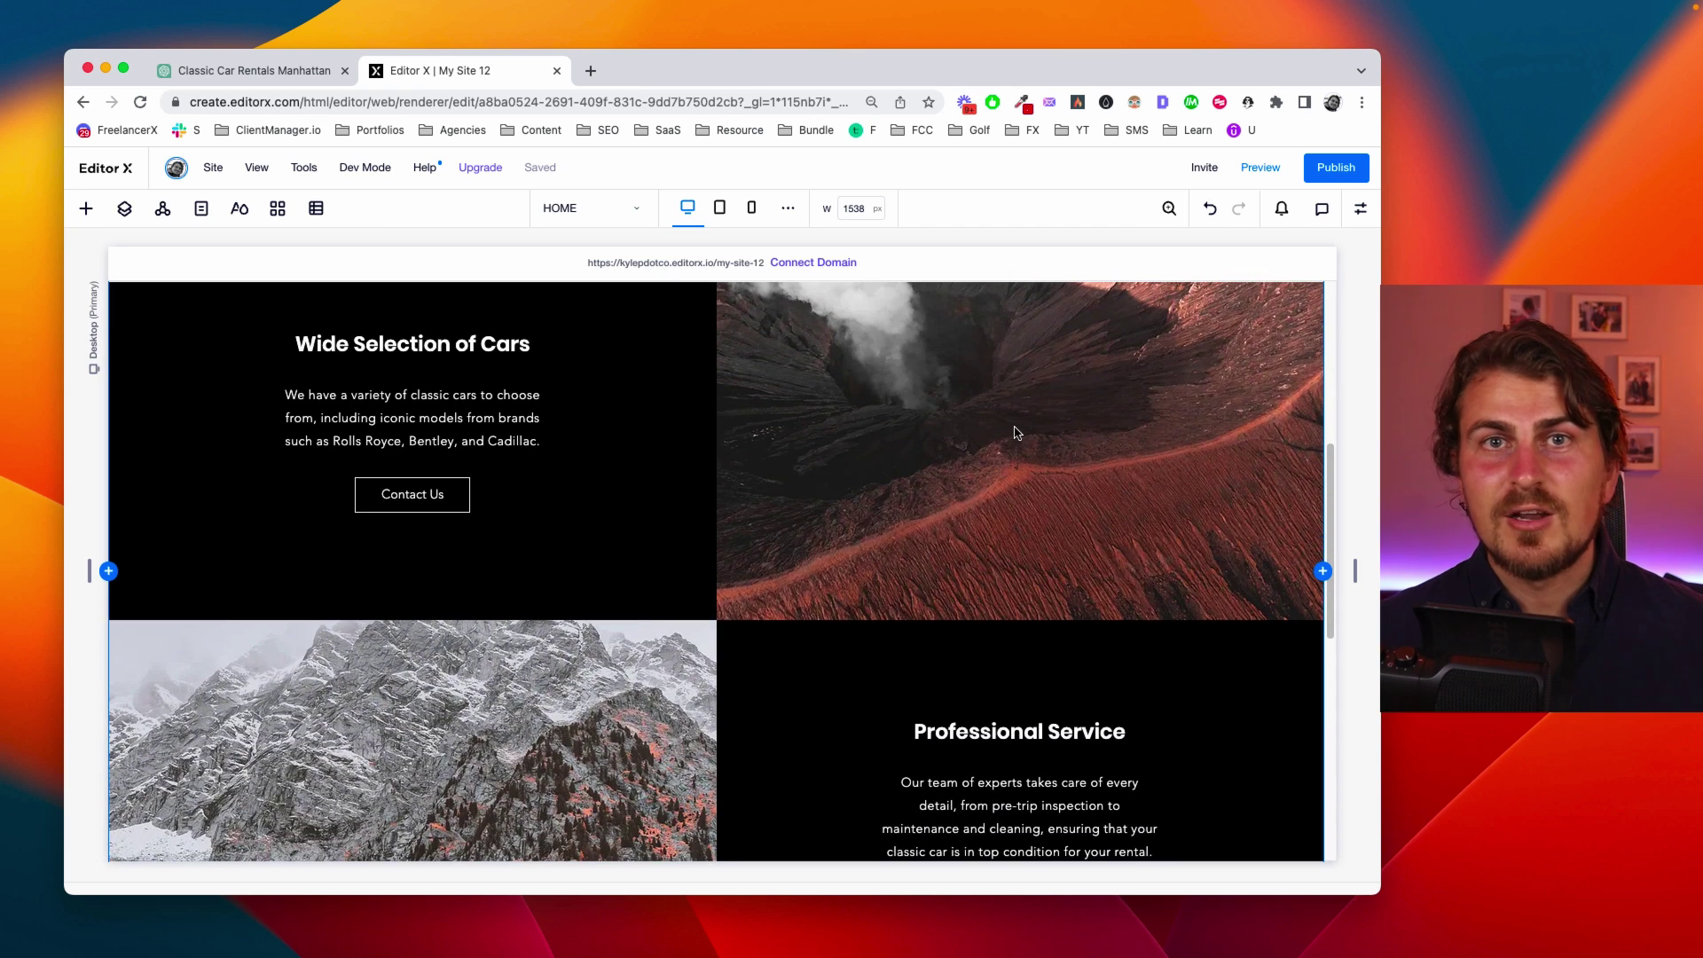
# Replace the volcano photo with a beach convertible found by searching stock images for 'classic car'
pyautogui.click(1016, 436)
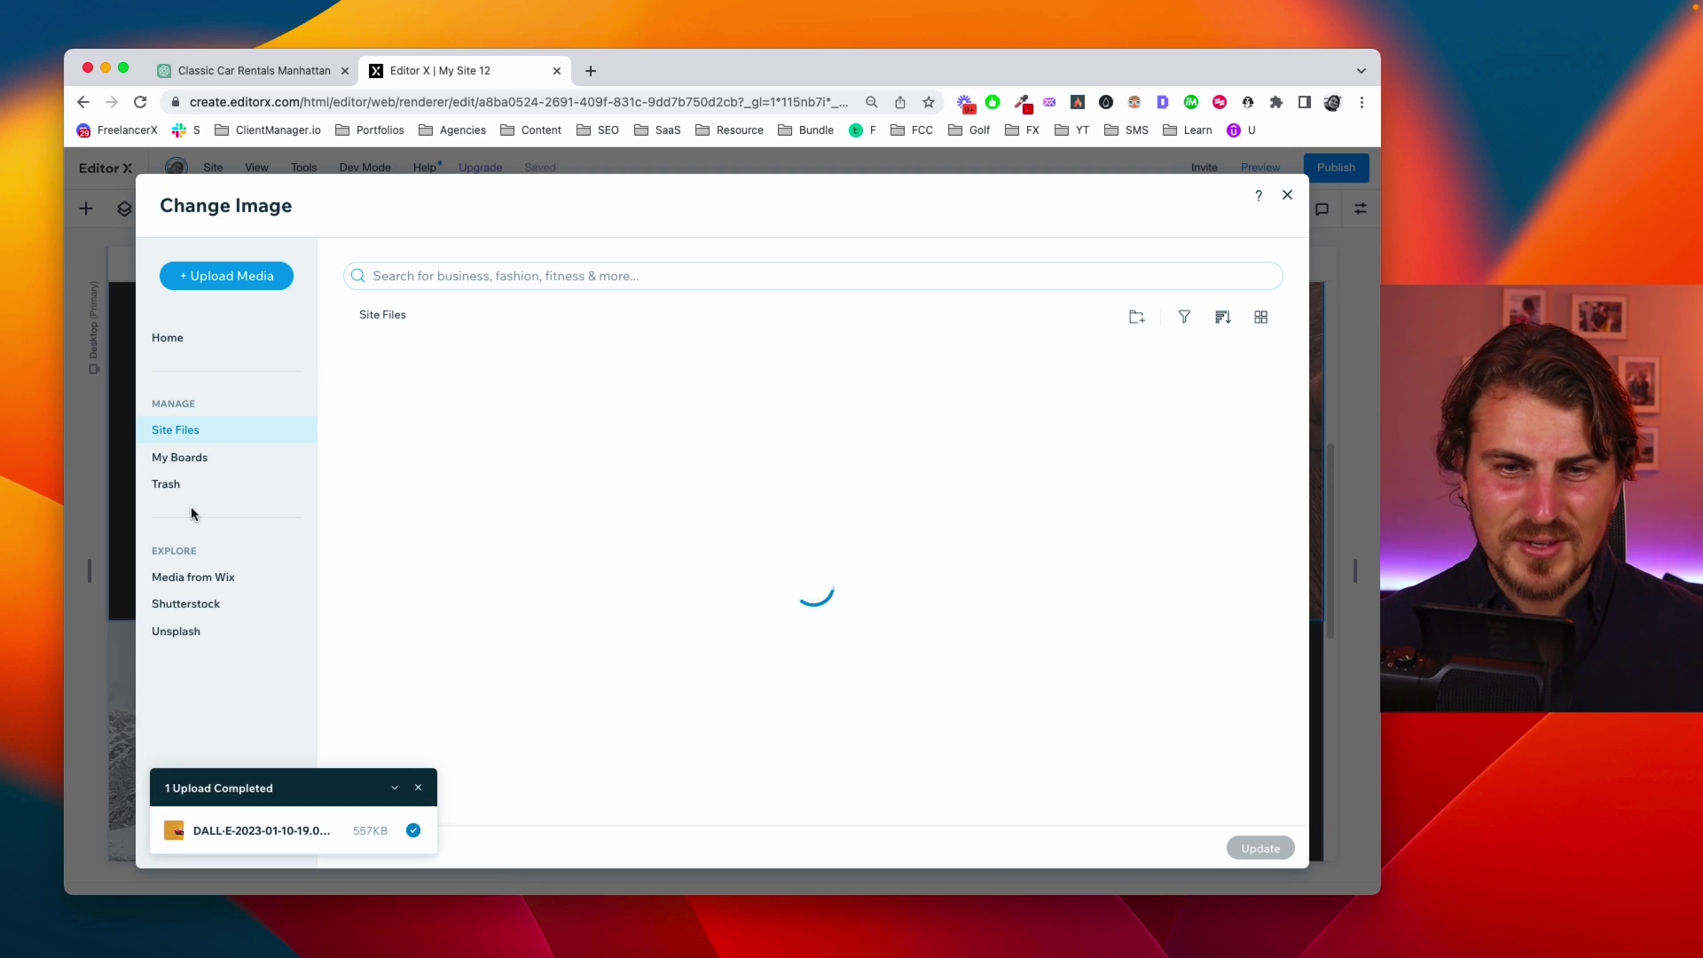
pyautogui.click(216, 581)
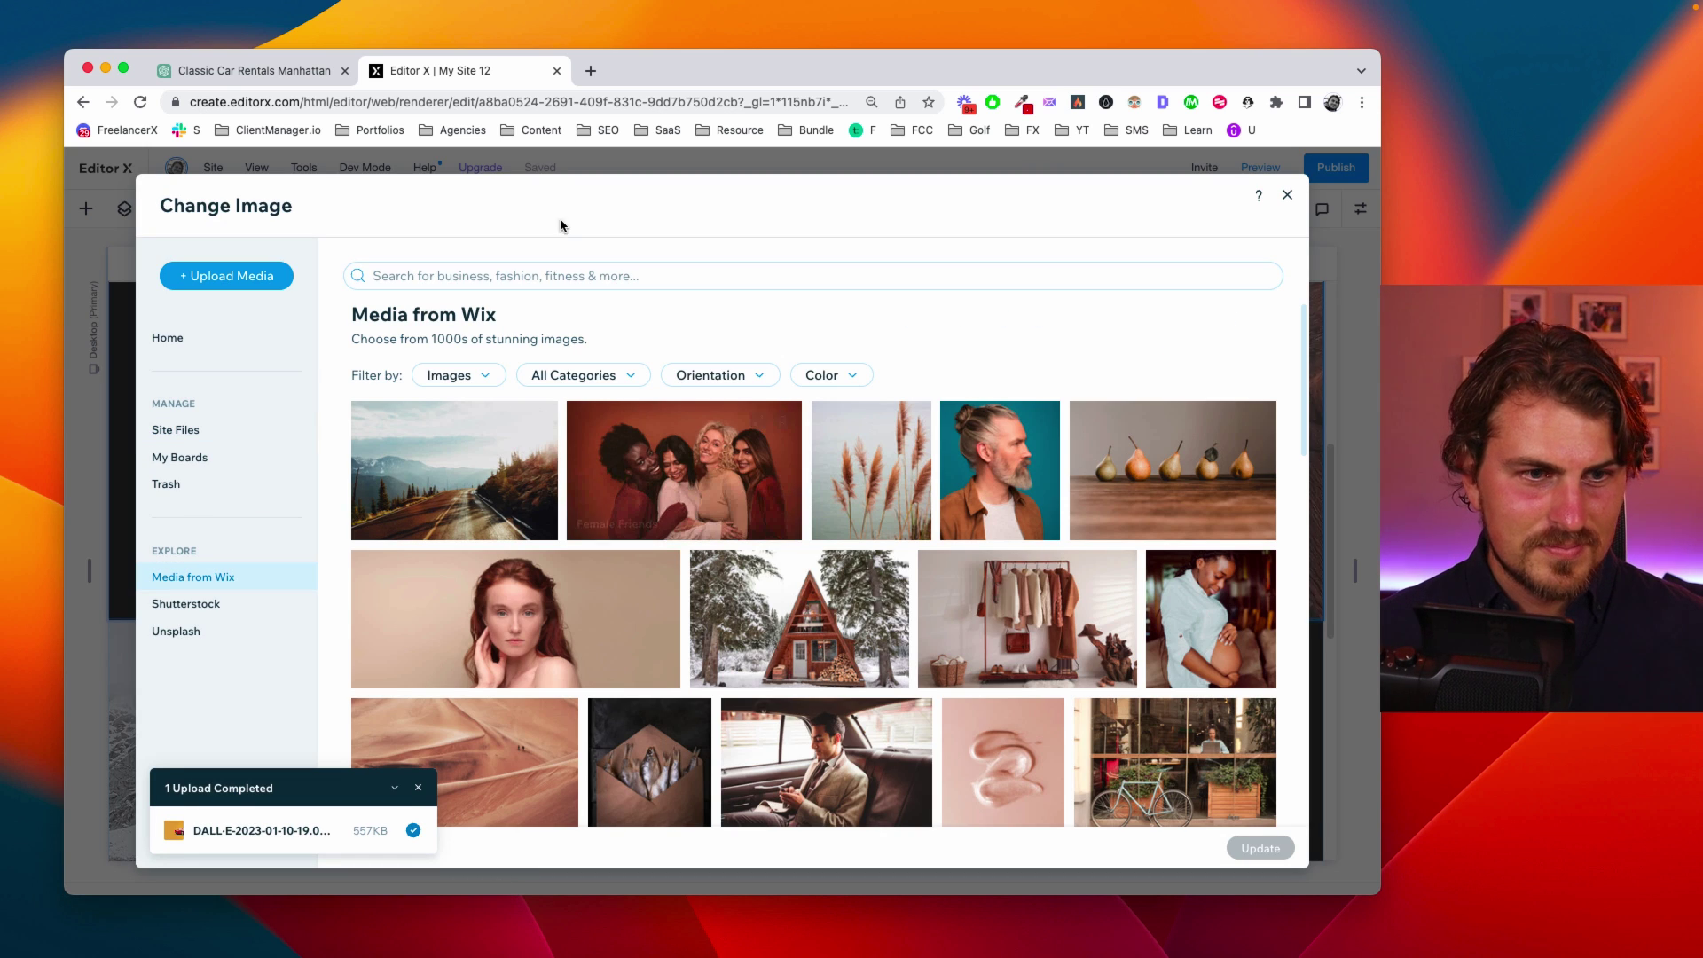
pyautogui.click(569, 269)
pyautogui.write('classic car')
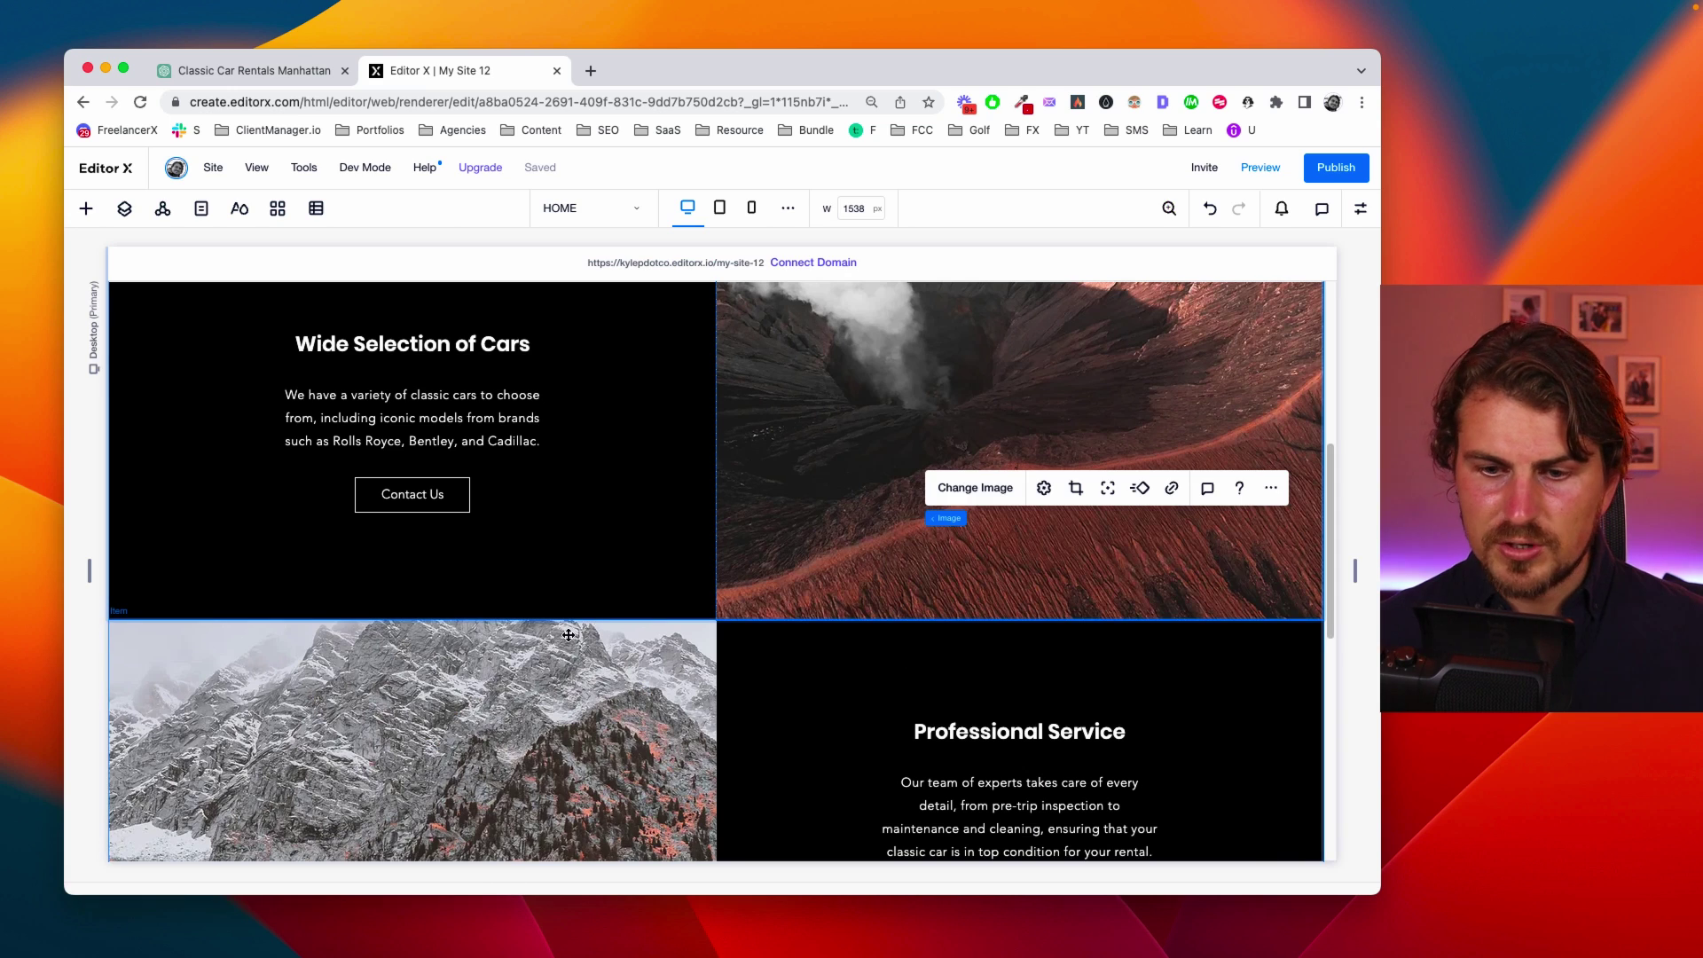
pyautogui.click(532, 648)
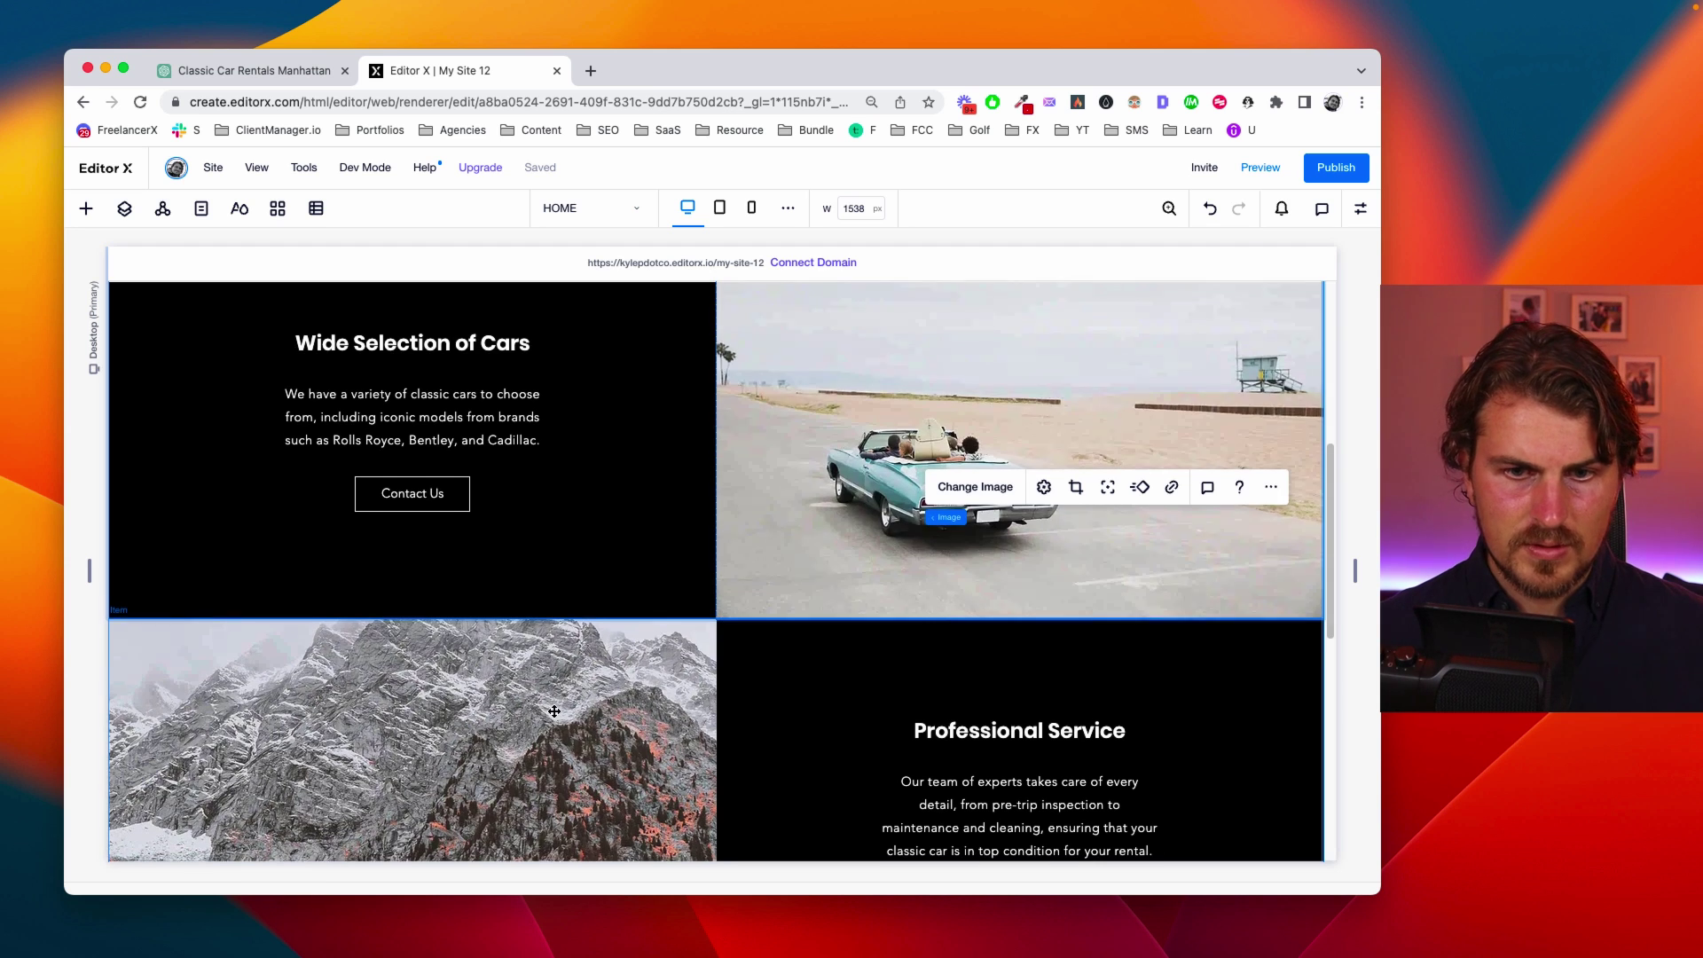
pyautogui.scroll(-2, 529, 652)
# Replace the mountain photo with the dark vintage convertible from Wix media
pyautogui.click(524, 671)
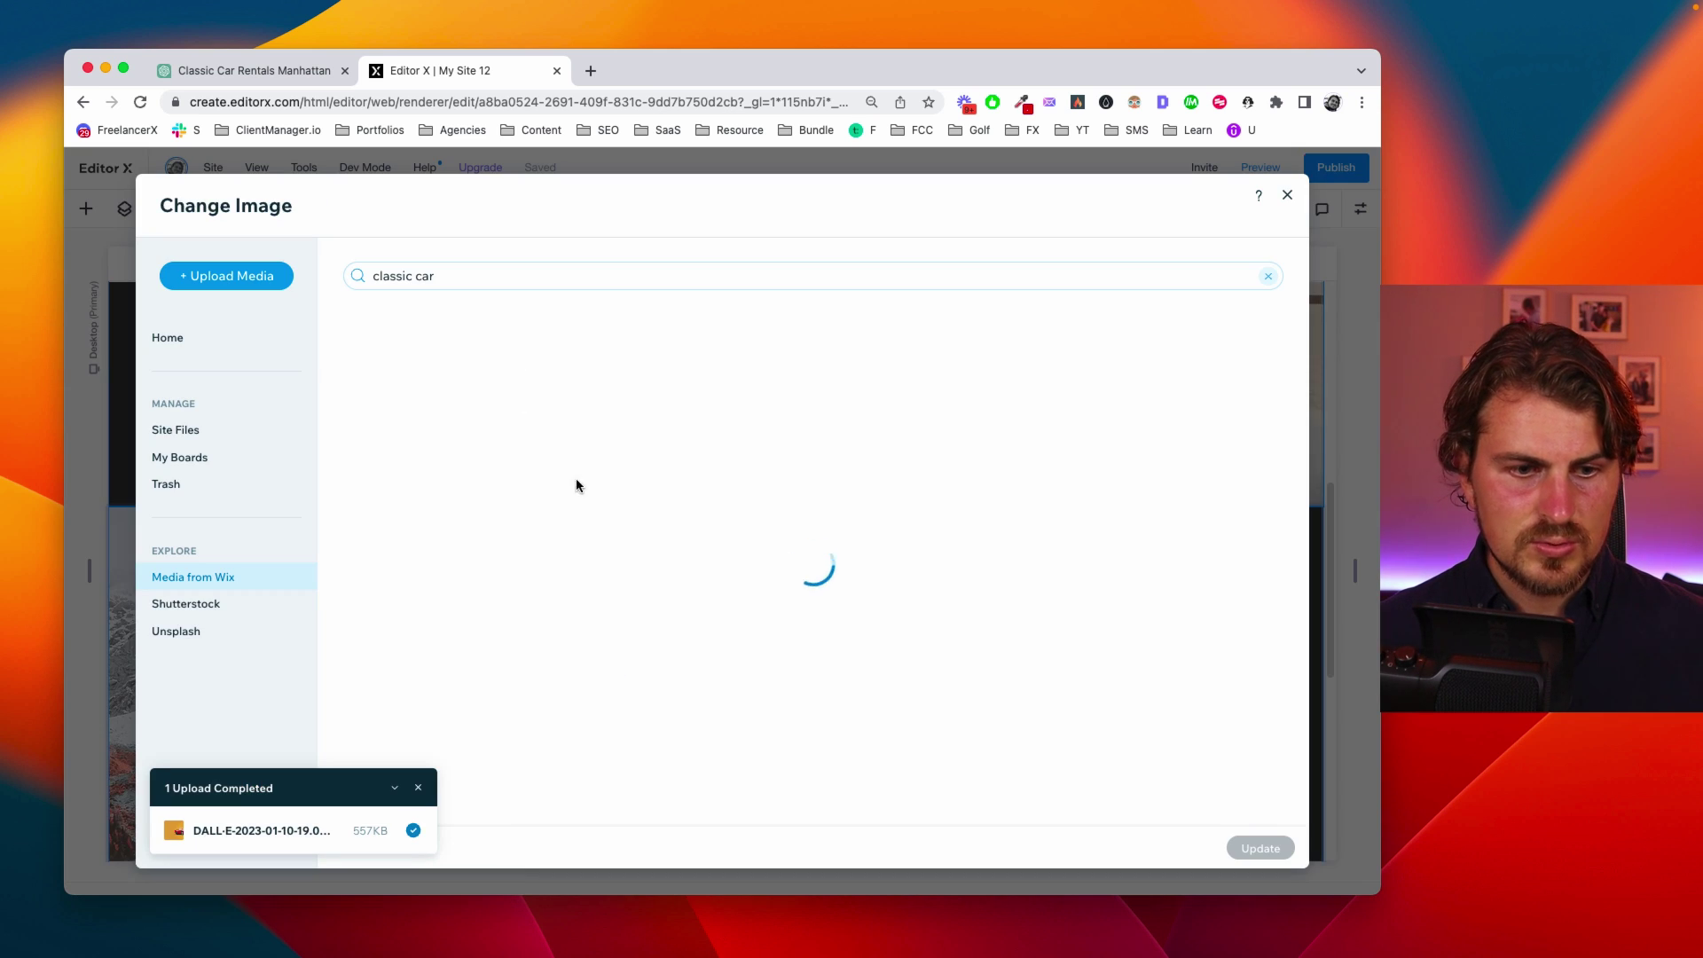
pyautogui.scroll(-1, 615, 668)
pyautogui.scroll(-3, 615, 668)
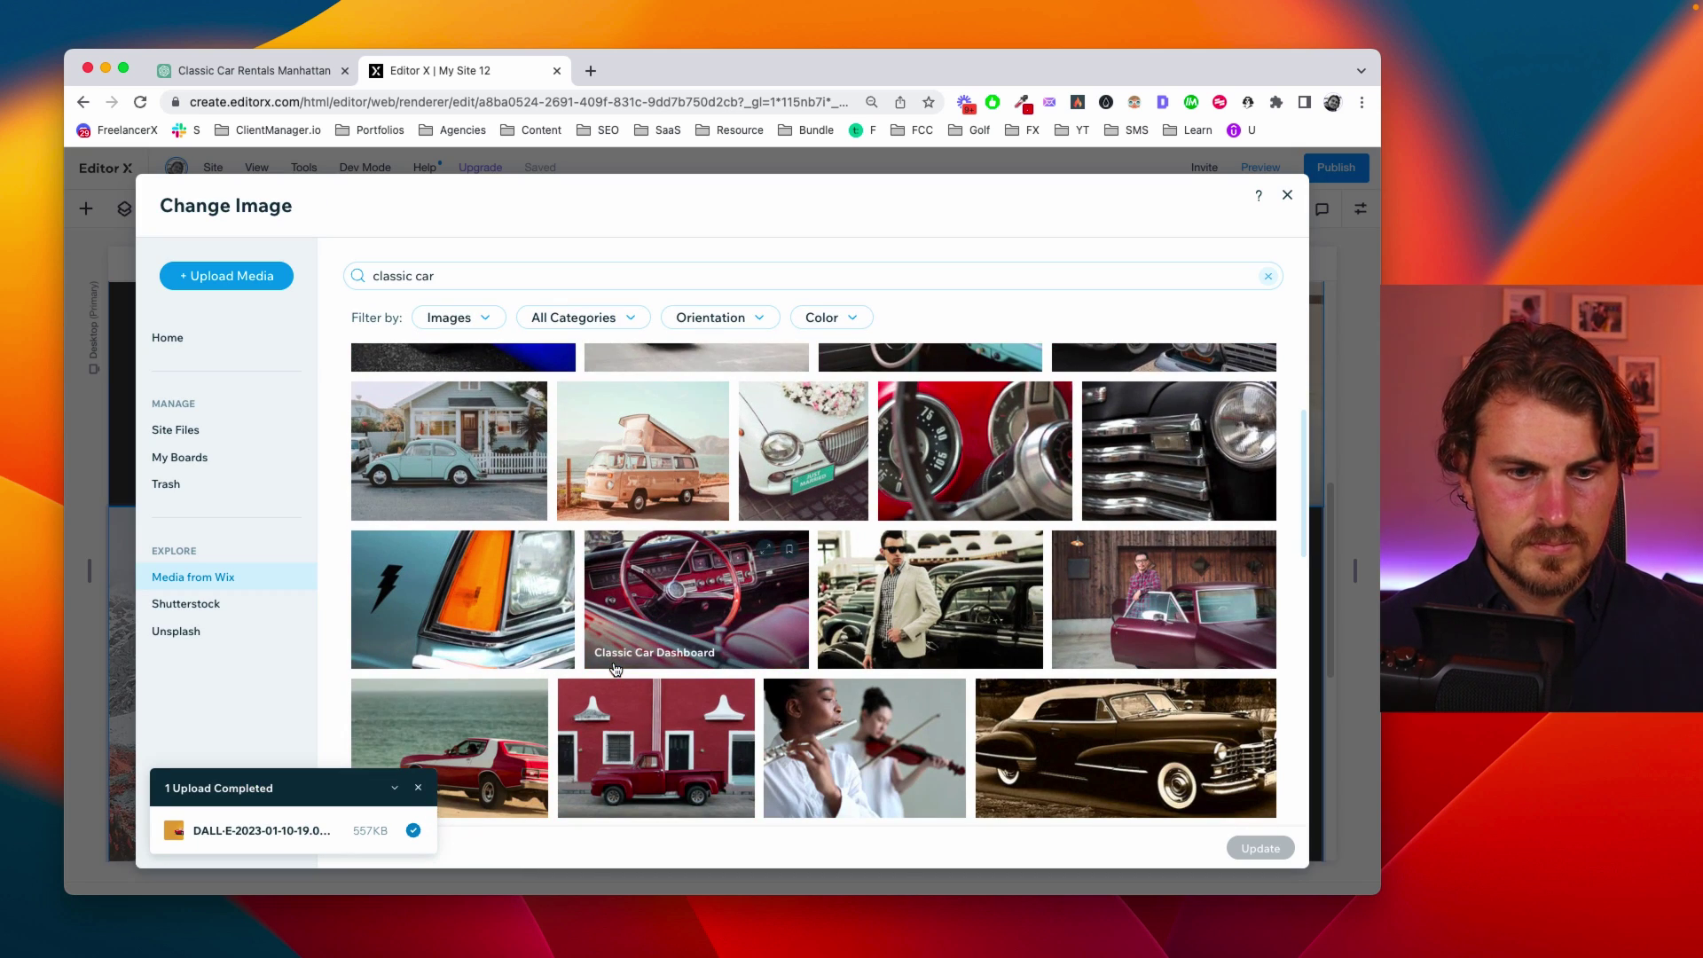
pyautogui.scroll(-2, 615, 668)
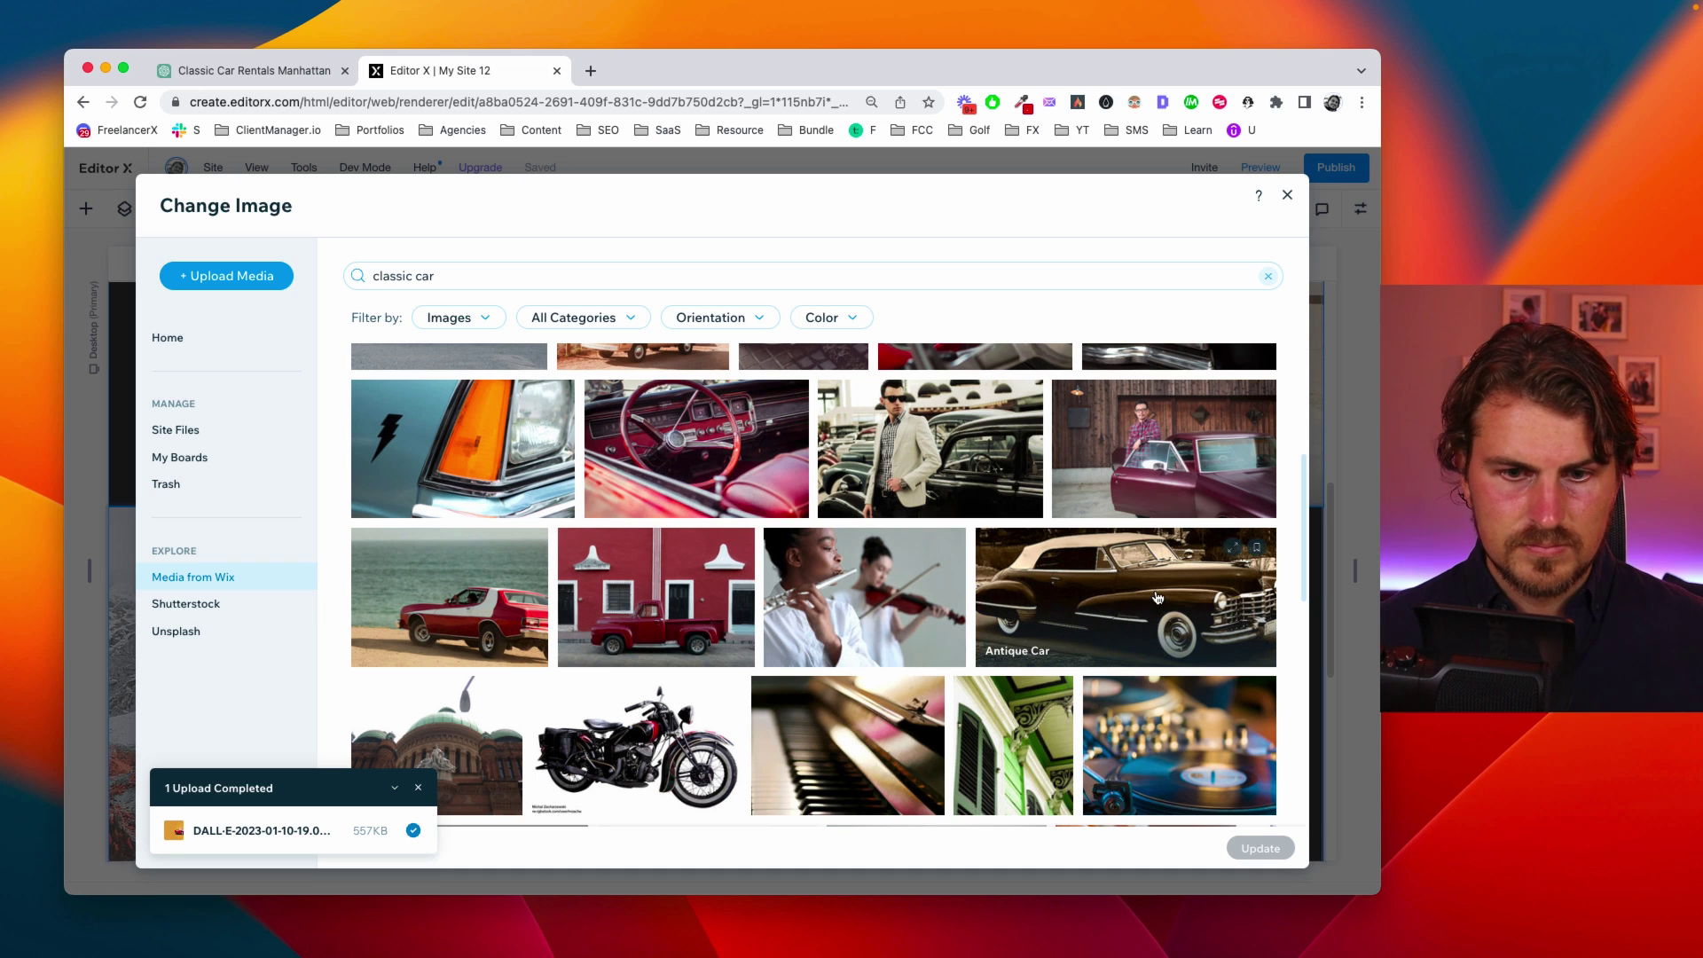
pyautogui.click(1163, 626)
pyautogui.click(1275, 854)
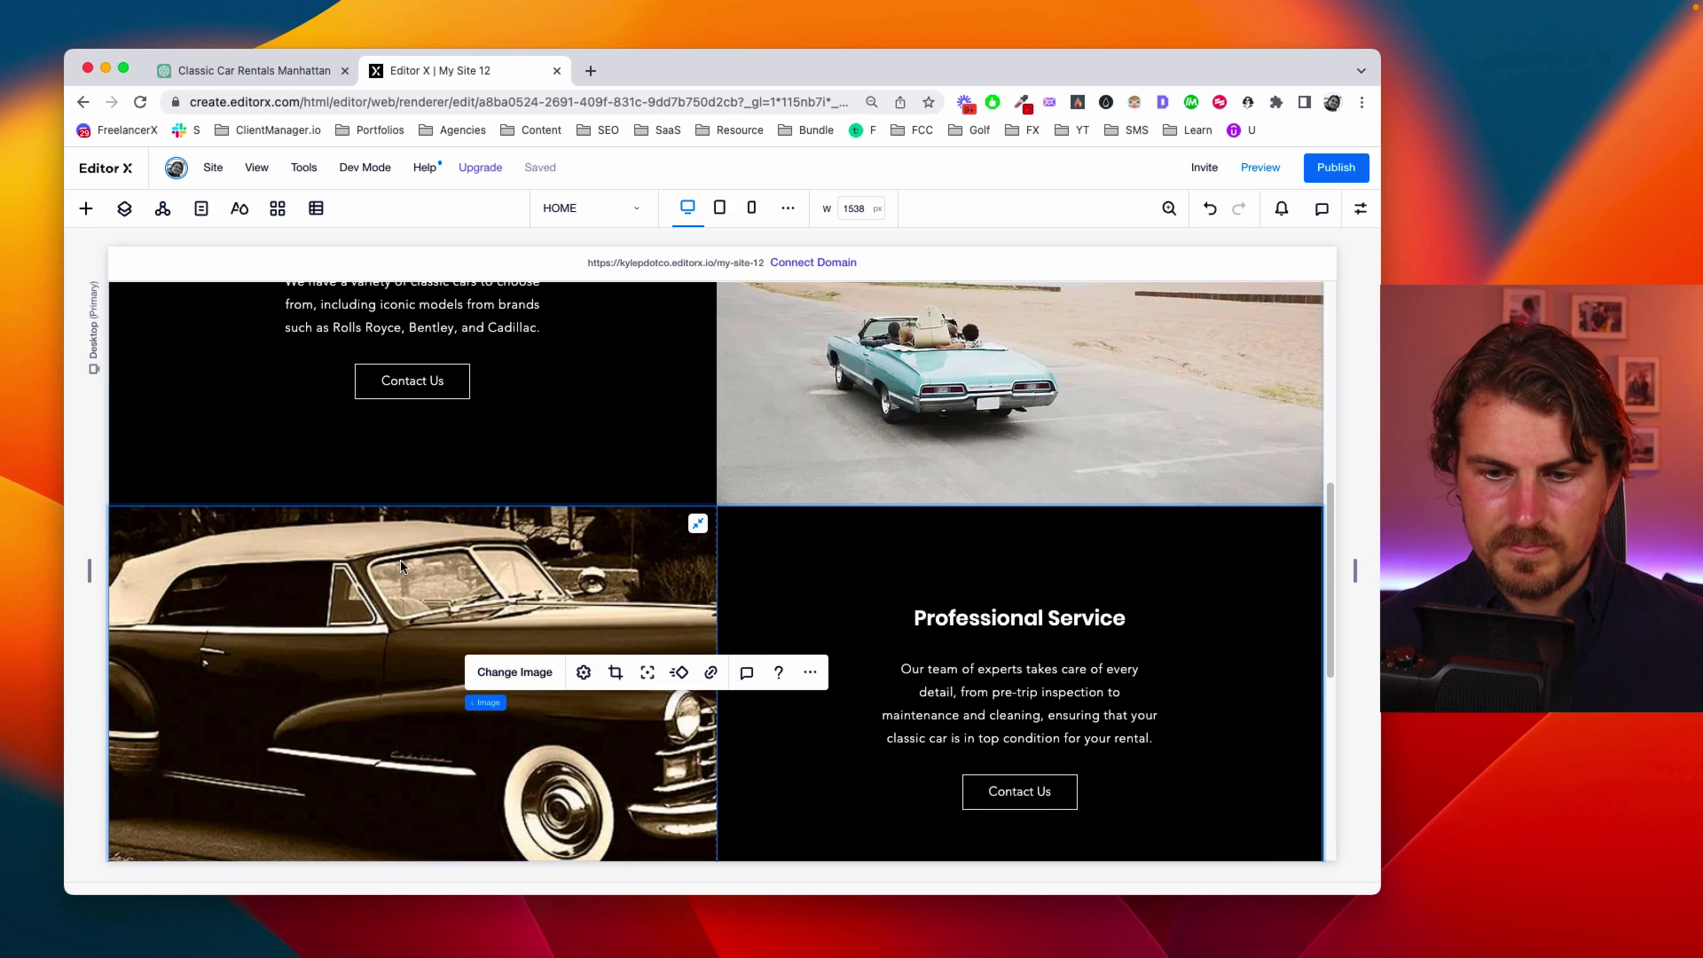
# Reposition the car photo within its frame so the front grille shows
pyautogui.doubleClick(468, 604)
pyautogui.moveTo(479, 621); pyautogui.dragTo(272, 624)
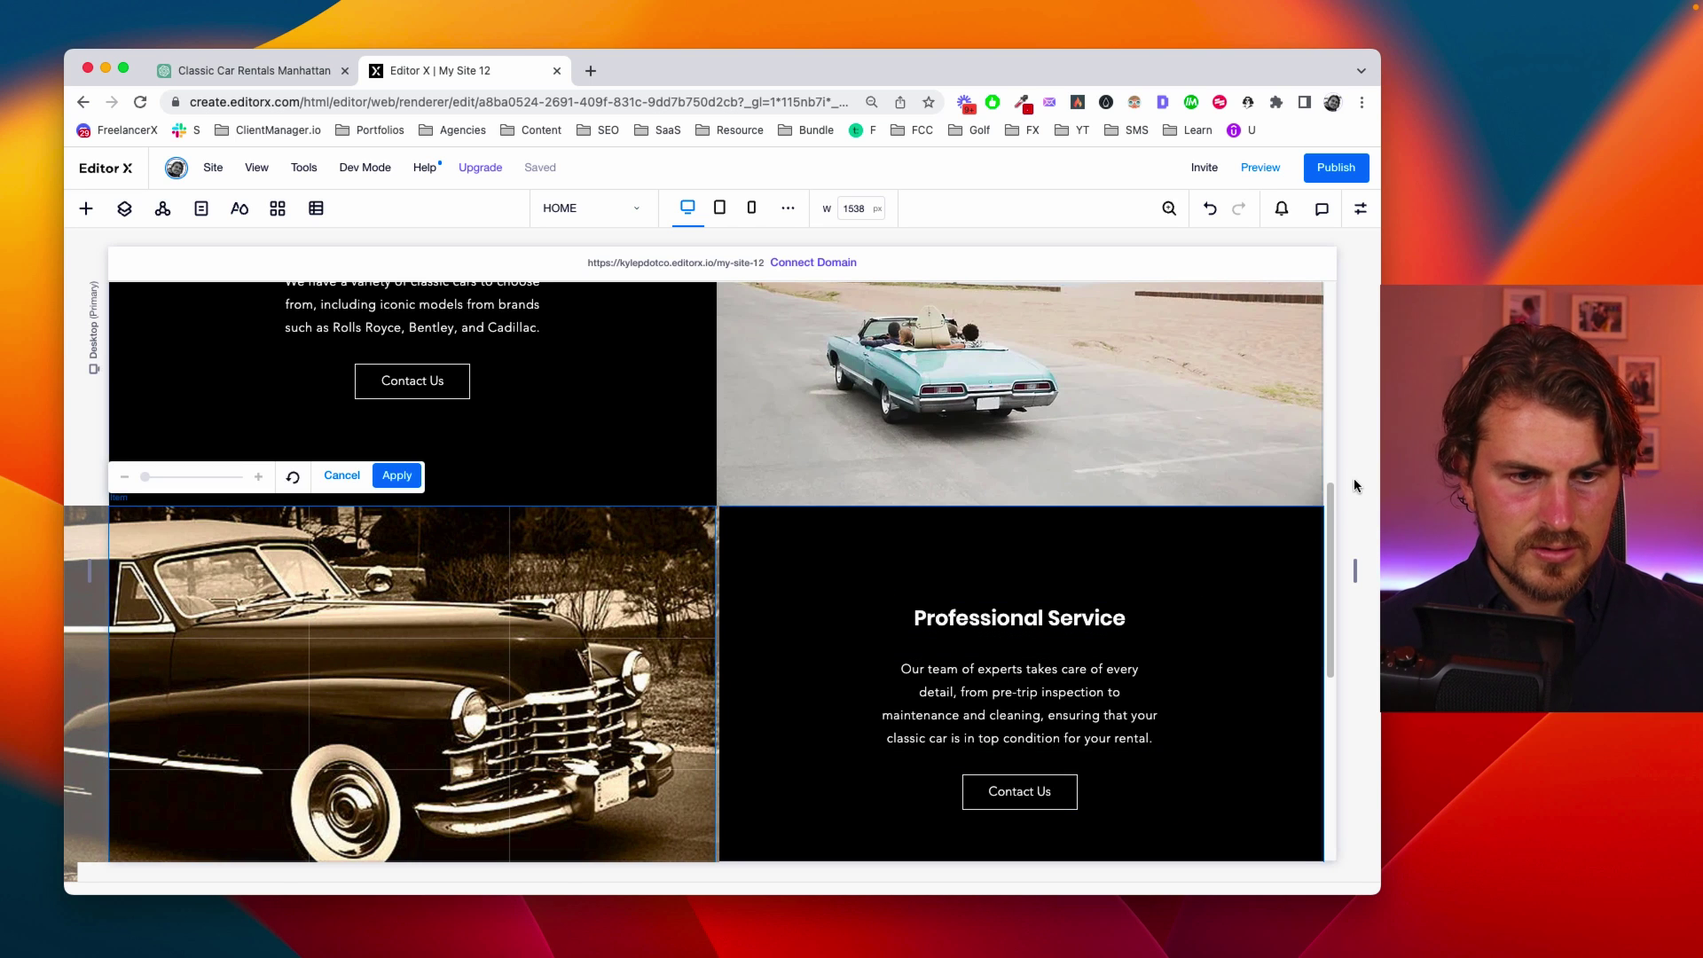
pyautogui.click(980, 672)
pyautogui.scroll(10, 981, 671)
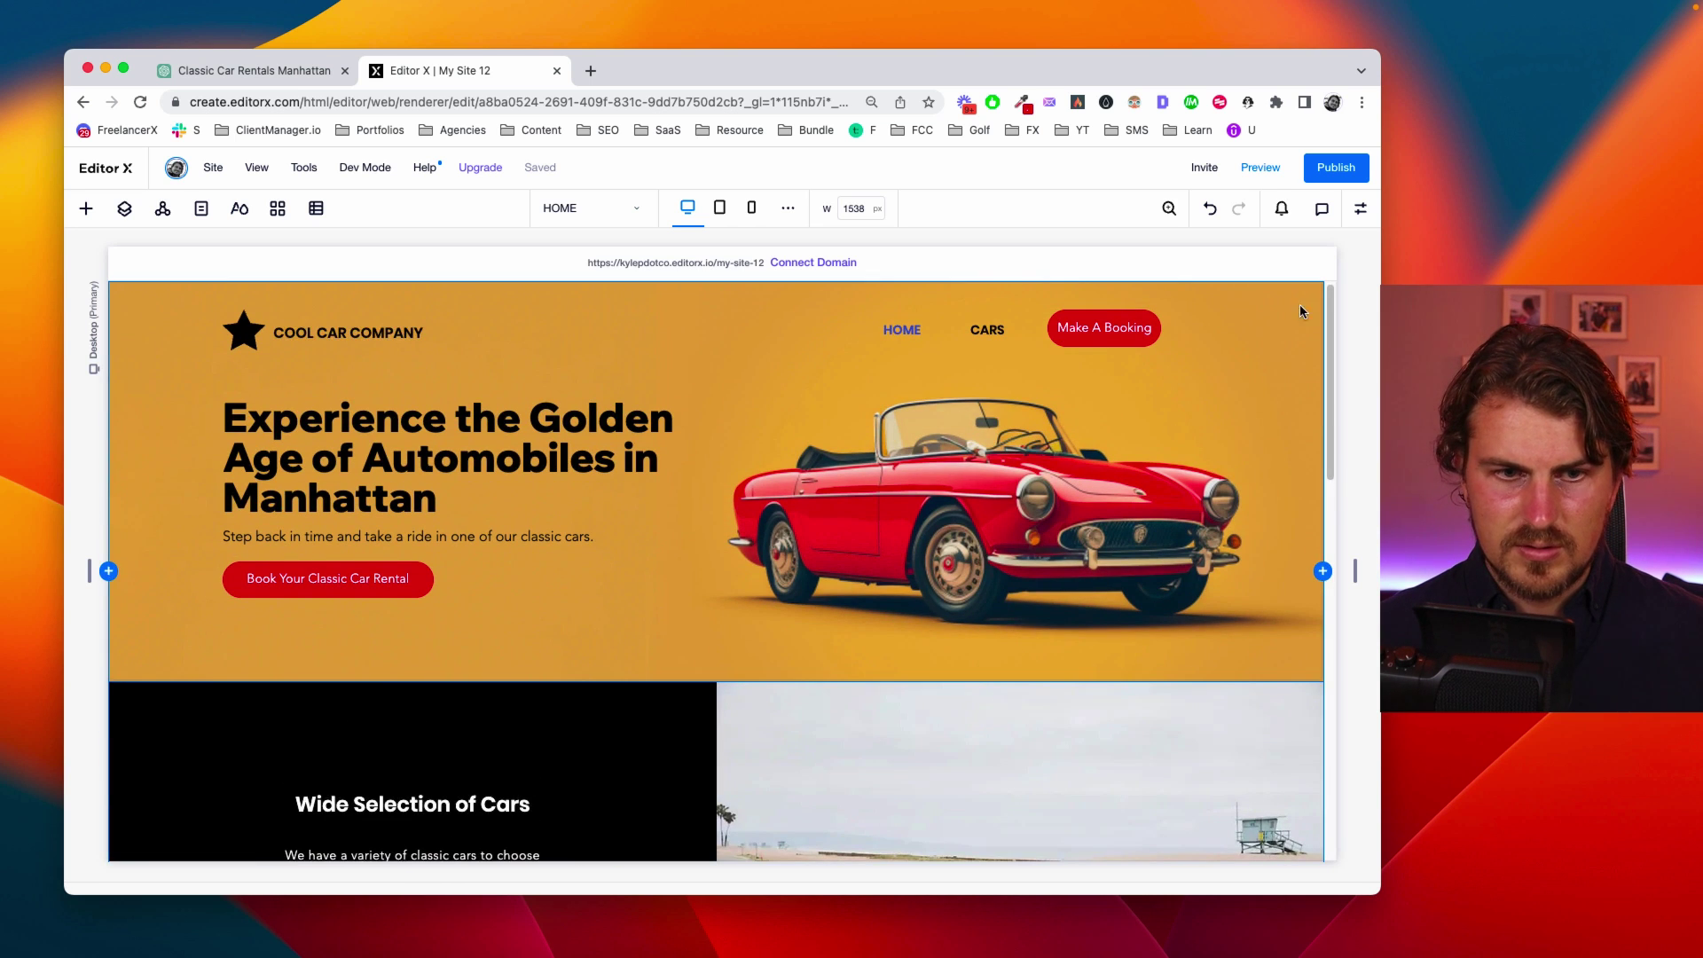
# Preview the homepage, scrolling through the hero and classic car services, then return to the editor
pyautogui.click(1260, 167)
pyautogui.scroll(-3, 1240, 515)
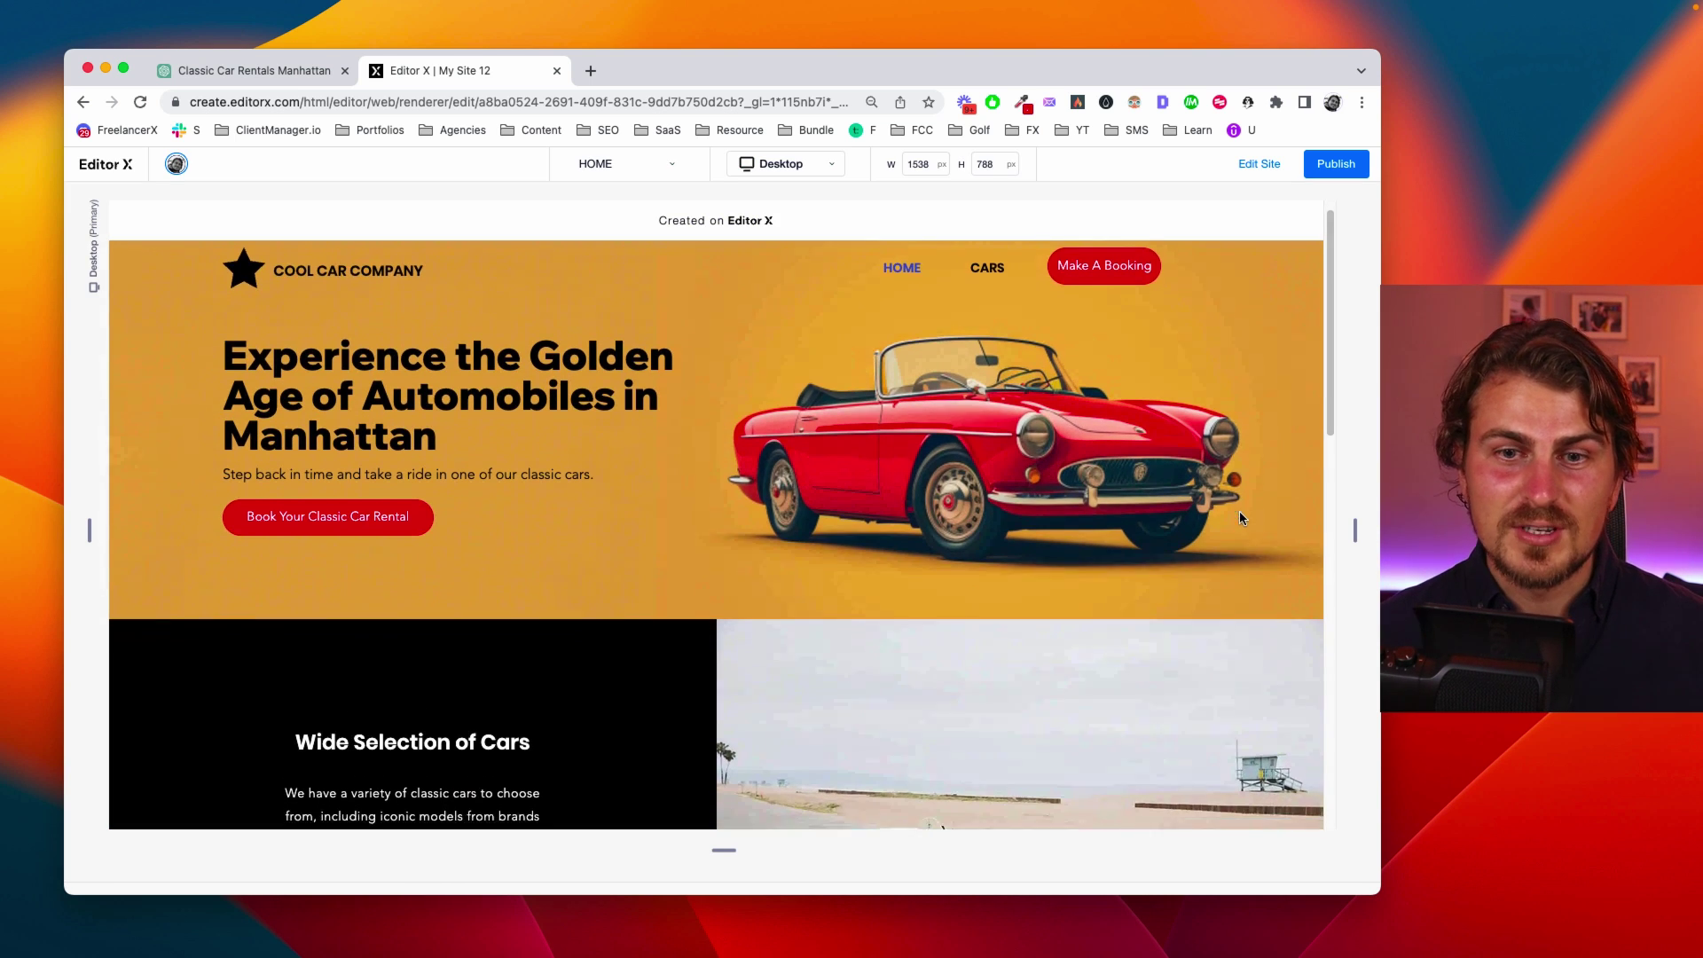
pyautogui.scroll(-5, 1240, 518)
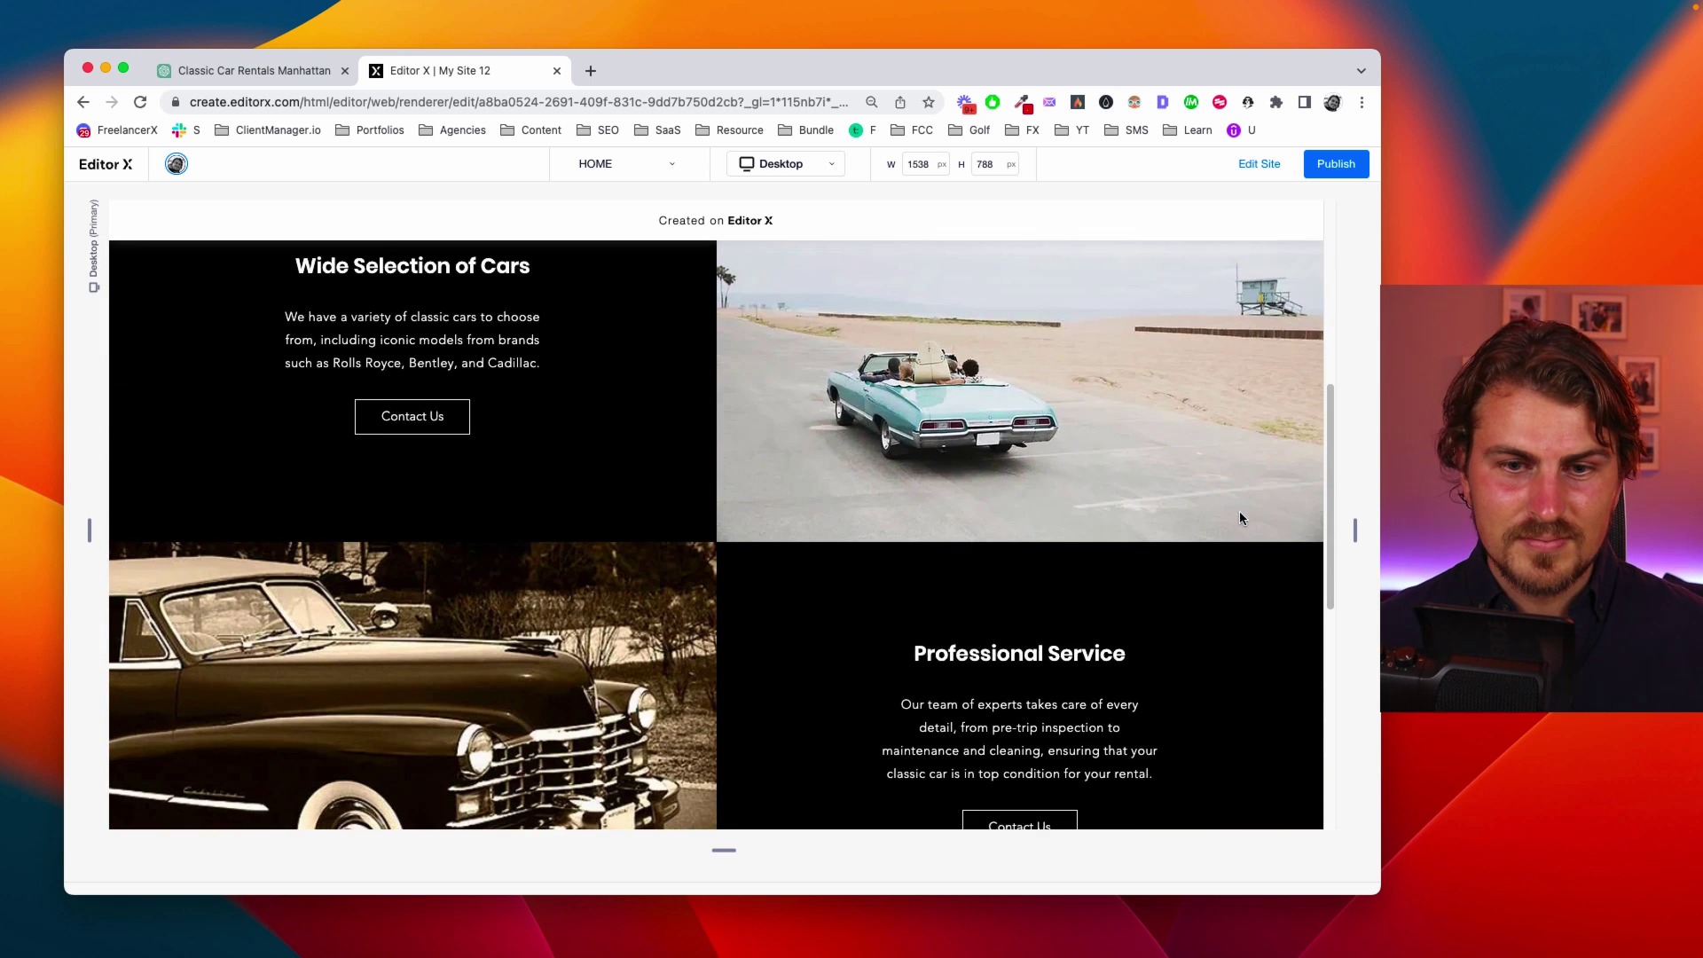
pyautogui.scroll(-1, 1243, 518)
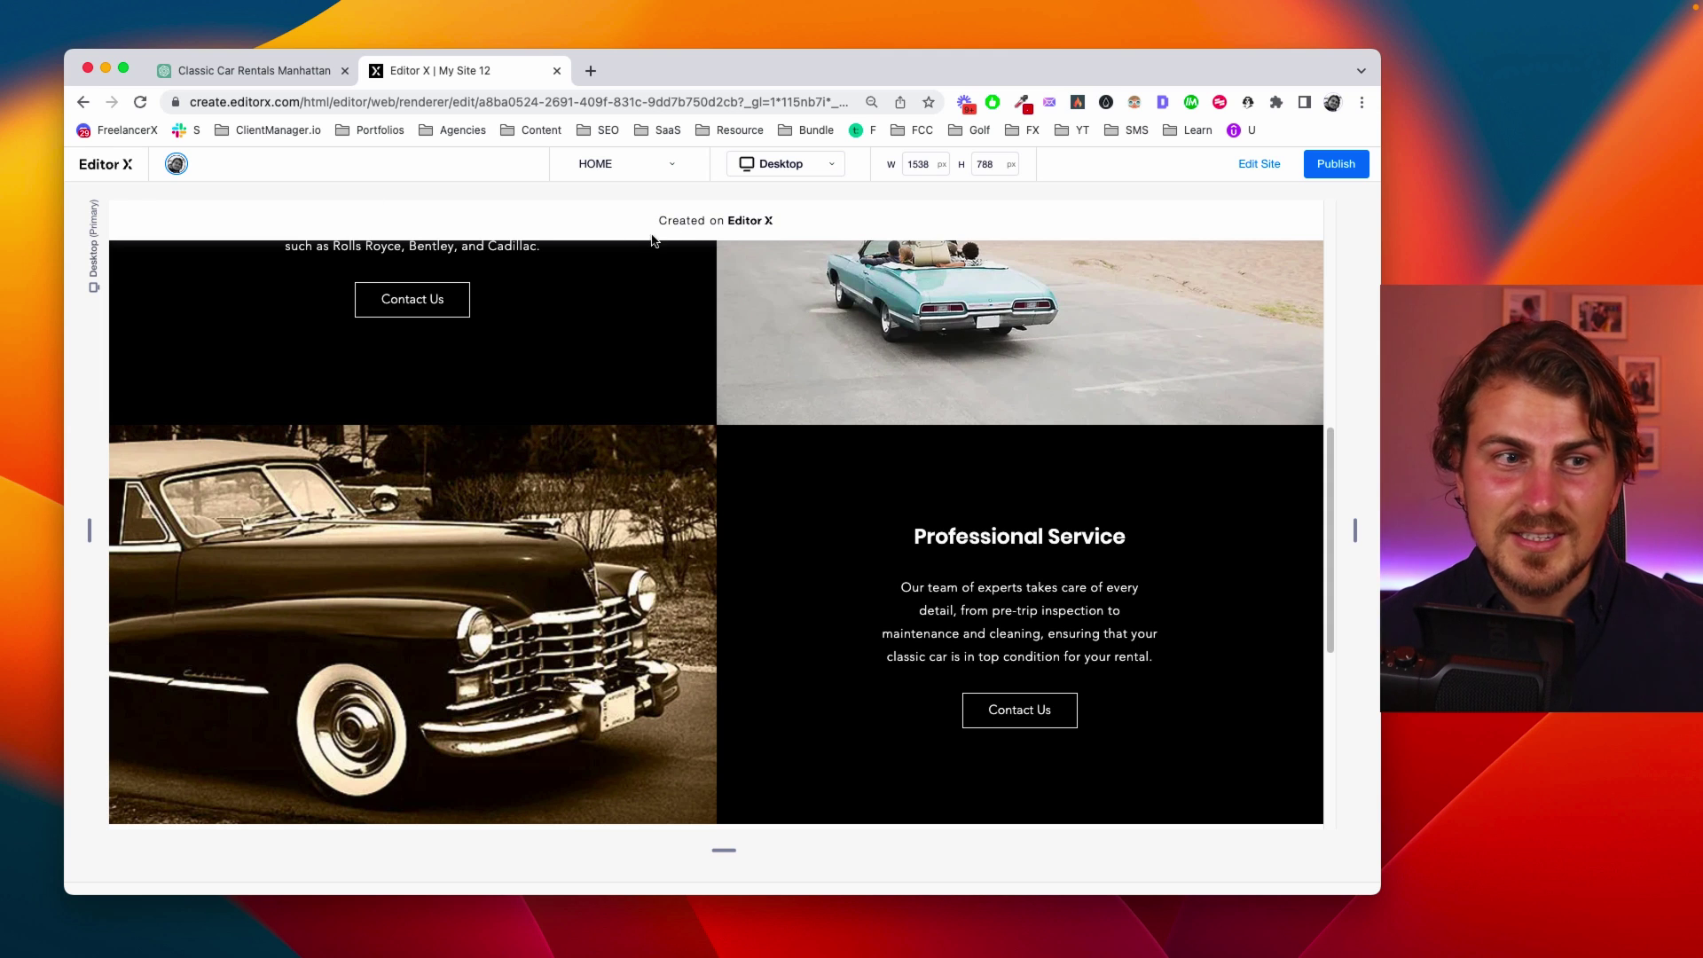
pyautogui.click(1259, 164)
pyautogui.moveTo(289, 440); pyautogui.dragTo(683, 593)
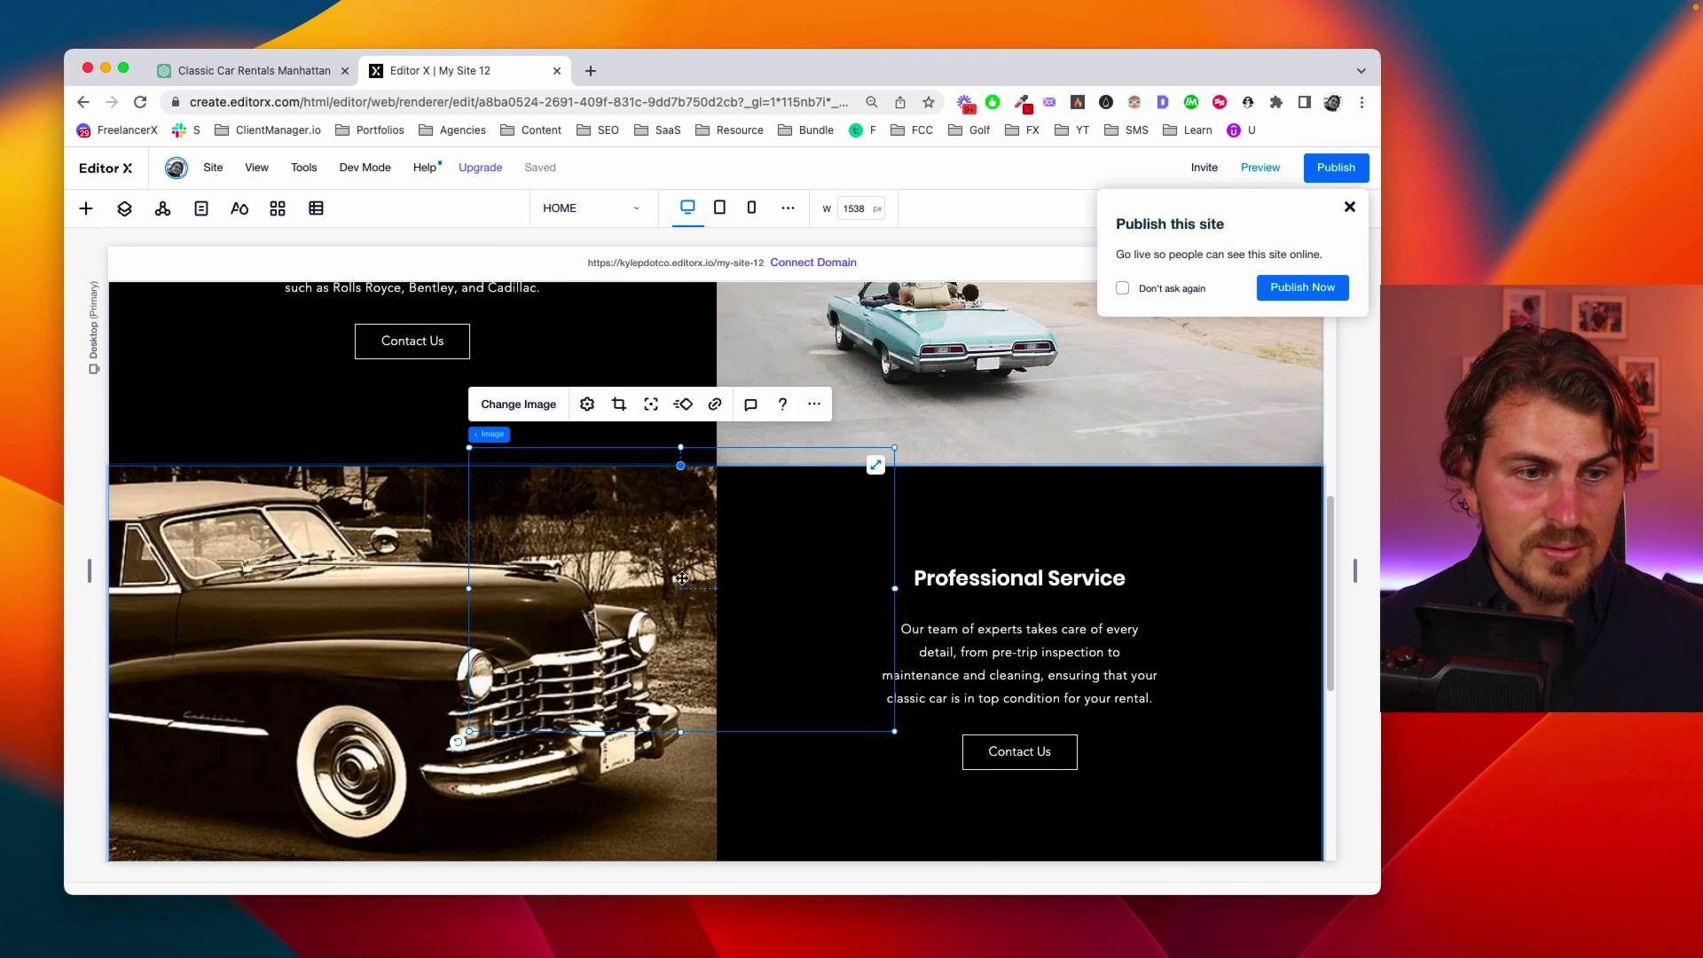